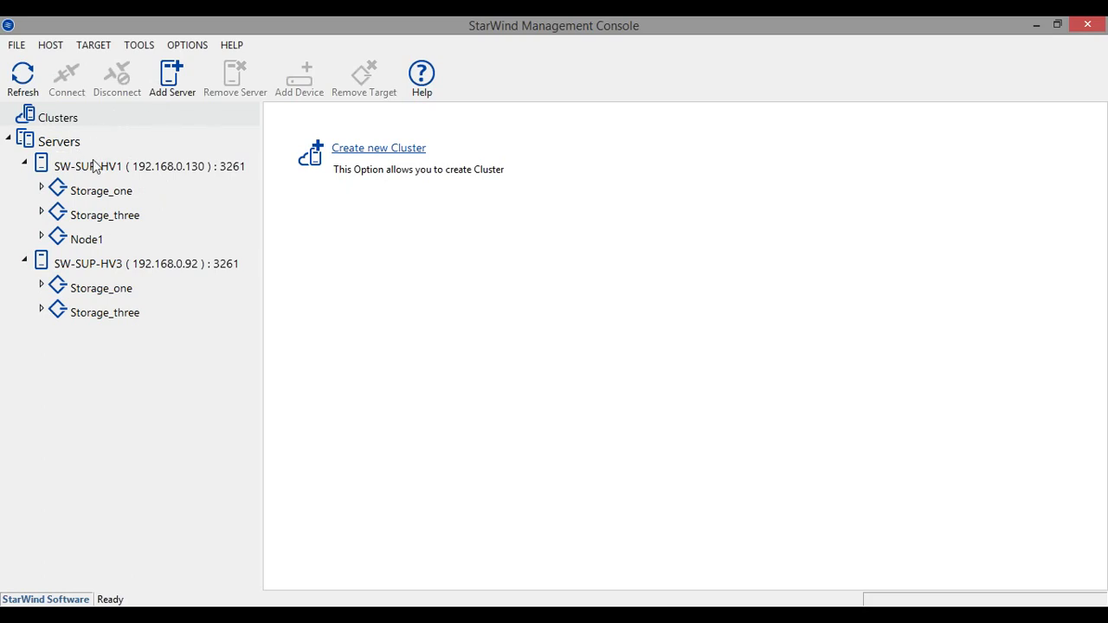
Browse the SW-SUP-HV1 and SW-SUP-HV3 details, then collapse both servers' storage lists
left_click(75, 144)
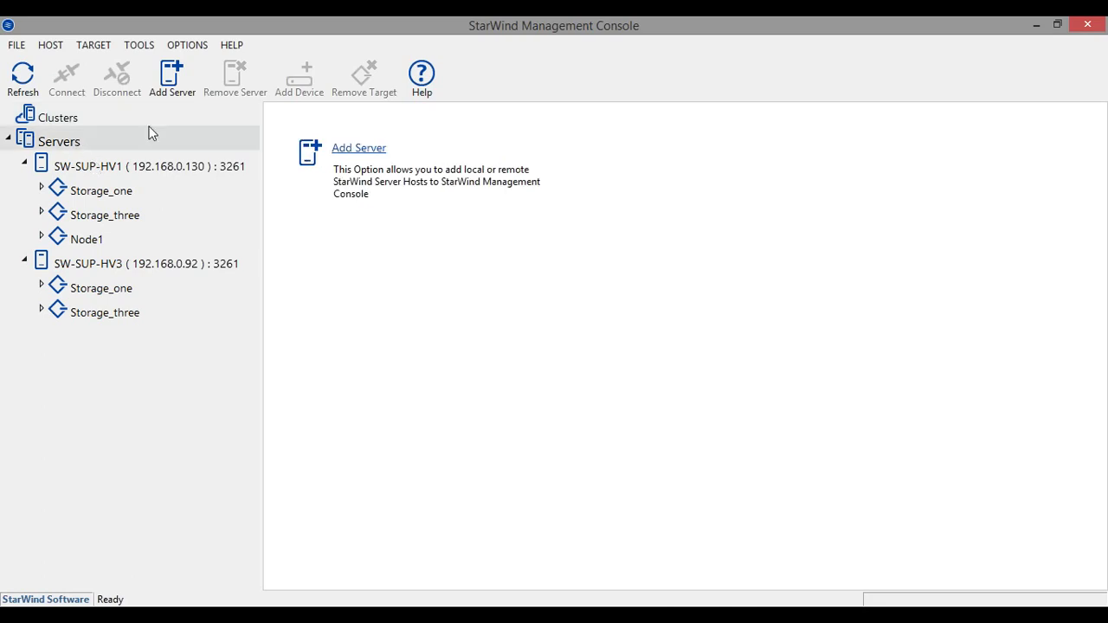
left_click(144, 164)
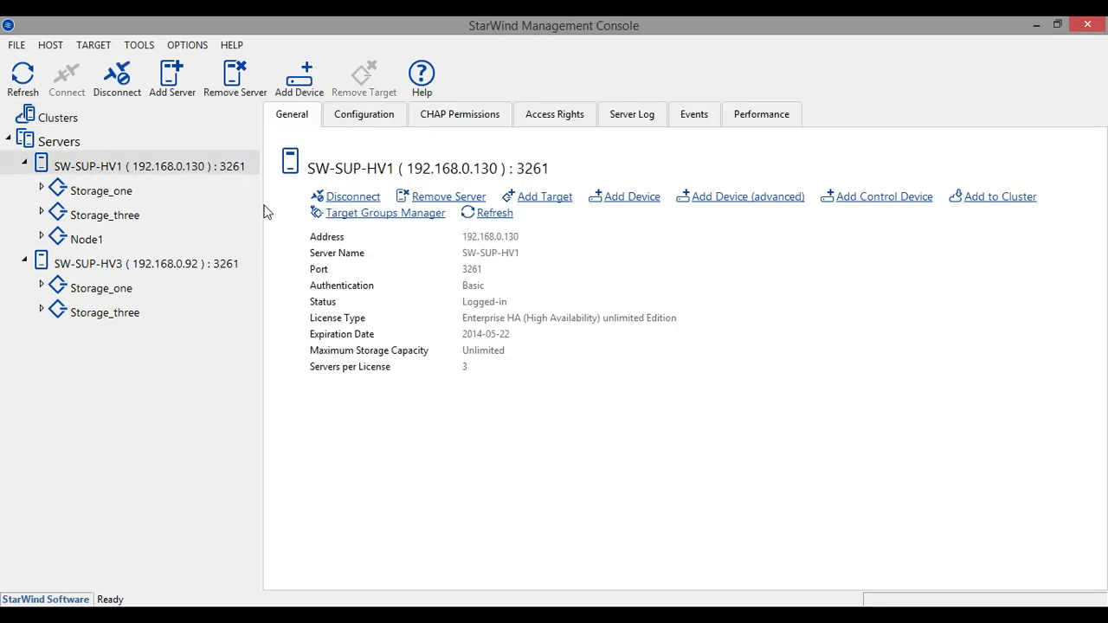
left_click(92, 268)
left_click(109, 167)
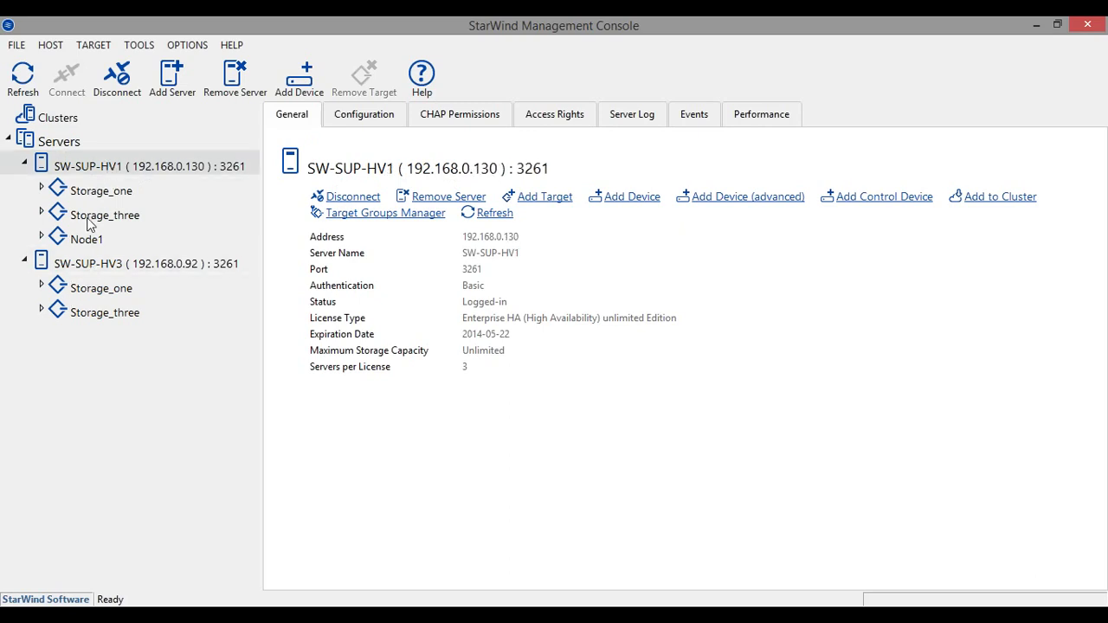
left_click(83, 266)
left_click(25, 167)
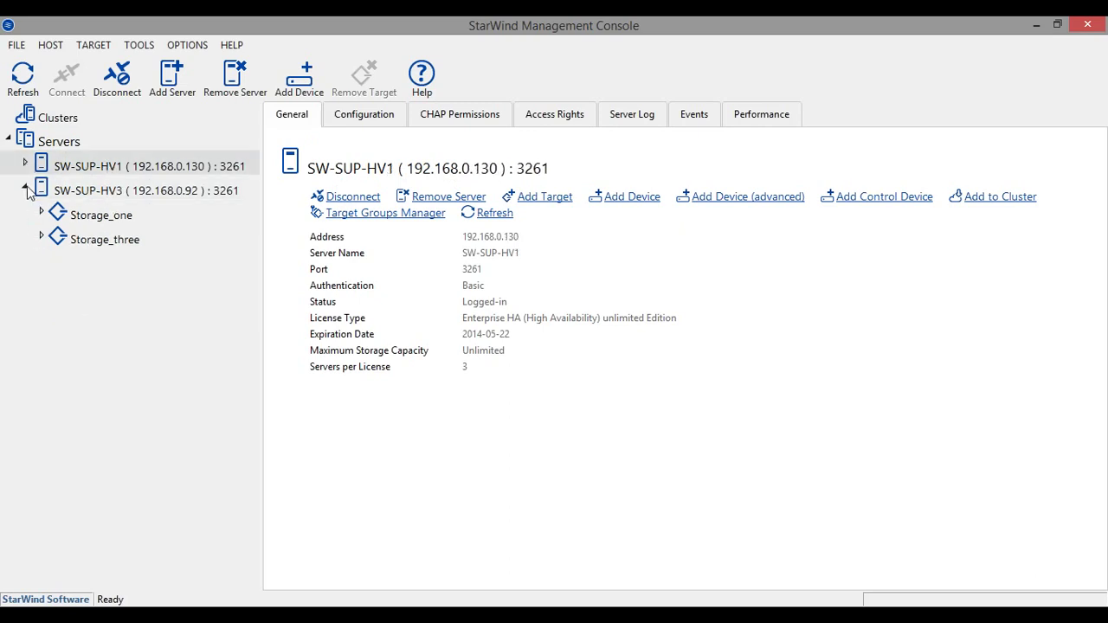
left_click(26, 189)
Move from the servers overview to the Clusters node, ending on the clusters overview
left_click(84, 188)
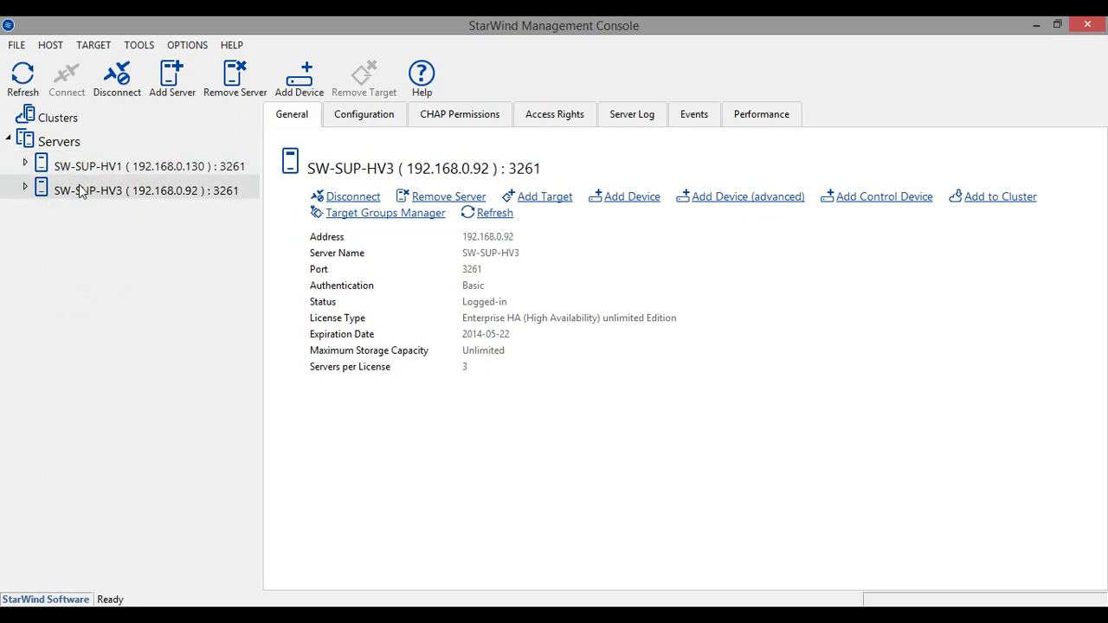
left_click(29, 143)
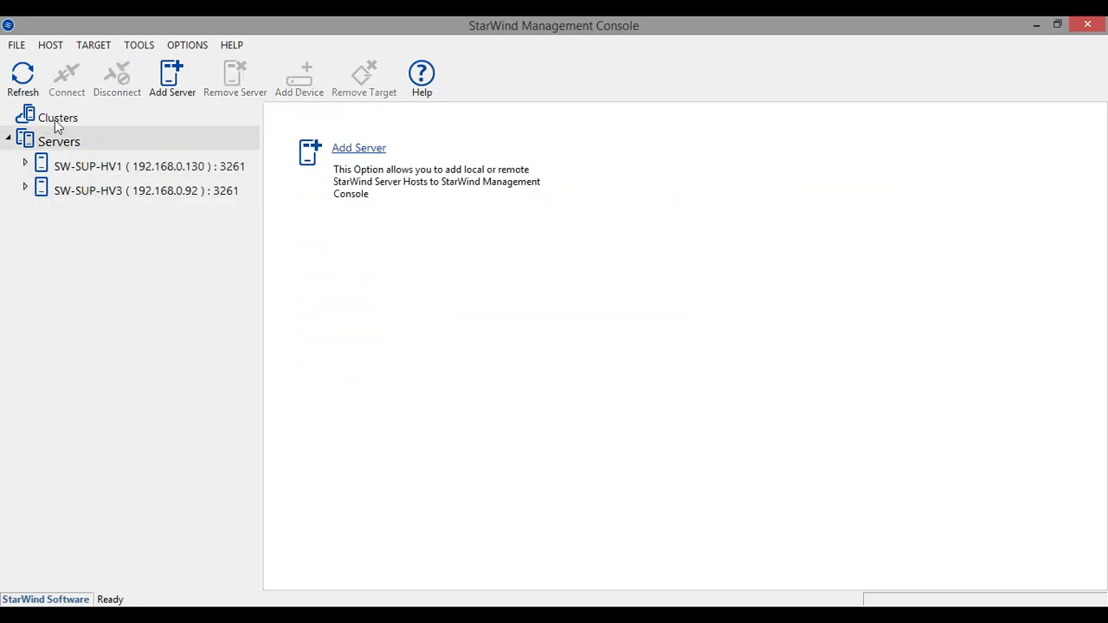
left_click(57, 123)
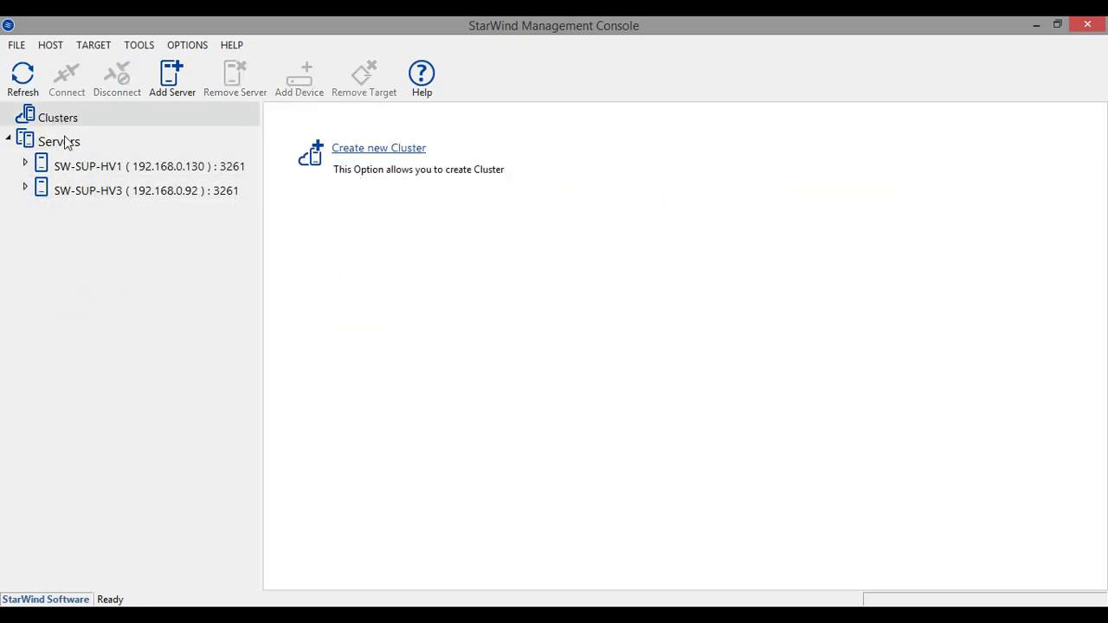
left_click(75, 173)
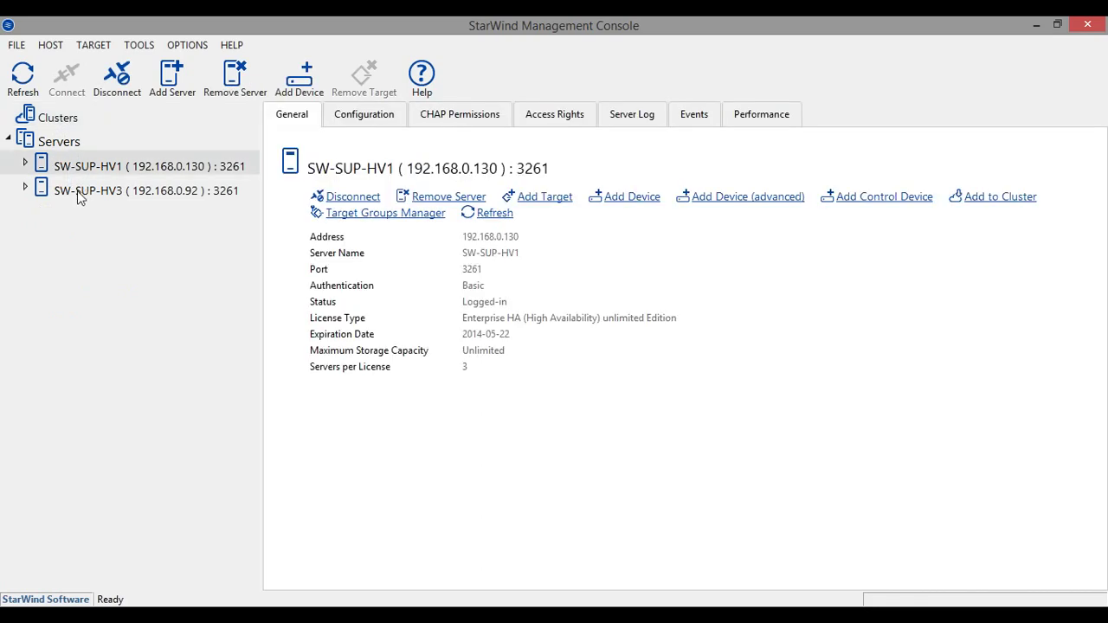
left_click(52, 143)
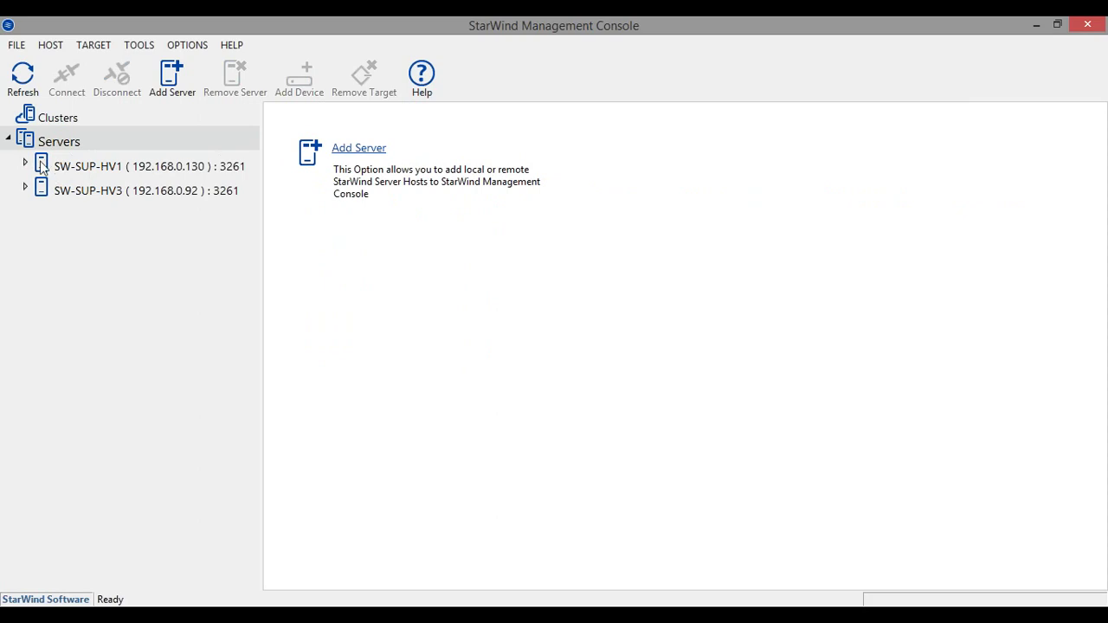
left_click(45, 121)
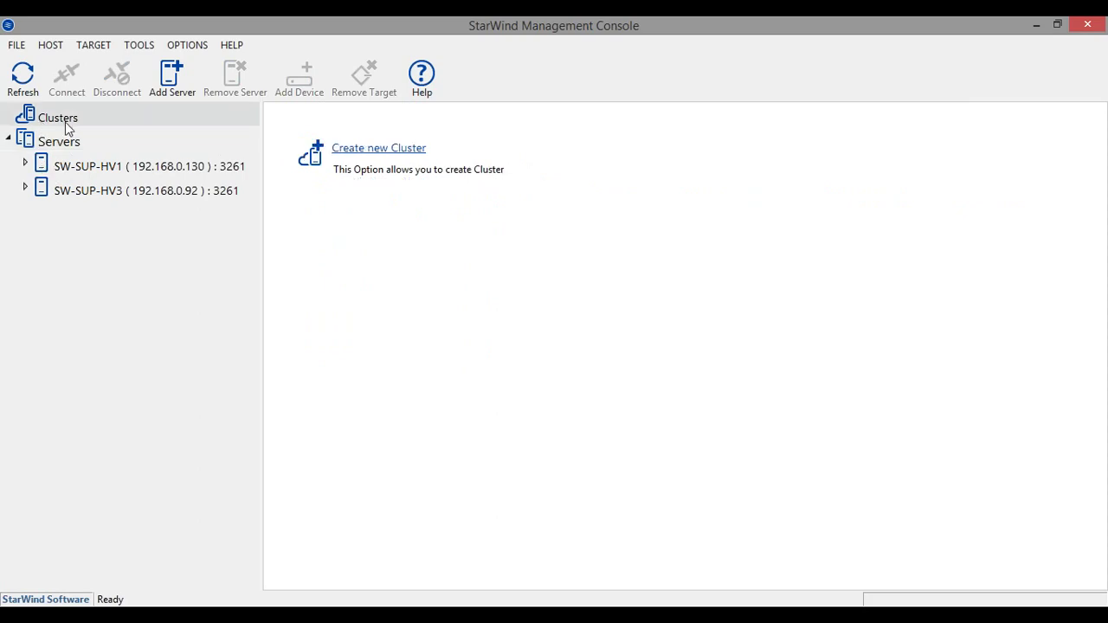
Start a new cluster named HV-test
left_click(381, 149)
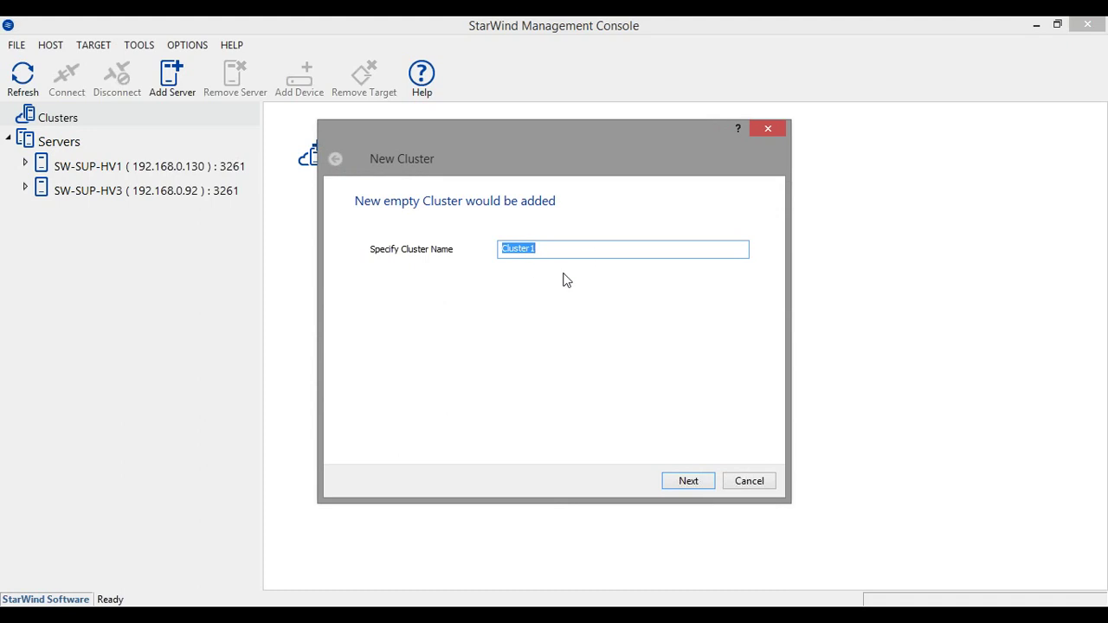
type("HV-test")
key("Return")
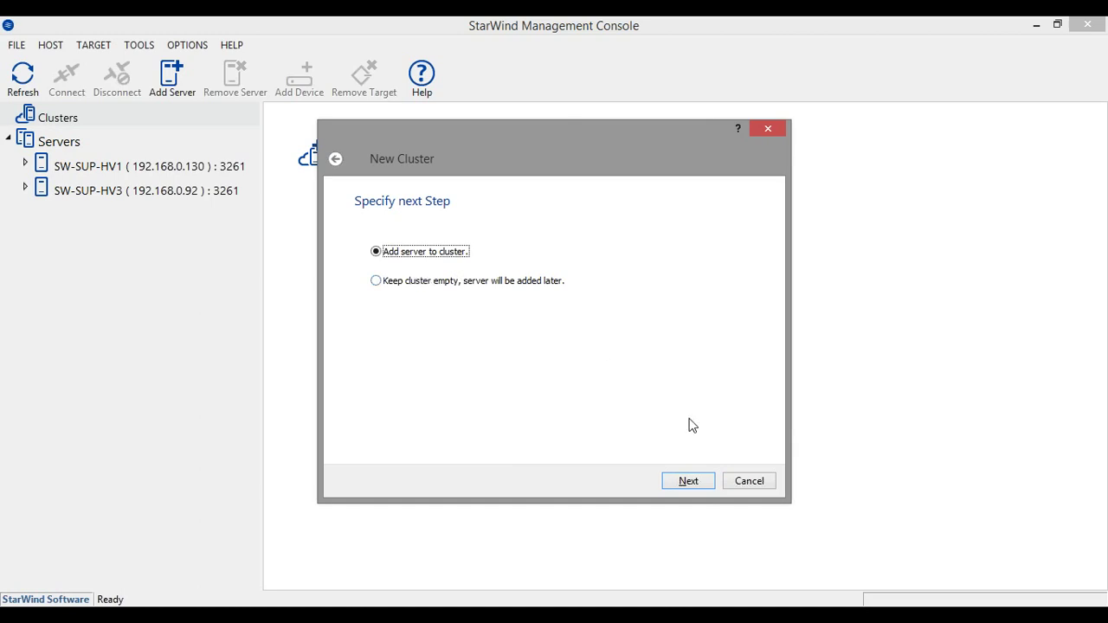
left_click(709, 478)
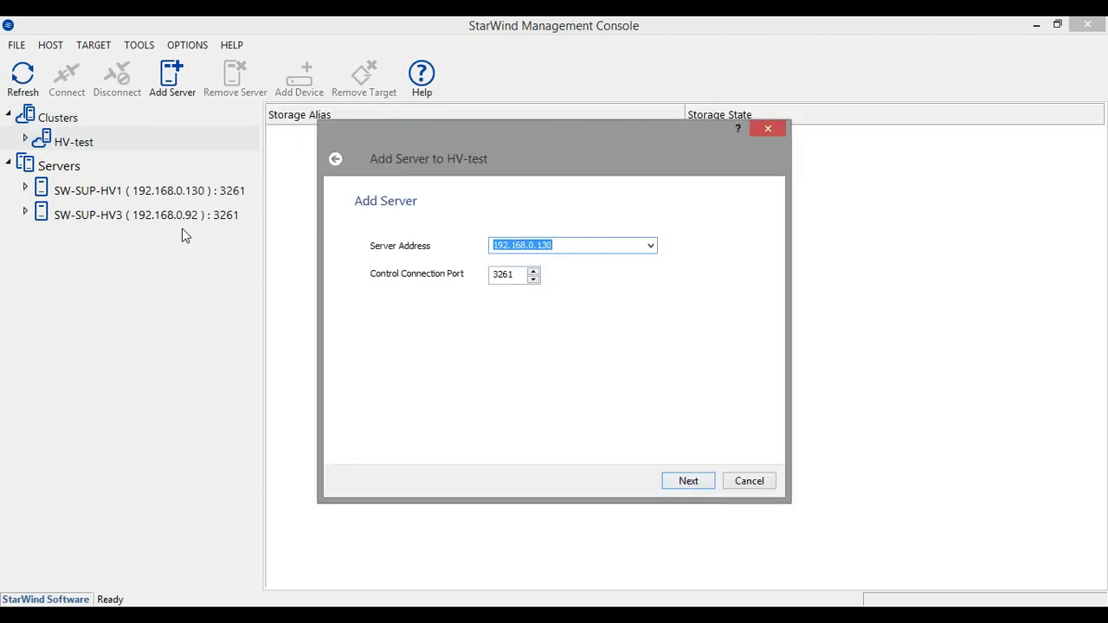
Add server 192.168.0.130, with 10.0.2.1 for sync and heartbeat and 192.168.0.130 for heartbeat only
left_click(693, 482)
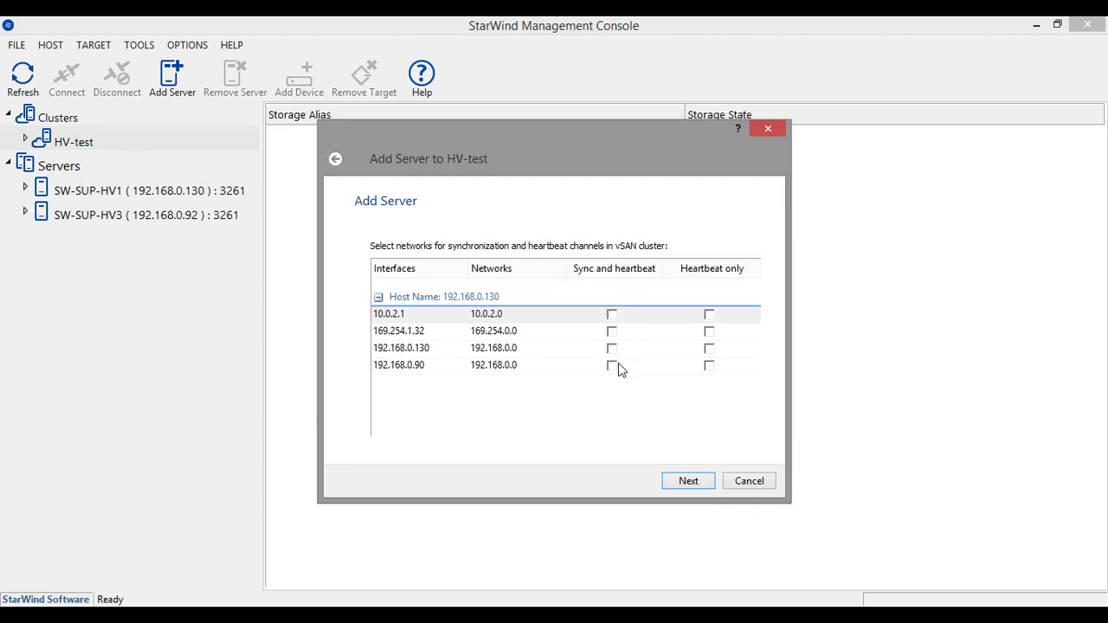
left_click(611, 314)
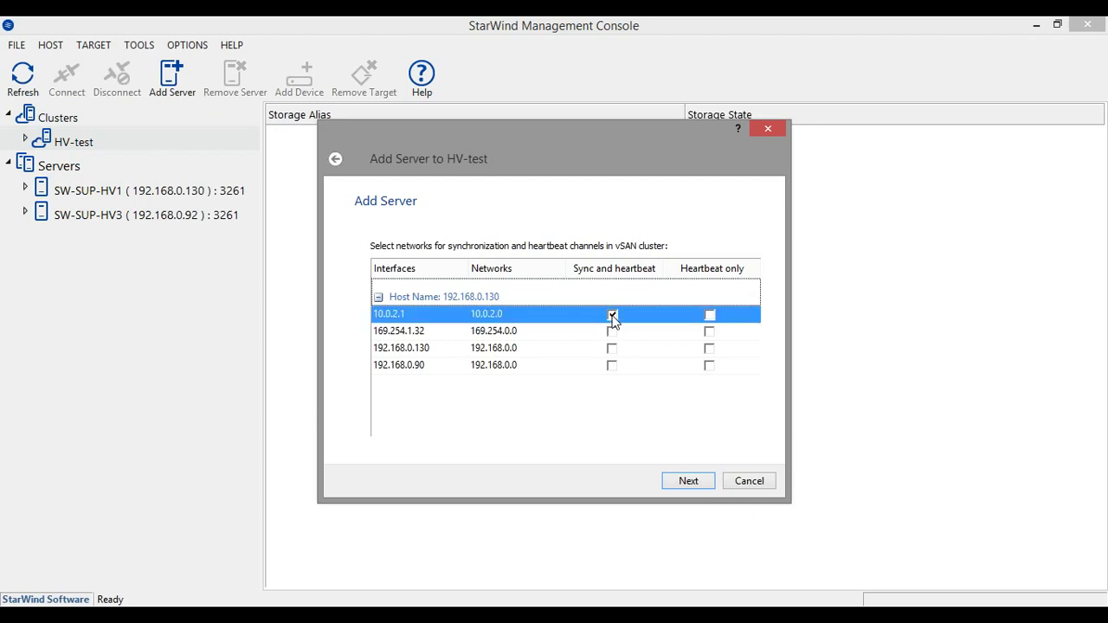
left_click(709, 349)
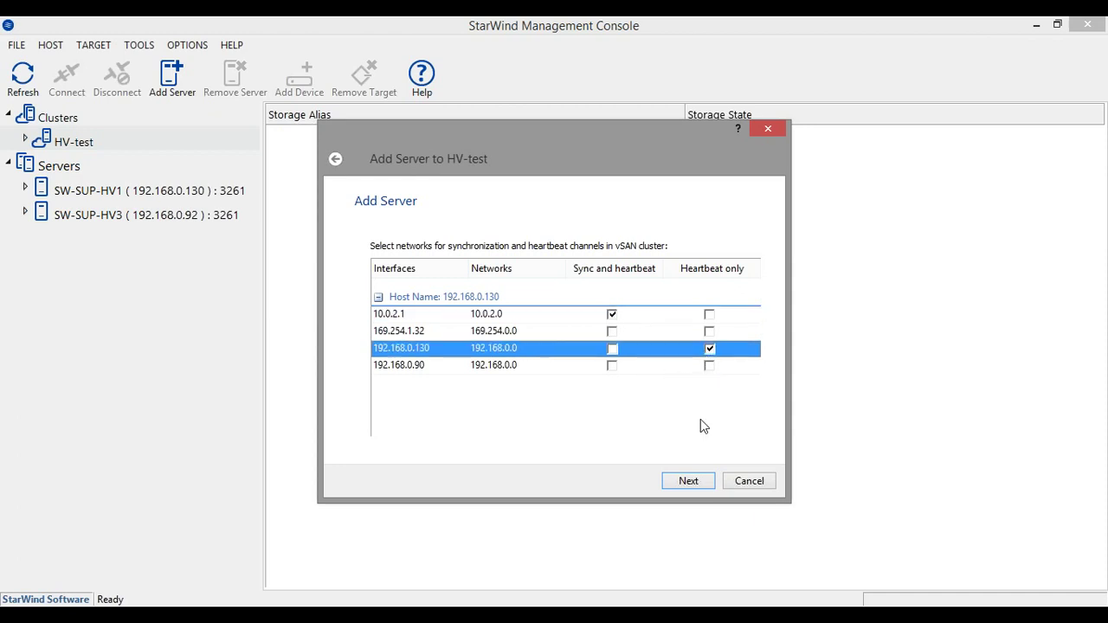
left_click(688, 481)
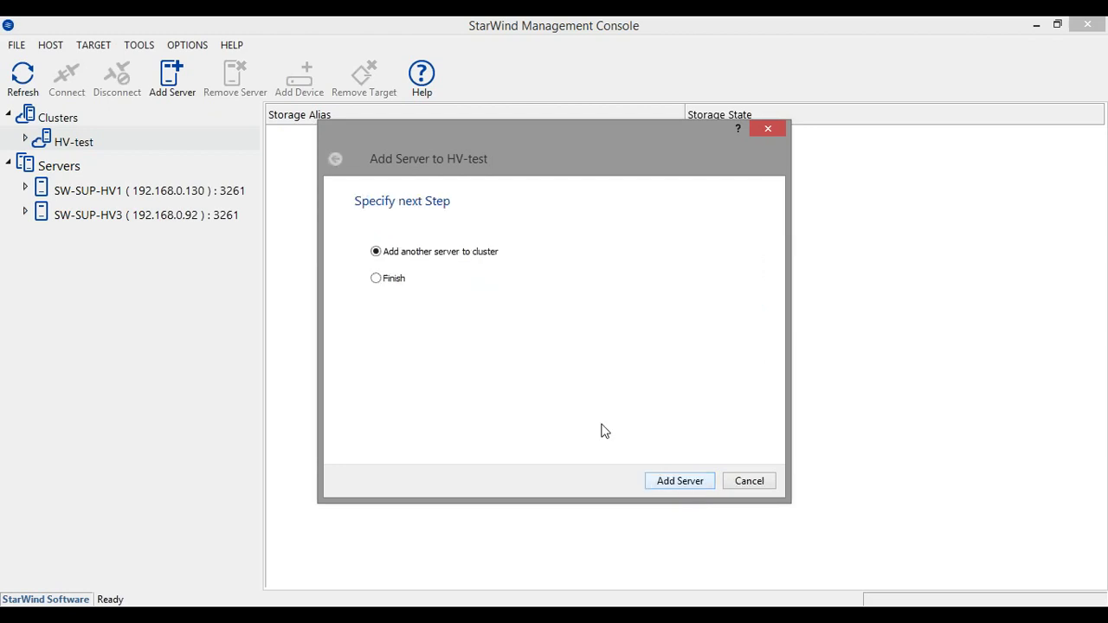
Add server 192.168.0.92 and finish the HV-test cluster
left_click(667, 482)
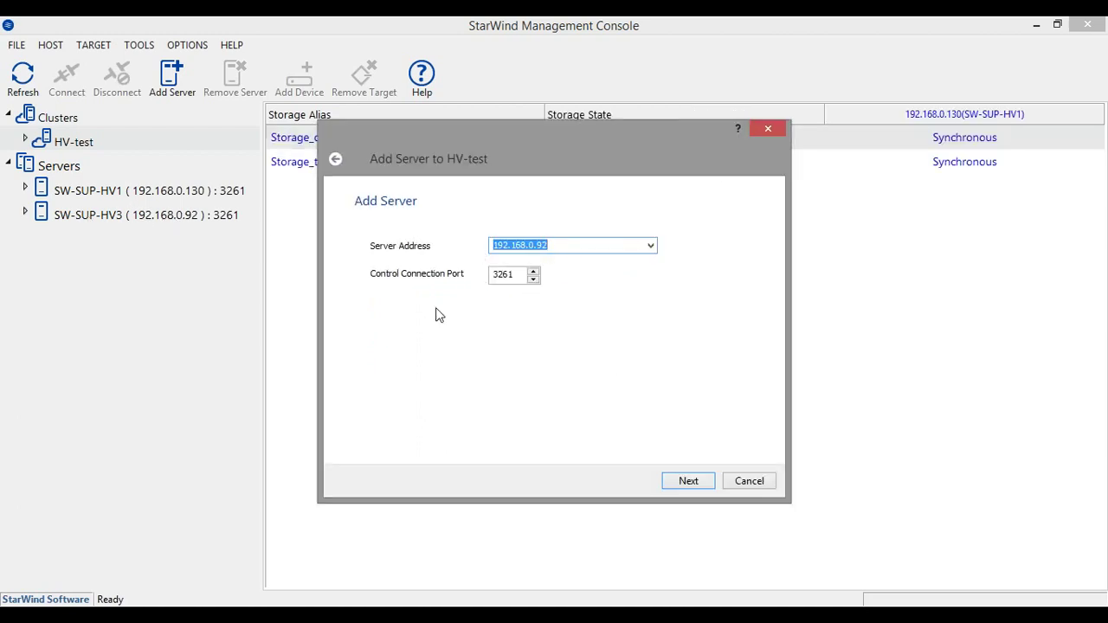
left_click(688, 482)
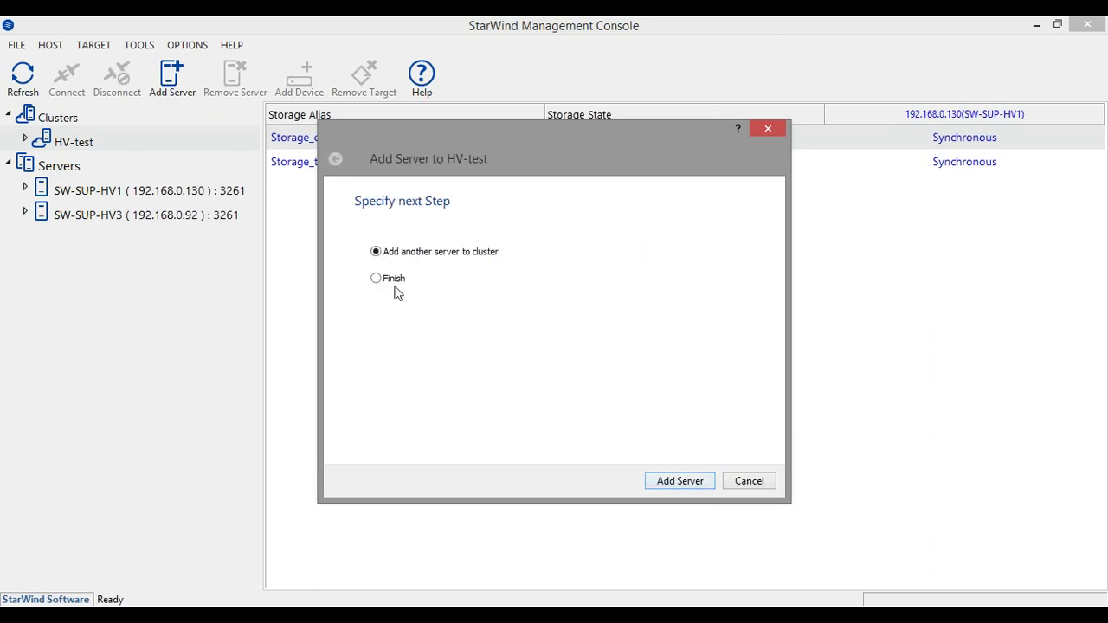
left_click(390, 278)
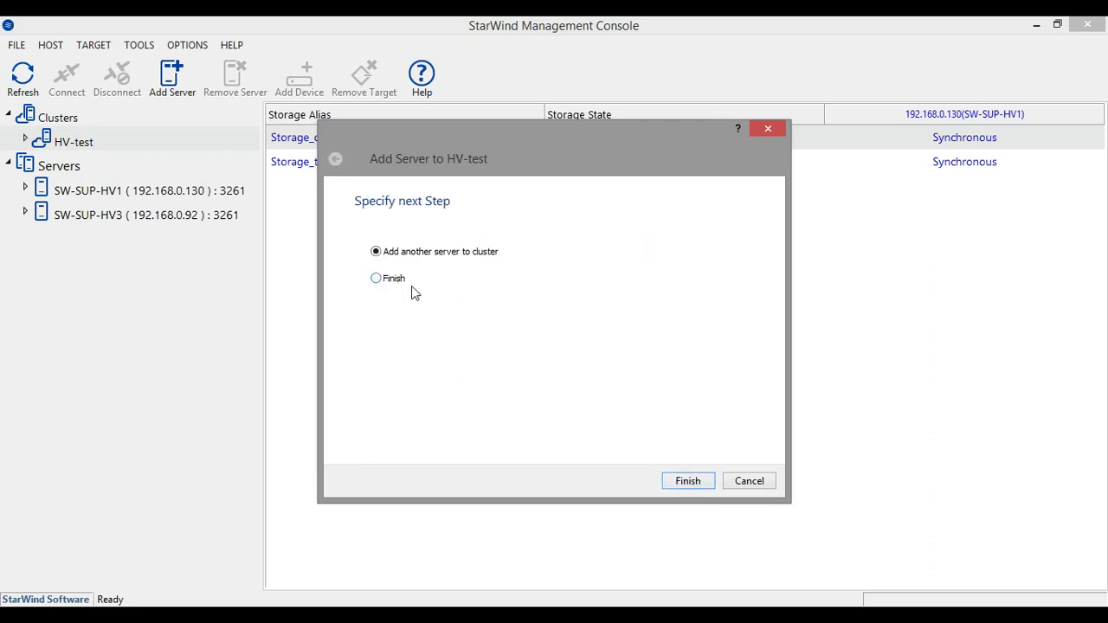
left_click(702, 481)
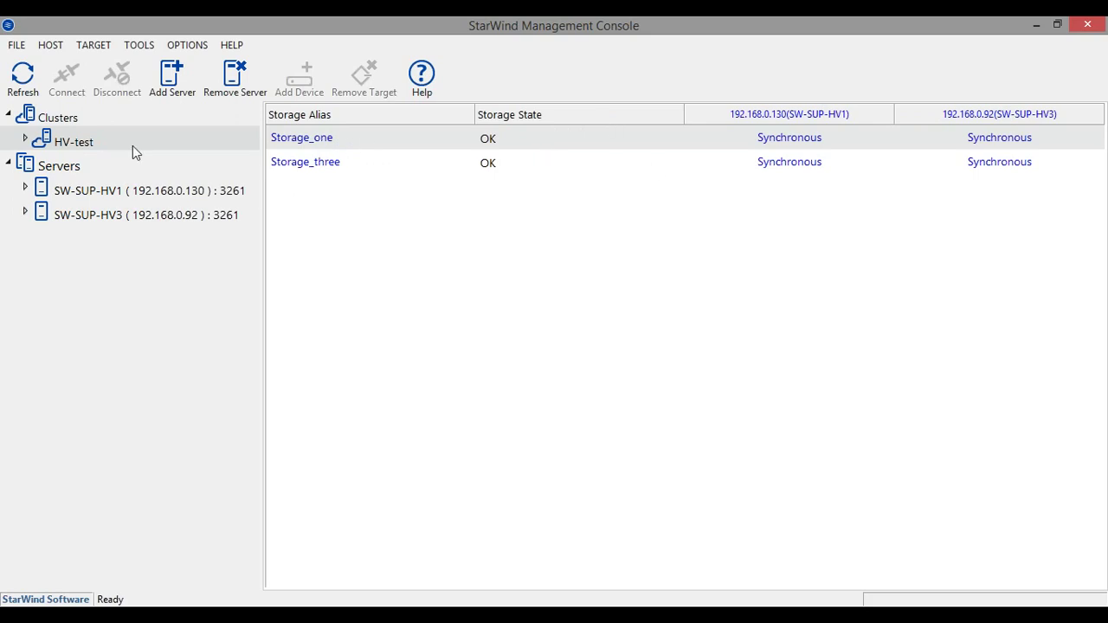
Expand HV-test and SW-SUP-HV1, browse HV-test's Servers and Devices, then bring up HV-test's actions
left_click(24, 141)
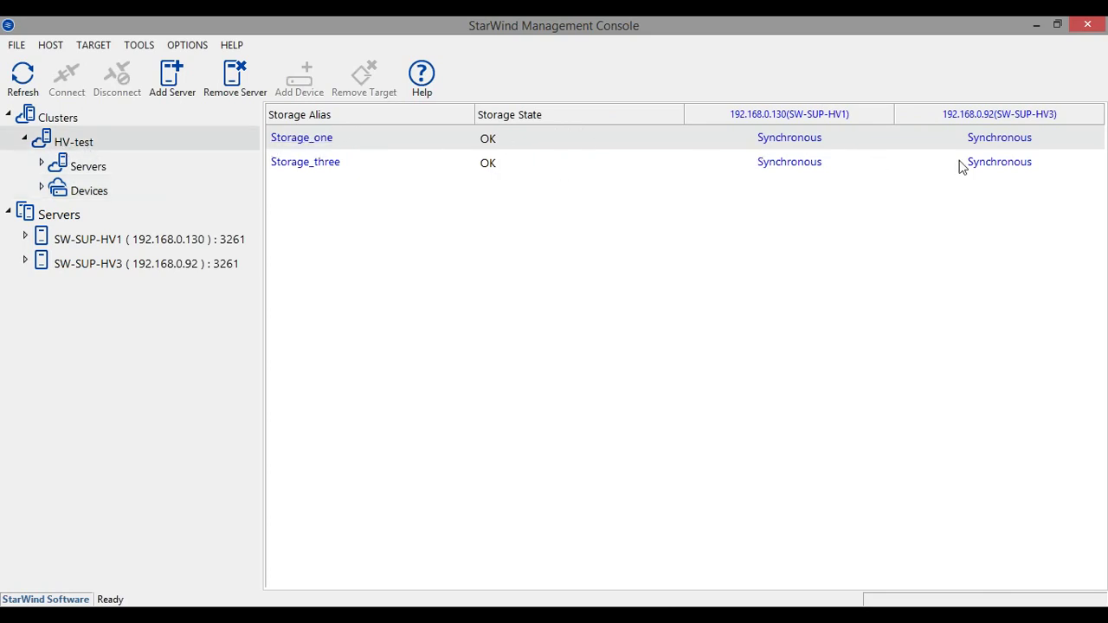
double_click(19, 215)
double_click(19, 215)
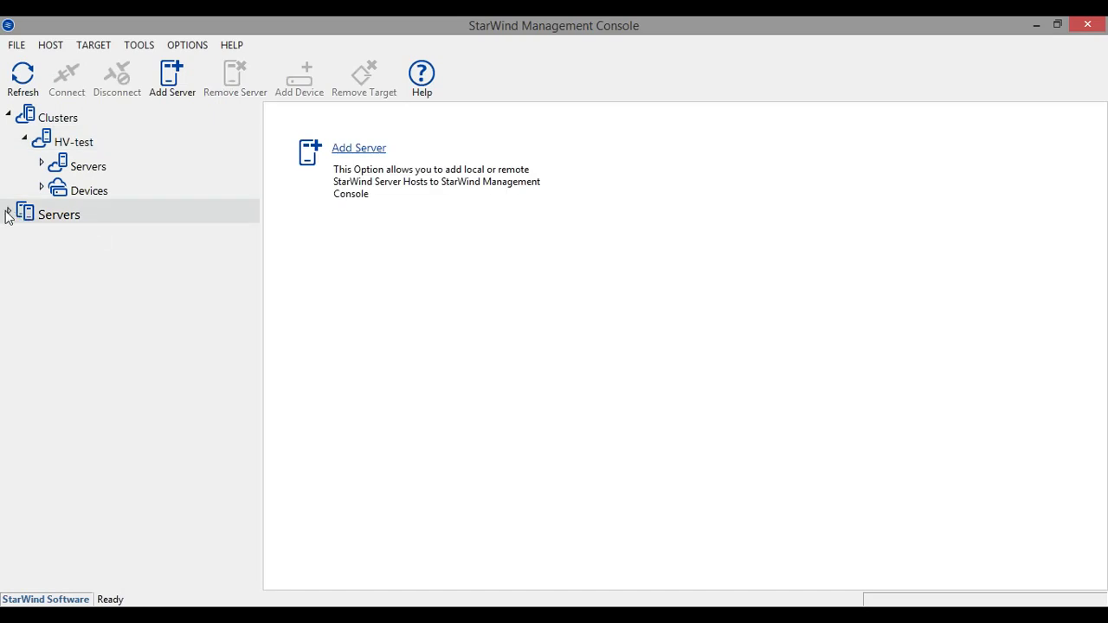
double_click(31, 236)
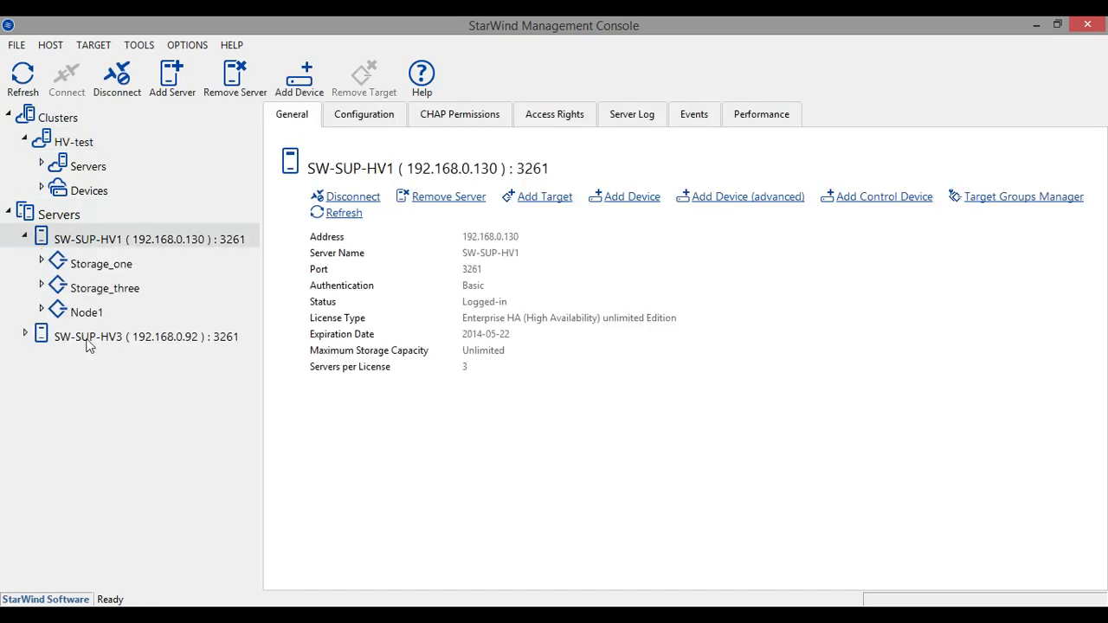
left_click(84, 165)
left_click(93, 142)
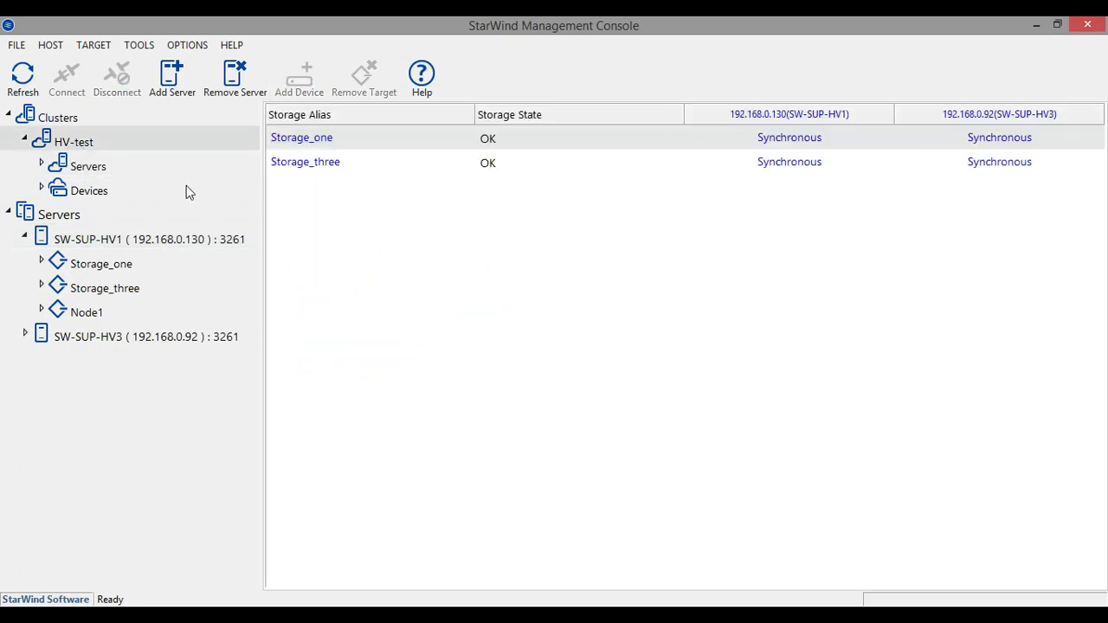
left_click(90, 191)
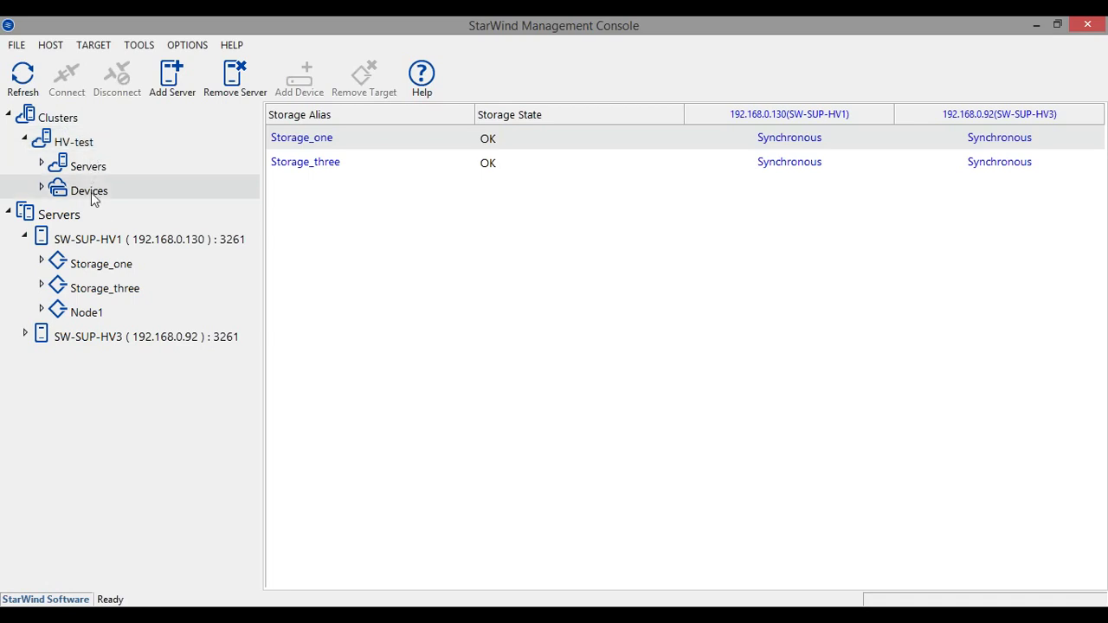
right_click(75, 145)
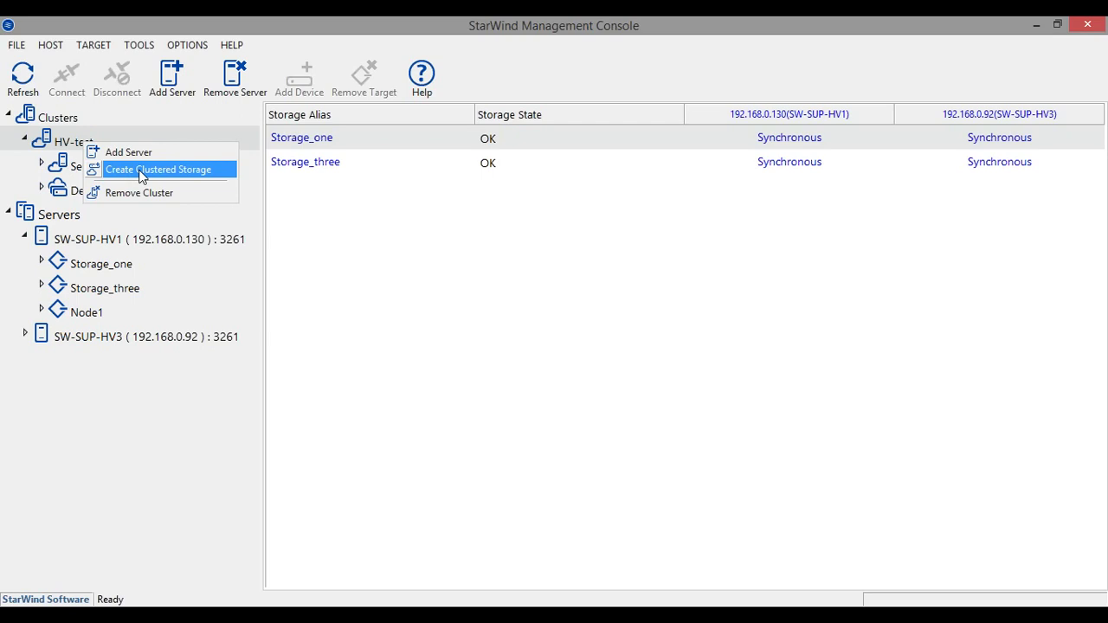
Start clustered storage with alias VM-storage-new and a size of 50 GB
left_click(142, 177)
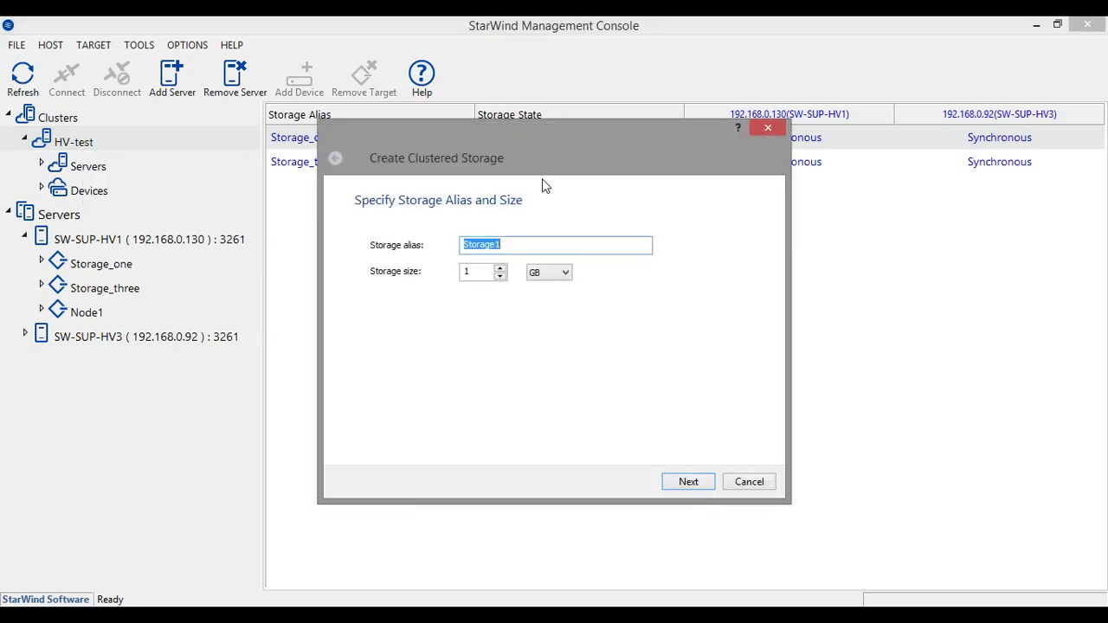
left_click(482, 274)
left_click_drag(514, 244, 372, 250)
type("VM-stor")
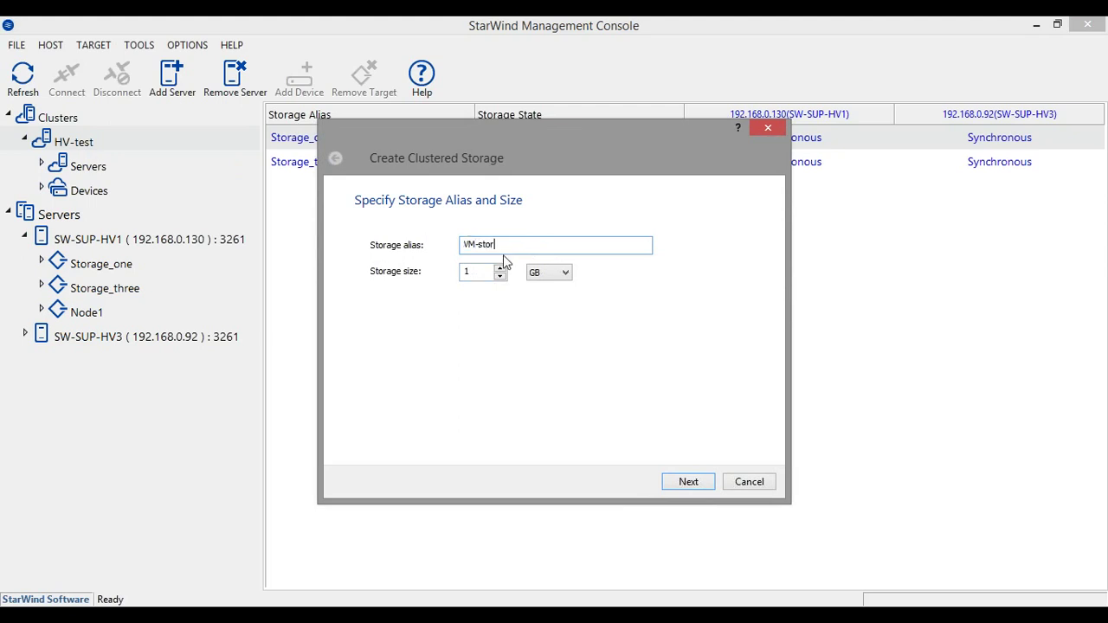
type("age-new")
key("Tab")
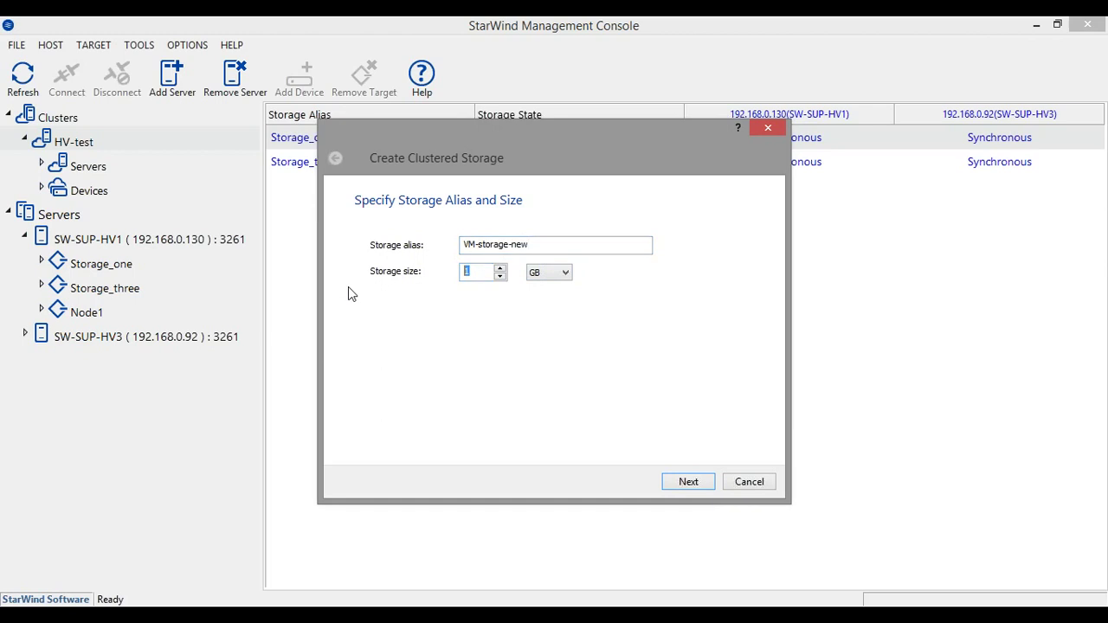
type("50")
left_click(690, 484)
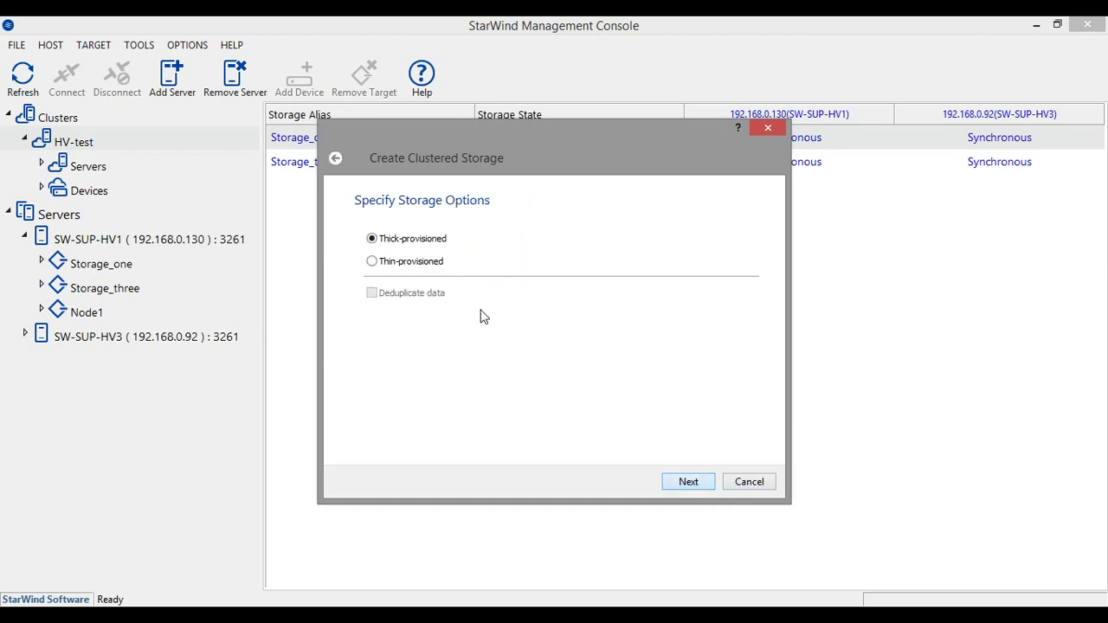
Make the storage thin-provisioned with data deduplication turned off
left_click(407, 263)
left_click(400, 241)
left_click(373, 262)
left_click(372, 293)
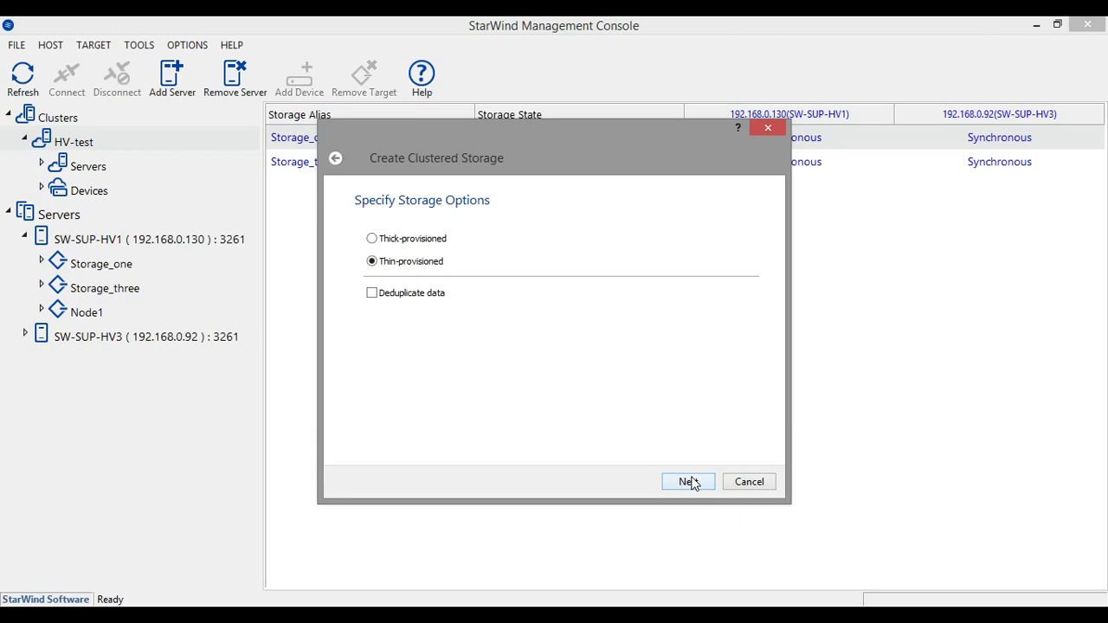
left_click(689, 481)
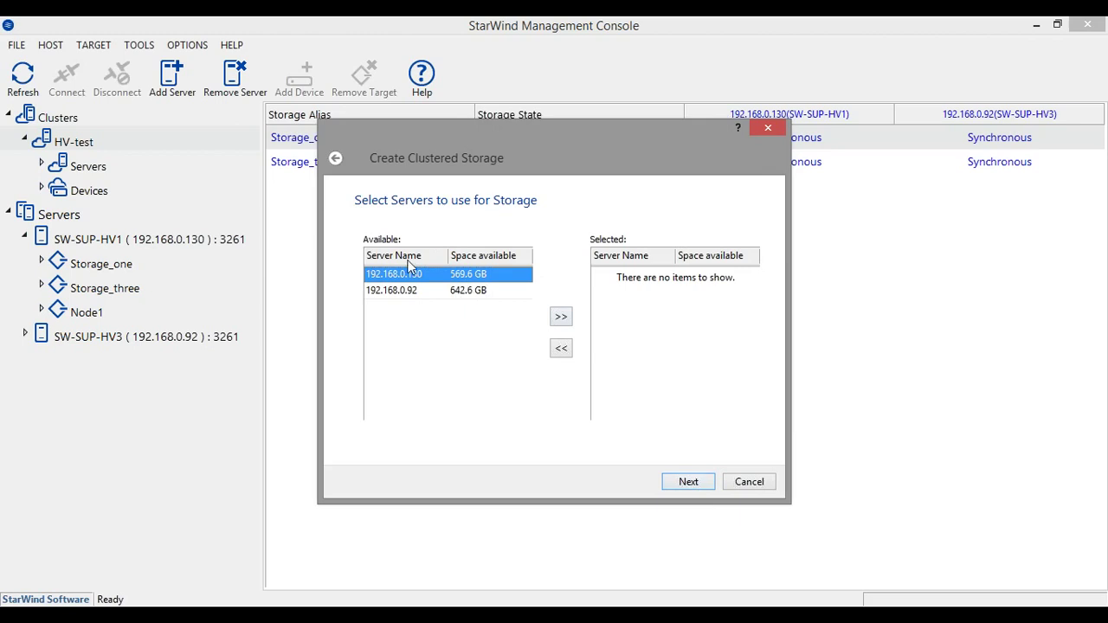
Select both servers for storage and create the HA device vm-storage-new
left_click(561, 317)
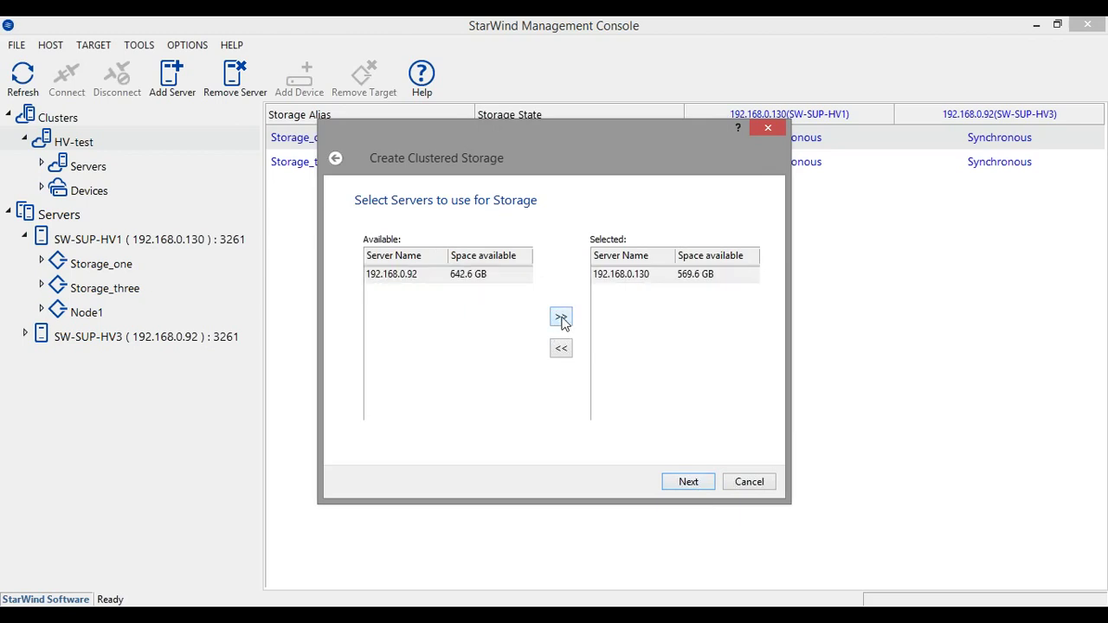
left_click(561, 317)
left_click(697, 482)
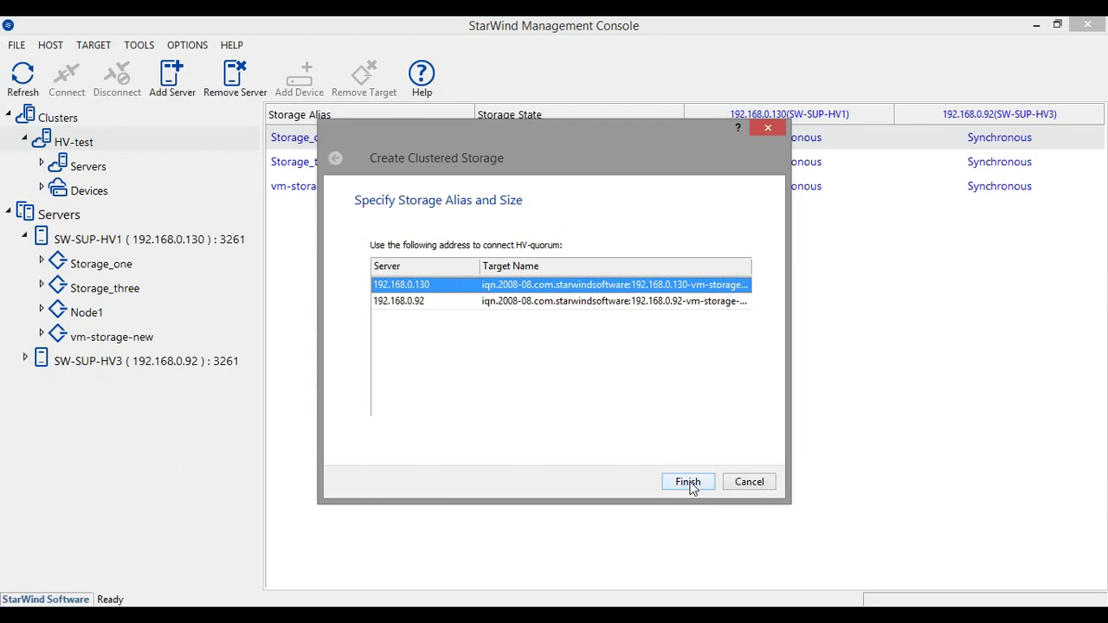
left_click(689, 484)
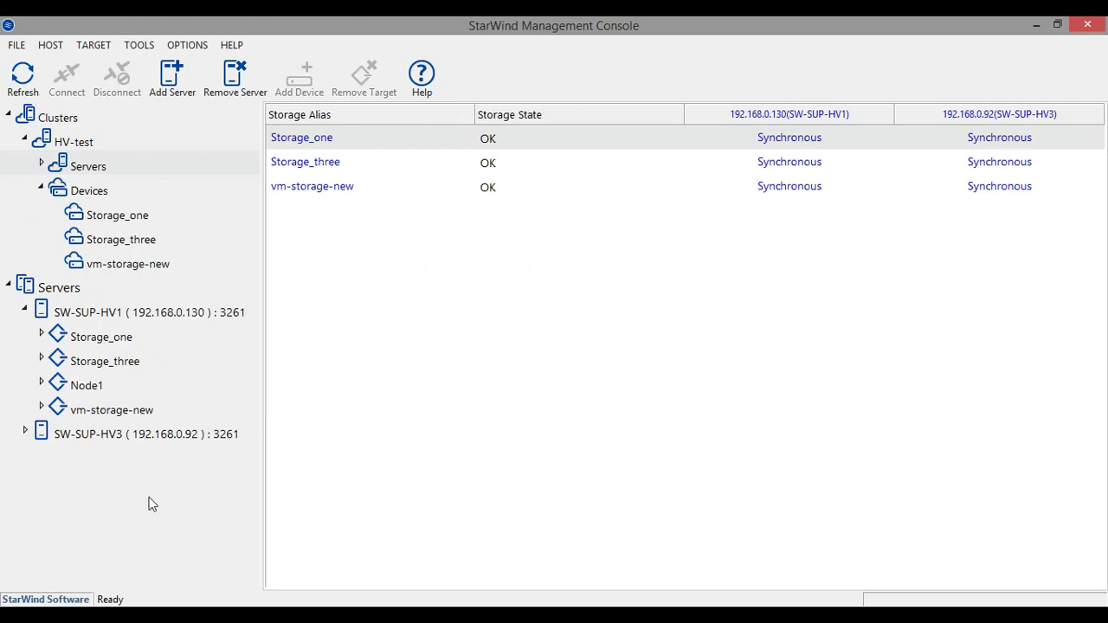
Launch iSCSI Initiator on the remote server by searching 'isc' from Start
right_click(316, 614)
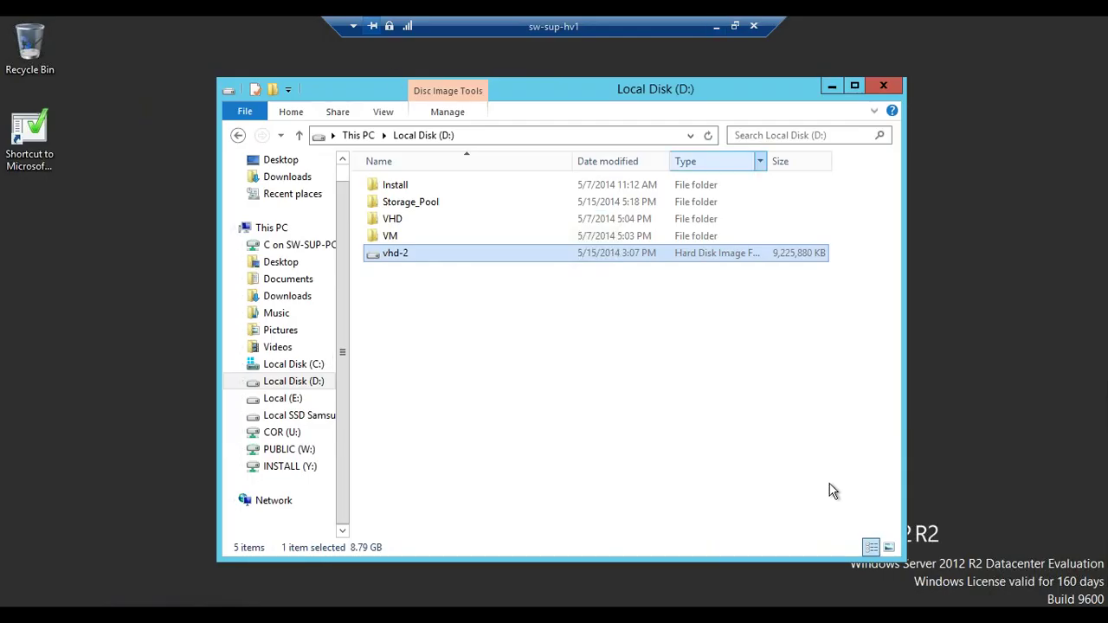
key("super")
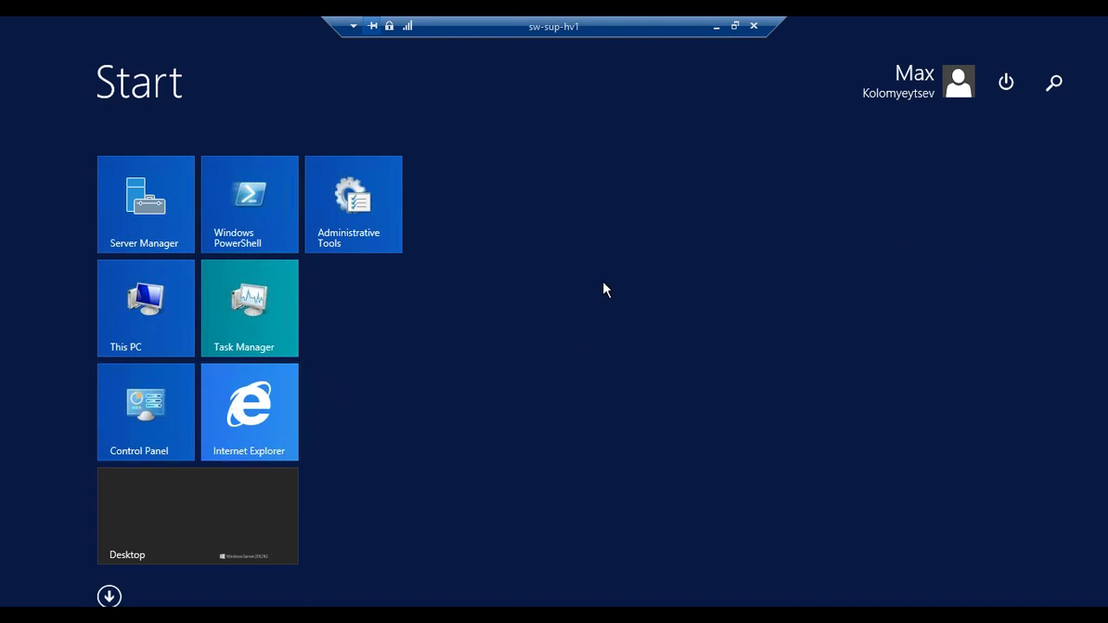
type("isv")
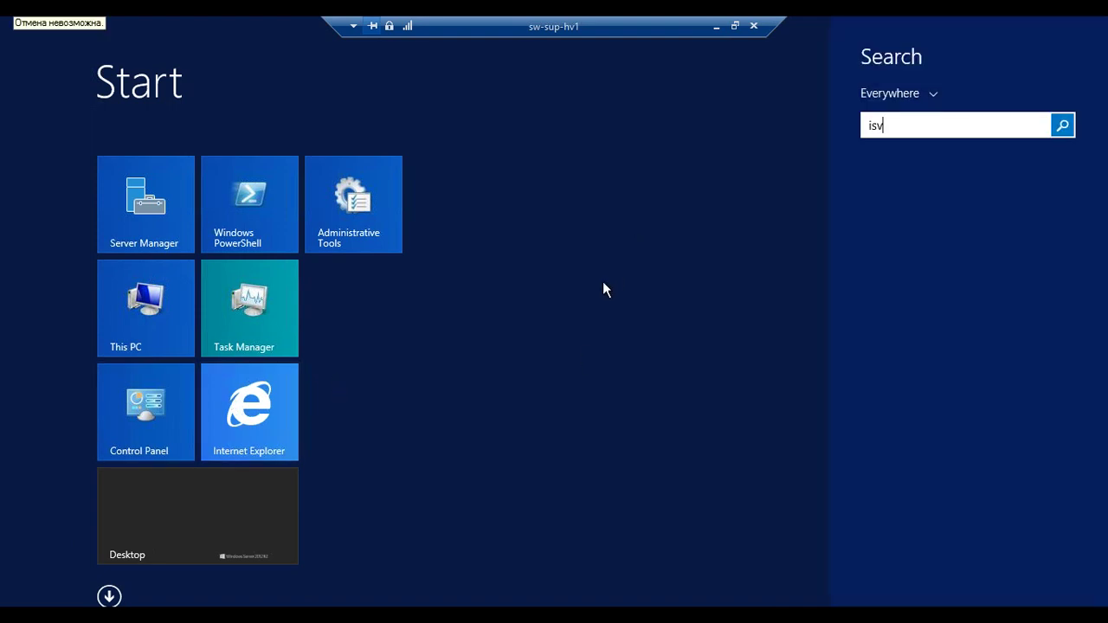
key("BackSpace")
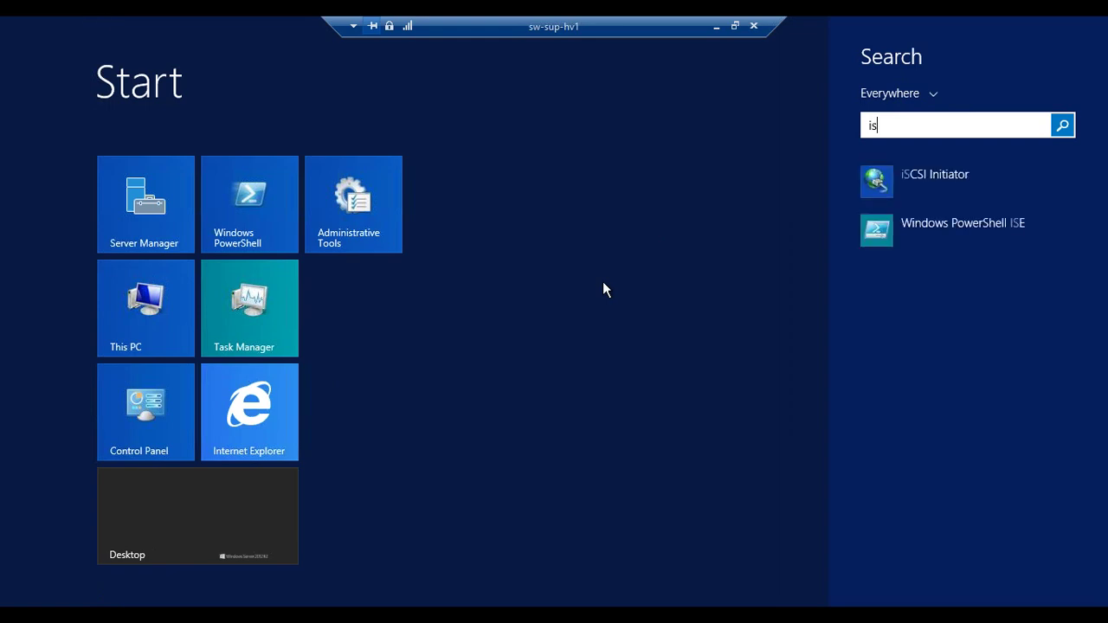
type("cSI Initiator")
left_click(964, 176)
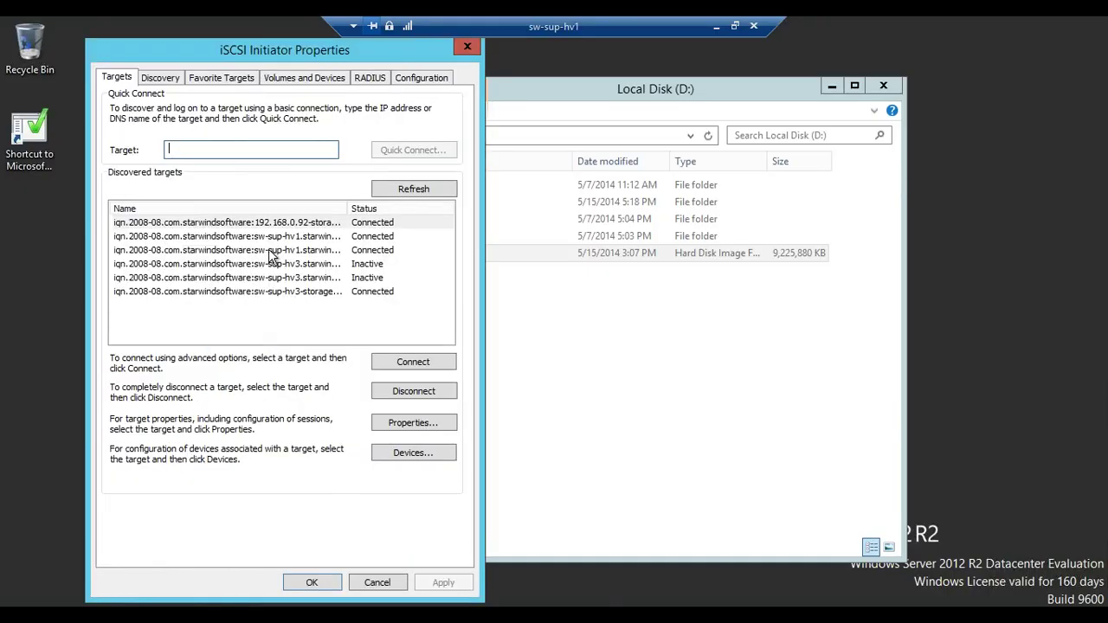
Widen the Name column, refresh discovered targets and select the 192.168.0.130 vm-storage-new target
left_click_drag(345, 203, 366, 203)
left_click(407, 189)
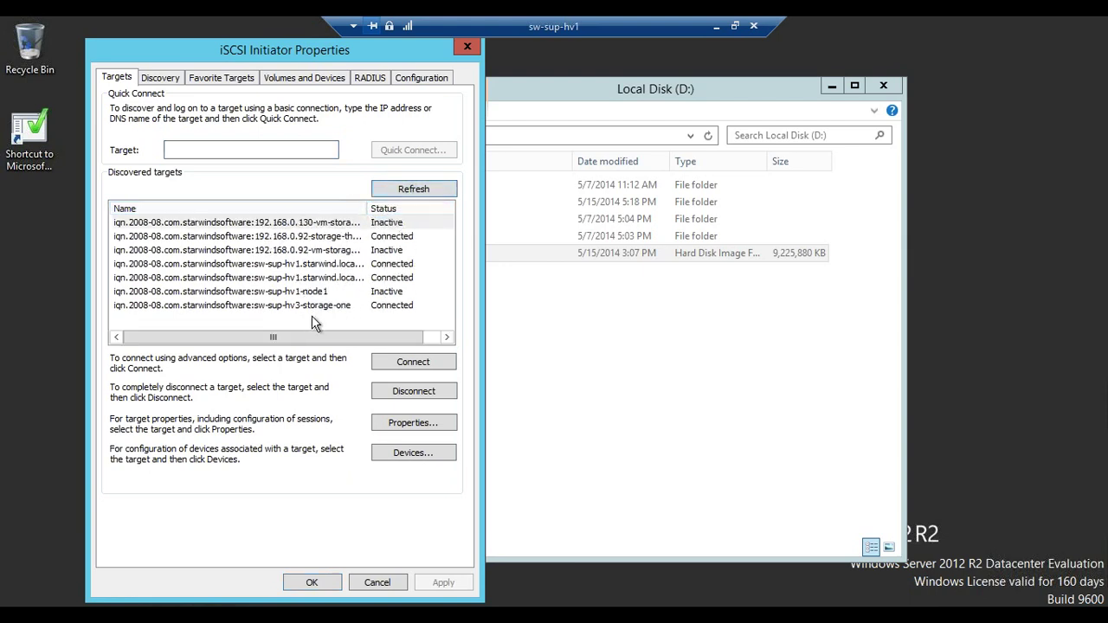
left_click(316, 306)
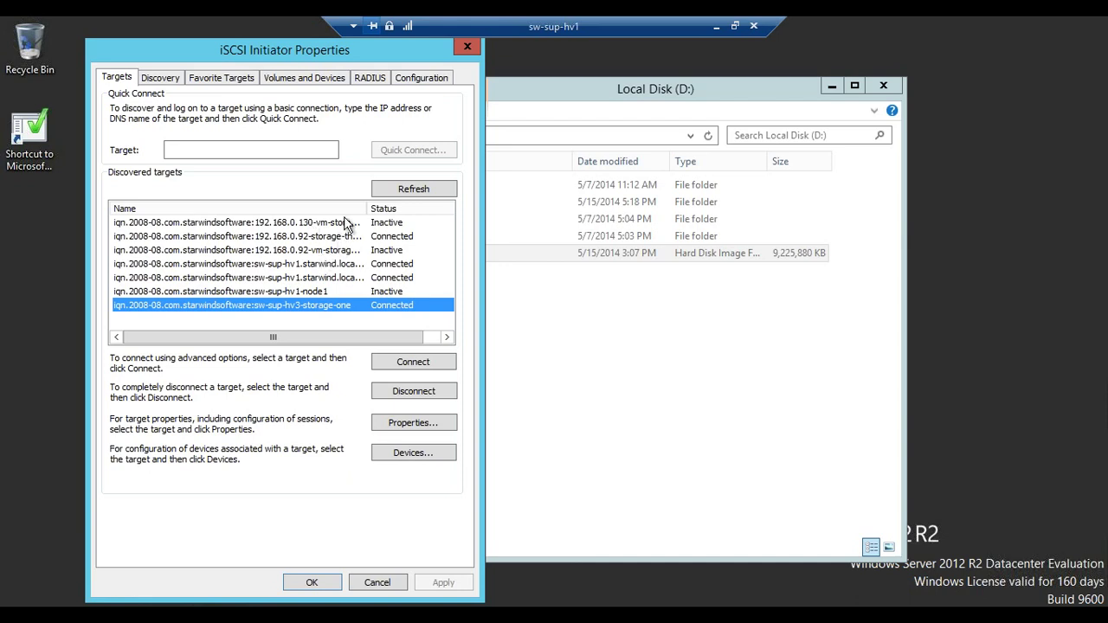
left_click(345, 223)
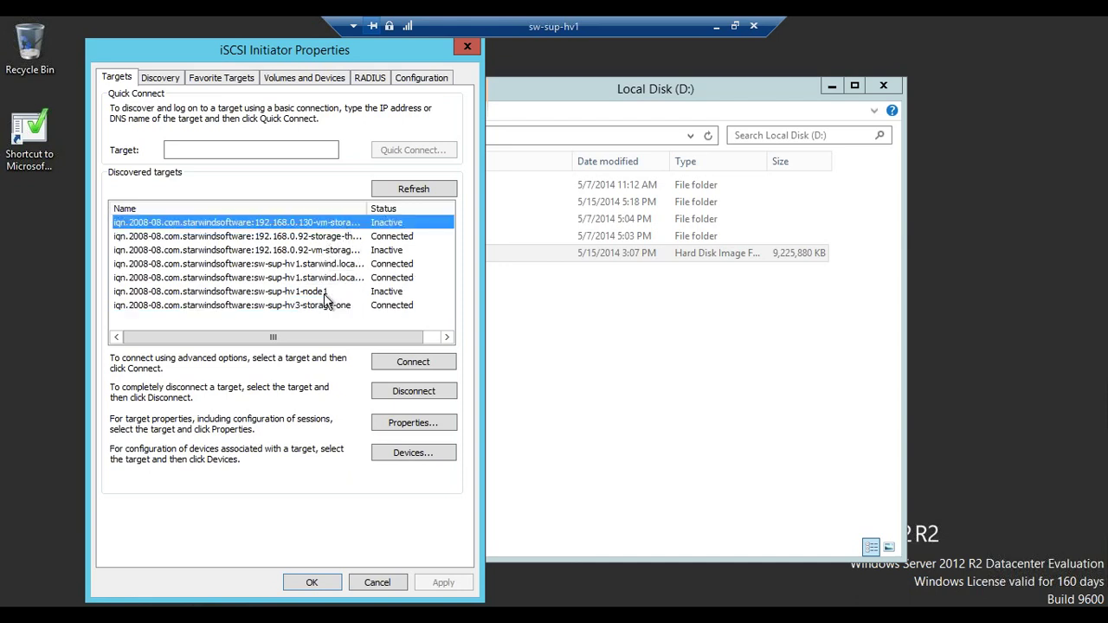
Connect the 192.168.0.130 vm-storage-new target with multi-path via Microsoft iSCSI Initiator and loopback portal 127.0.0.1
left_click(329, 251)
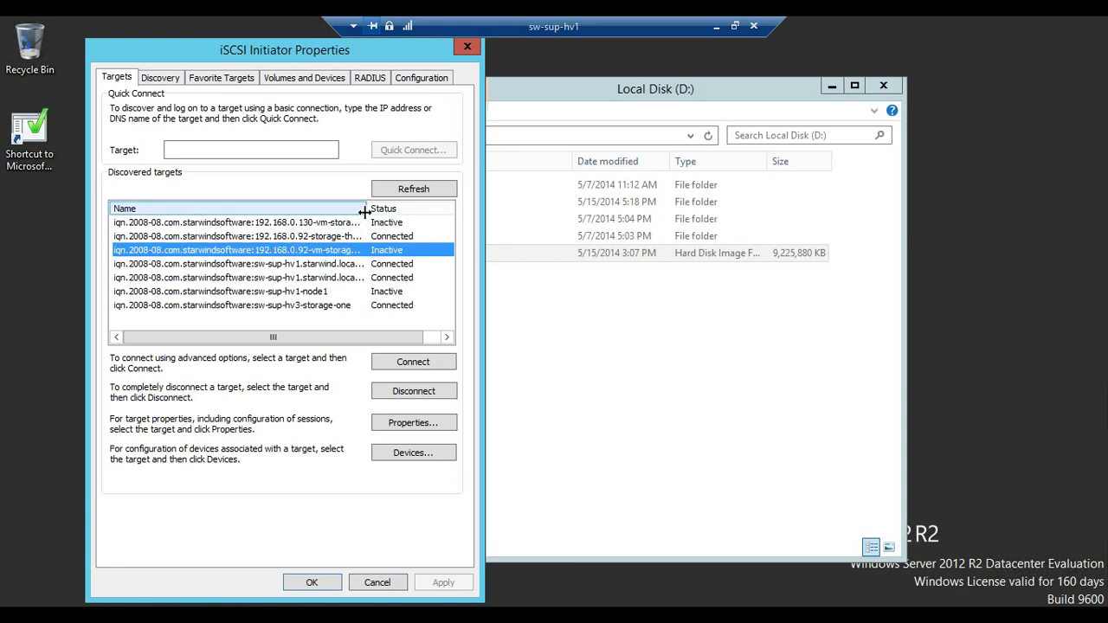
left_click_drag(369, 208, 388, 209)
left_click(346, 222)
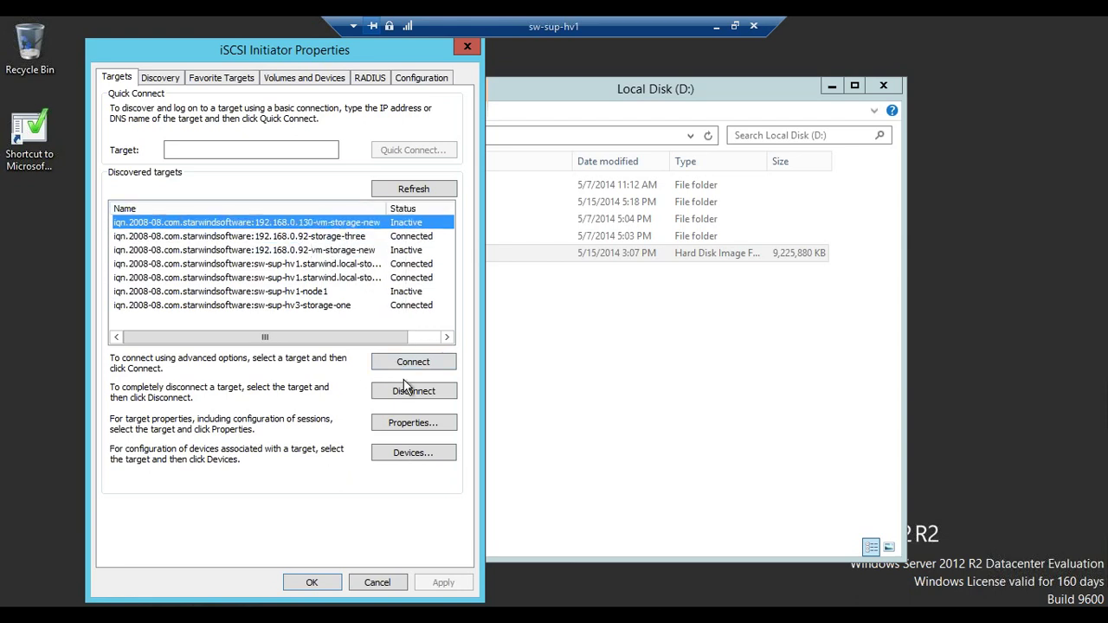
left_click(413, 364)
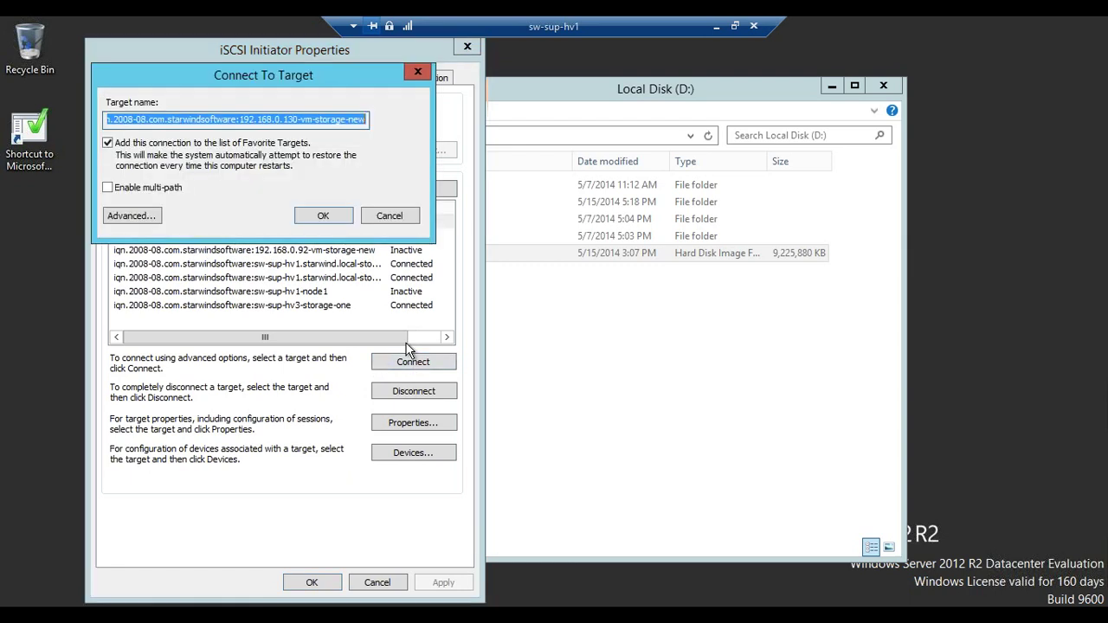
left_click(162, 189)
left_click(145, 214)
left_click(419, 163)
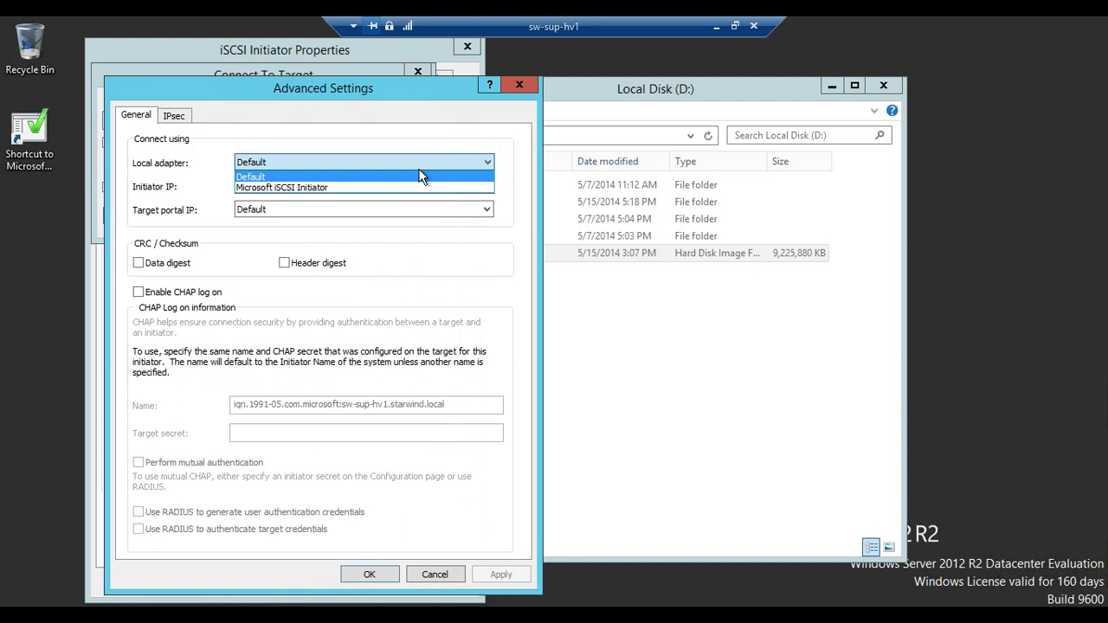
left_click(332, 188)
left_click(300, 212)
left_click(295, 228)
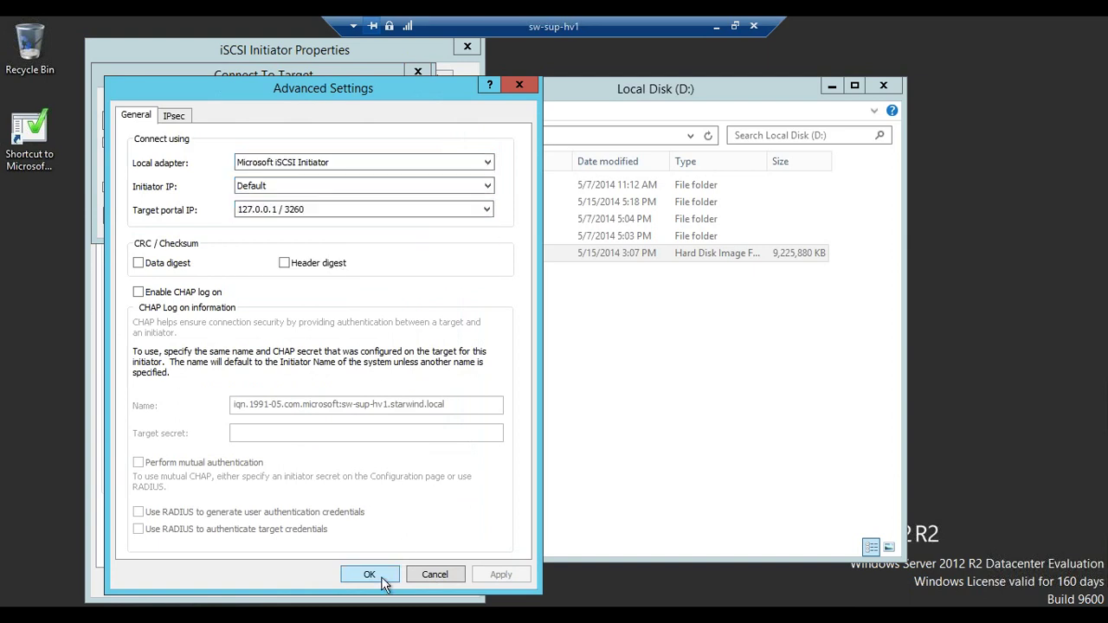
left_click(381, 576)
left_click(323, 216)
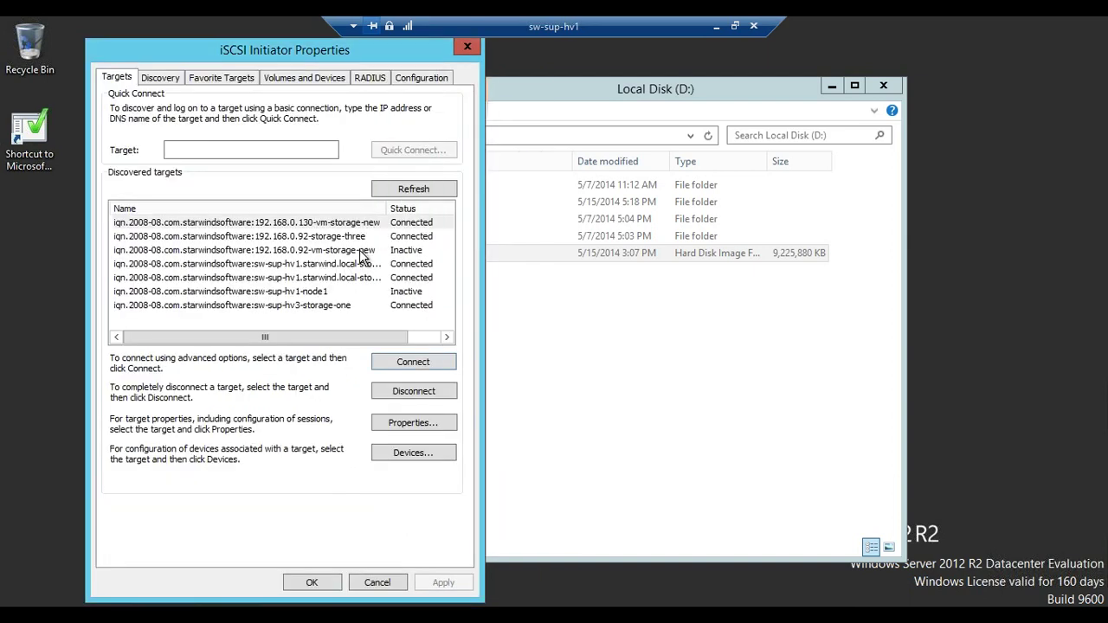
Begin connecting the 192.168.0.92 vm-storage-new target with multi-path and the Microsoft iSCSI Initiator adapter
left_click(360, 251)
left_click(399, 365)
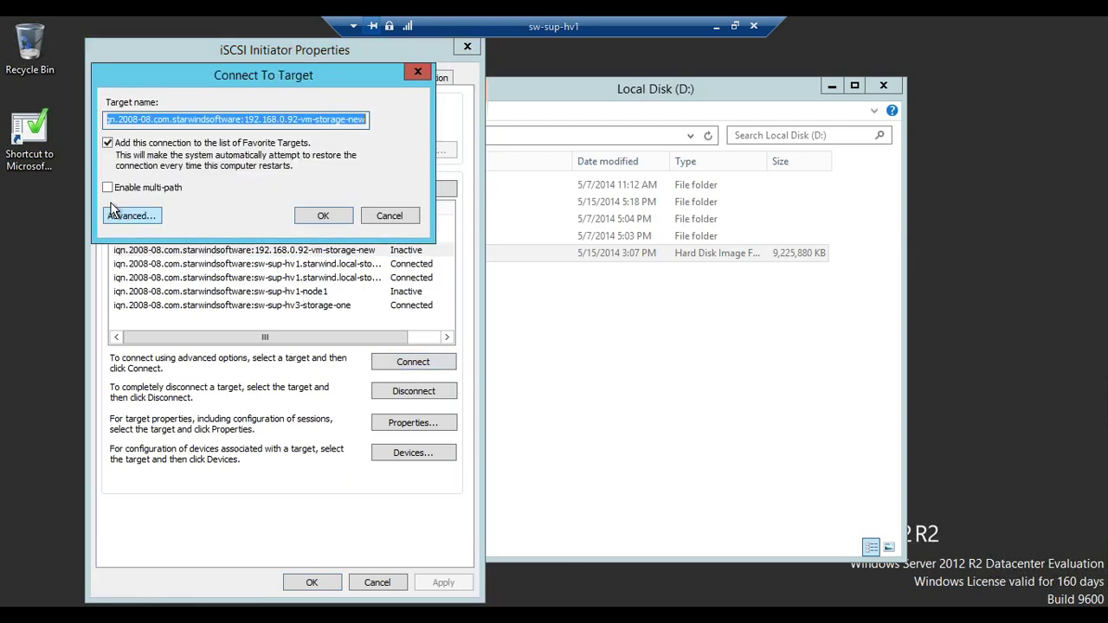
left_click(130, 188)
left_click(132, 216)
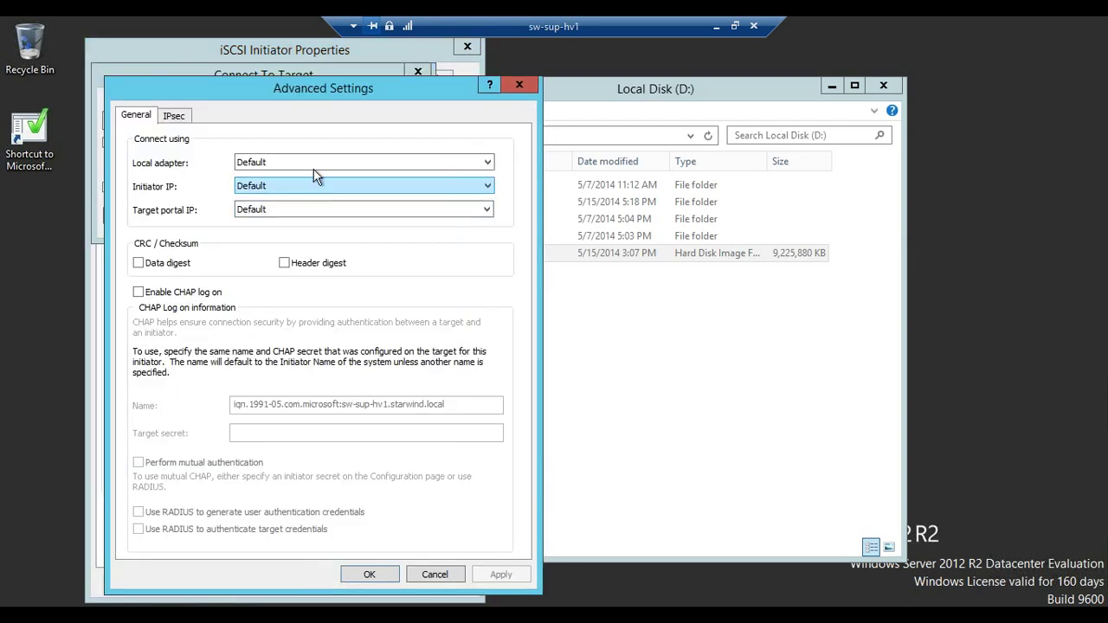
left_click(313, 164)
left_click(299, 184)
left_click(299, 209)
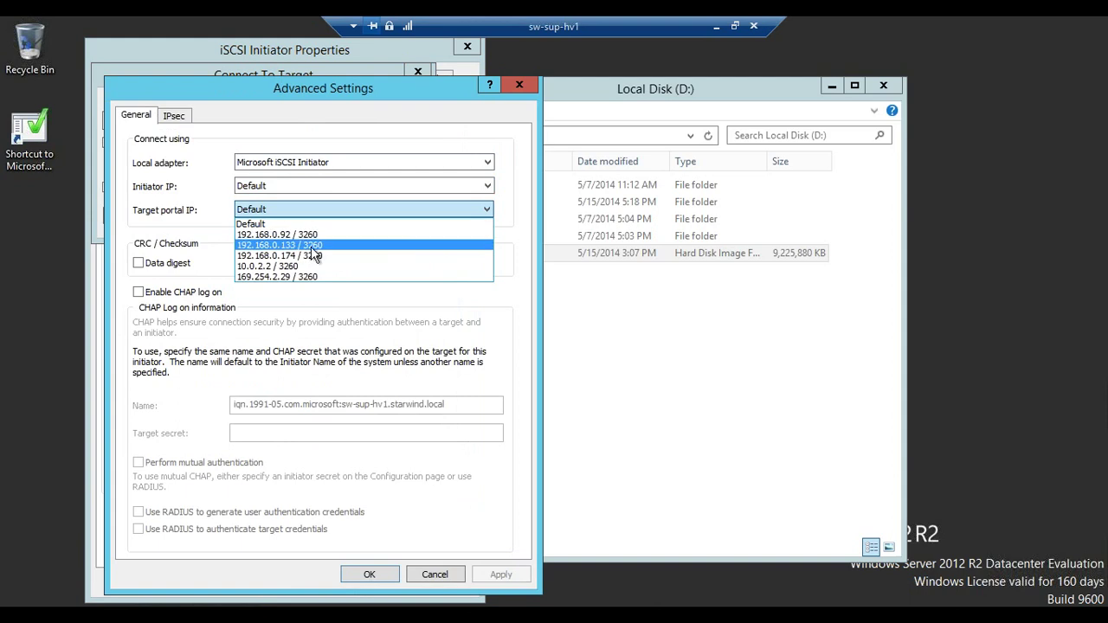
left_click(314, 246)
Set initiator IP 192.168.0.130 and target portal 192.168.0.133 / 3260, then confirm the partner connection
left_click(309, 188)
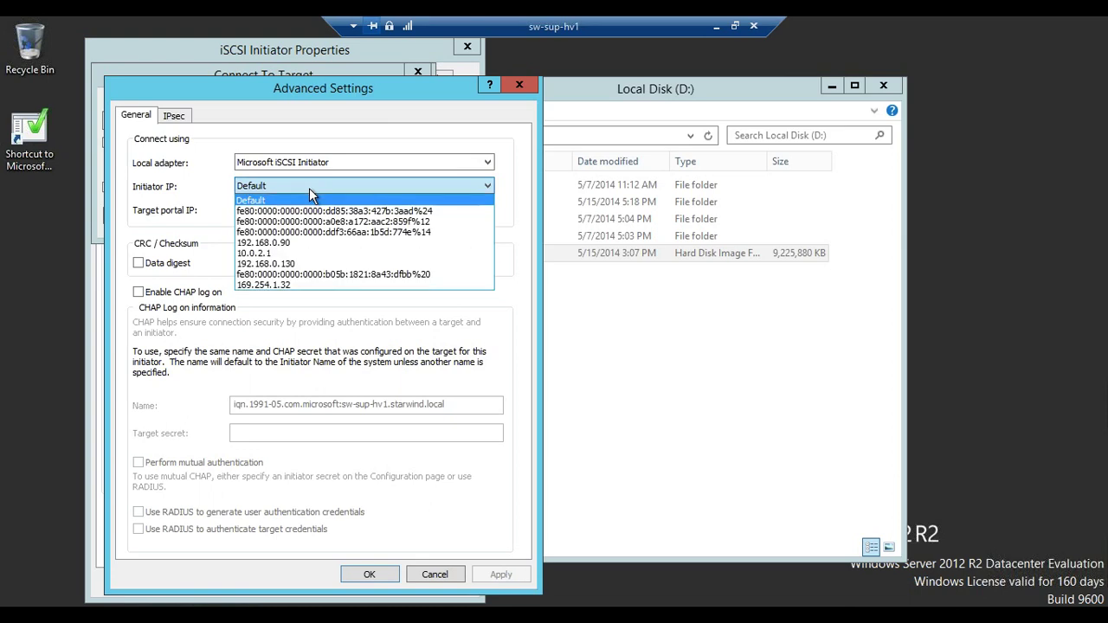
left_click(291, 245)
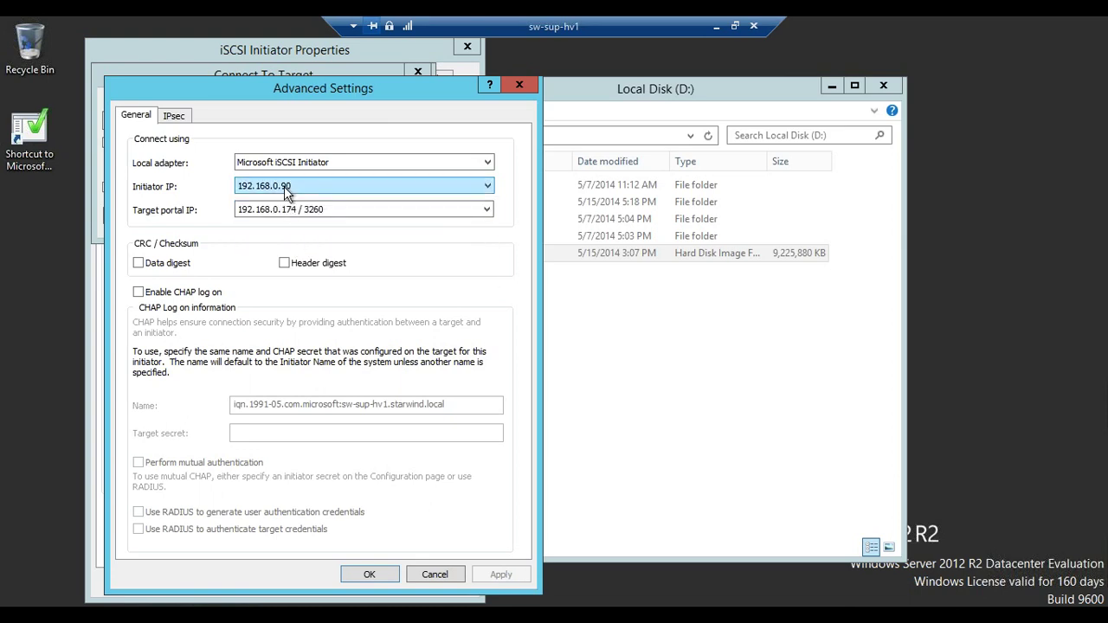
left_click(286, 187)
left_click(286, 263)
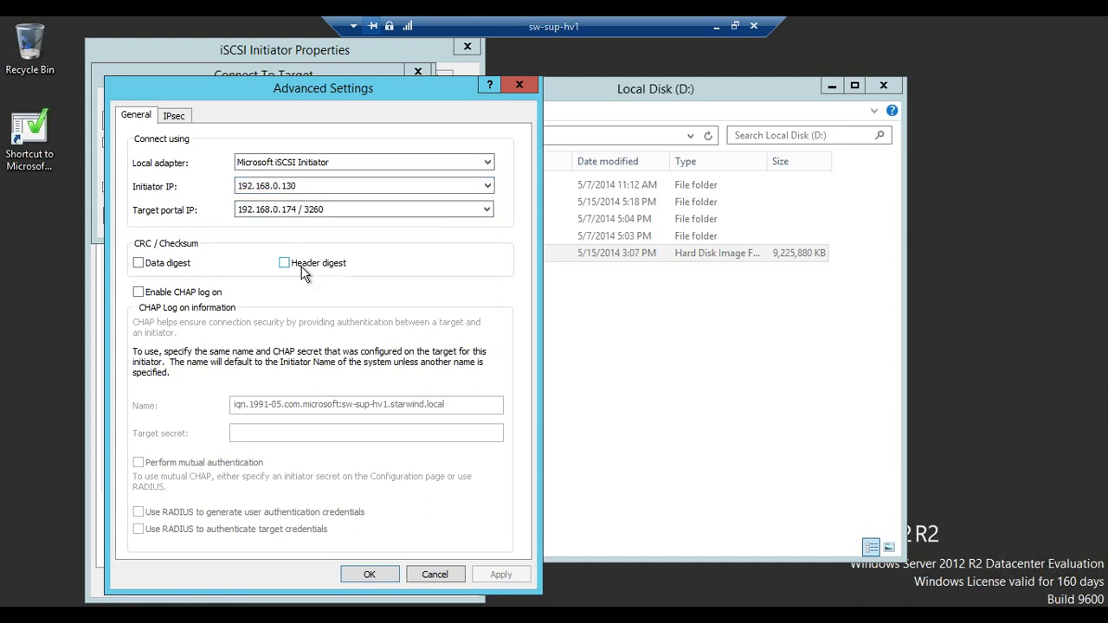
left_click(311, 214)
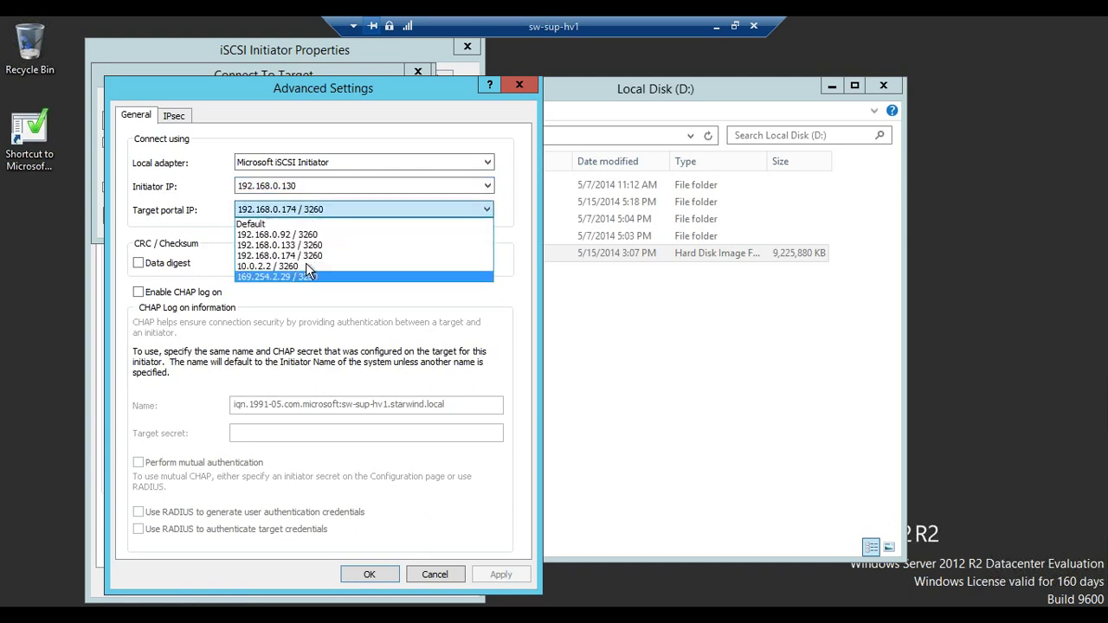
left_click(314, 251)
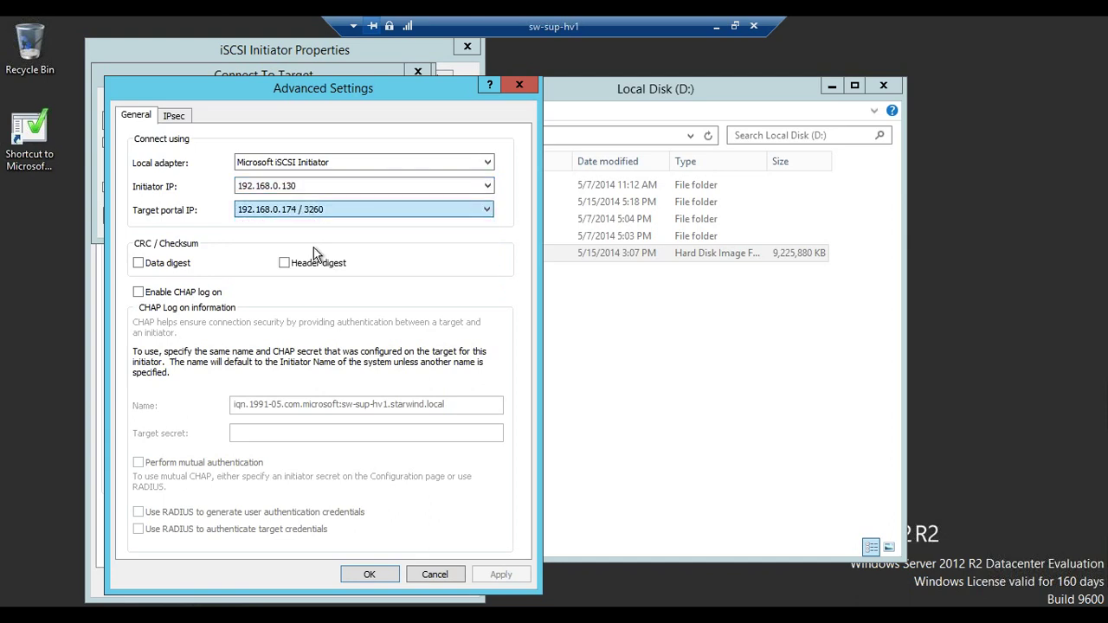
left_click(369, 575)
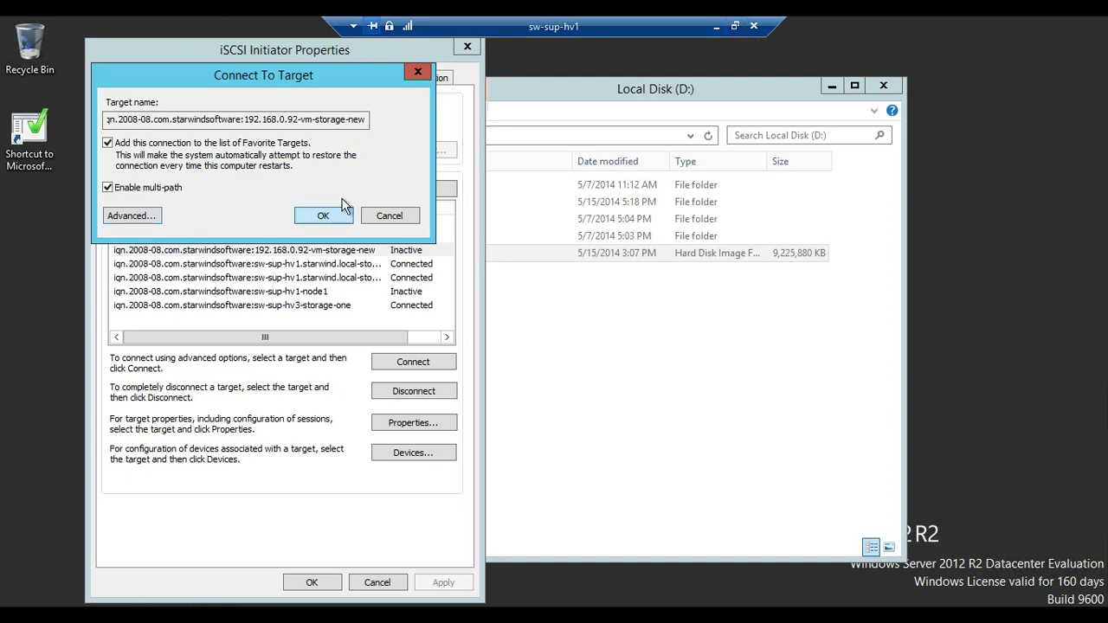
left_click(319, 216)
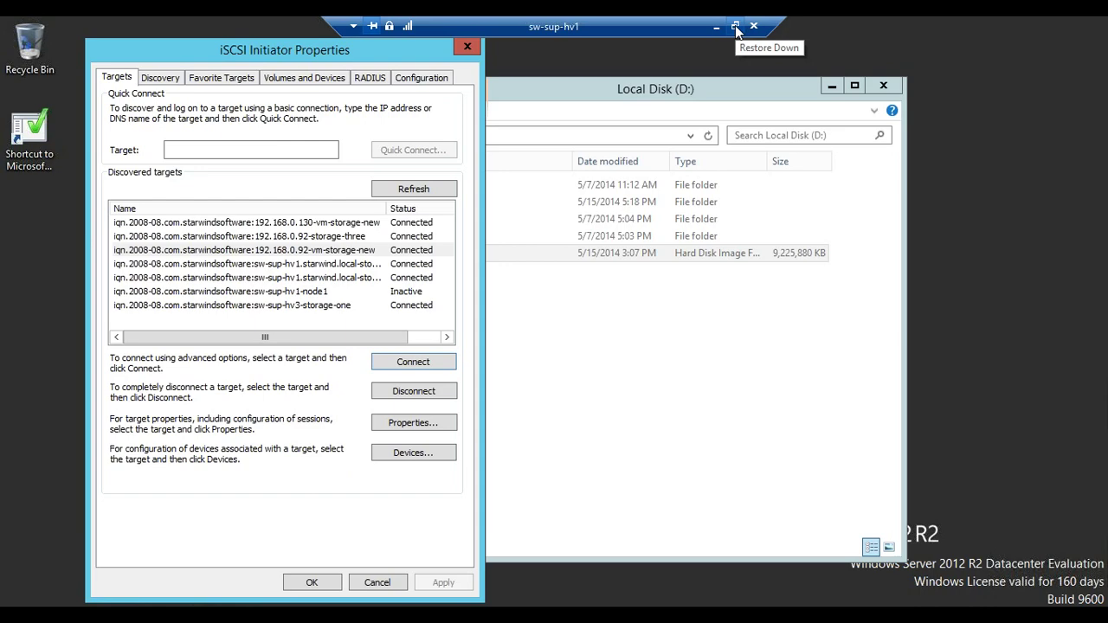
Turn the remote session into a window and enlarge it to nearly full screen
left_click(735, 27)
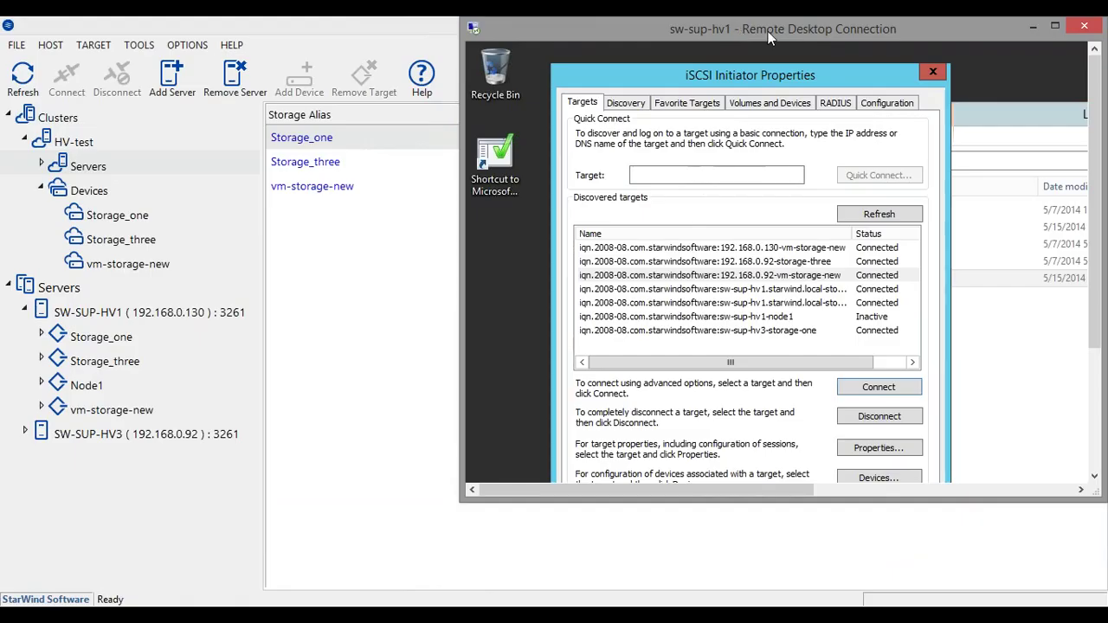
left_click_drag(644, 18, 198, 36)
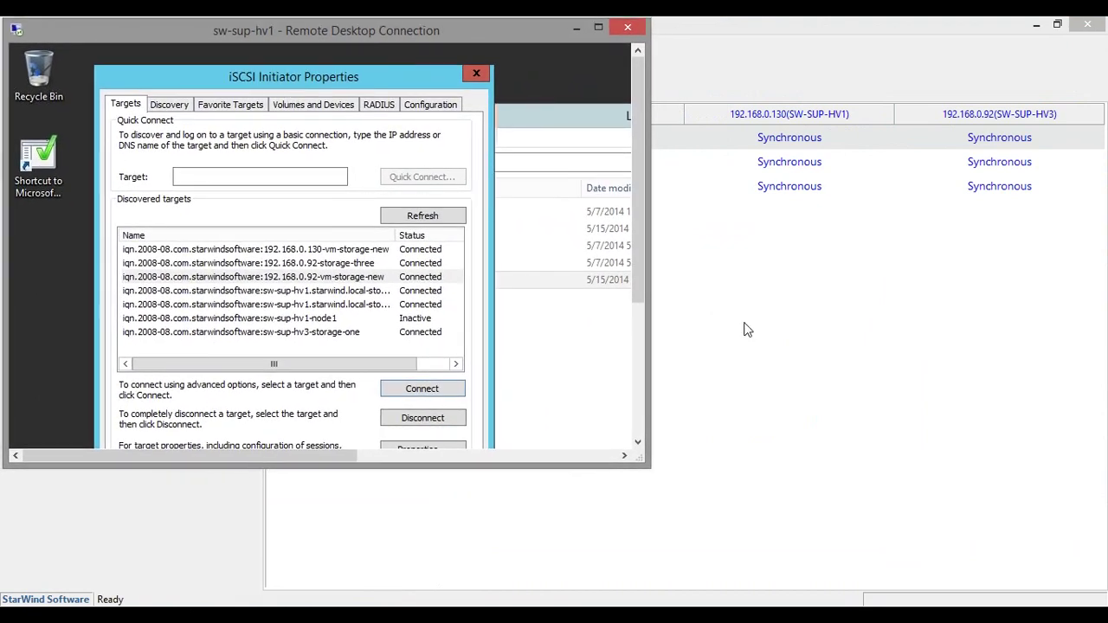
left_click_drag(647, 465, 1099, 603)
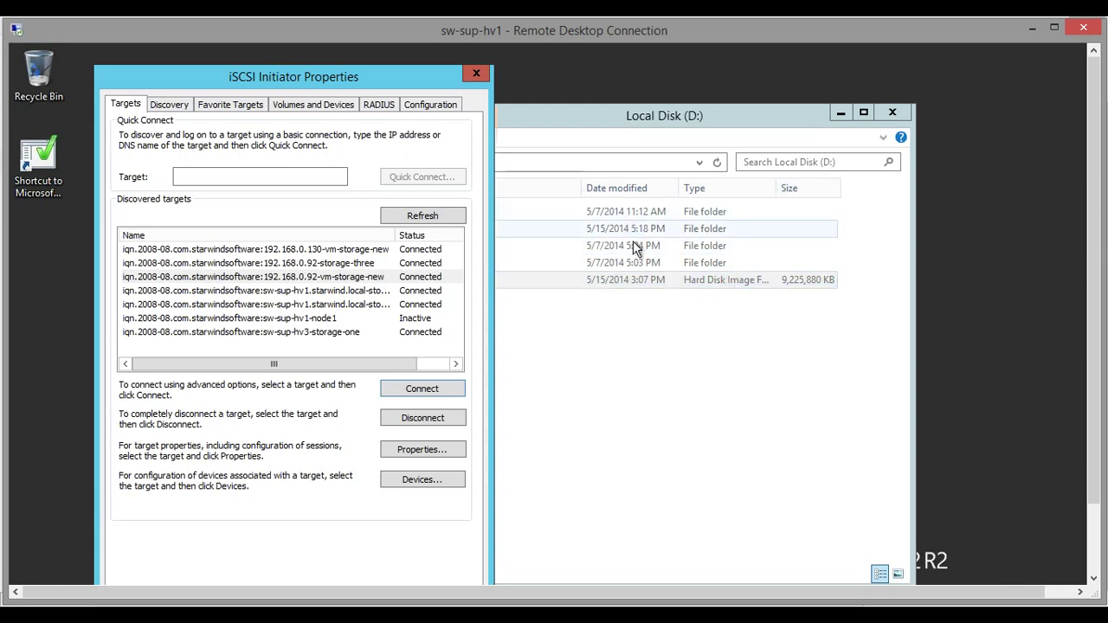
Place the Local Disk (D:) folder on the right and the iSCSI properties dialog on the left
left_click(591, 123)
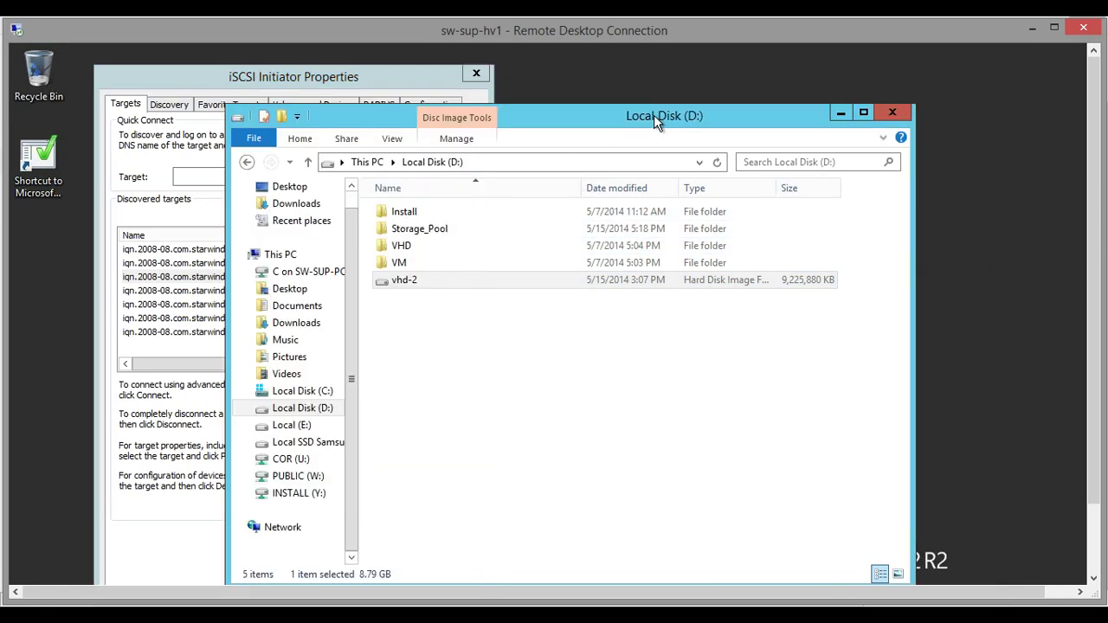
left_click_drag(655, 122, 788, 96)
left_click_drag(247, 76, 171, 67)
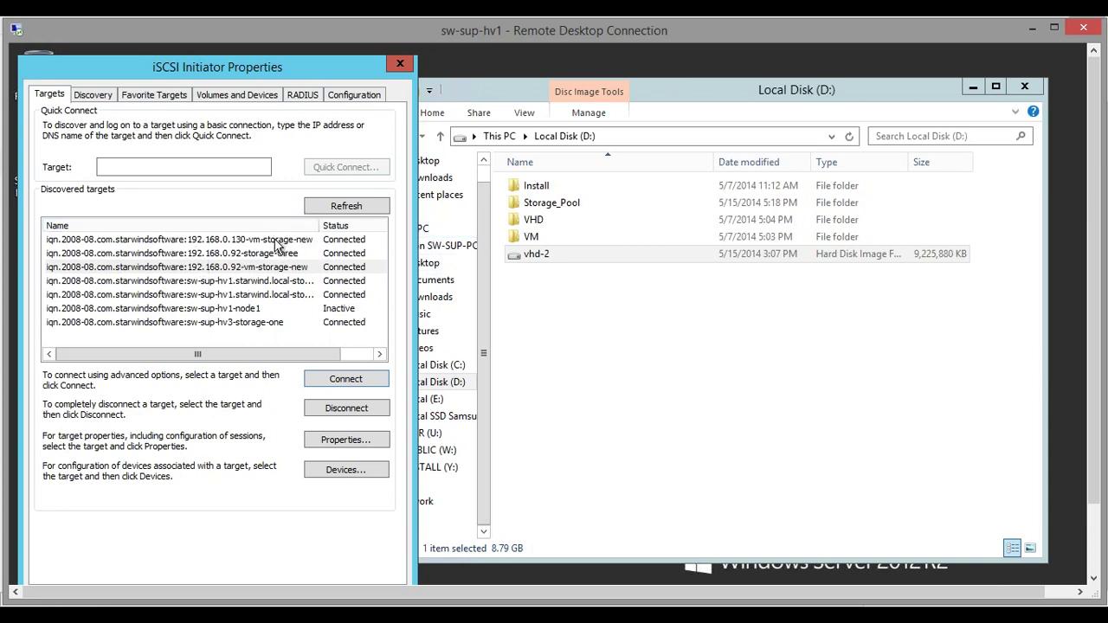
left_click(275, 241)
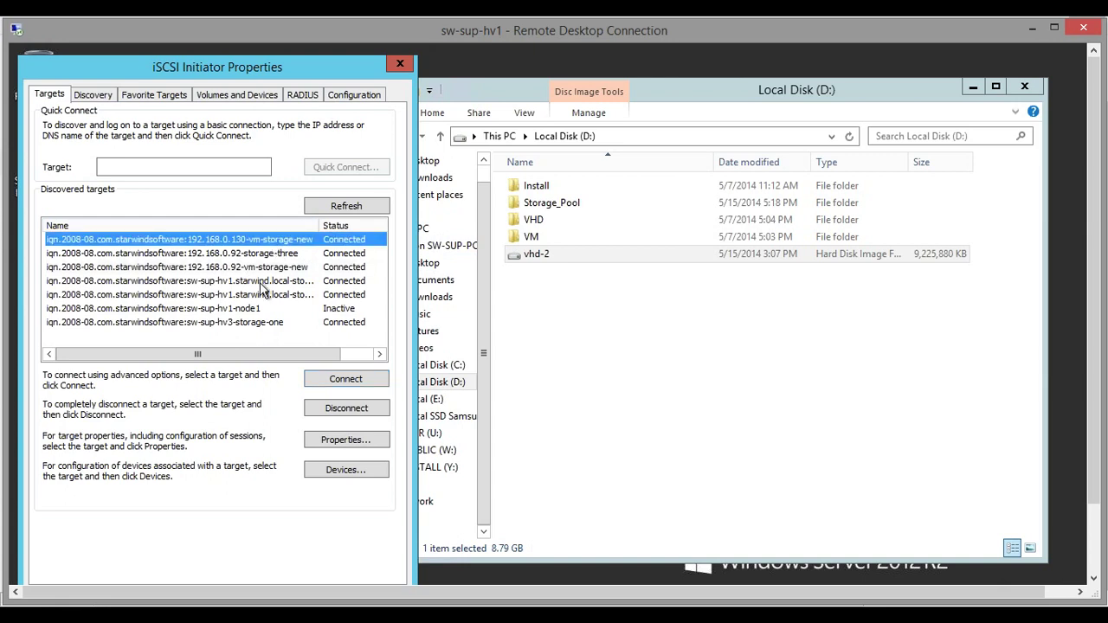
left_click(255, 268)
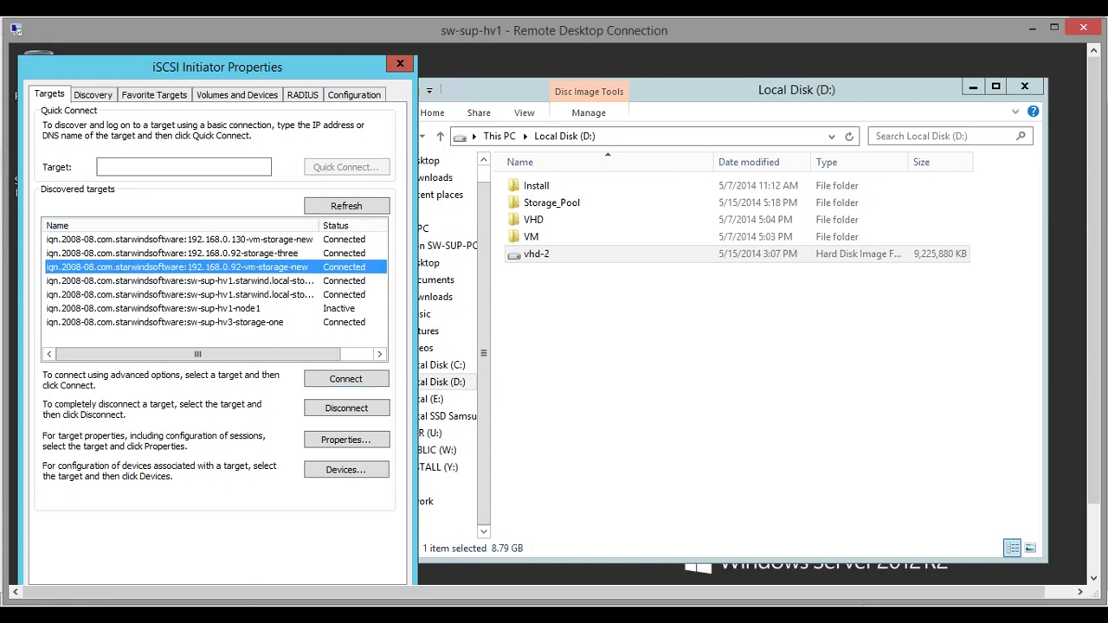
left_click(99, 99)
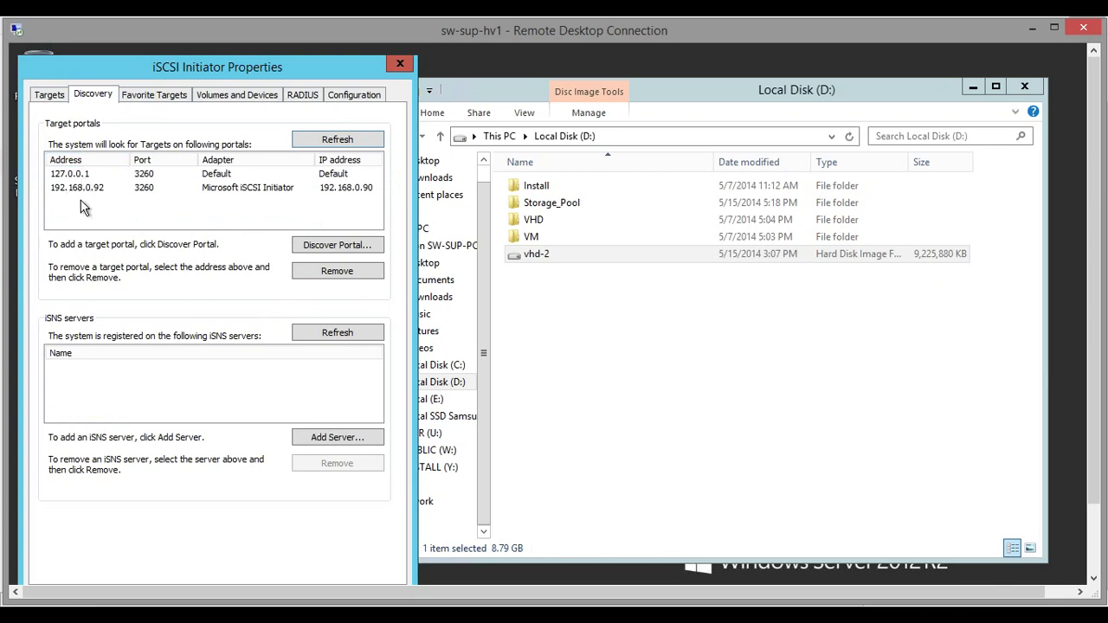
left_click(59, 100)
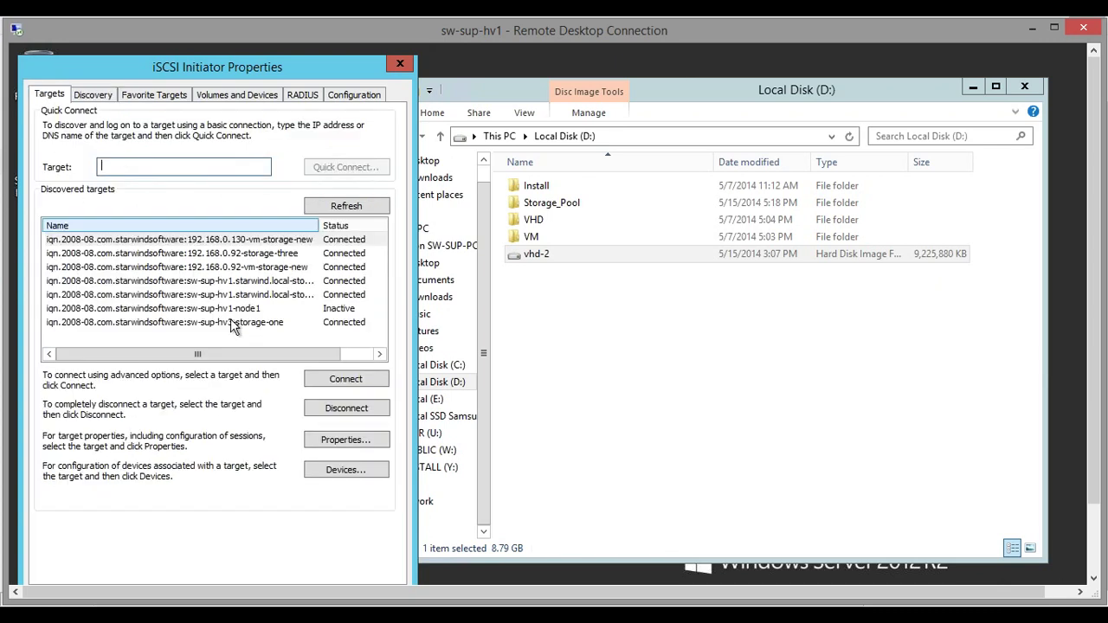
left_click(259, 241)
left_click(277, 268)
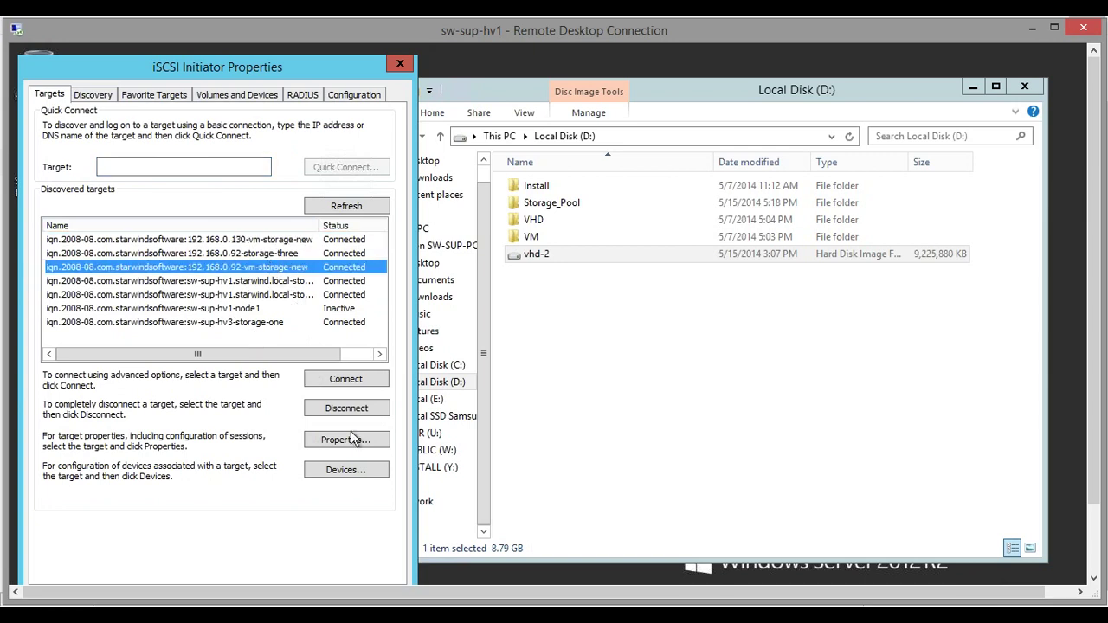
left_click(346, 469)
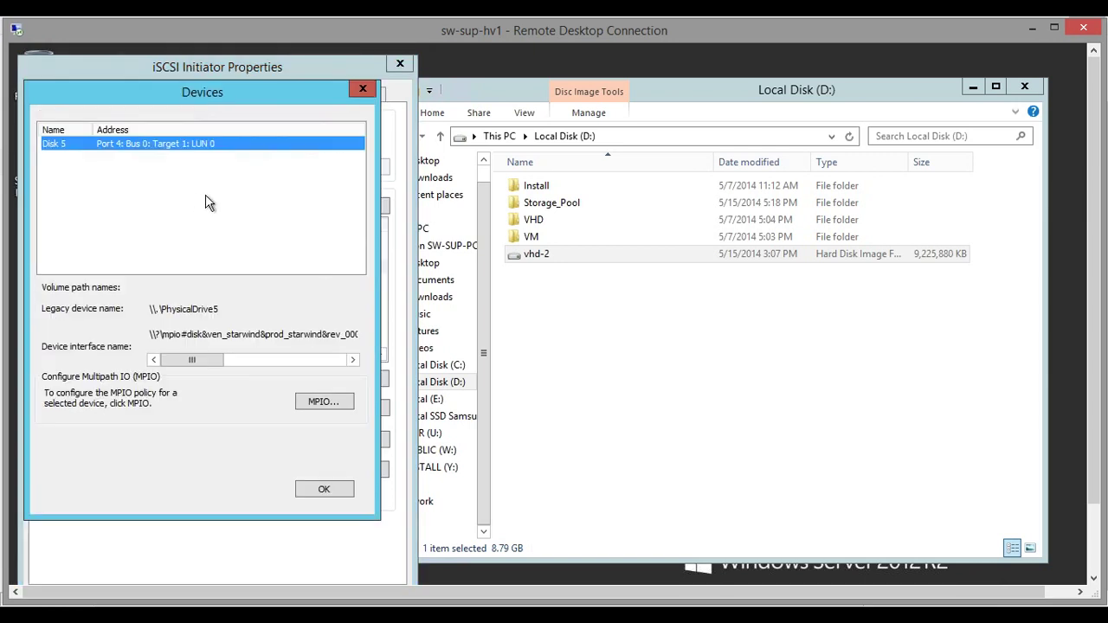
left_click(319, 408)
left_click(97, 315)
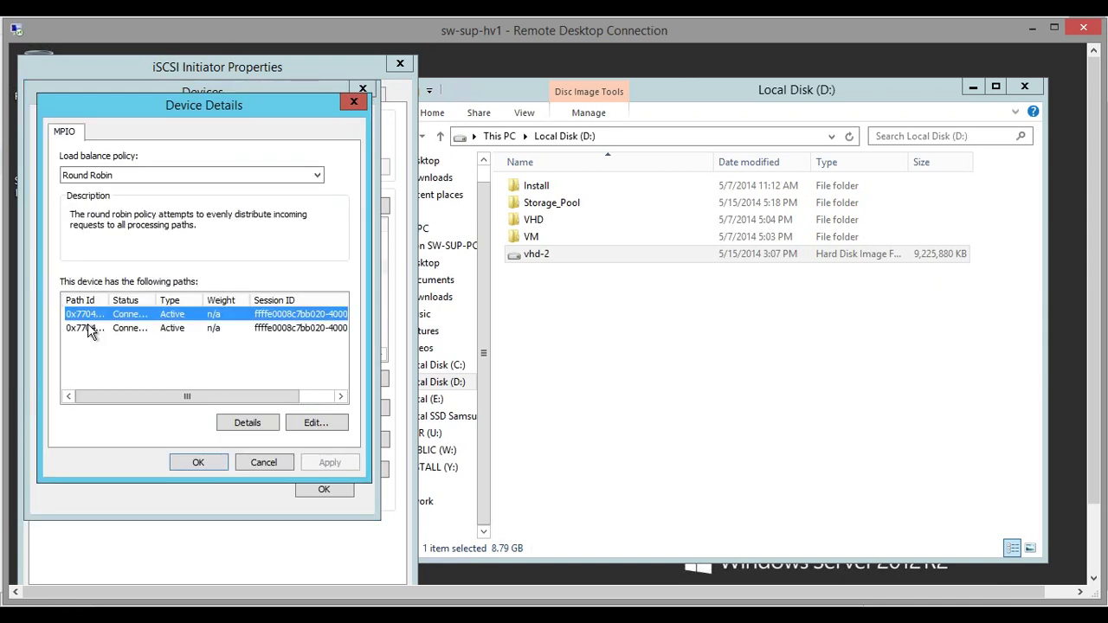
left_click(93, 328)
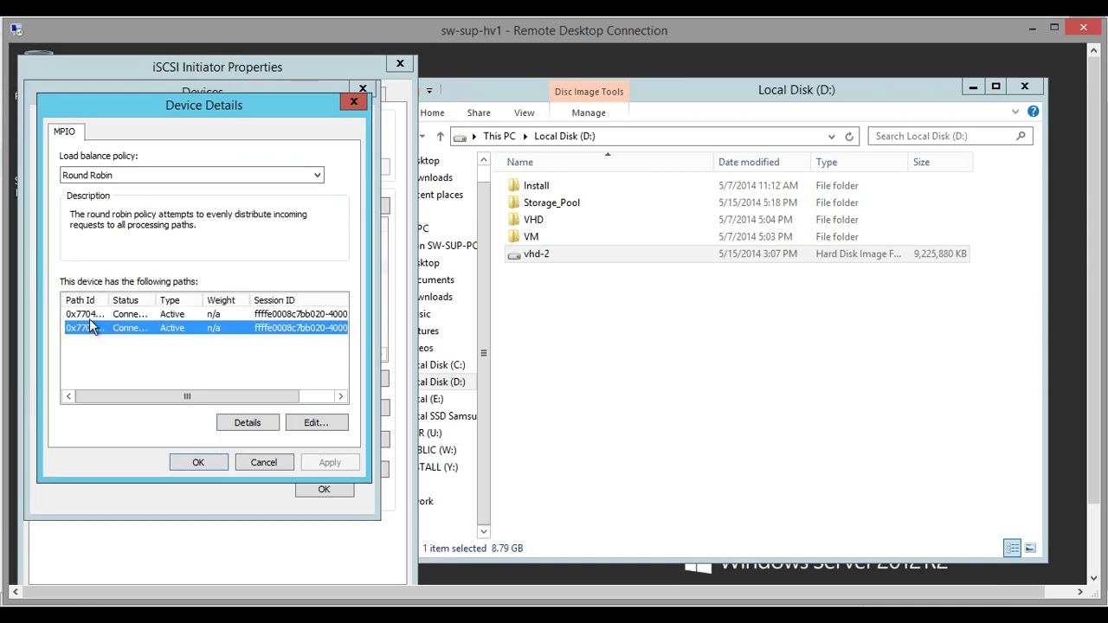
left_click(211, 468)
left_click(322, 490)
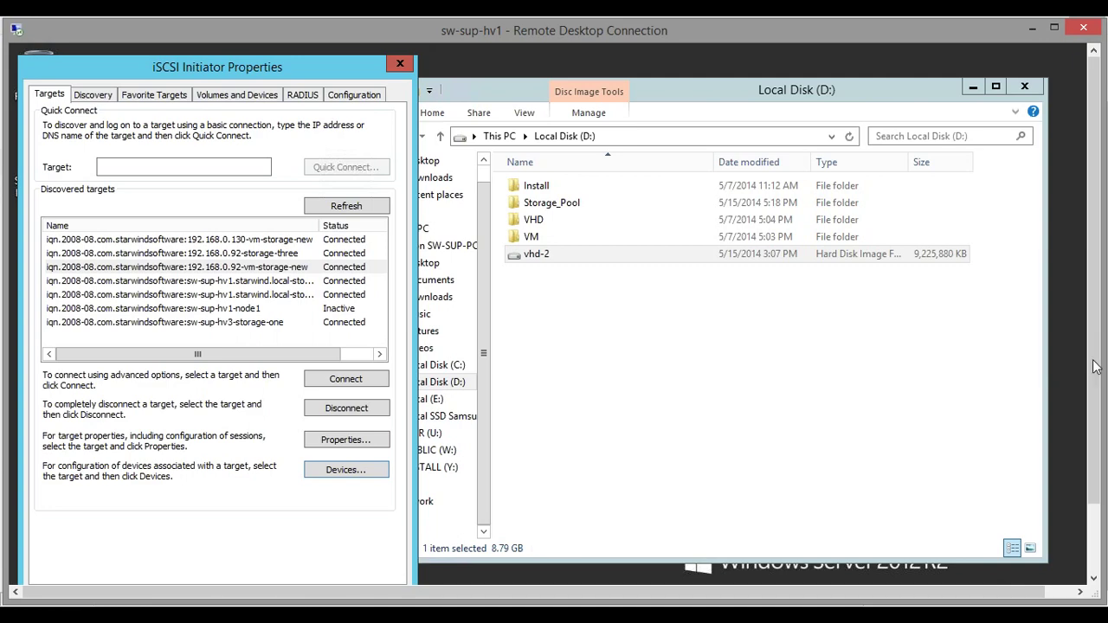
left_click_drag(1094, 366, 1093, 436)
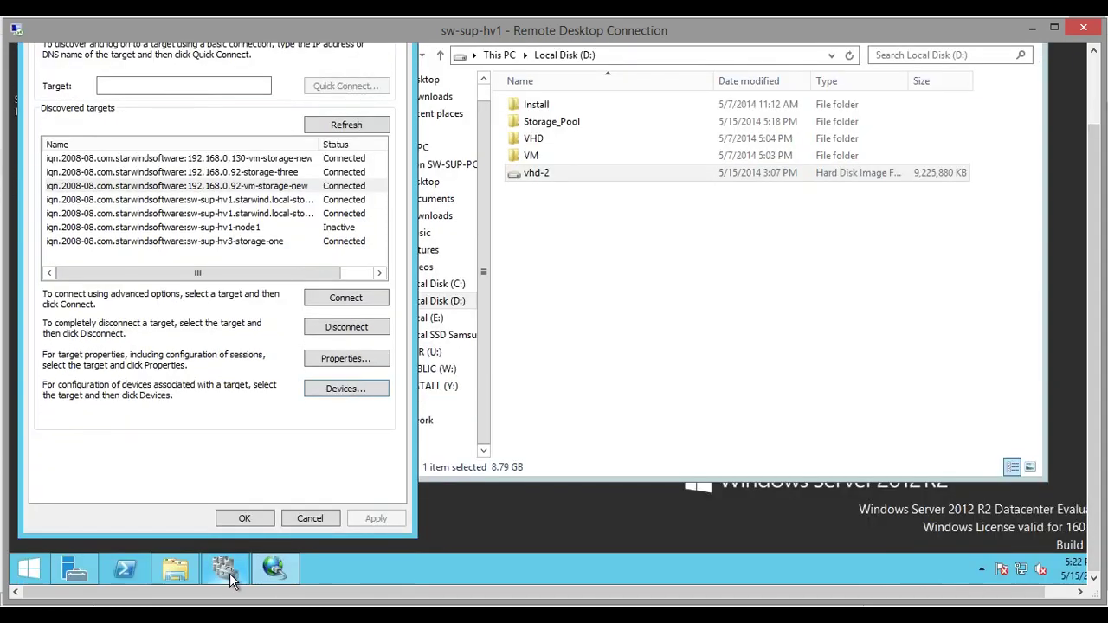
In Failover Cluster Manager, check Storage > Disks for new disks; none are suitable
mouse_move(230, 573)
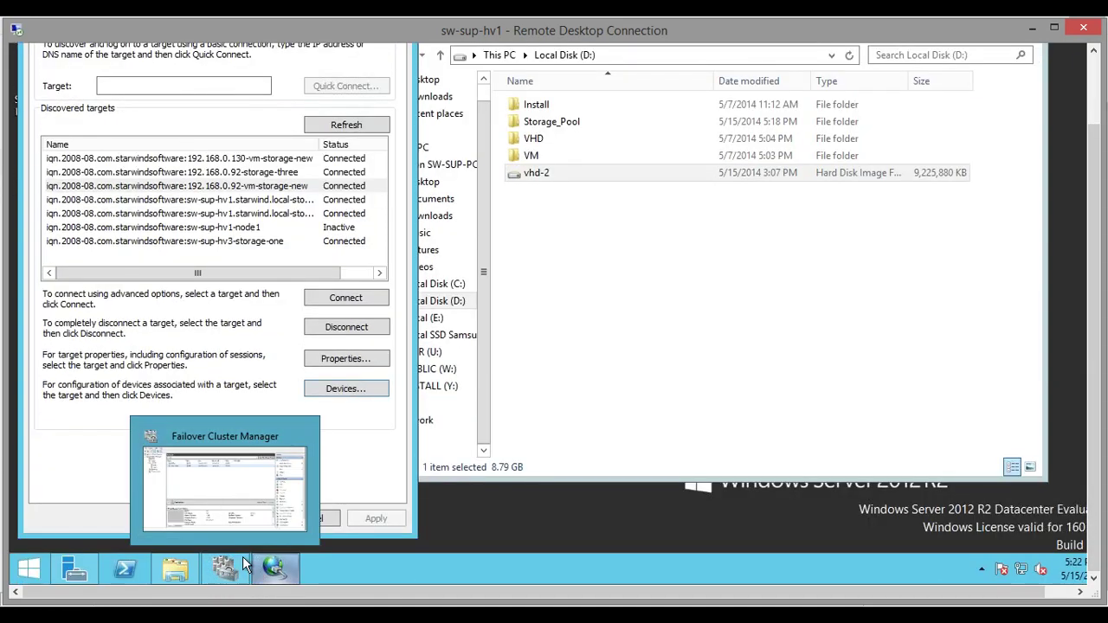
left_click(242, 558)
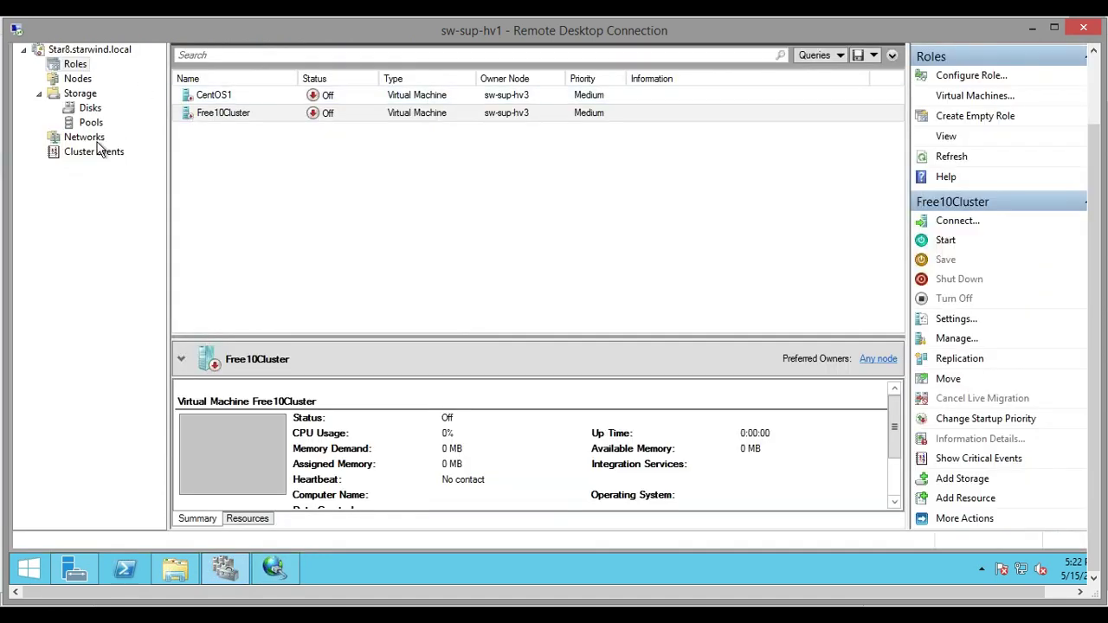
left_click(90, 108)
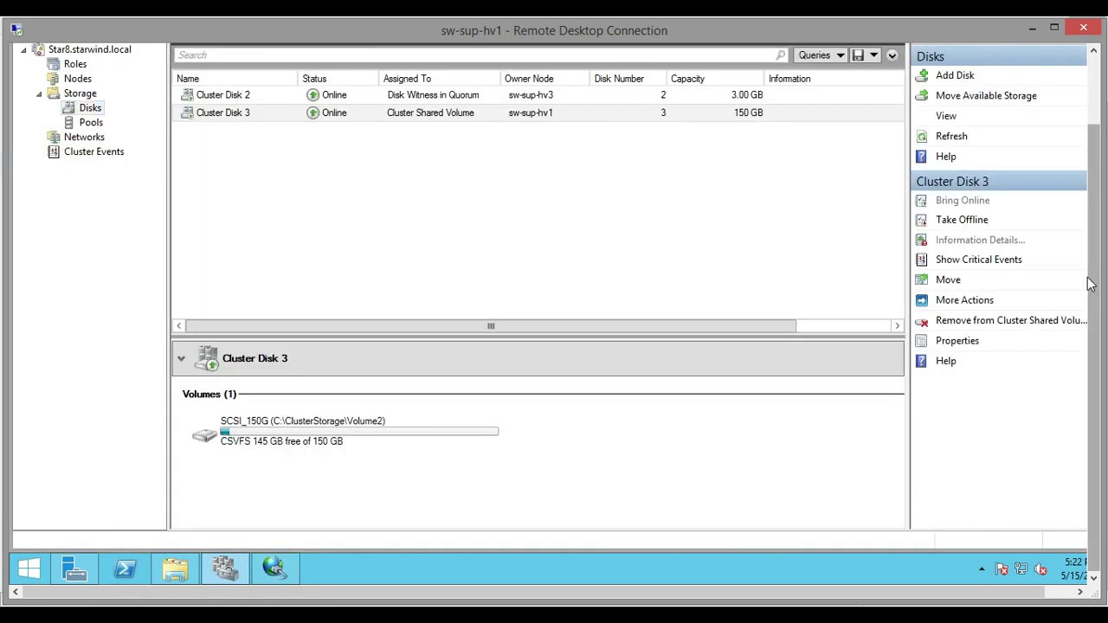
left_click_drag(1094, 252, 1094, 177)
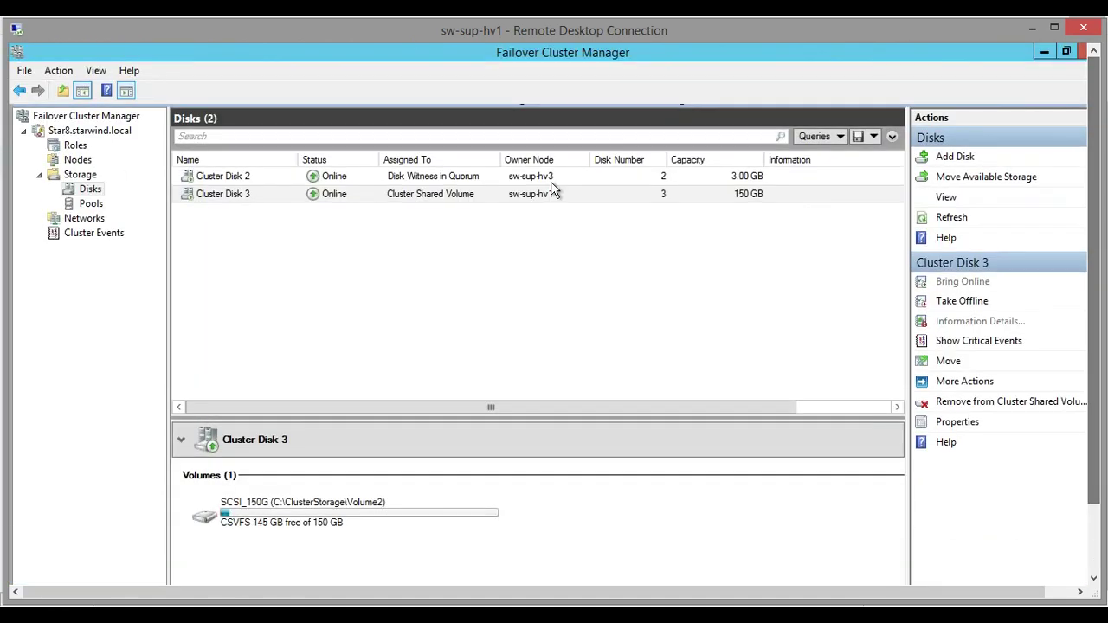
left_click(954, 157)
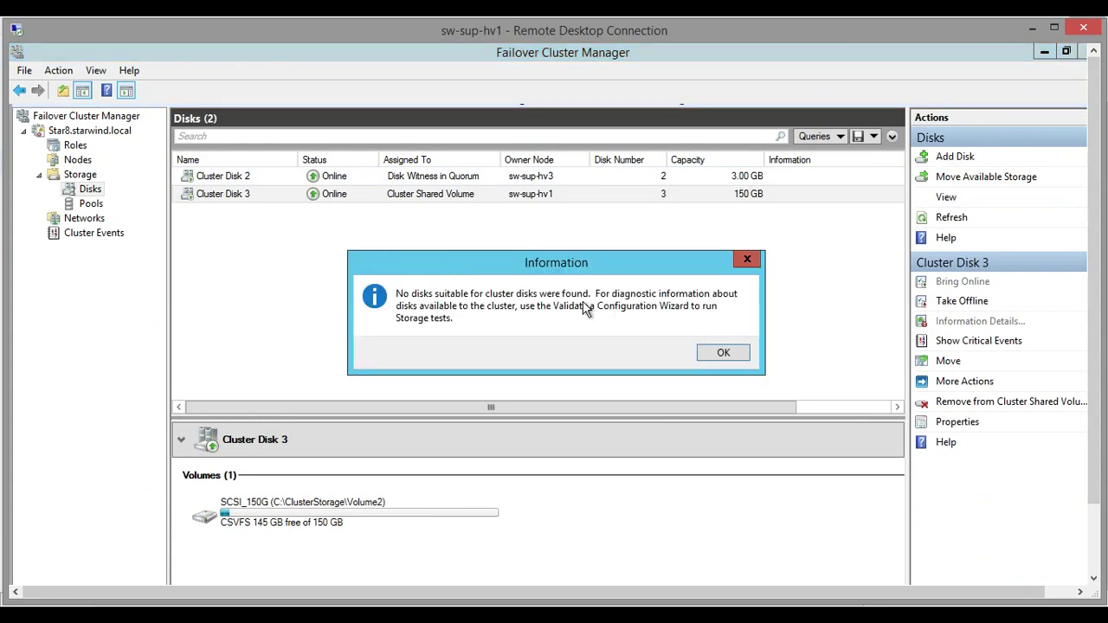
left_click(723, 354)
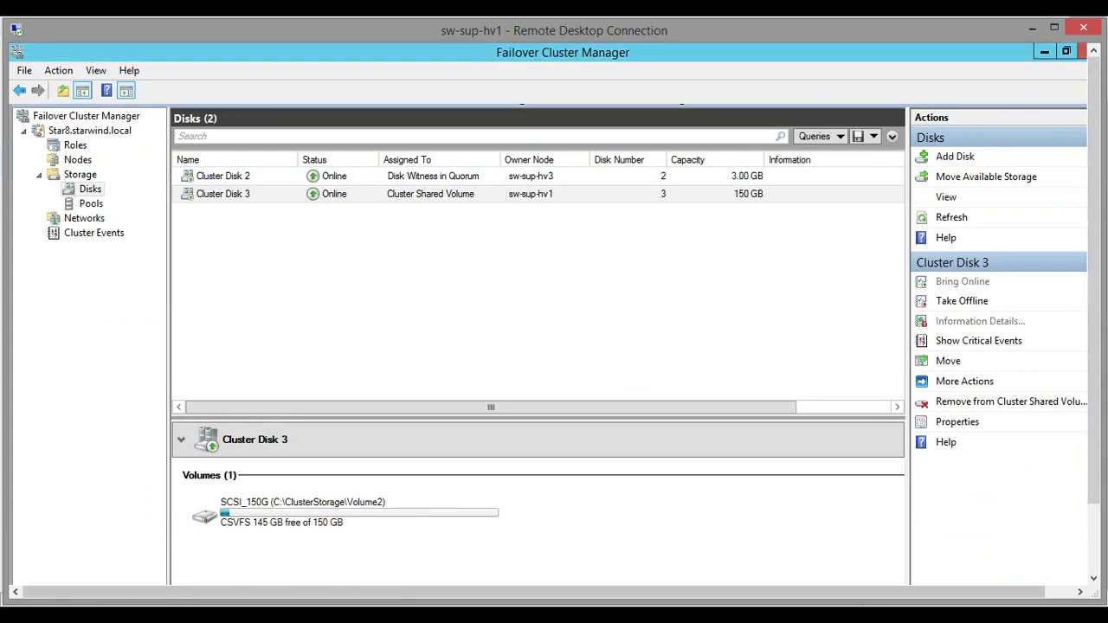
right_click(337, 616)
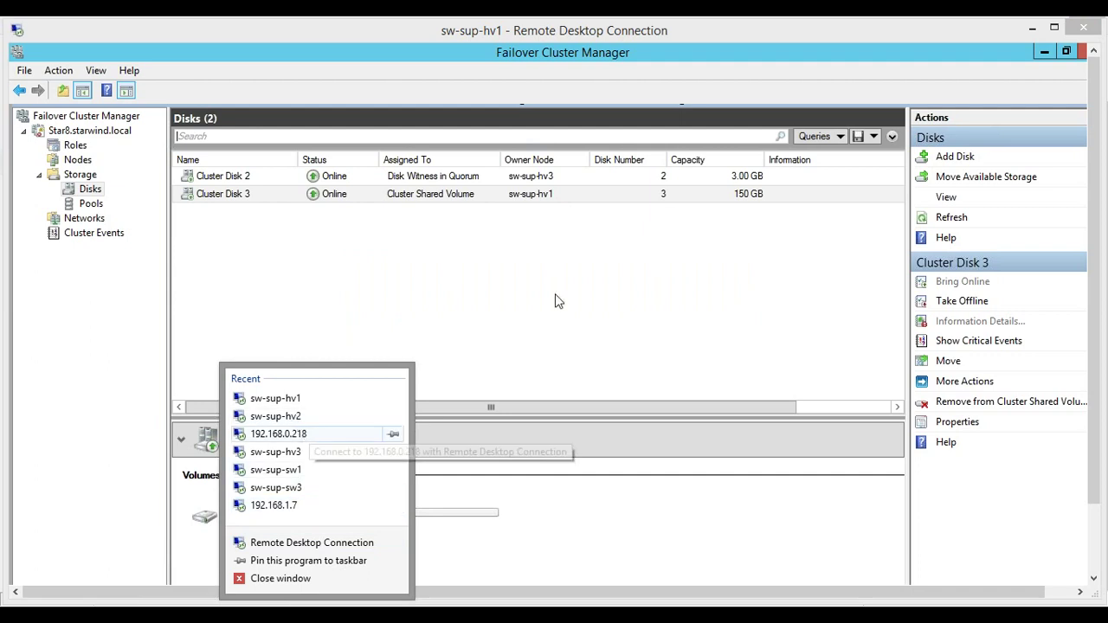
Log into sw-sup-hv3 with the account password, then window the session and move it left
type("******")
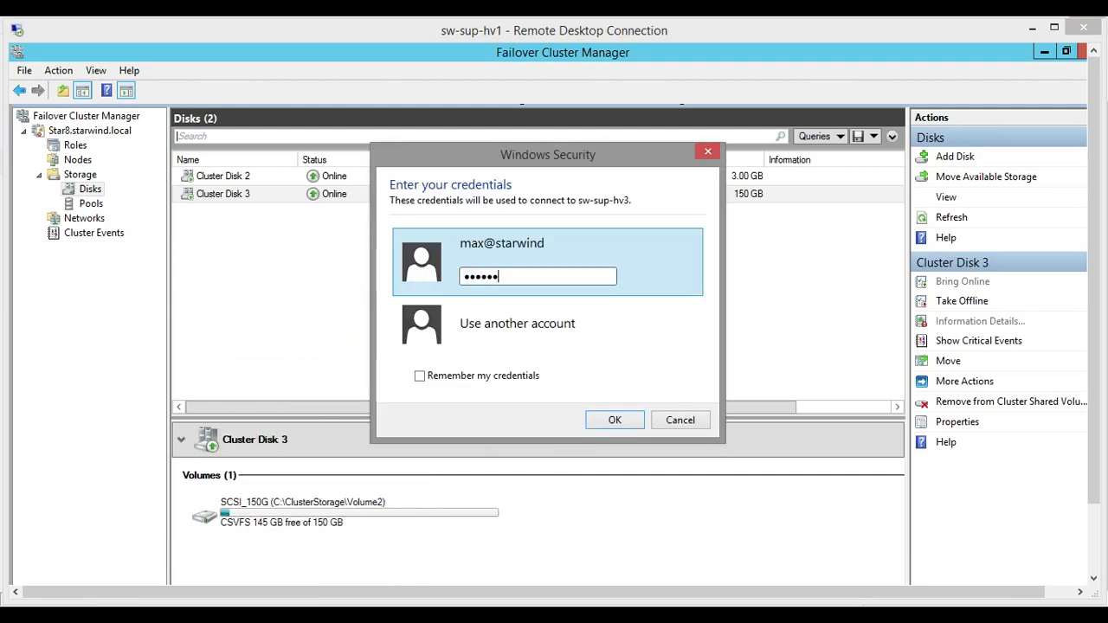
type("**")
key("Return")
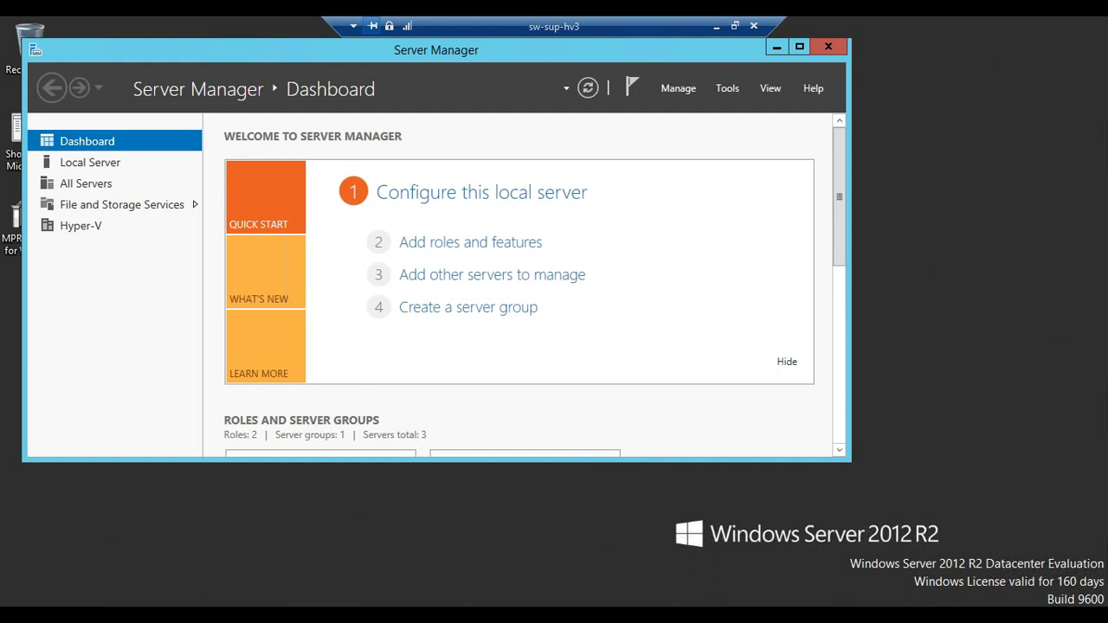
key("super")
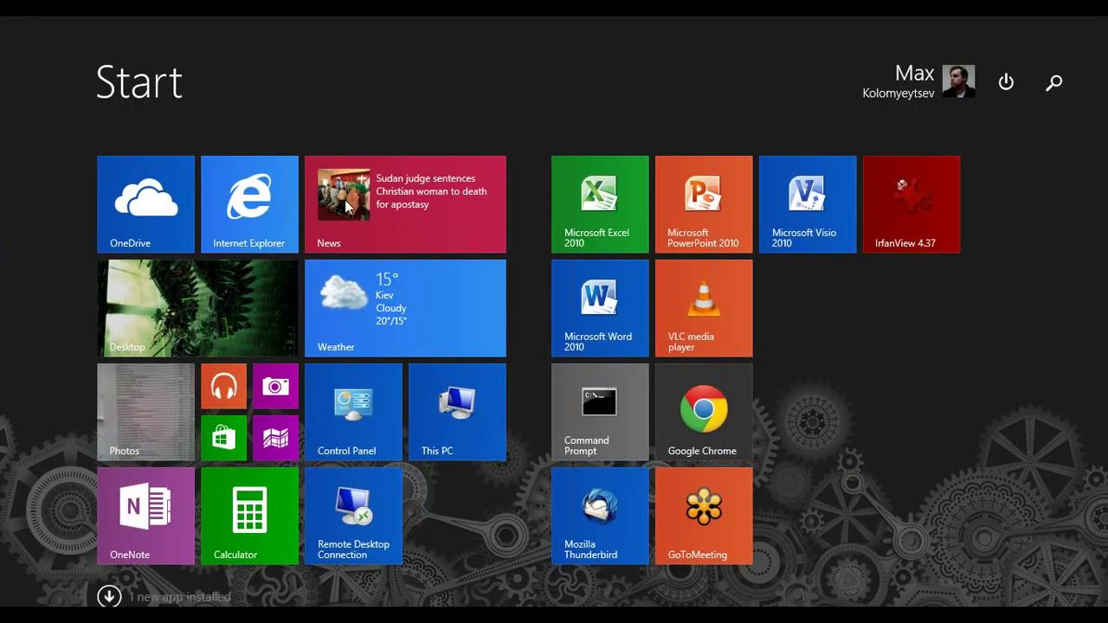
key("super+s")
left_click(229, 310)
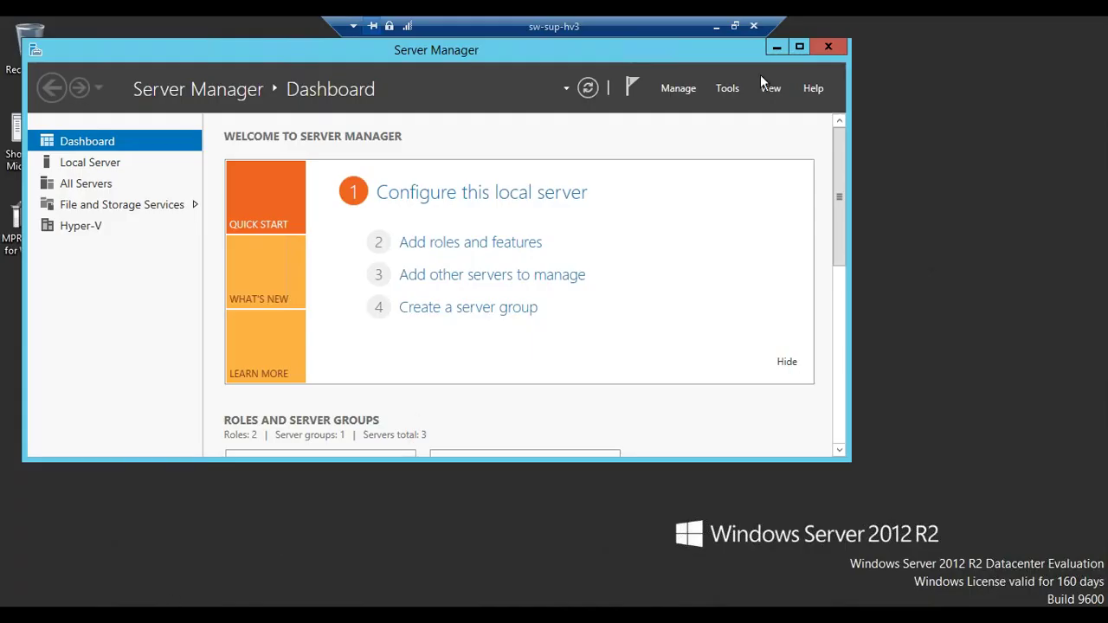
left_click(735, 26)
left_click_drag(709, 41, 255, 47)
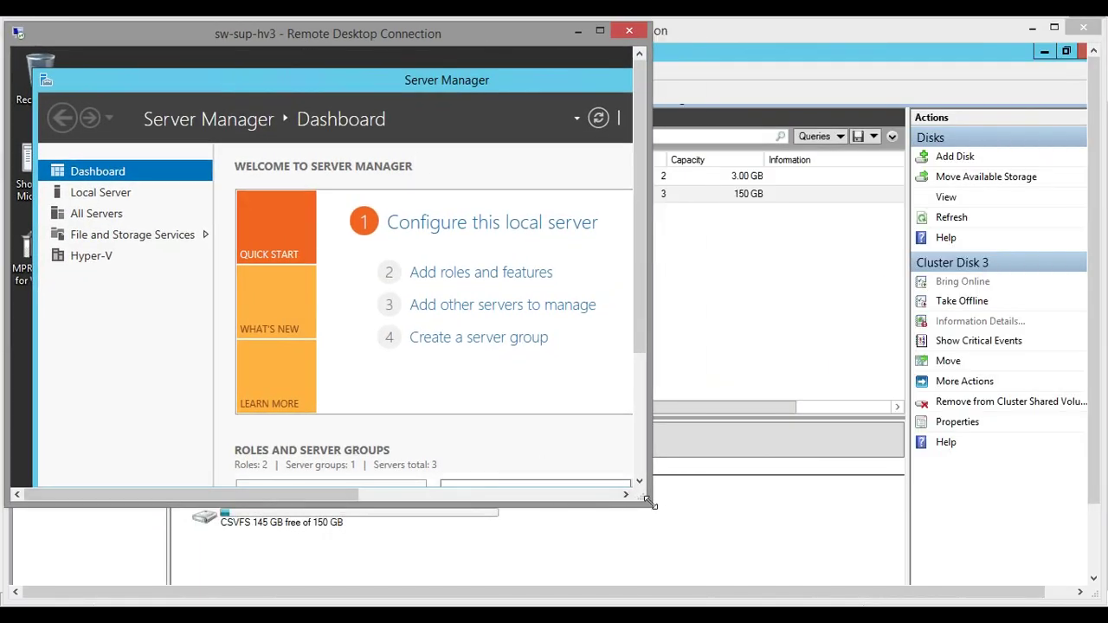
Launch iSCSI Initiator on sw-sup-hv3 and refresh the discovered targets
left_click_drag(651, 502, 870, 585)
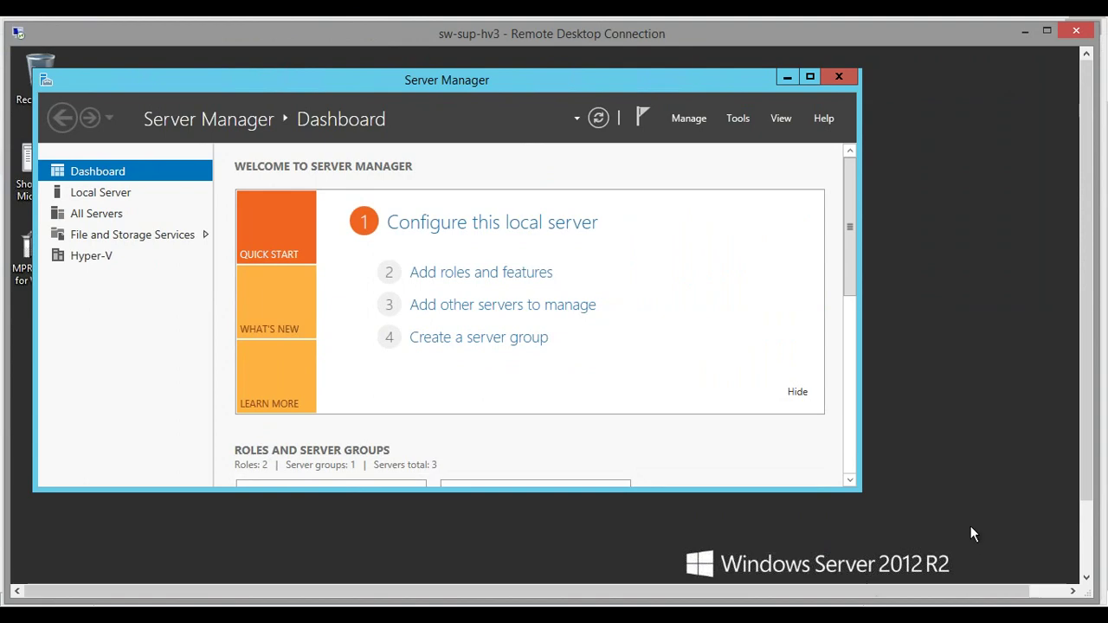
left_click(1087, 534)
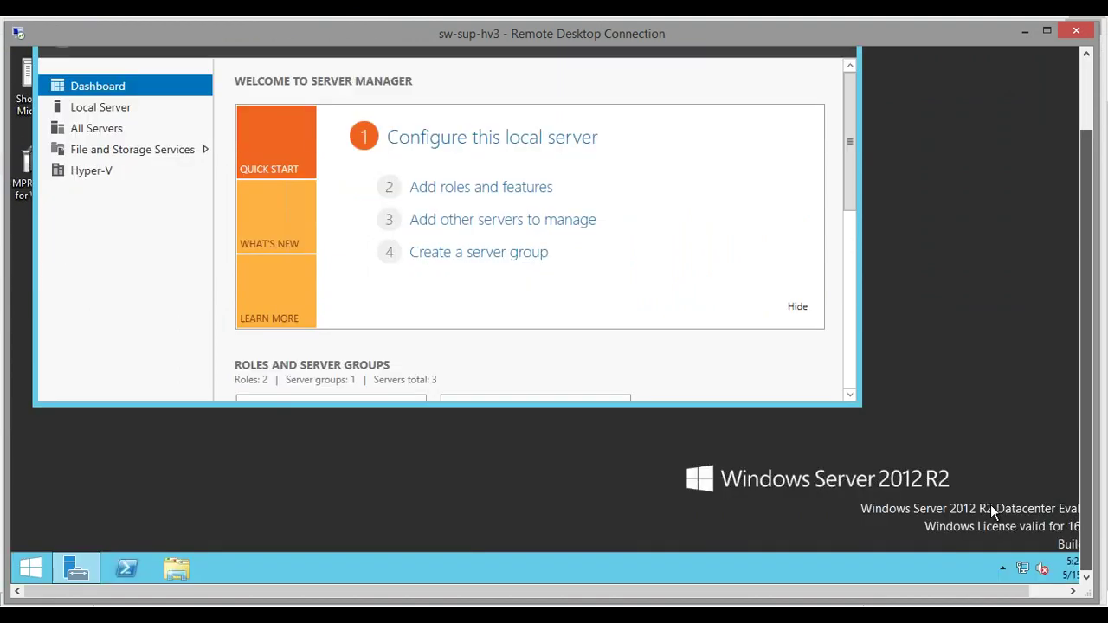
key("super")
right_click(869, 248)
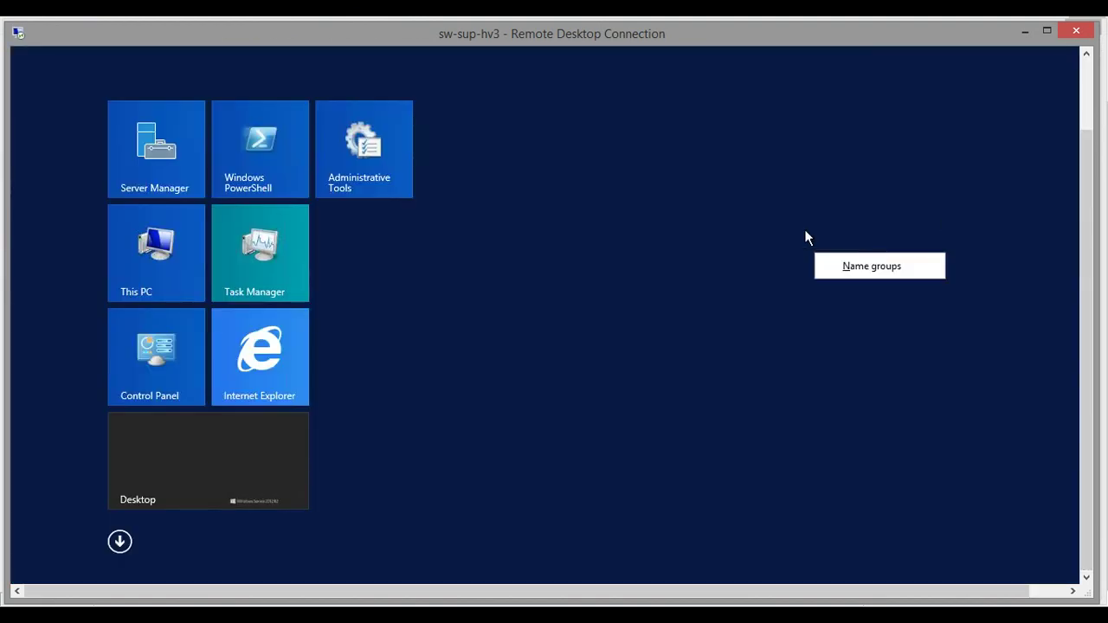
left_click(803, 232)
type("iscsi Initiator")
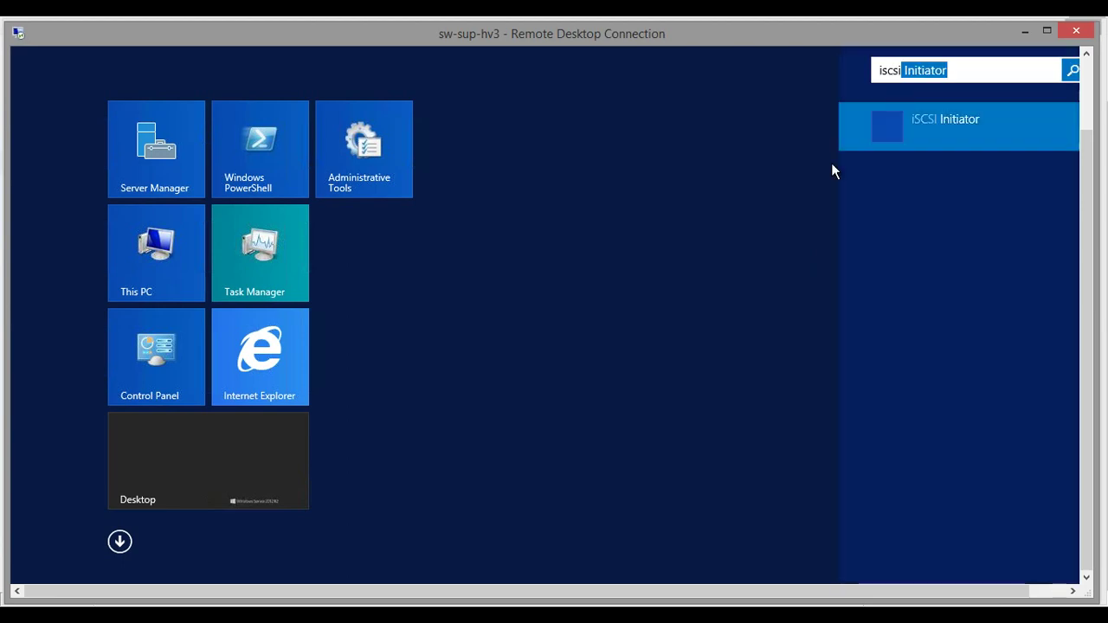
left_click(958, 116)
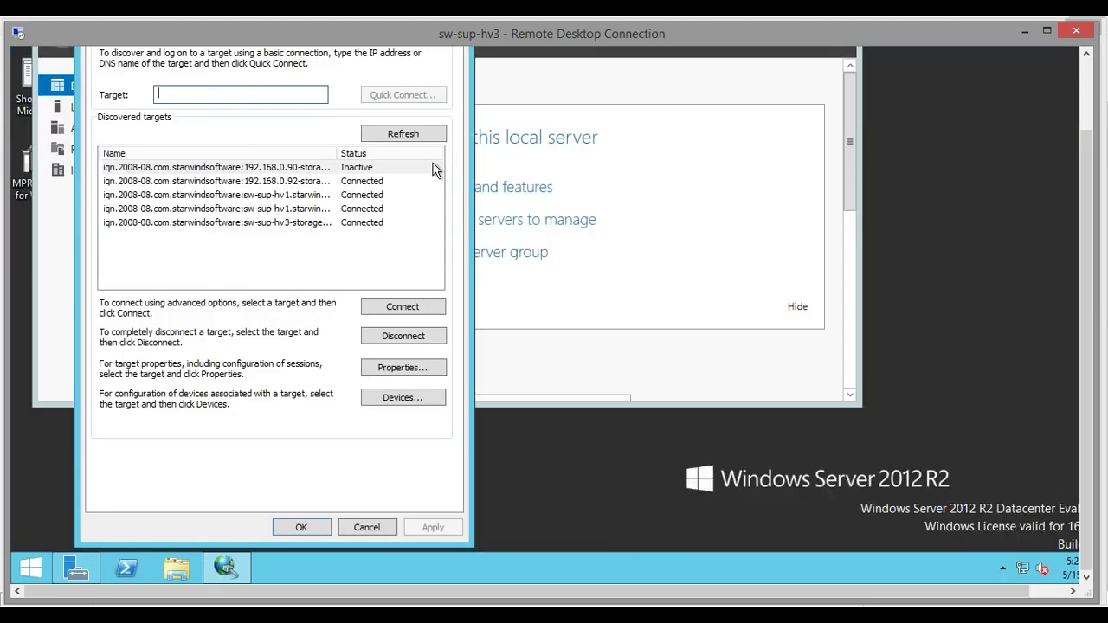
left_click(383, 135)
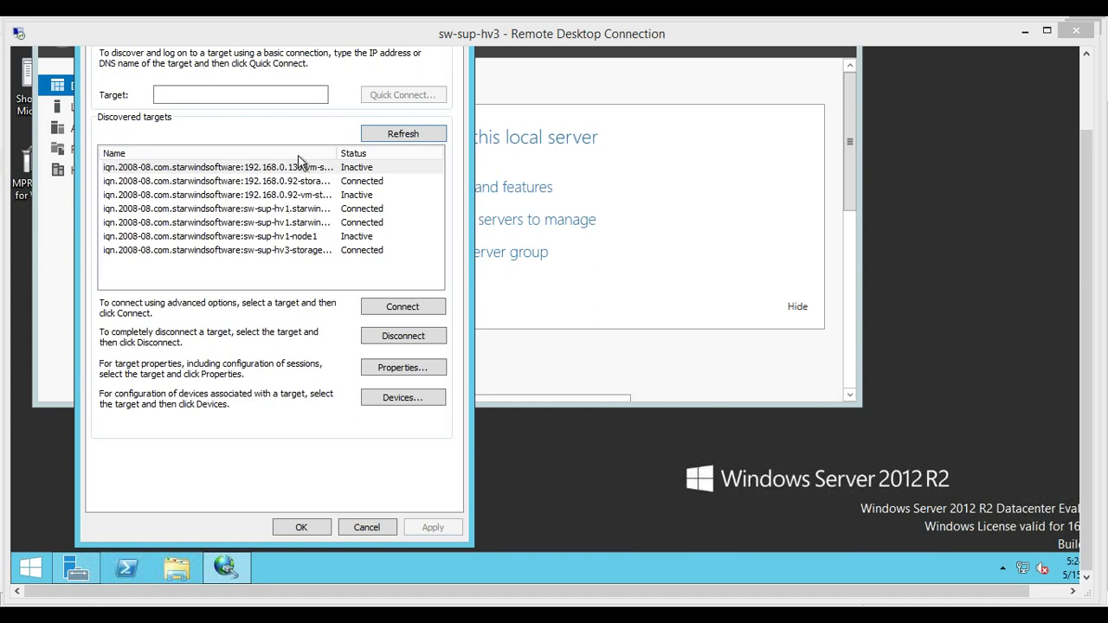
Connect the vm-storage-new target via portal 192.168.0.130 with initiator address 192.168.0.133
left_click(270, 168)
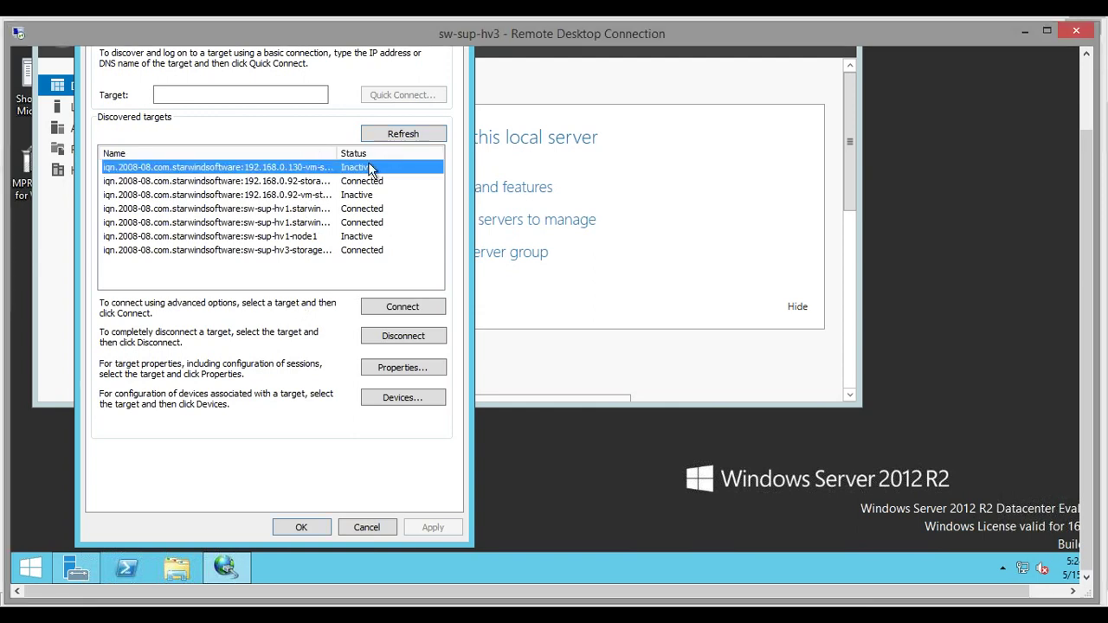
left_click(387, 313)
left_click(108, 132)
left_click(121, 163)
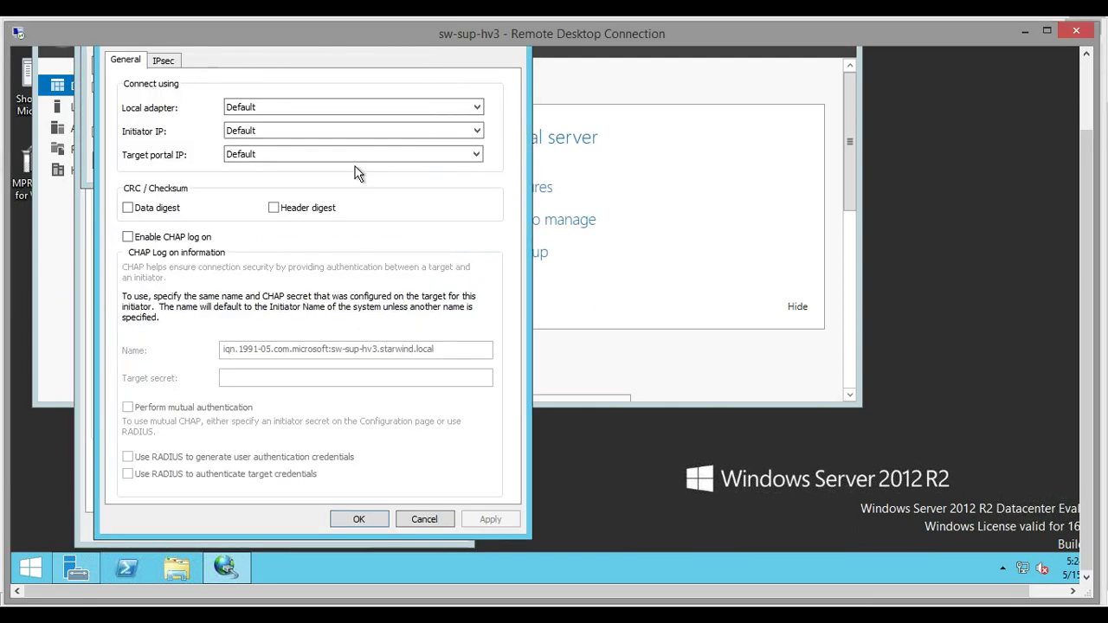
left_click(304, 109)
left_click(288, 128)
left_click(275, 154)
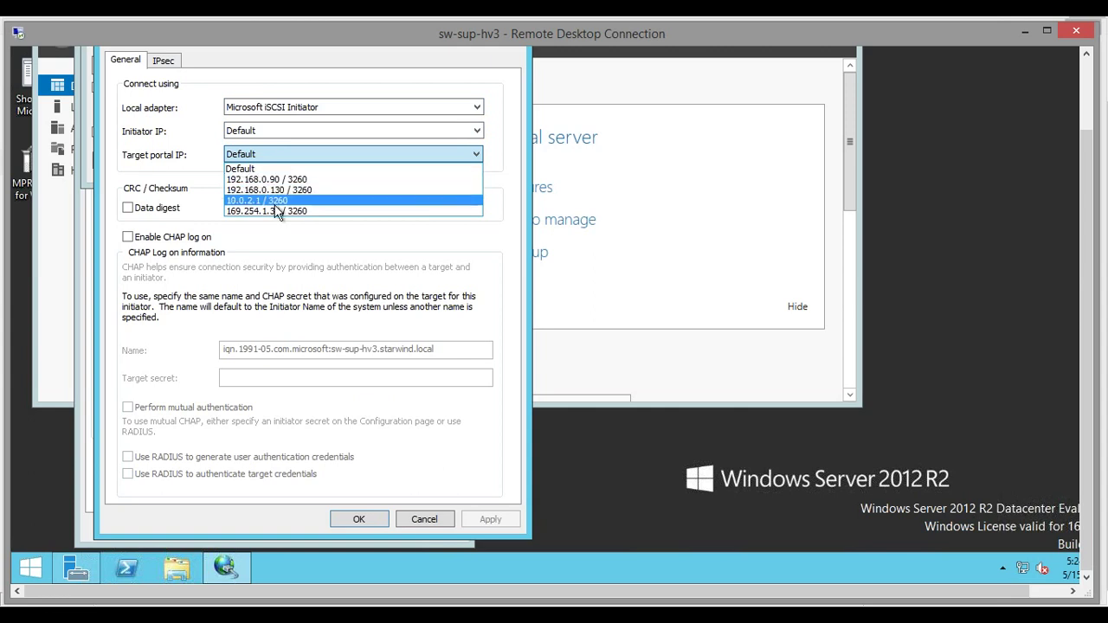
left_click(277, 189)
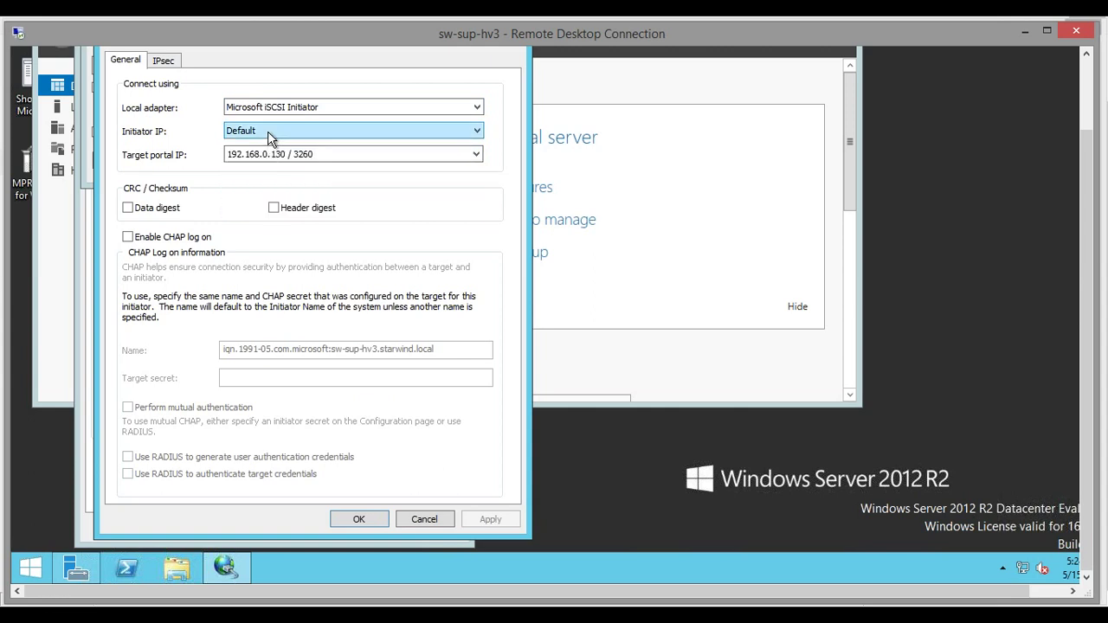
left_click(276, 130)
left_click(282, 188)
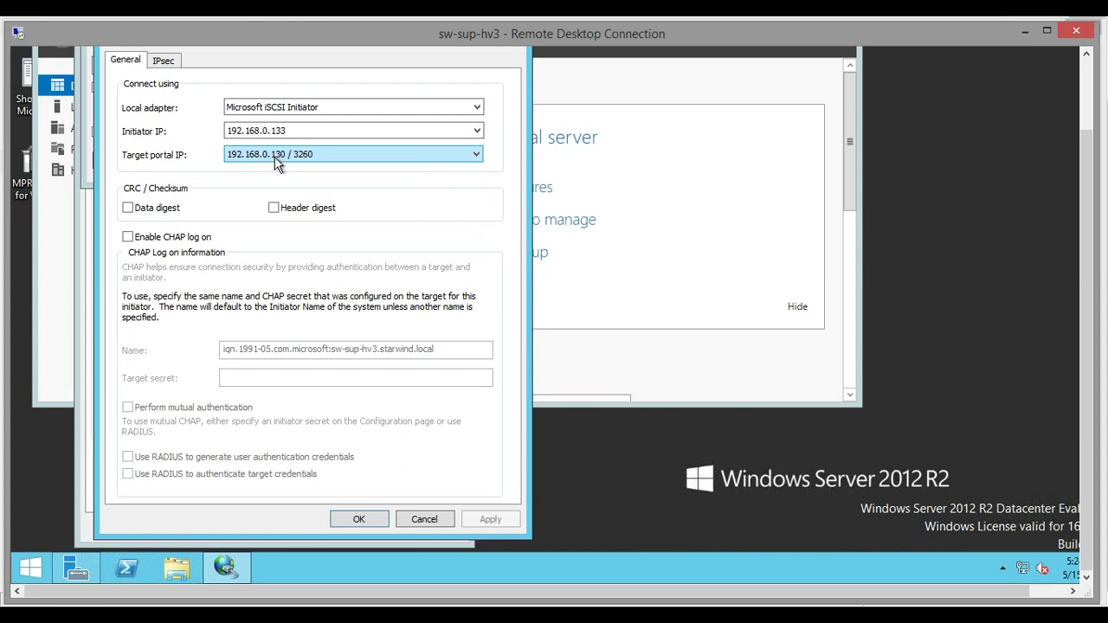
left_click(359, 519)
left_click(311, 161)
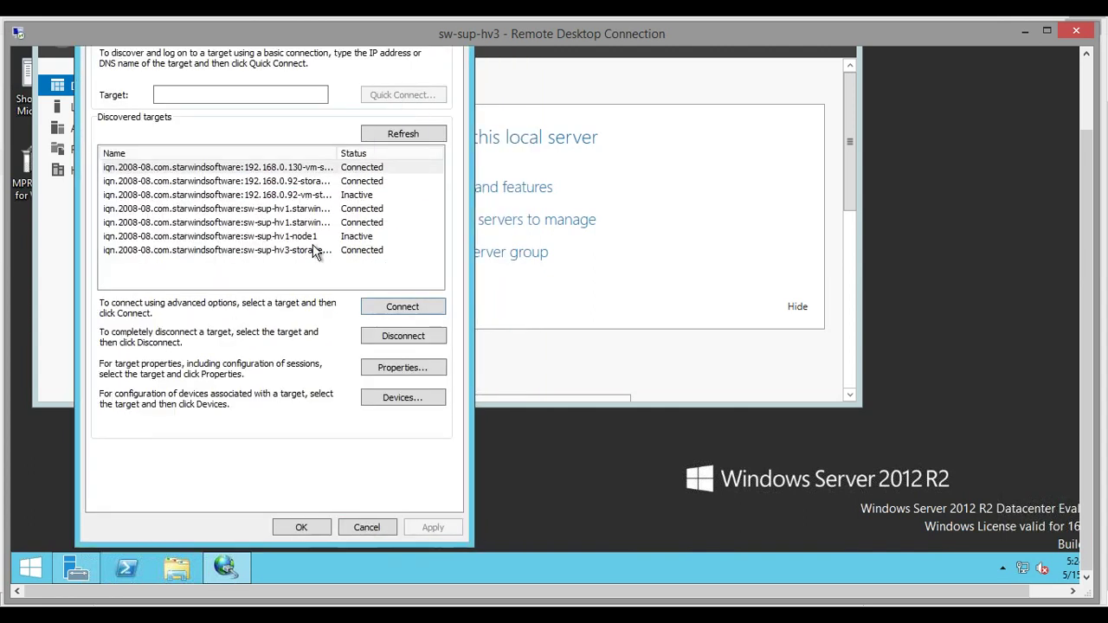
Add a second multipath connection to the target through portal 127.0.0.1, then close the initiator
left_click(303, 195)
left_click(407, 309)
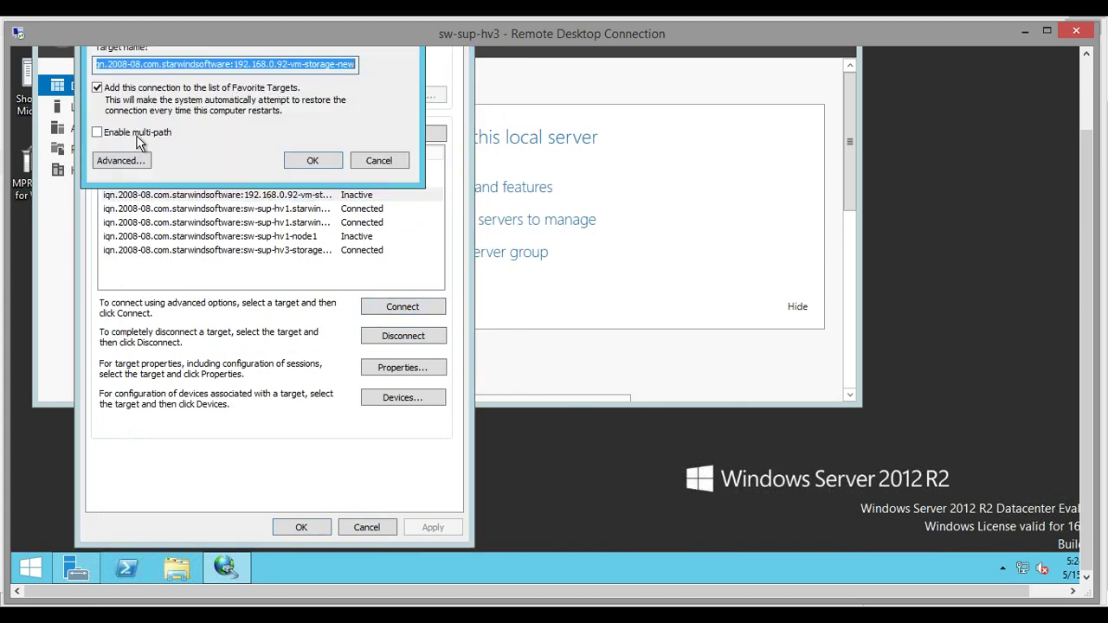
left_click(136, 137)
left_click(130, 163)
left_click(316, 107)
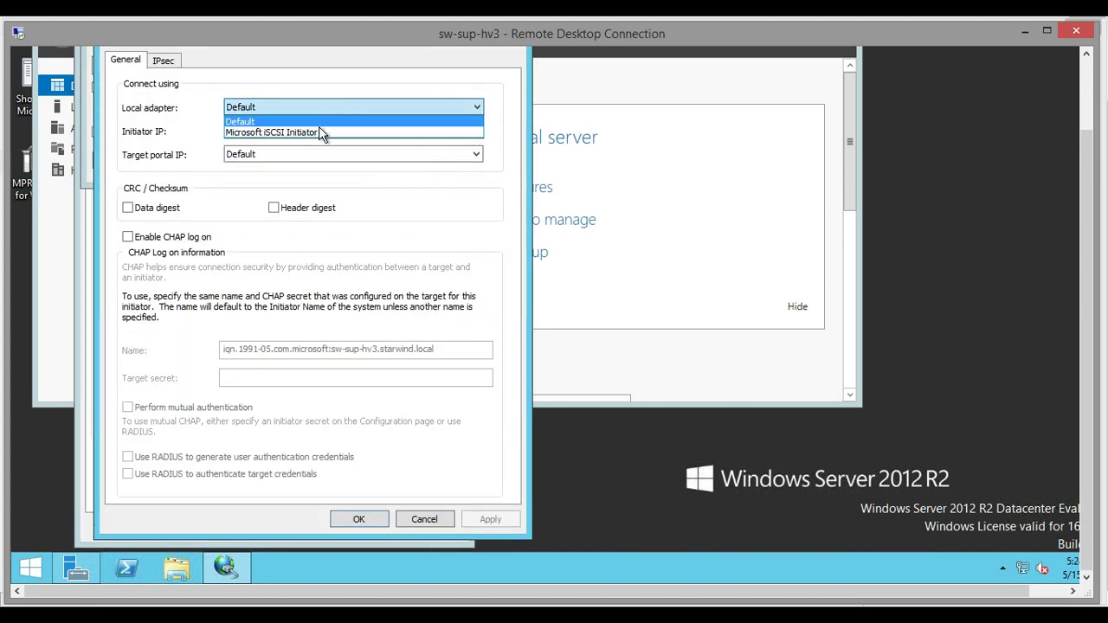
left_click(317, 129)
left_click(317, 154)
left_click(269, 179)
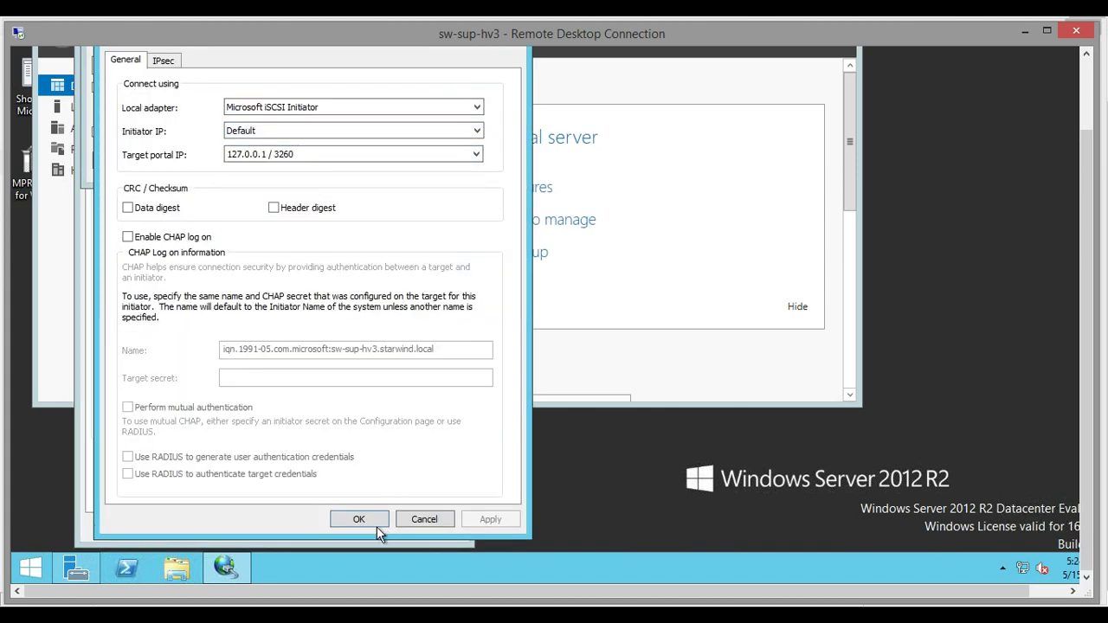
left_click(377, 524)
left_click(316, 161)
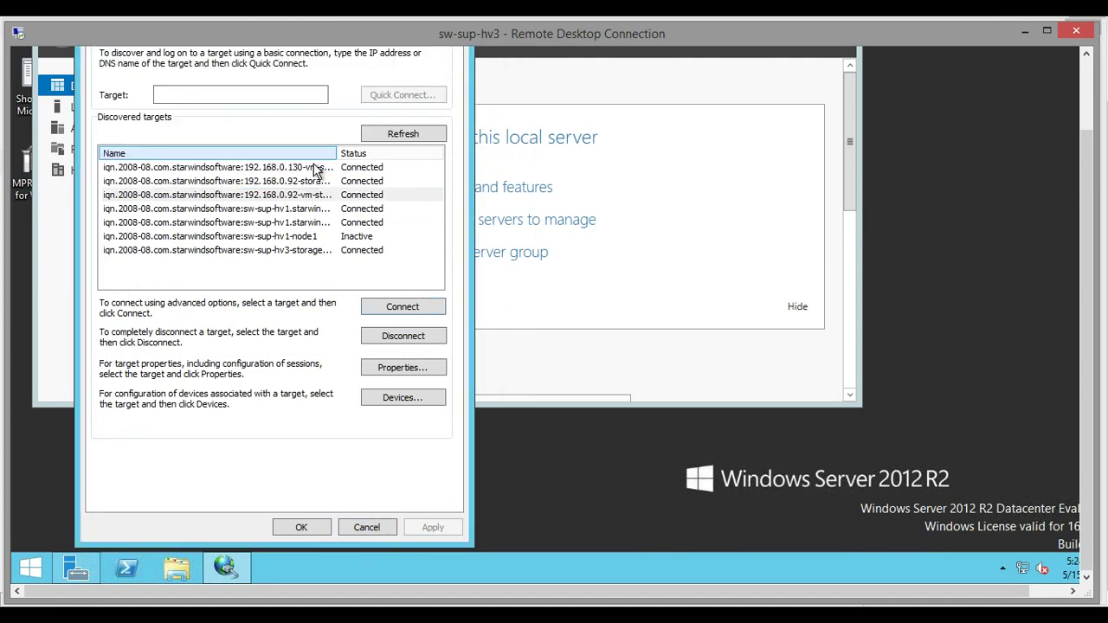
left_click(309, 529)
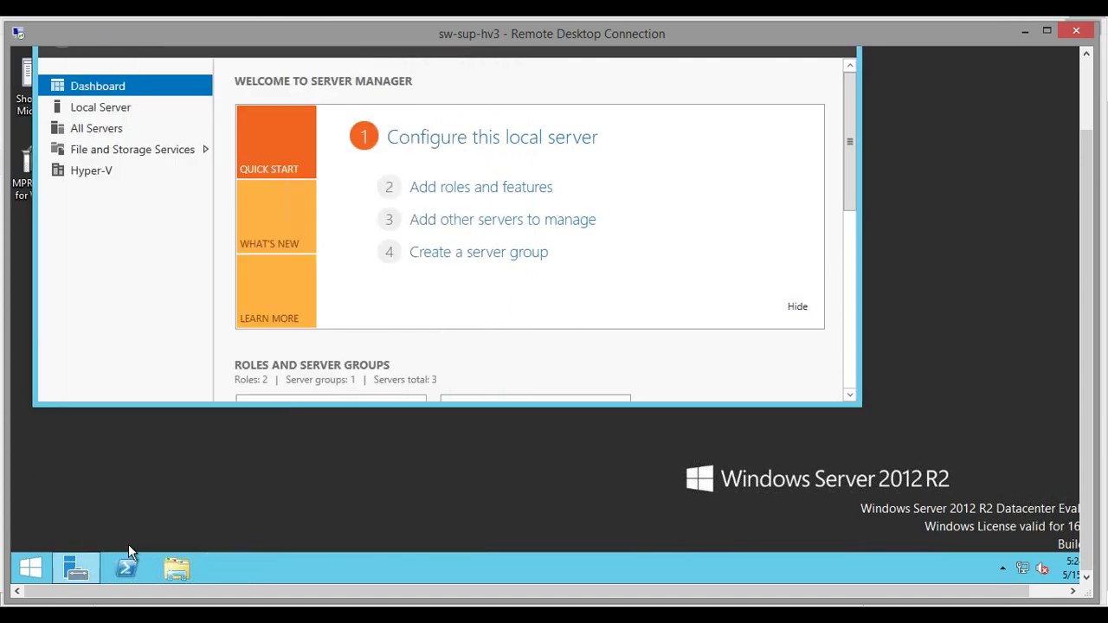
Open Disk Management in Computer Management from Server Manager's Tools menu
left_click(76, 567)
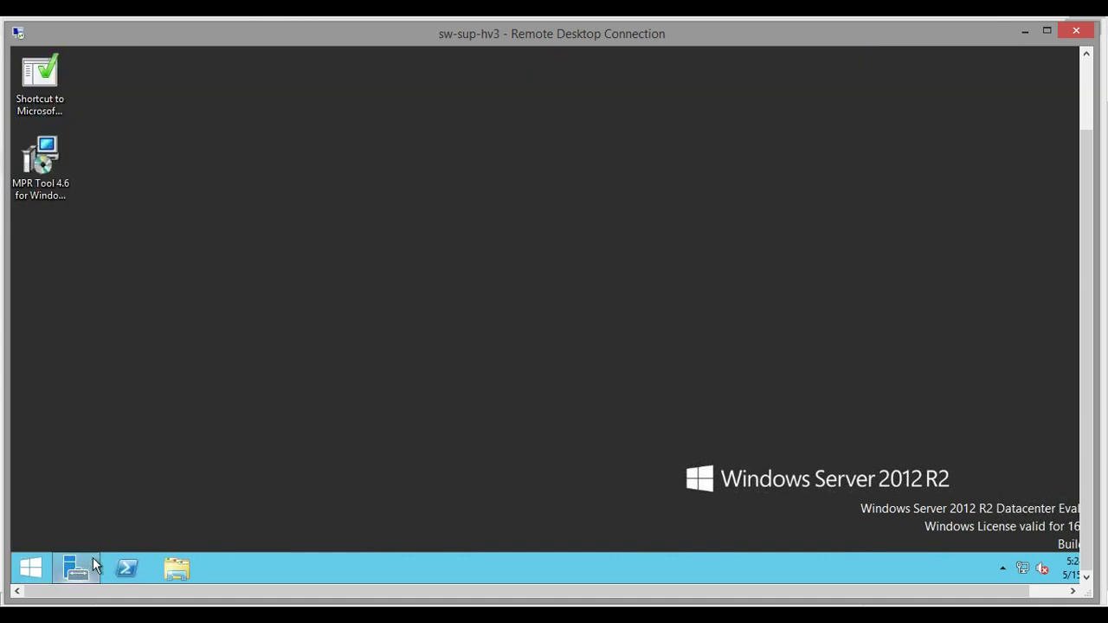
left_click(93, 562)
left_click_drag(1087, 346, 1086, 268)
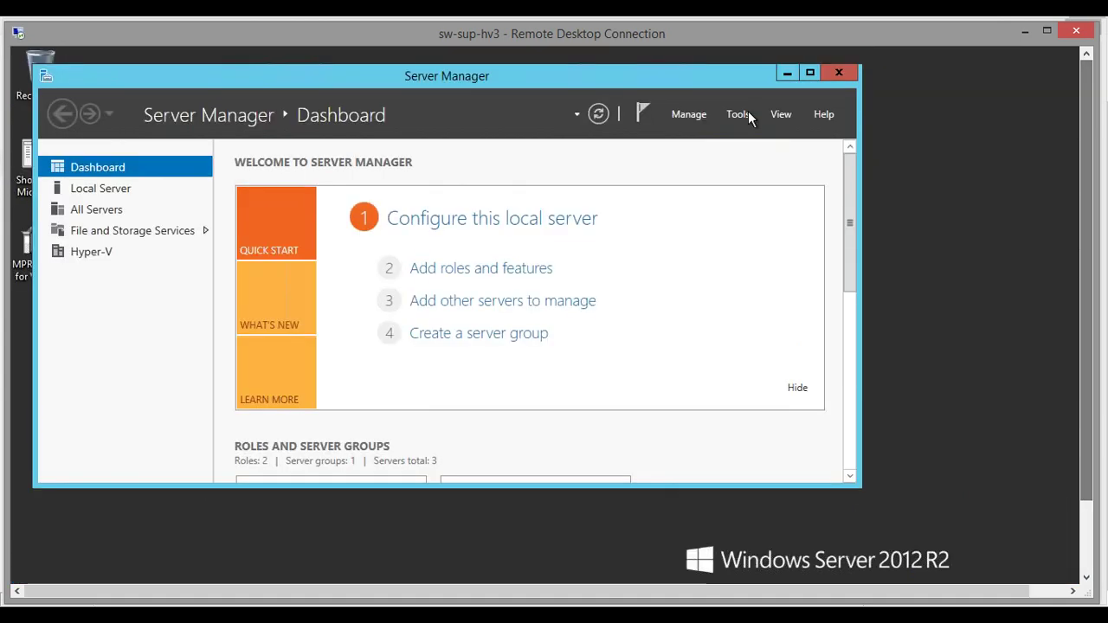
left_click(747, 116)
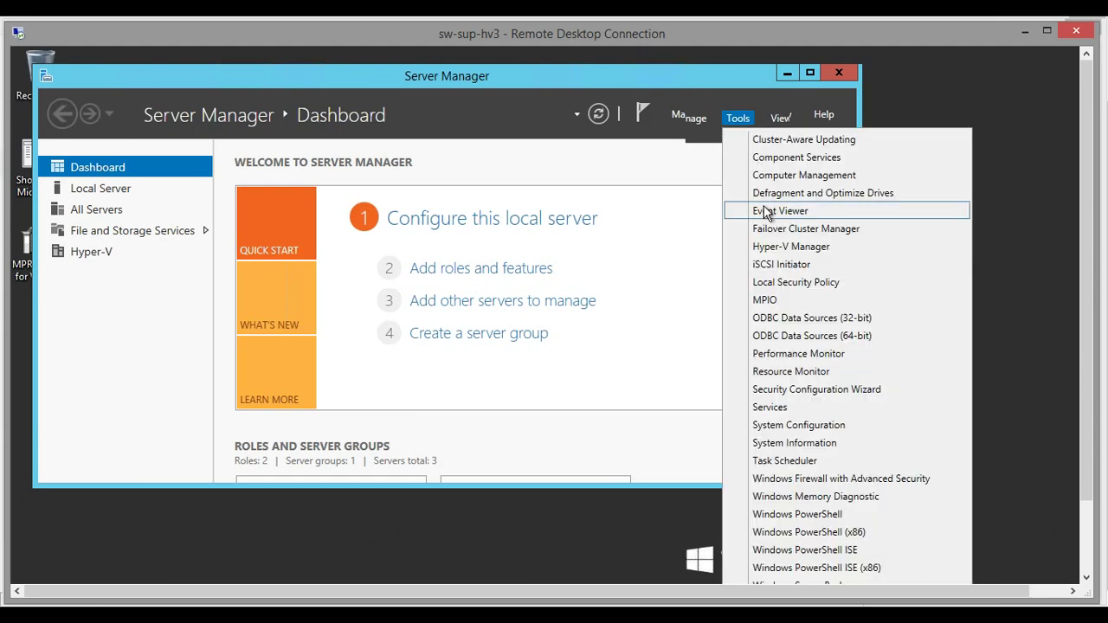
left_click(804, 175)
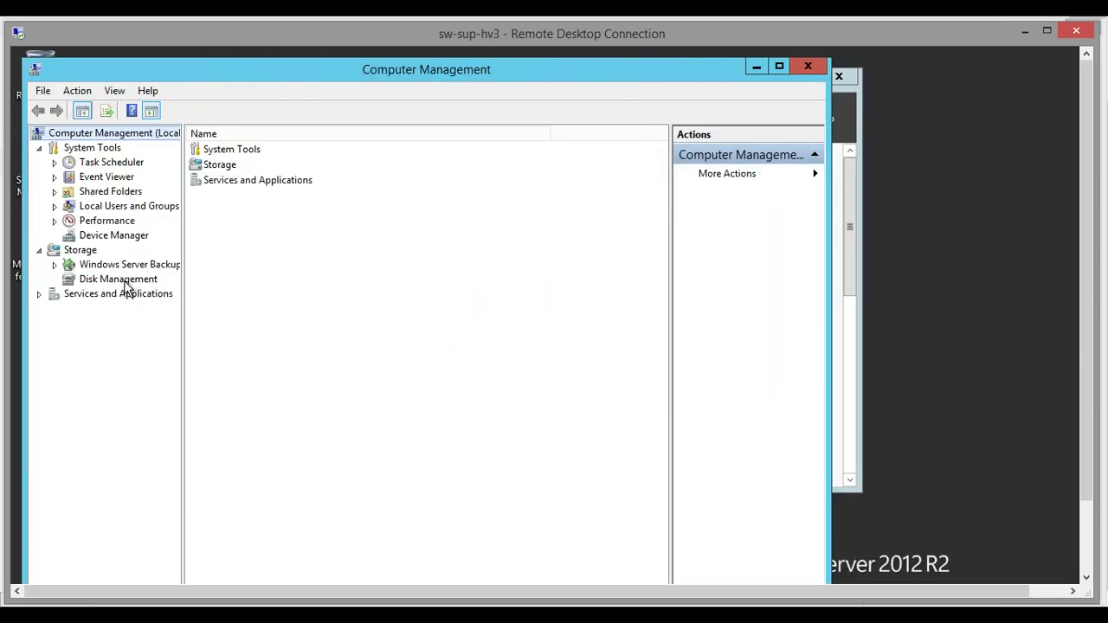
left_click(119, 279)
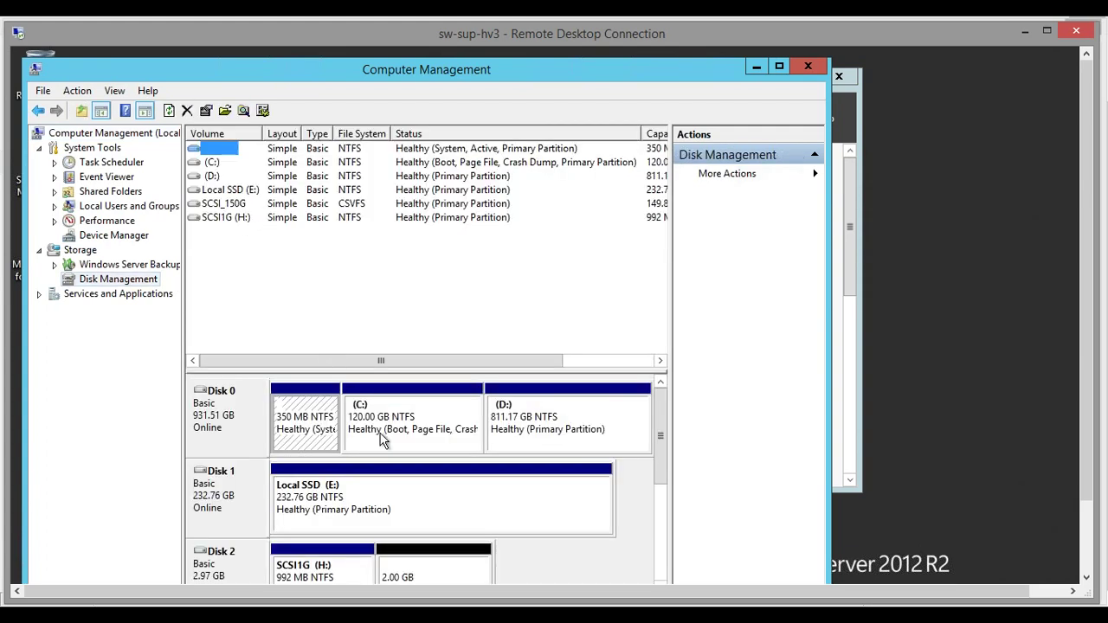
scroll(658, 490, "down", 3)
scroll(665, 429, "up", 3)
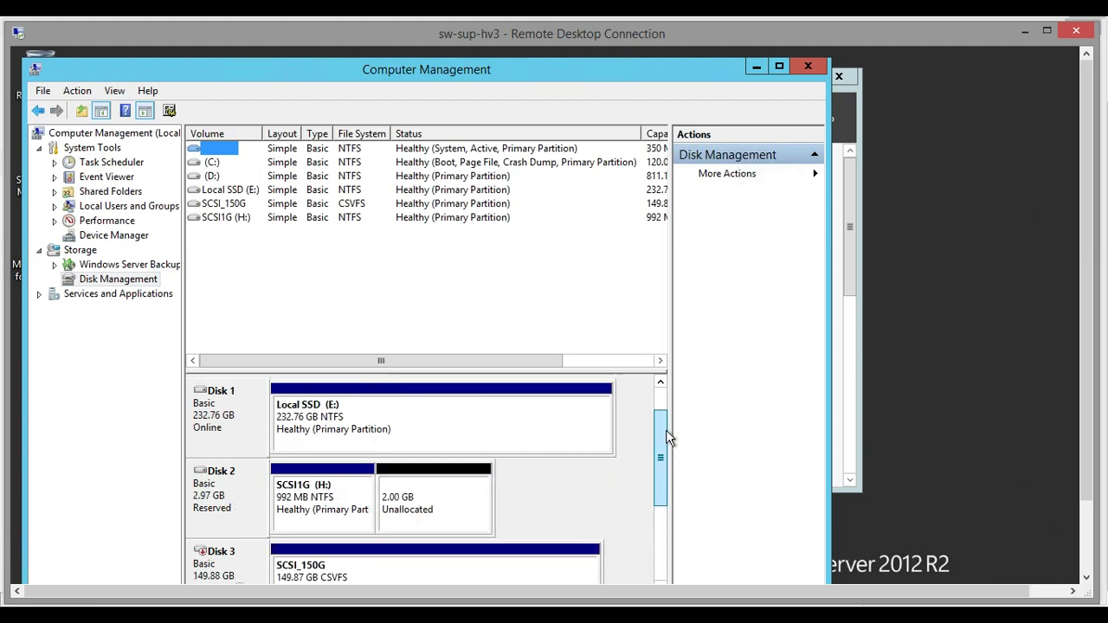
left_click_drag(660, 443, 662, 539)
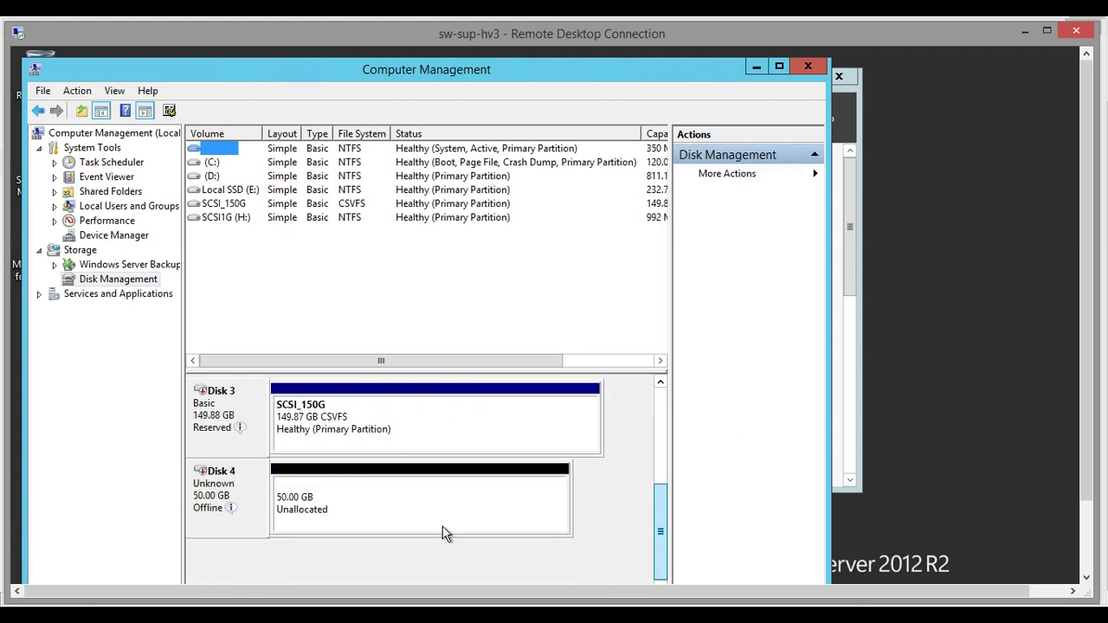
Bring Disk 4 online and initialize it
right_click(227, 491)
left_click(282, 501)
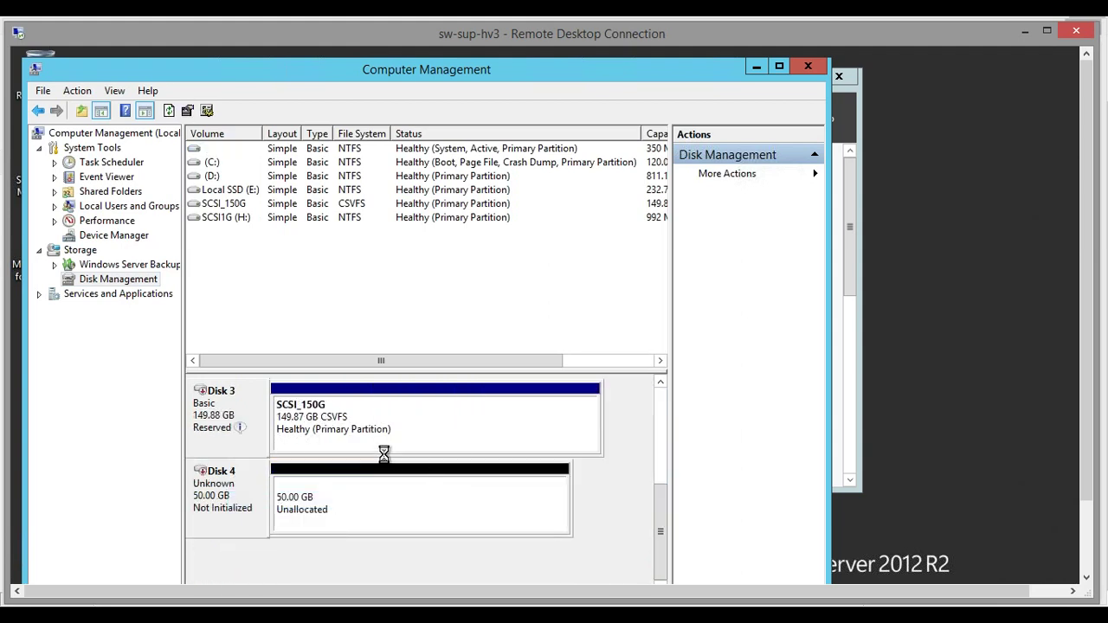
right_click(257, 487)
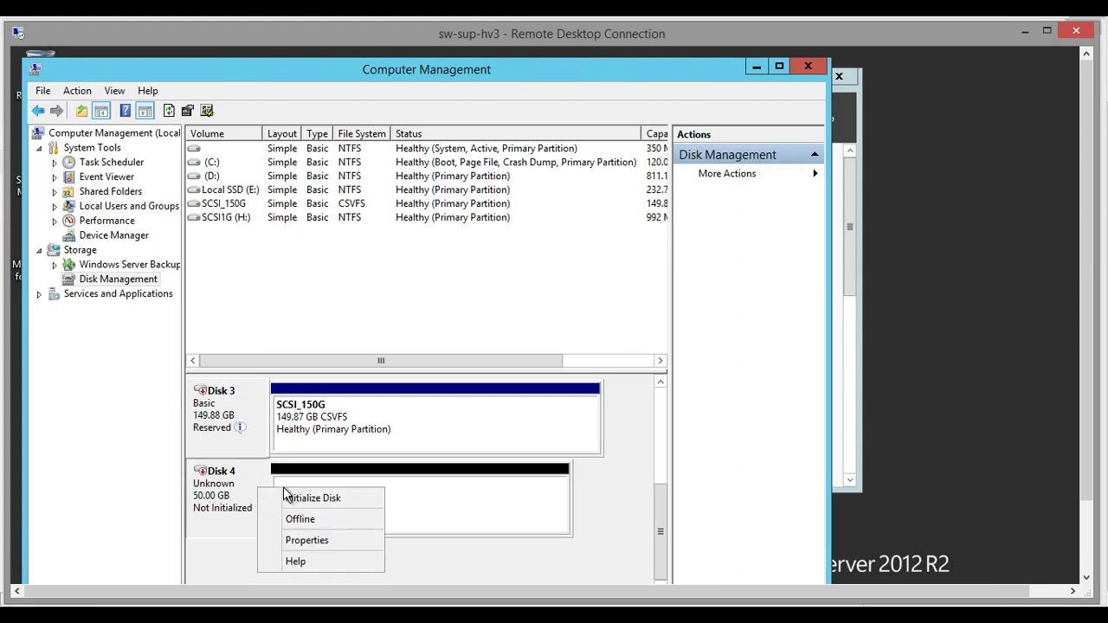
left_click(322, 497)
left_click(494, 450)
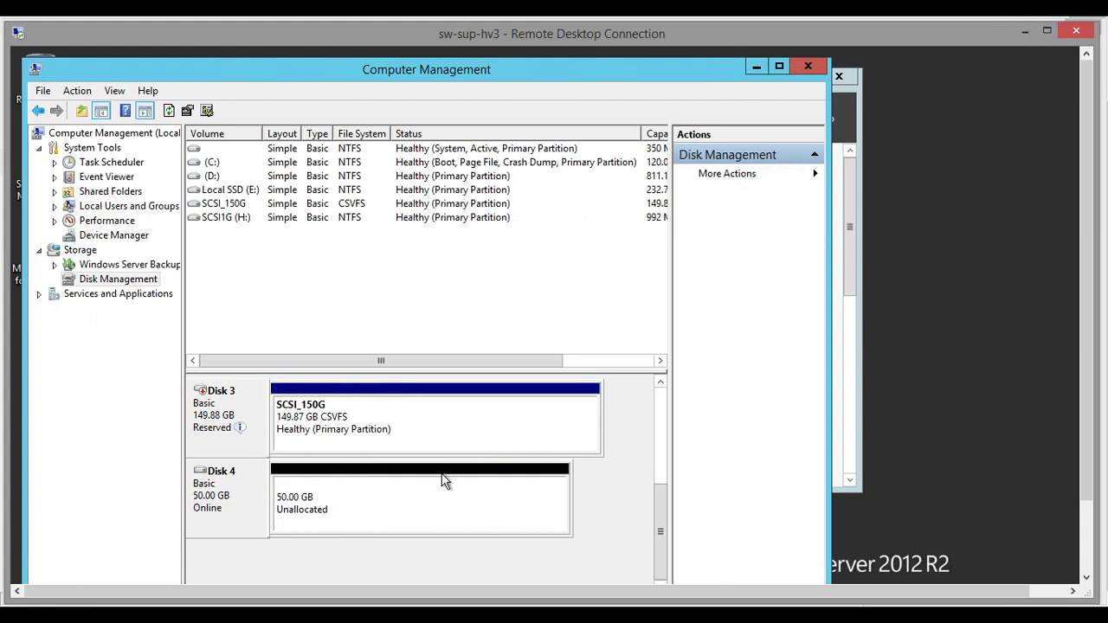
Create a full-size NTFS quick-formatted volume F: on Disk 4, then minimize the windows
right_click(450, 490)
left_click(471, 502)
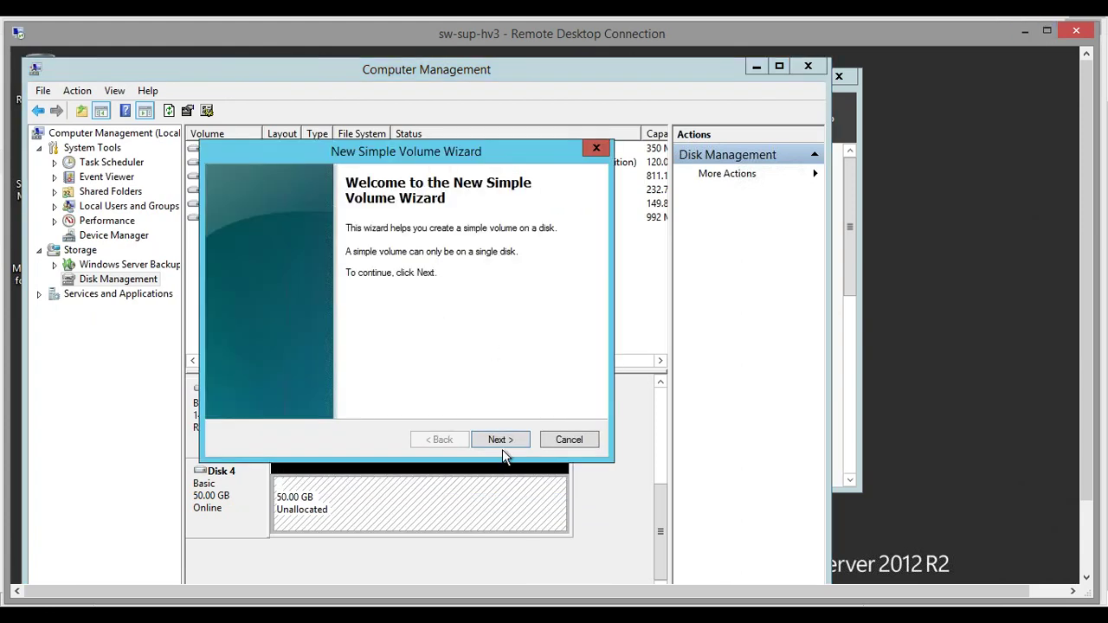
left_click(503, 445)
left_click(499, 441)
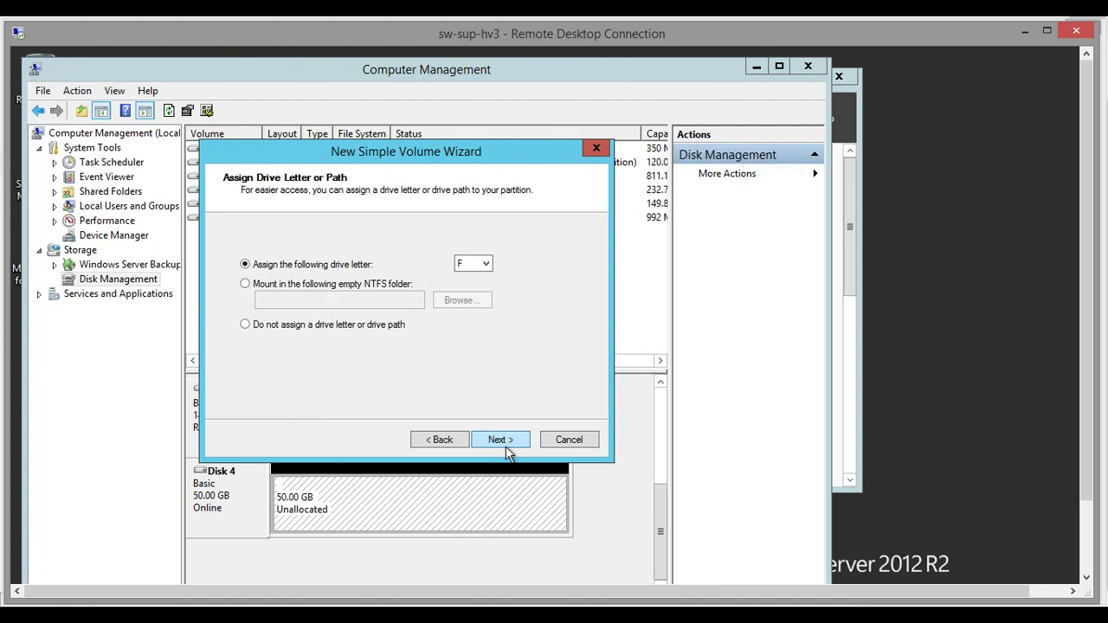
left_click(505, 443)
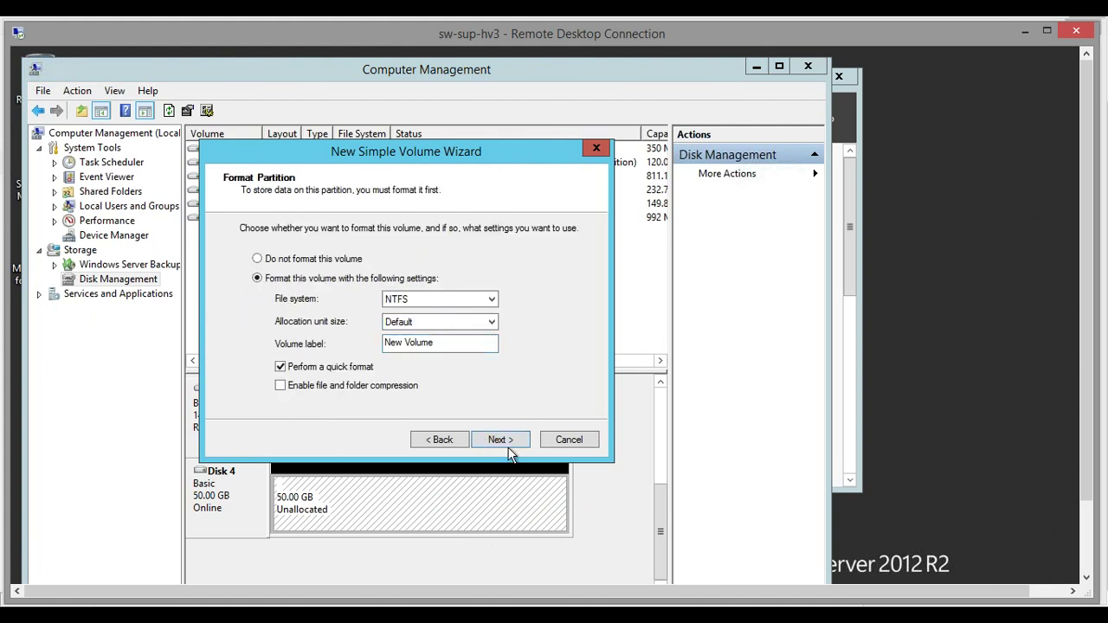
left_click(507, 443)
left_click(503, 443)
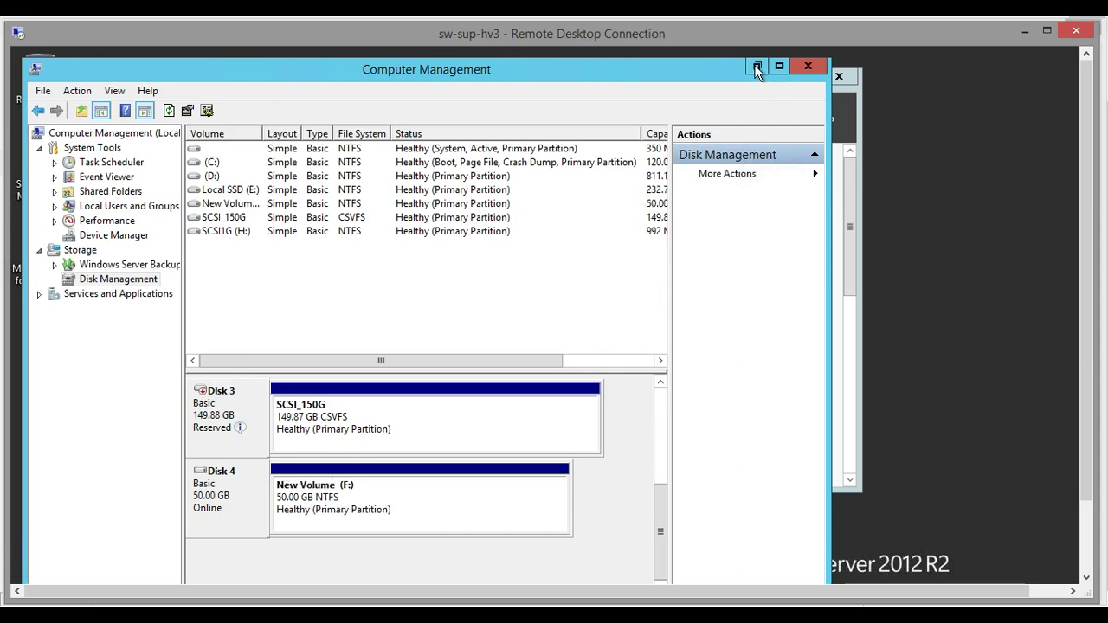
left_click(757, 68)
left_click(1024, 33)
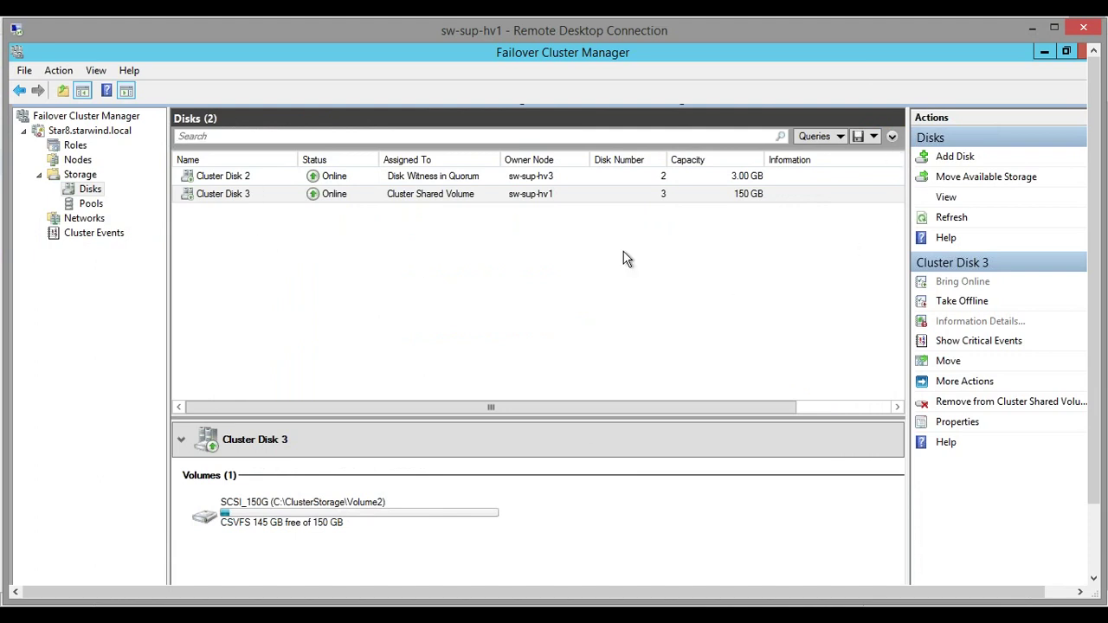
In the local Disk Management, try bringing Disk 5 online and dismiss the resulting error
scroll(1096, 262, "down", 2)
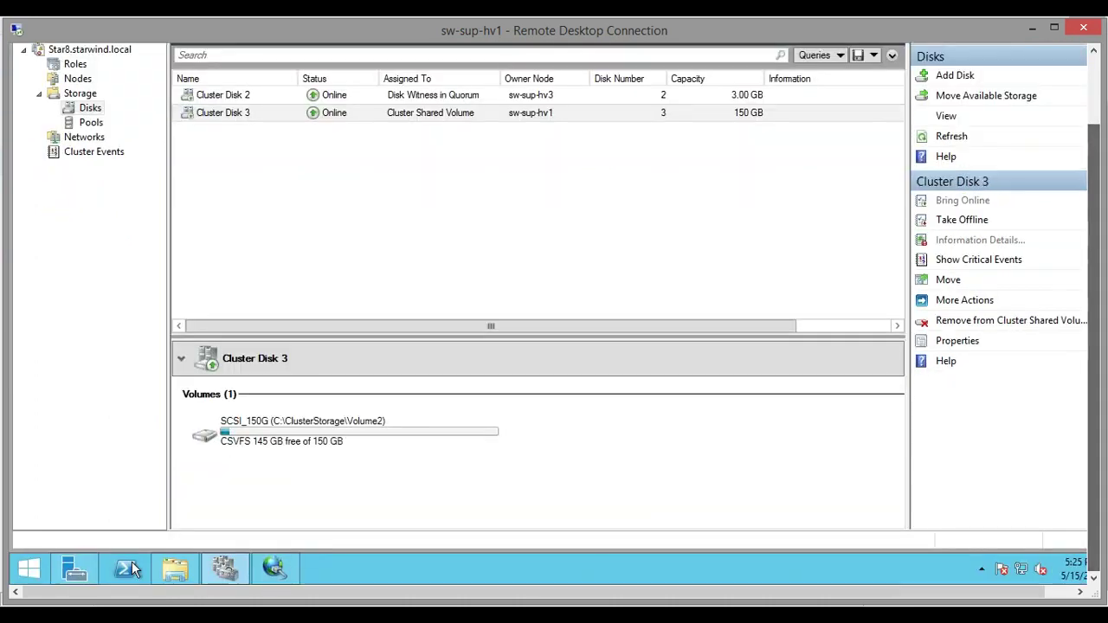
key("alt+Tab")
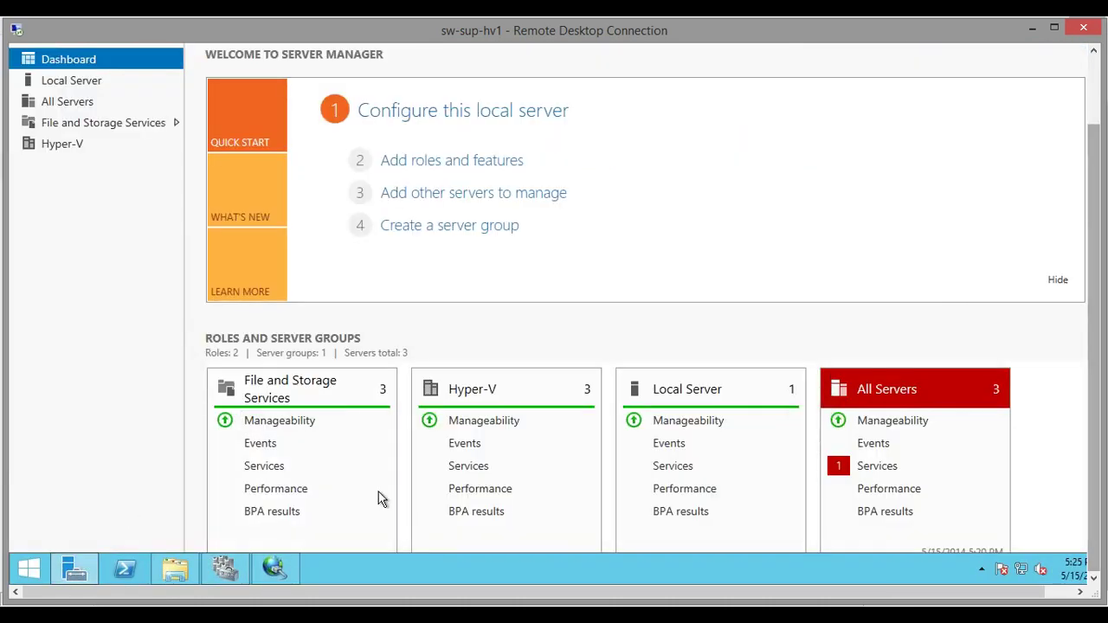
scroll(1093, 269, "up", 2)
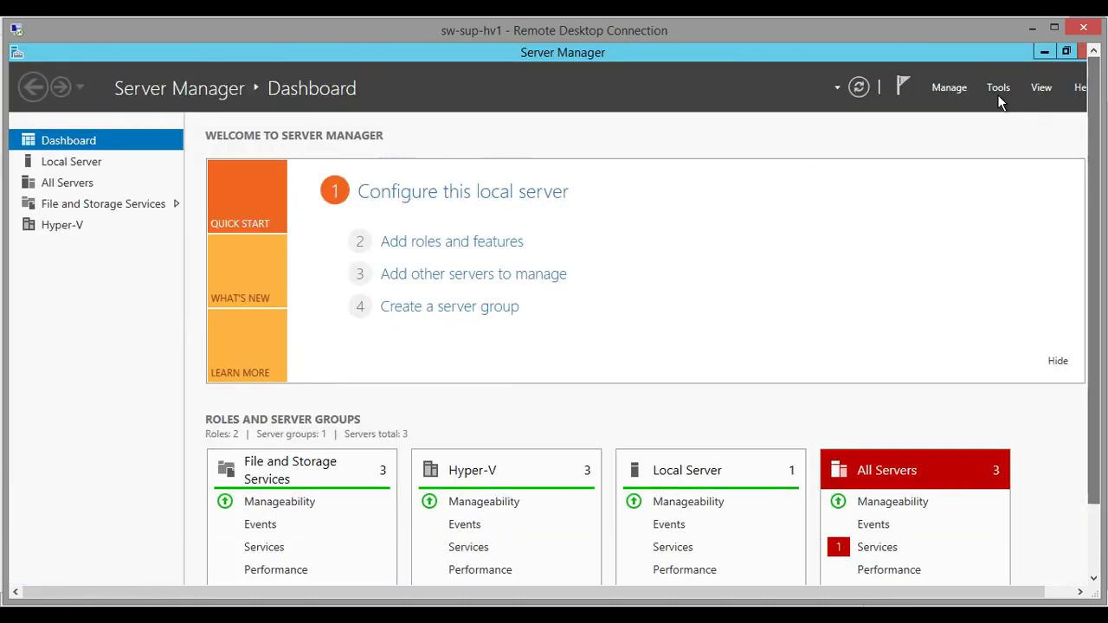
left_click(998, 92)
left_click(927, 145)
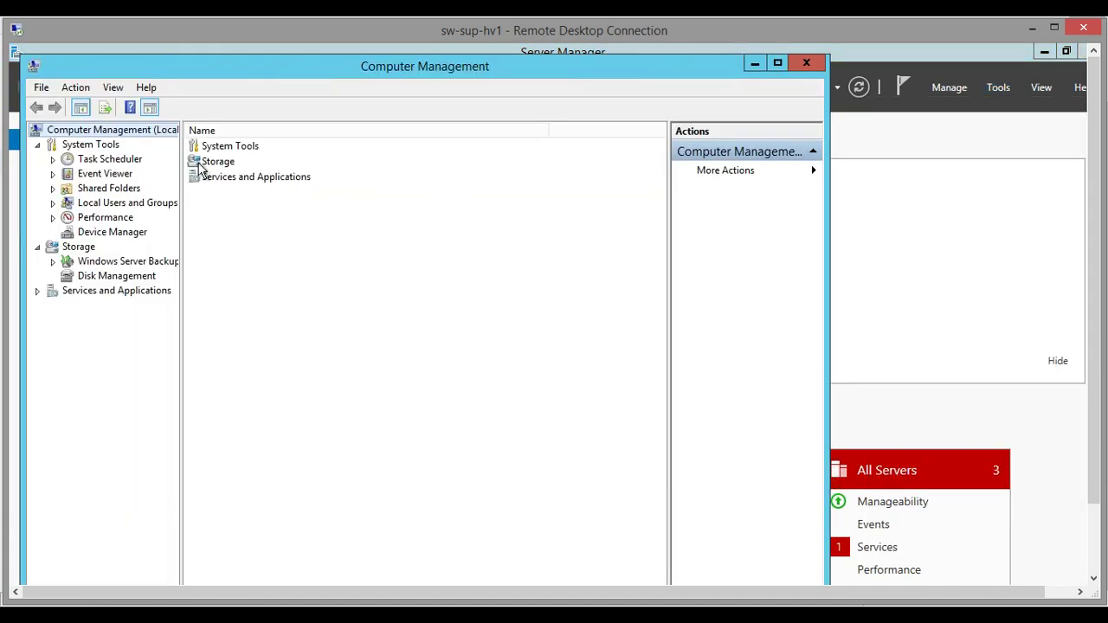
double_click(214, 162)
double_click(304, 166)
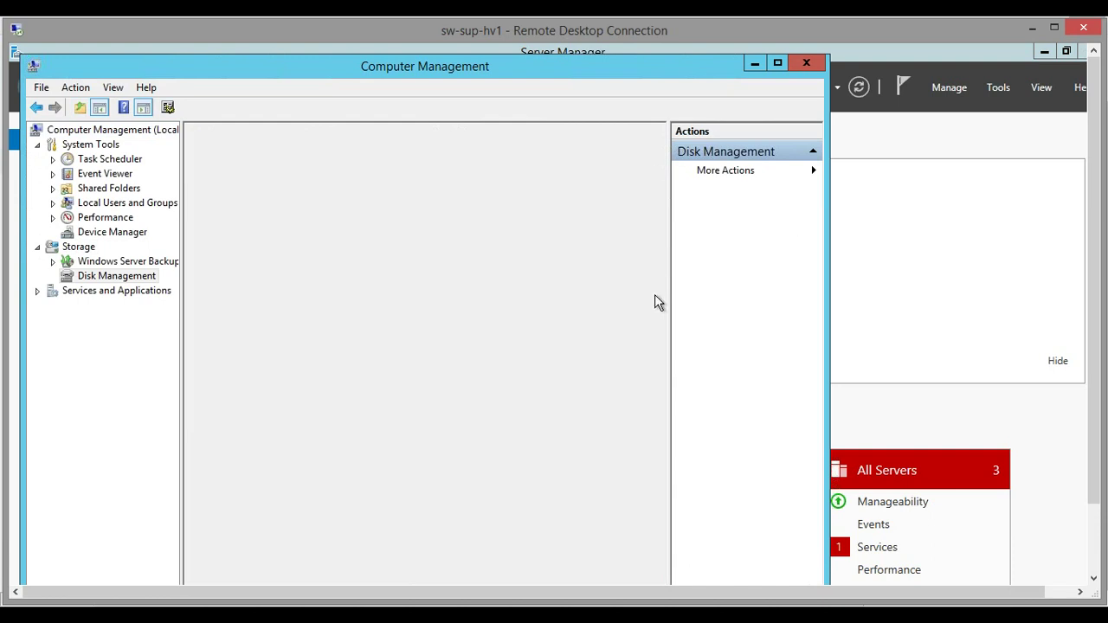
left_click_drag(655, 437, 658, 558)
right_click(257, 490)
left_click(299, 501)
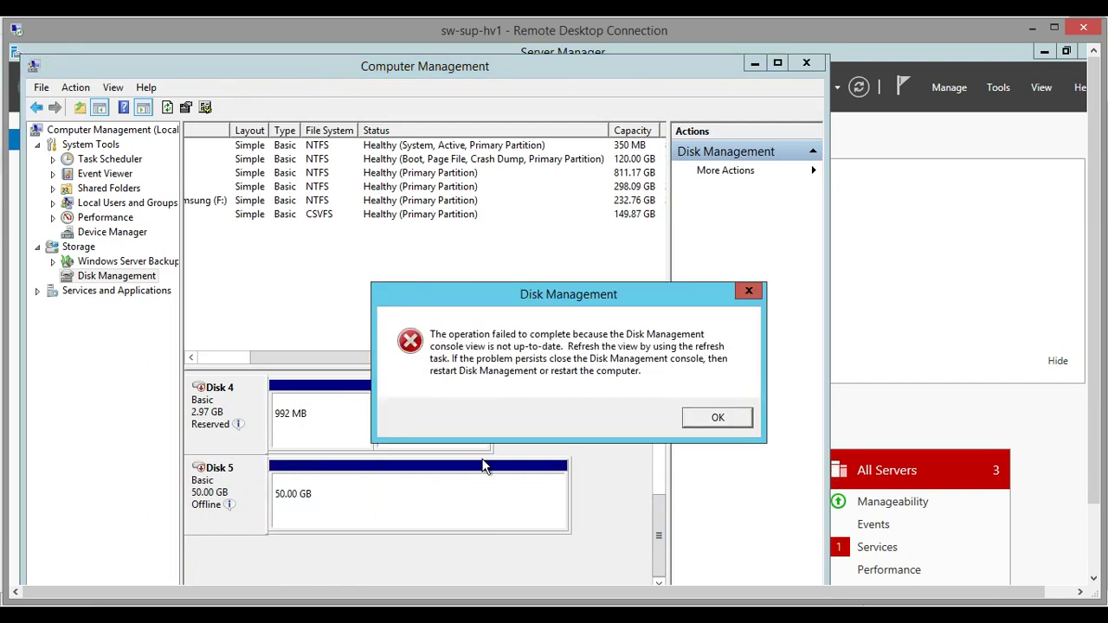
left_click(713, 419)
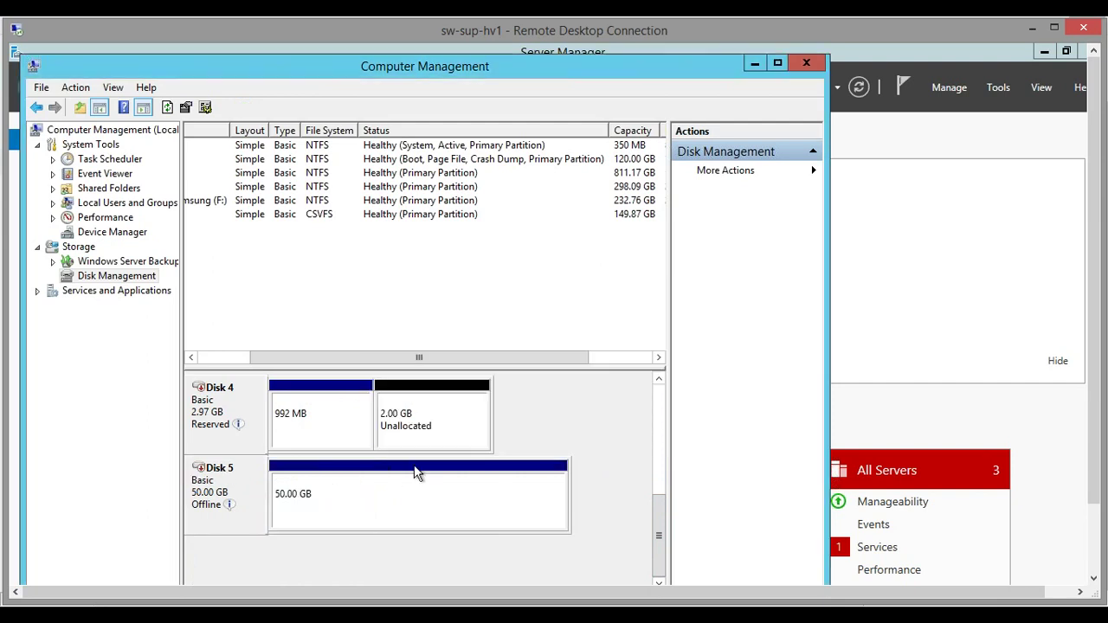
Add the 50 GB disk to the cluster as Cluster Disk 1 and select it
left_click(940, 333)
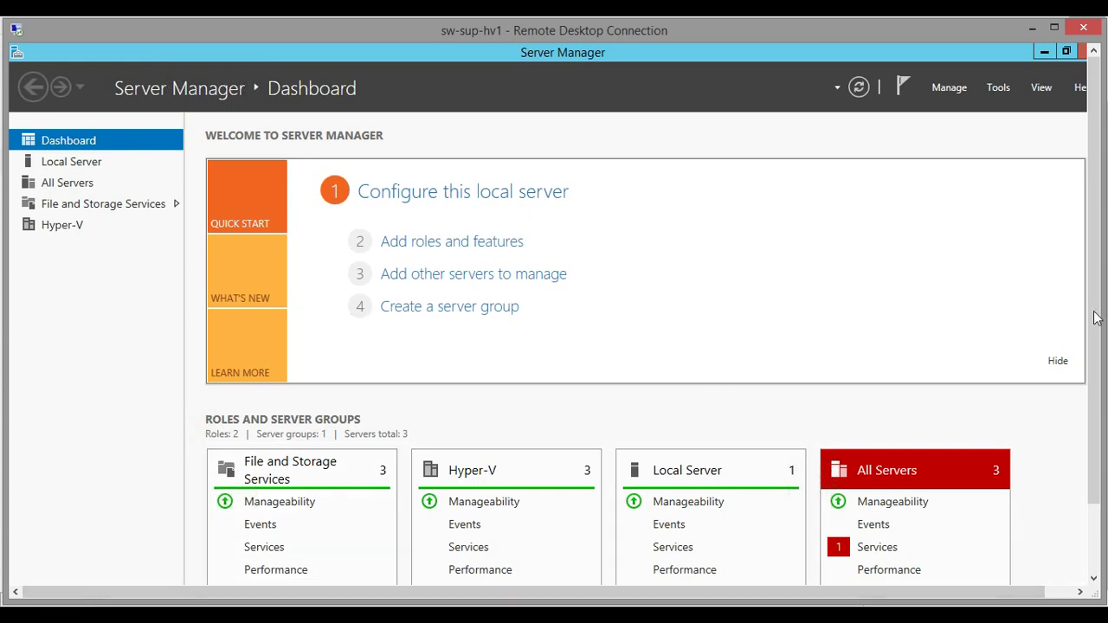
left_click_drag(1093, 321, 1093, 401)
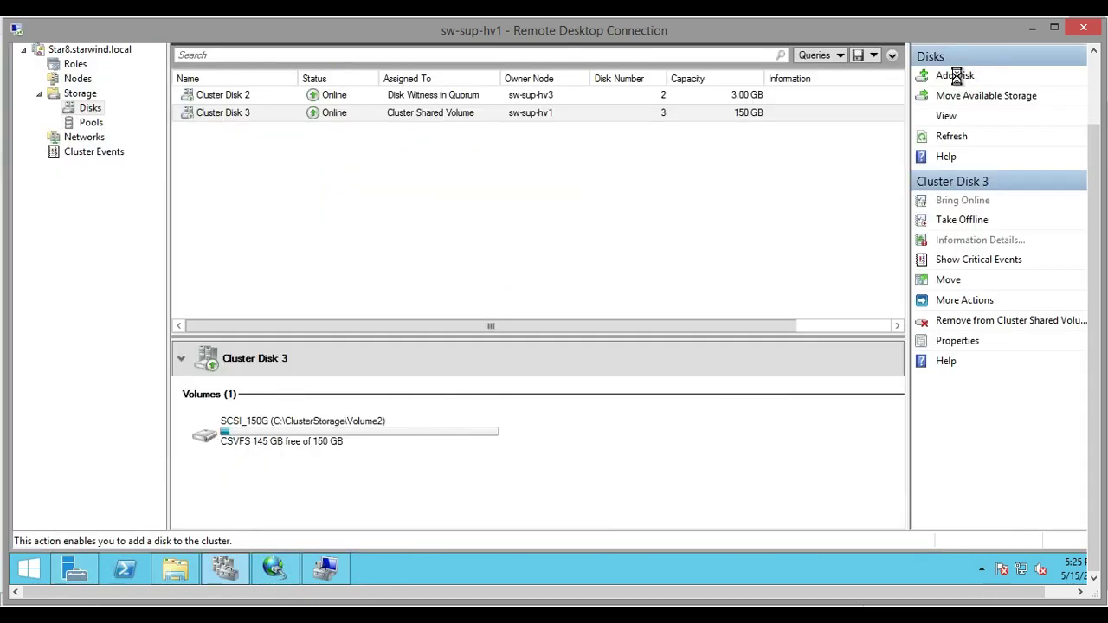
left_click(955, 75)
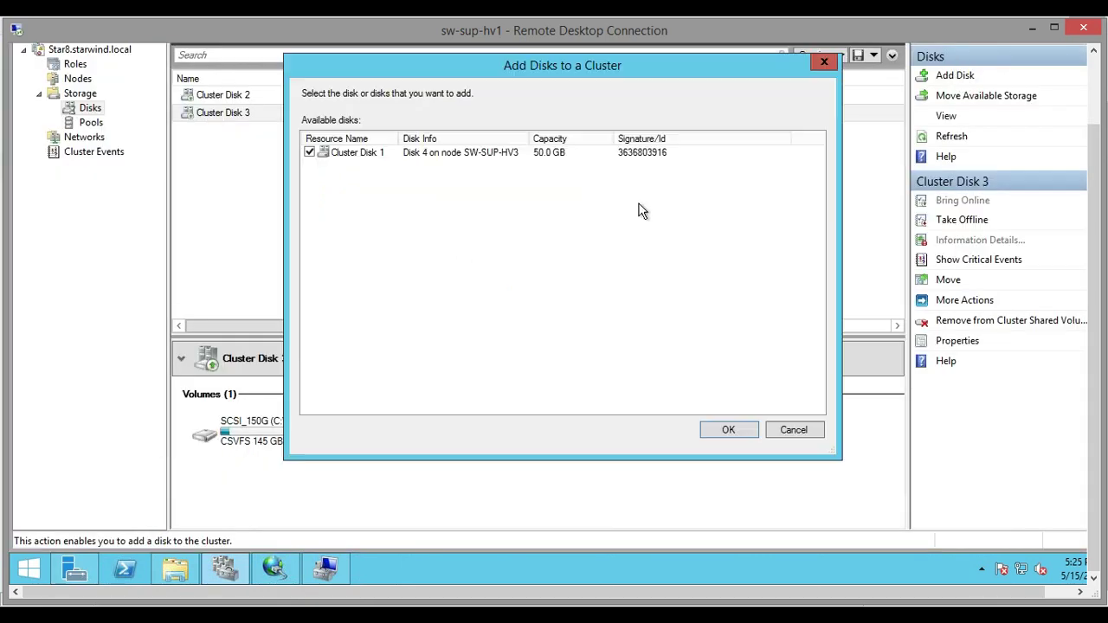
left_click(727, 430)
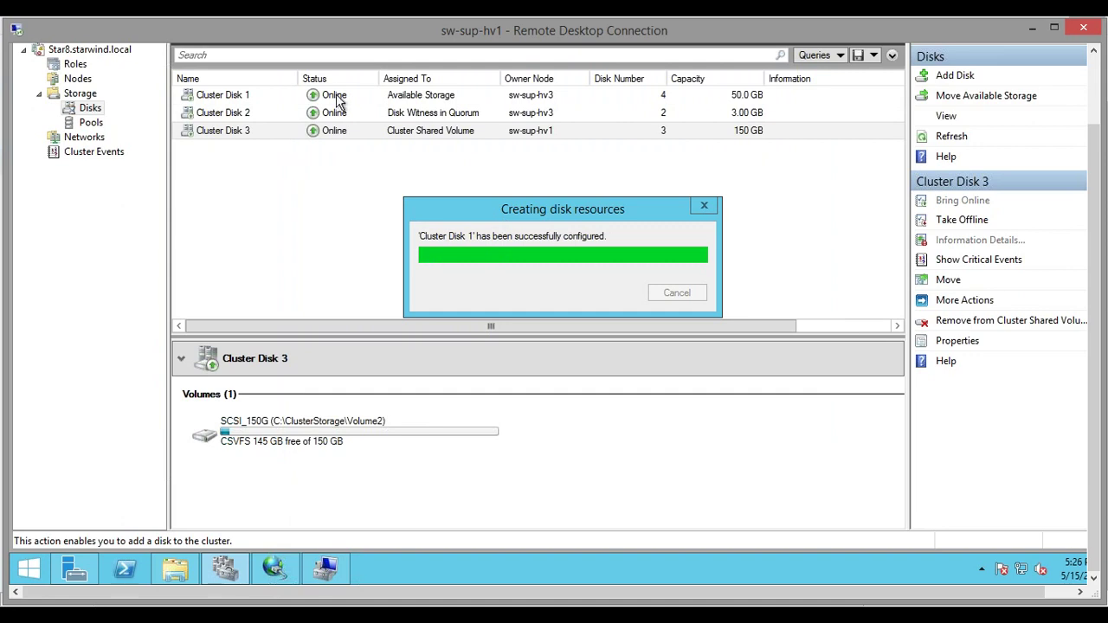
left_click(238, 106)
Add Cluster Disk 1 to Cluster Shared Volumes and move it to node sw-sup-hv1
right_click(237, 104)
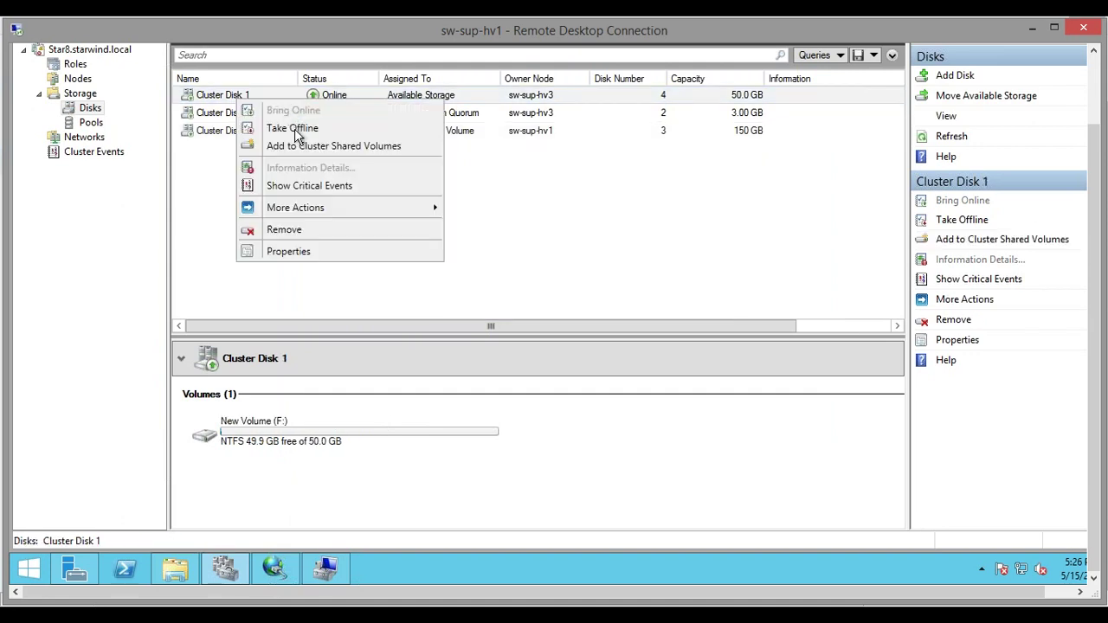
left_click(297, 148)
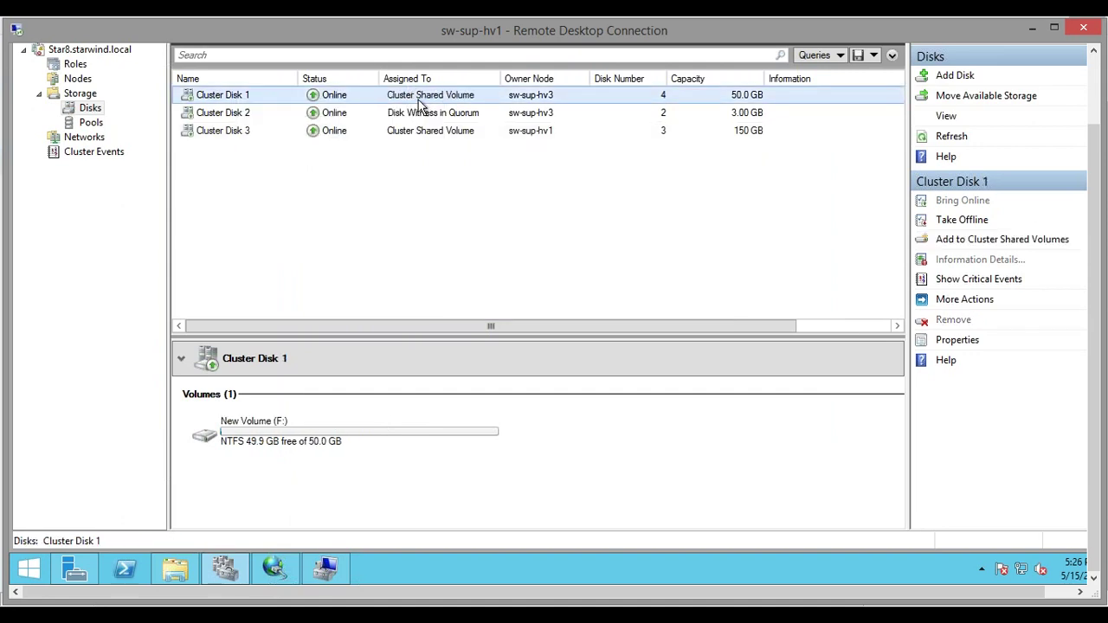
left_click(468, 97)
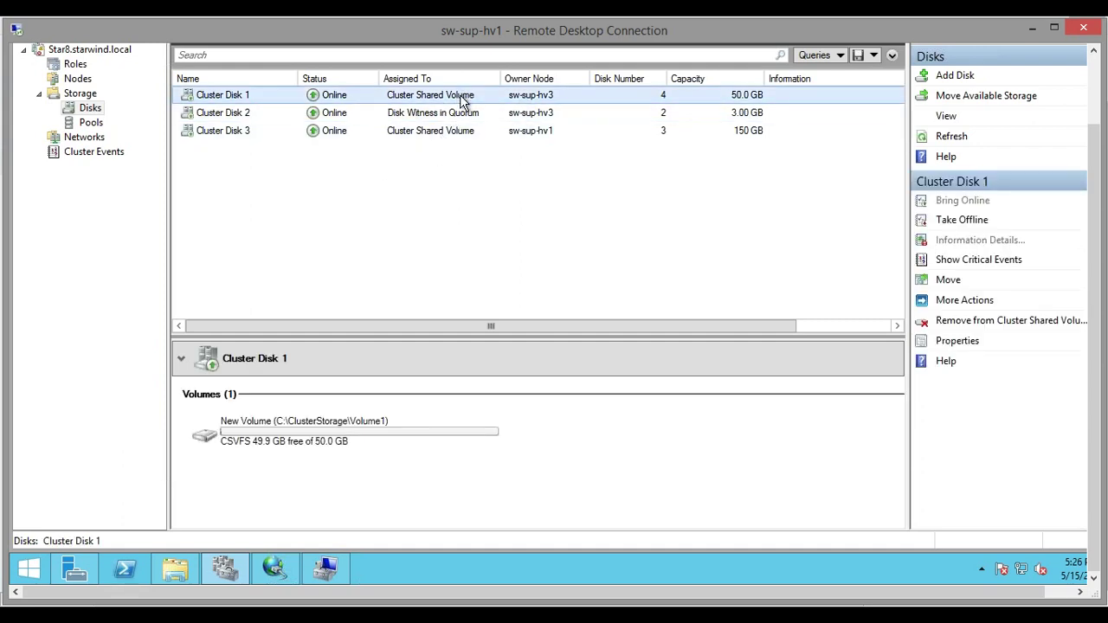
right_click(462, 100)
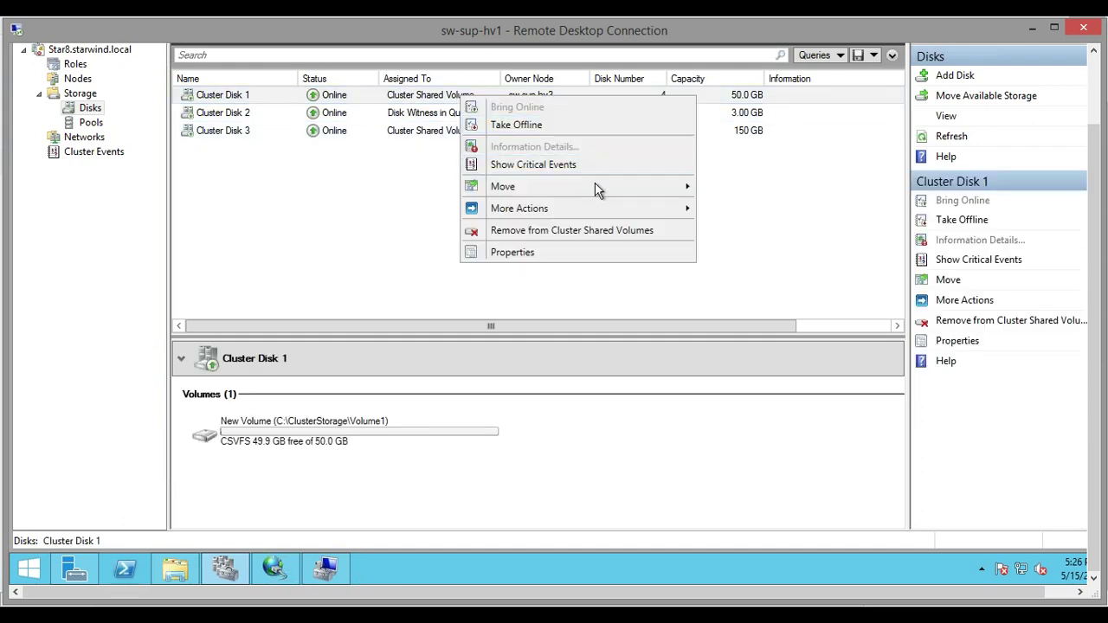
mouse_move(594, 185)
left_click(768, 204)
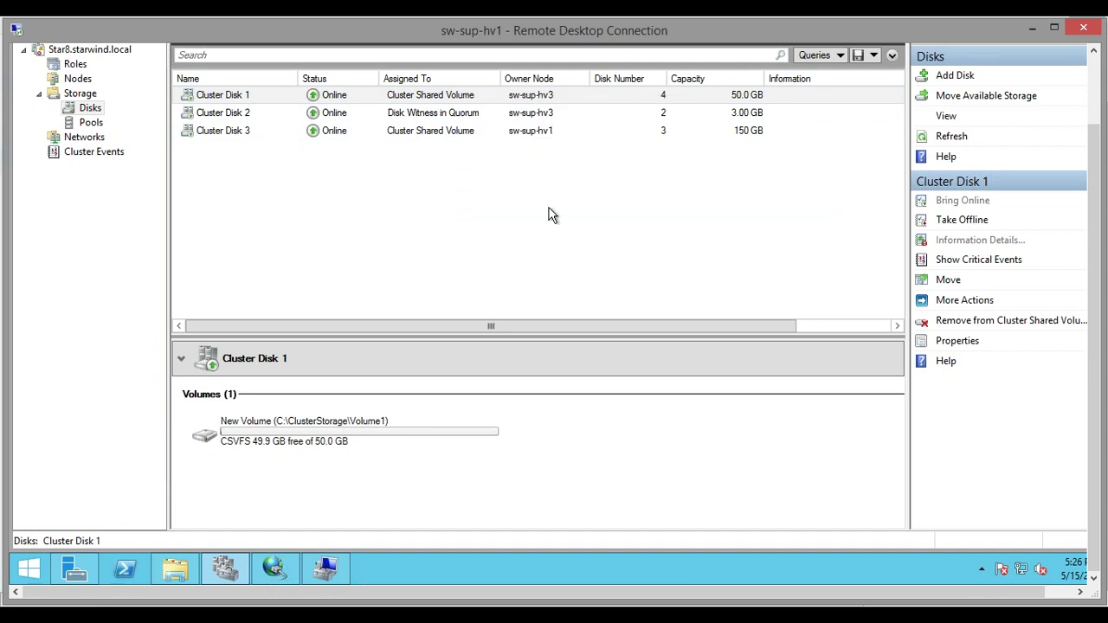
left_click(494, 203)
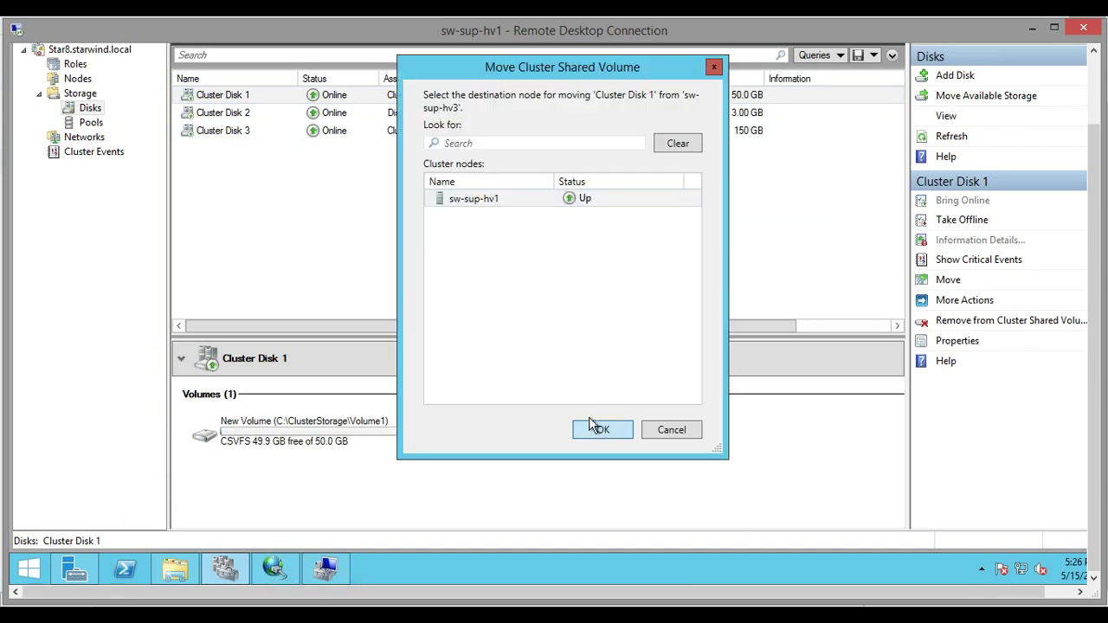
left_click(592, 427)
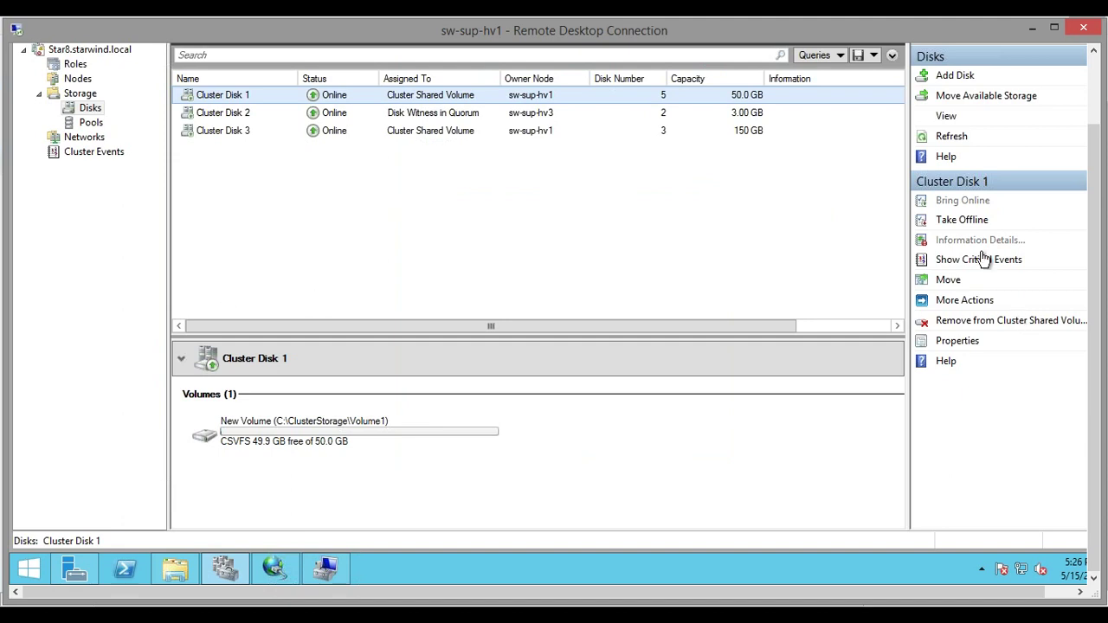
scroll(247, 279, "up", 2)
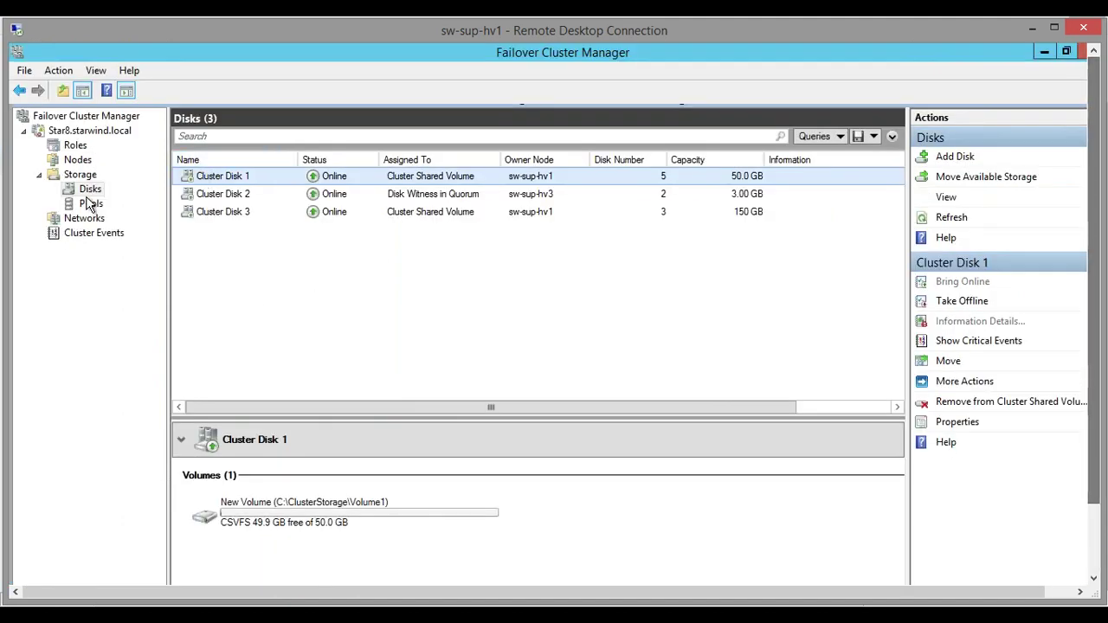
View the cluster Roles page, briefly opening and cancelling the High Availability Wizard
left_click(75, 147)
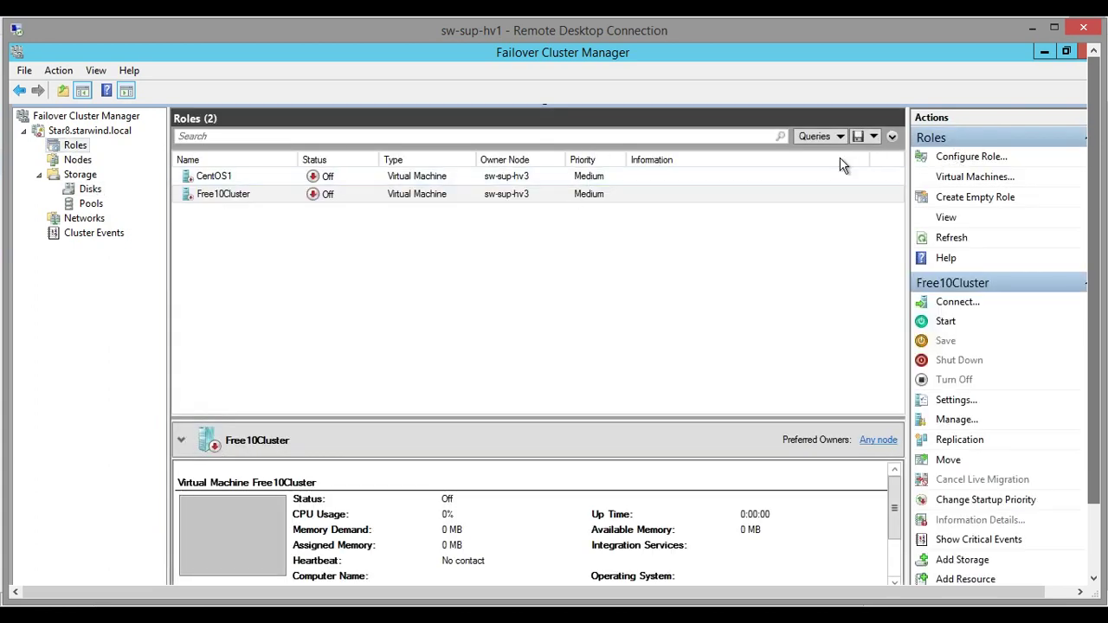
left_click(950, 163)
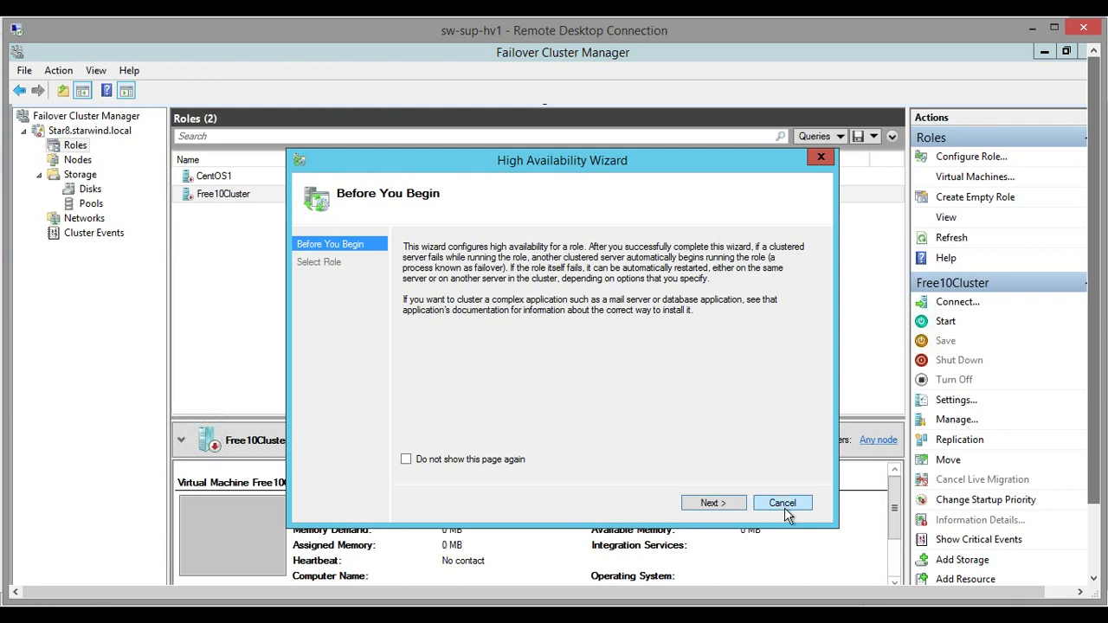
left_click(783, 503)
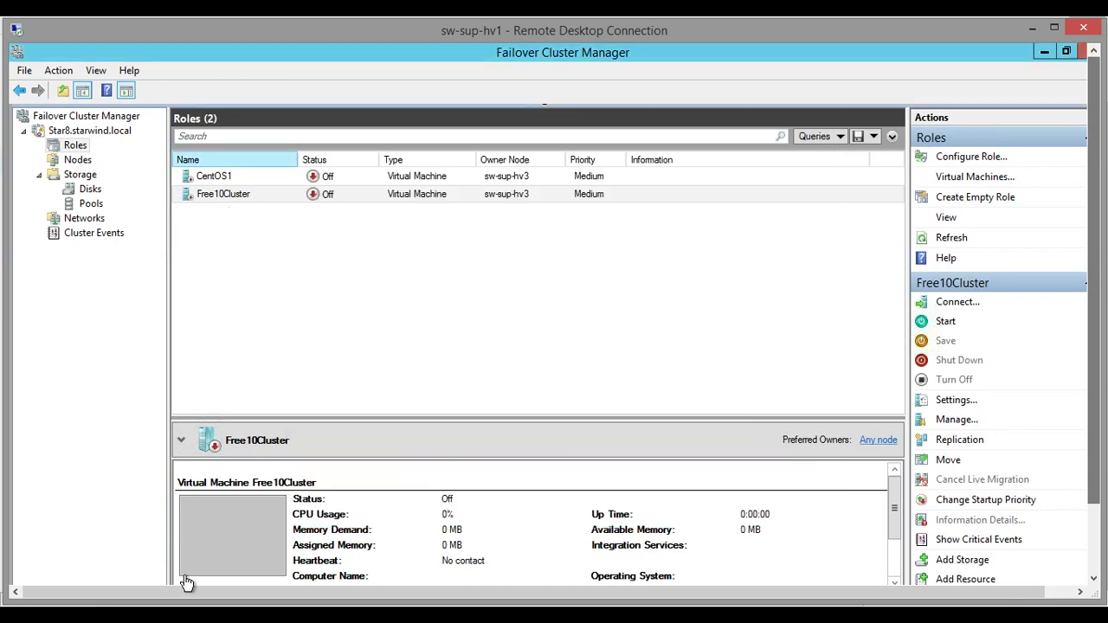
left_click_drag(1099, 275, 1100, 357)
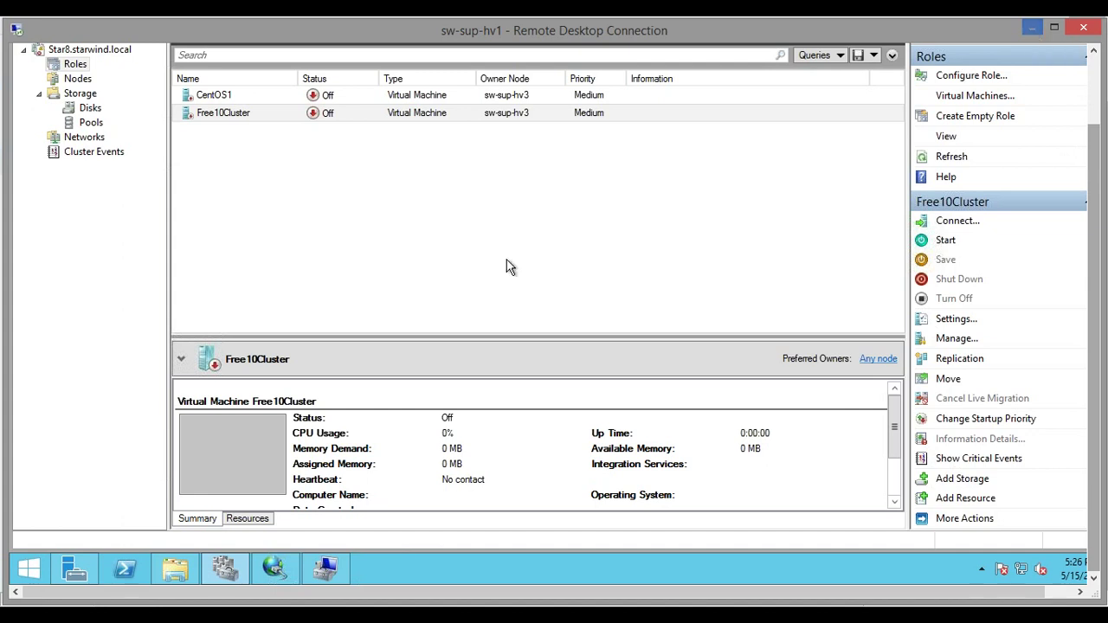
Launch Hyper-V Manager, select SW-SUP-HV1 and start the New Virtual Machine Wizard
left_click(79, 570)
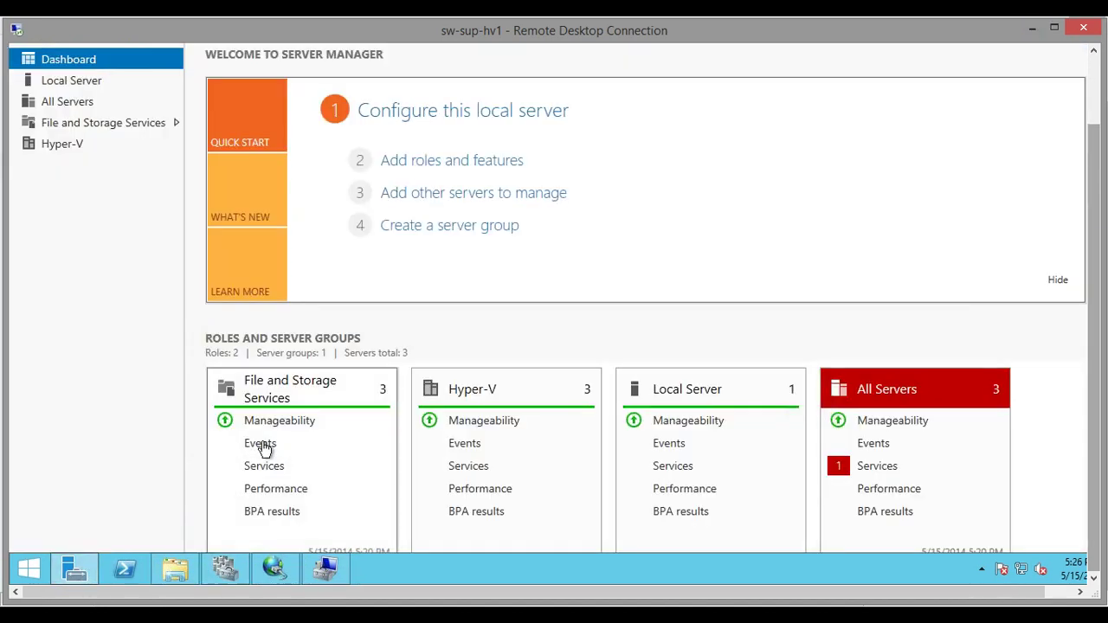
left_click(66, 578)
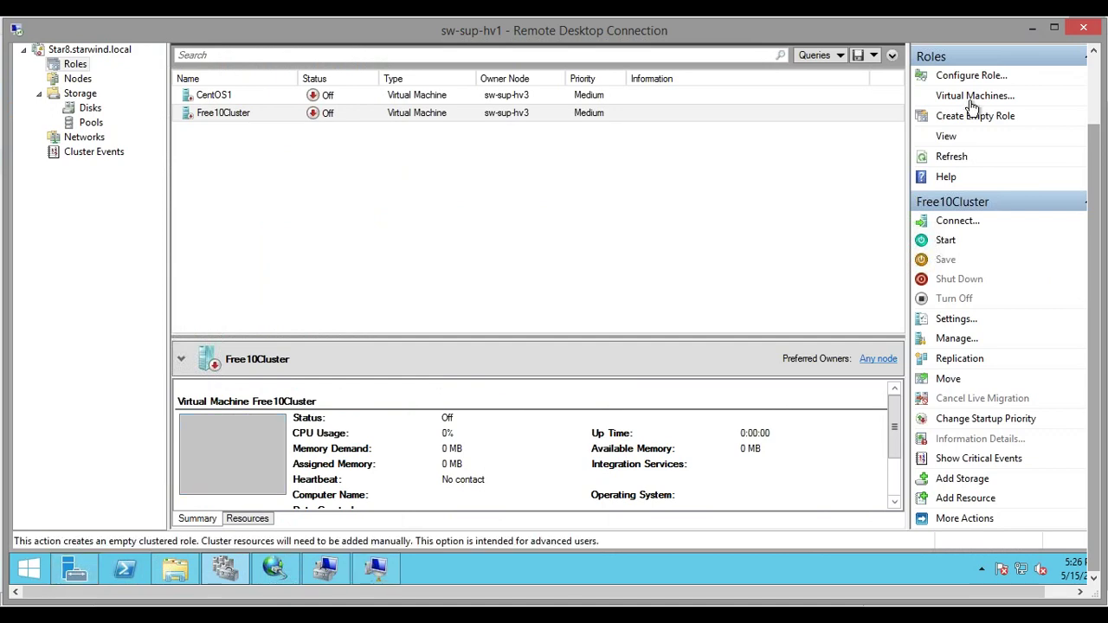
left_click(74, 570)
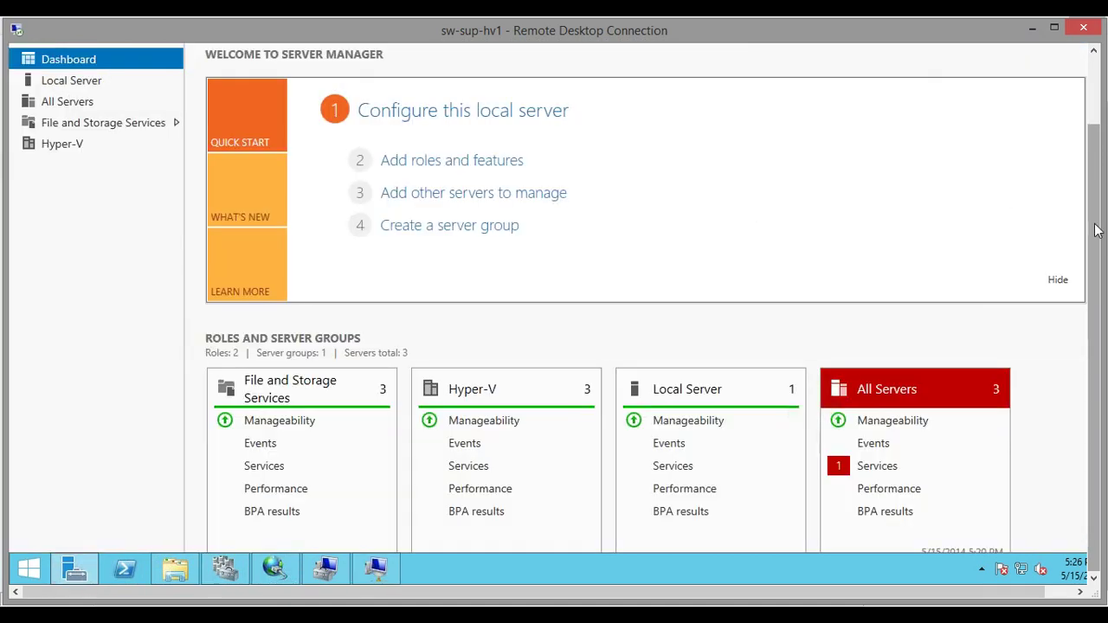
left_click(1003, 91)
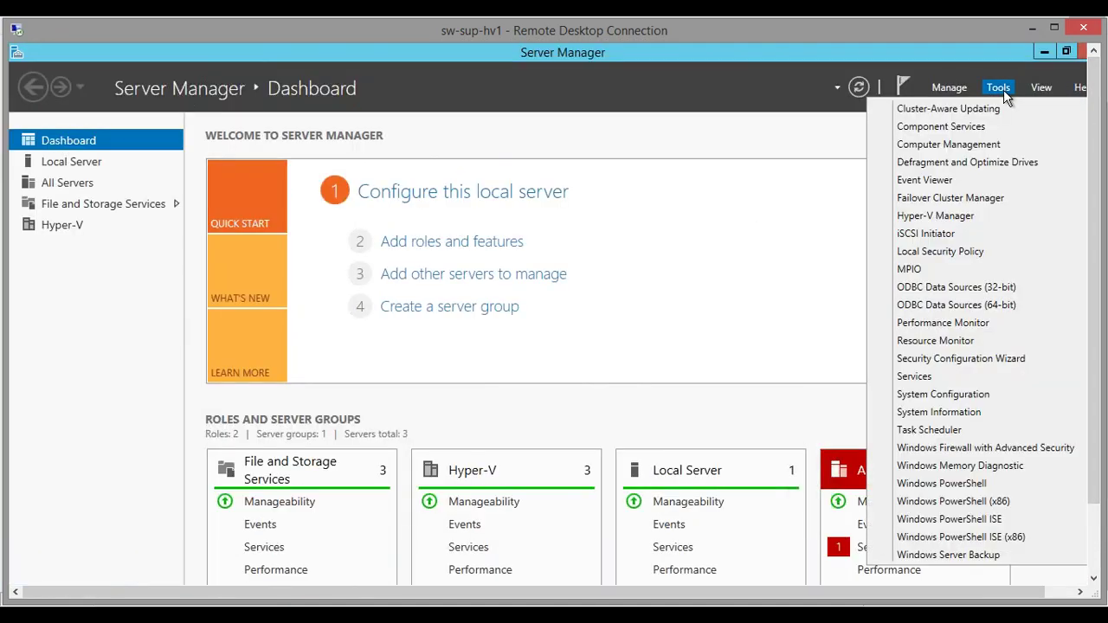
left_click(940, 219)
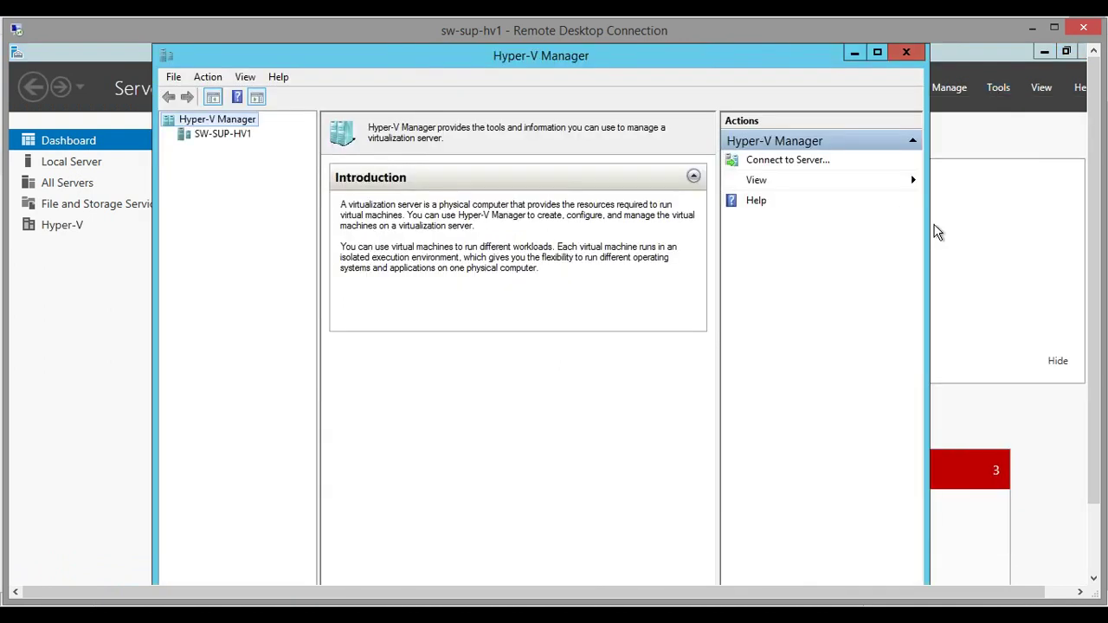
left_click(218, 136)
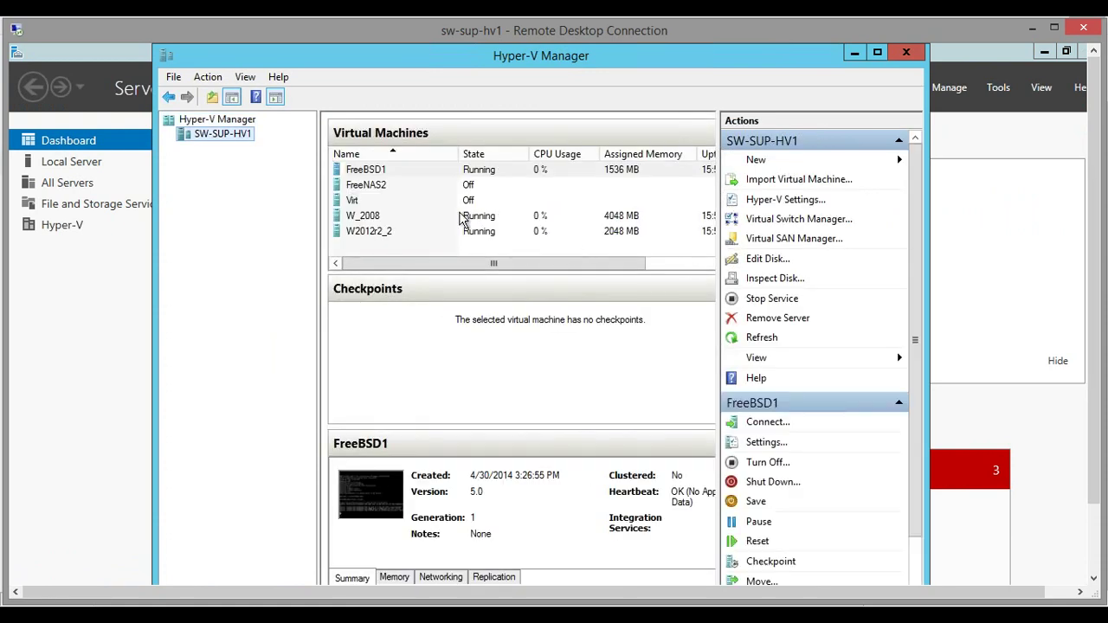
left_click(777, 161)
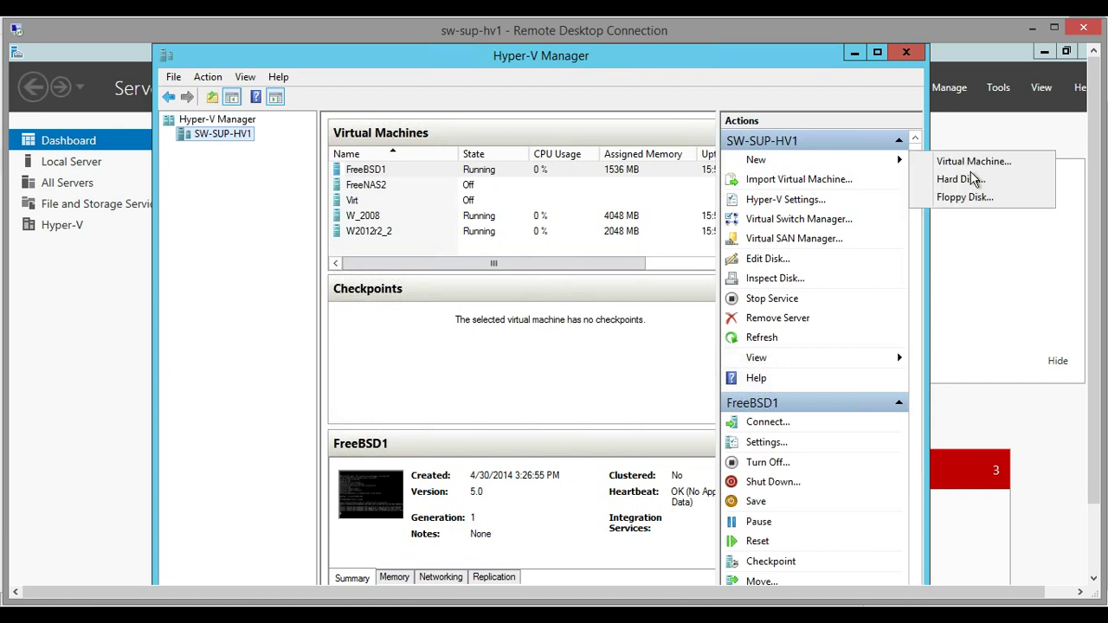
left_click(969, 161)
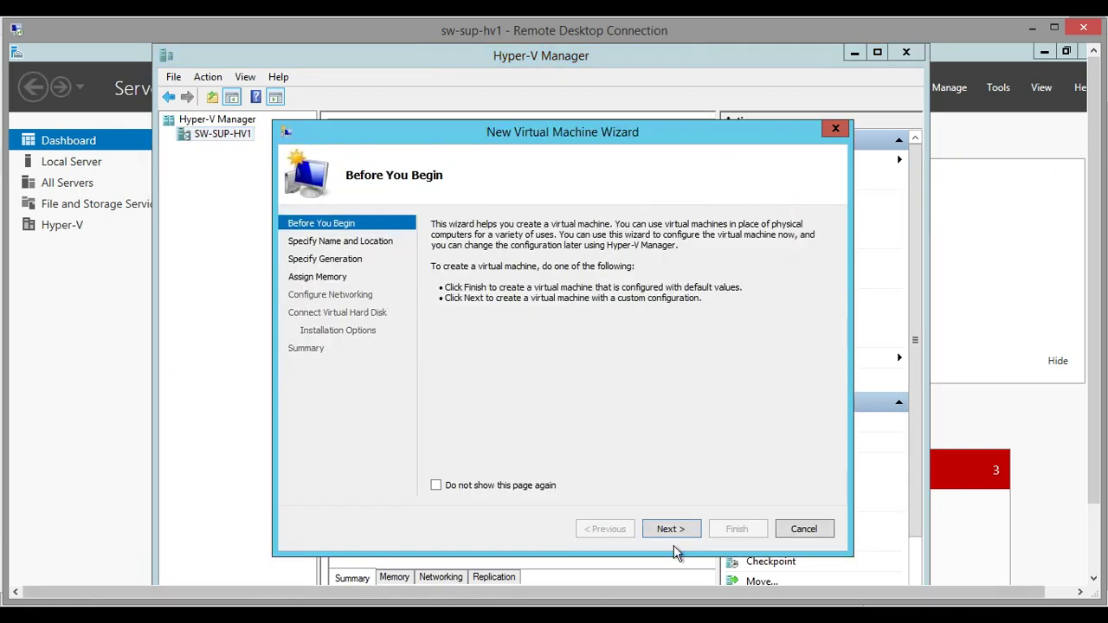
Name the VM testWebinar in a custom location with 2048 MB startup memory
left_click(673, 529)
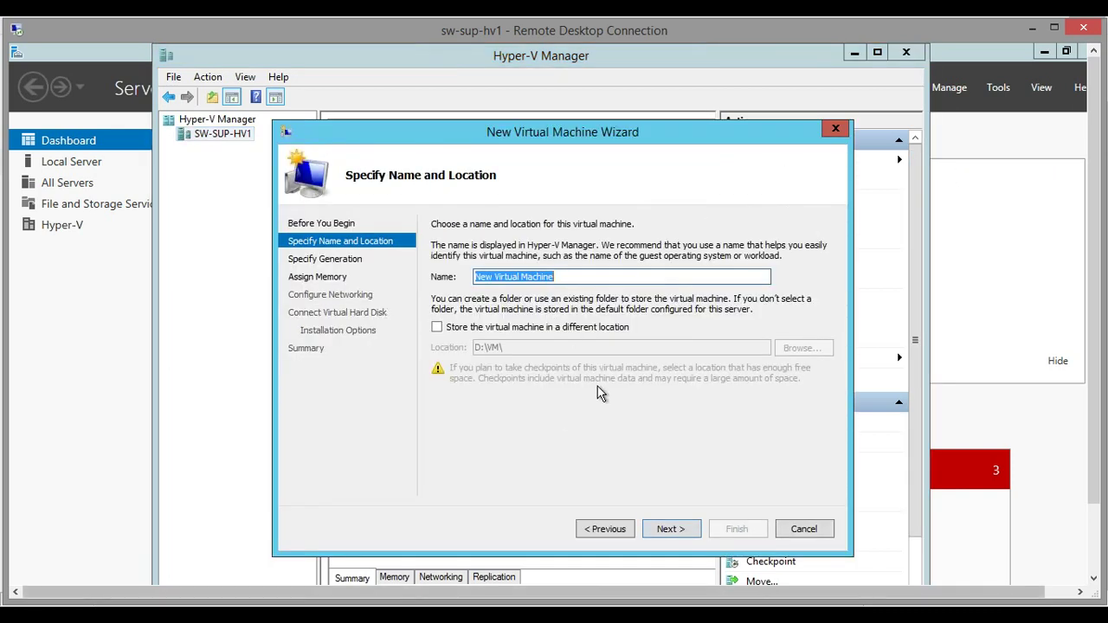
type("testWebinar")
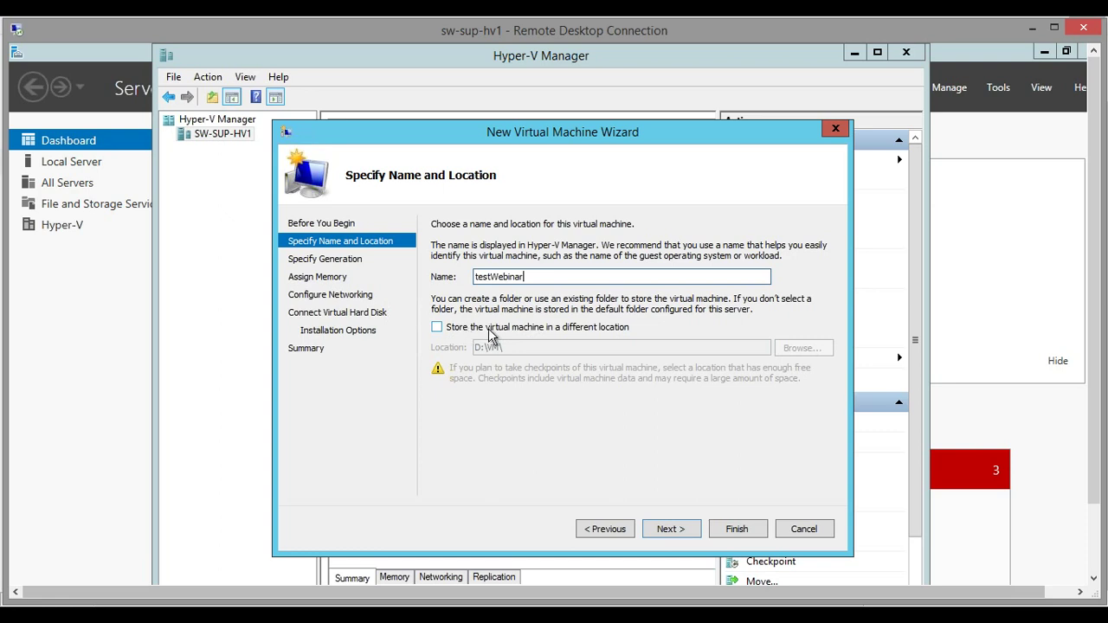
left_click(488, 334)
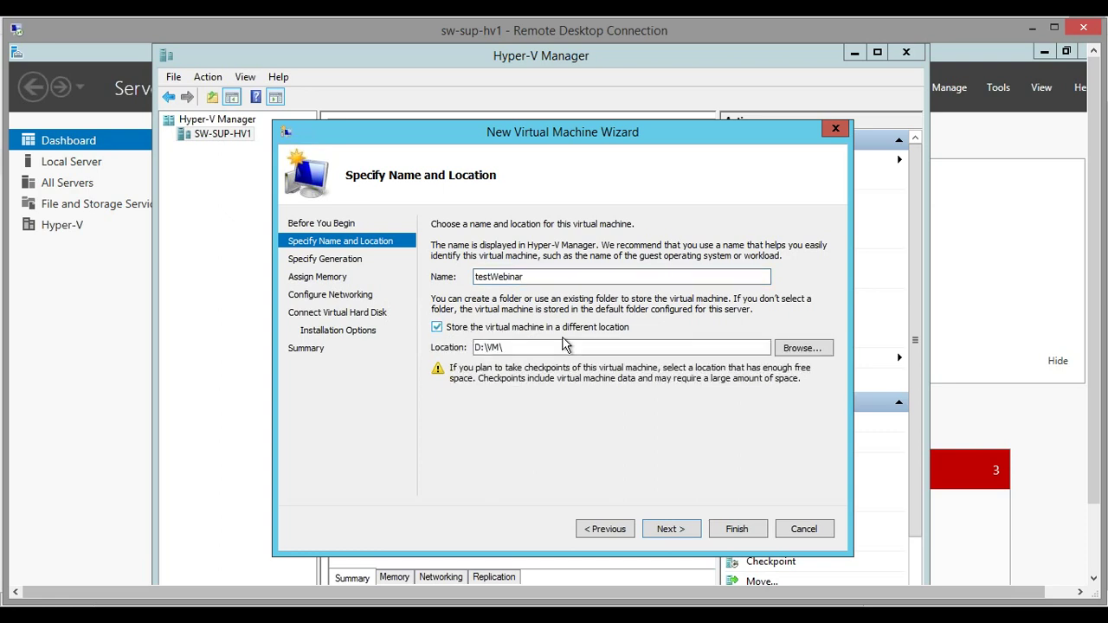
left_click(676, 532)
left_click(670, 530)
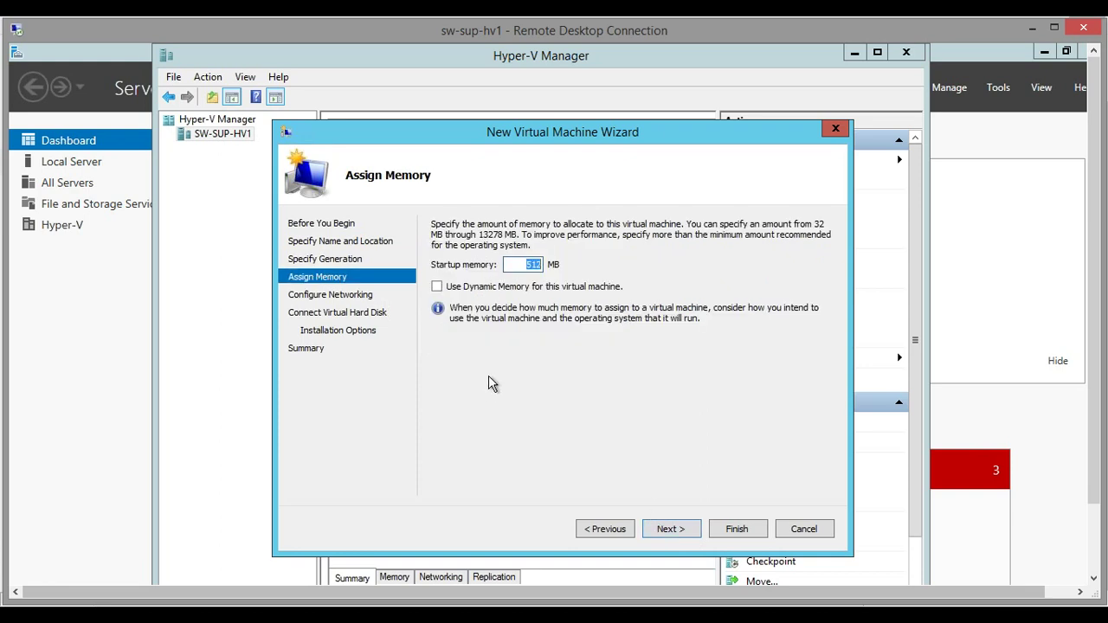
type("2")
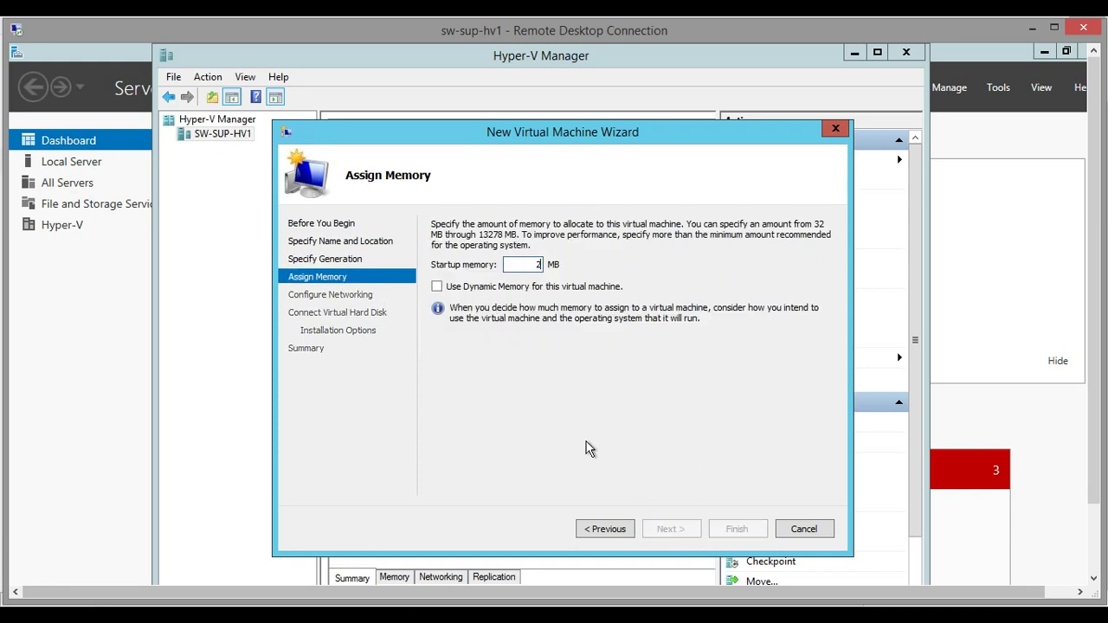
type("048")
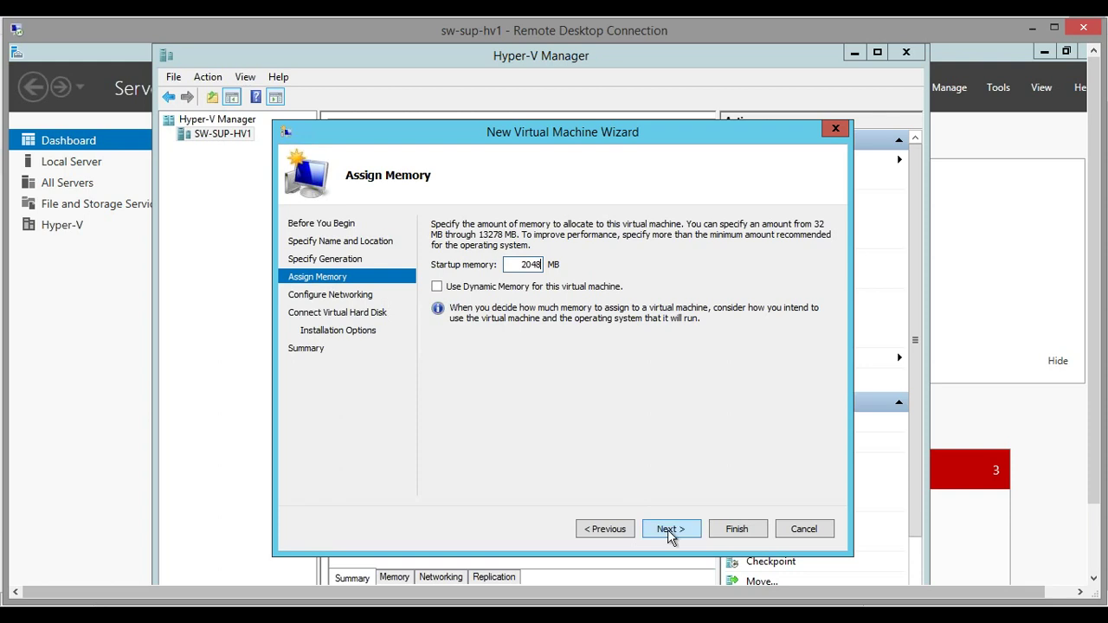
left_click(670, 529)
Connect it to Virtual Switch, attach existing disk D:\vhd-2.vhd, and finish the wizard
left_click(553, 258)
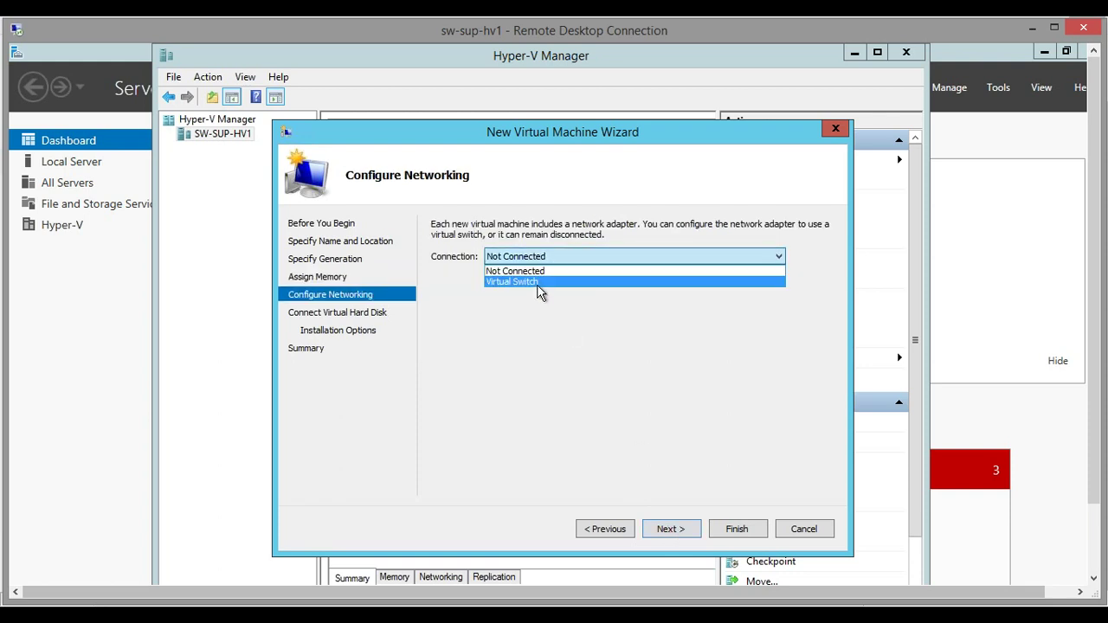
left_click(538, 284)
left_click(666, 536)
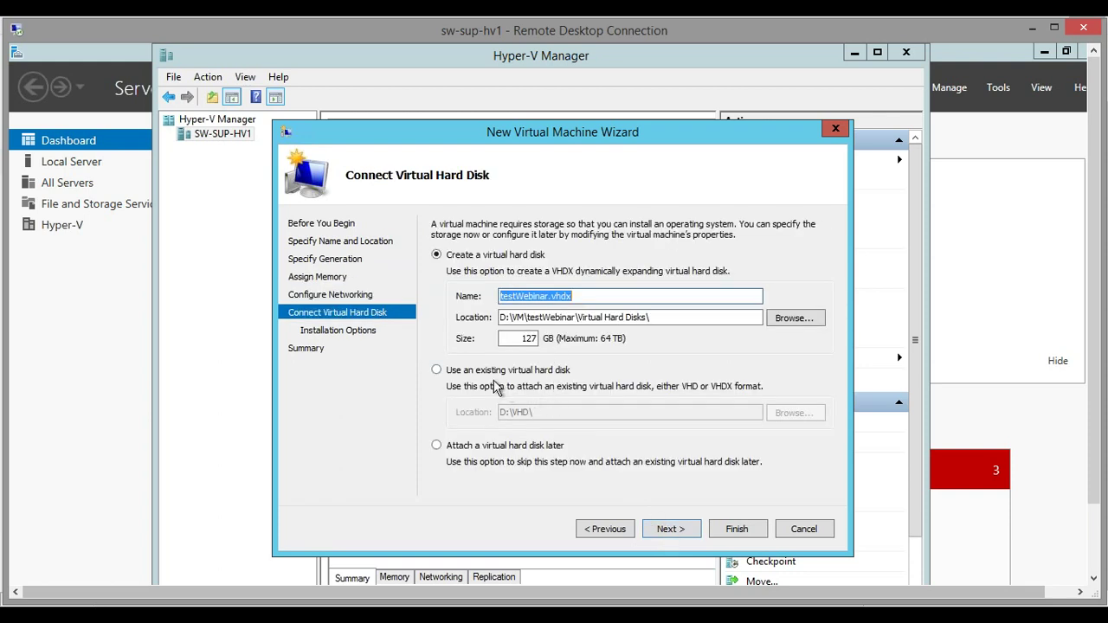
left_click(473, 372)
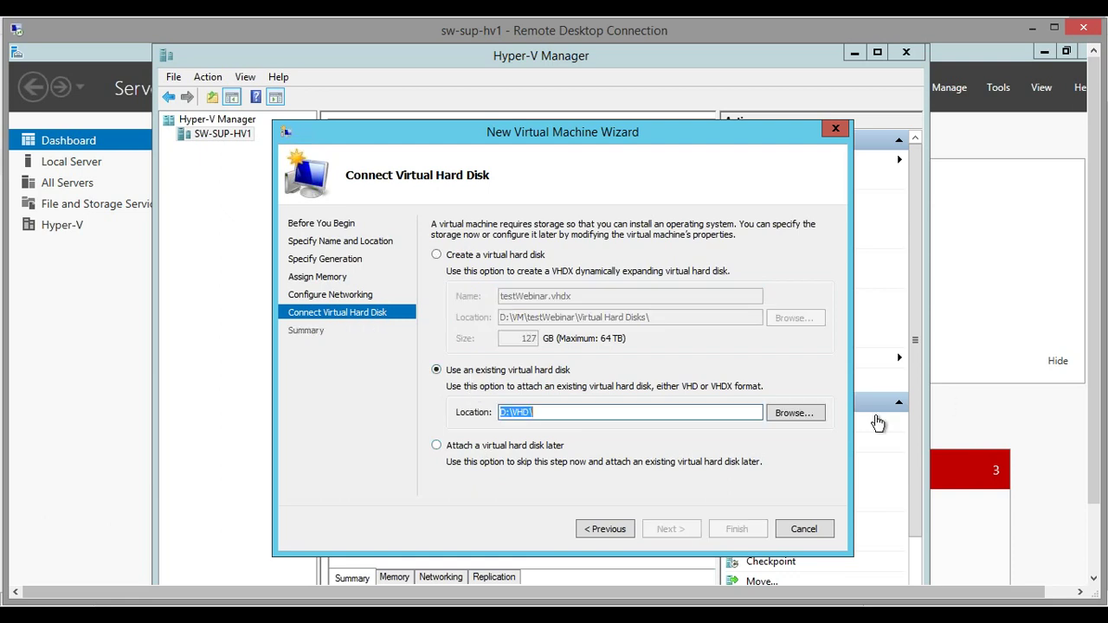
left_click(802, 414)
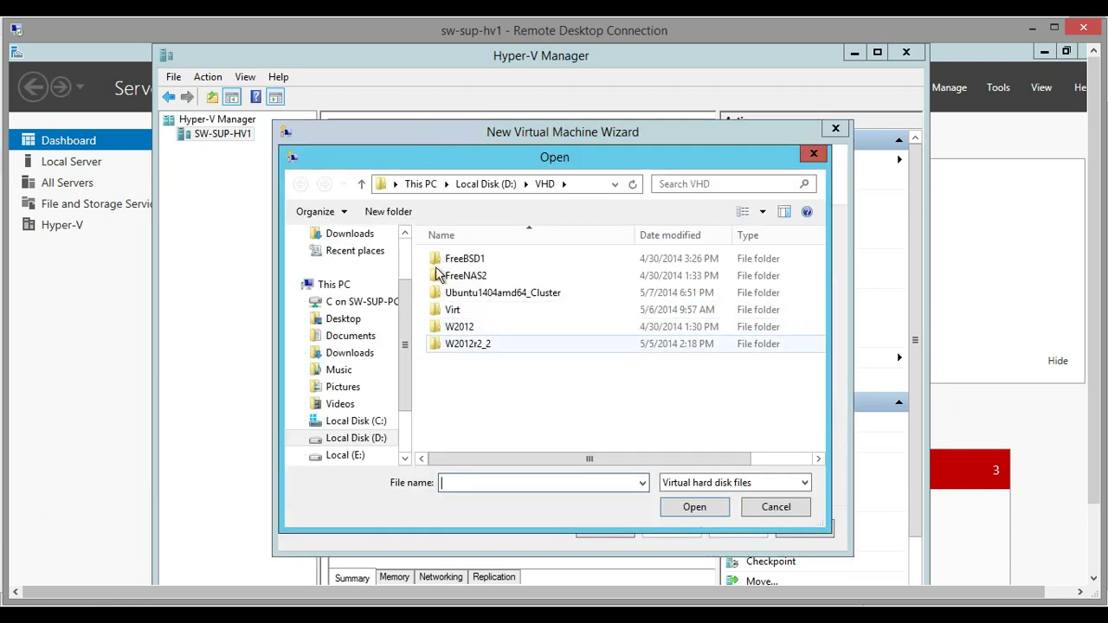
left_click(486, 183)
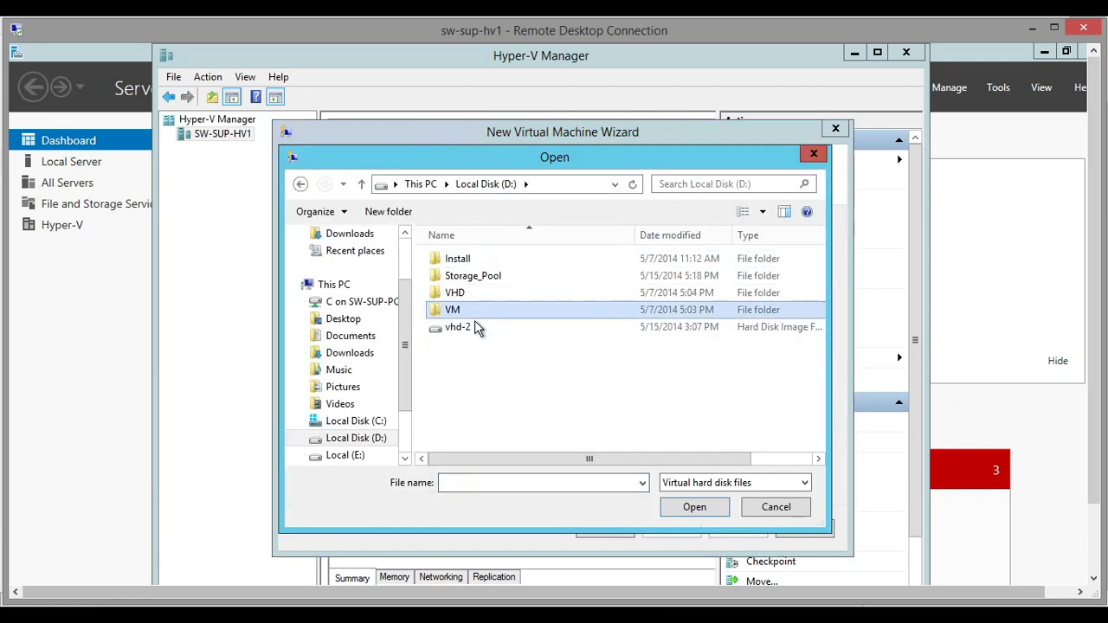
left_click(480, 327)
left_click(695, 507)
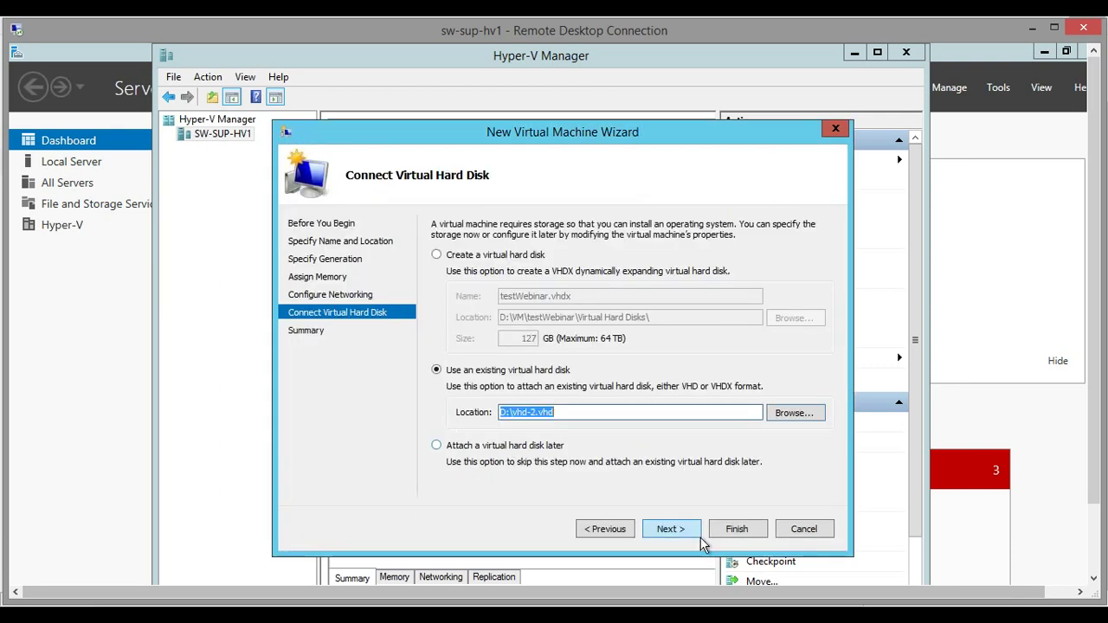
left_click(689, 530)
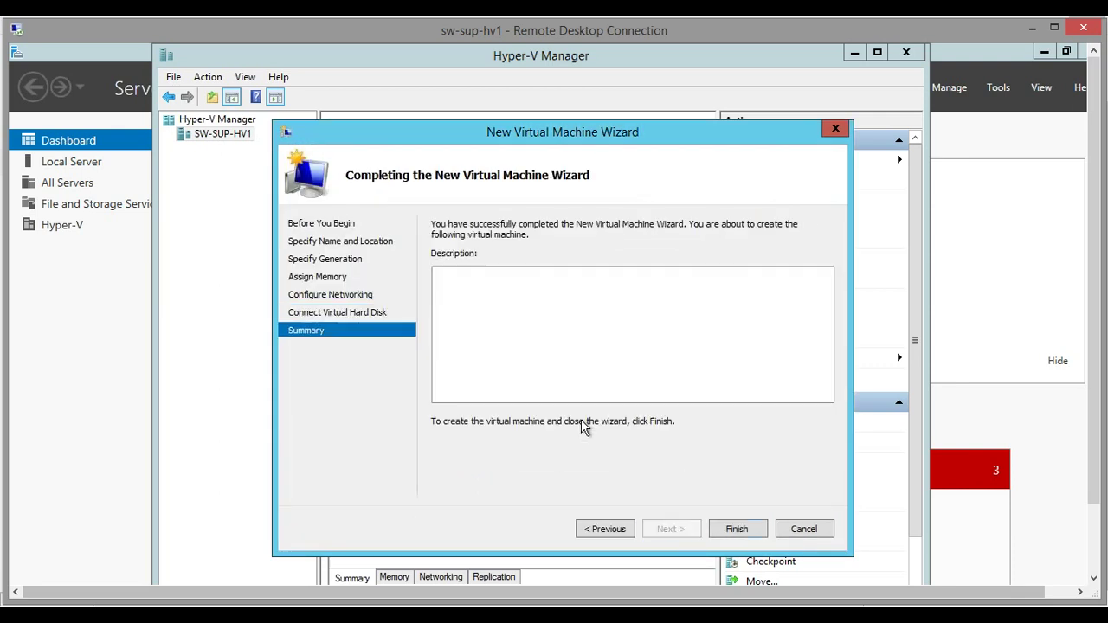
left_click(731, 531)
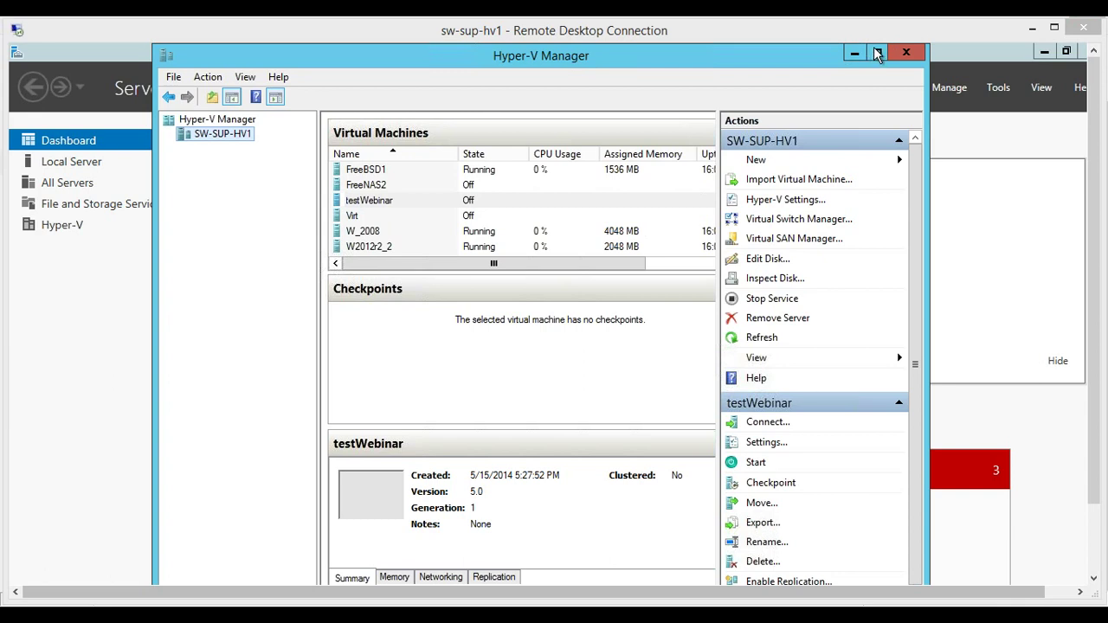
Select the W_2008 virtual machine in Hyper-V Manager's list
left_click(391, 232)
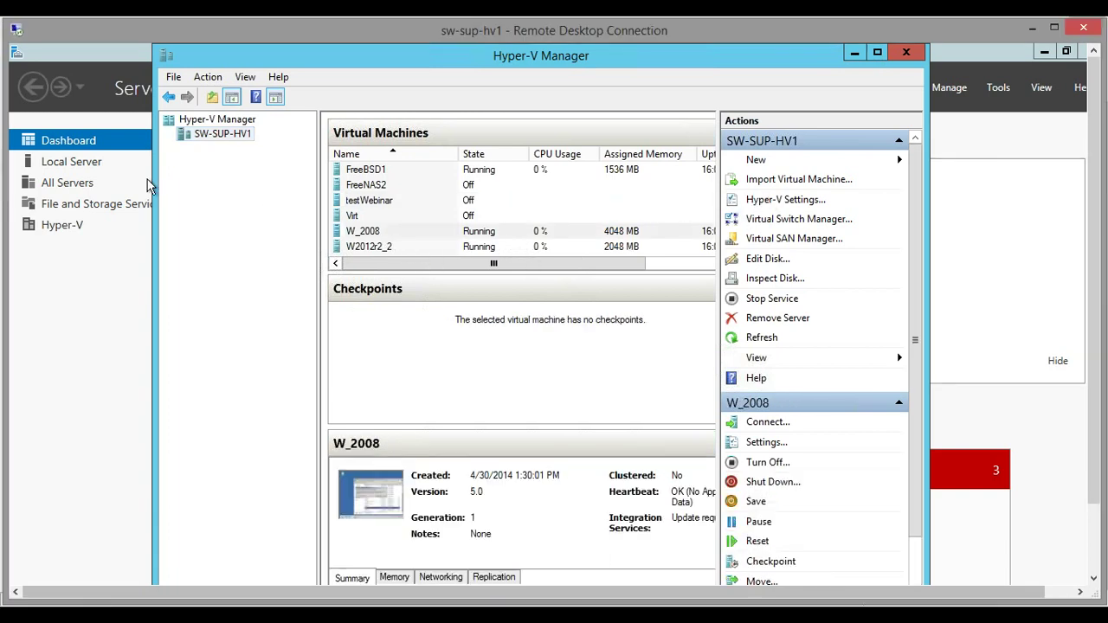
In Failover Cluster Manager, configure a Virtual Machine role for testWebinar
left_click(216, 591)
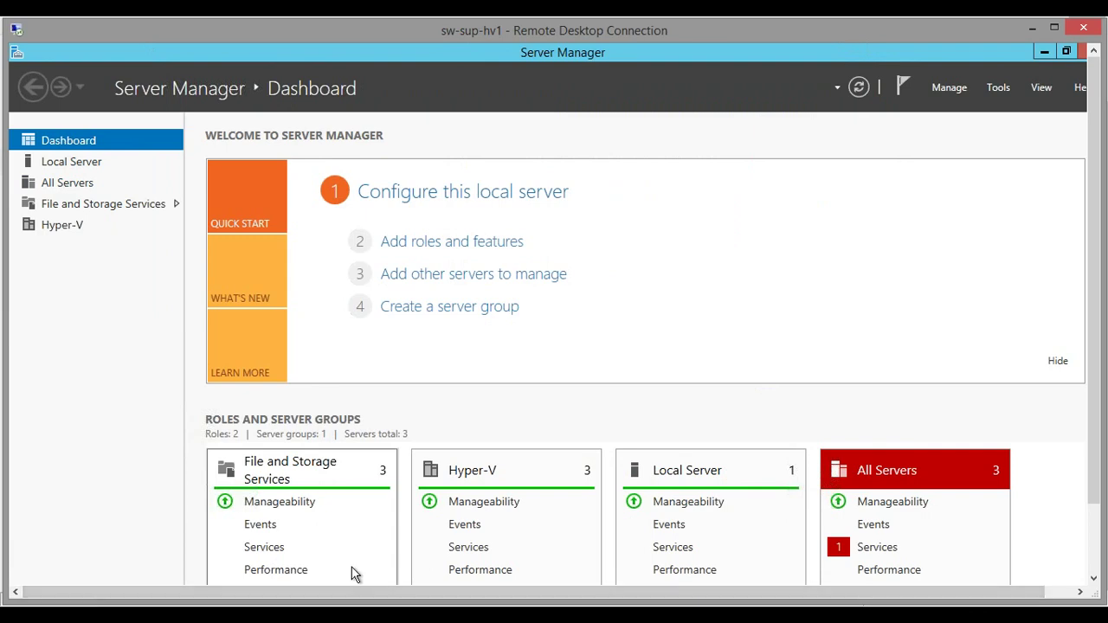
left_click_drag(1097, 317, 1094, 406)
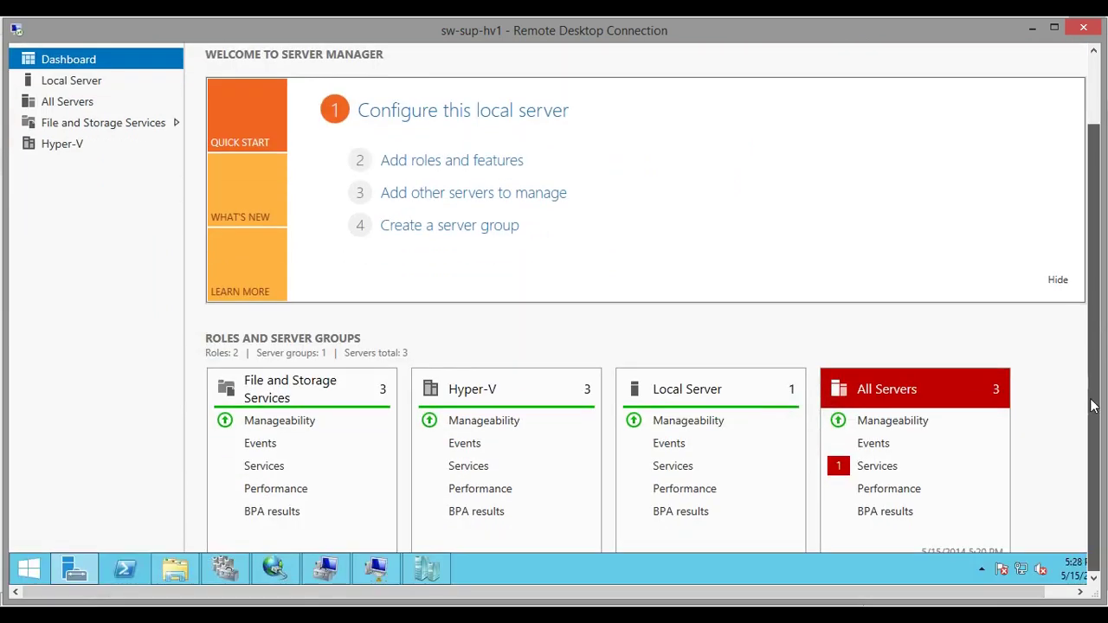
left_click(429, 569)
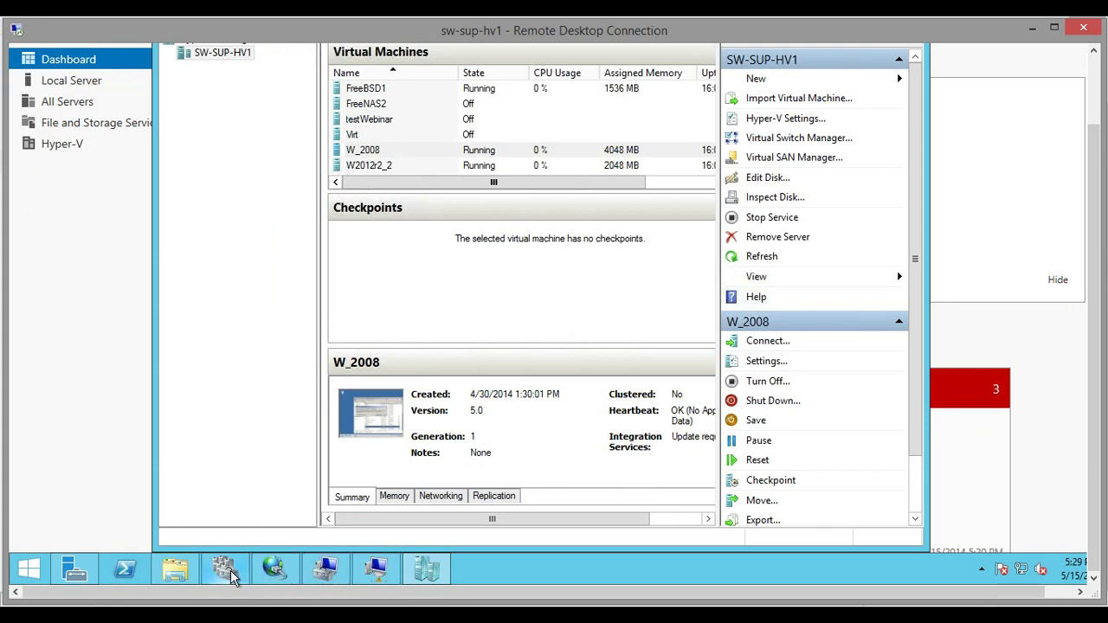
left_click(226, 570)
left_click(970, 76)
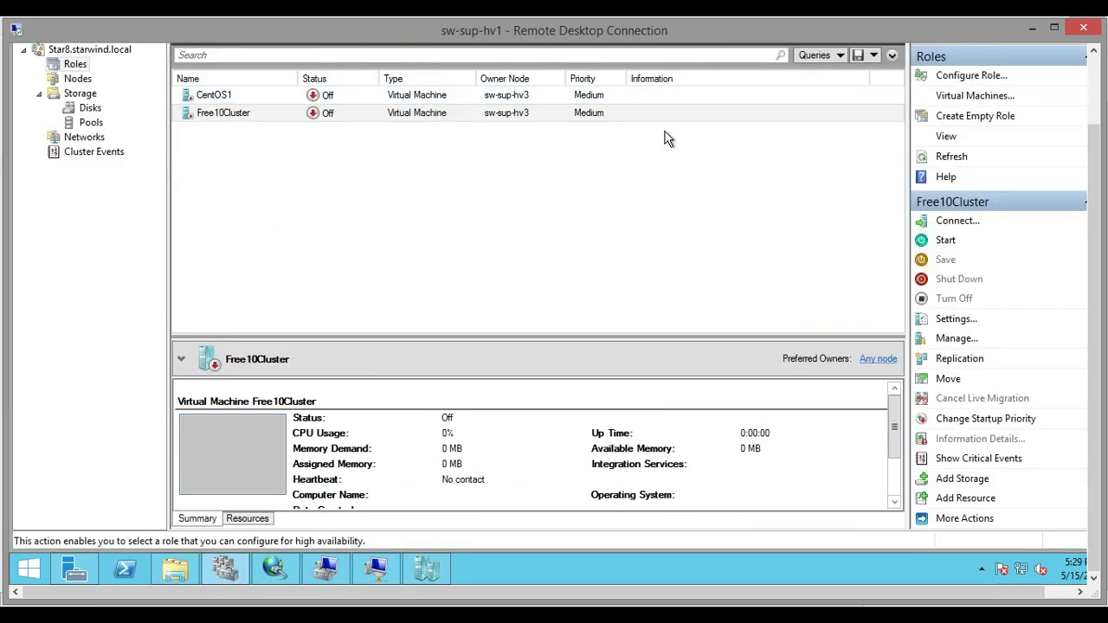
left_click(720, 424)
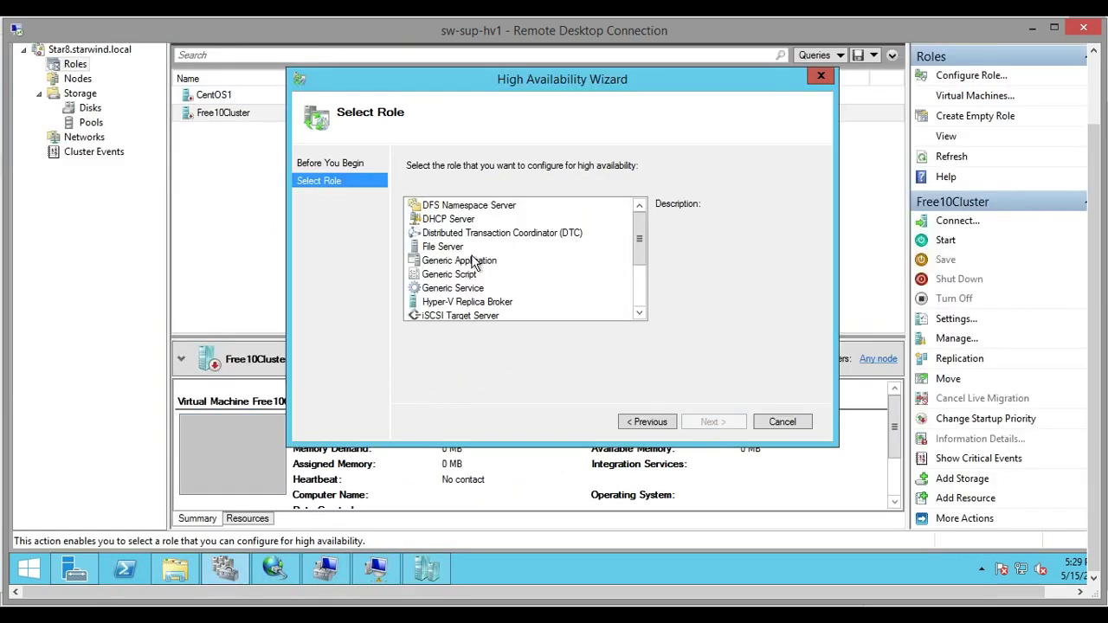
left_click(555, 273)
scroll(556, 273, "down", 2)
left_click(563, 302)
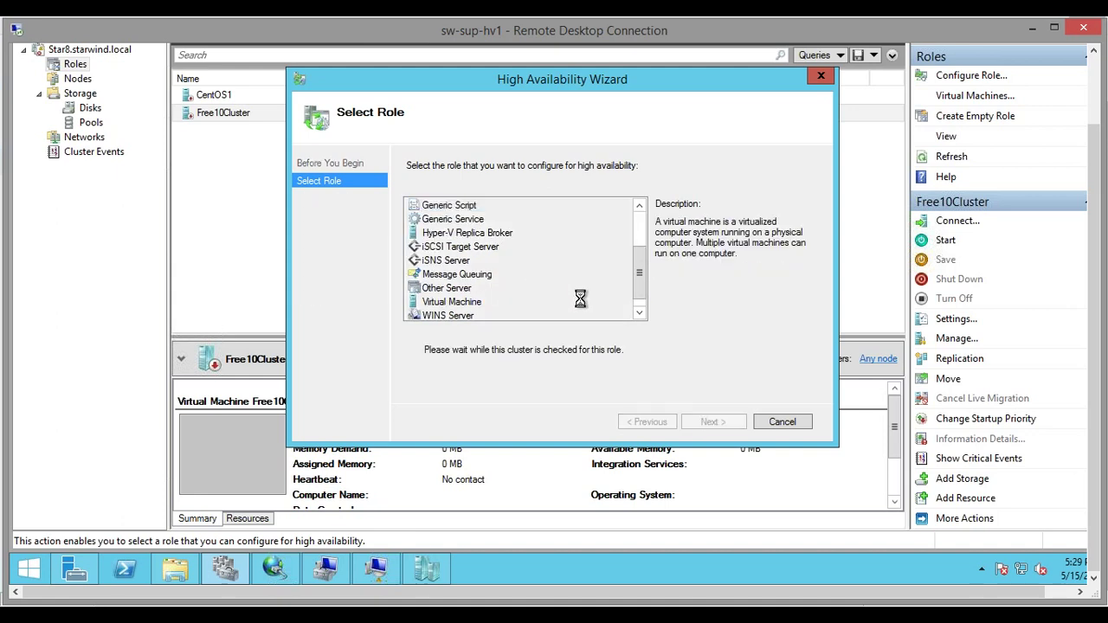
left_click(736, 421)
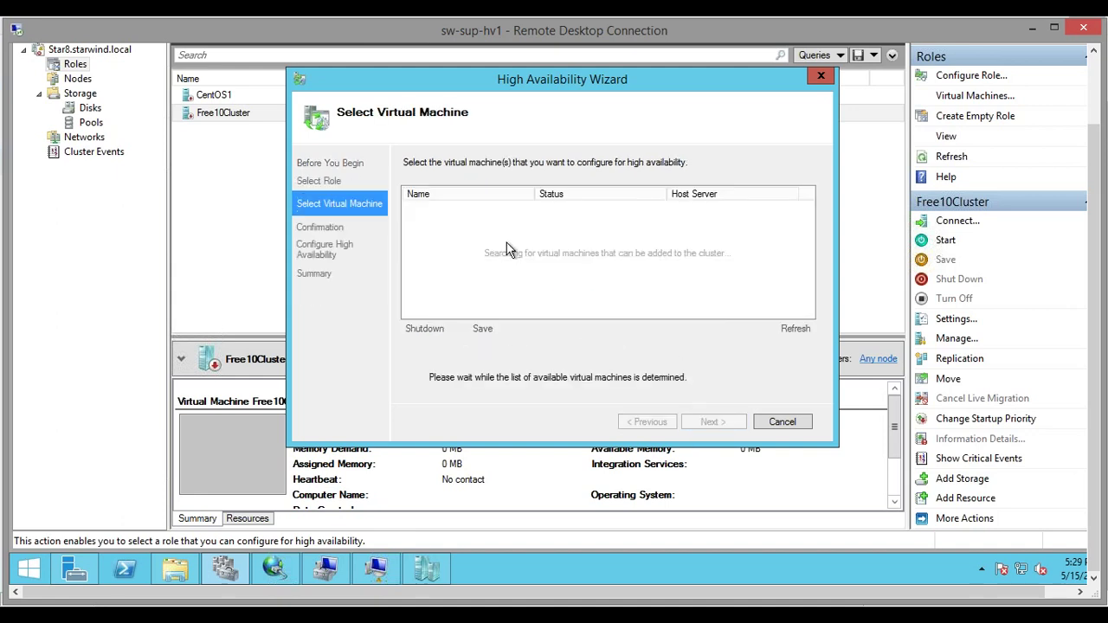
left_click(411, 290)
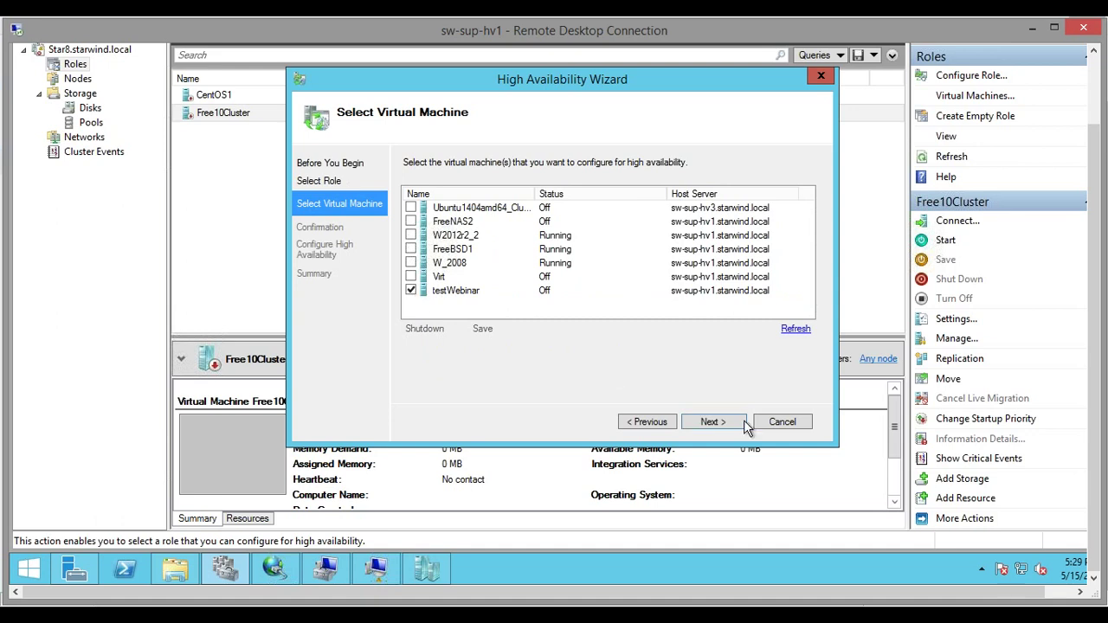
left_click(722, 423)
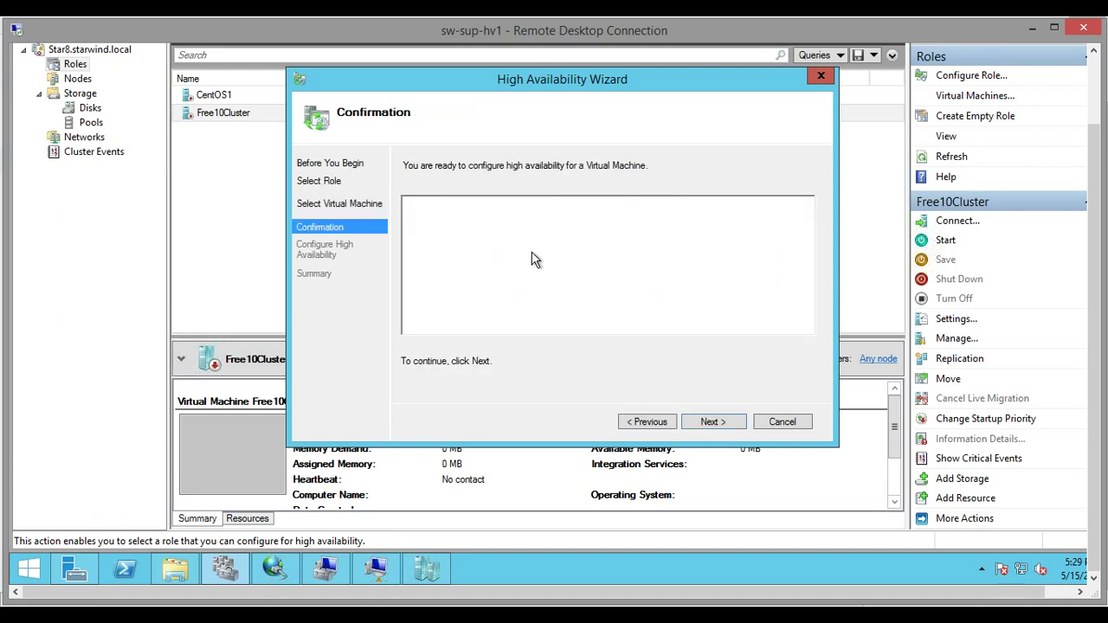
left_click(725, 423)
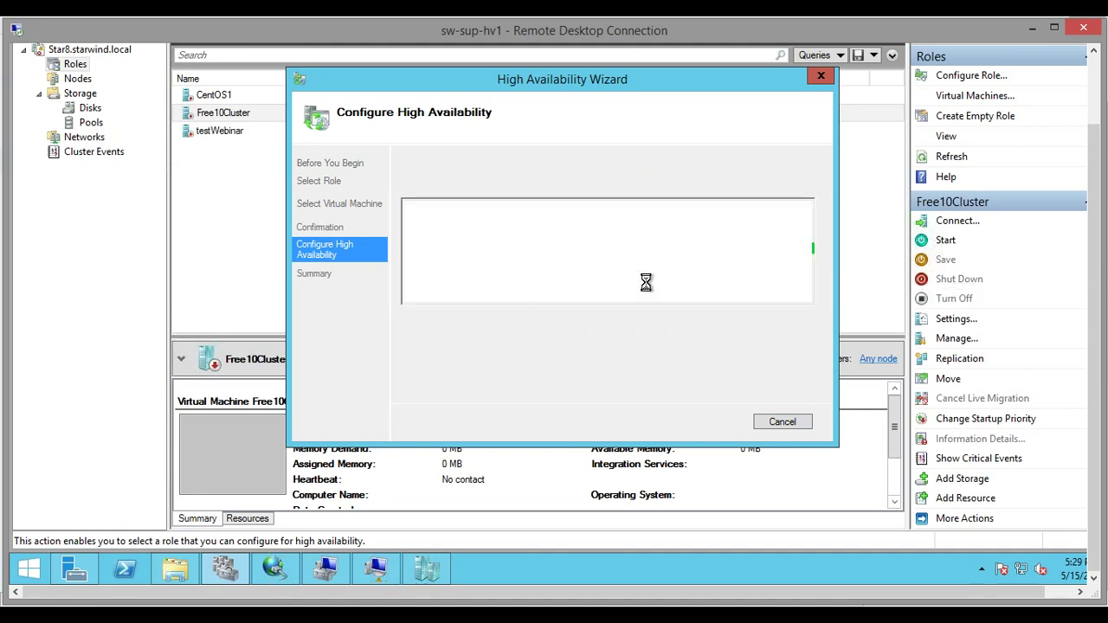
View the high availability report, then close the wizard
scroll(805, 307, "down", 1)
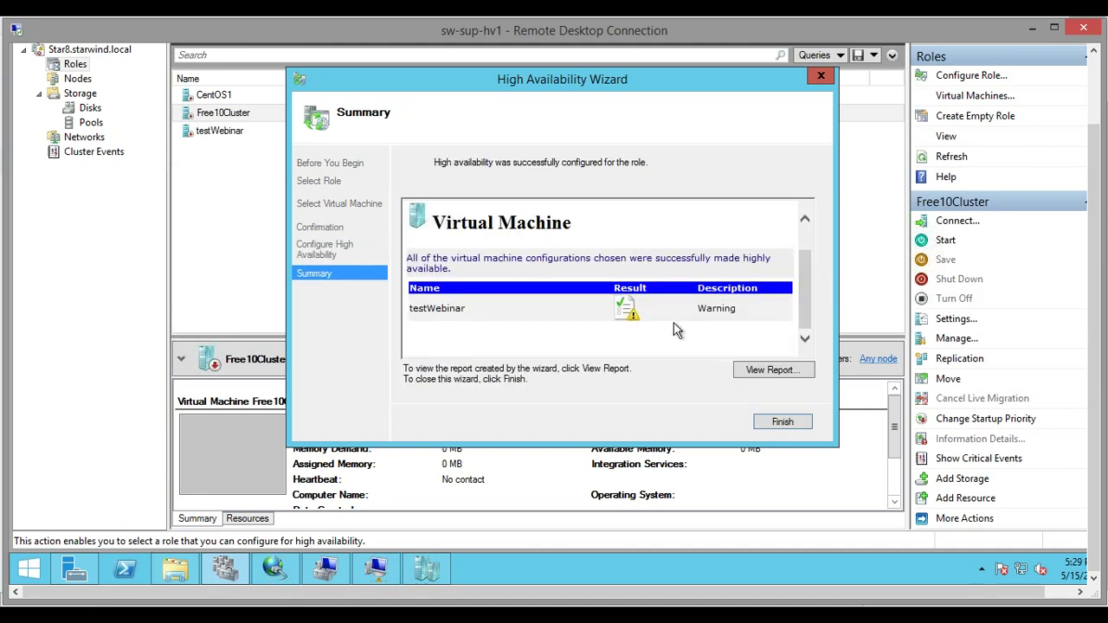
left_click(753, 372)
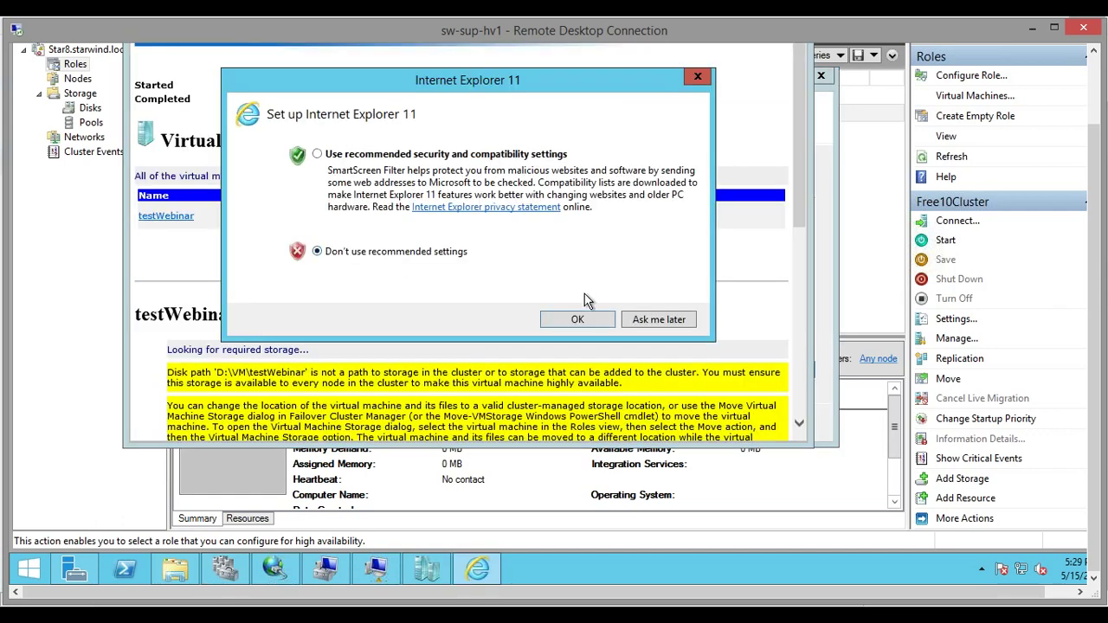
left_click(581, 315)
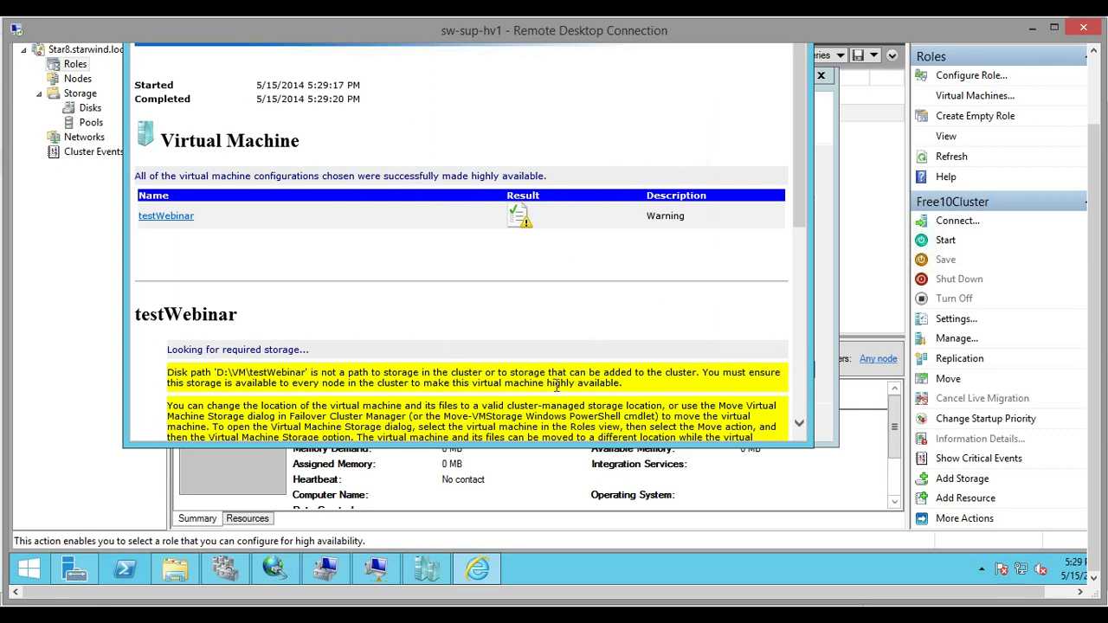
left_click(825, 161)
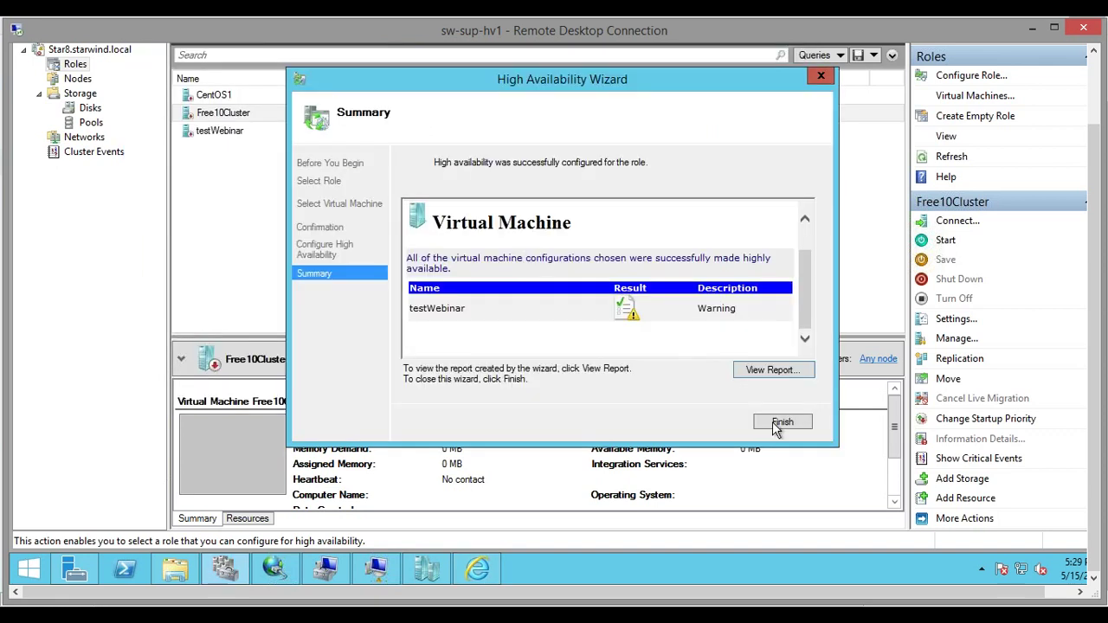
left_click(821, 78)
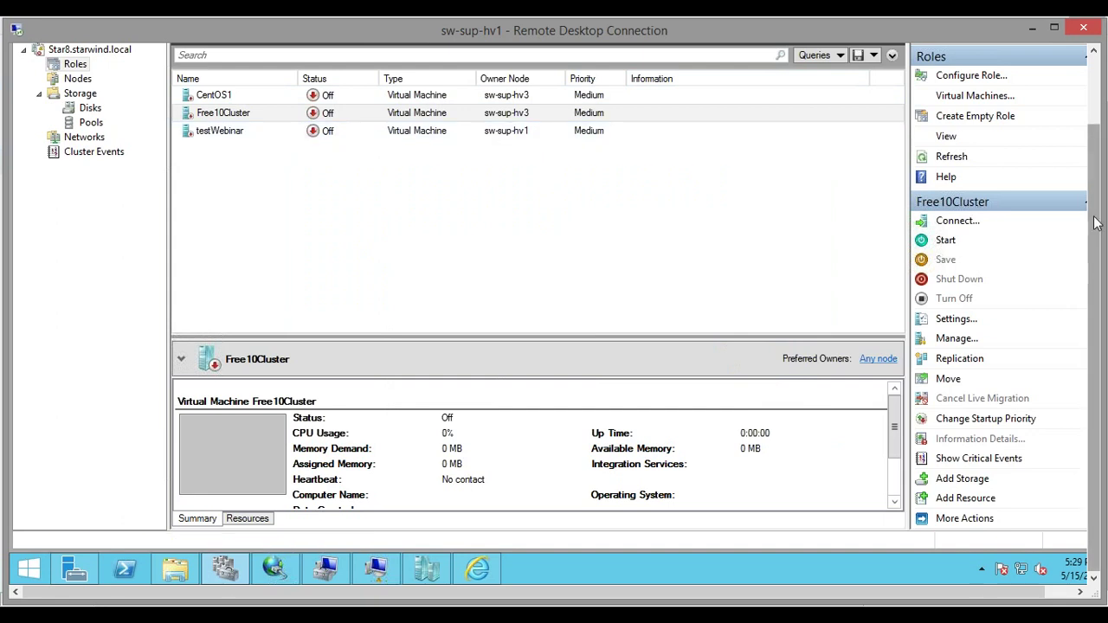
left_click_drag(1095, 223, 1094, 141)
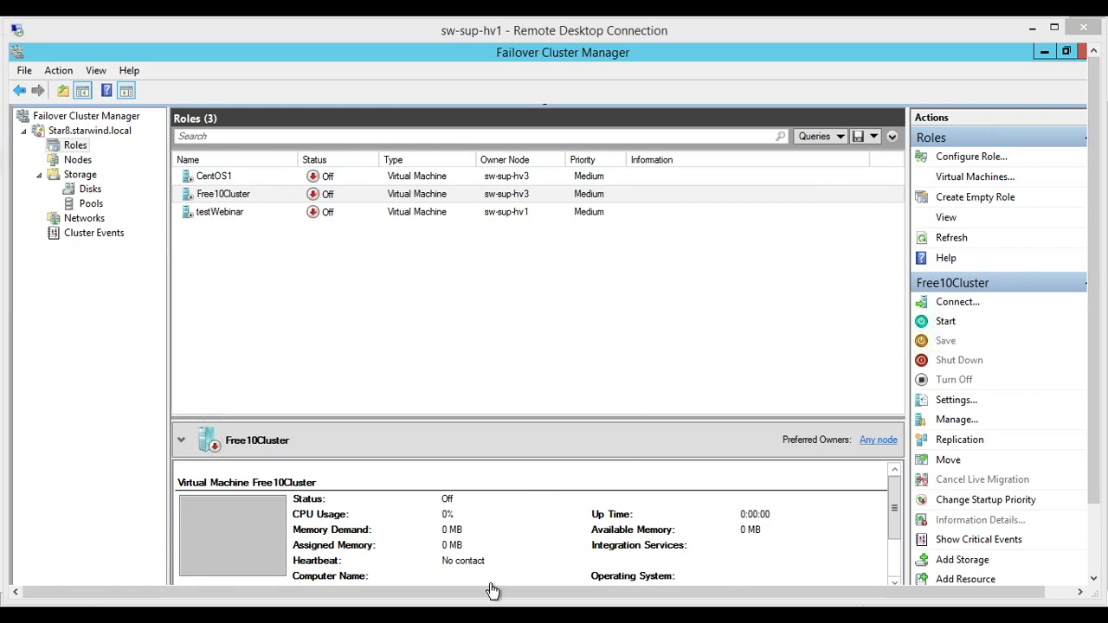
left_click_drag(1098, 431, 1097, 512)
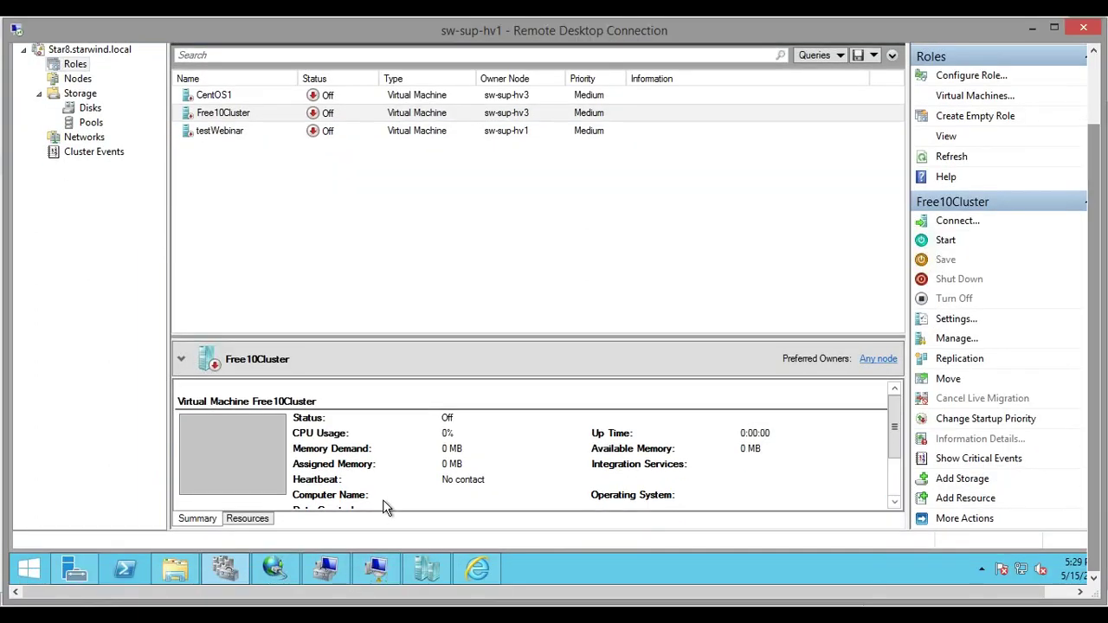
mouse_move(272, 578)
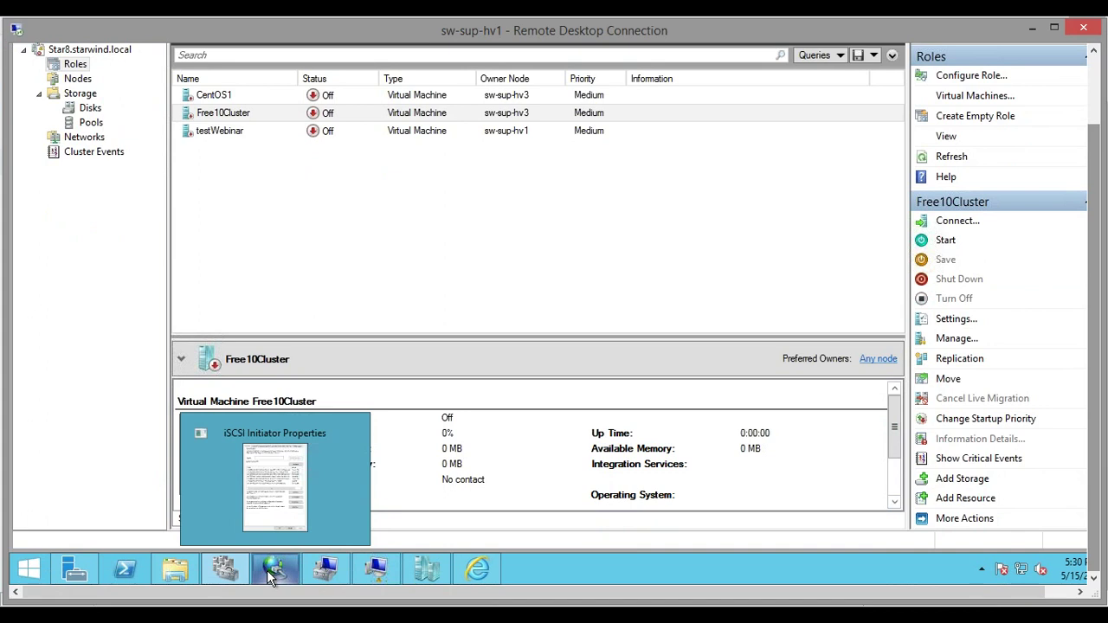
Browse the Volume1 and Volume2 cluster volumes under C:\ClusterStorage in File Explorer
left_click(175, 578)
double_click(530, 155)
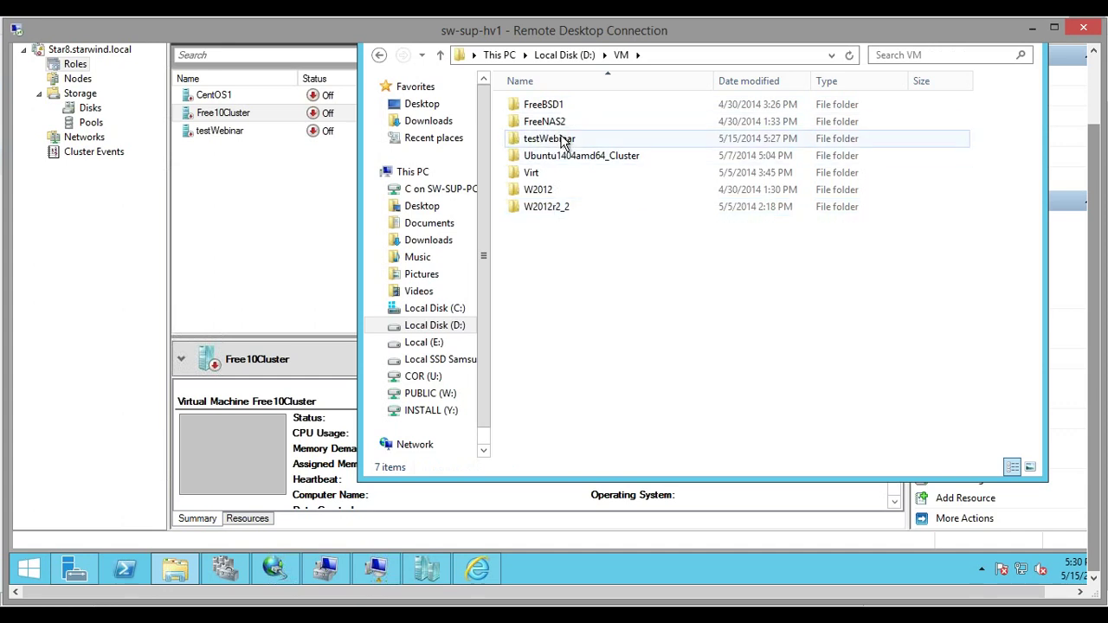
left_click(561, 142)
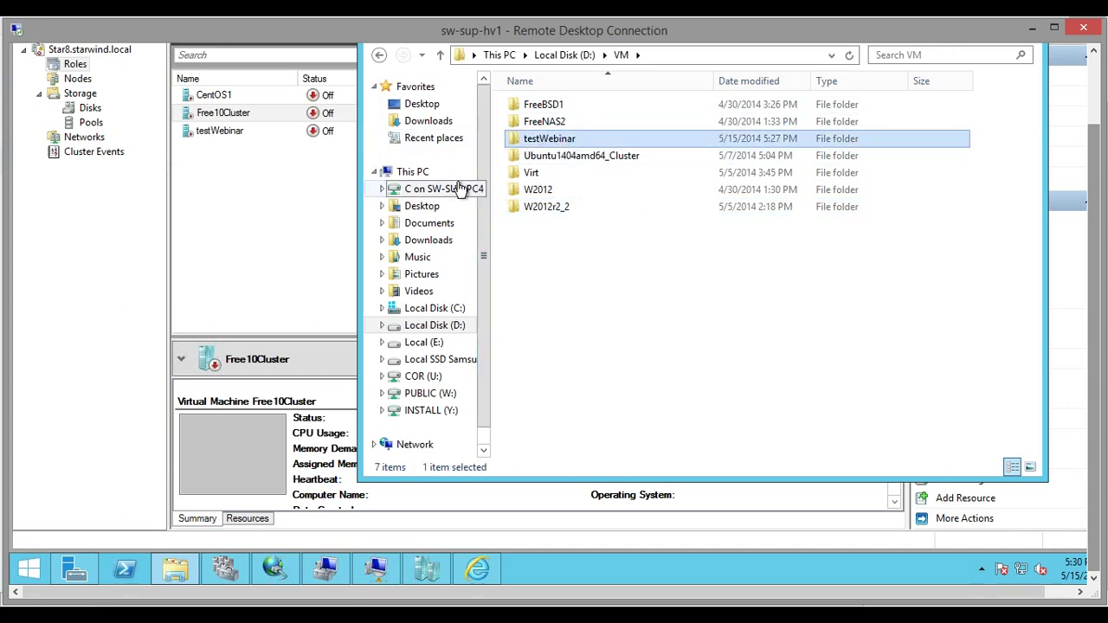
left_click(443, 313)
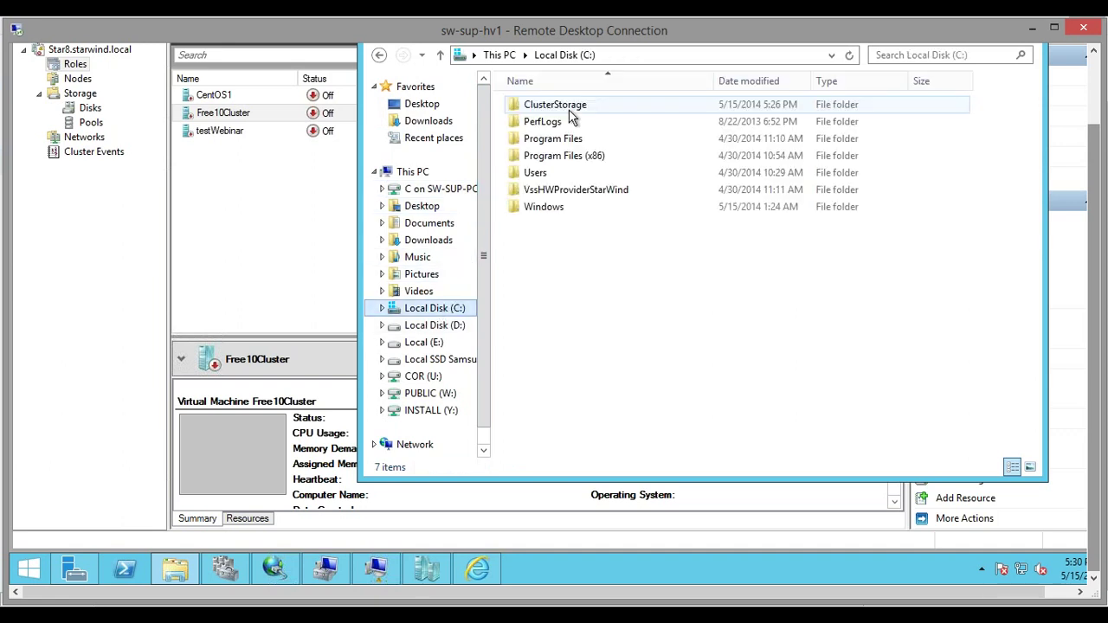
left_click(560, 107)
double_click(553, 107)
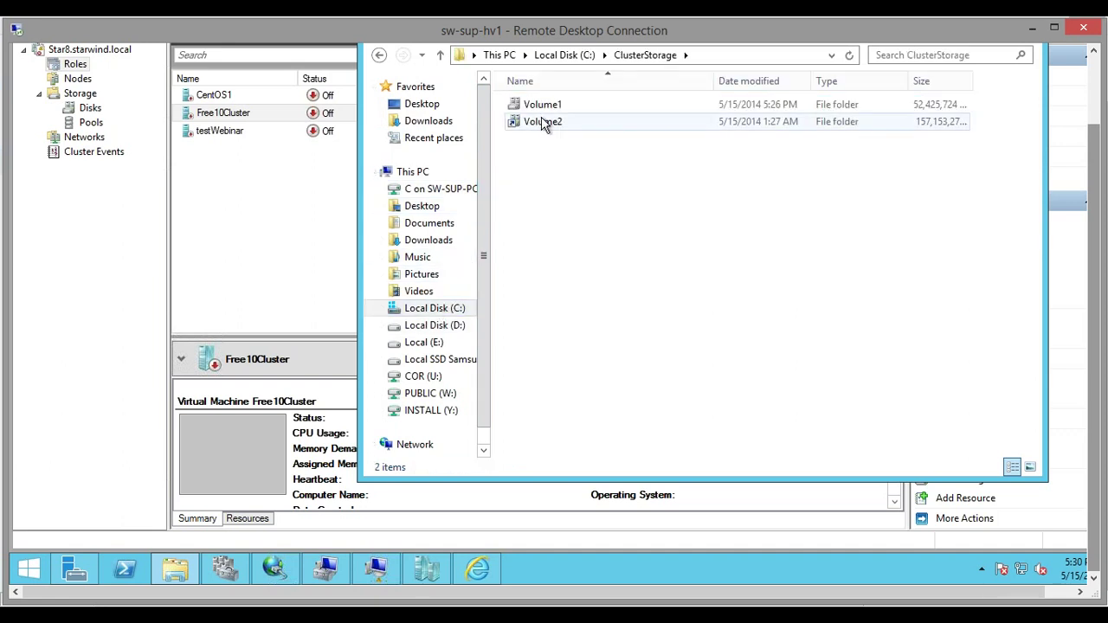
double_click(539, 107)
left_click(378, 55)
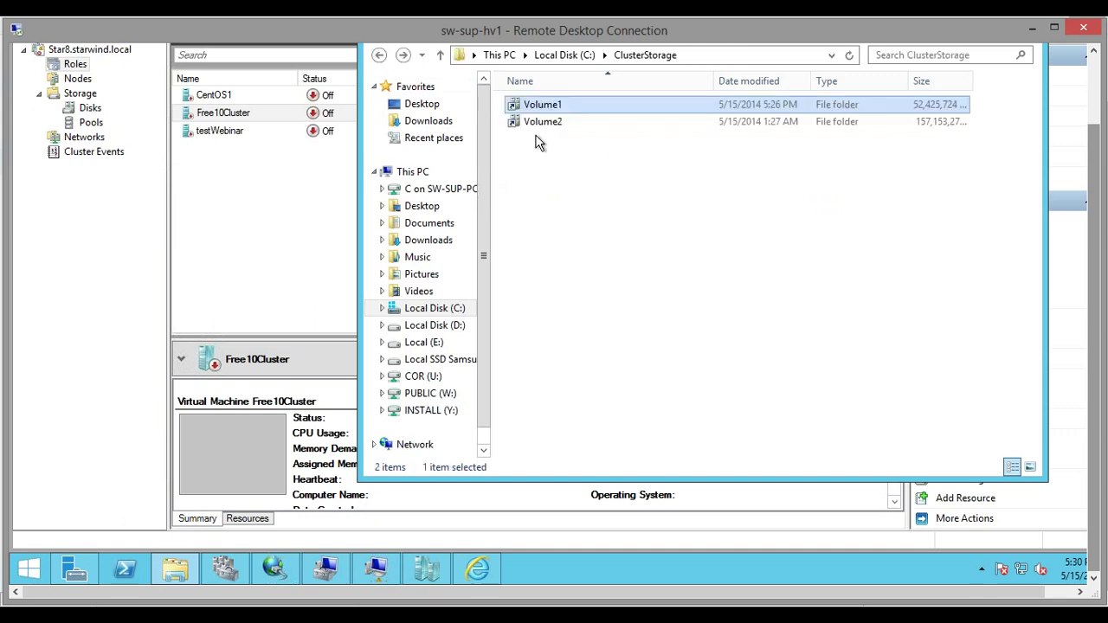
left_click(542, 122)
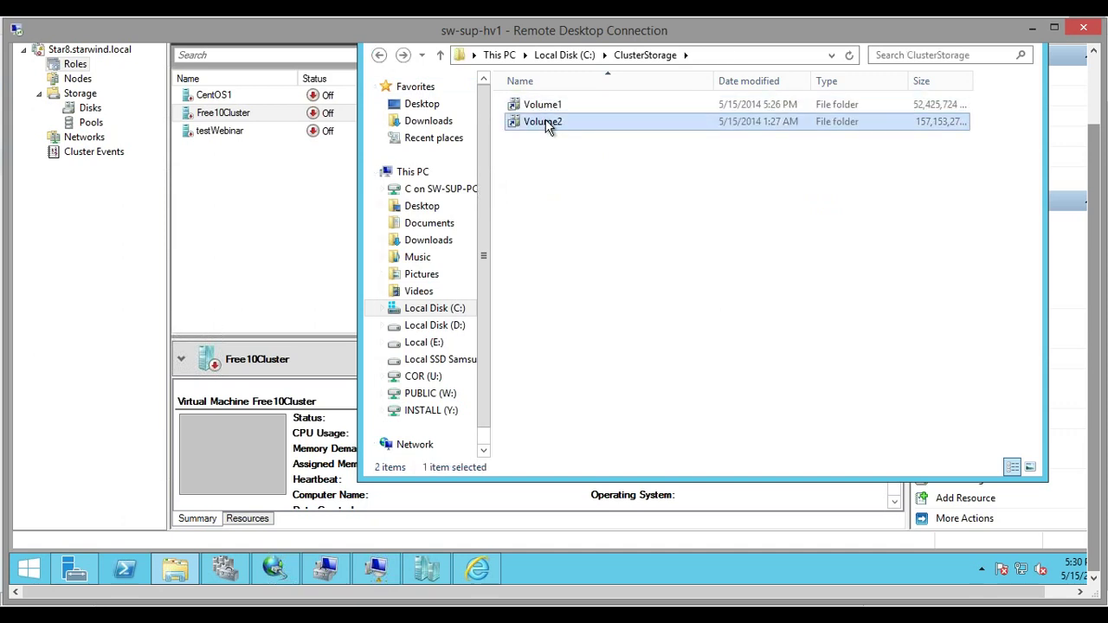
double_click(542, 122)
left_click(379, 55)
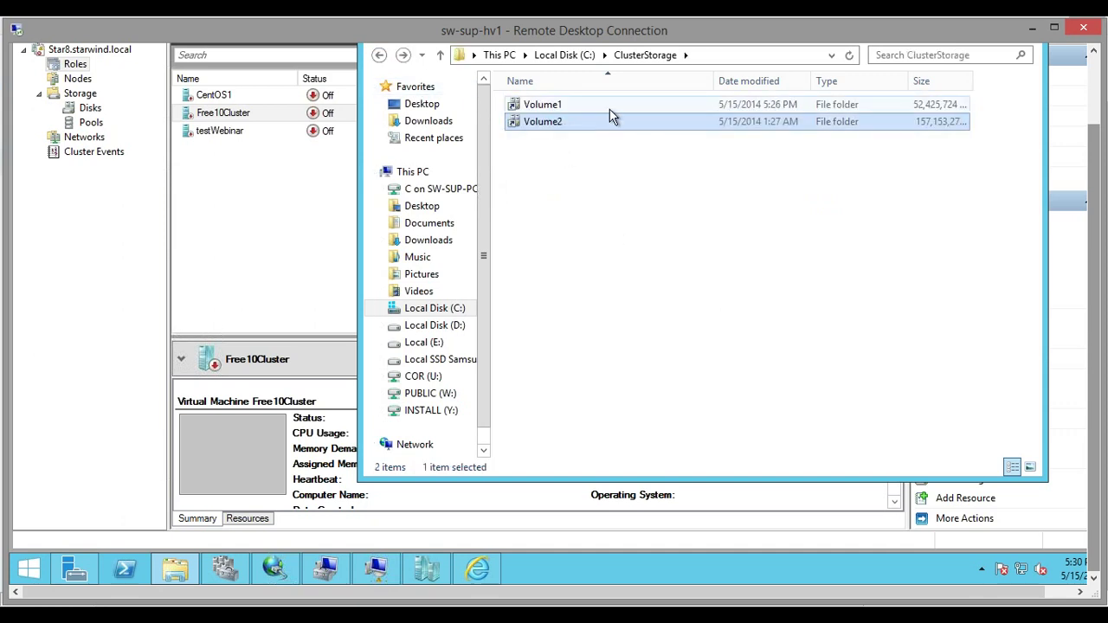
double_click(608, 104)
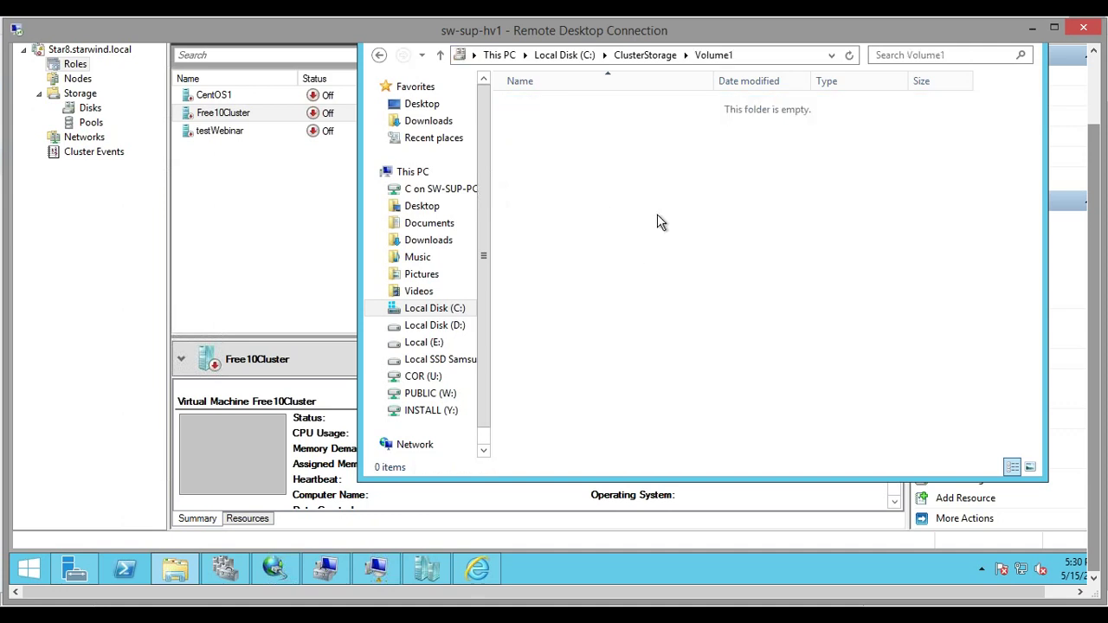
key("ctrl+v")
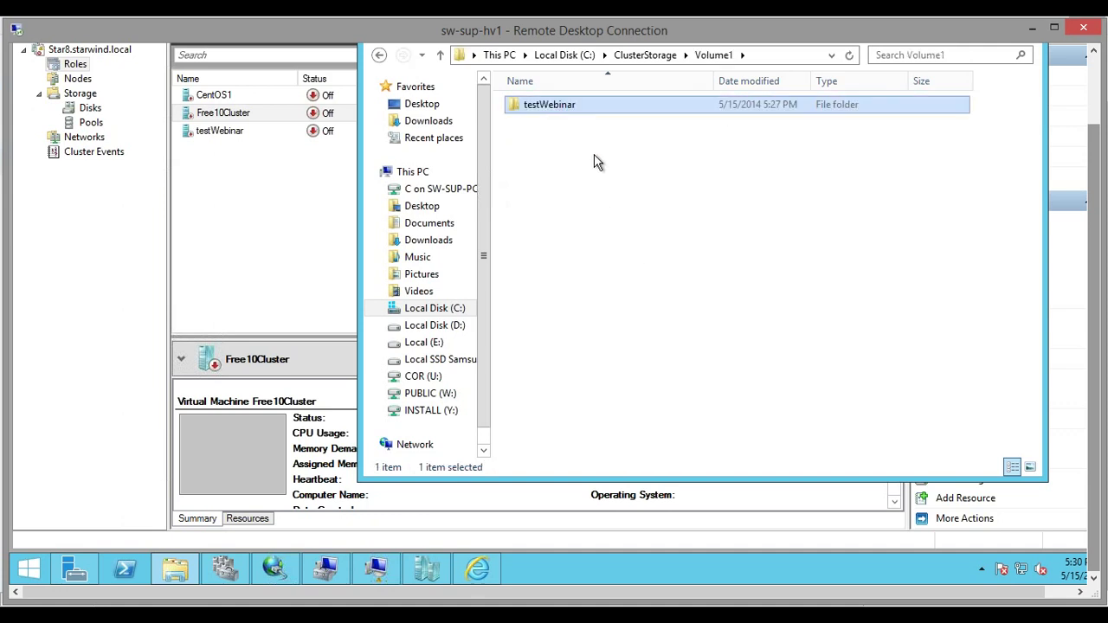
Inspect the Virtual Machines folder inside Volume1\testWebinar, then go back to Local Disk (C:)
double_click(564, 105)
double_click(564, 104)
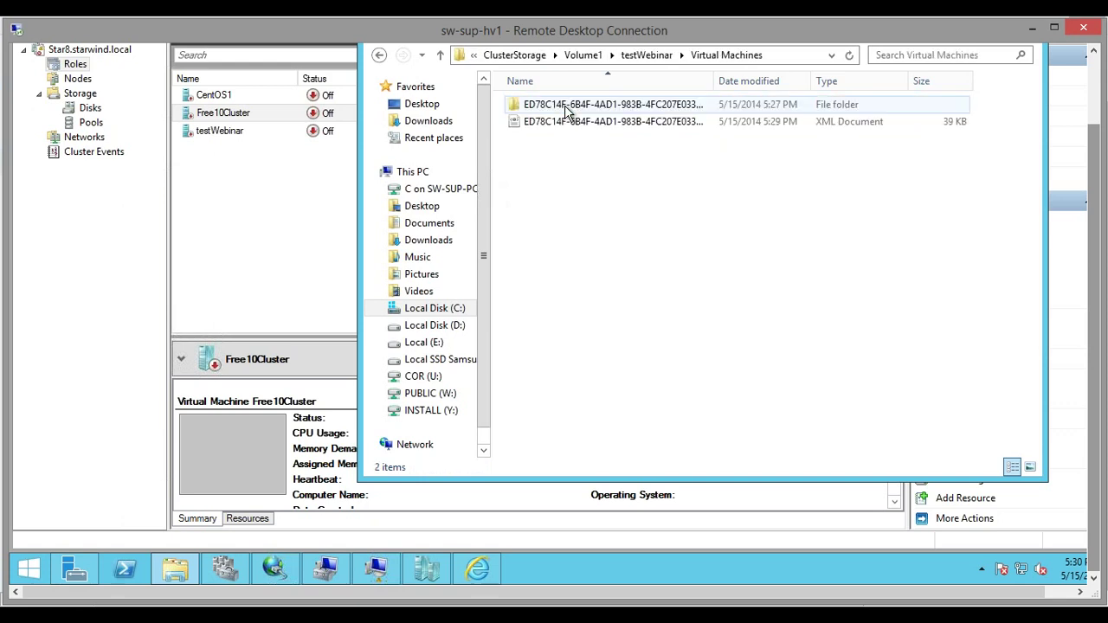
left_click(569, 122)
left_click(511, 105)
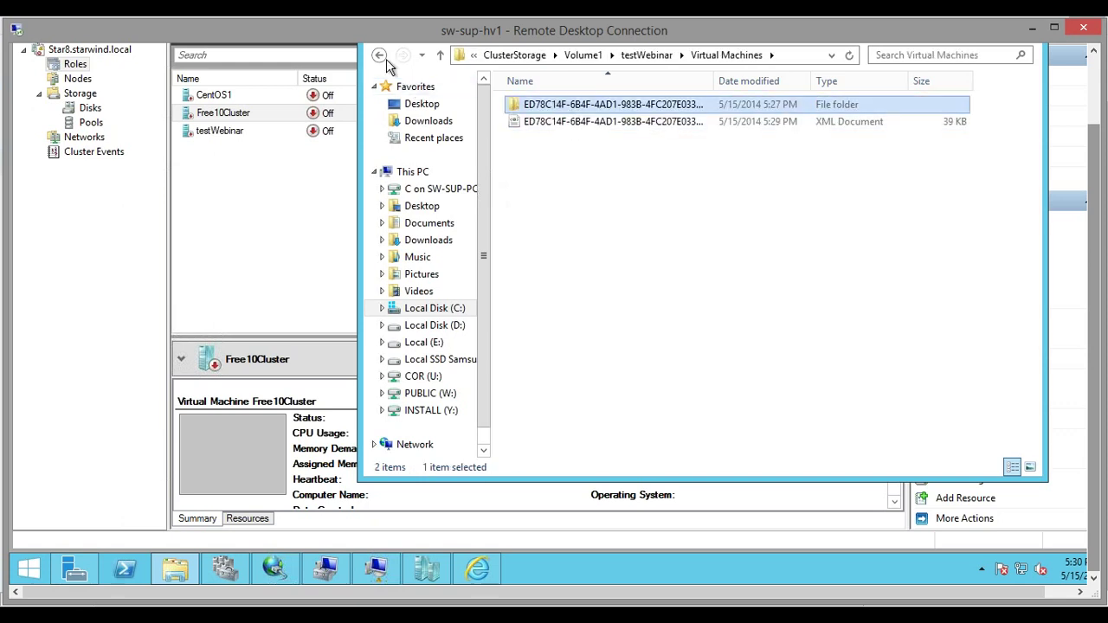
left_click(379, 55)
left_click(379, 55)
left_click(380, 56)
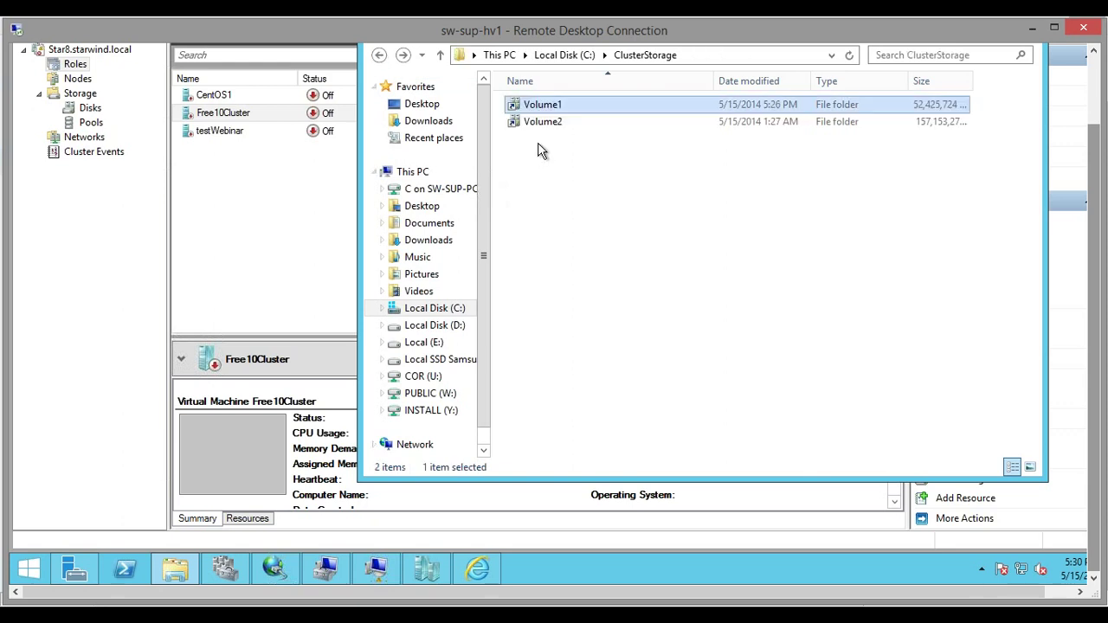
left_click(379, 55)
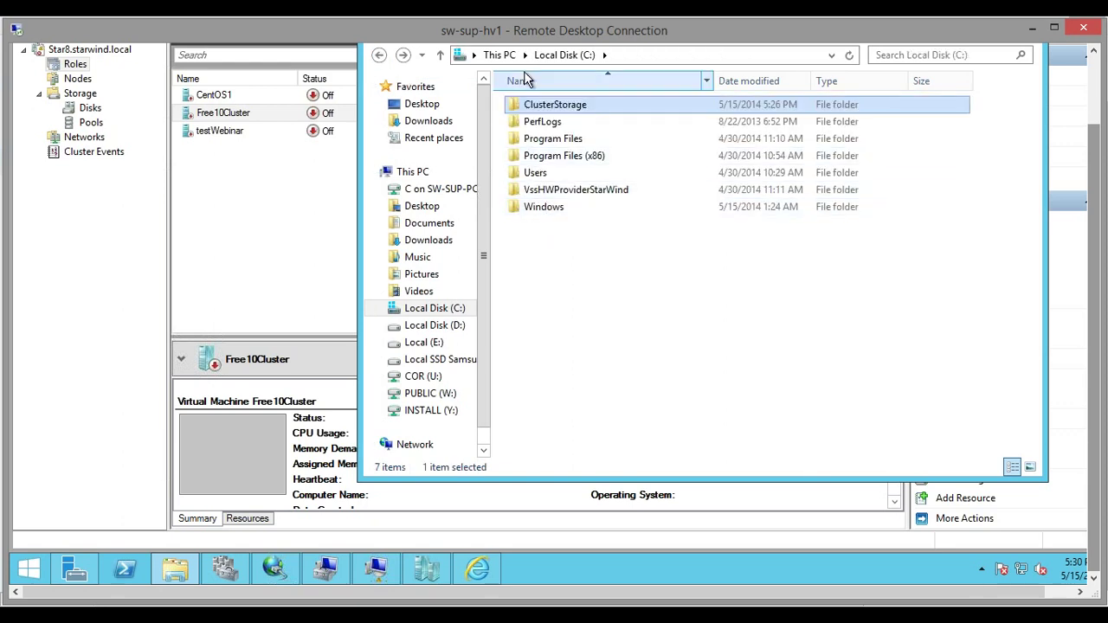
Paste the vhd-2 disk image from Local Disk (D:) into ClusterStorage\Volume1\testWebinar
left_click(434, 326)
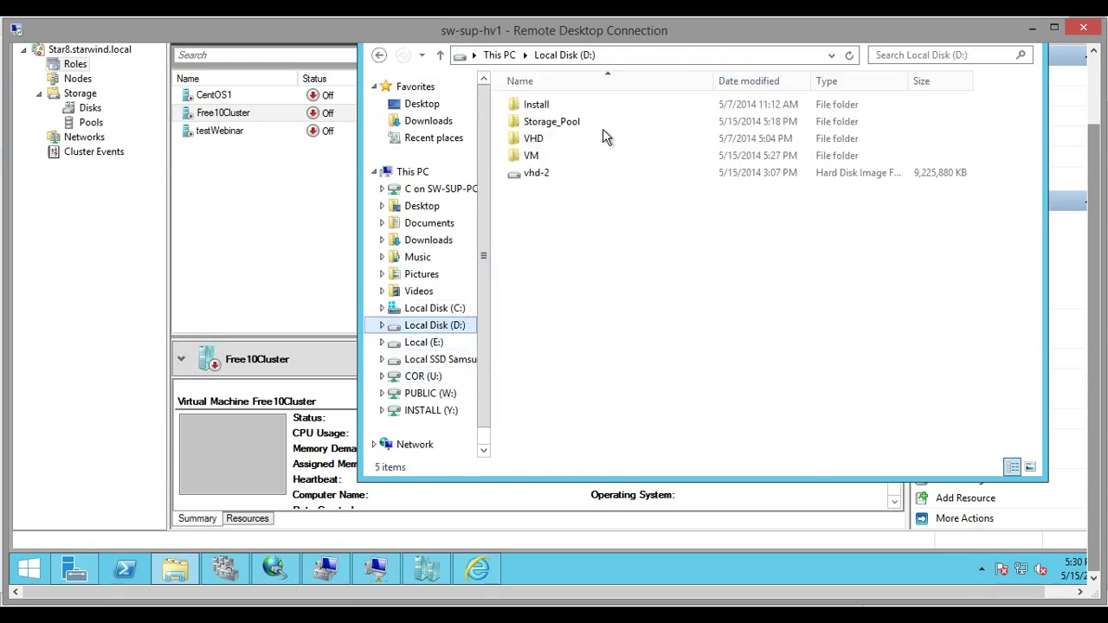
left_click(554, 177)
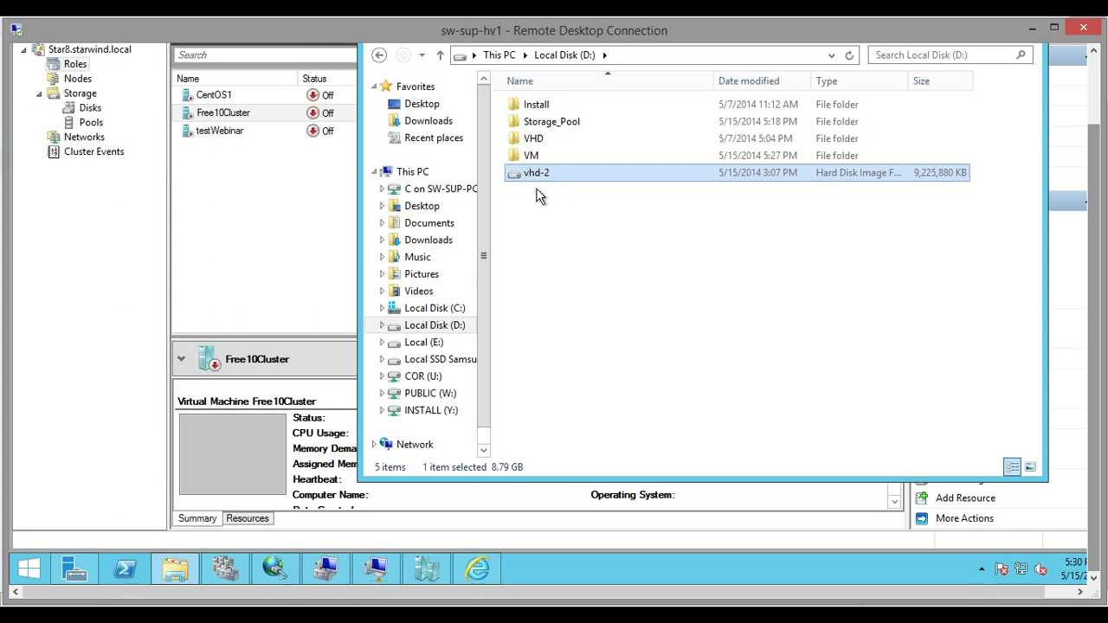
left_click(435, 309)
double_click(564, 112)
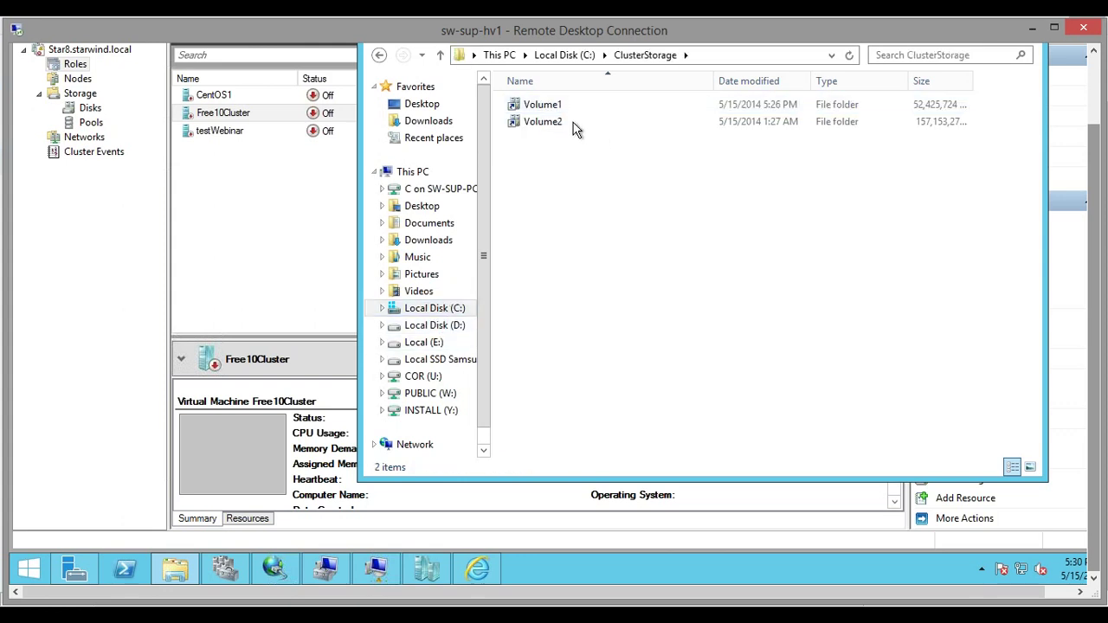
double_click(562, 110)
double_click(563, 106)
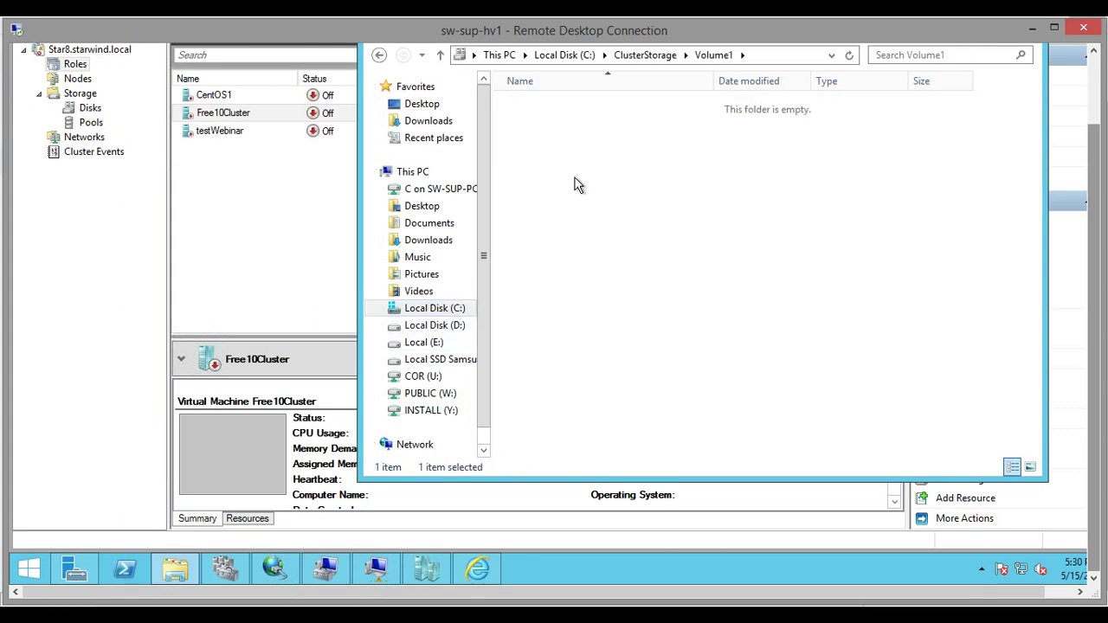
key("ctrl+v")
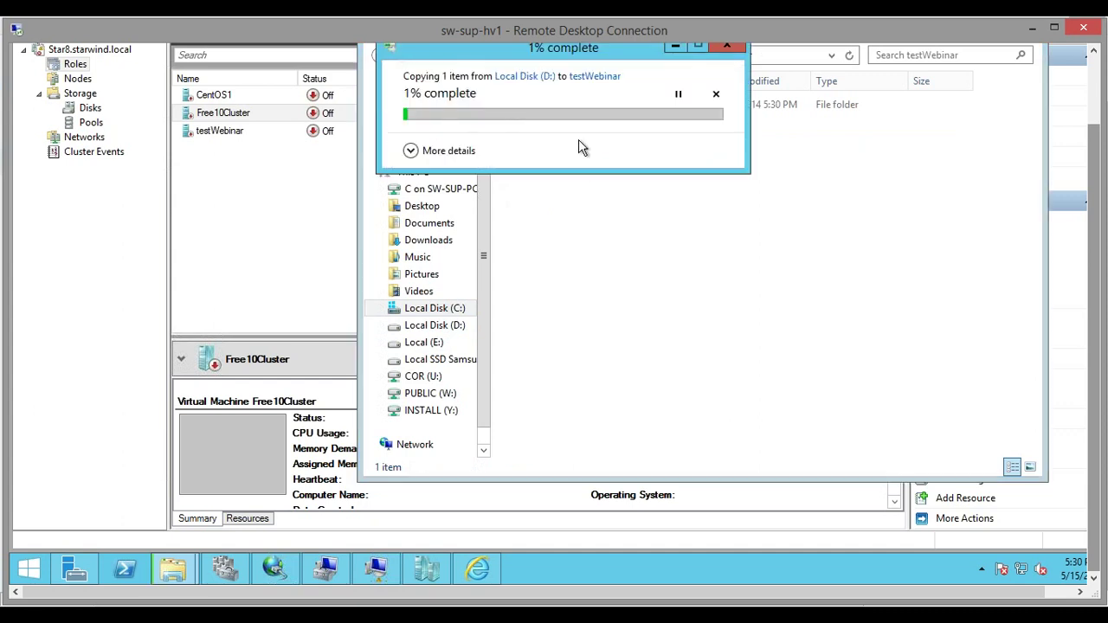
Show the copy's details, minimize it, and confirm vhd-2 (9,225,880 KB) landed in testWebinar
left_click(412, 151)
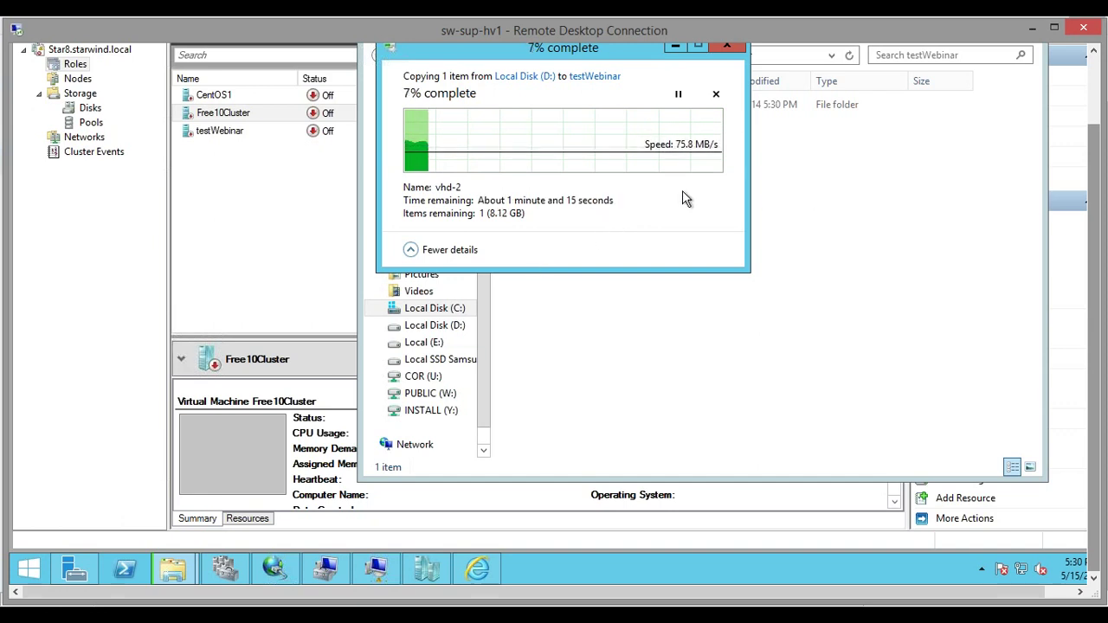
left_click(676, 46)
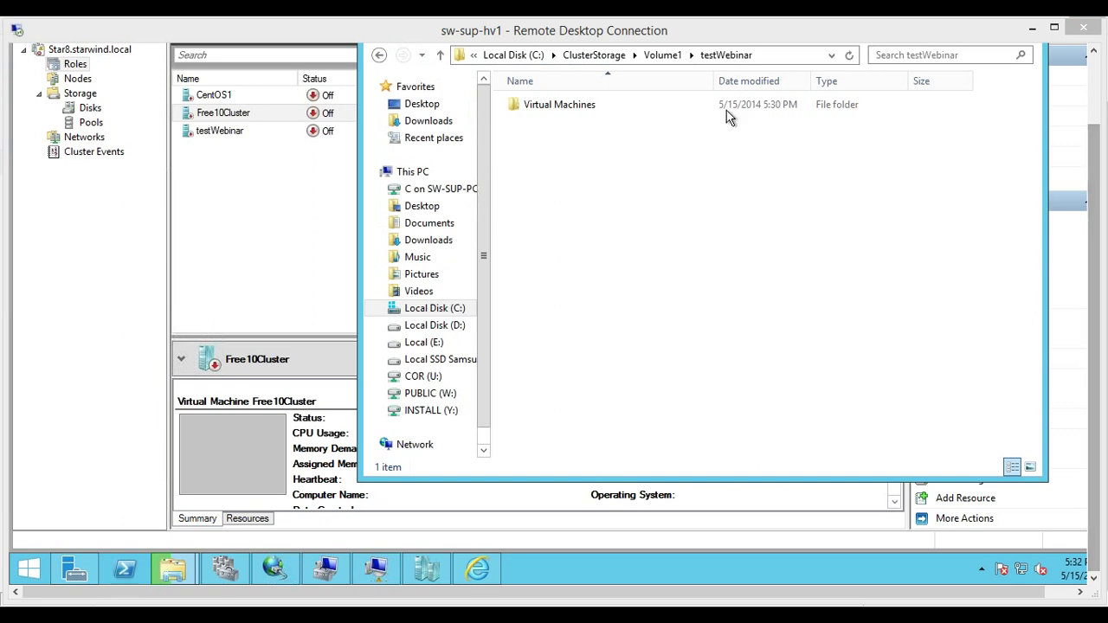
left_click(564, 111)
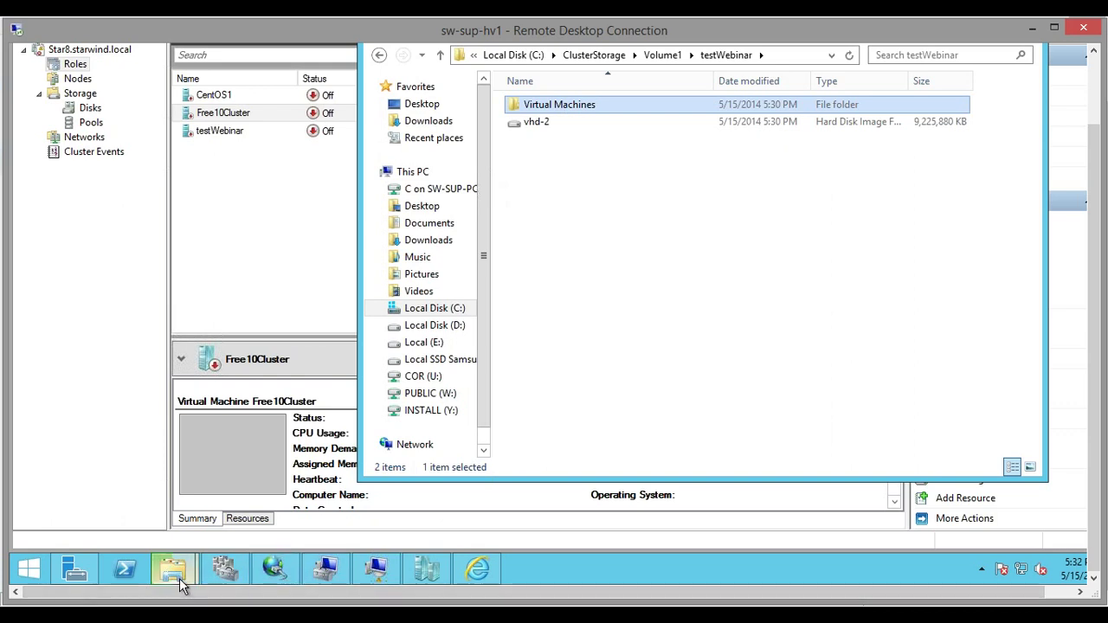
mouse_move(182, 585)
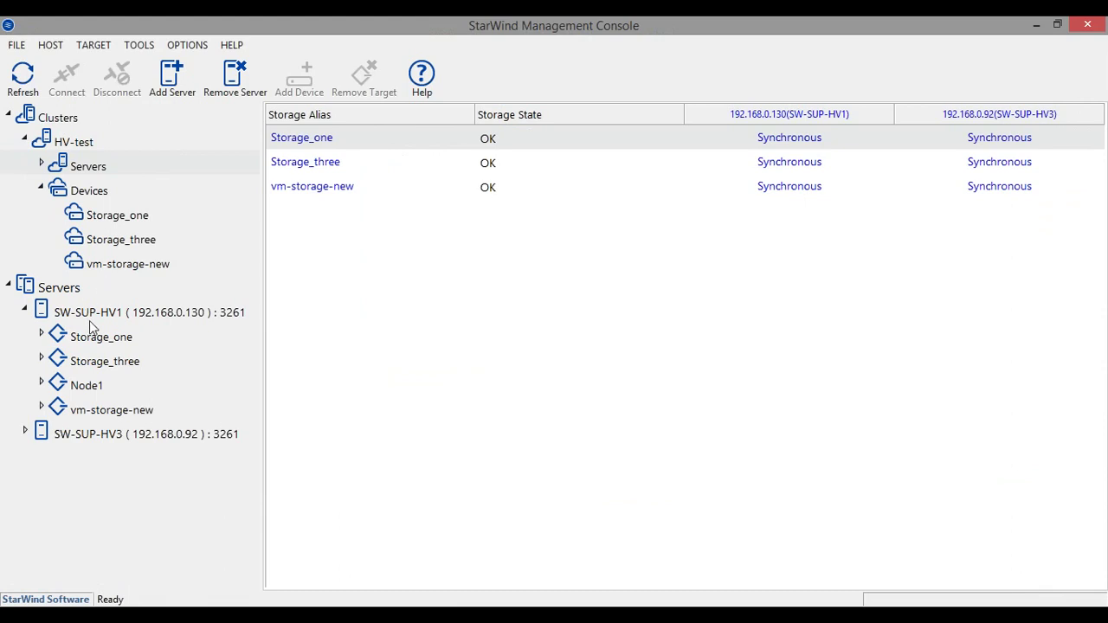
Show the SW-SUP-HV1 server's General tab, moving from its Storage_one device
left_click(196, 322)
left_click(105, 316)
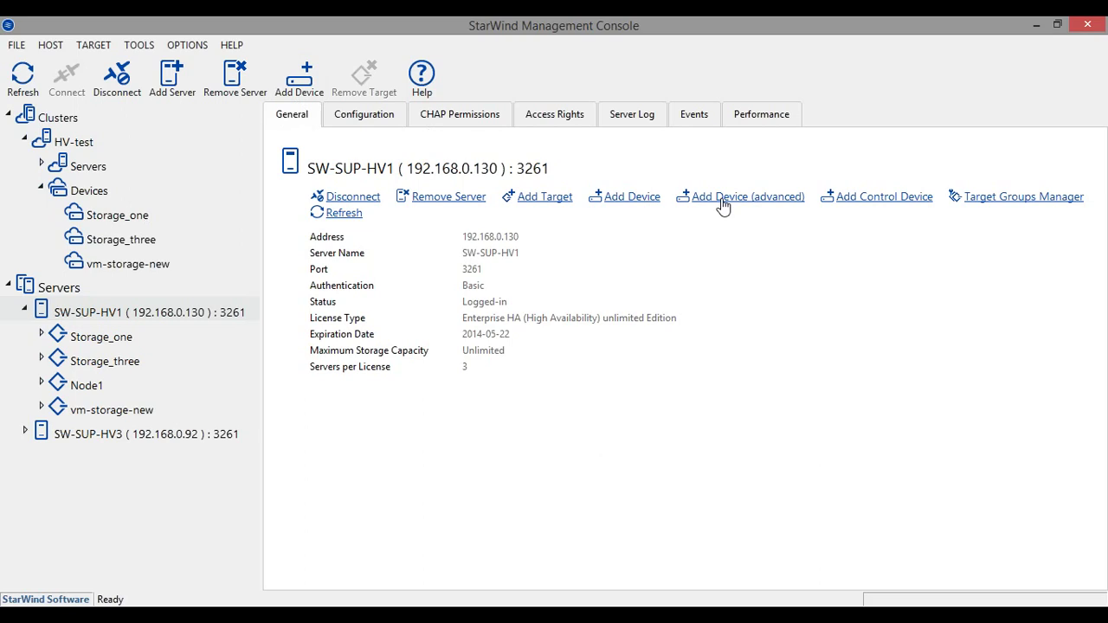
Start an advanced Hard Disk > Virtual Disk device sized 40 GB
left_click(723, 205)
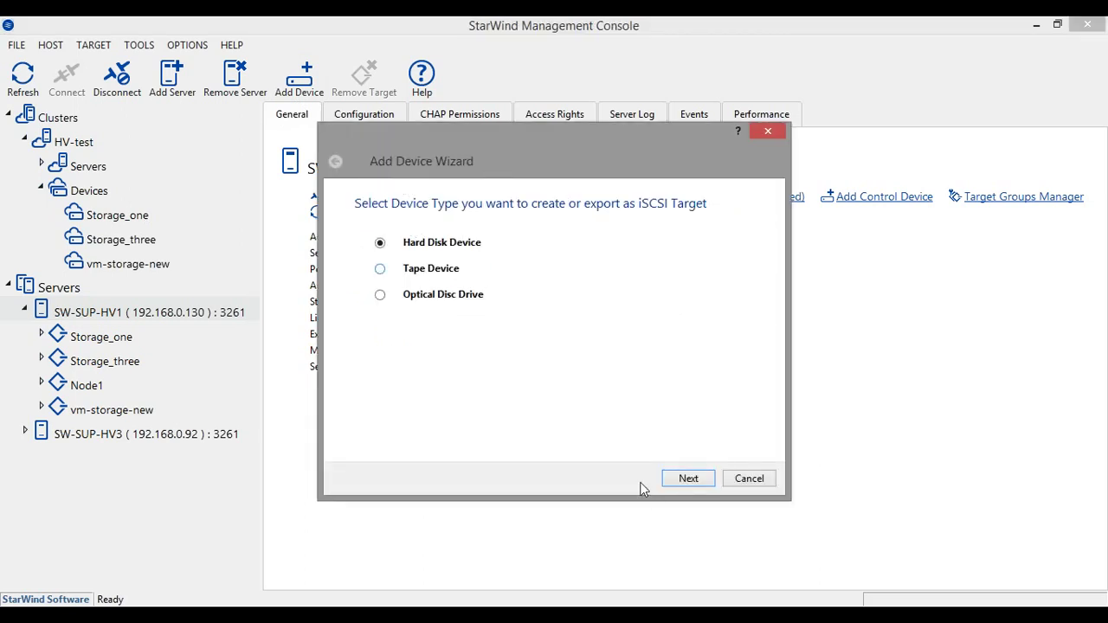
left_click(680, 476)
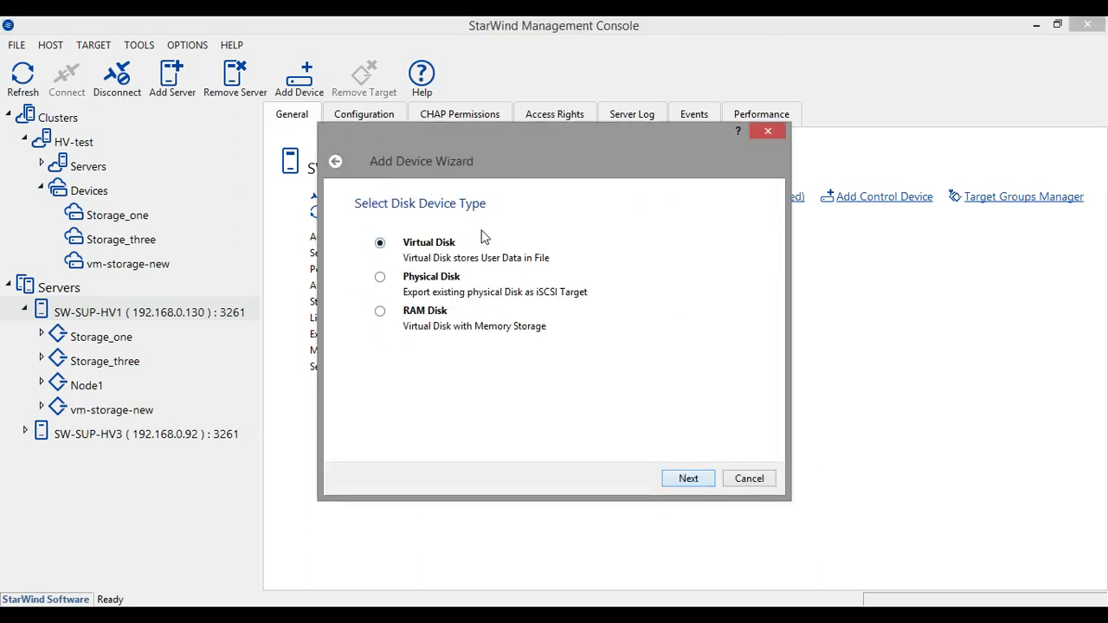
left_click(685, 480)
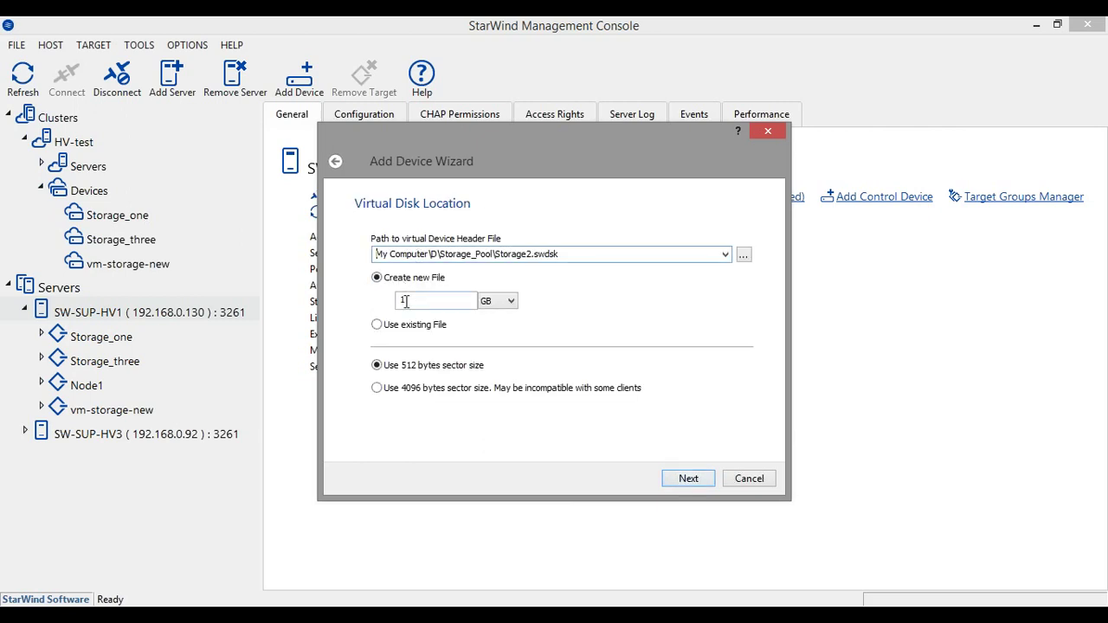
double_click(402, 301)
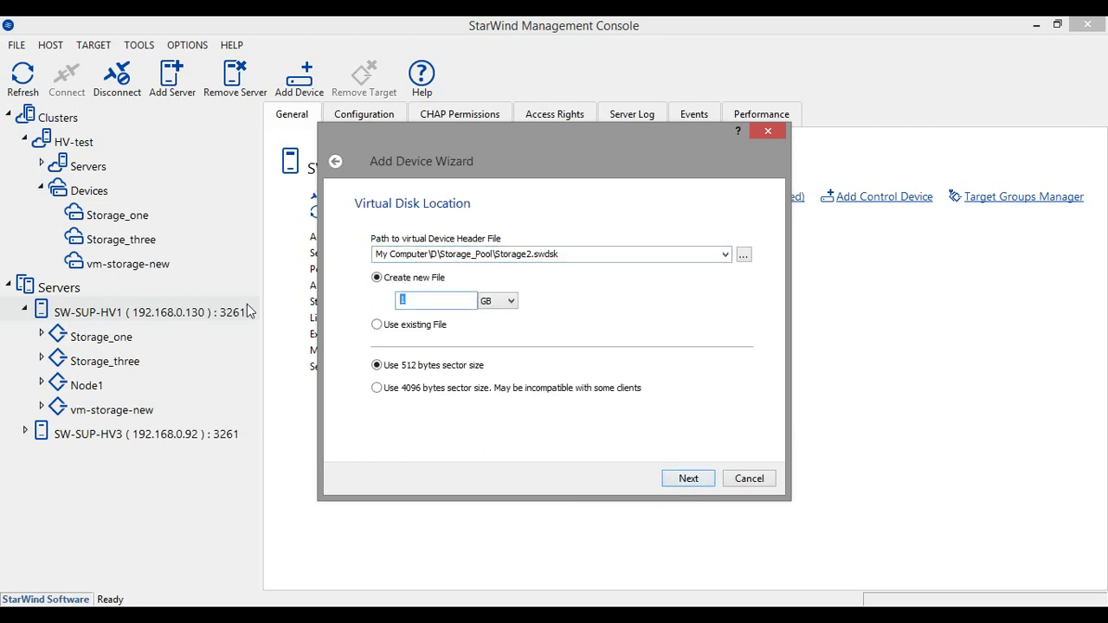
type("40")
left_click(687, 482)
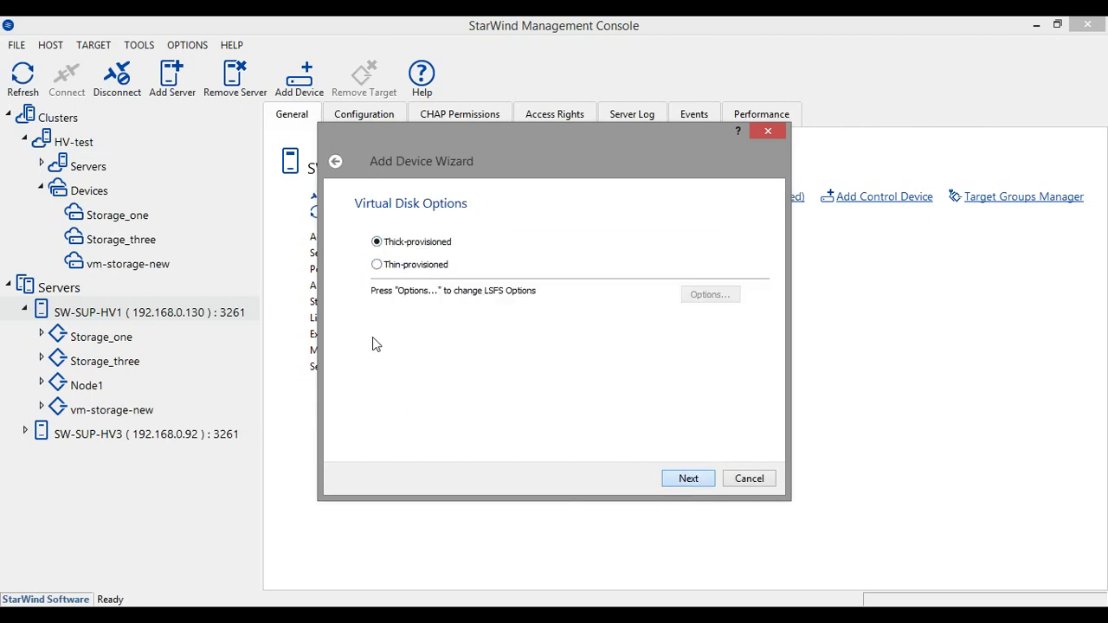
Make the virtual disk thin-provisioned with LSFS deduplication left off
left_click(394, 265)
left_click(723, 296)
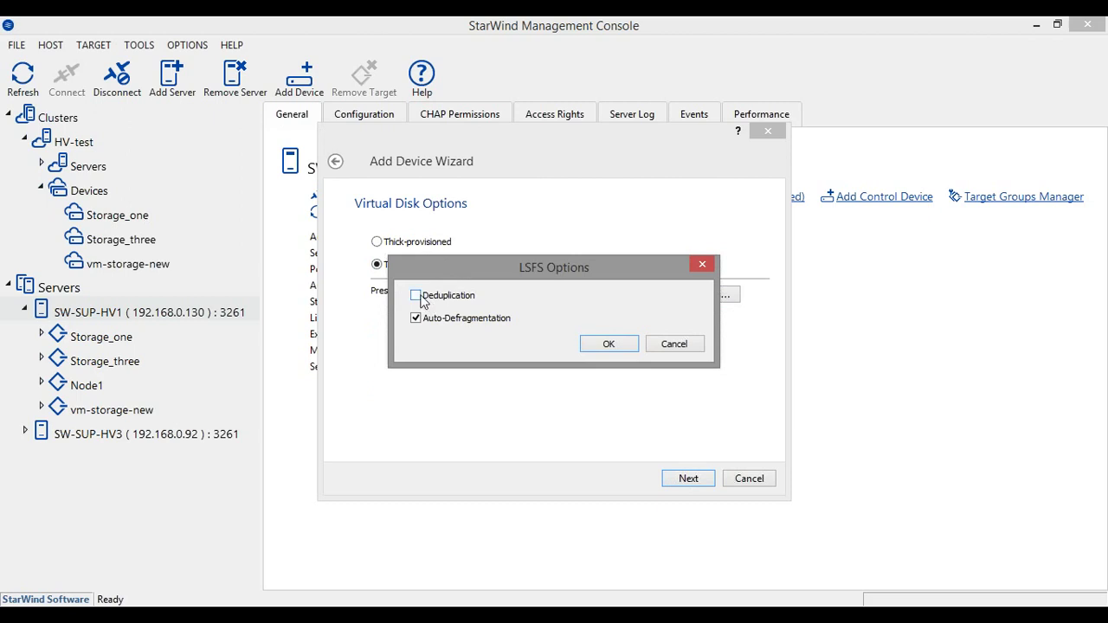
left_click(606, 344)
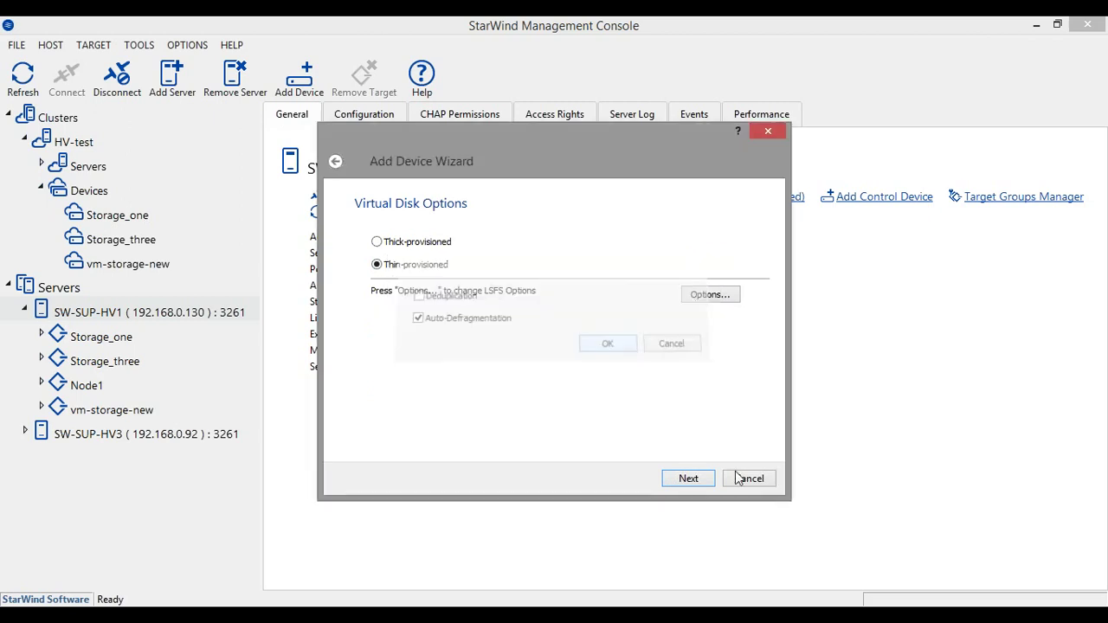
left_click(688, 479)
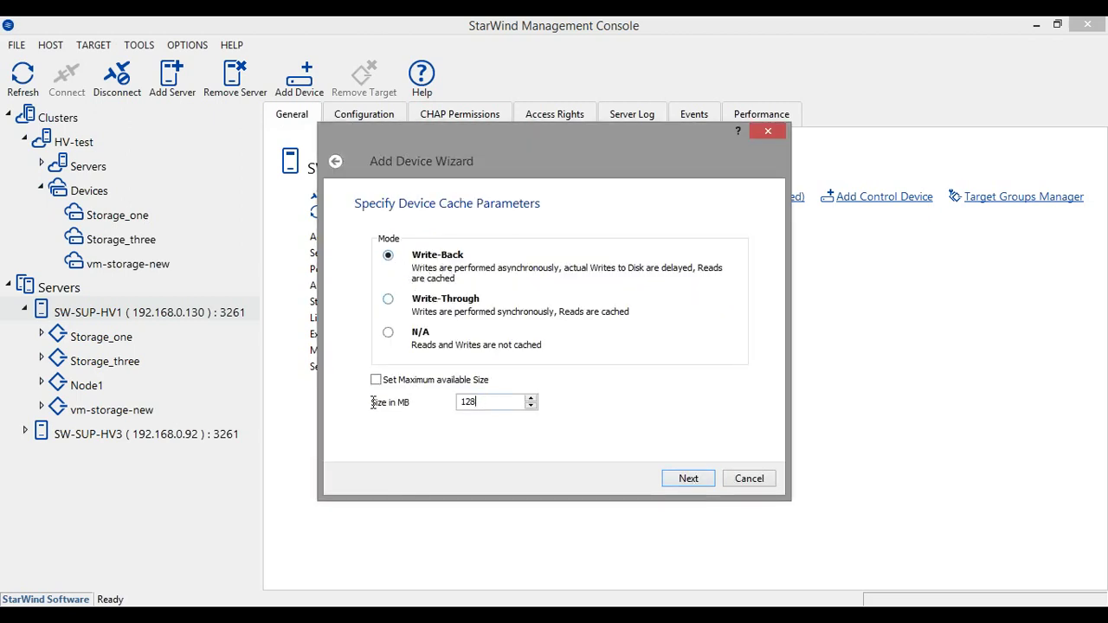
Give the device a 256 MB write-back cache and a write-through L2 cache
key("ctrl+a")
type("256")
left_click(683, 482)
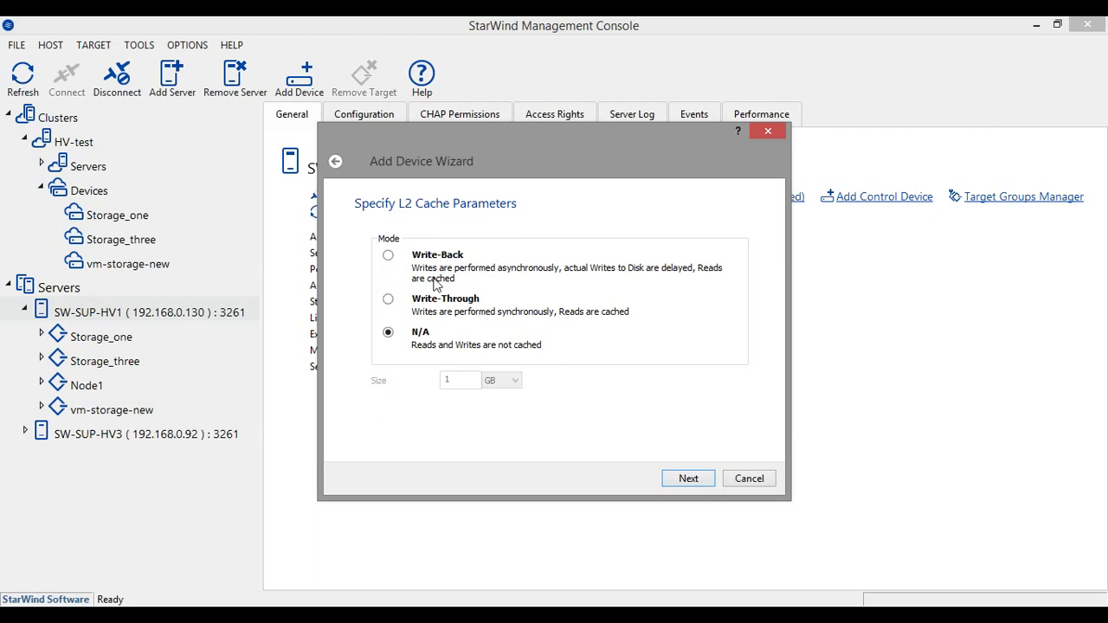
left_click(388, 300)
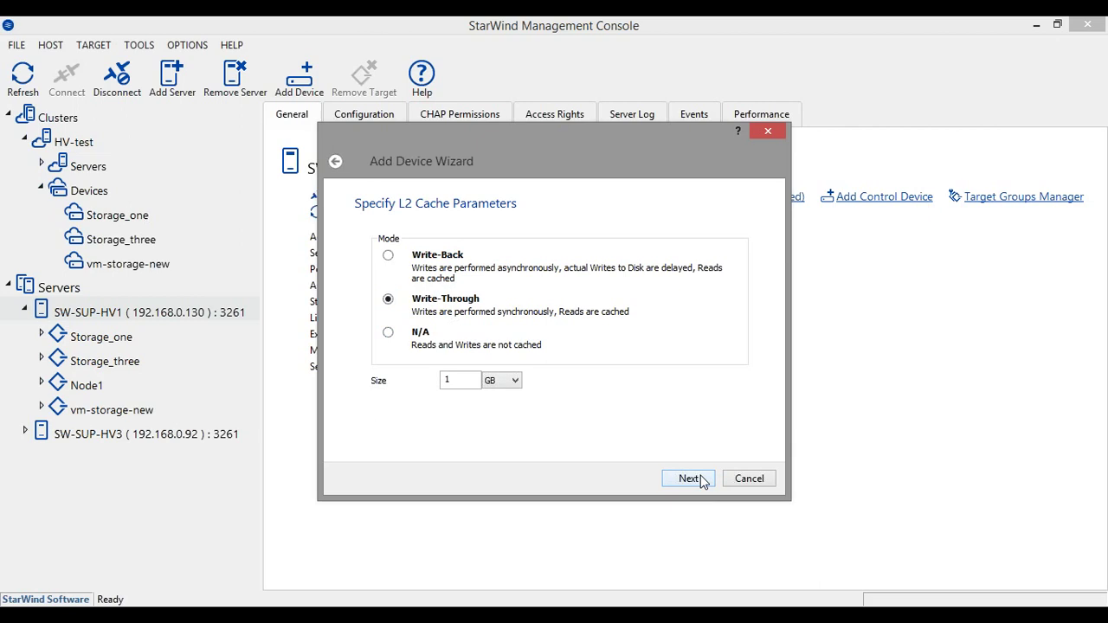
Try the L2 cache file on drive F, hit the disk-space error, and return to L2 cache settings
left_click(701, 480)
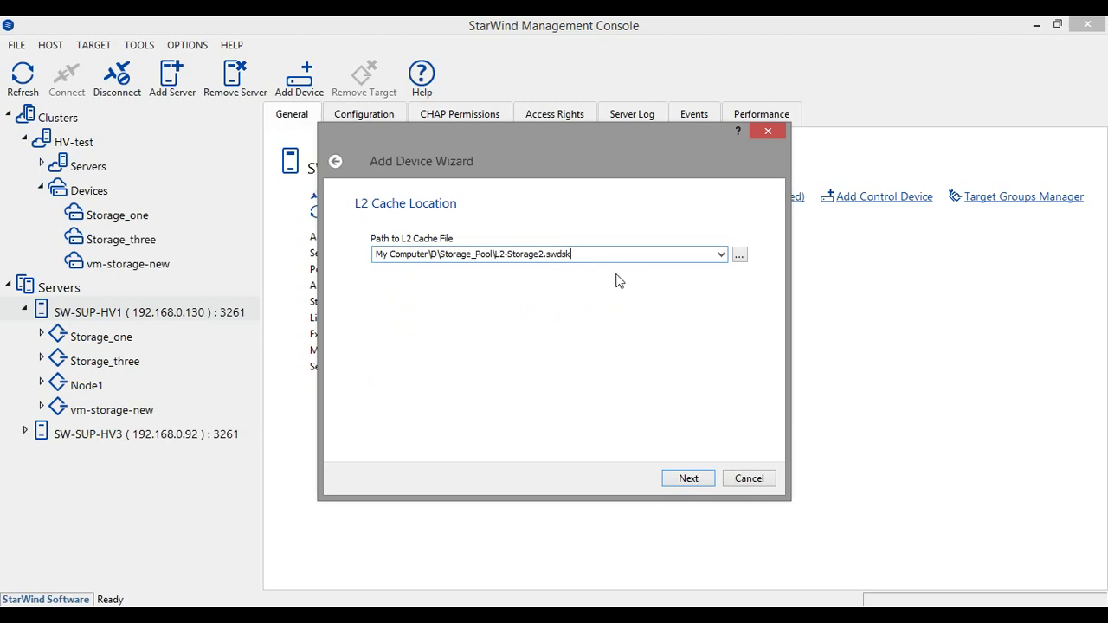
left_click(433, 254)
key("BackSpace")
type("F")
left_click(430, 254)
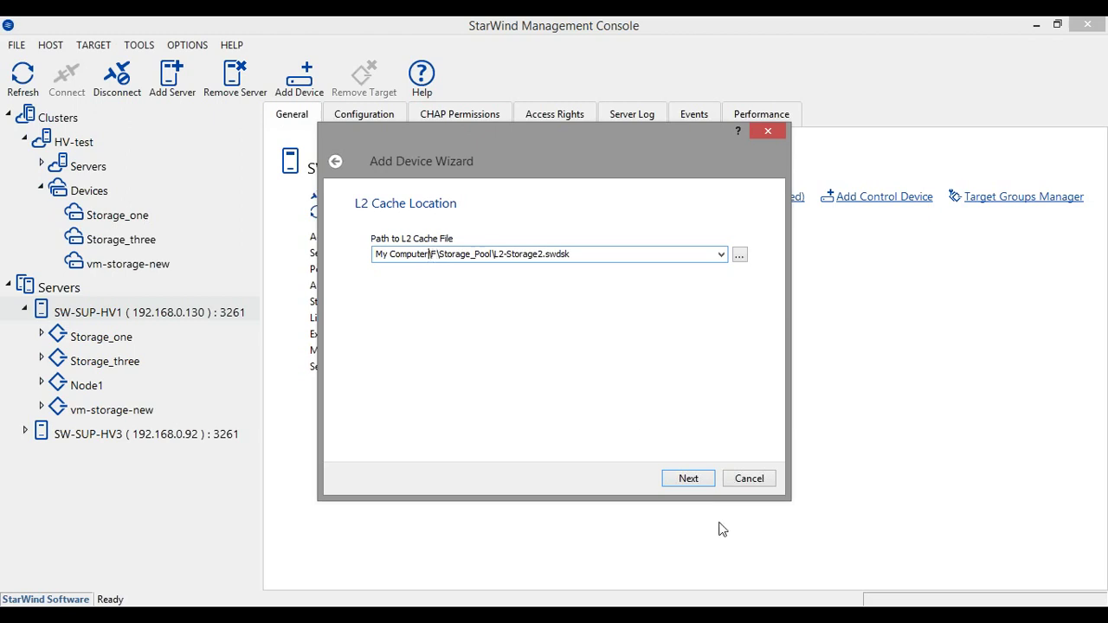
left_click(686, 479)
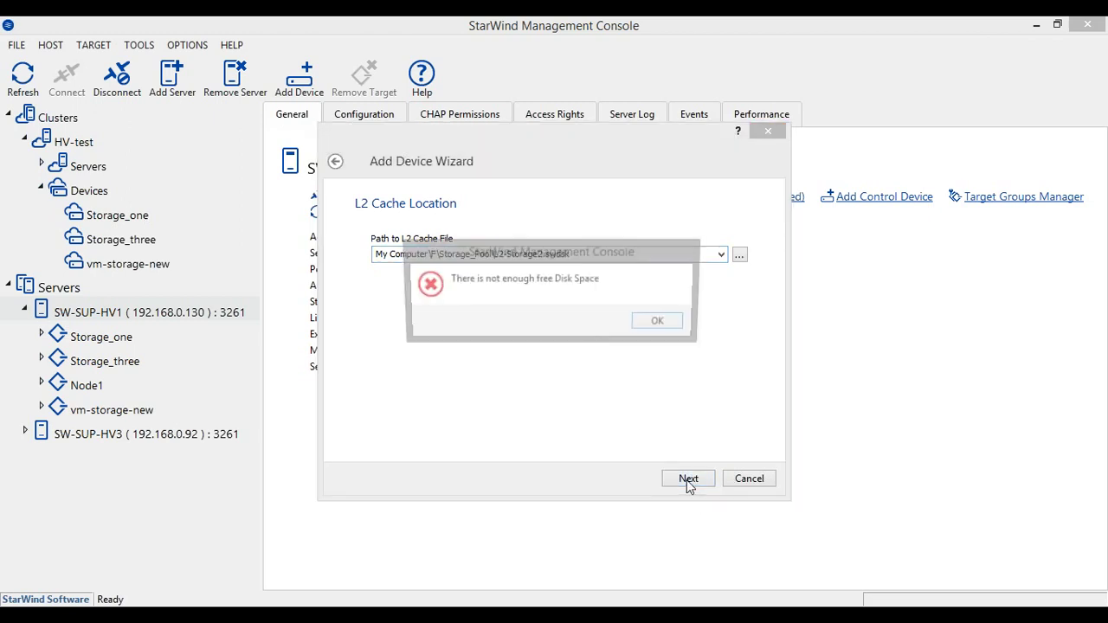
left_click(653, 322)
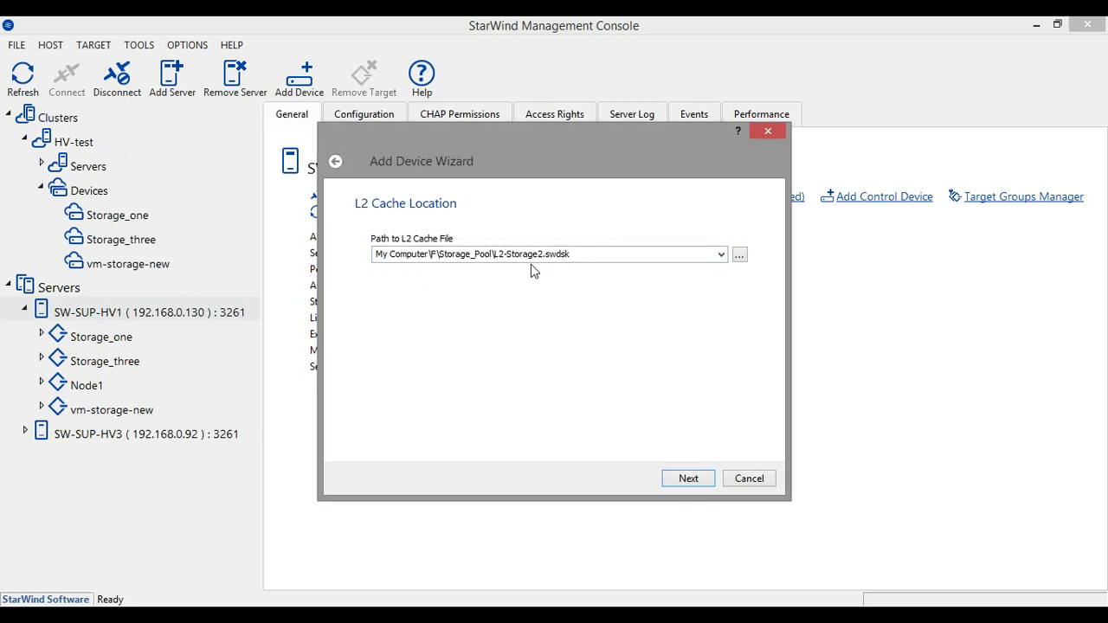
left_click(336, 164)
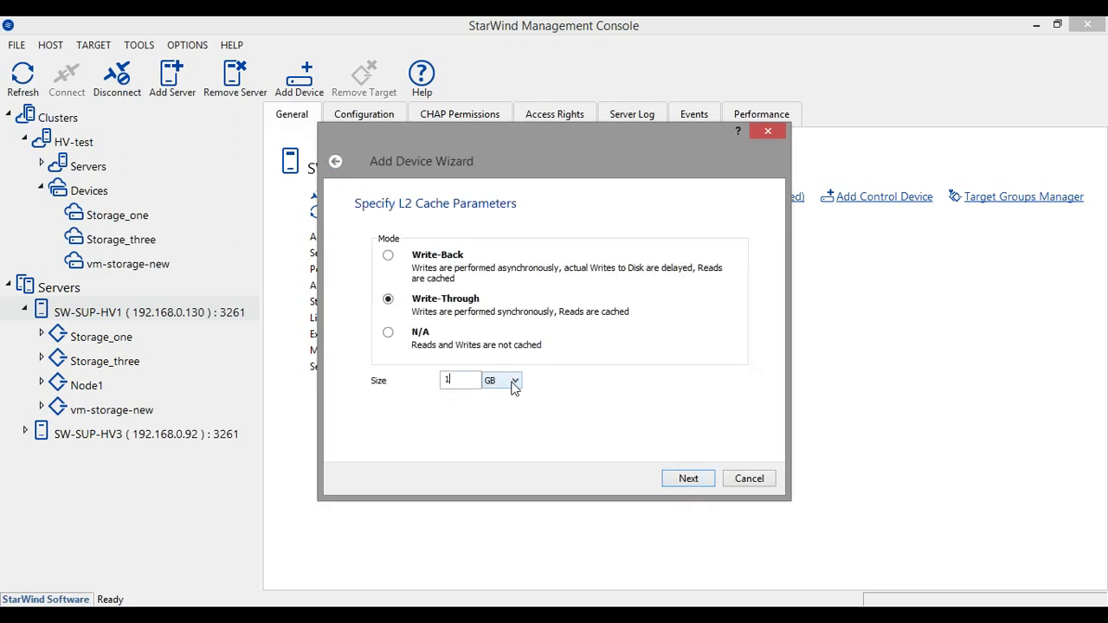
left_click(464, 382)
On sw-sup-hv1, check the L2-Storage1.swdsk file size on F: and Local Disk (D:) free space
mouse_move(242, 602)
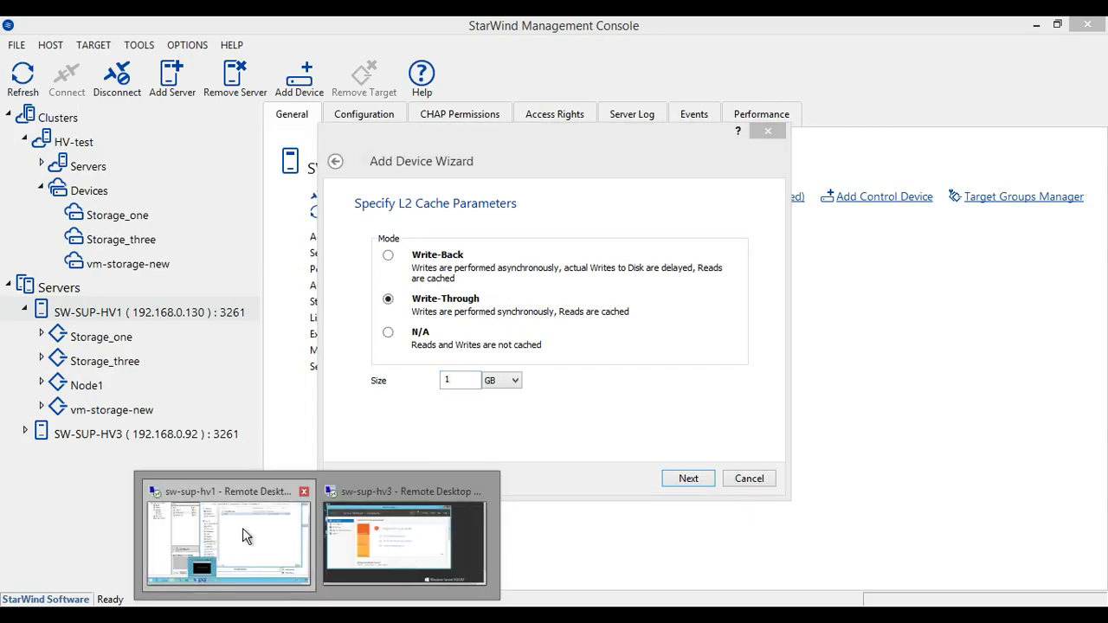
left_click(242, 528)
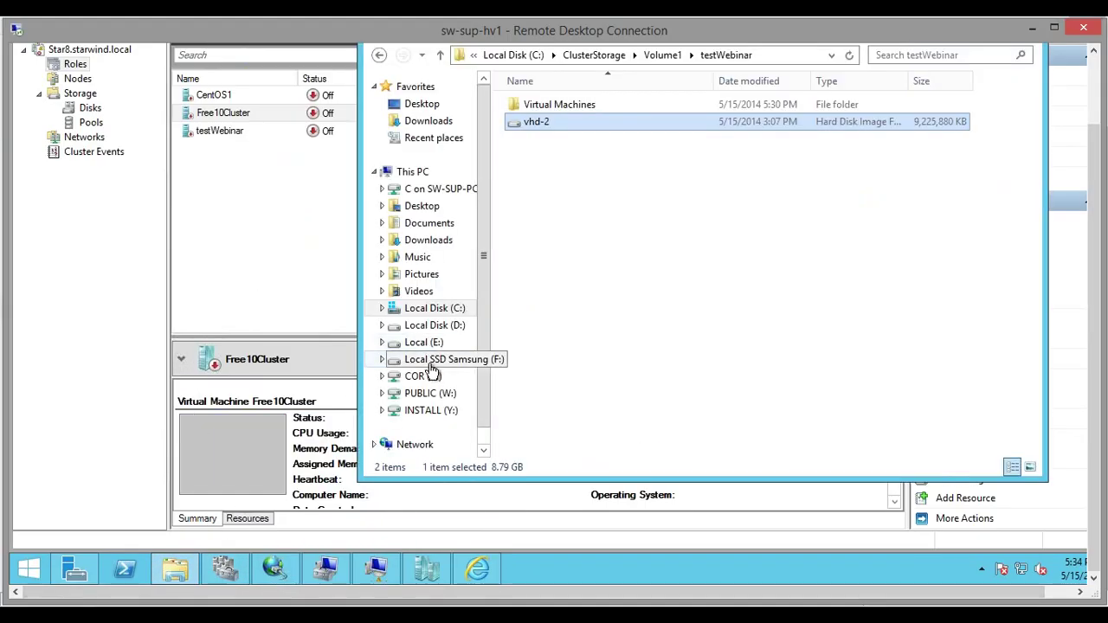
left_click(428, 360)
left_click(563, 122)
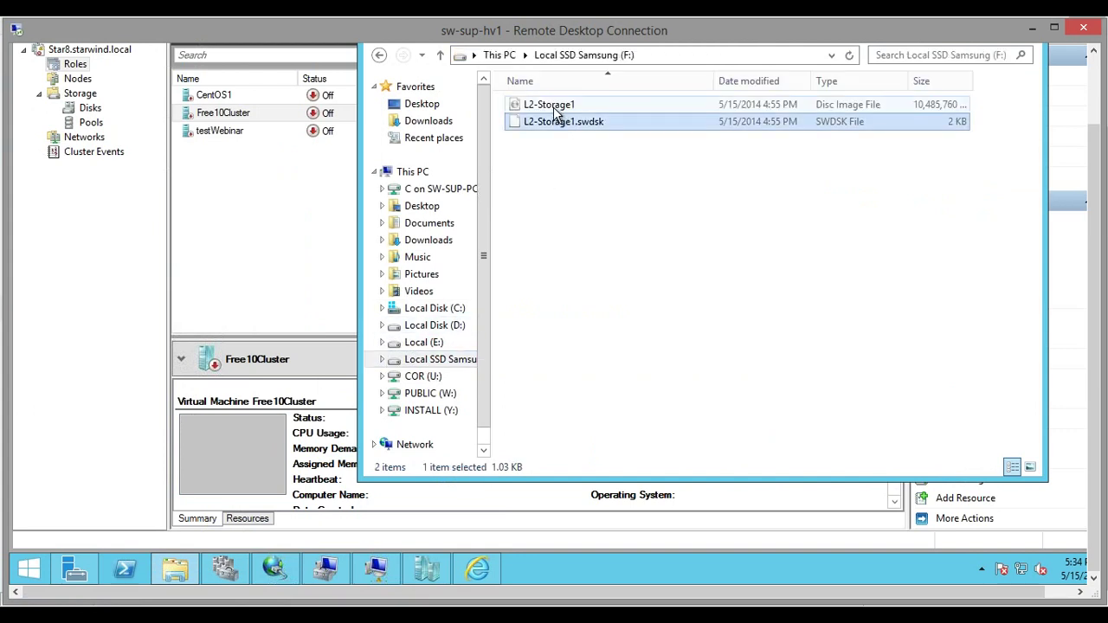
left_click(537, 104)
left_click(563, 121)
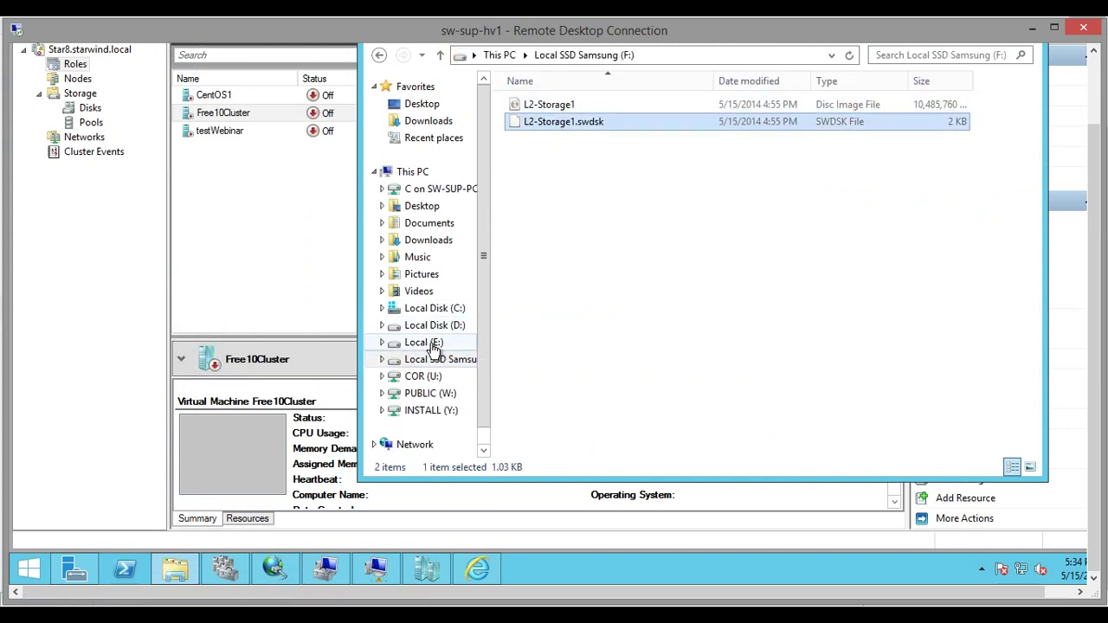
left_click(430, 329)
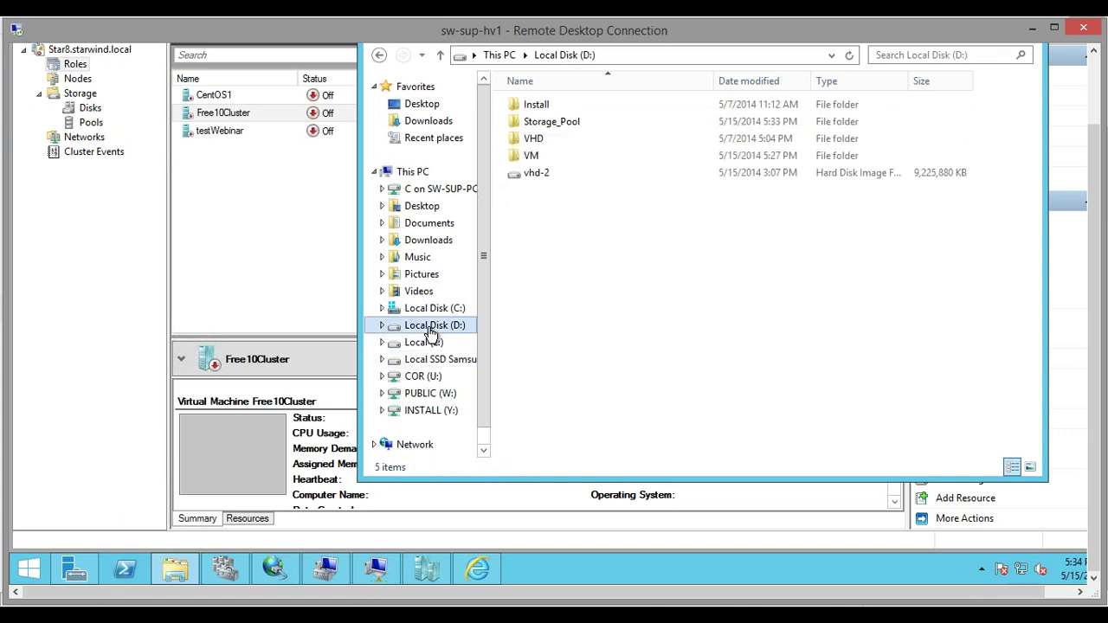
right_click(430, 332)
left_click(459, 314)
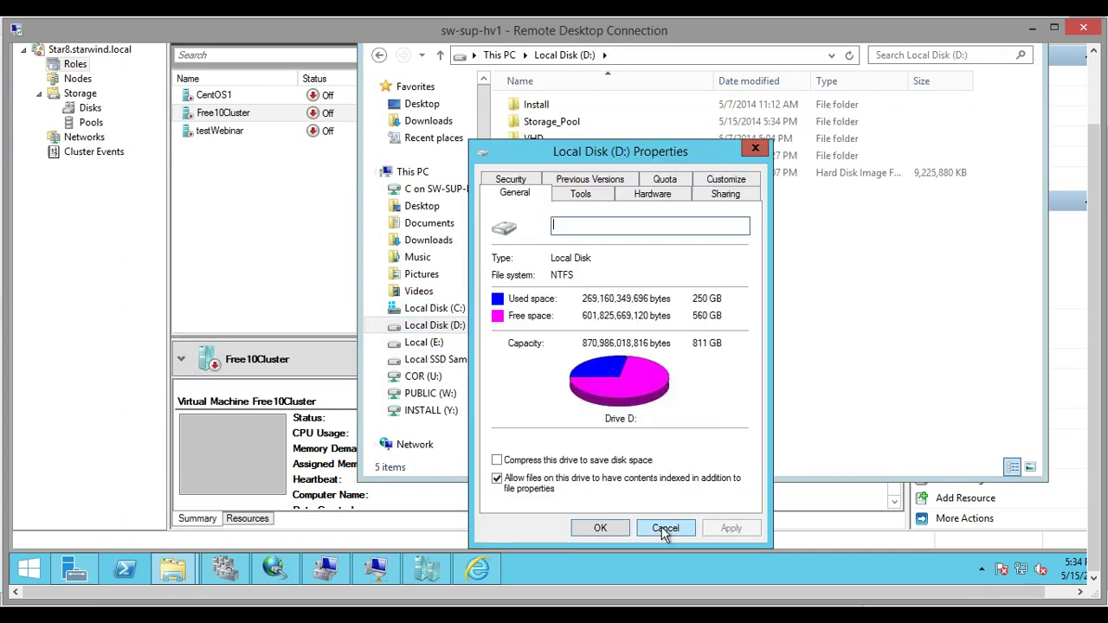
left_click(665, 528)
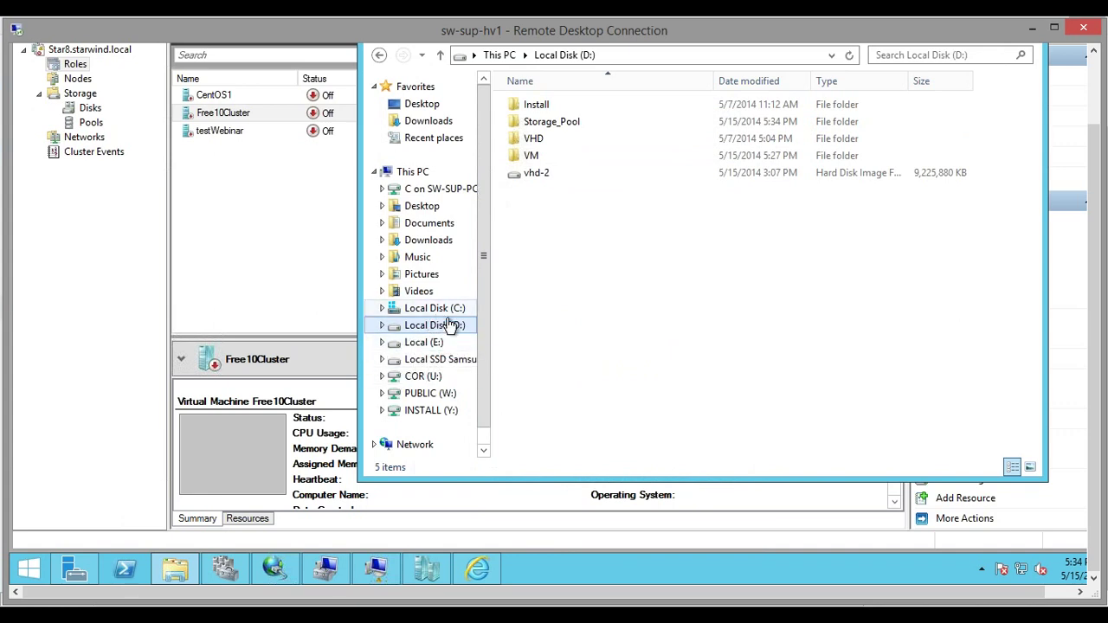
Back in the Add Device Wizard, set the L2 cache size to 512 MB
left_click(555, 502)
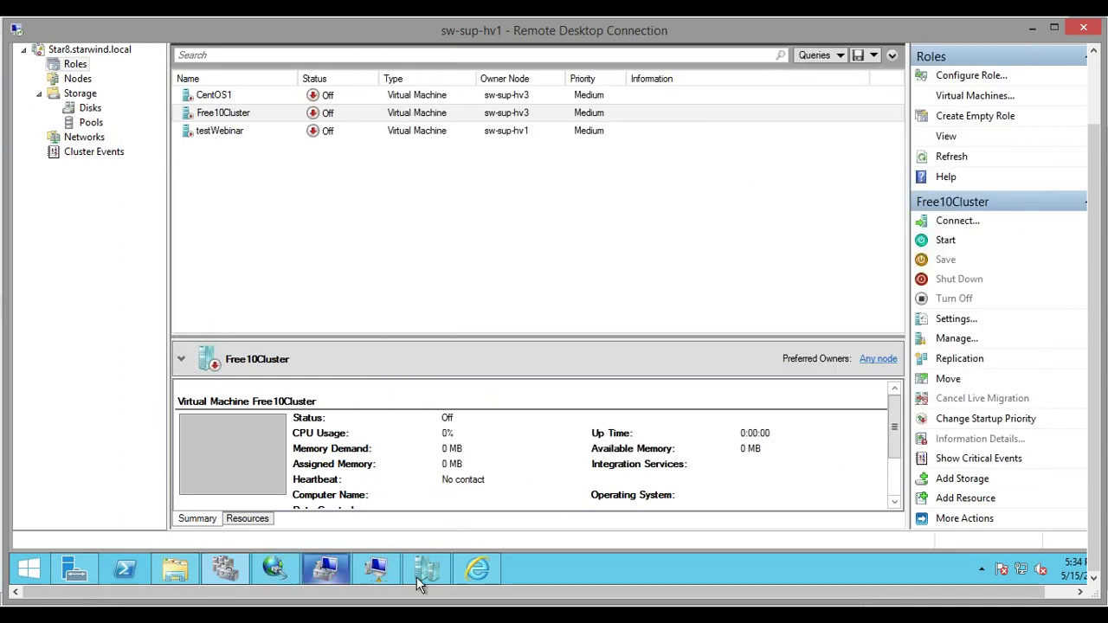
mouse_move(376, 568)
left_click(438, 529)
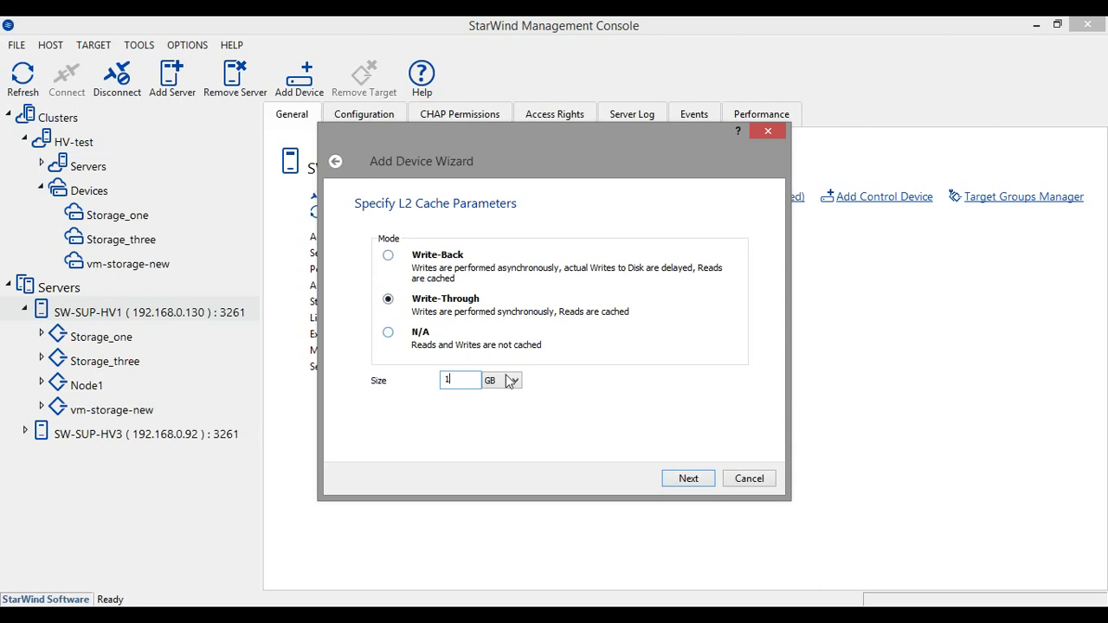
left_click(338, 164)
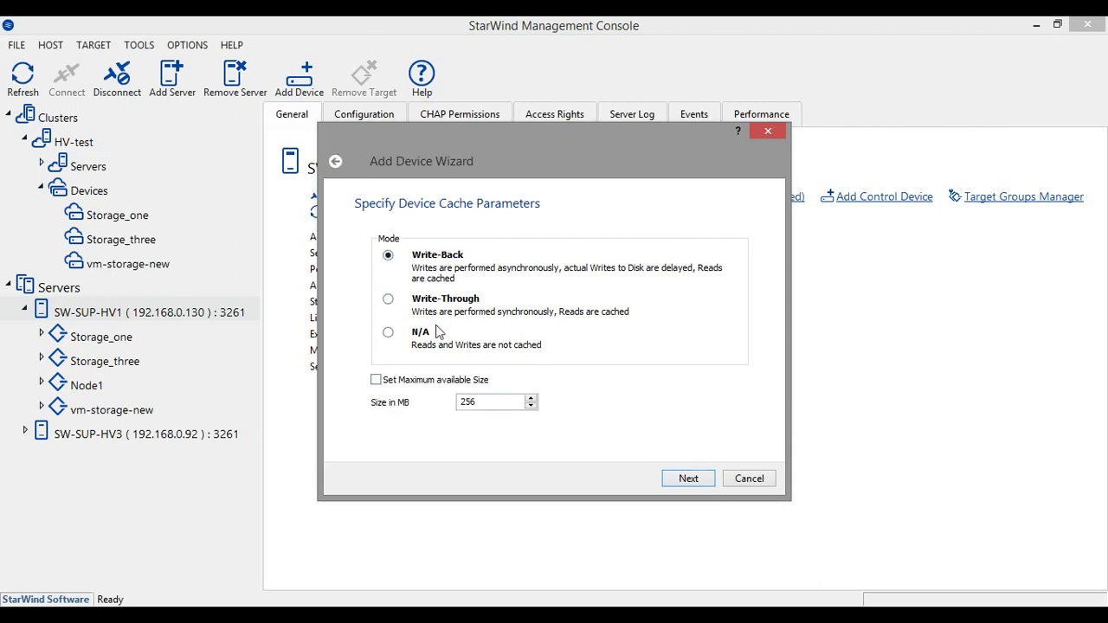
left_click(689, 477)
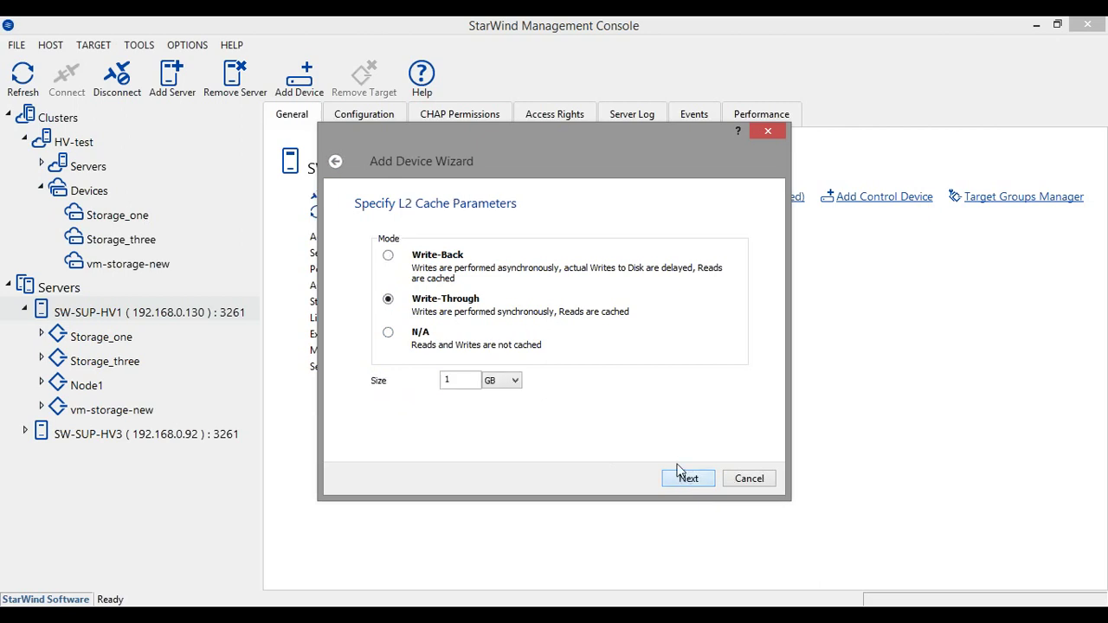
left_click(516, 384)
left_click(492, 394)
key("shift+Tab")
type("512")
Set the L2 cache file path to My Computer\F\L2-Storage2.swdsk
left_click(701, 482)
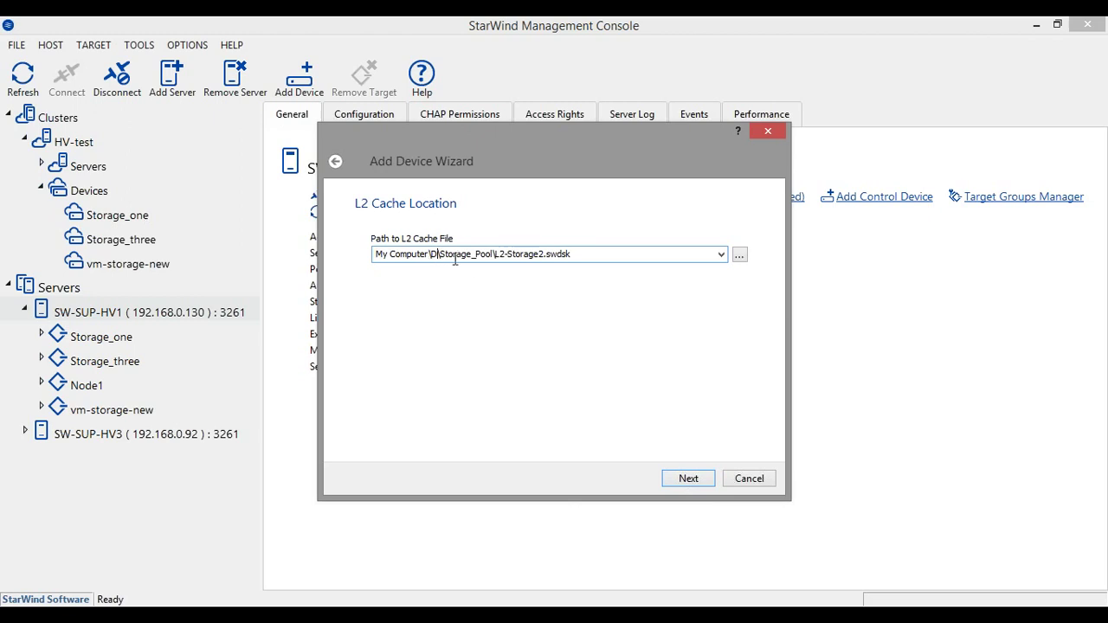
key("BackSpace")
type("F")
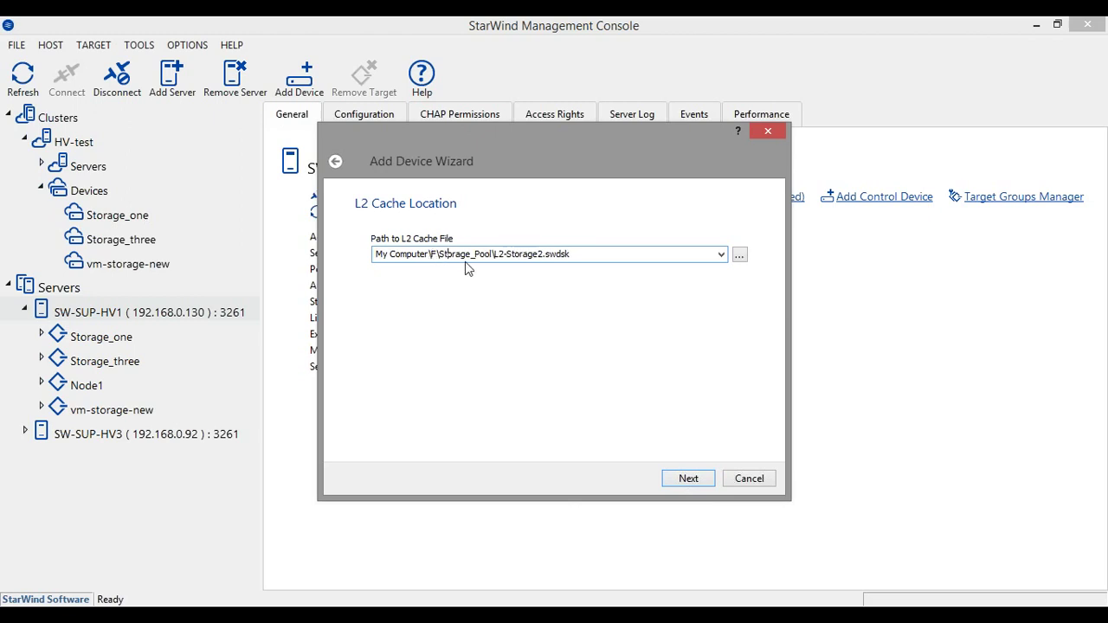
key("BackSpace")
key("BackSpace")
key("BackSpace")
key("BackSpace")
key("BackSpace")
key("BackSpace")
key("BackSpace")
key("BackSpace")
key("BackSpace")
key("BackSpace")
key("BackSpace")
key("BackSpace")
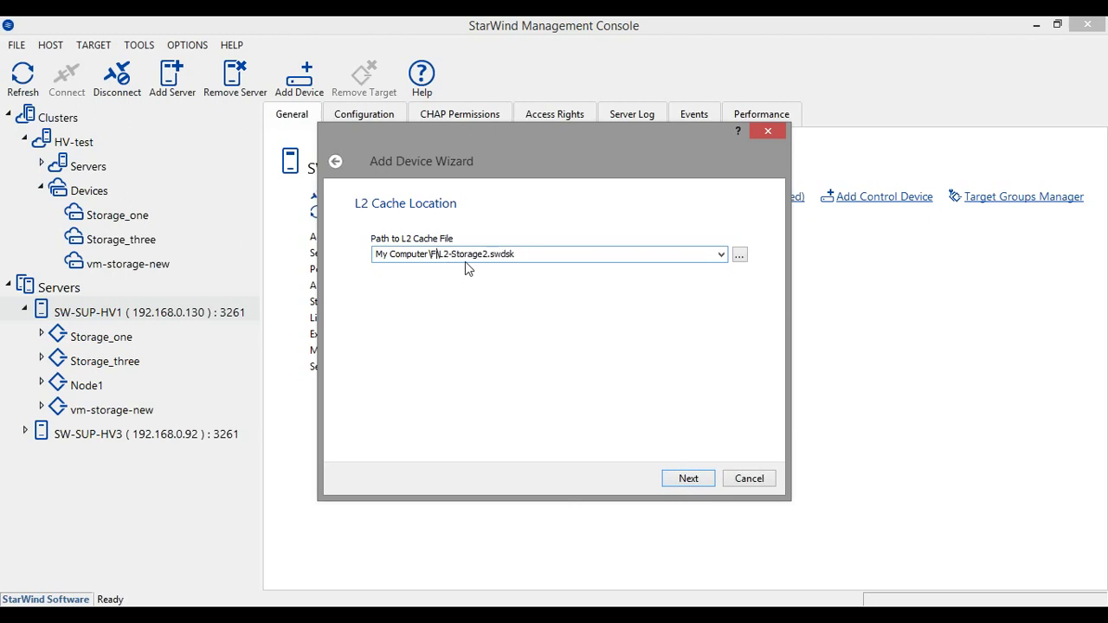
key("Return")
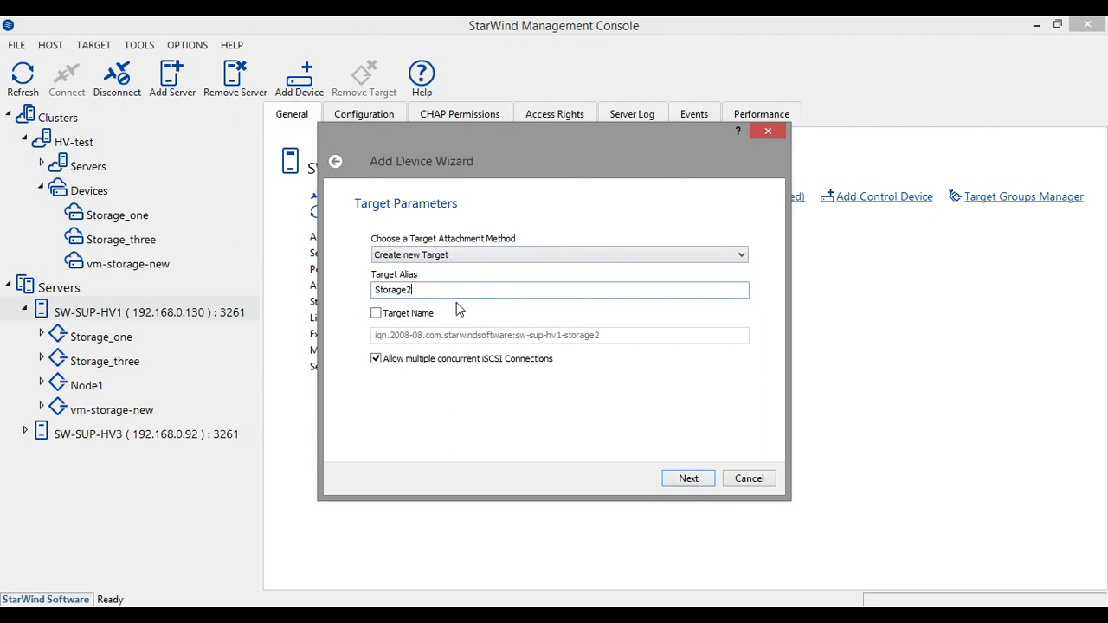
Alias the new target Storage2L2 and create the lsfs3 device
type("L2")
left_click(690, 482)
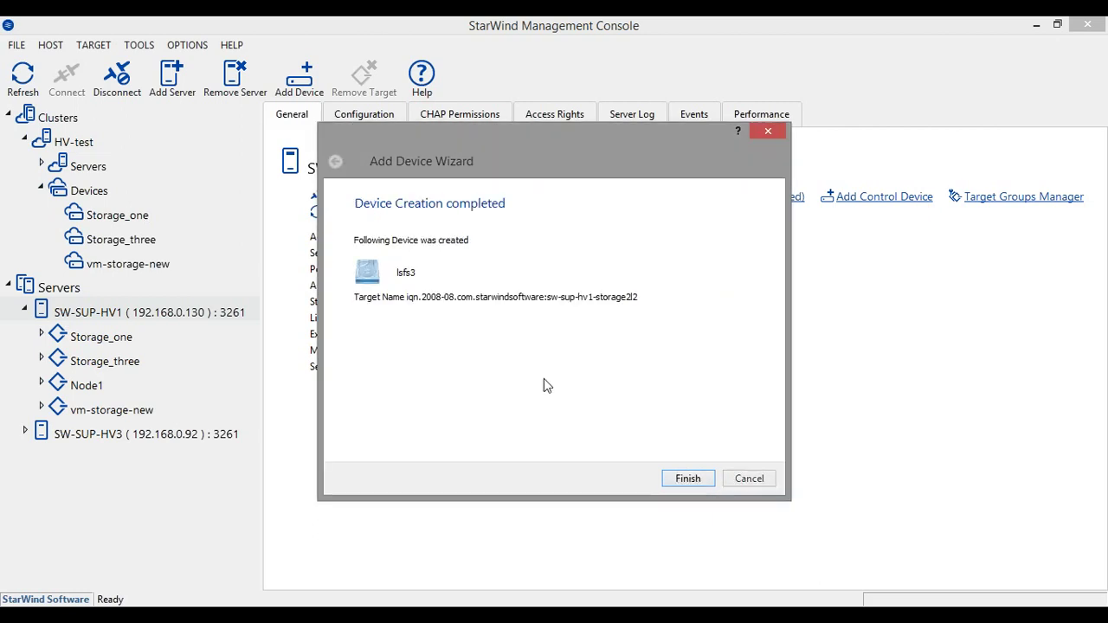
left_click(687, 479)
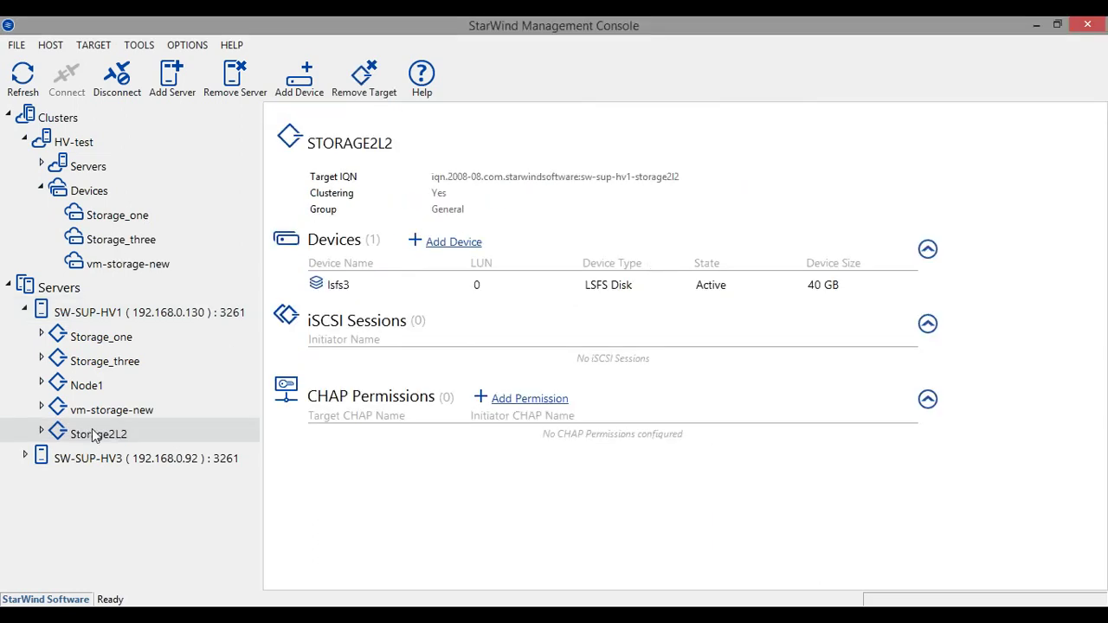
Start and cancel a new device on SW-SUP-HV3, then inspect lsfs3 under Storage2L2
left_click(102, 460)
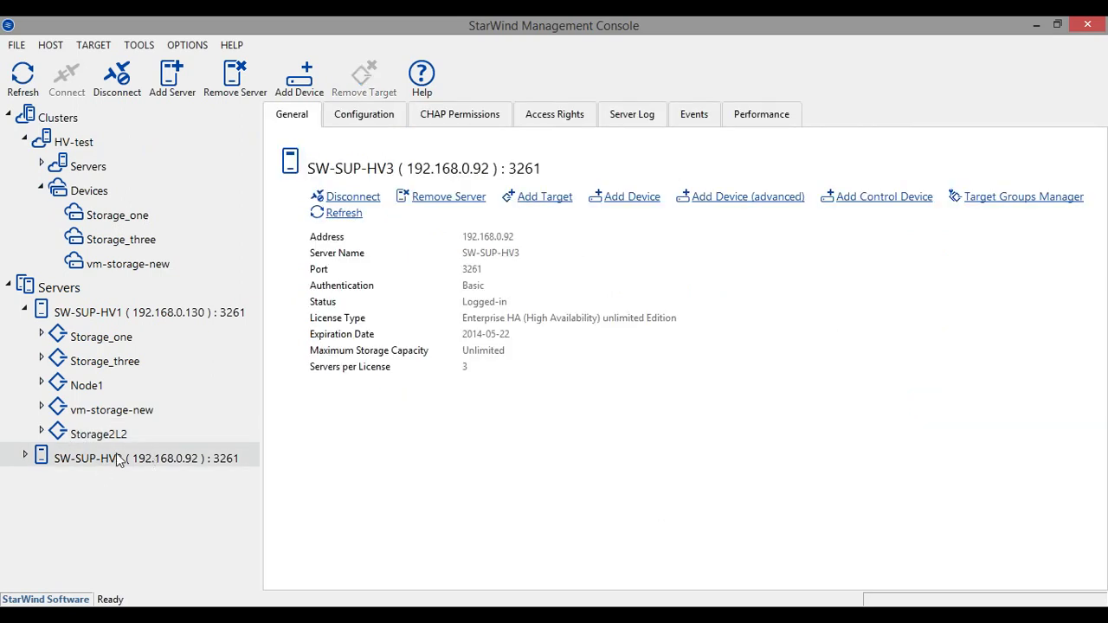
left_click(737, 199)
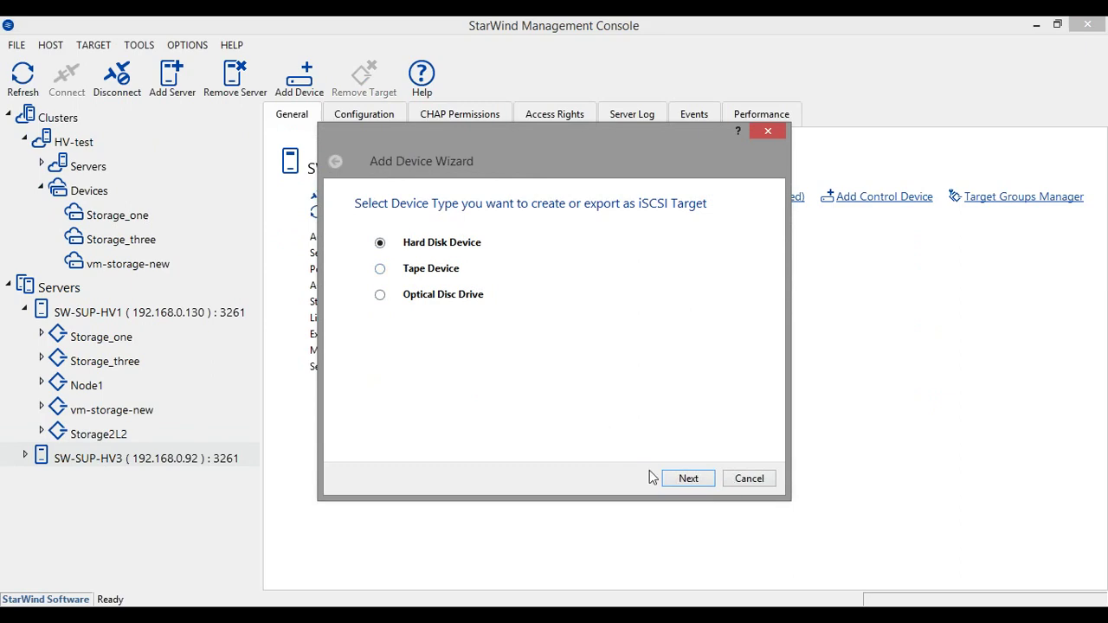
left_click(684, 481)
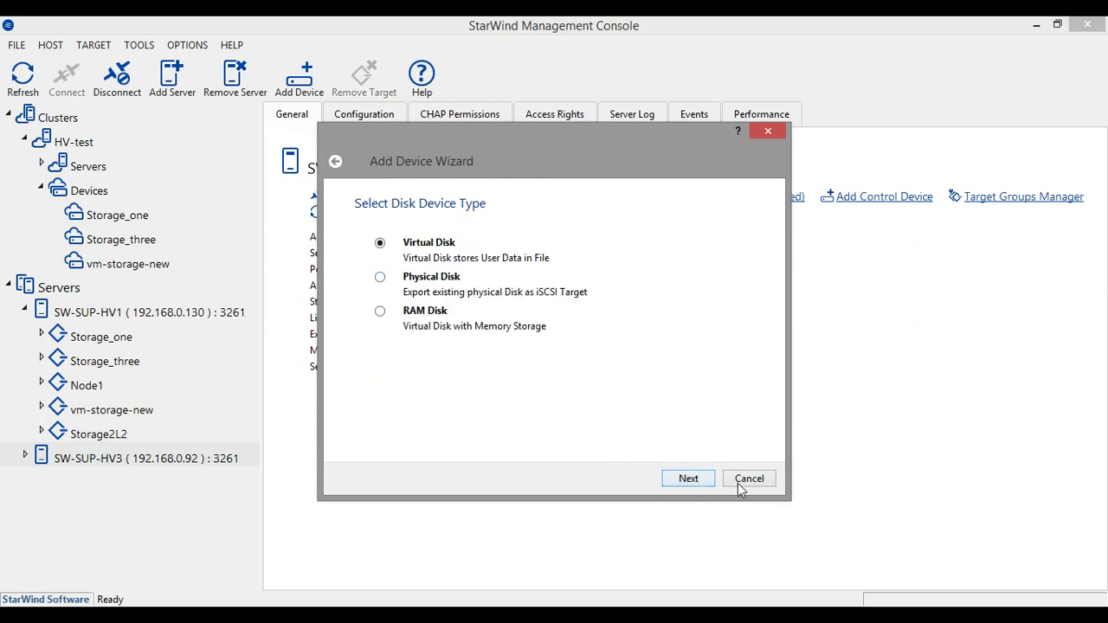
left_click(737, 483)
left_click(127, 433)
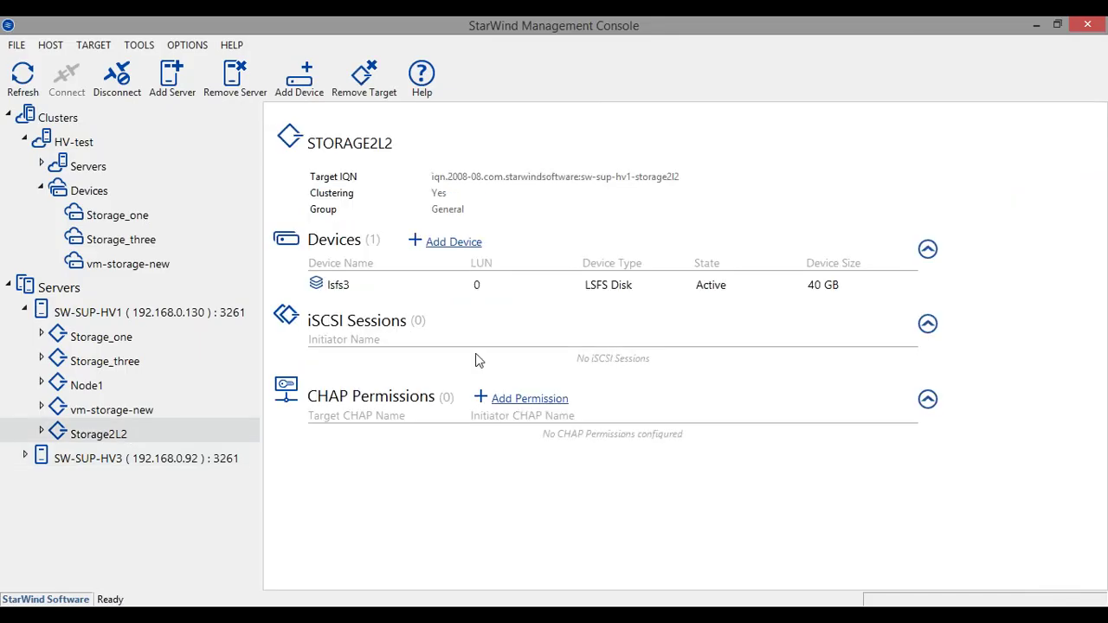
left_click(346, 286)
Start a new virtual hard disk on SW-SUP-HV3 with a 40 GB size
left_click(145, 460)
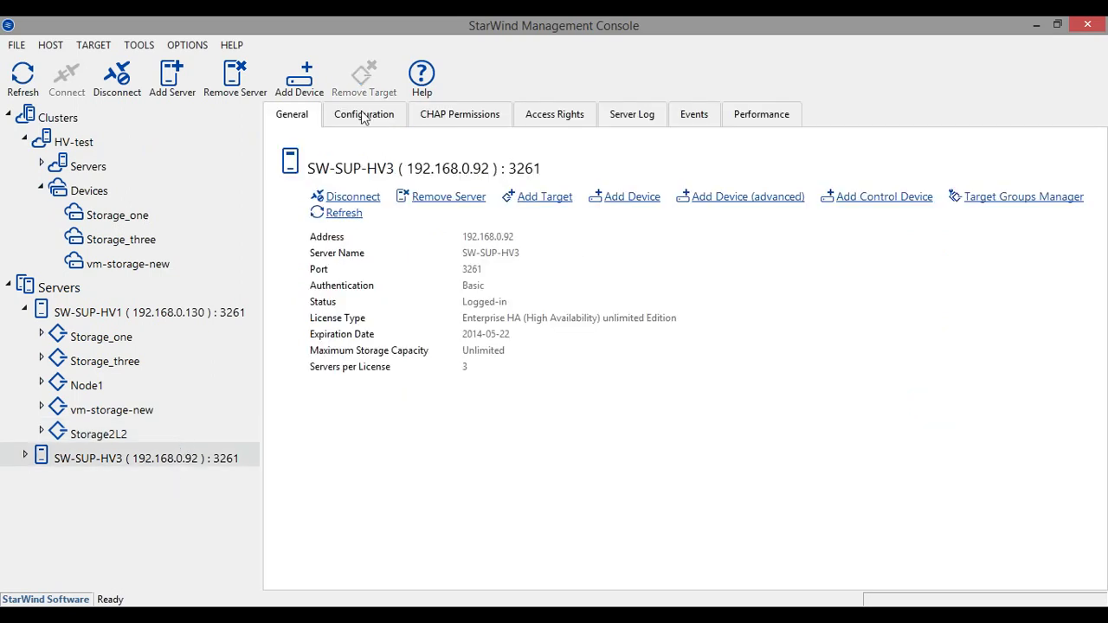
left_click(759, 197)
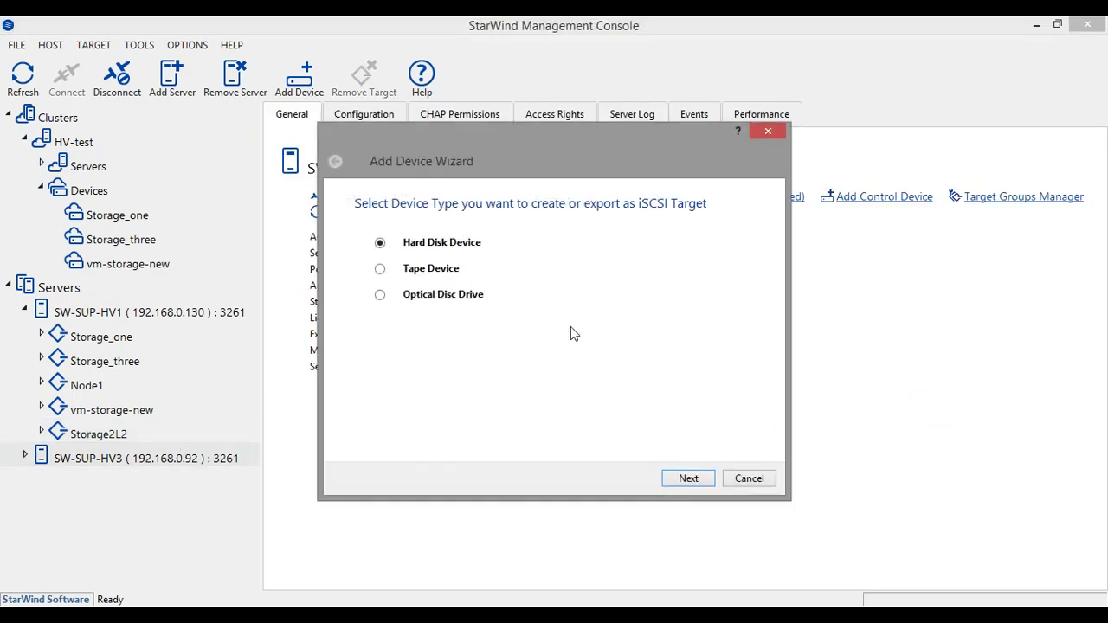
left_click(705, 483)
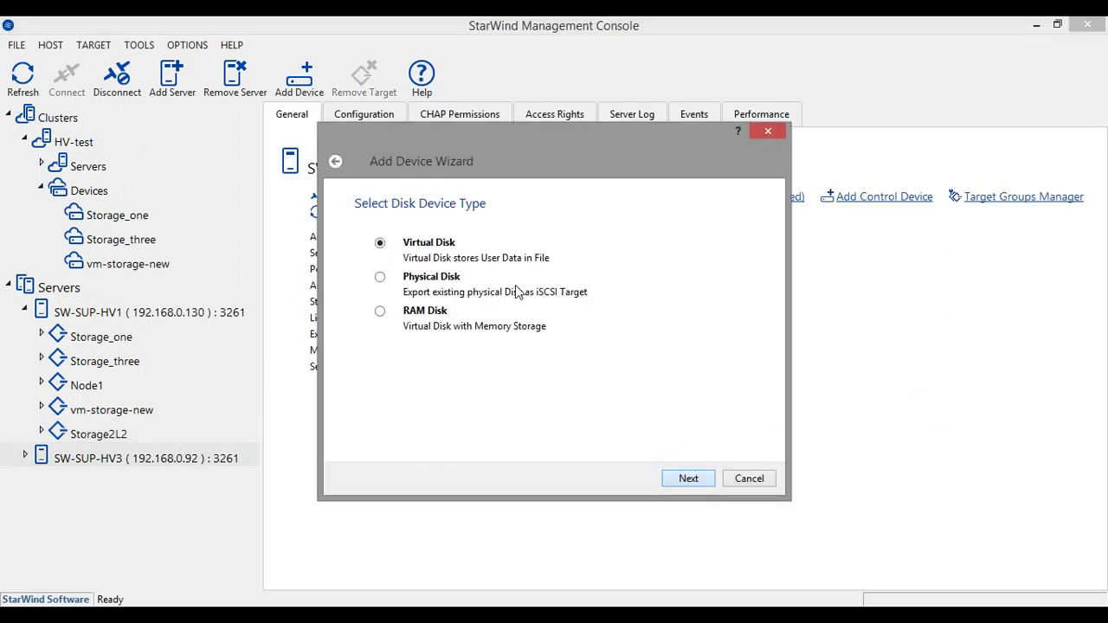
left_click(694, 476)
double_click(424, 300)
type("49")
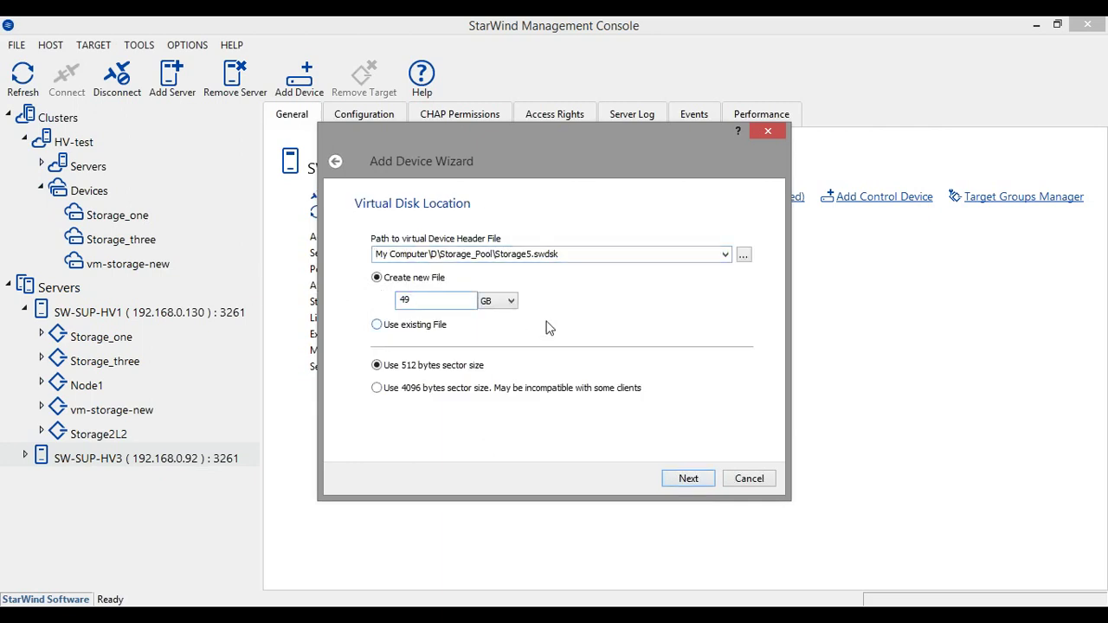
key("BackSpace")
type("0")
Make the disk thin-provisioned with LSFS auto-defragmentation enabled
left_click(702, 483)
left_click(380, 264)
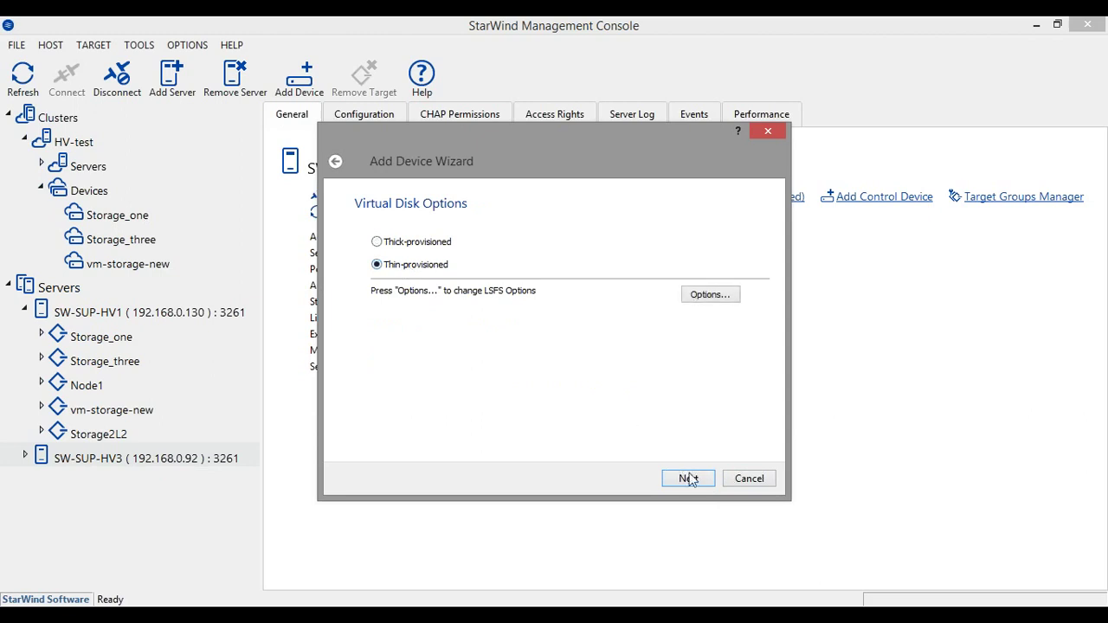
left_click(709, 295)
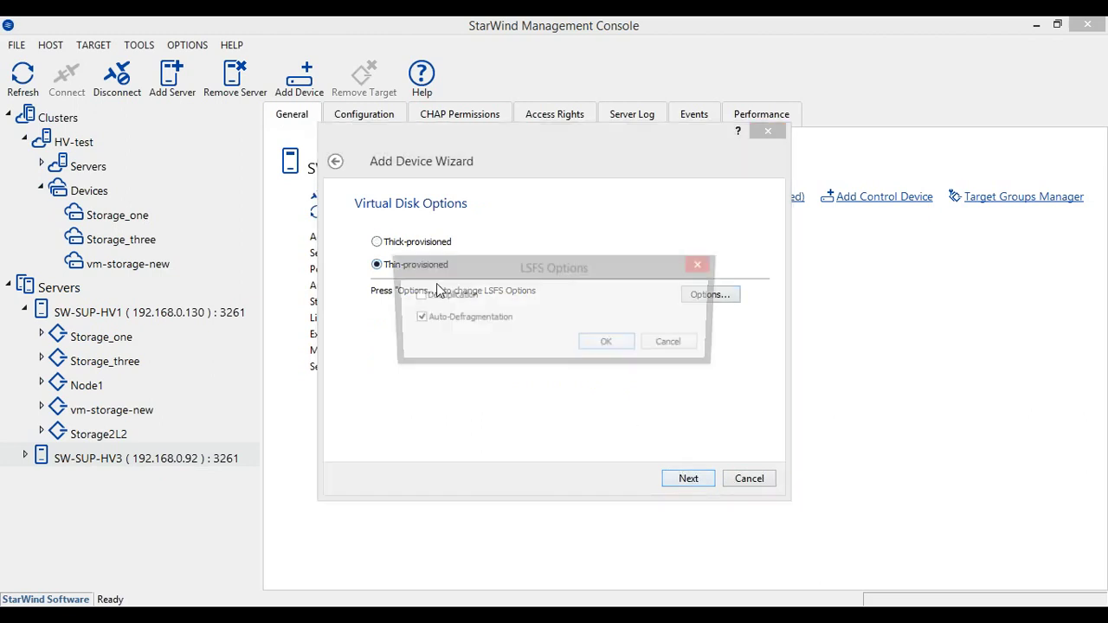
left_click(611, 344)
key("Return")
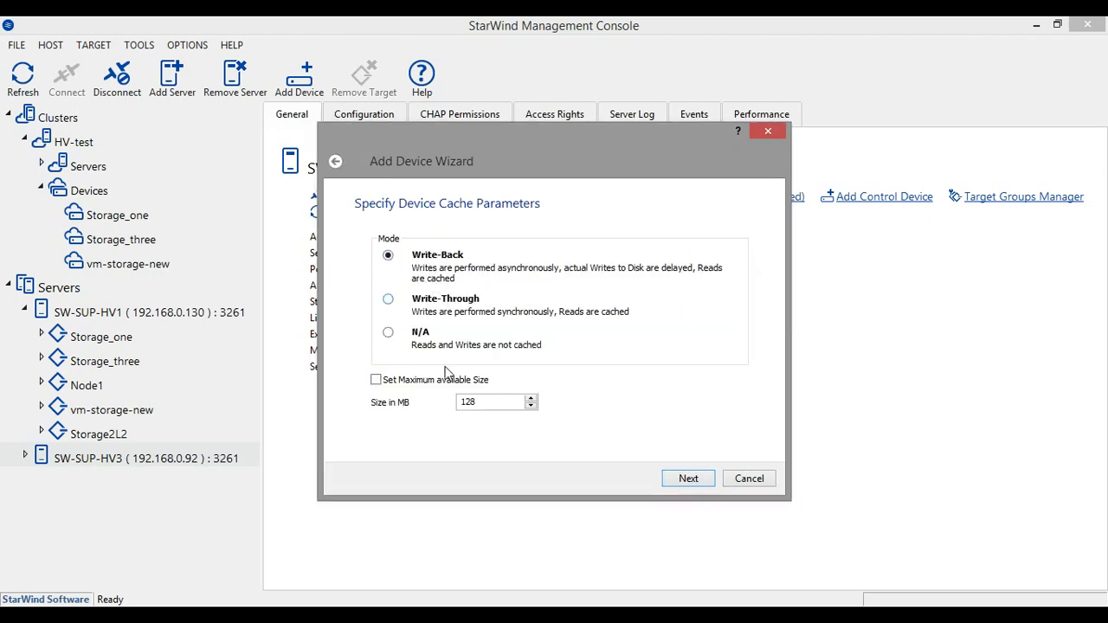
Set the write-back device cache size to 256 MB
left_click_drag(494, 401, 403, 410)
type("256")
left_click(689, 481)
Set the L2 cache to Write-Through mode with a 512 MB size
left_click(387, 299)
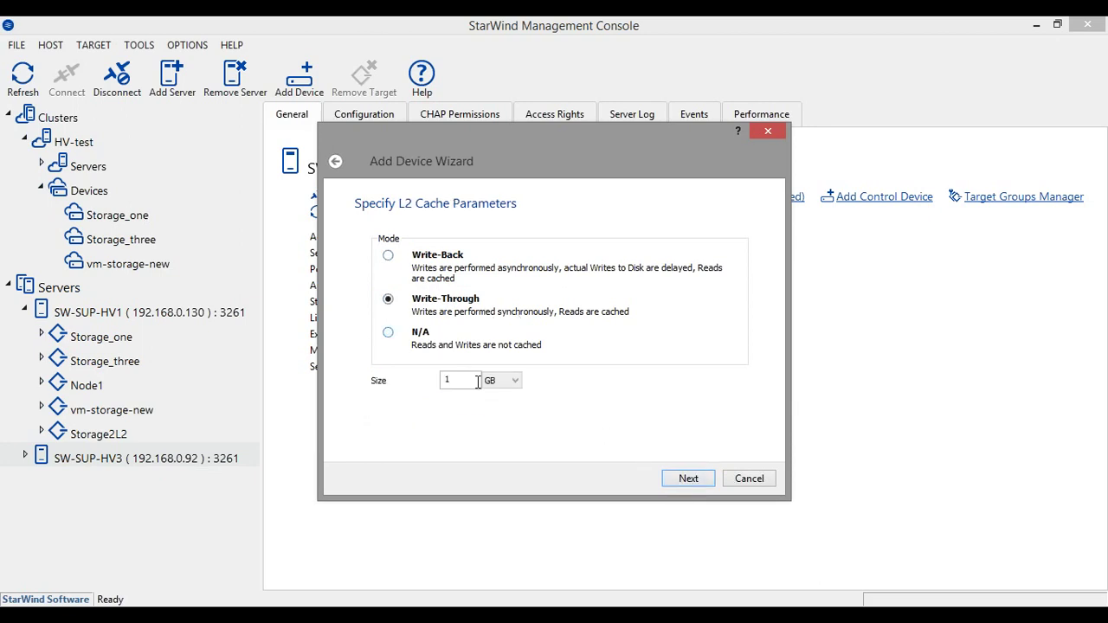
double_click(450, 381)
type("512")
left_click(510, 384)
left_click(507, 396)
left_click(509, 389)
left_click(507, 386)
Try the L2 cache file on drive F twice, get disk-space errors, and return to L2 settings
left_click(686, 481)
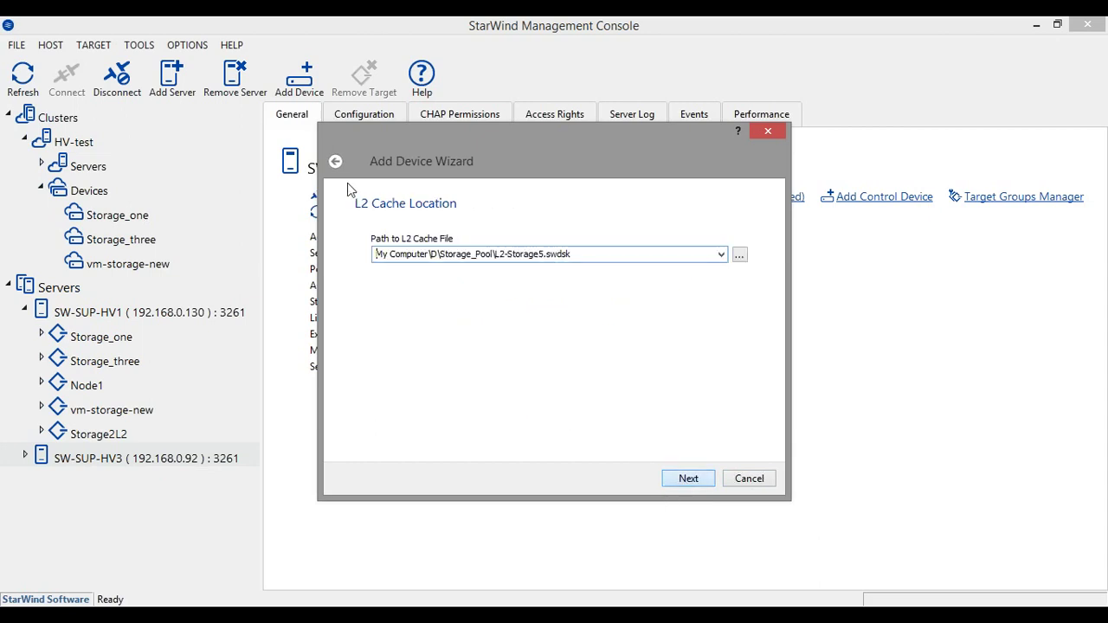
left_click_drag(494, 253, 431, 253)
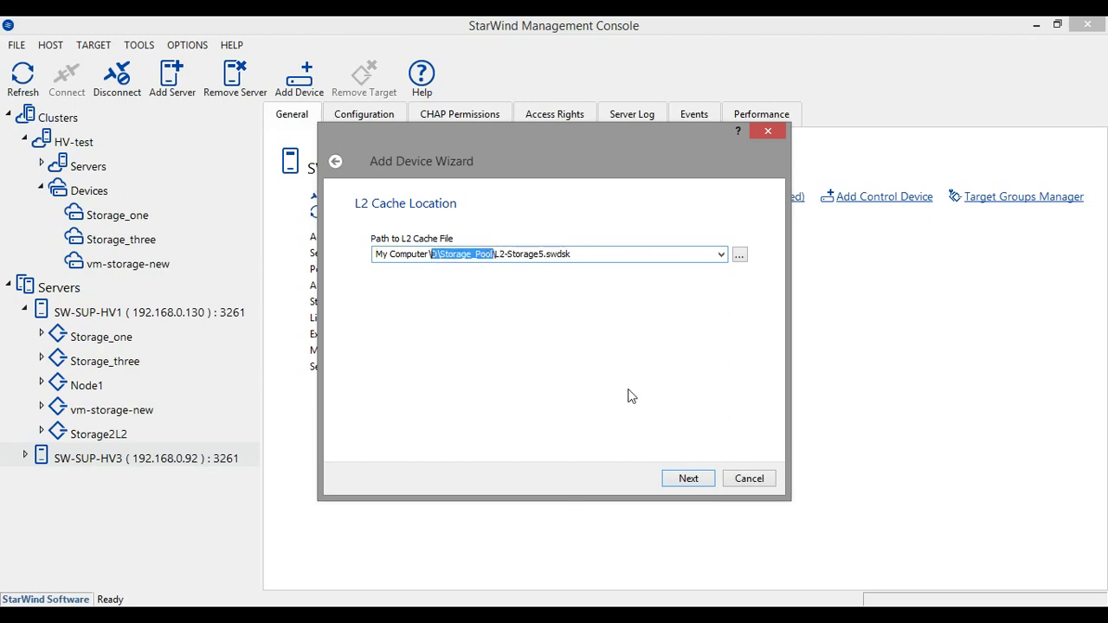
type("F")
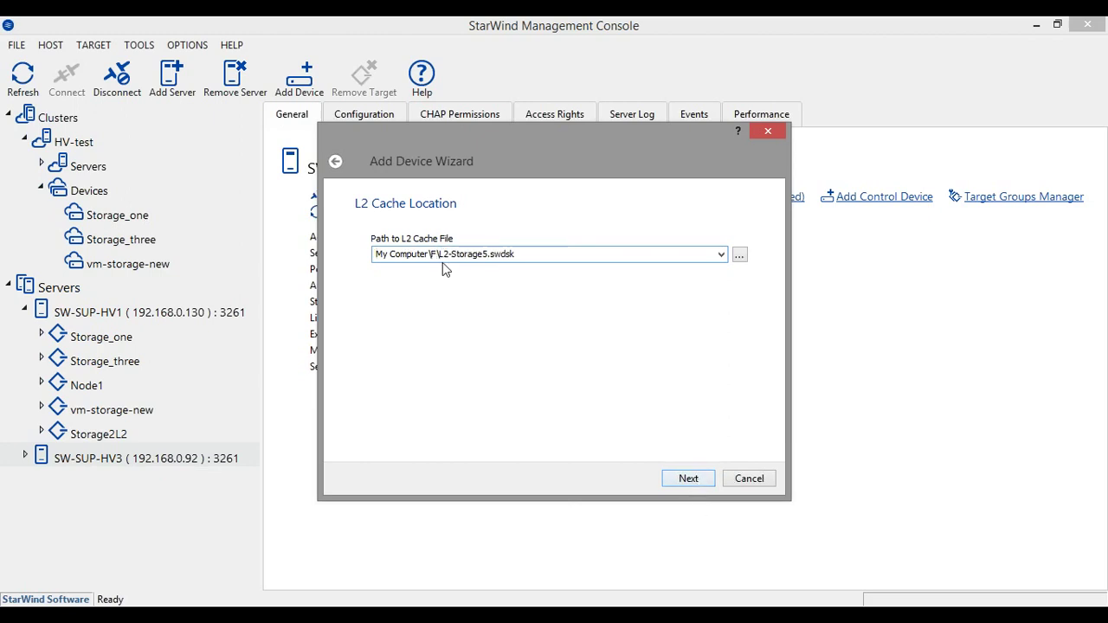
left_click(689, 479)
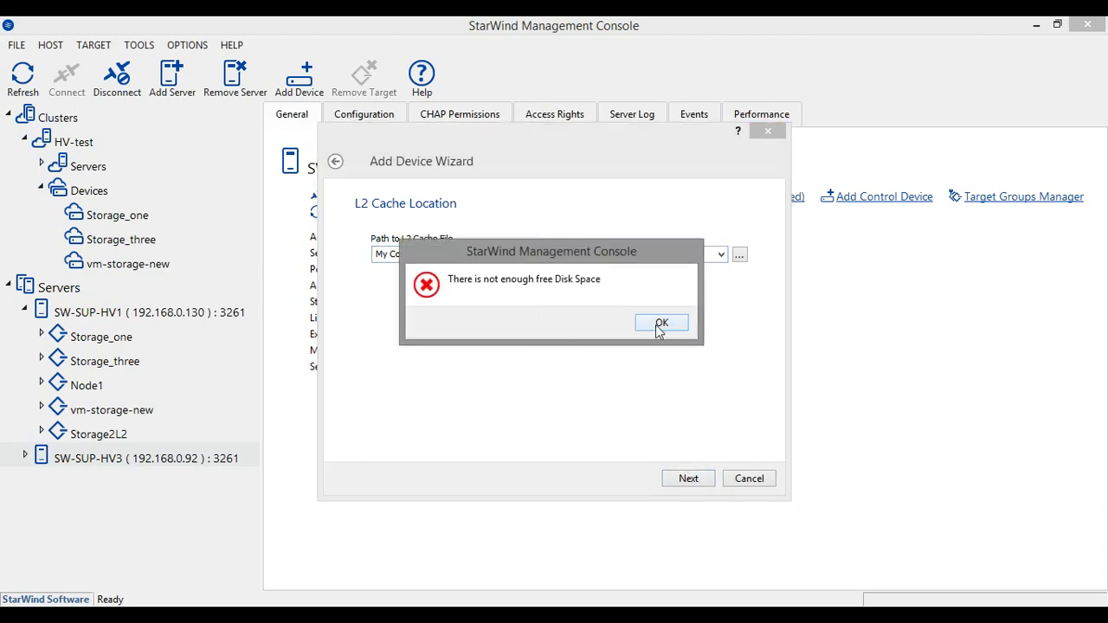
left_click(660, 325)
triple_click(439, 255)
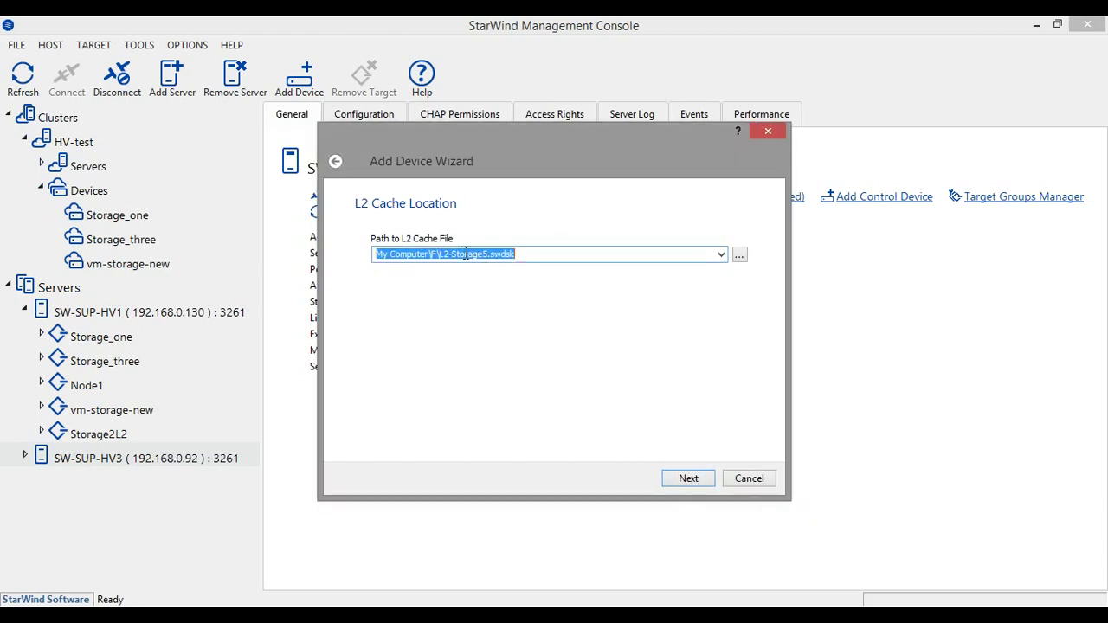
left_click(466, 253)
left_click(690, 479)
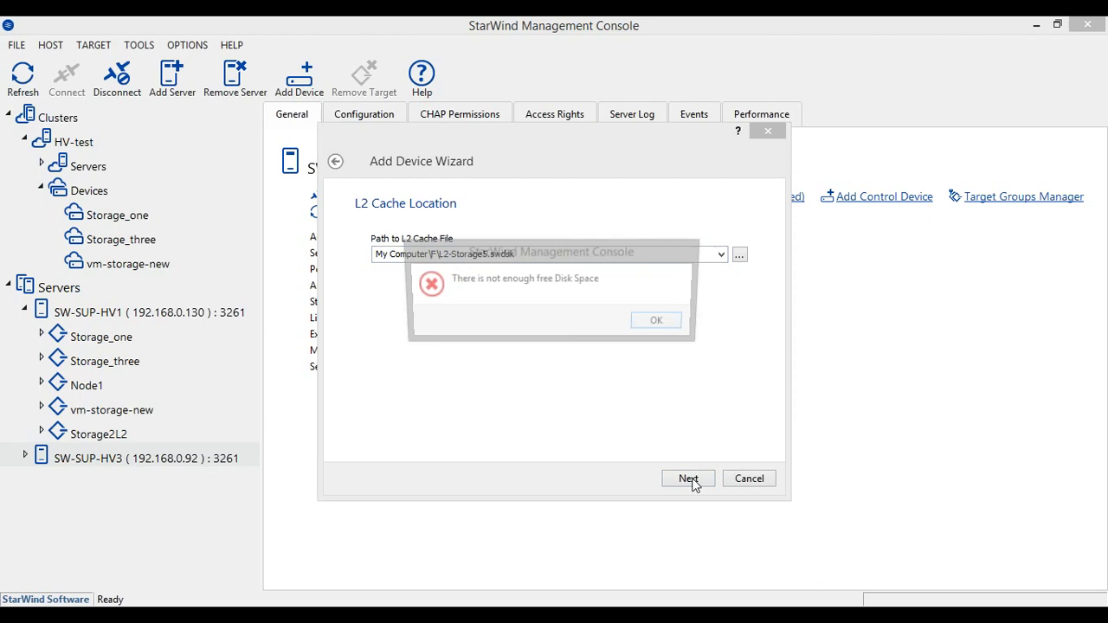
left_click(660, 323)
left_click(336, 161)
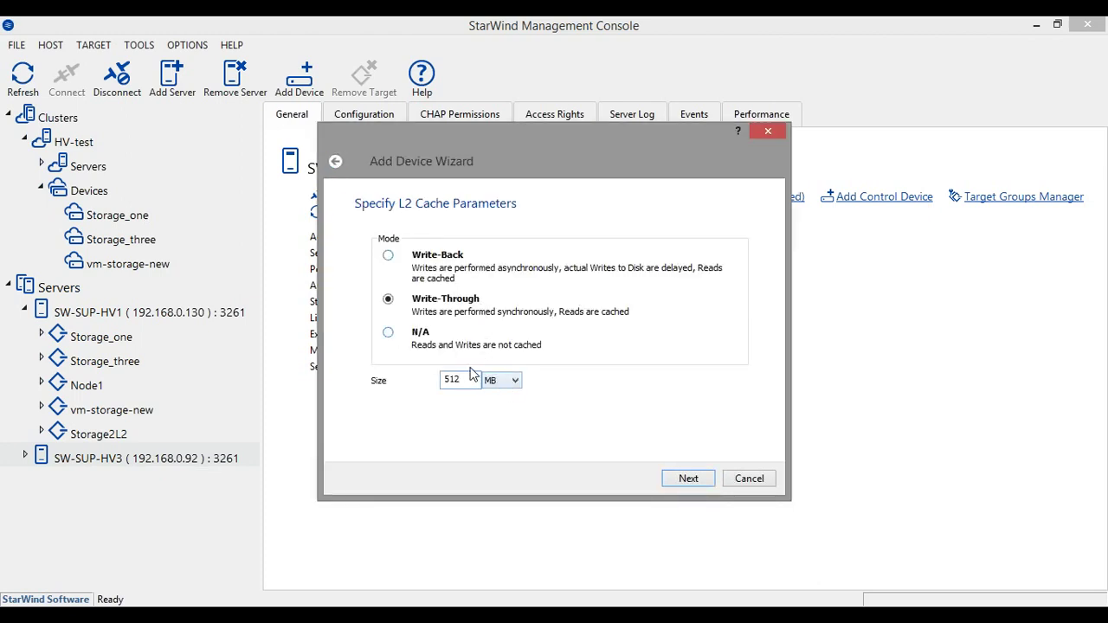
On sw-sup-hv3, check This PC drive space, finding 232 GB free on Local SSD (E:)
mouse_move(385, 613)
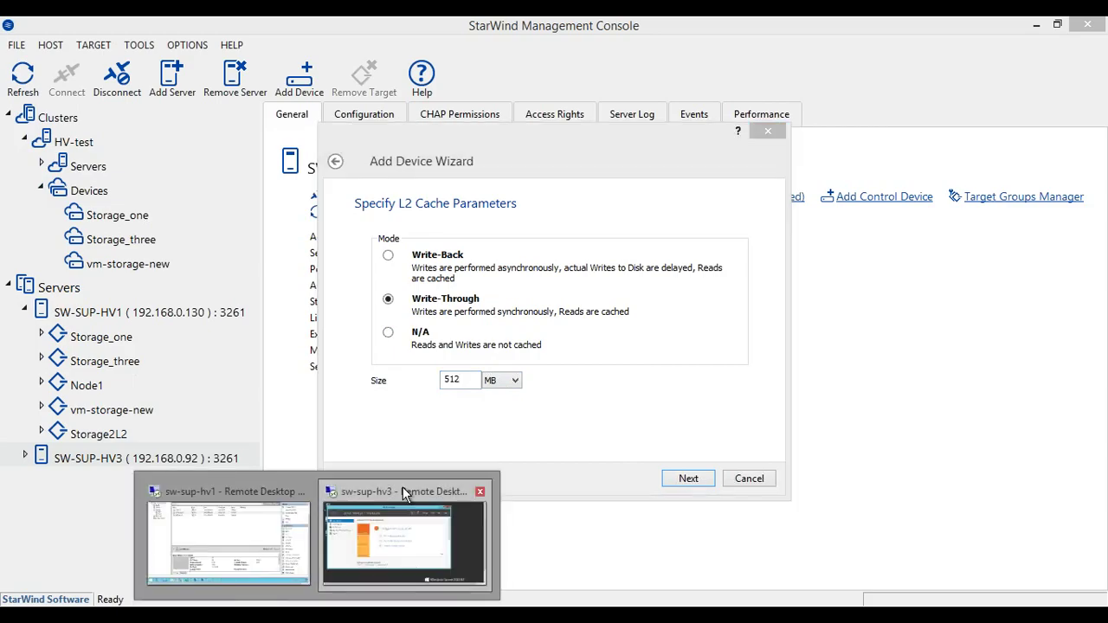
left_click(403, 490)
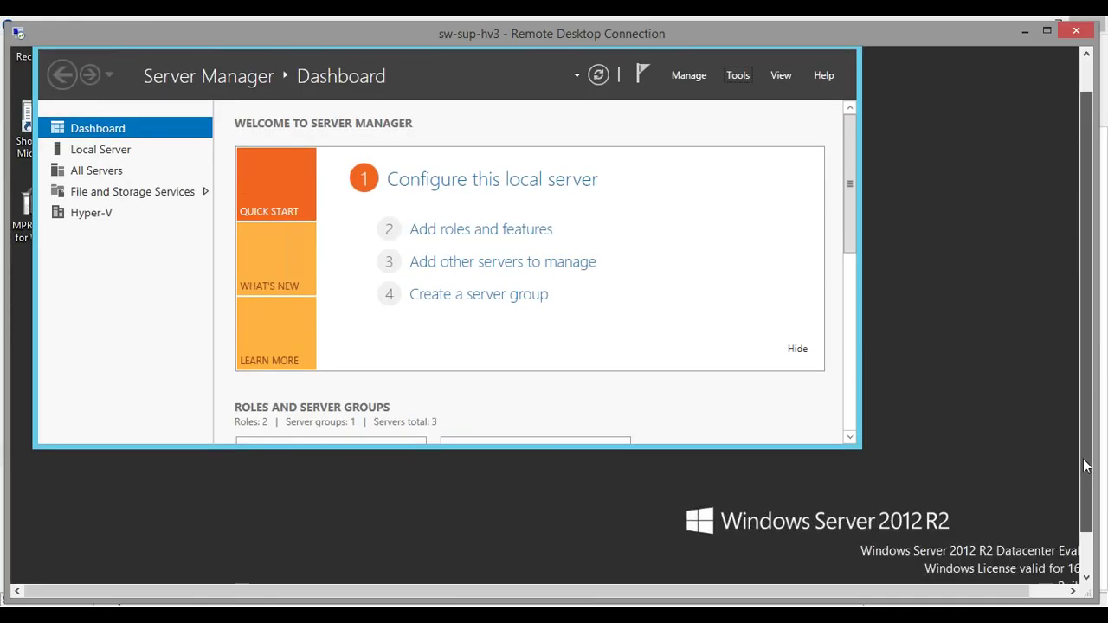
left_click(177, 571)
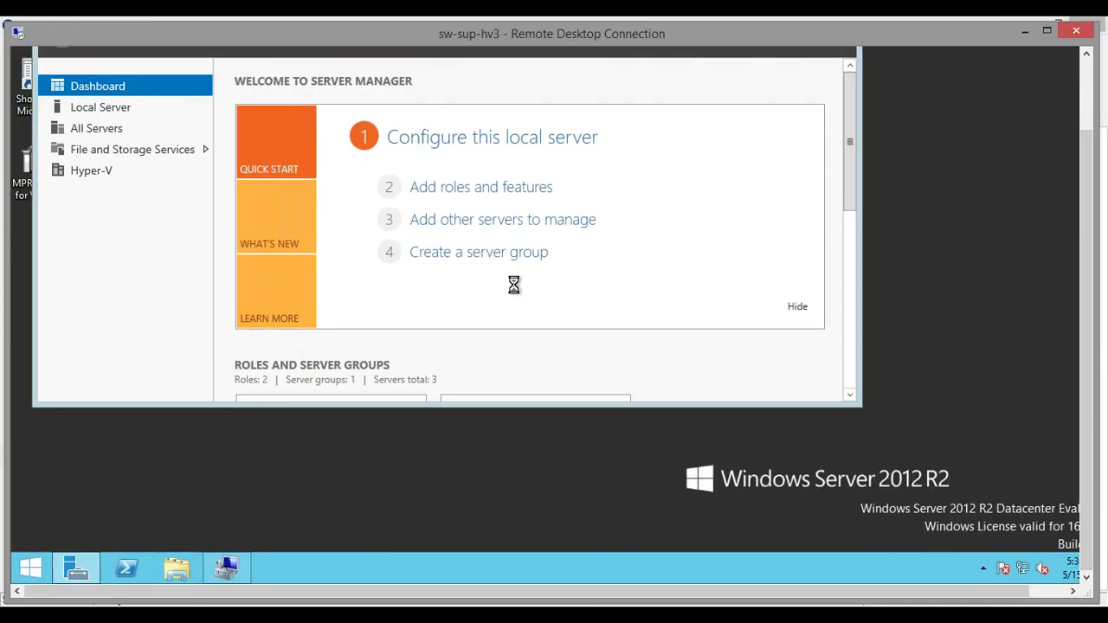
left_click(738, 364)
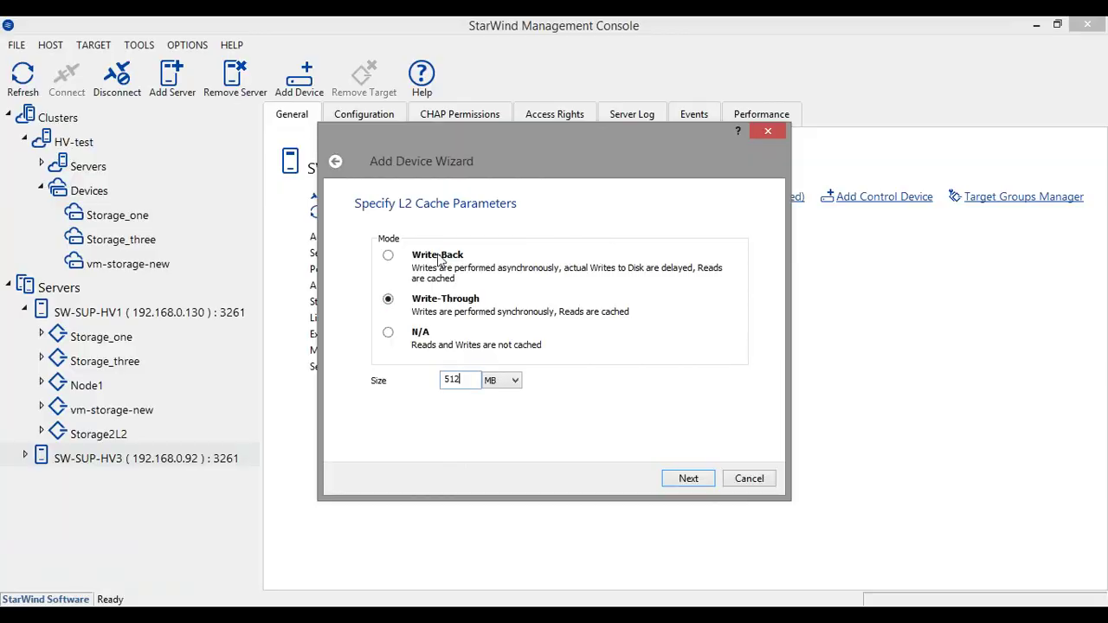
Recheck the 256 MB device cache and continue to the 512 MB write-through L2 cache page
left_click(337, 162)
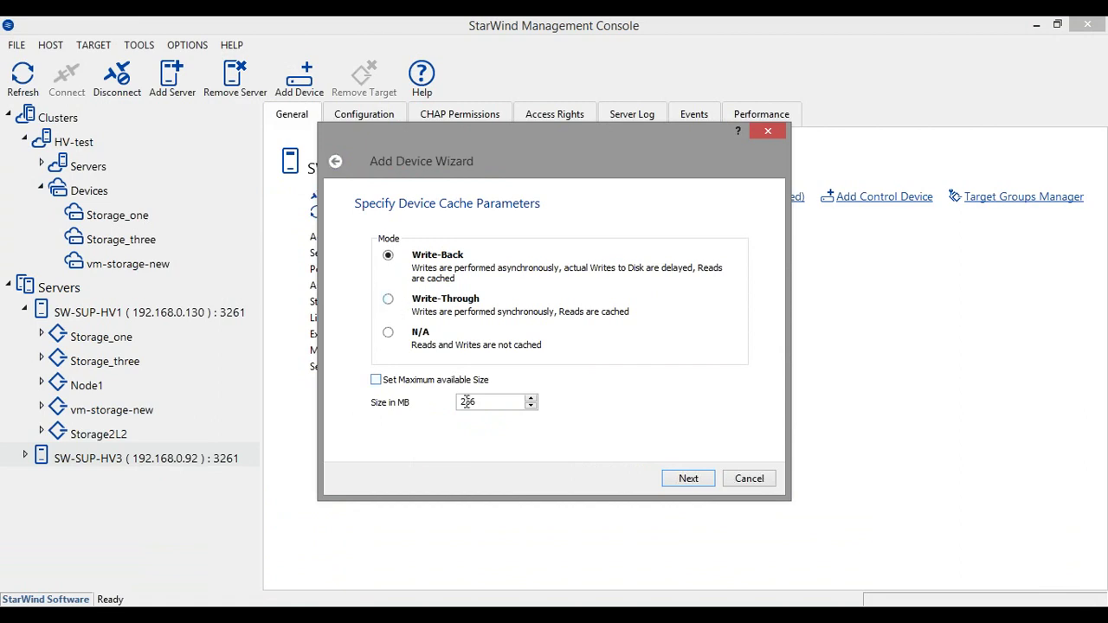
left_click(510, 402)
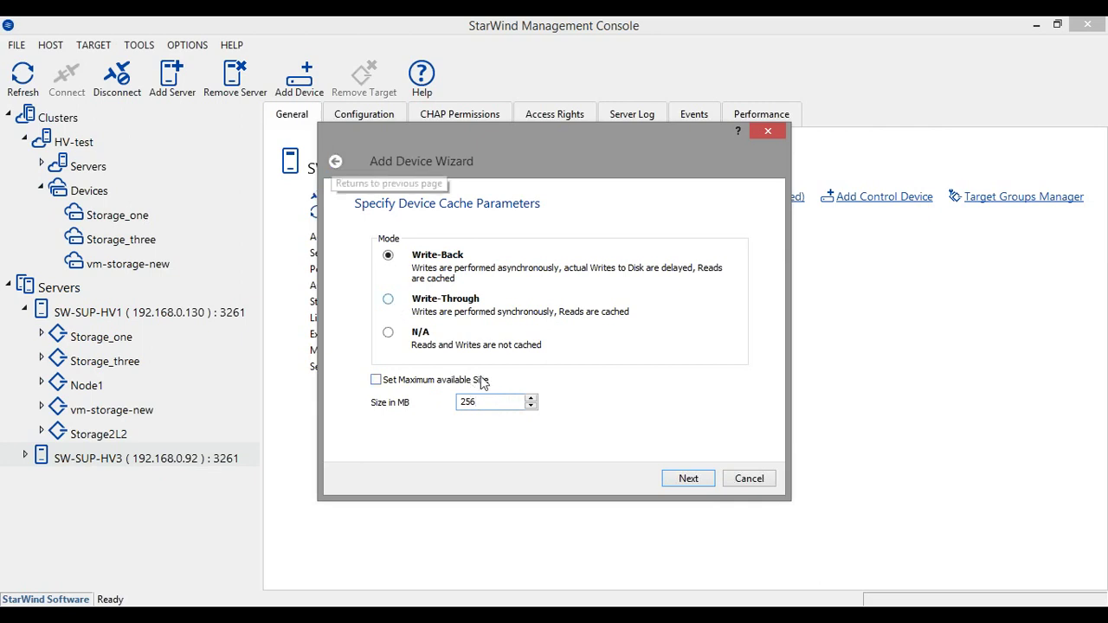
left_click(688, 478)
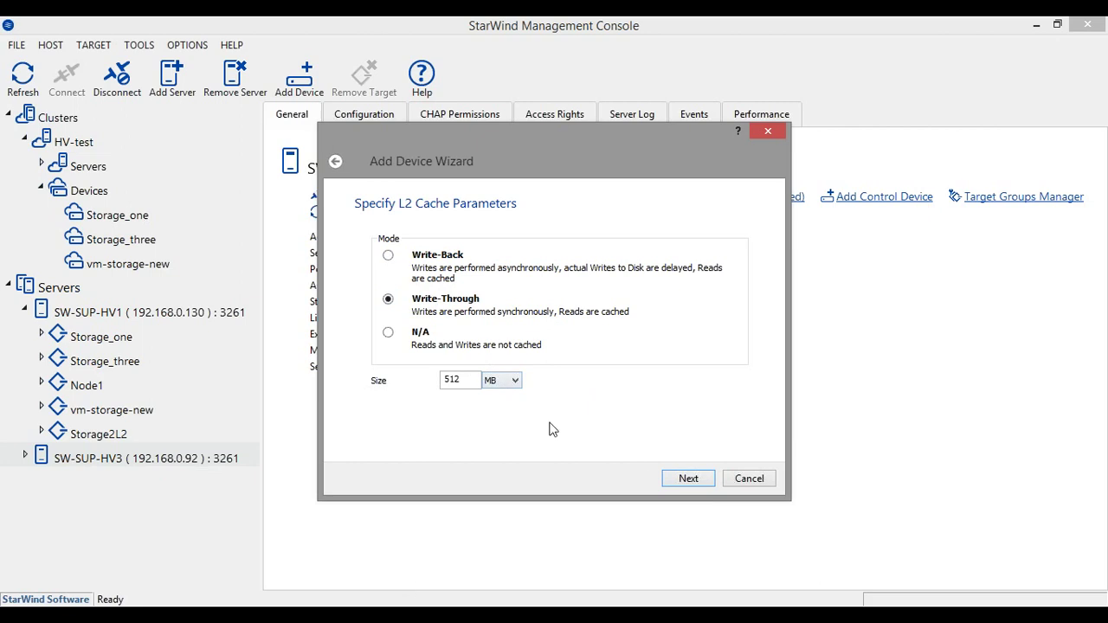
Change the L2 cache file path to My Computer\E\L2-Storage5.swdsk
left_click(684, 481)
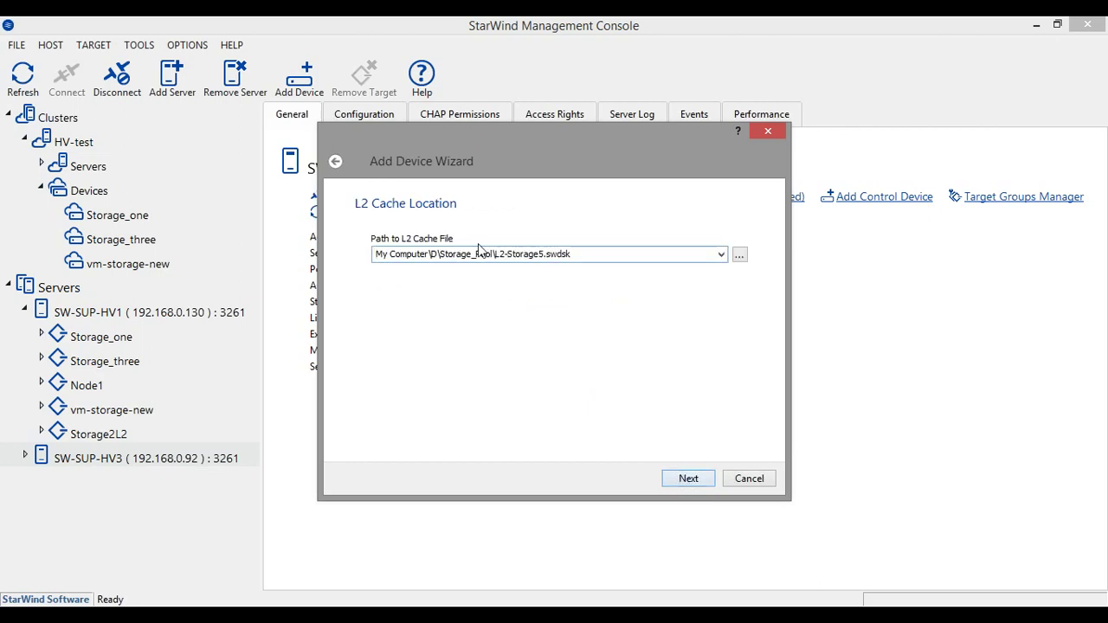
left_click_drag(438, 254, 407, 257)
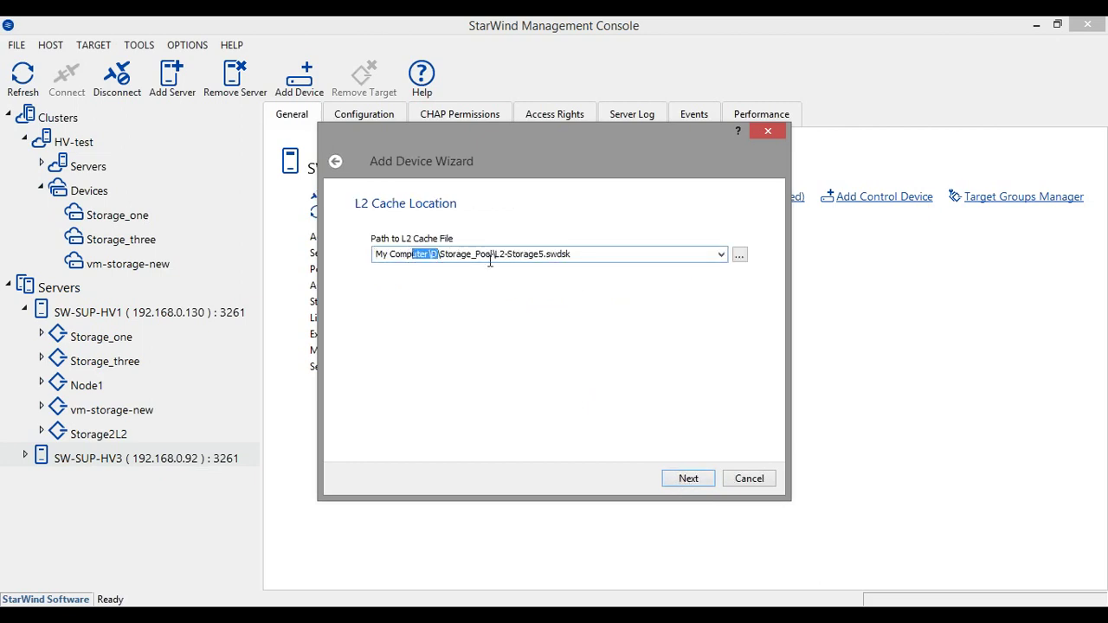
left_click(416, 253)
key("BackSpace")
type("E")
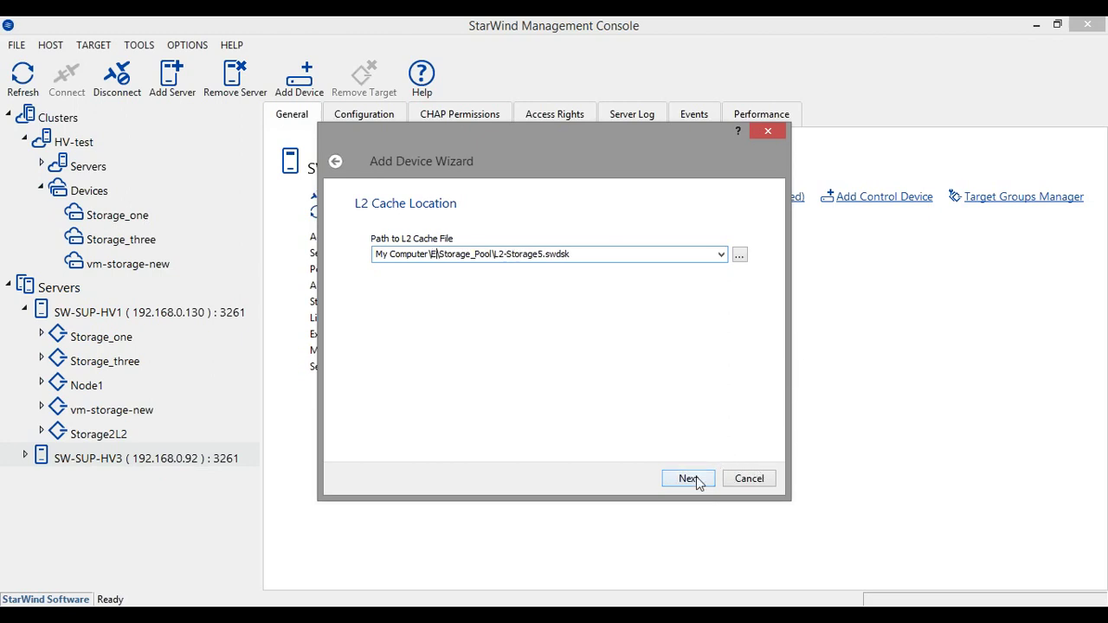
left_click(494, 254)
key("BackSpace")
key("BackSpace")
key("BackSpace")
key("BackSpace")
key("BackSpace")
key("BackSpace")
key("BackSpace")
key("BackSpace")
key("BackSpace")
key("BackSpace")
key("BackSpace")
key("BackSpace")
key("BackSpace")
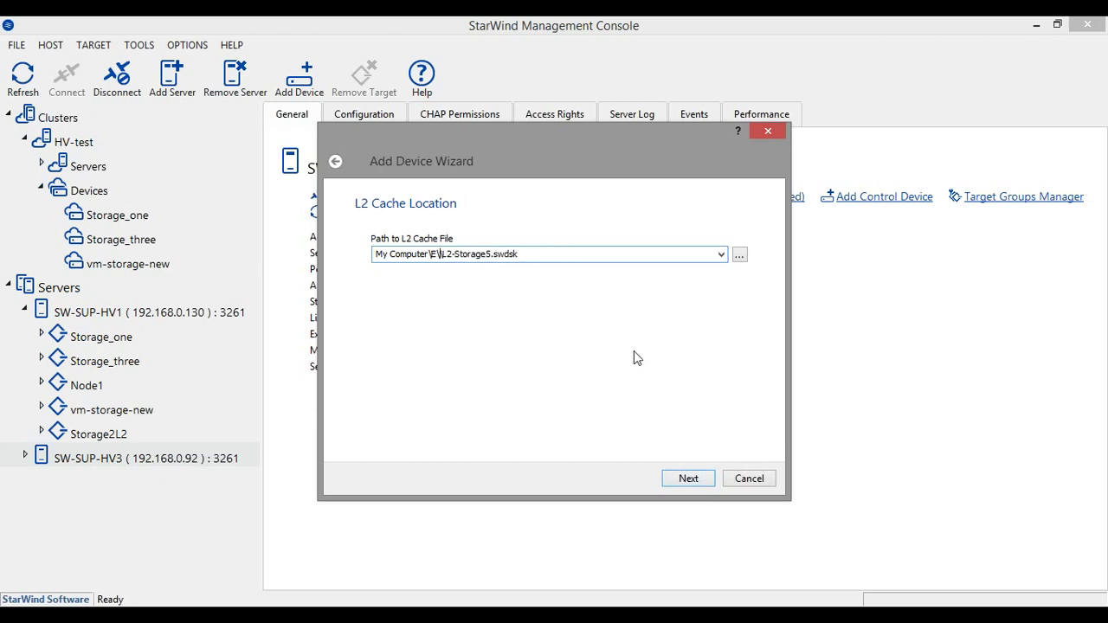
left_click(692, 483)
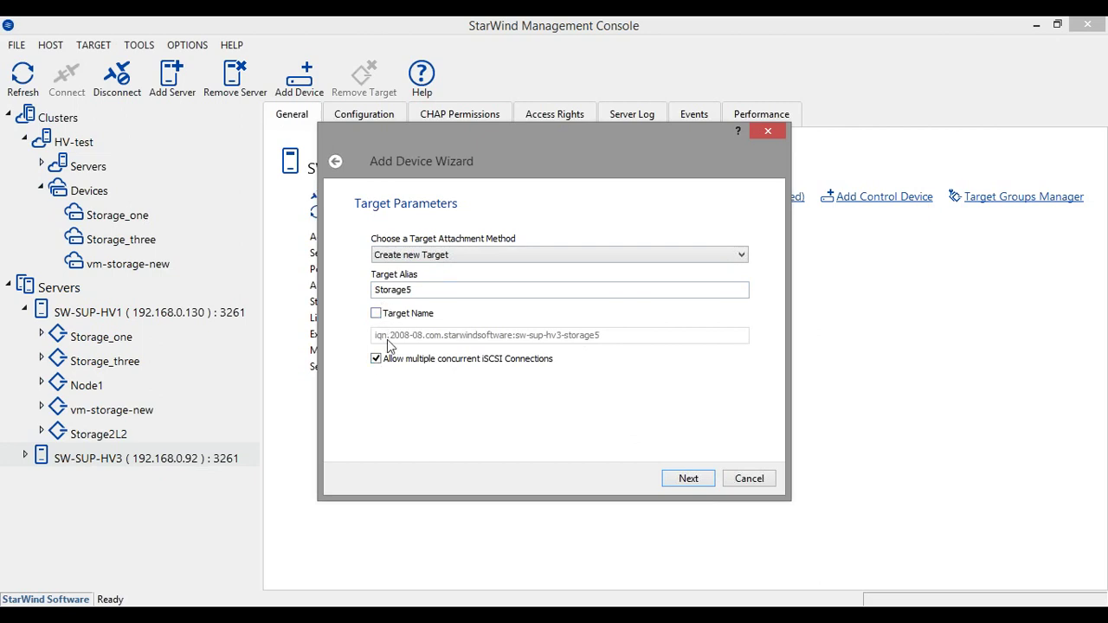
Leave the target Unassigned and create the lsfs2 device
left_click(387, 256)
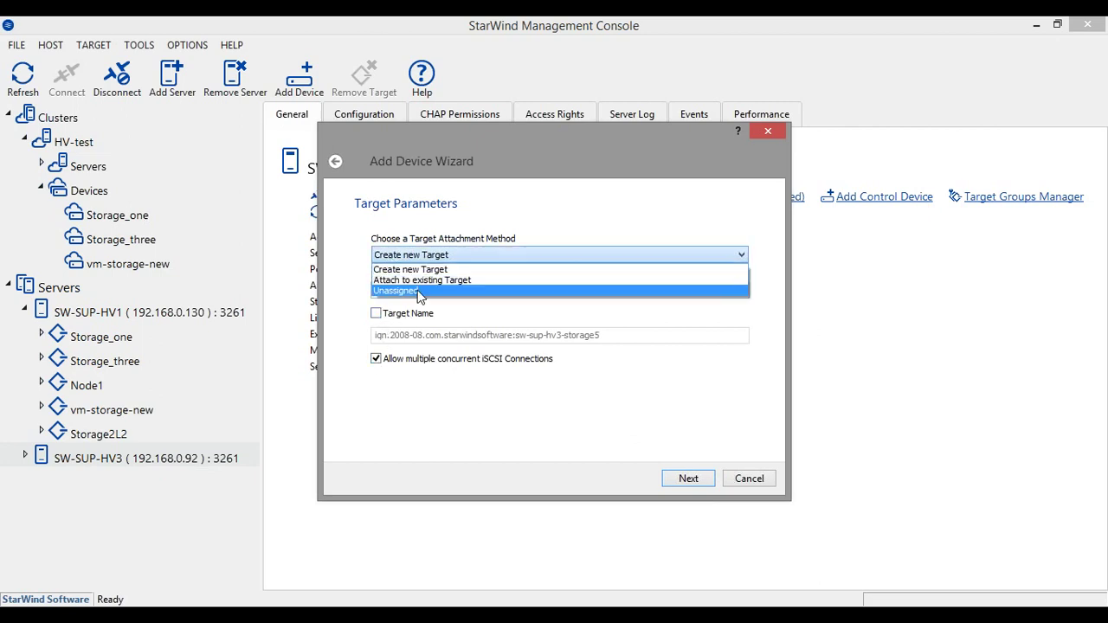
left_click(419, 291)
left_click(698, 482)
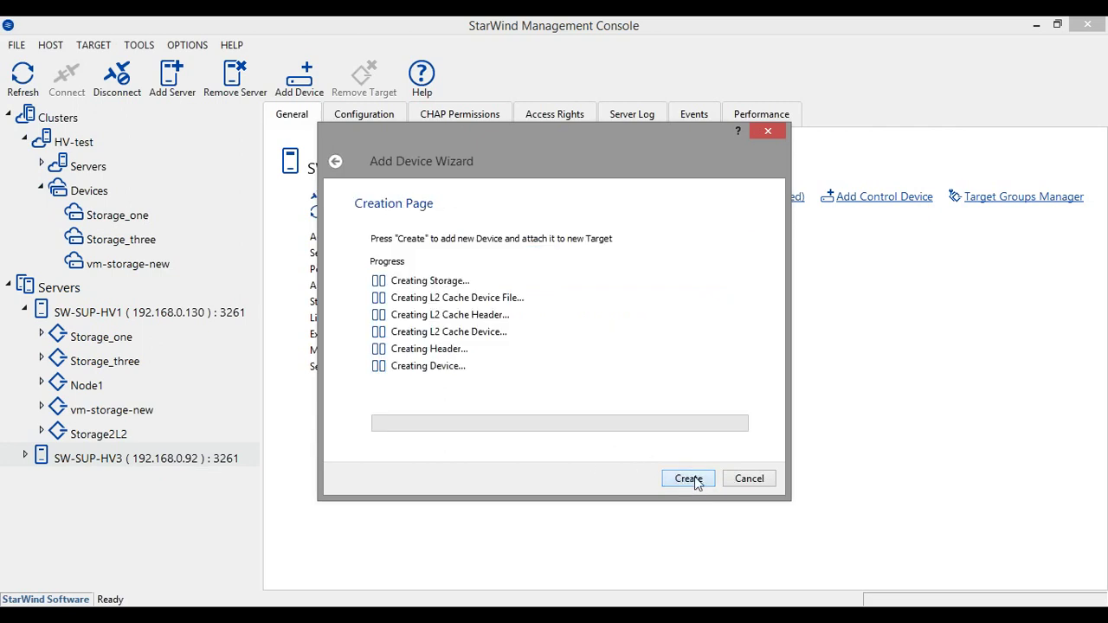
left_click(697, 478)
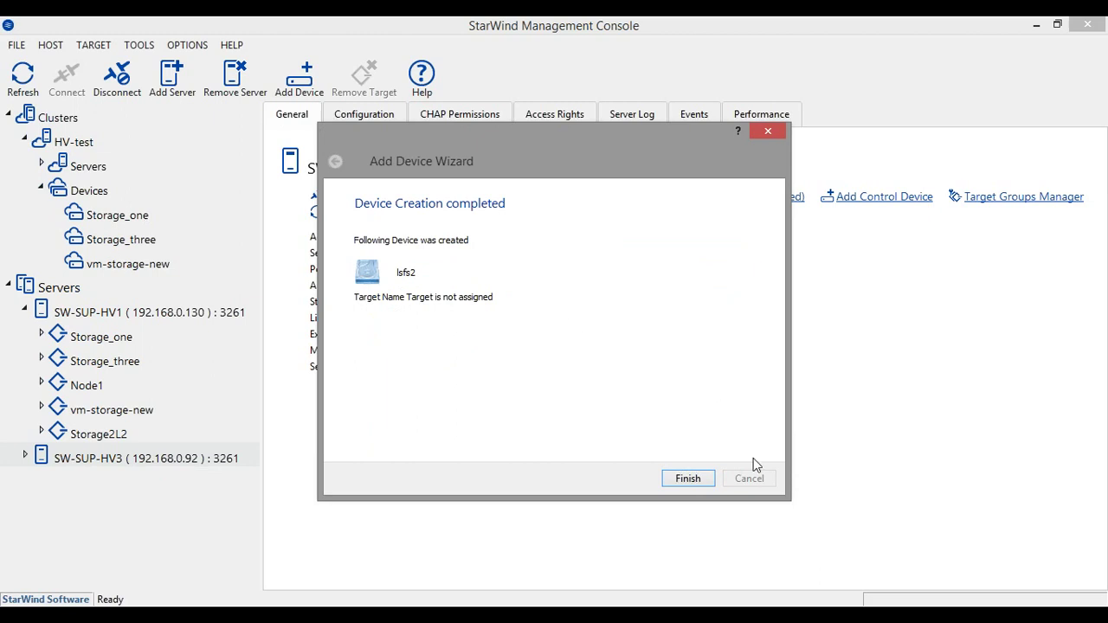
left_click(692, 478)
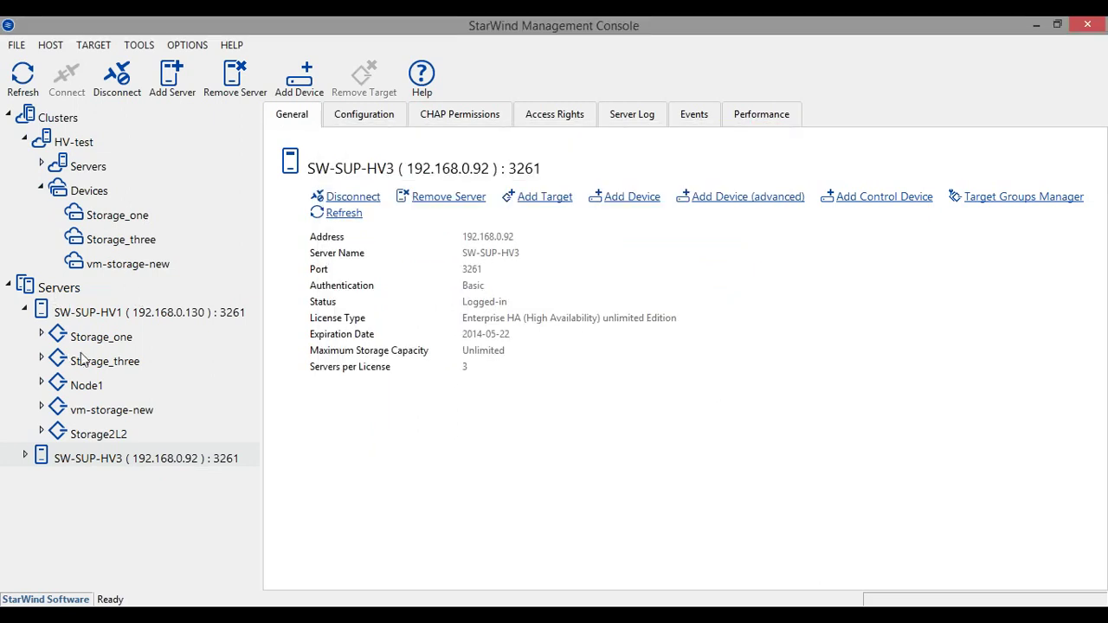
Open the Replication Manager for lsfs3 under Storage2L2 and start adding a replica
left_click(88, 436)
right_click(340, 285)
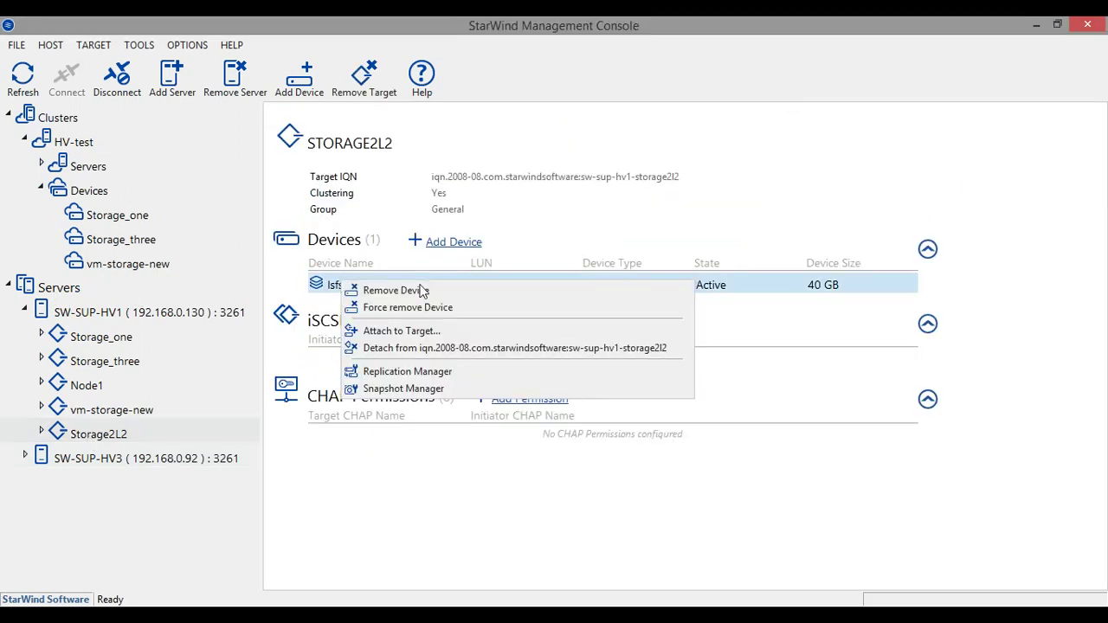
left_click(410, 372)
left_click(323, 112)
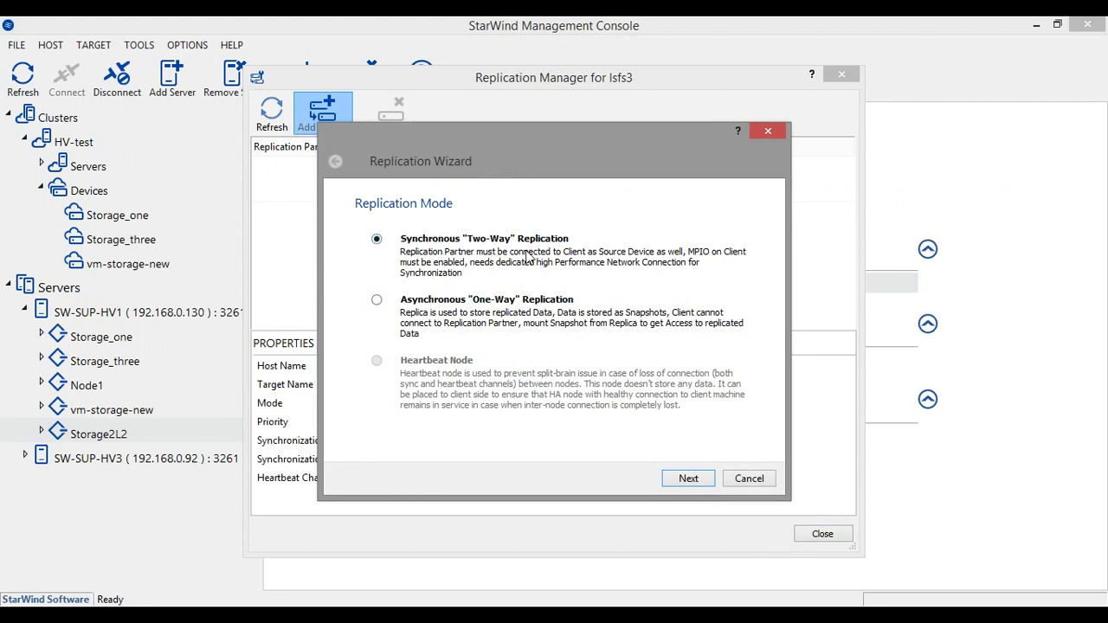
Keep Synchronous Two-Way replication and set the partner host to 192.168.0.92
left_click(478, 301)
left_click(405, 243)
left_click(688, 478)
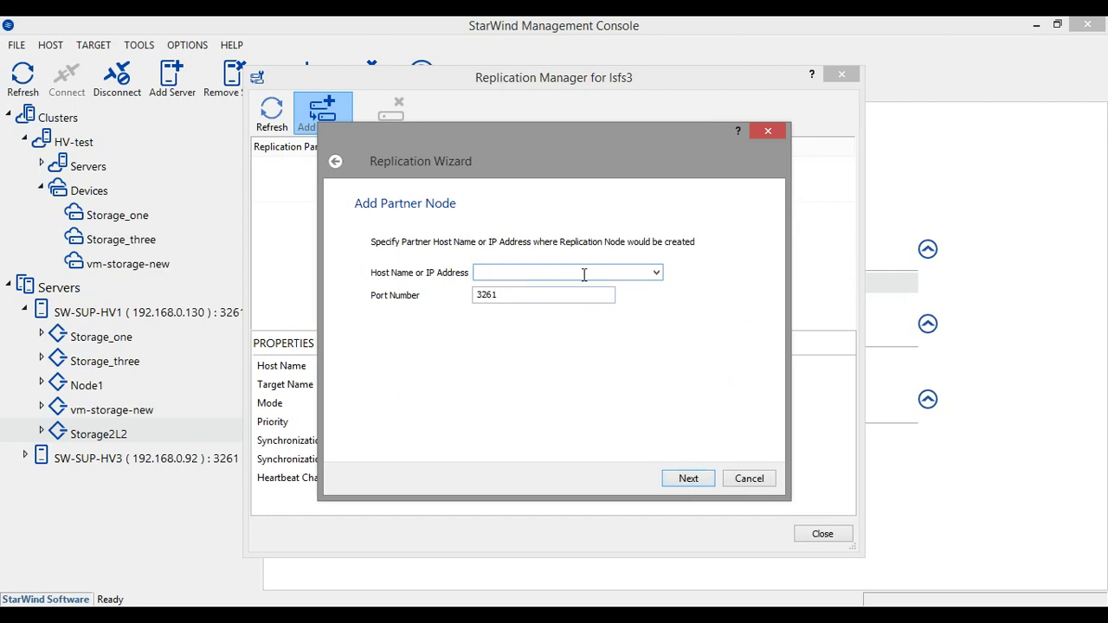
left_click(656, 273)
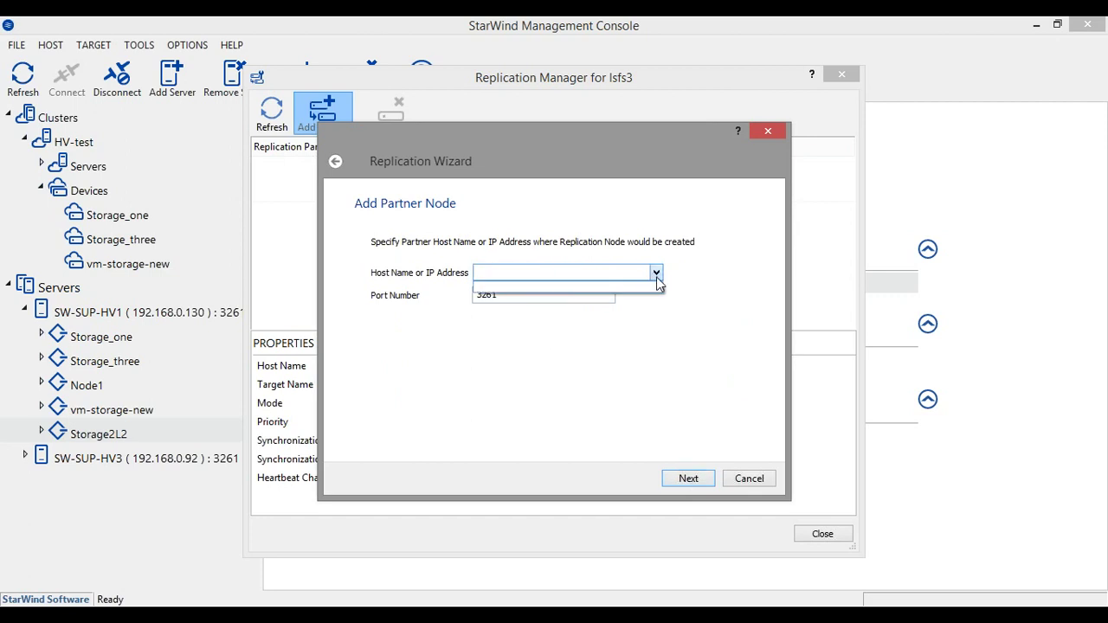
left_click(656, 273)
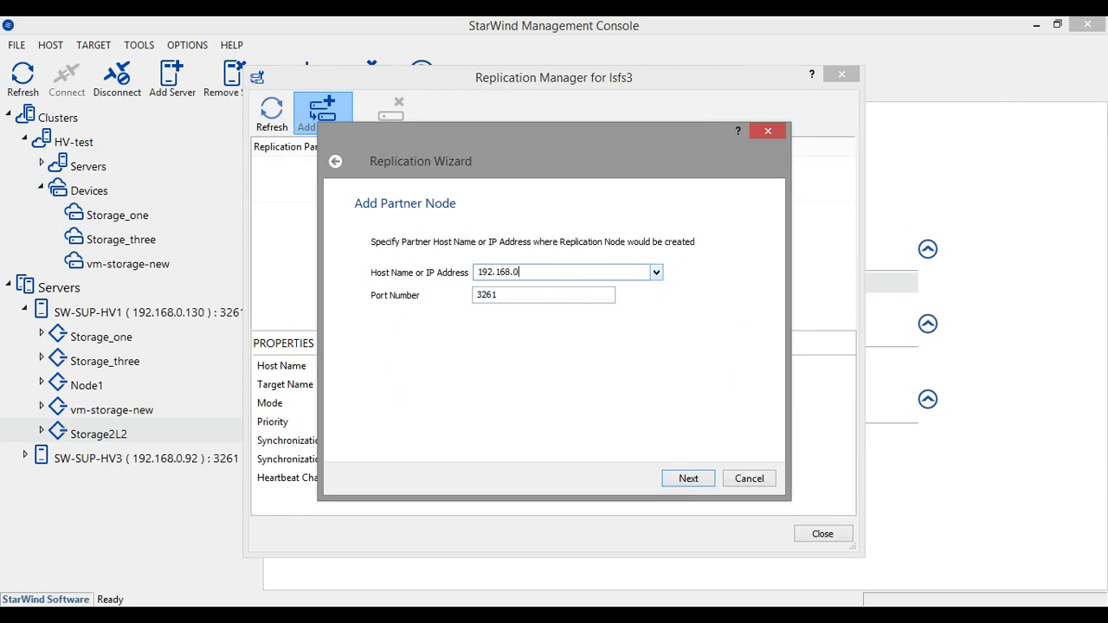
type("2")
key("Return")
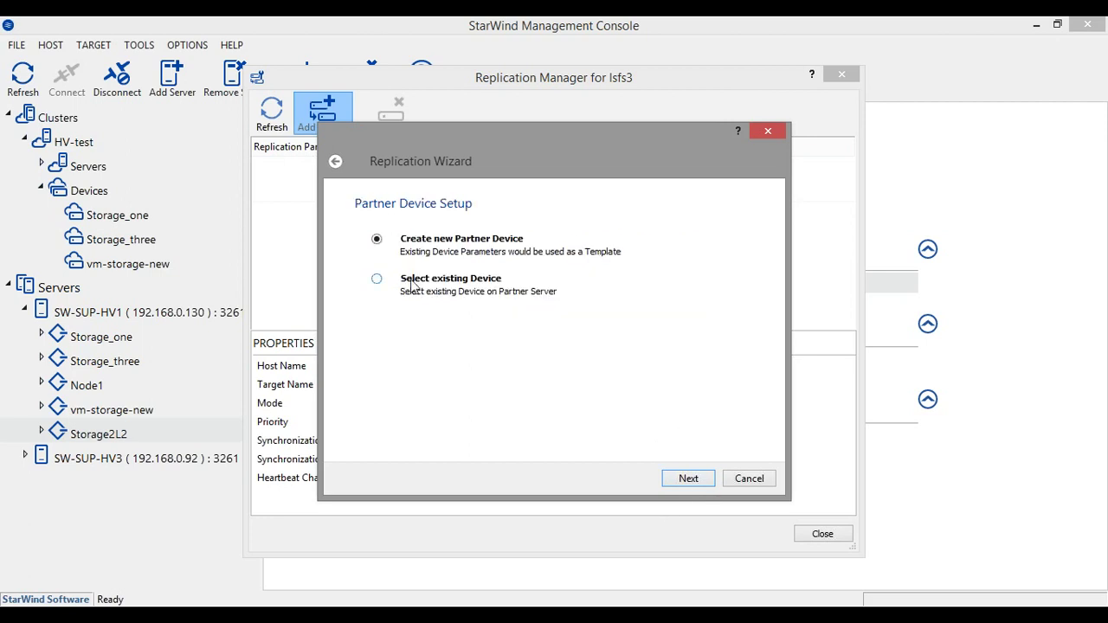
Choose the existing lsfs2 device as the replication partner
left_click(412, 285)
left_click(688, 478)
left_click(398, 262)
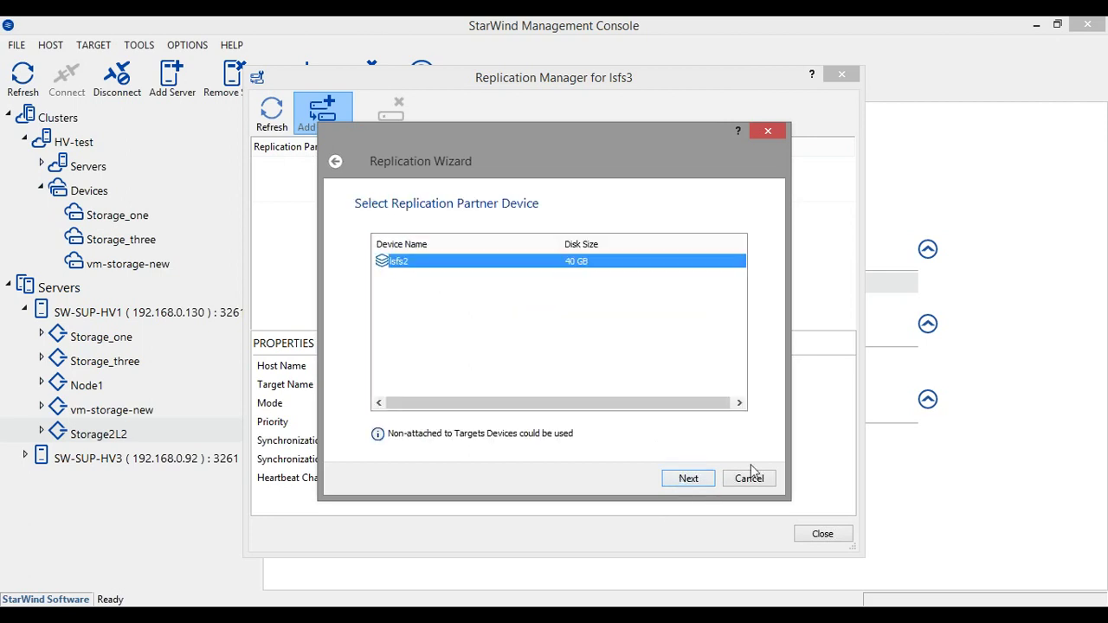
left_click(688, 478)
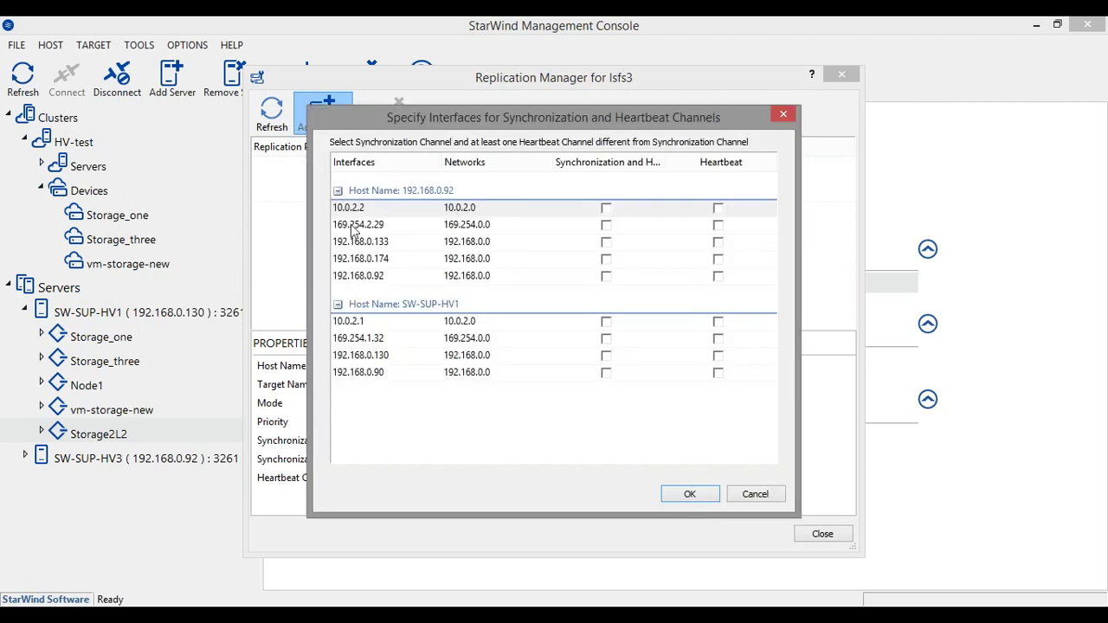
Use 10.0.2.x interfaces for synchronization and 192.168.0.x interfaces for heartbeat
left_click(607, 209)
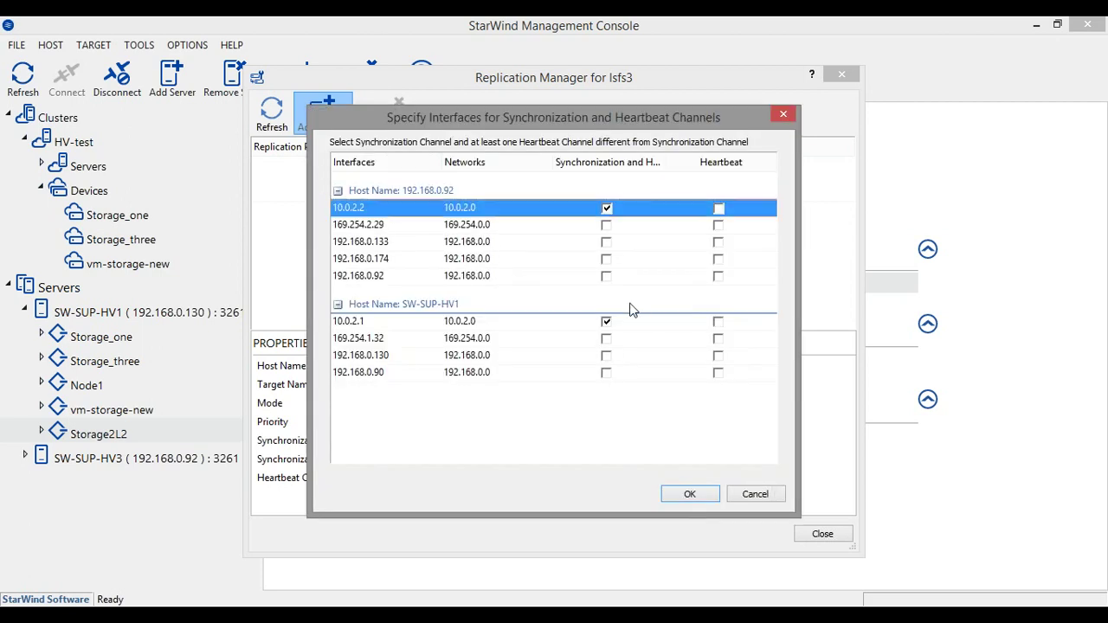
left_click(718, 338)
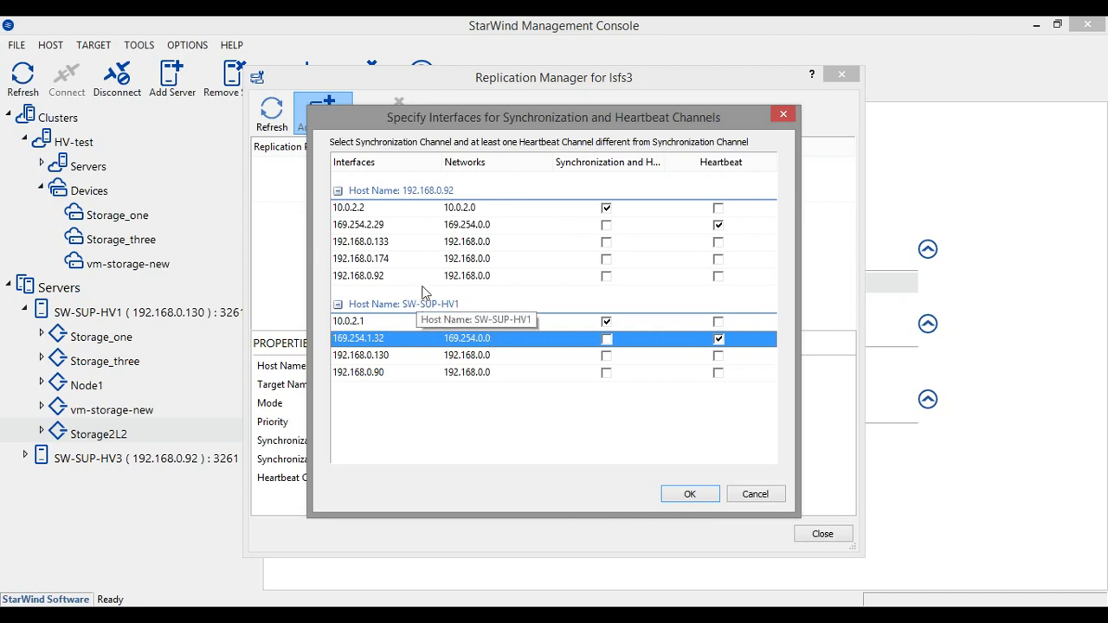
left_click(718, 275)
left_click(719, 225)
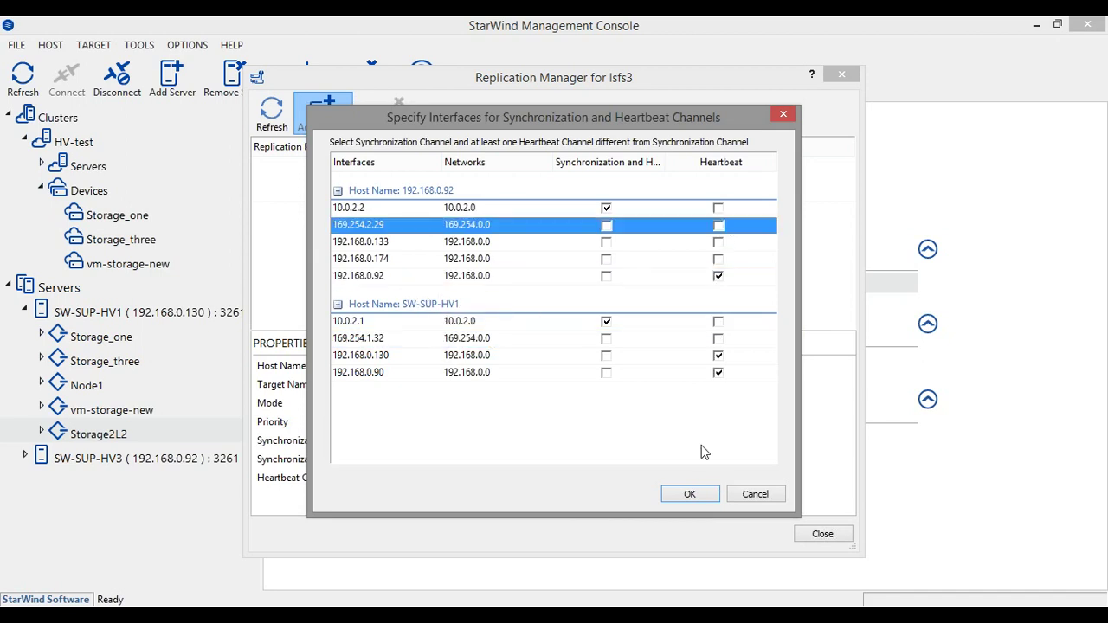
left_click(690, 495)
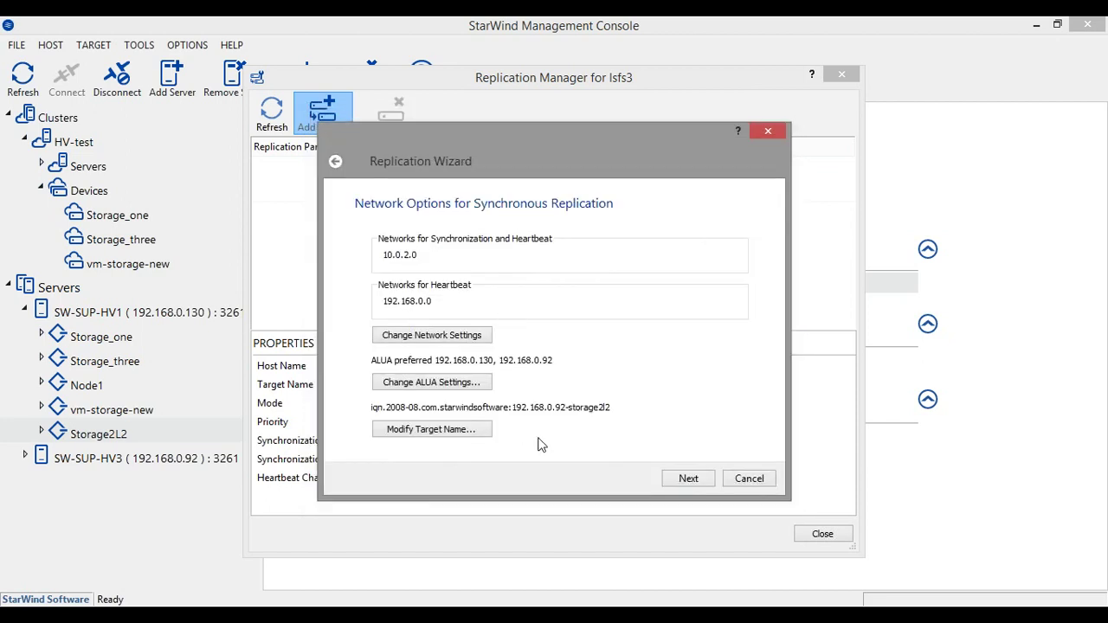
left_click(685, 481)
Create the replica, close the Replication Manager, and view SW-SUP-HV1's details
left_click(668, 479)
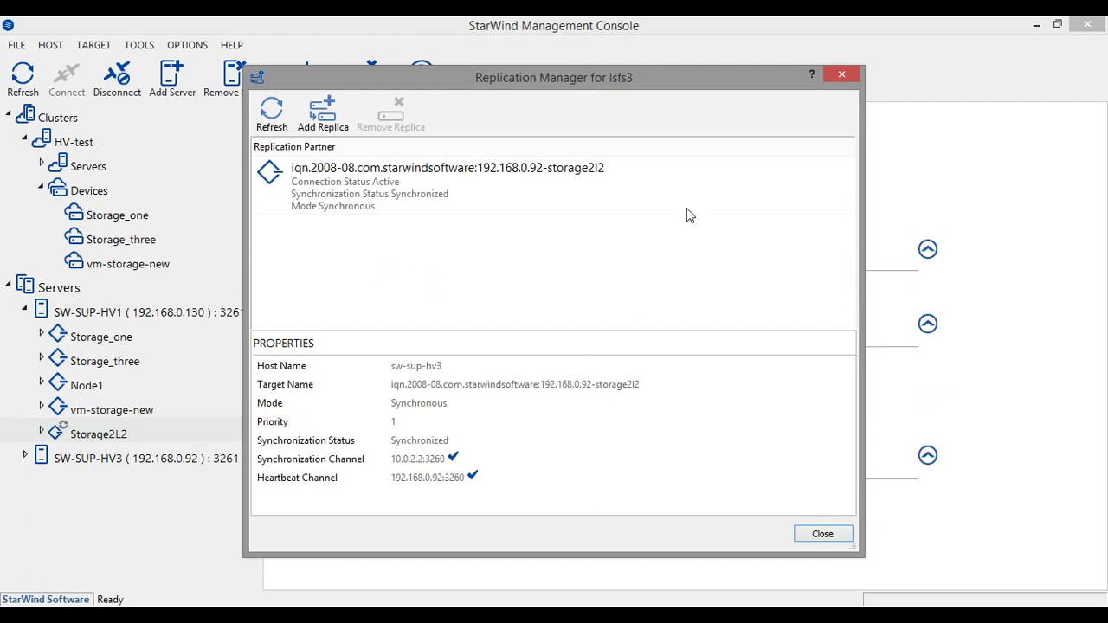
left_click(841, 75)
left_click(117, 317)
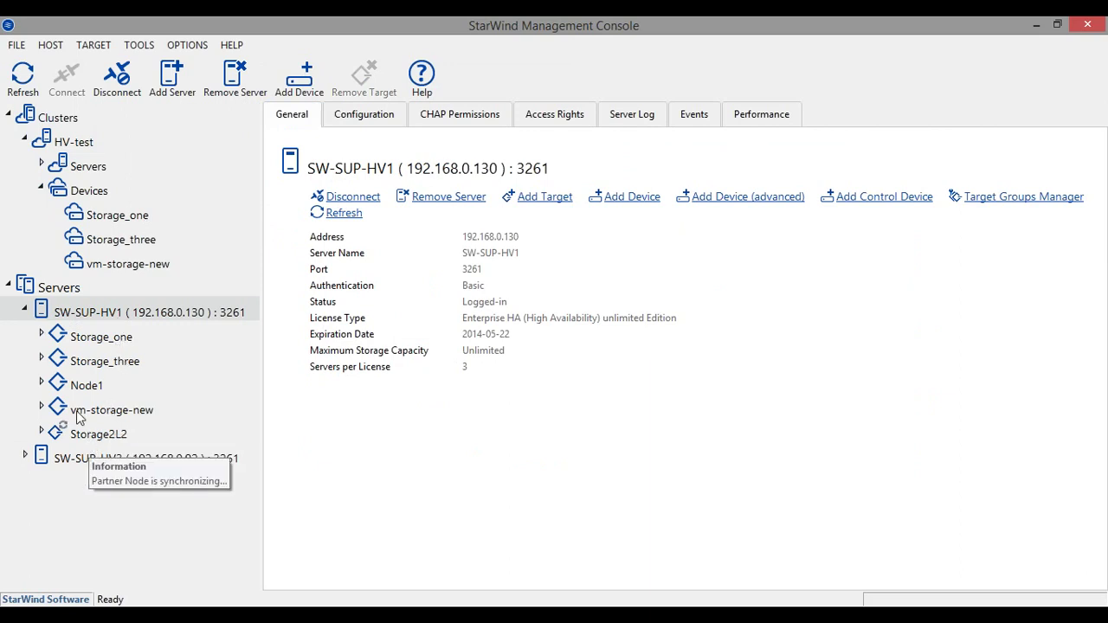
Open the Storage2L2 target and the Replication Manager for its 40 GB HA device HAImage5
left_click(93, 433)
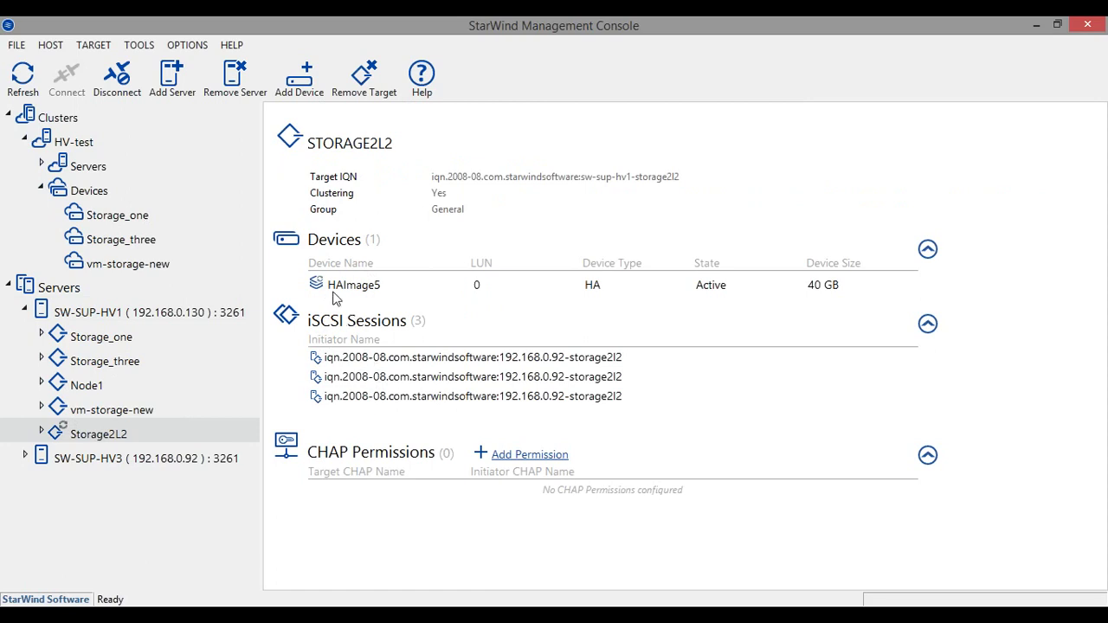
right_click(349, 291)
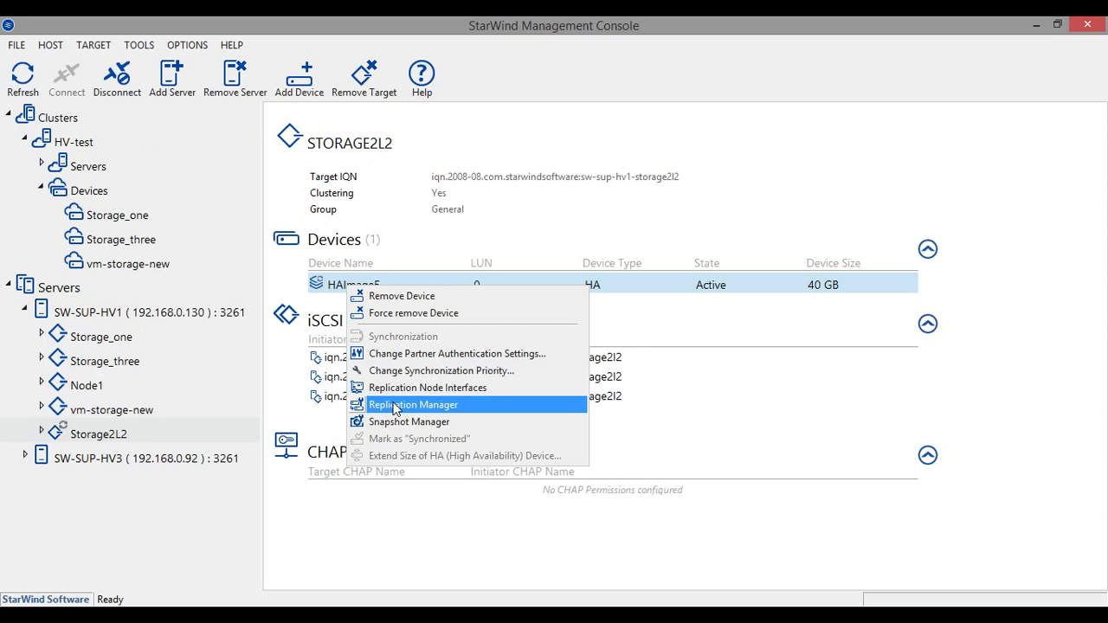
left_click(393, 405)
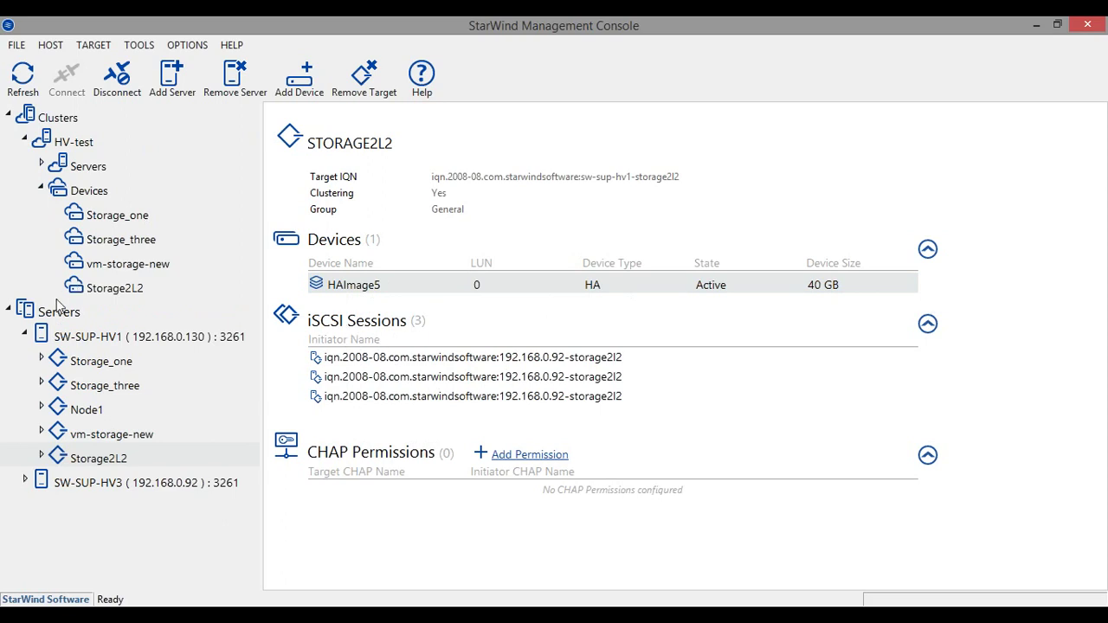
left_click(339, 290)
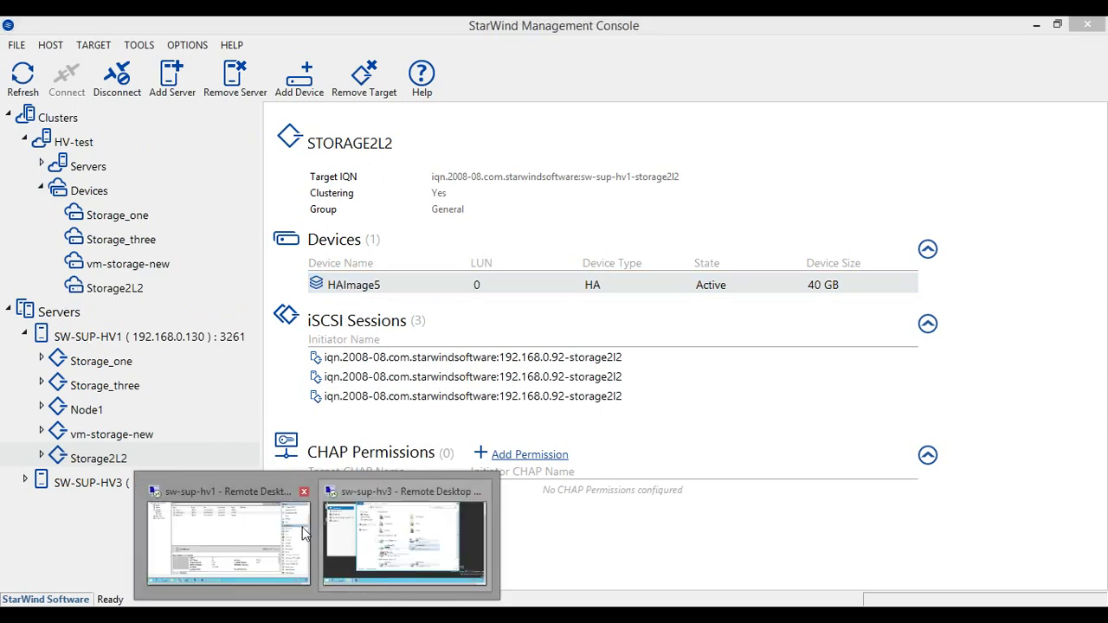
Minimize the sw-sup-hv3 session and view sw-sup-hv1's roles: CentOS1, Free10Cluster, testWebinar
left_click(386, 536)
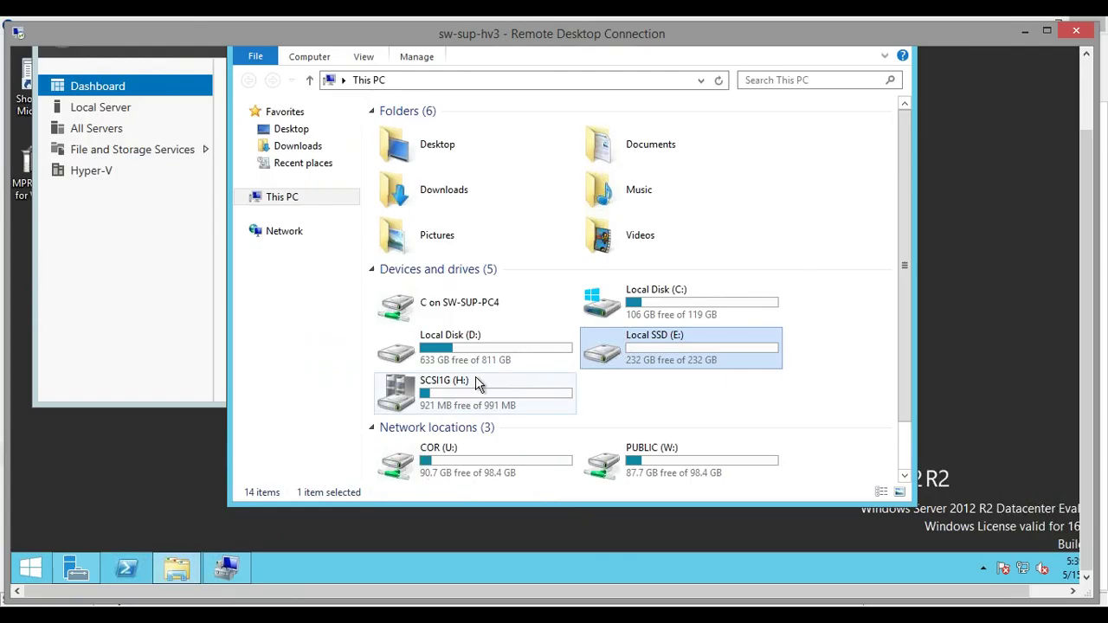
left_click(1024, 30)
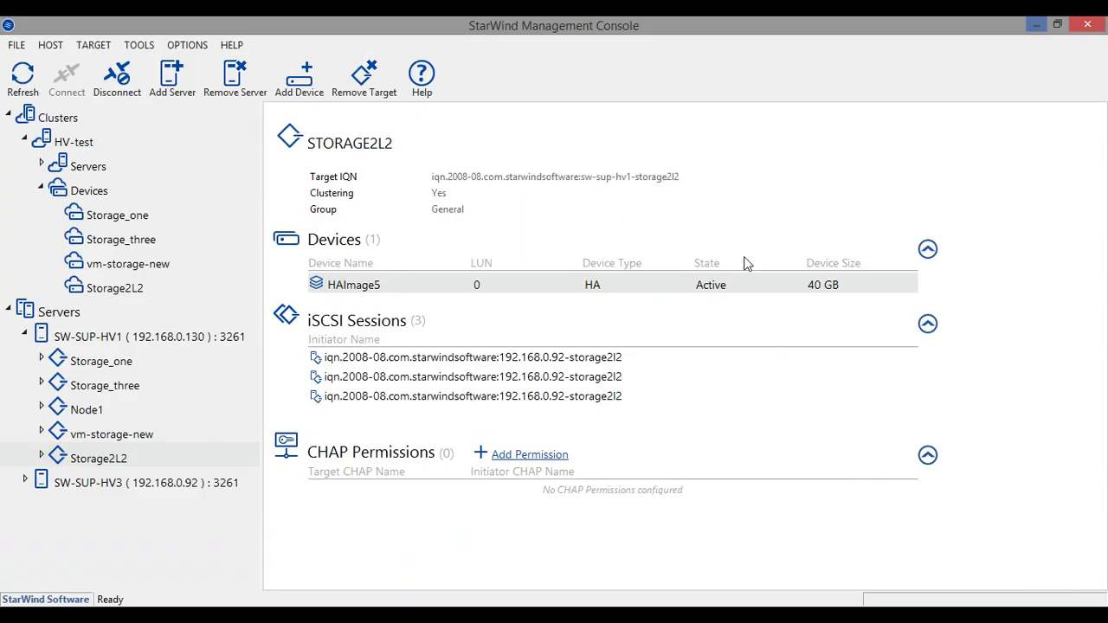
left_click(222, 532)
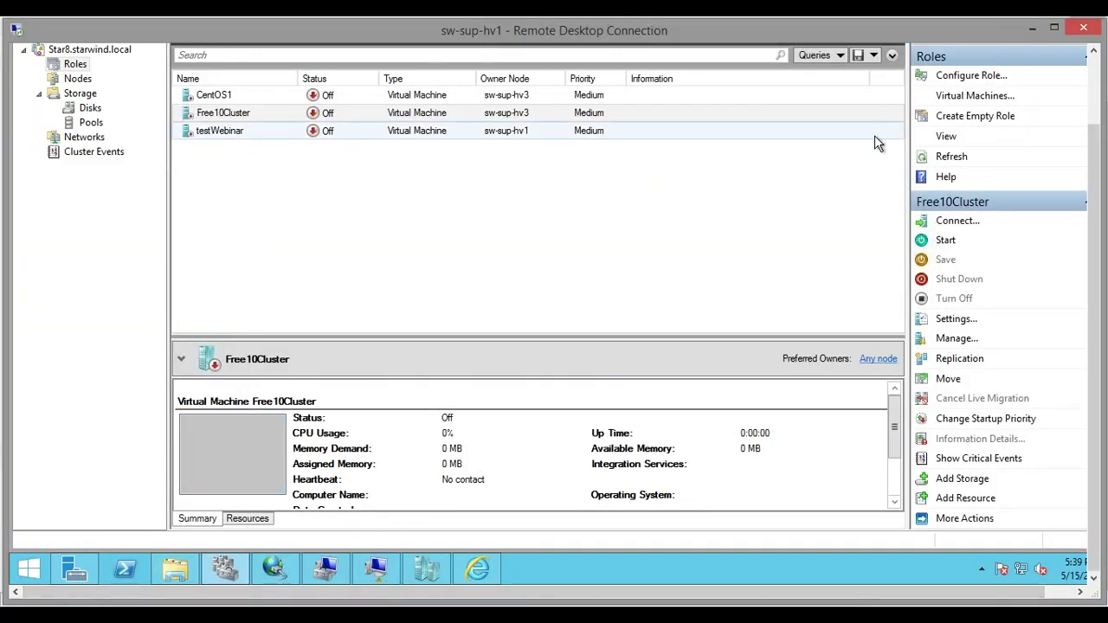
left_click_drag(1093, 201, 1077, 141)
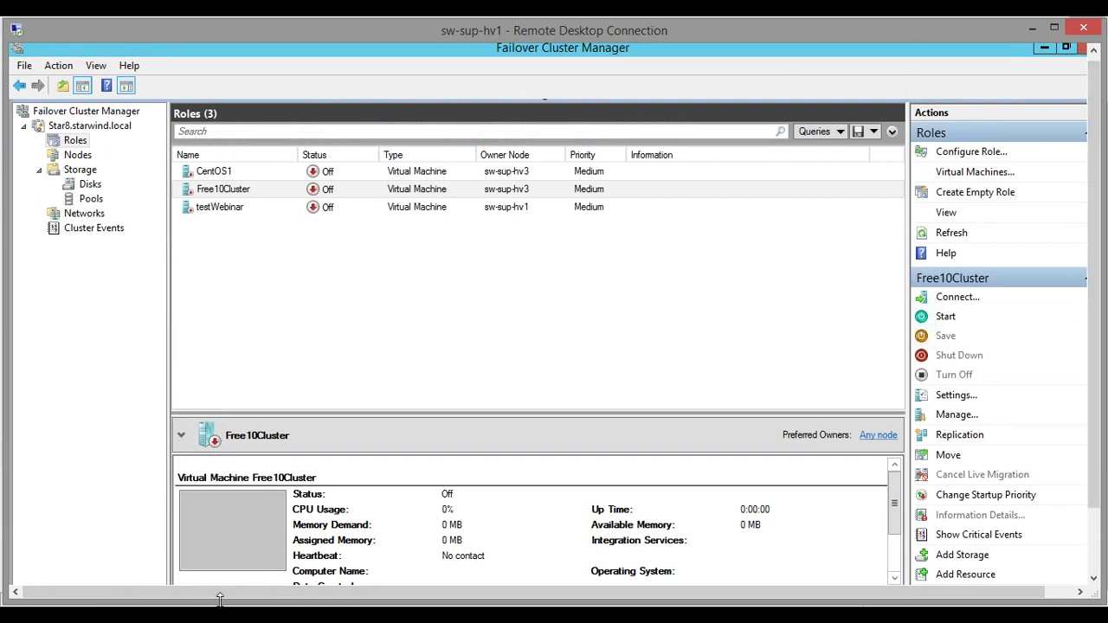
left_click_drag(1093, 367, 563, 599)
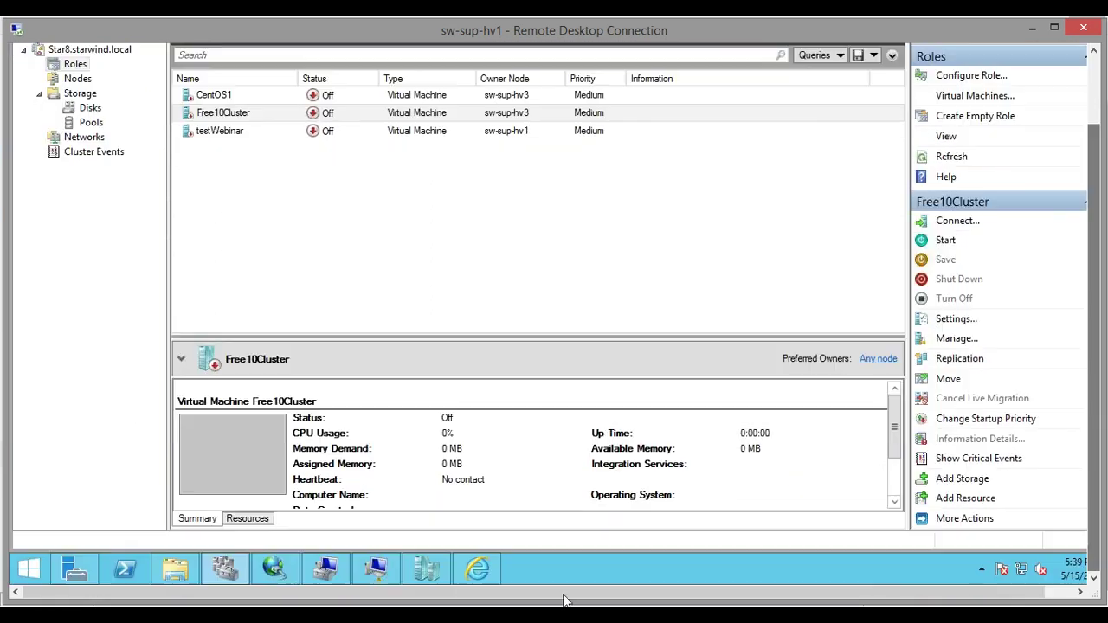
mouse_move(285, 571)
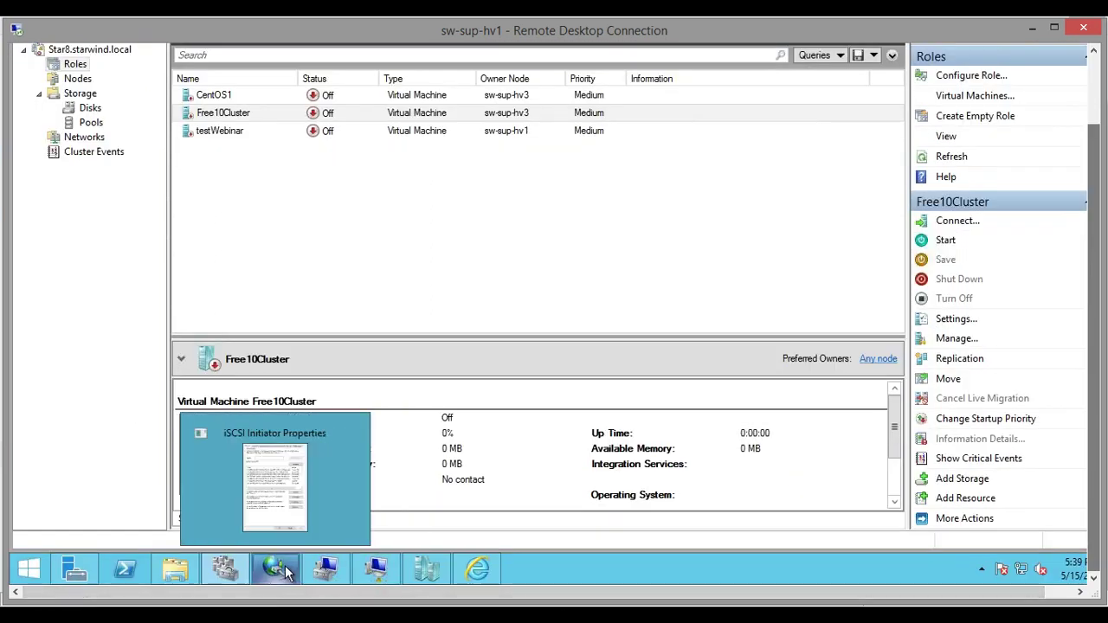
Start a virtual machine import in Hyper-V Manager and browse into C:\ClusterStorage
left_click(429, 584)
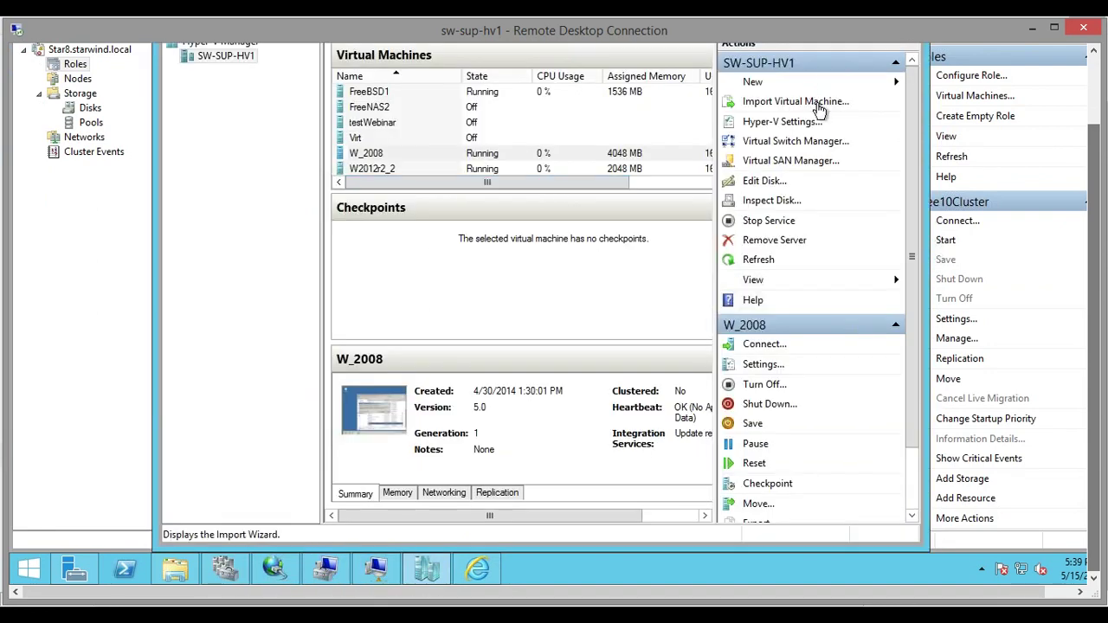
left_click(818, 108)
left_click(664, 450)
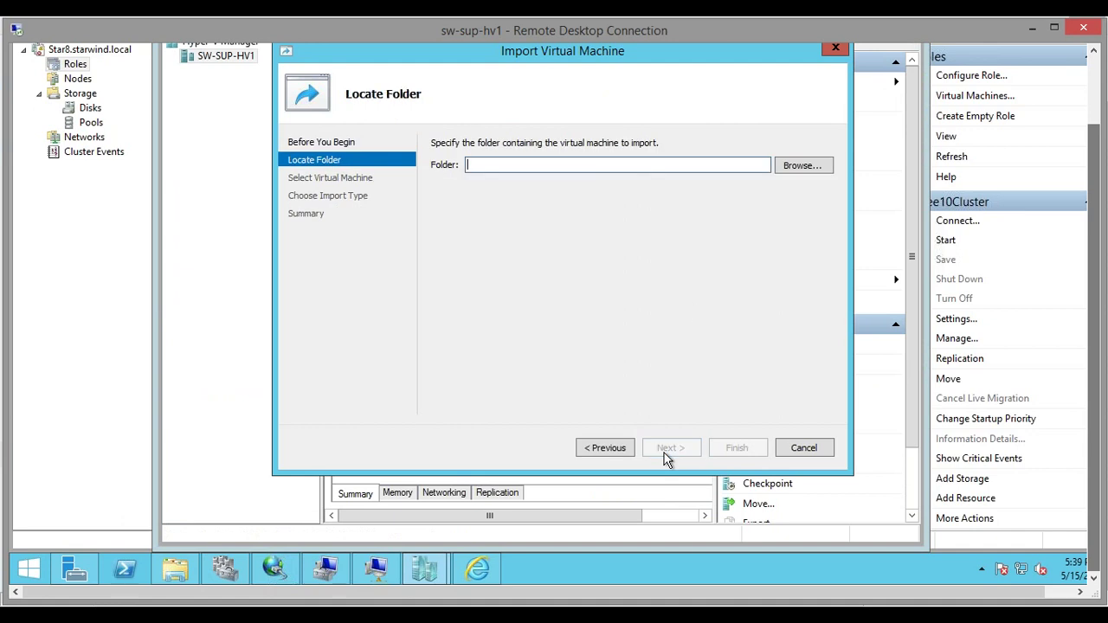
left_click(796, 168)
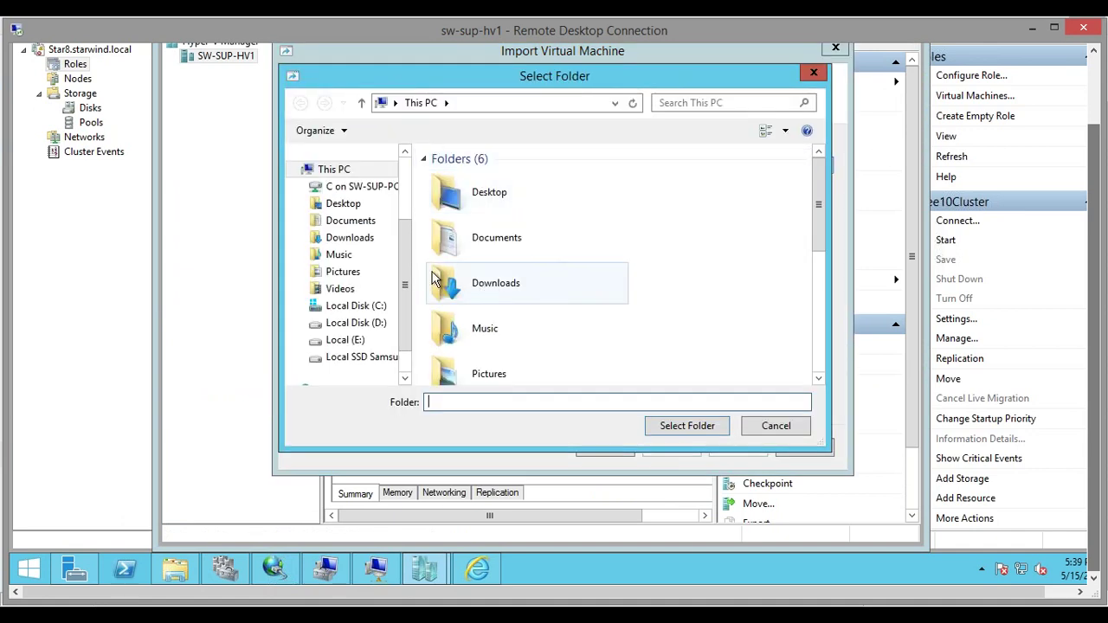
left_click(363, 306)
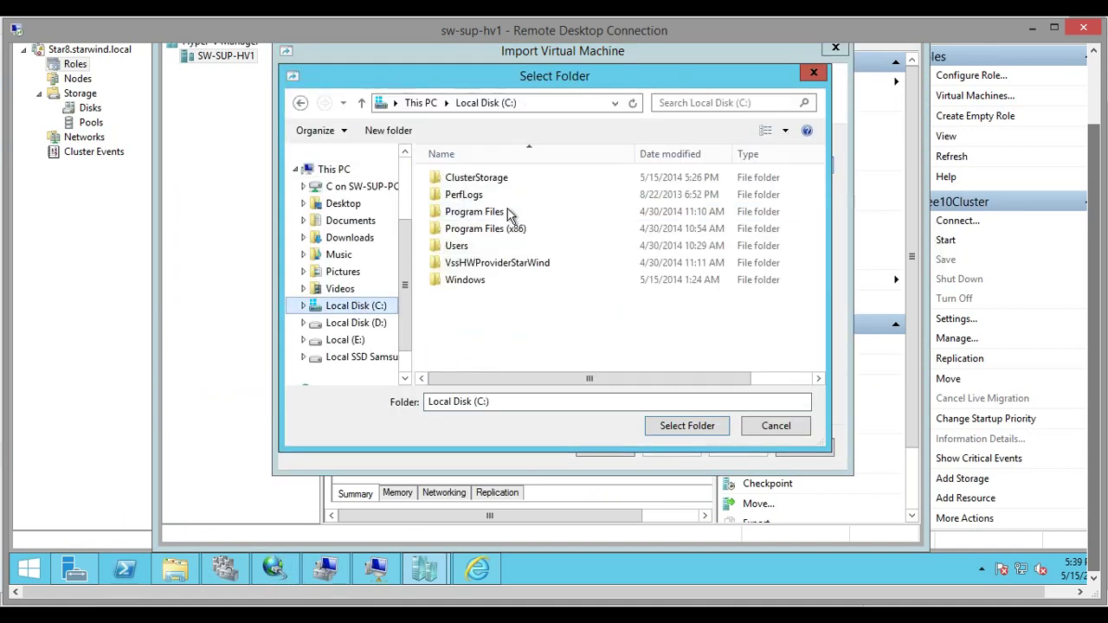
double_click(475, 179)
left_click(454, 194)
Choose the GUID folder under Volume1\testWebinar\Virtual Machines as the import source
double_click(463, 177)
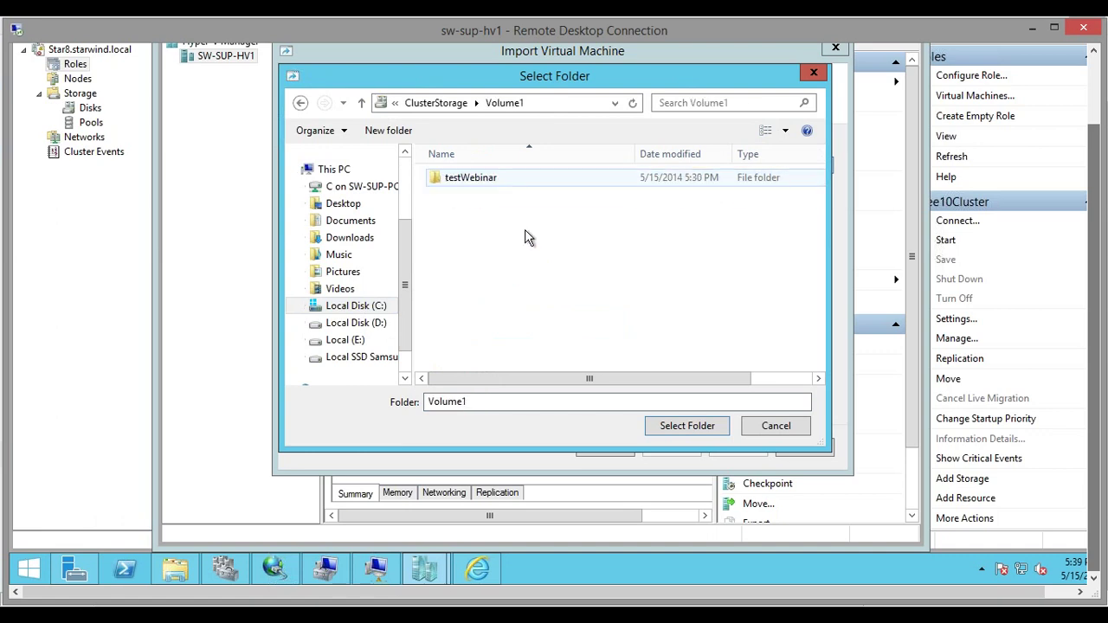
double_click(472, 178)
double_click(477, 179)
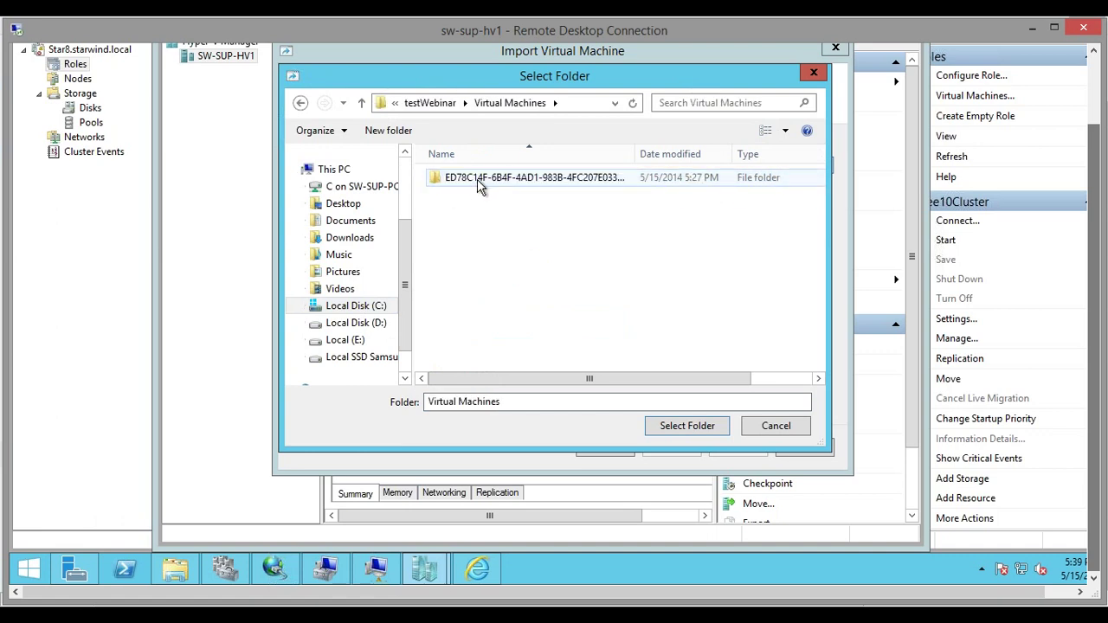
left_click(477, 179)
left_click(687, 425)
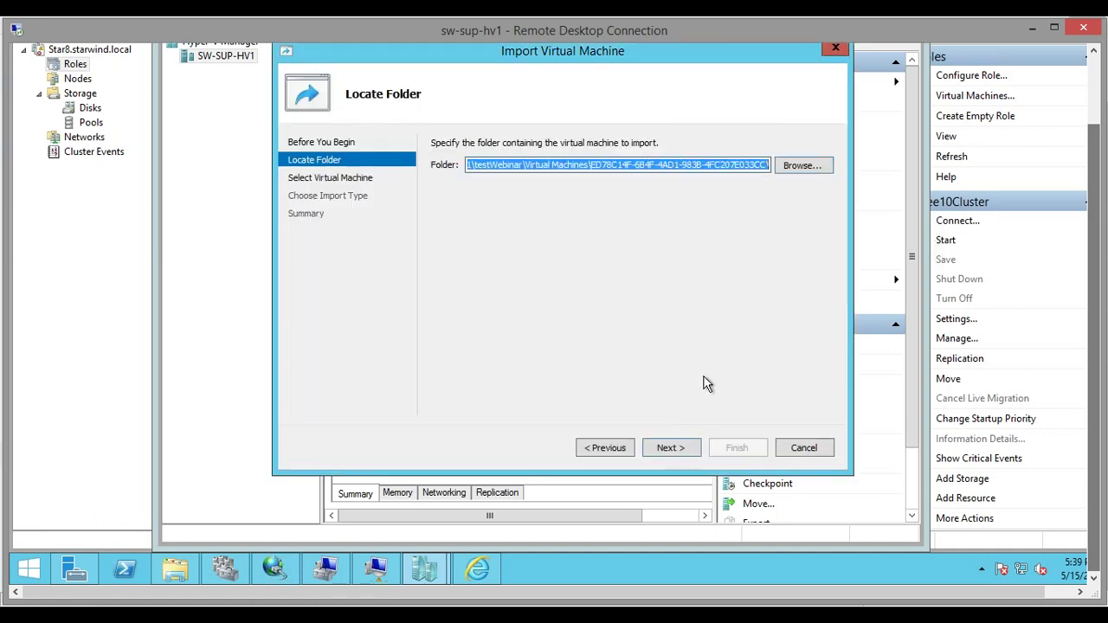
left_click(684, 452)
left_click(661, 319)
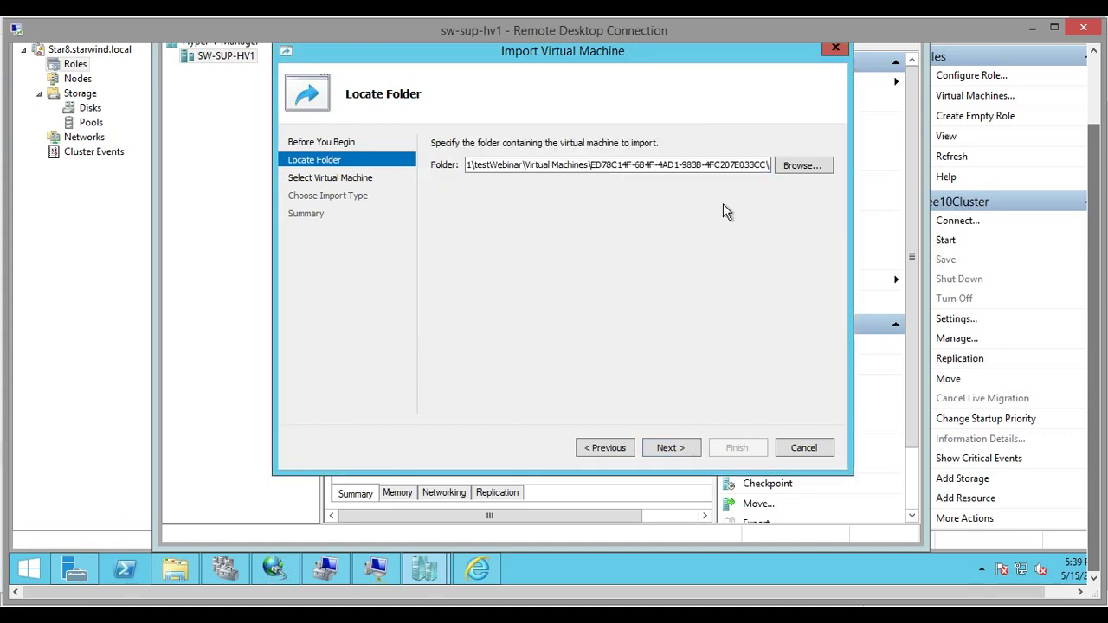
Cancel the folder picker and the import, then select the W2012r2_2 virtual machine
left_click(798, 167)
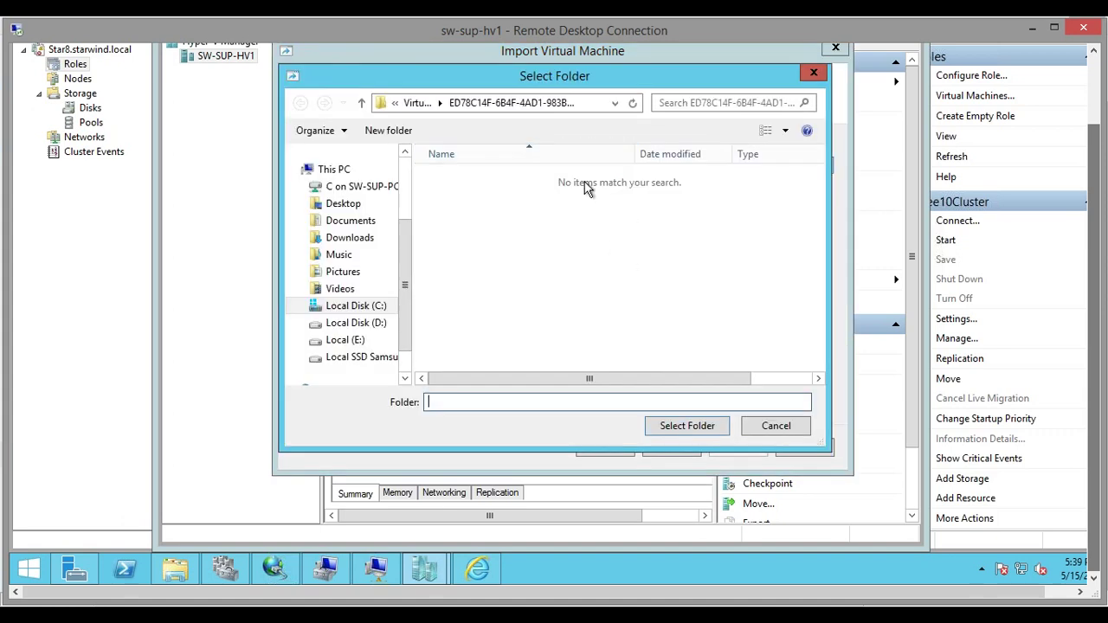
left_click(416, 103)
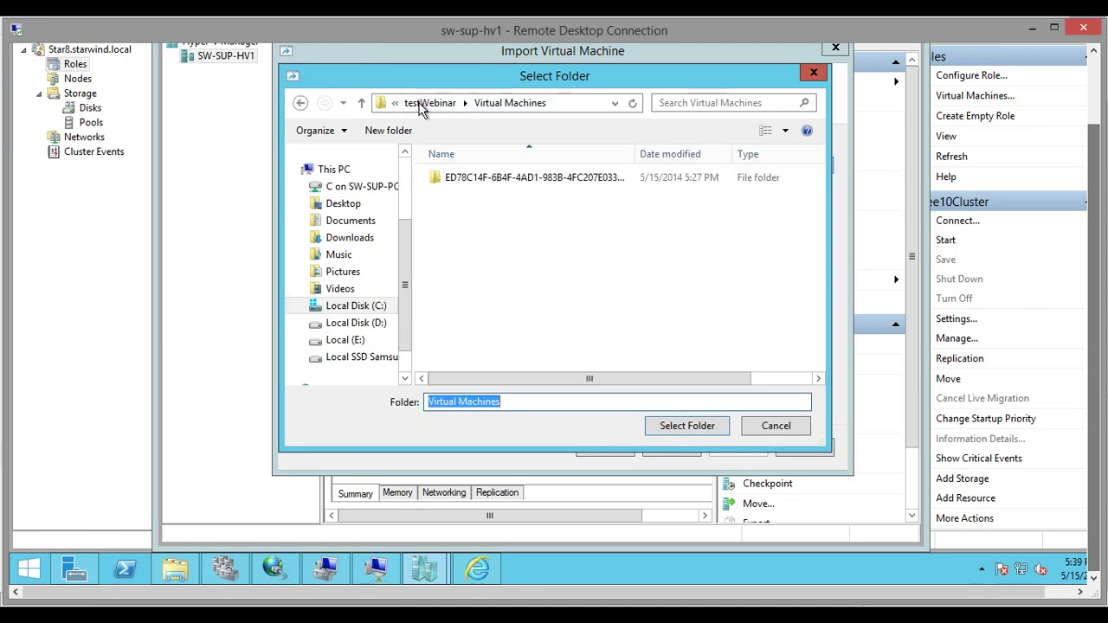
left_click(812, 73)
left_click(835, 48)
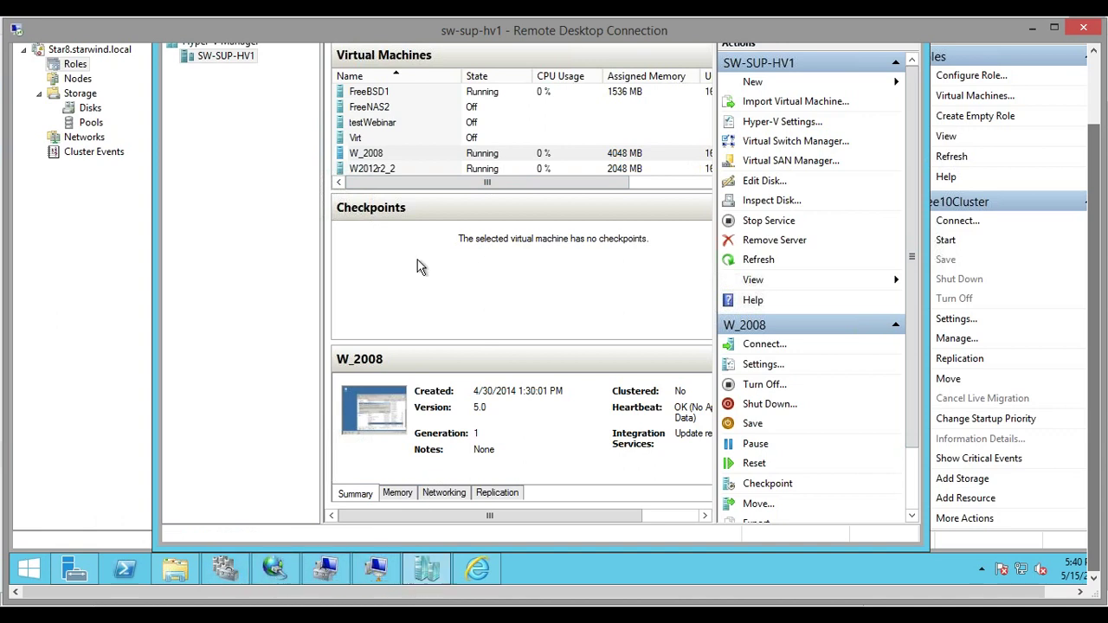
left_click(374, 168)
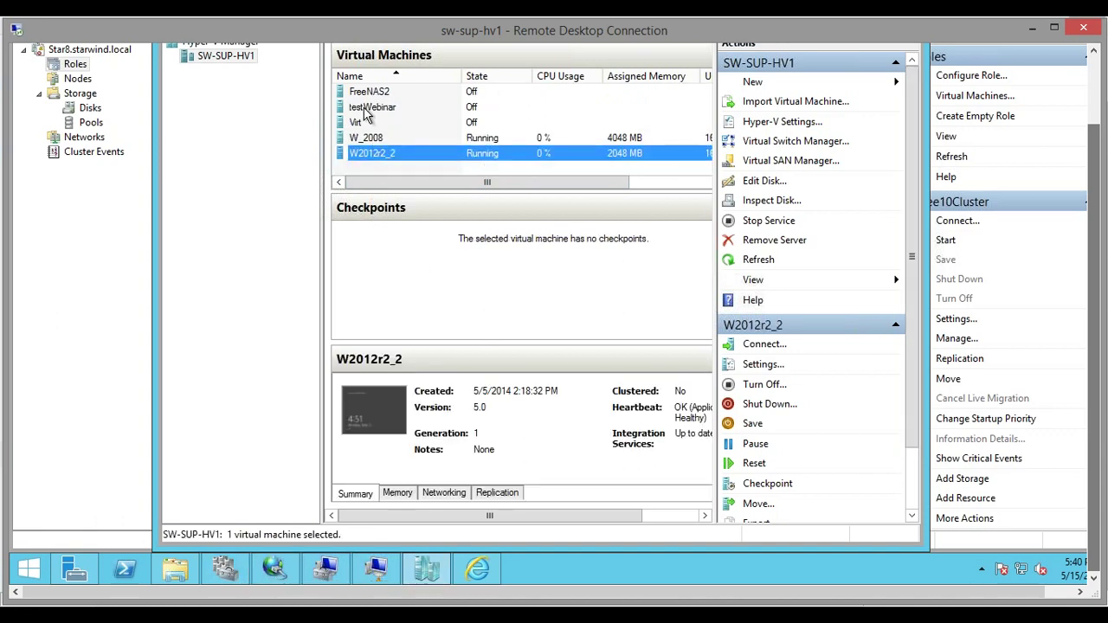
Connect to the testWebinar virtual machine's console and start it
left_click(370, 107)
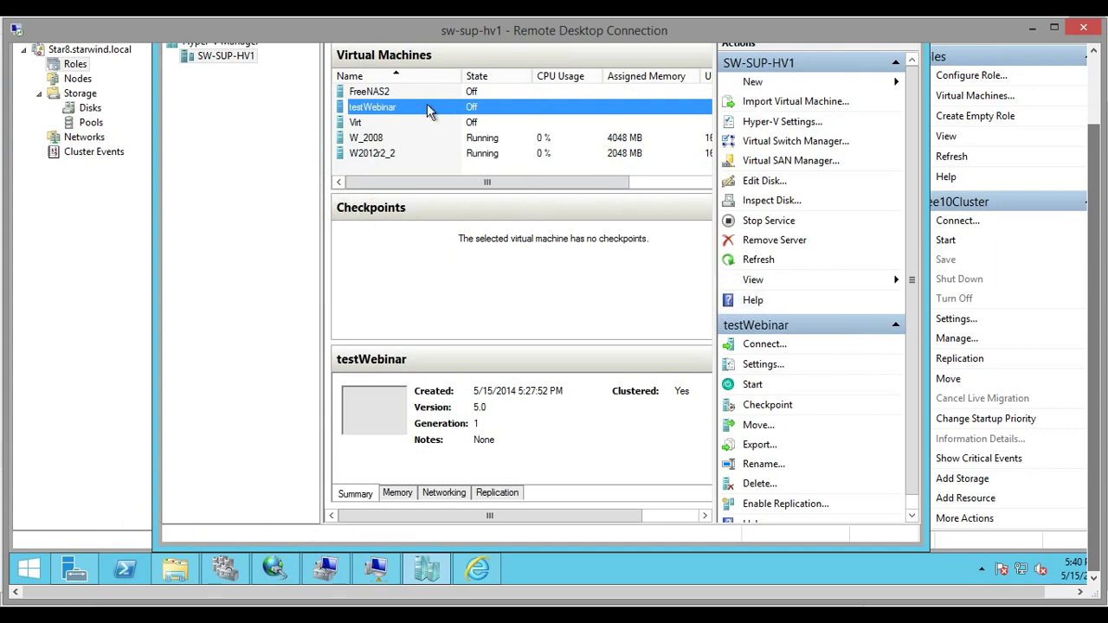
right_click(426, 110)
left_click(458, 114)
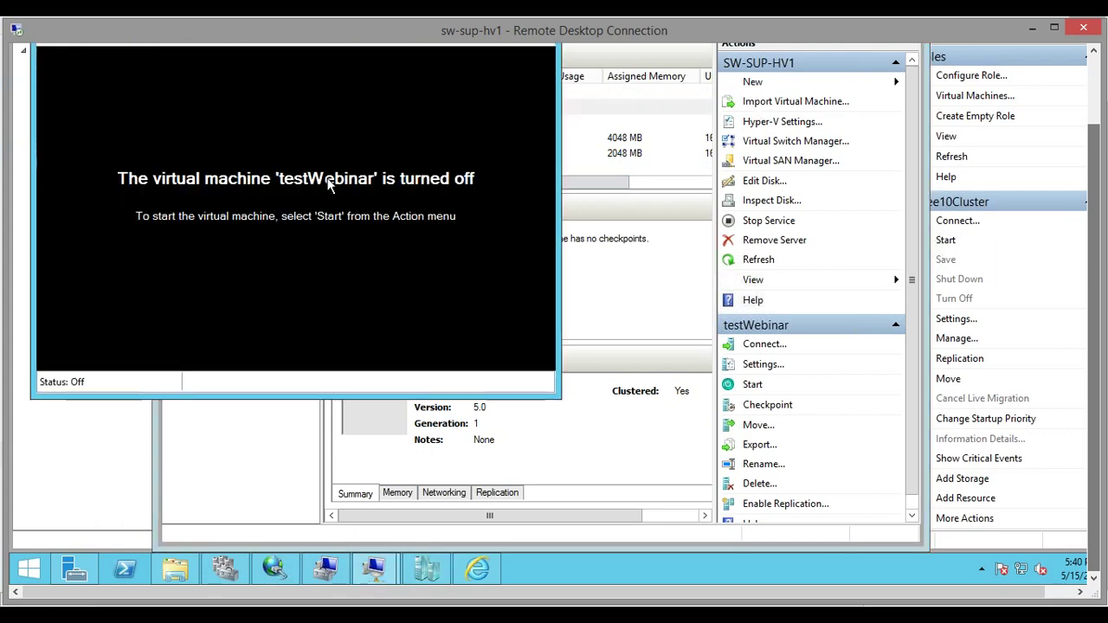
scroll(1097, 245, "up", 3)
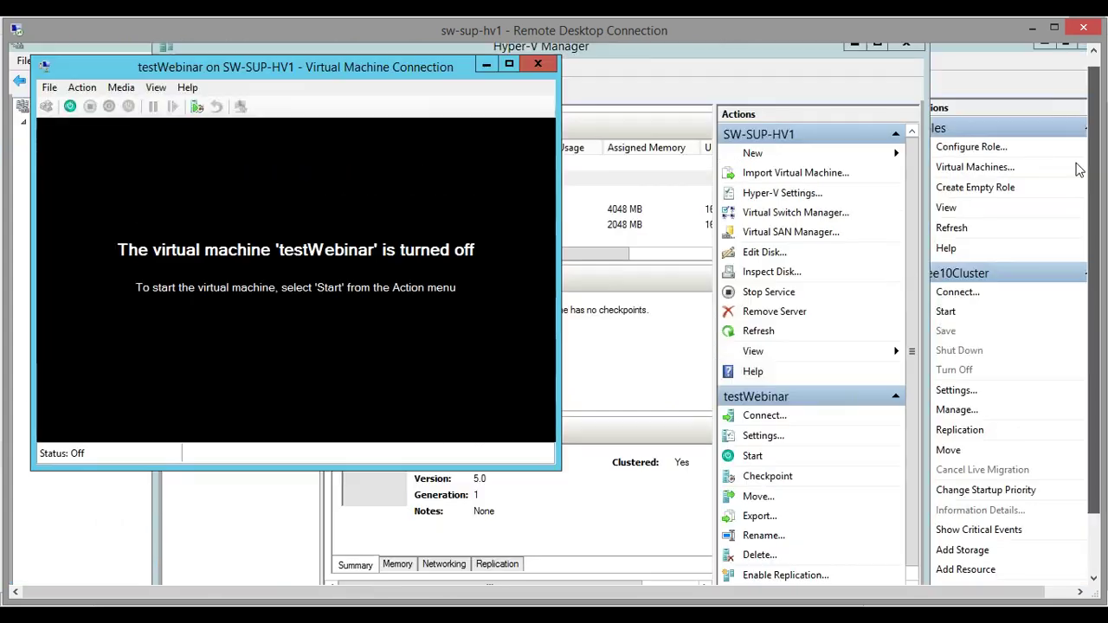
left_click(71, 117)
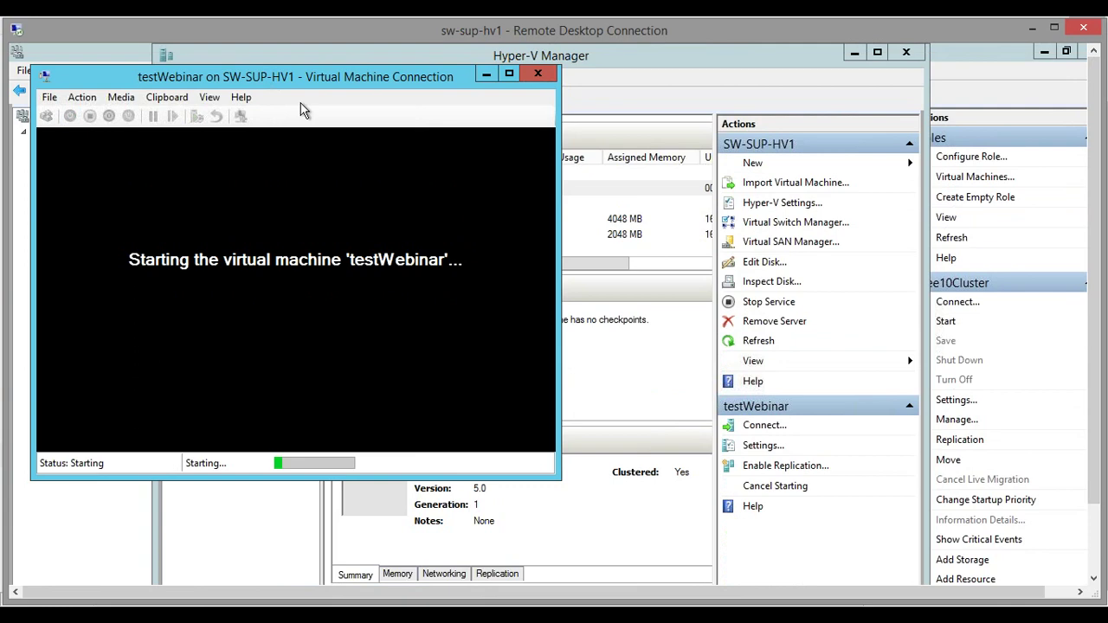
Move the testWebinar console aside, minimize it, and bring up iSCSI Initiator properties
left_click_drag(444, 78, 642, 177)
left_click(682, 173)
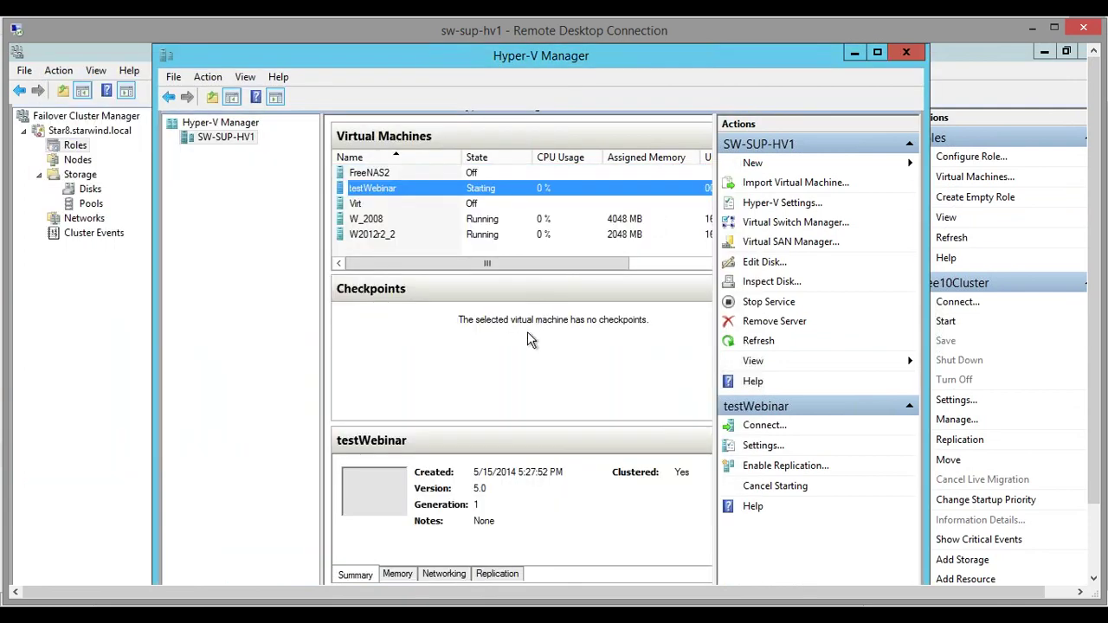
left_click_drag(1092, 255, 1092, 329)
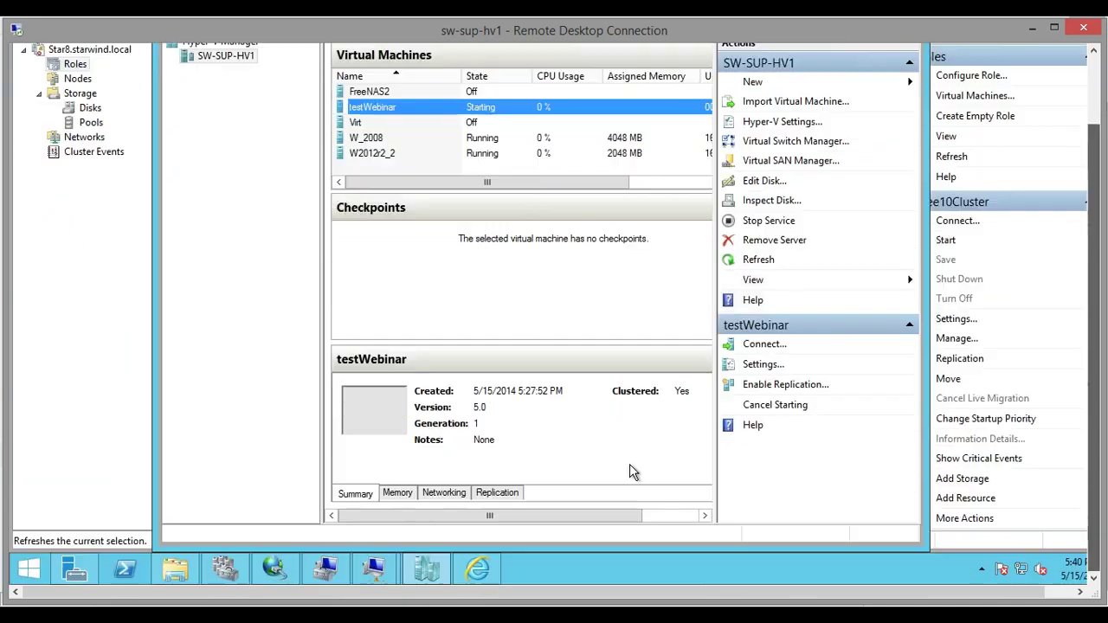
left_click(296, 562)
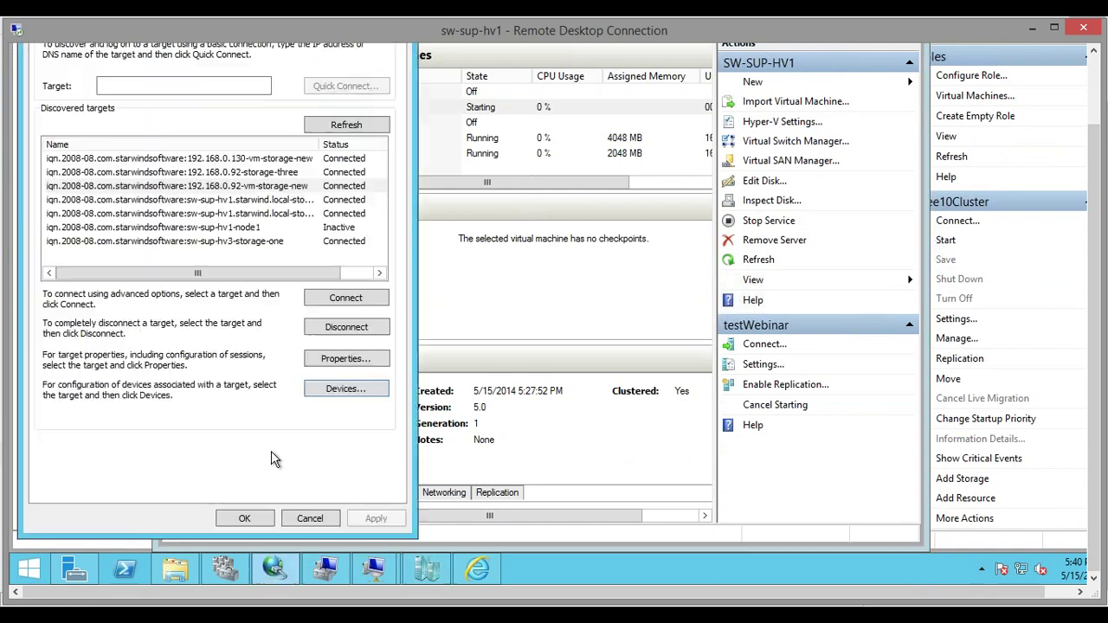
Connect 192.168.0.92-storage2l2 with multi-path via Microsoft iSCSI Initiator, portal 192.168.0.133, initiator 192.168.0.130
left_click(344, 126)
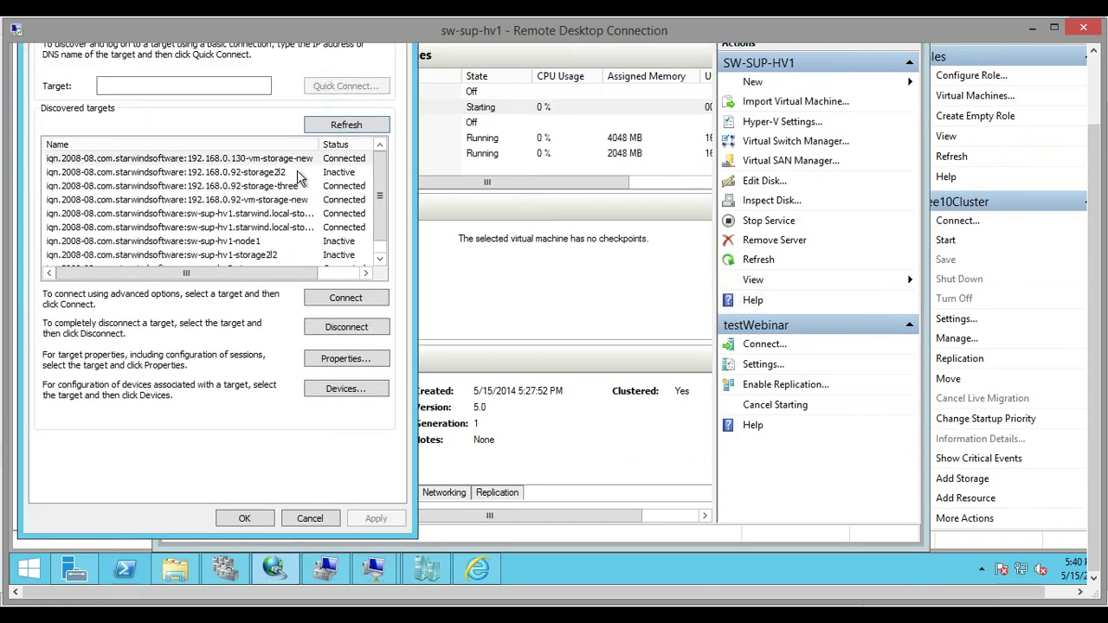
left_click(299, 173)
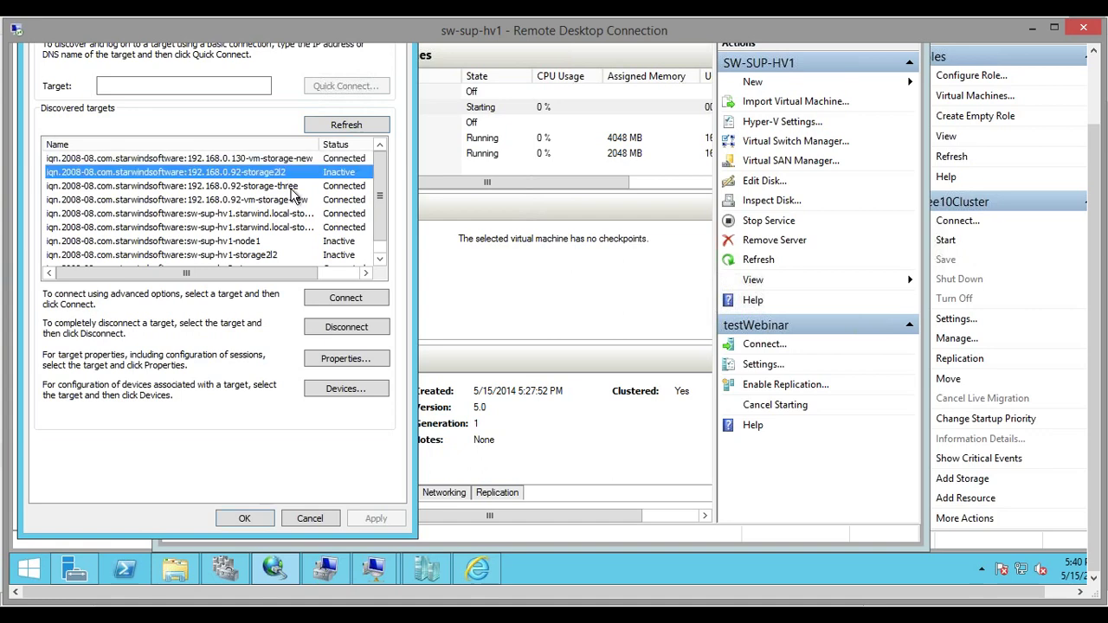
left_click(334, 309)
left_click(77, 126)
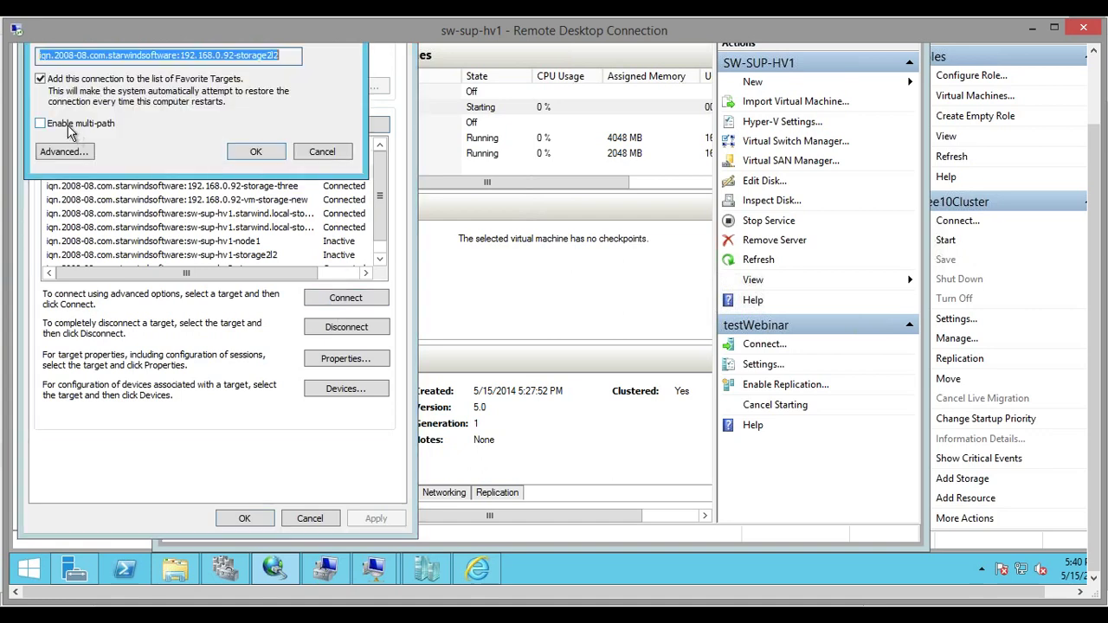
left_click(59, 152)
left_click(230, 101)
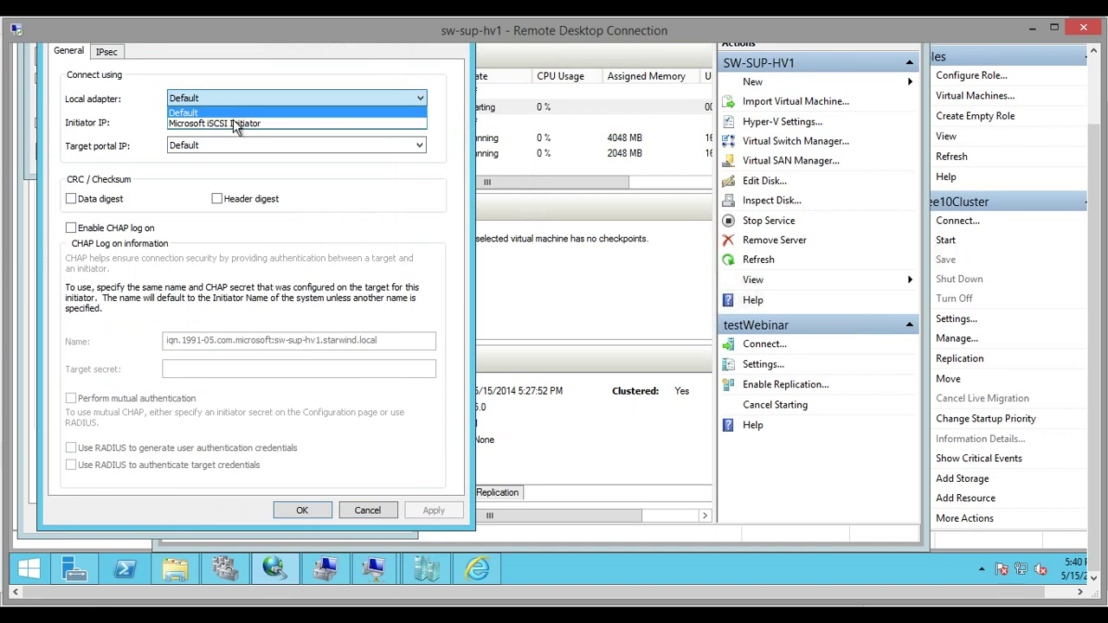
left_click(234, 116)
left_click(211, 149)
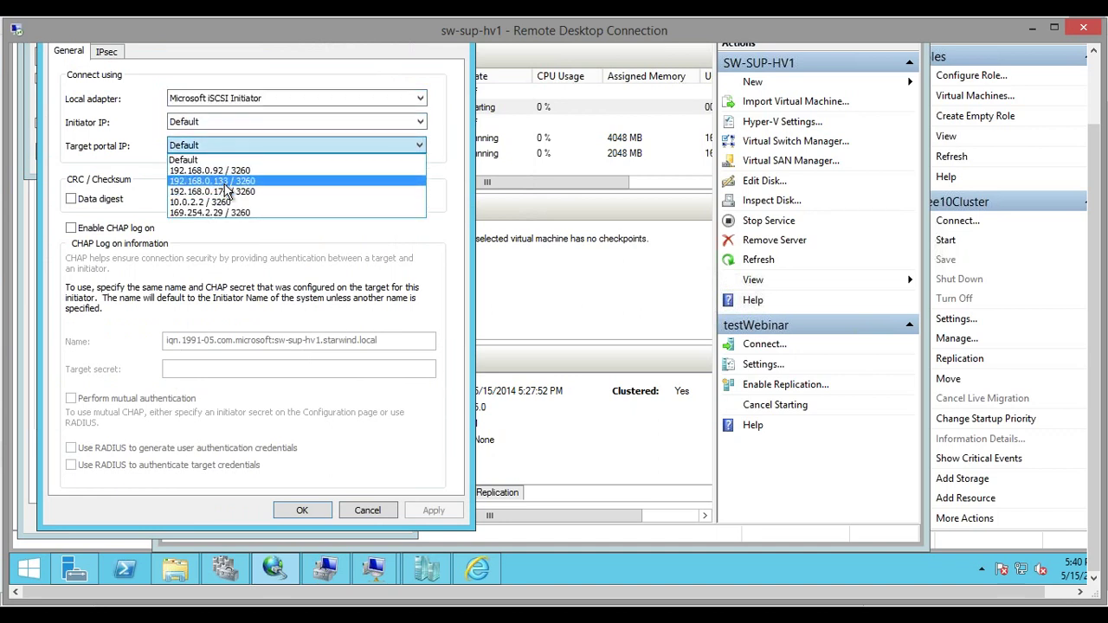
left_click(227, 181)
left_click(228, 122)
left_click(227, 181)
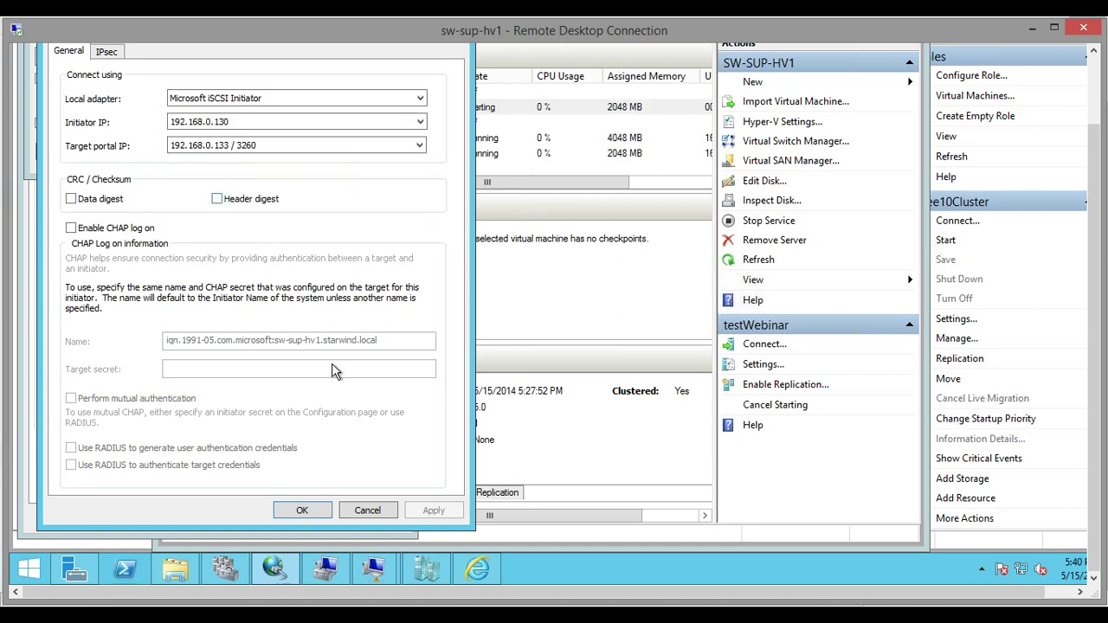
left_click(310, 512)
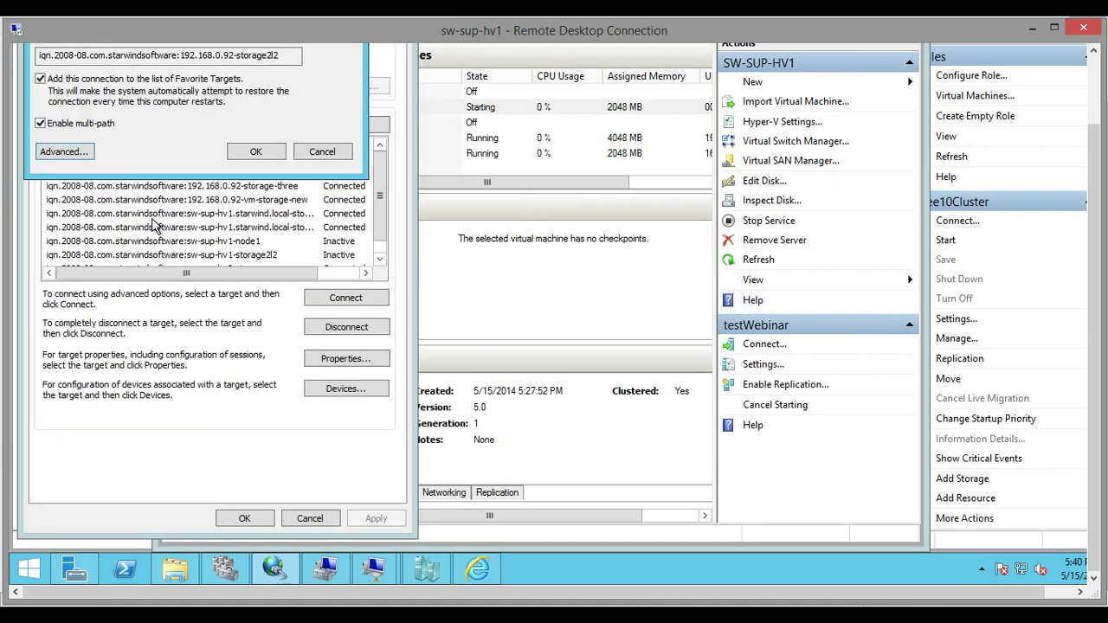
left_click(257, 152)
Connect sw-sup-hv1-storage2l2 with multi-path via Microsoft iSCSI Initiator and portal 127.0.0.1, then close
left_click(262, 255)
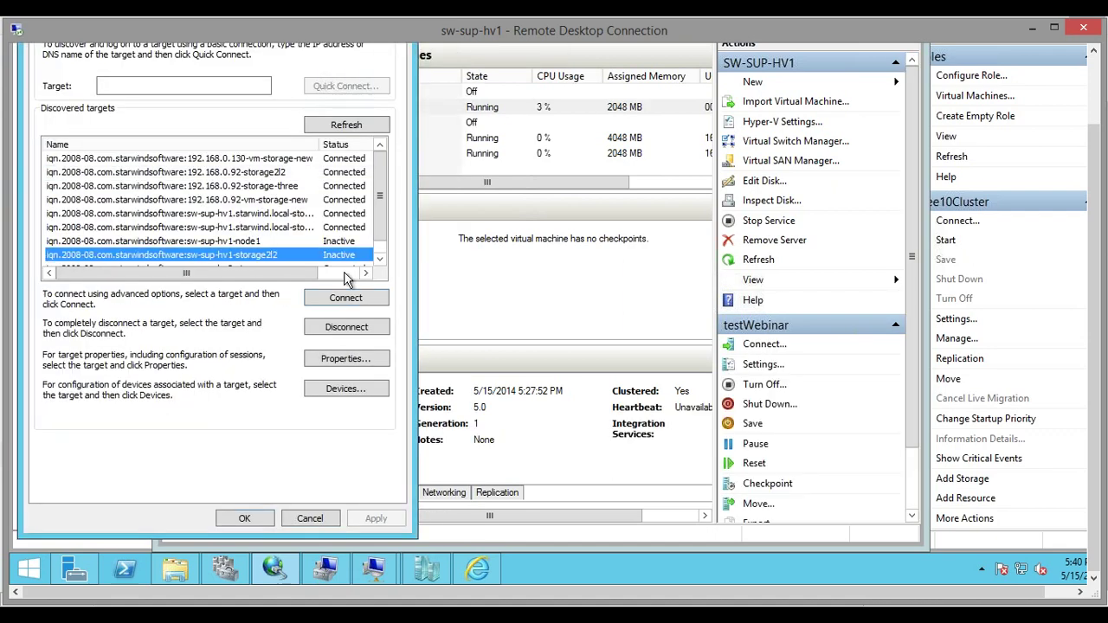
left_click(331, 305)
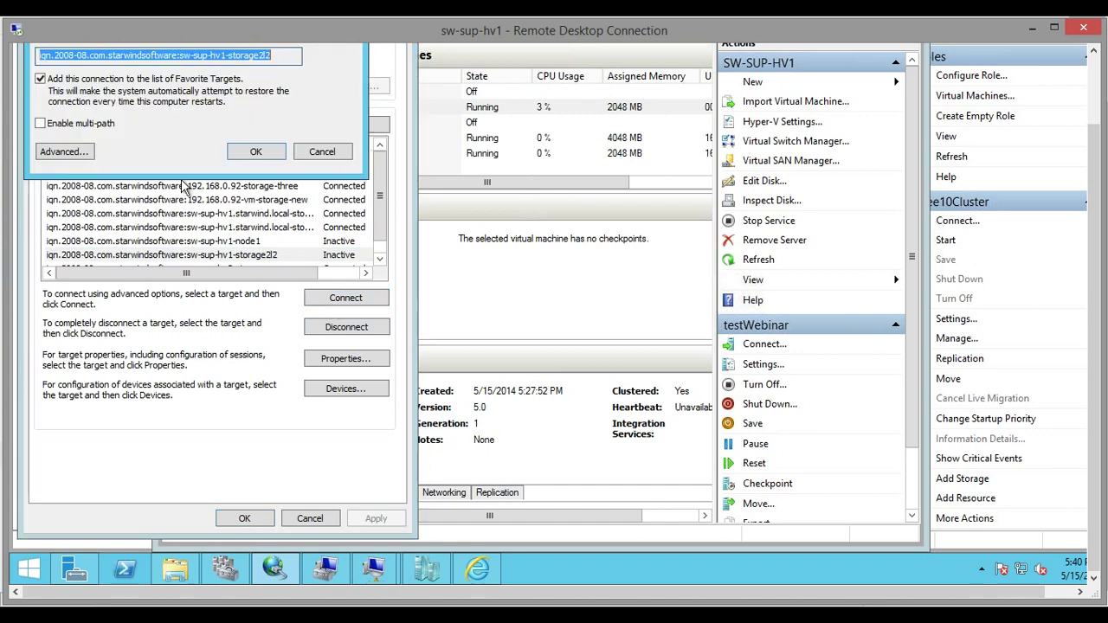
left_click(40, 124)
left_click(60, 152)
left_click(269, 98)
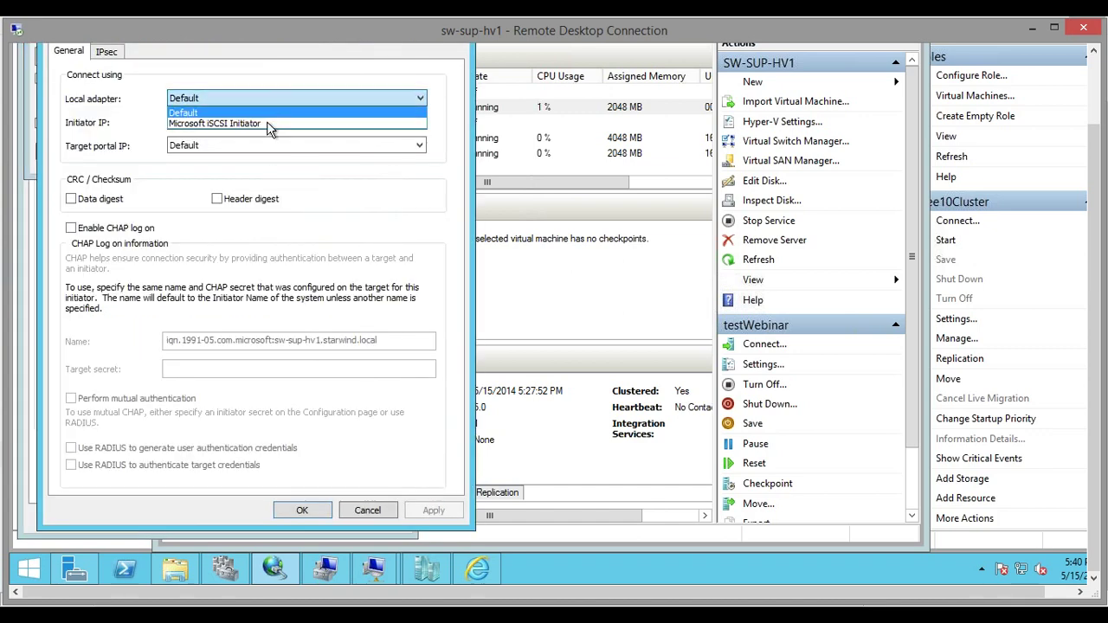
left_click(267, 123)
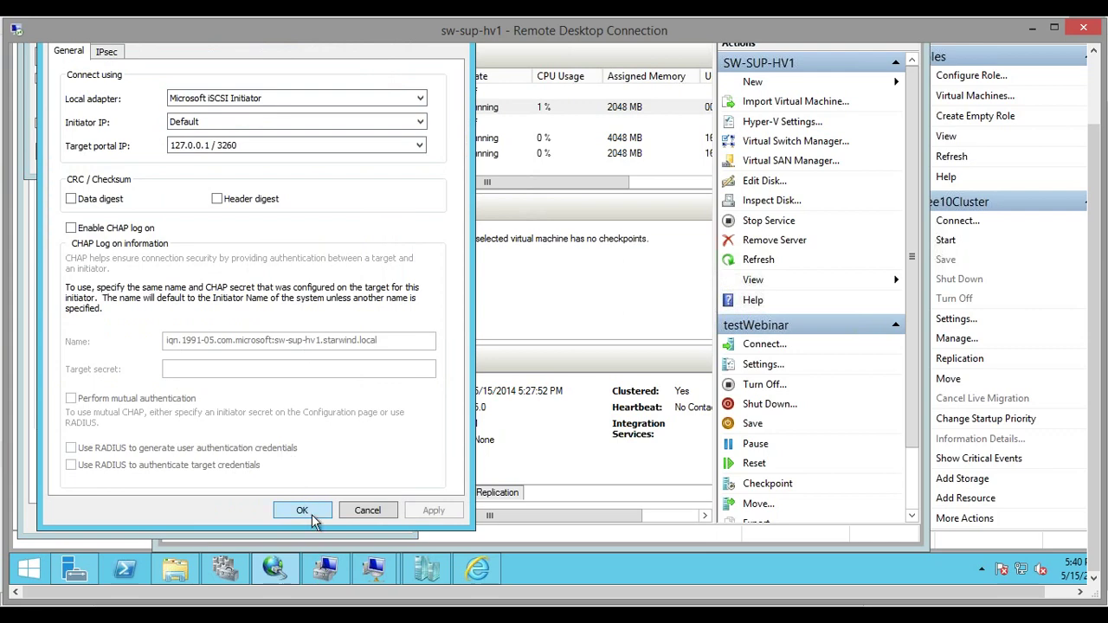
left_click(304, 510)
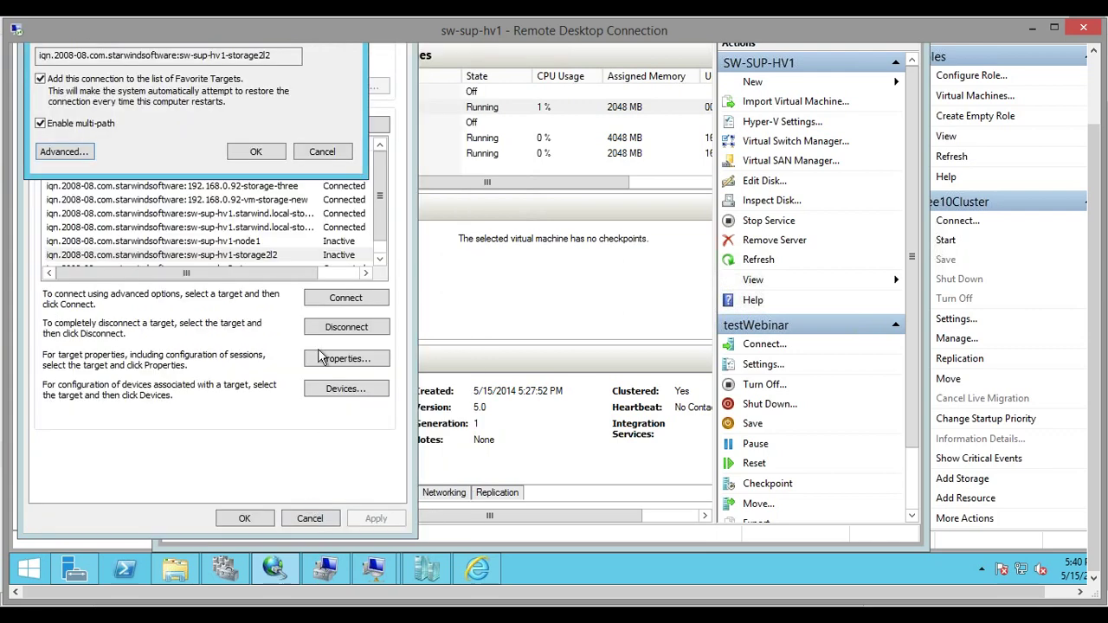
left_click(257, 152)
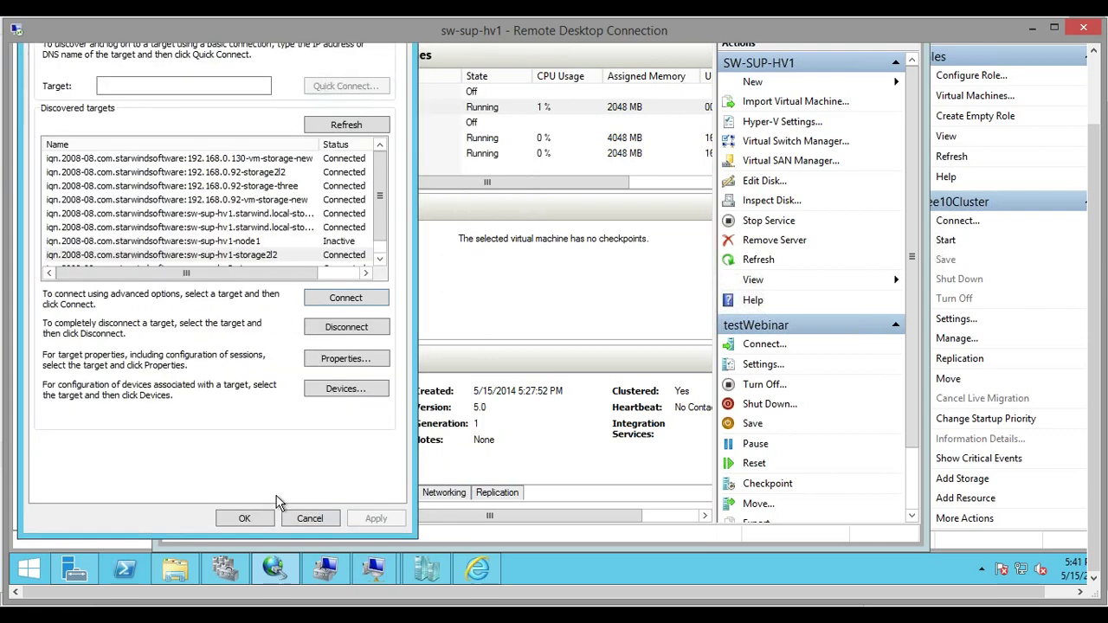
left_click(225, 527)
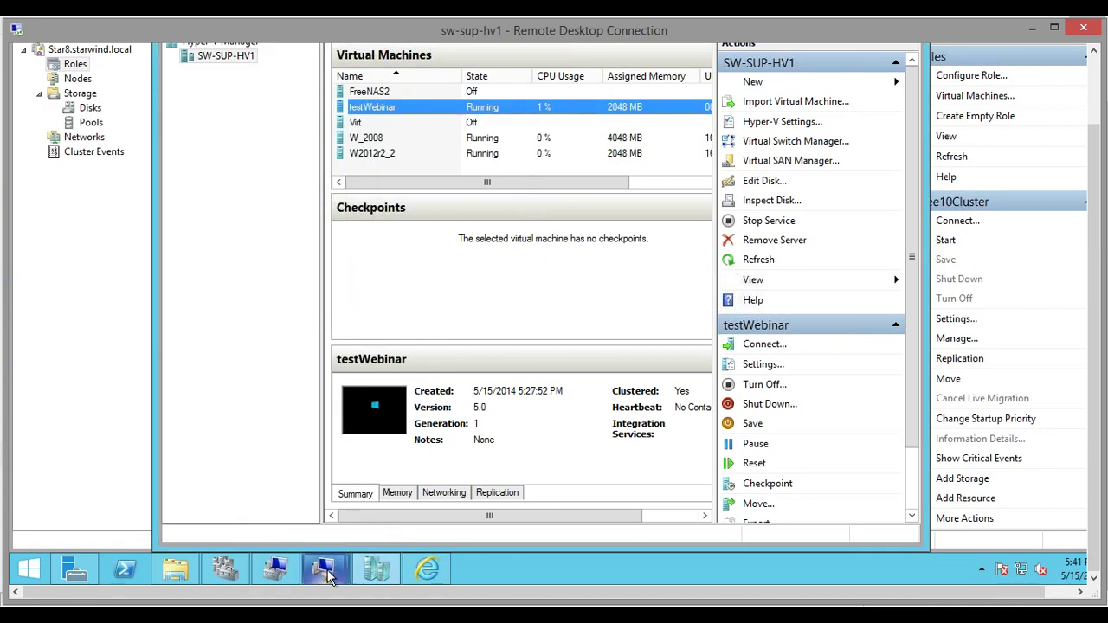
Close the Free10Cluster console, then bring up and maximize the testWebinar console
mouse_move(324, 569)
left_click(312, 432)
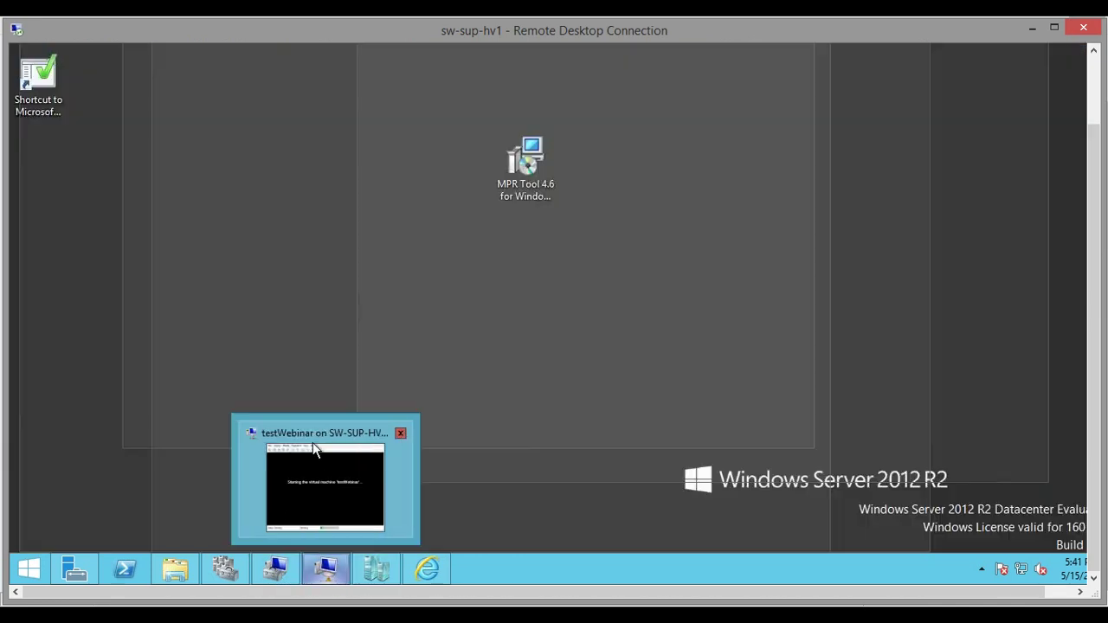
left_click(336, 476)
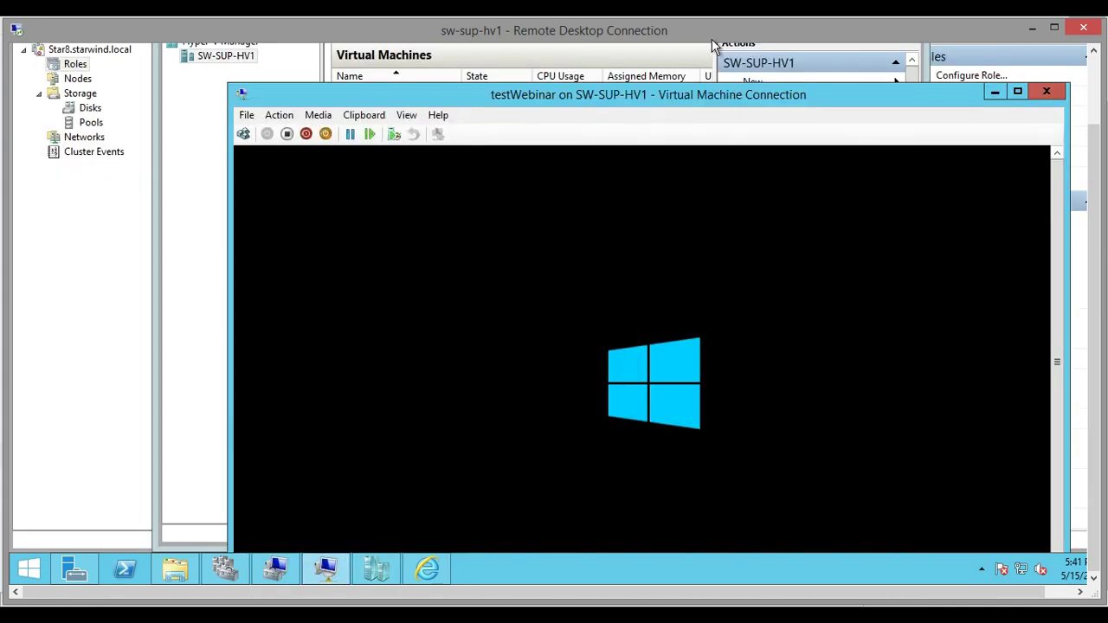
left_click(1017, 91)
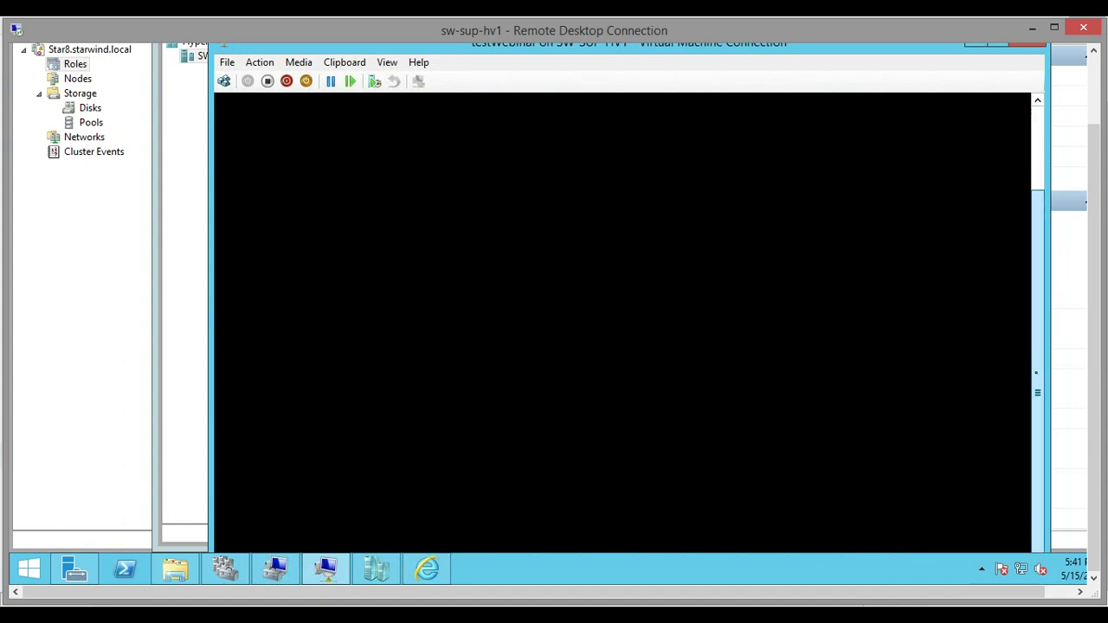
left_click_drag(1036, 372, 1036, 286)
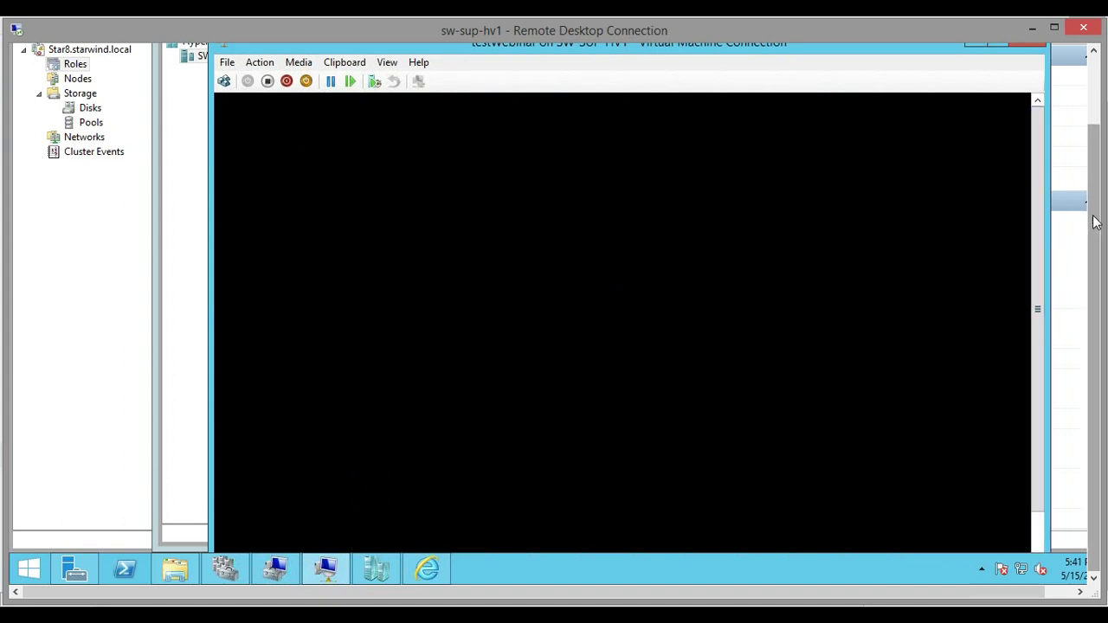
left_click_drag(1093, 347, 1093, 275)
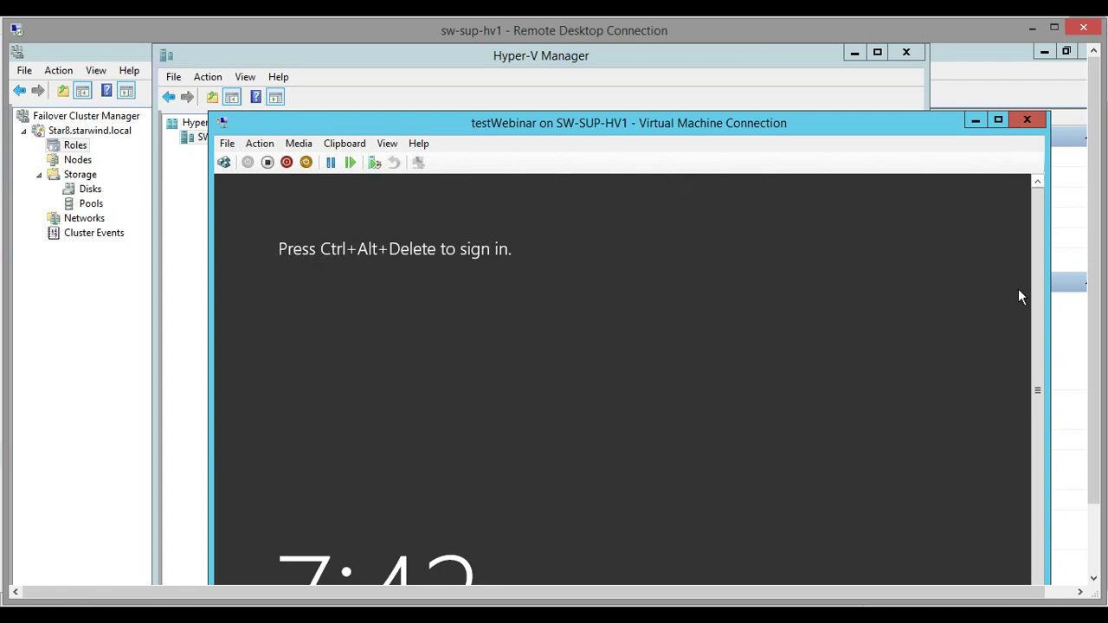
Turn off testWebinar from its console toolbar, confirm, and close the connection window
scroll(1032, 350, "down", 1)
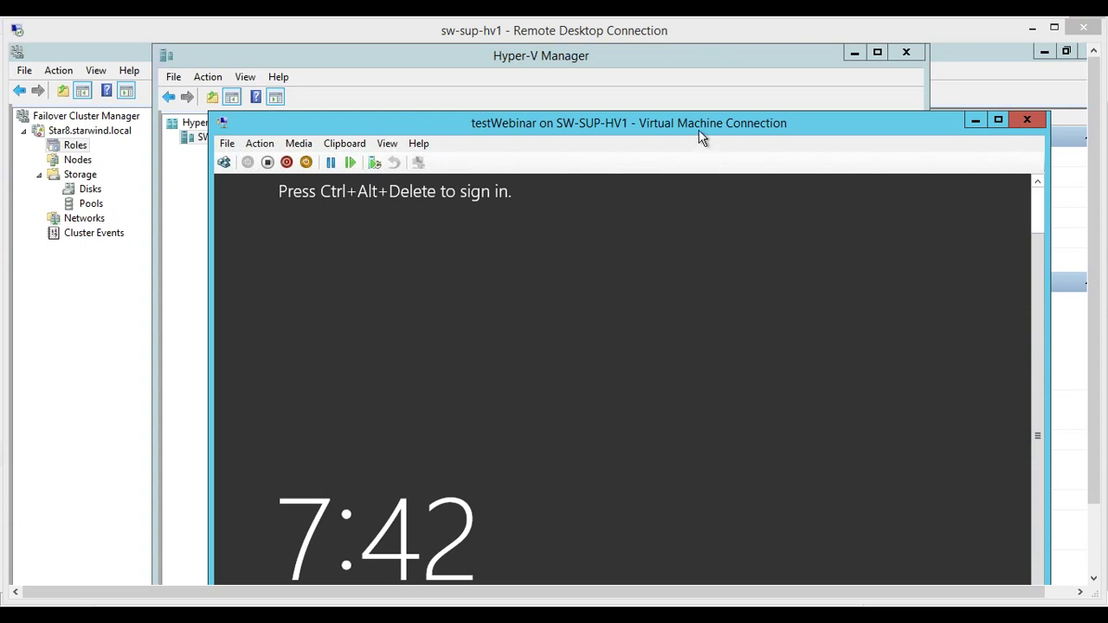
left_click_drag(643, 135, 618, 82)
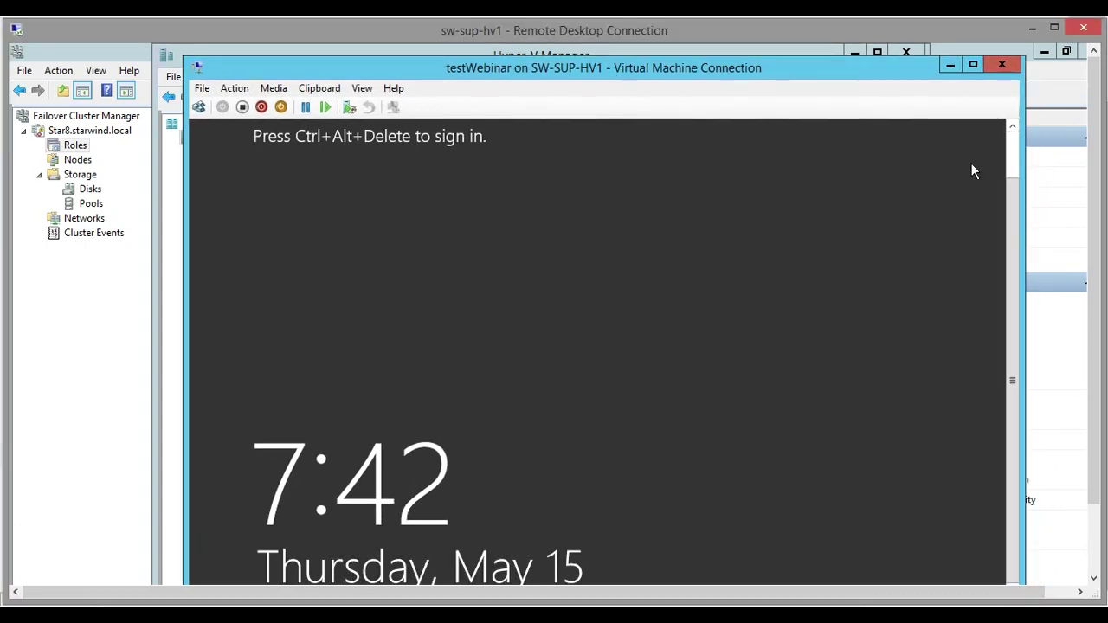
left_click(242, 106)
left_click(630, 397)
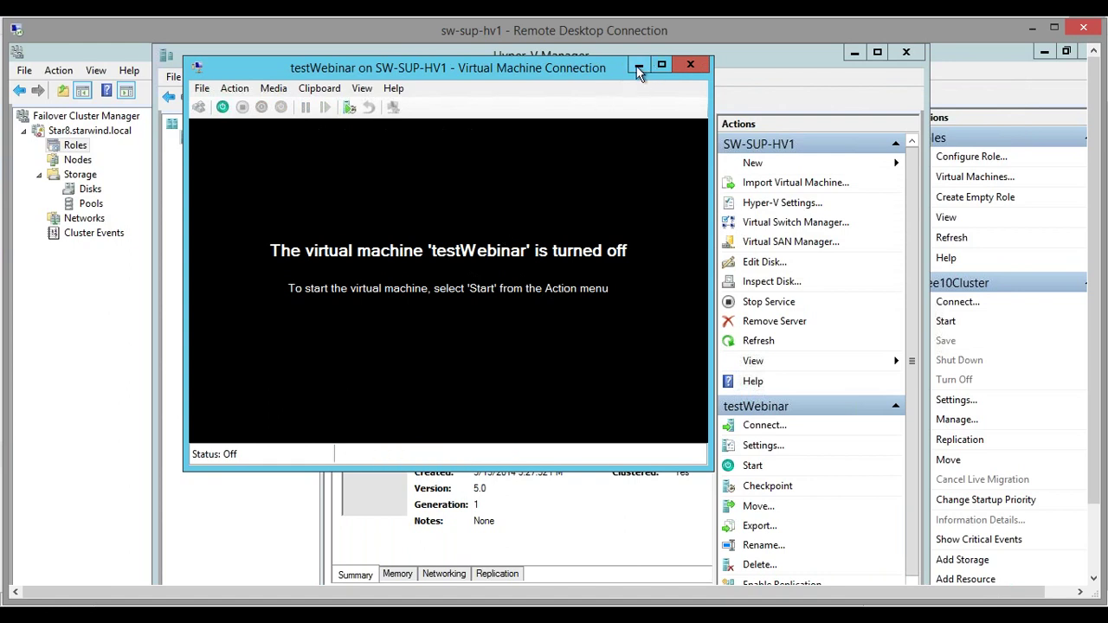
left_click(690, 64)
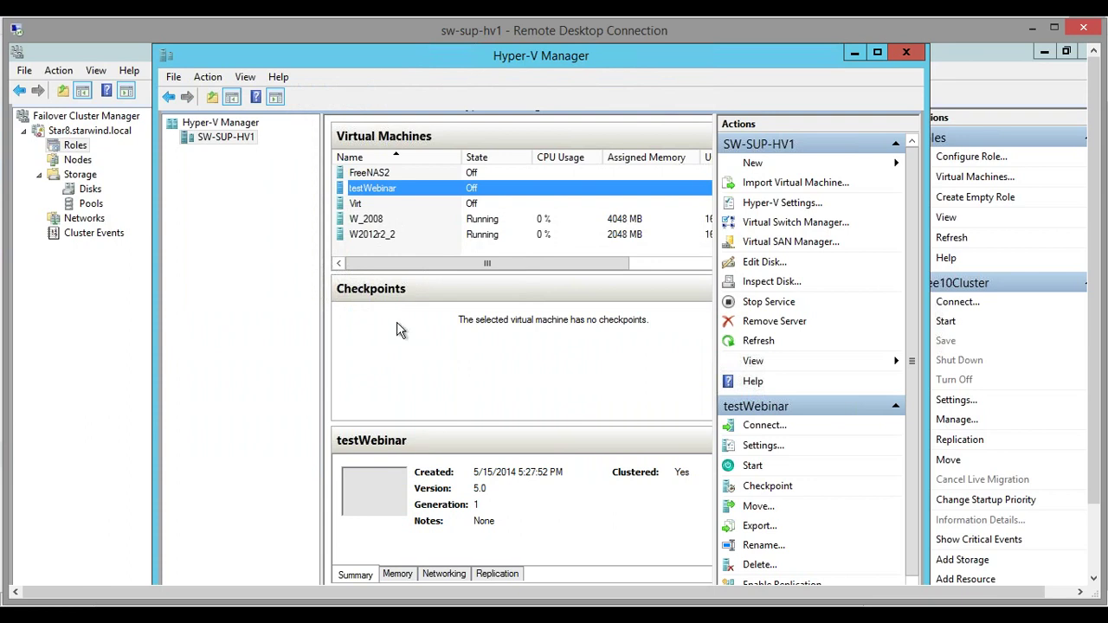
Open and close testWebinar's Settings, then minimize Hyper-V Manager to show the cluster roles
right_click(381, 190)
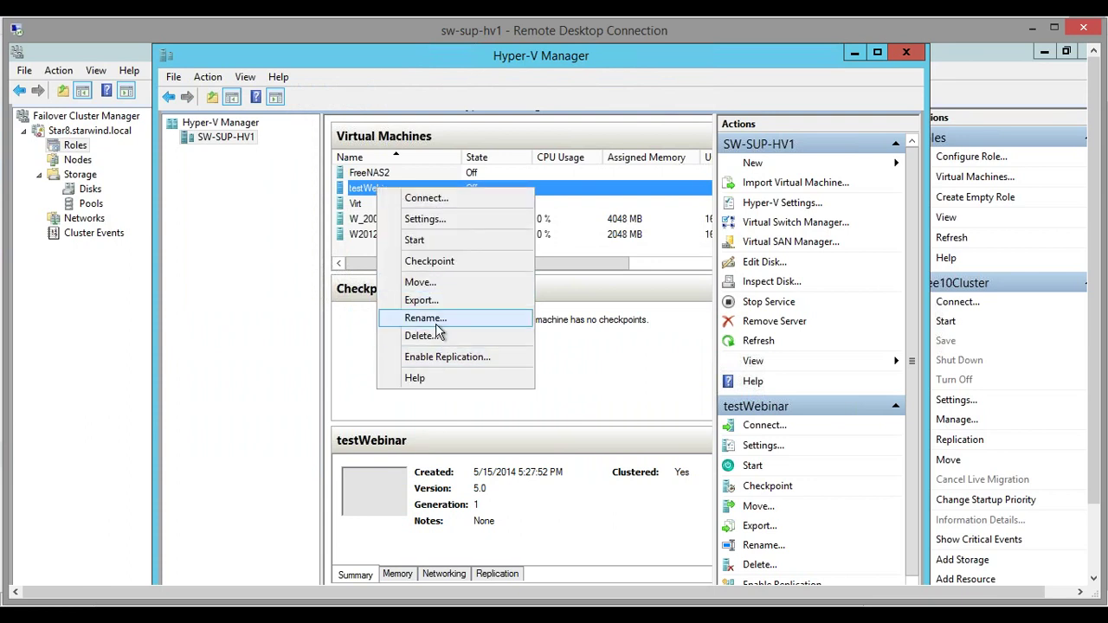
left_click(432, 220)
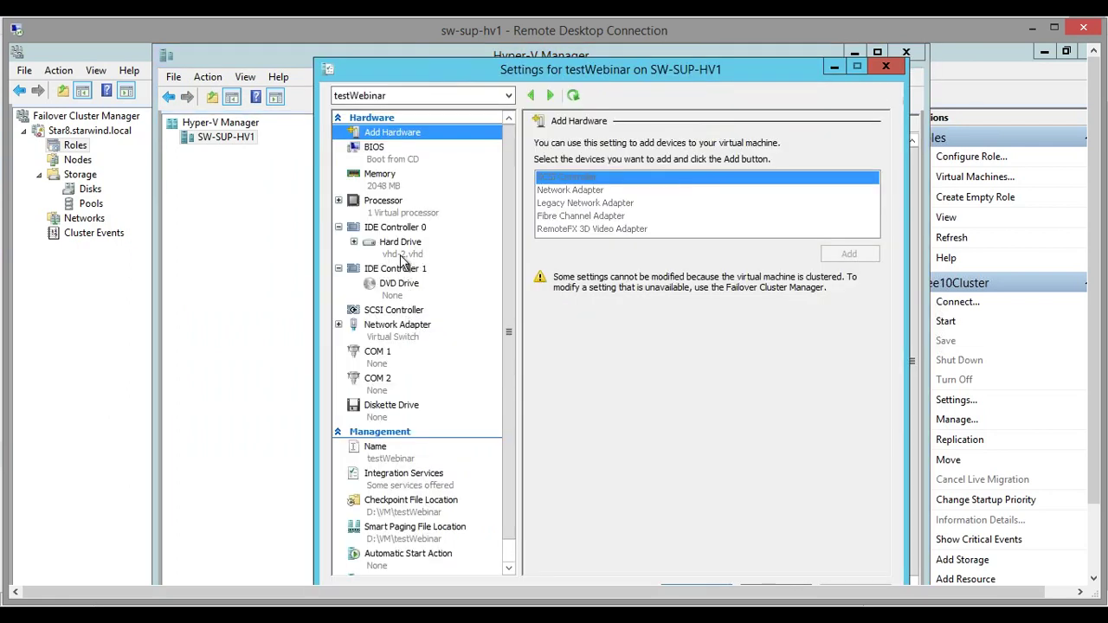
left_click(885, 67)
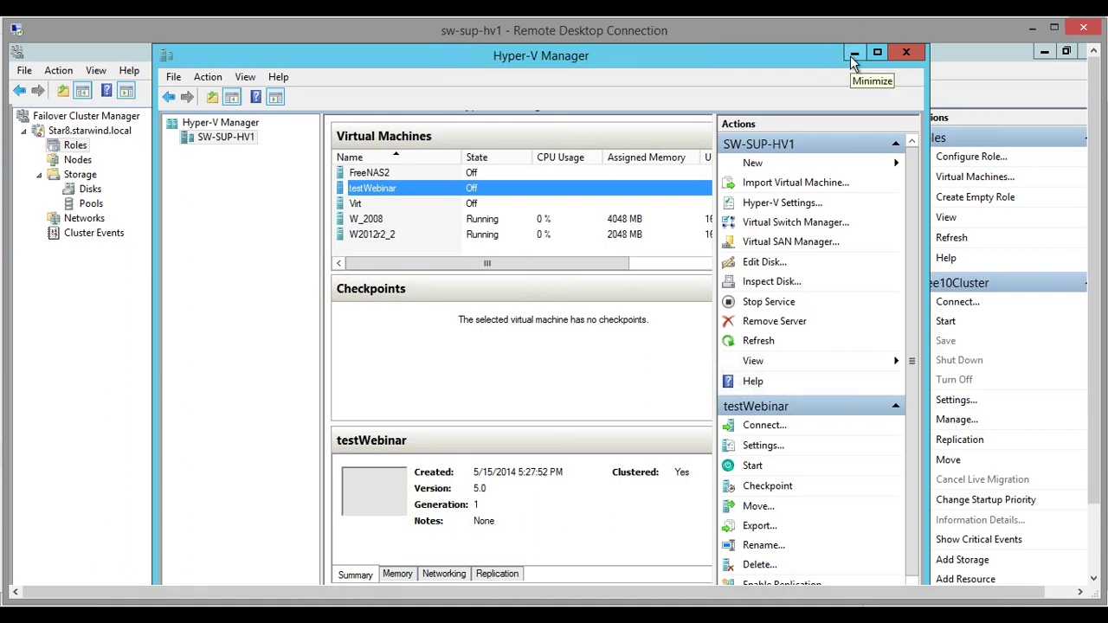
left_click(852, 53)
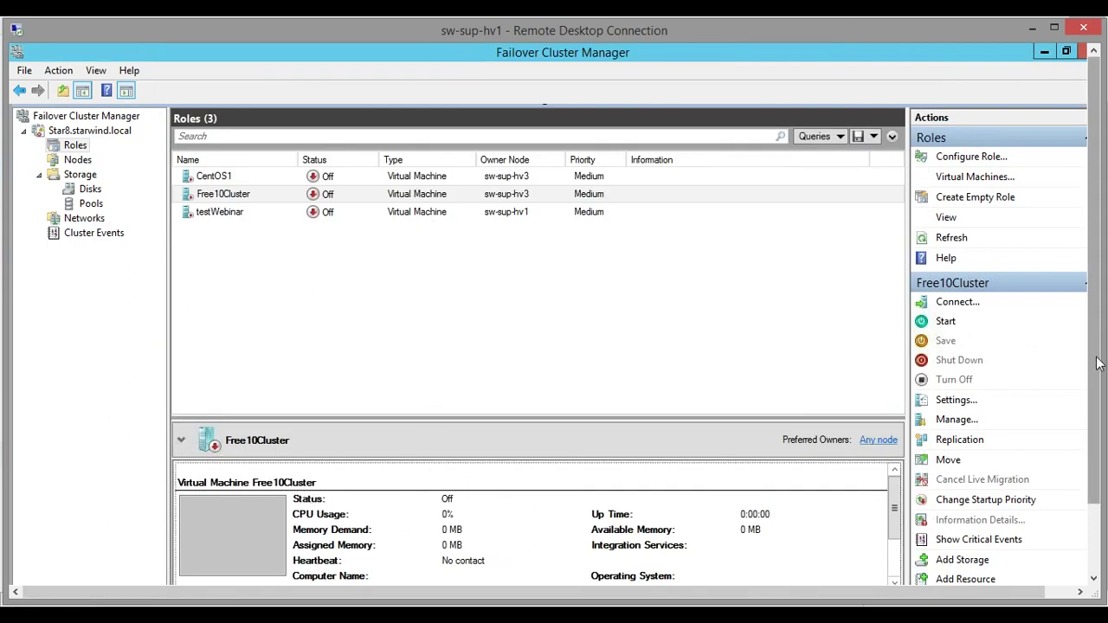
Open File Explorer and drill into D:\VM\testWebinar\Virtual Machines to the ID-named folder
scroll(1095, 340, "down", 2)
left_click(175, 568)
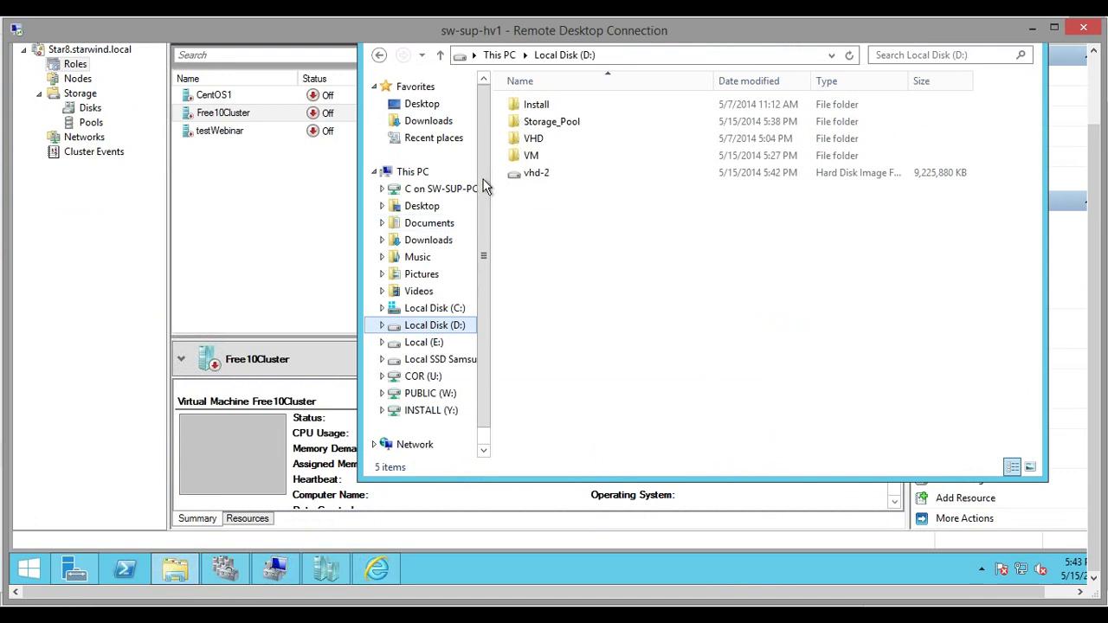
double_click(532, 157)
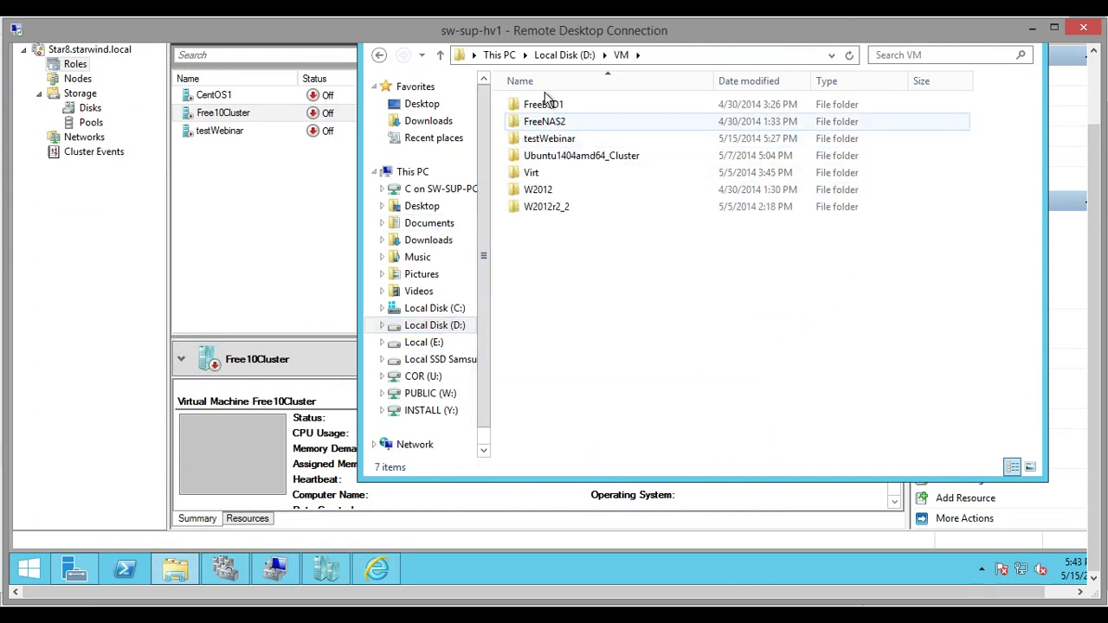
double_click(548, 139)
double_click(551, 108)
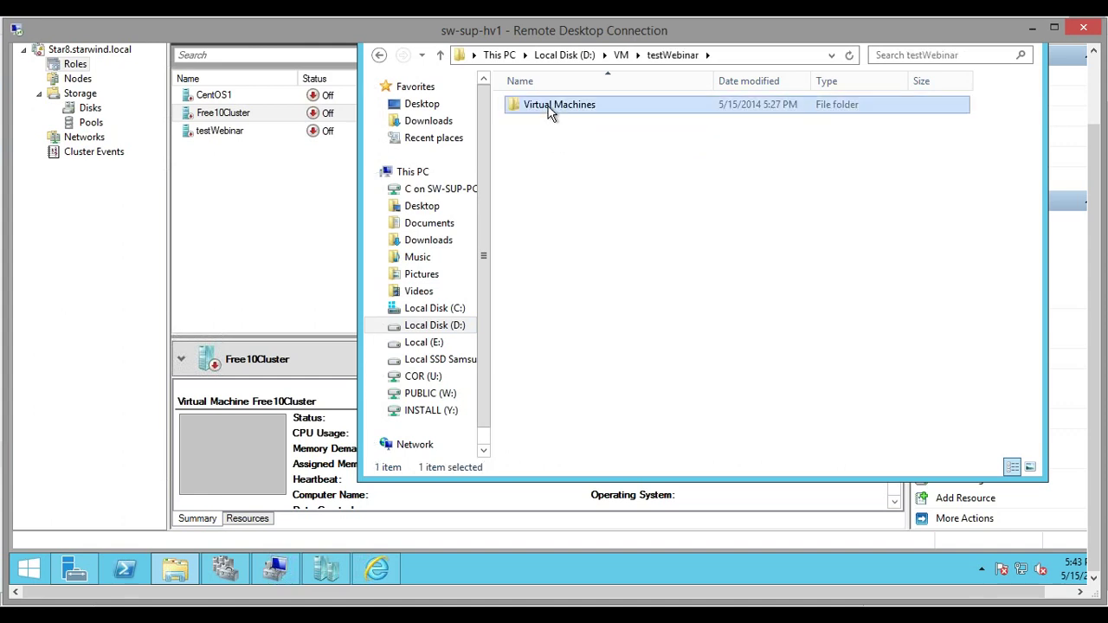
double_click(554, 106)
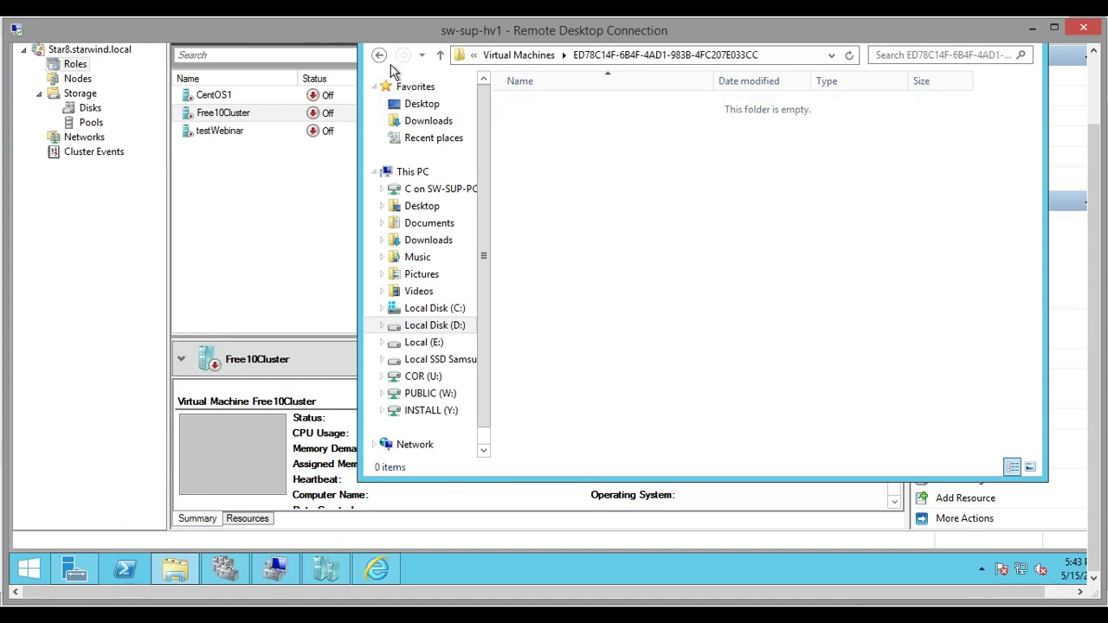
Go back up to Local Disk (D:), select the vhd-2 image, and reopen the VM folder
left_click(381, 56)
left_click(381, 57)
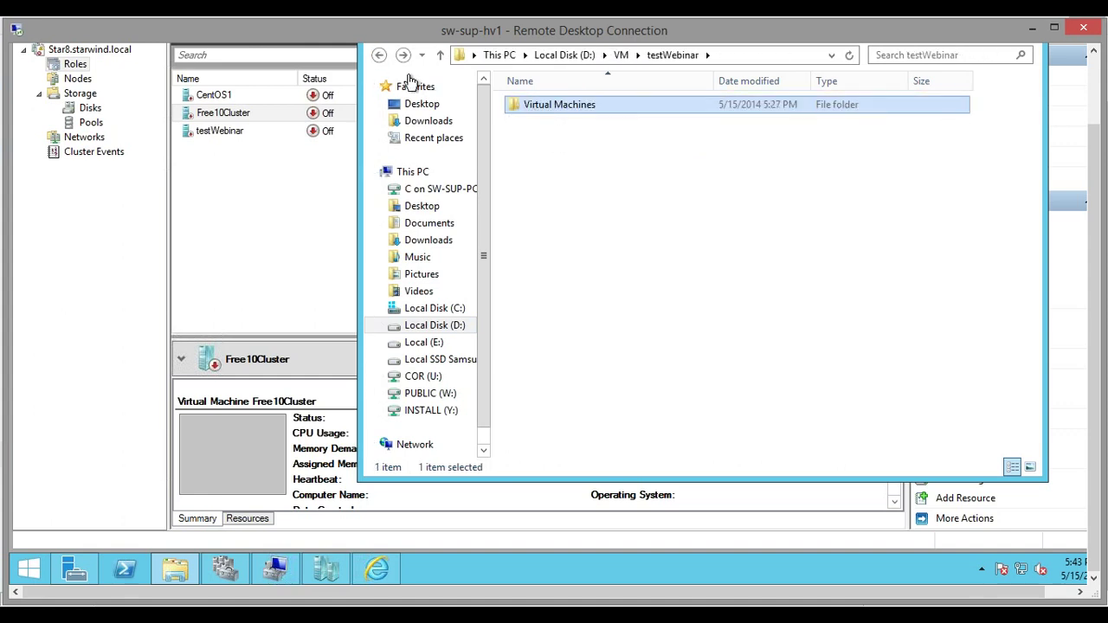
left_click(381, 59)
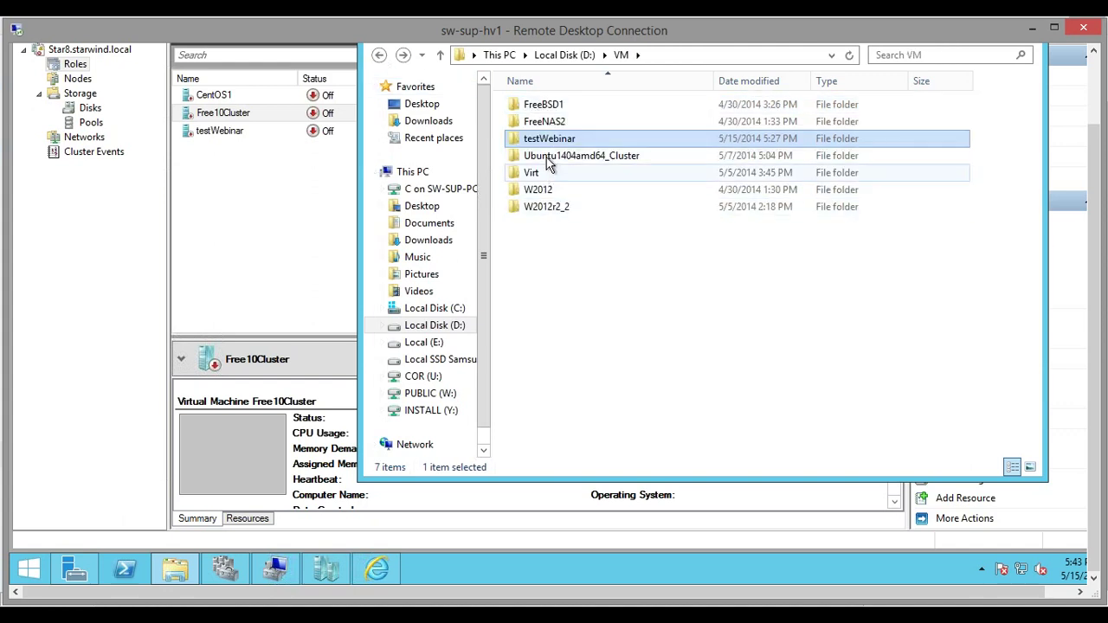
left_click(380, 57)
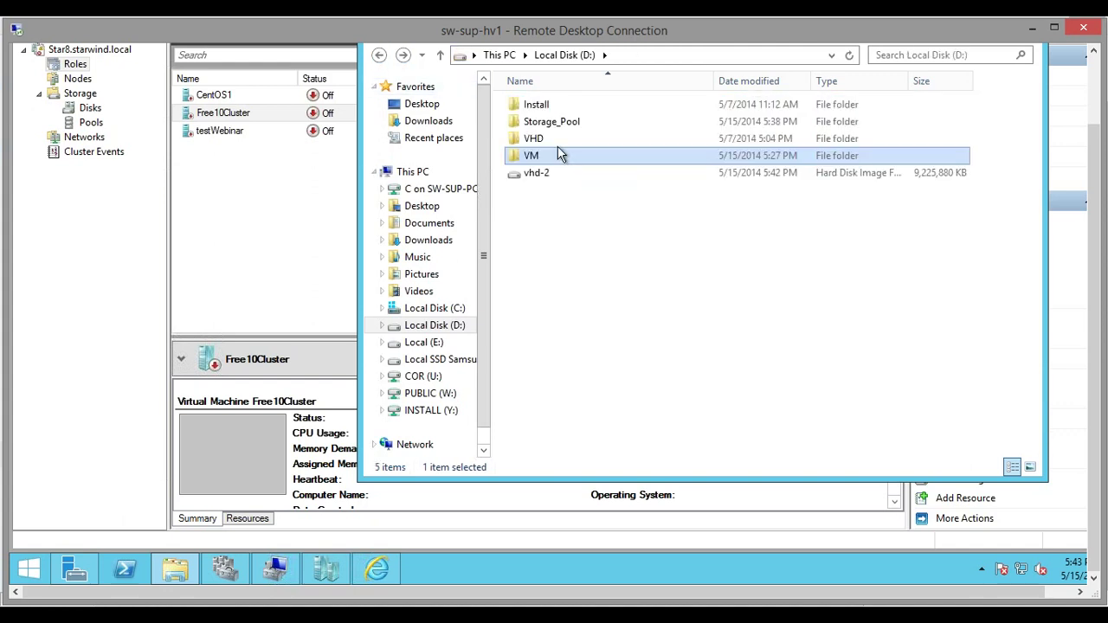
left_click(535, 175)
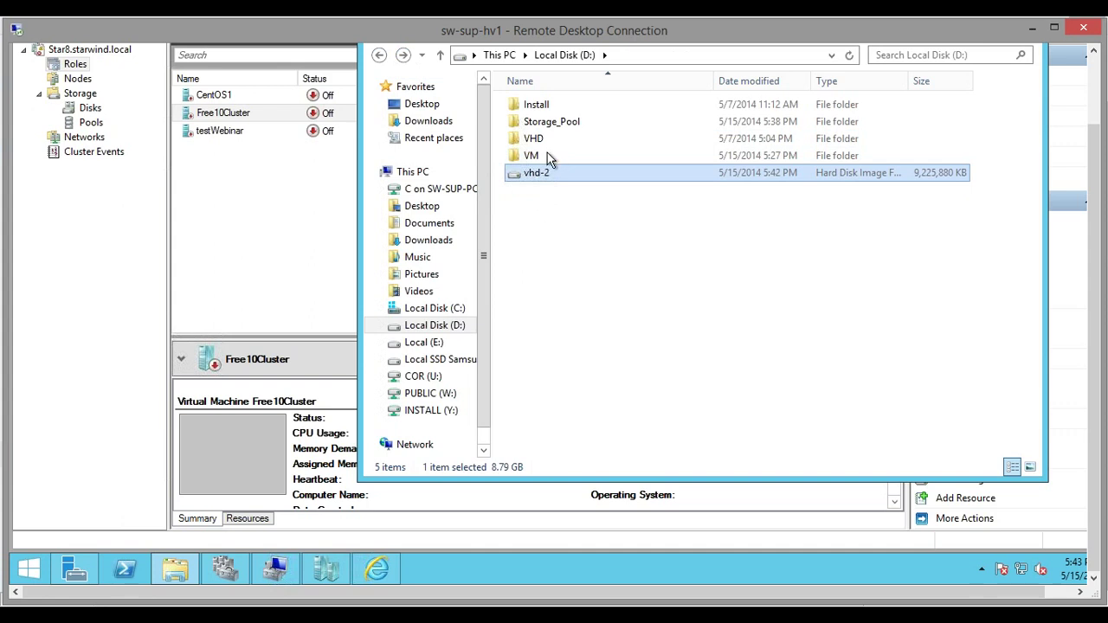
left_click(539, 160)
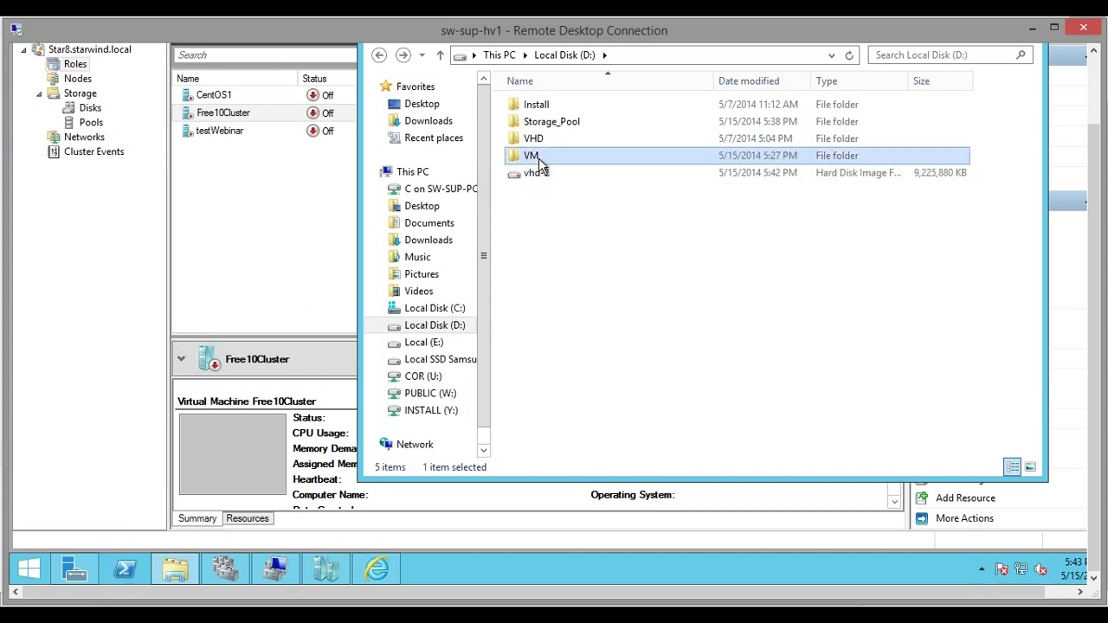
left_click(538, 175)
double_click(535, 157)
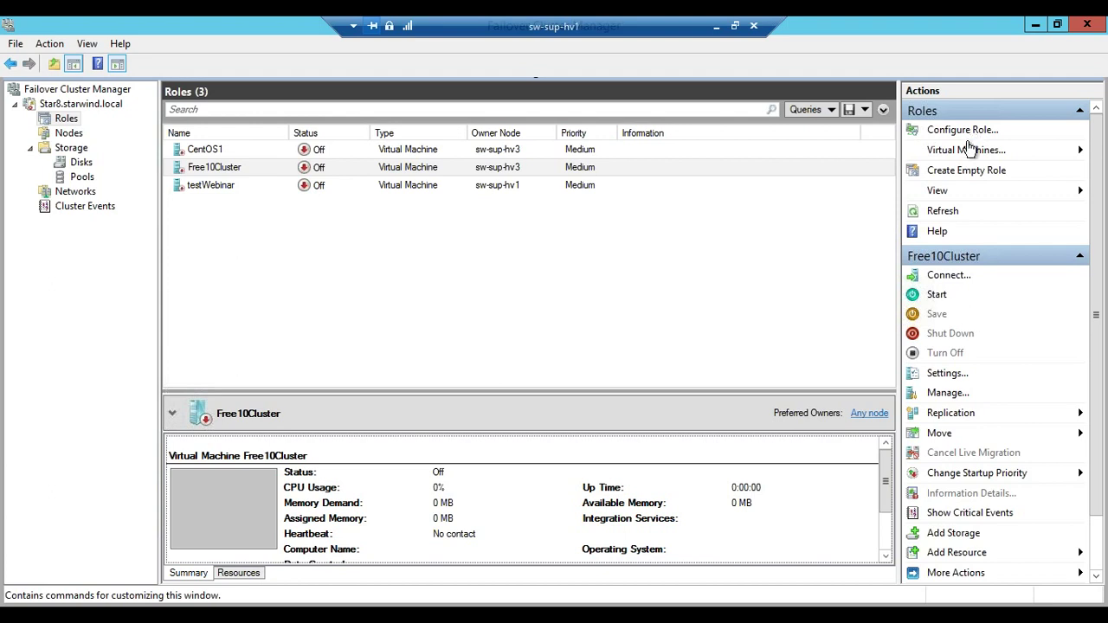
Open the Virtual Machines... menu in the Roles Actions pane
left_click(962, 150)
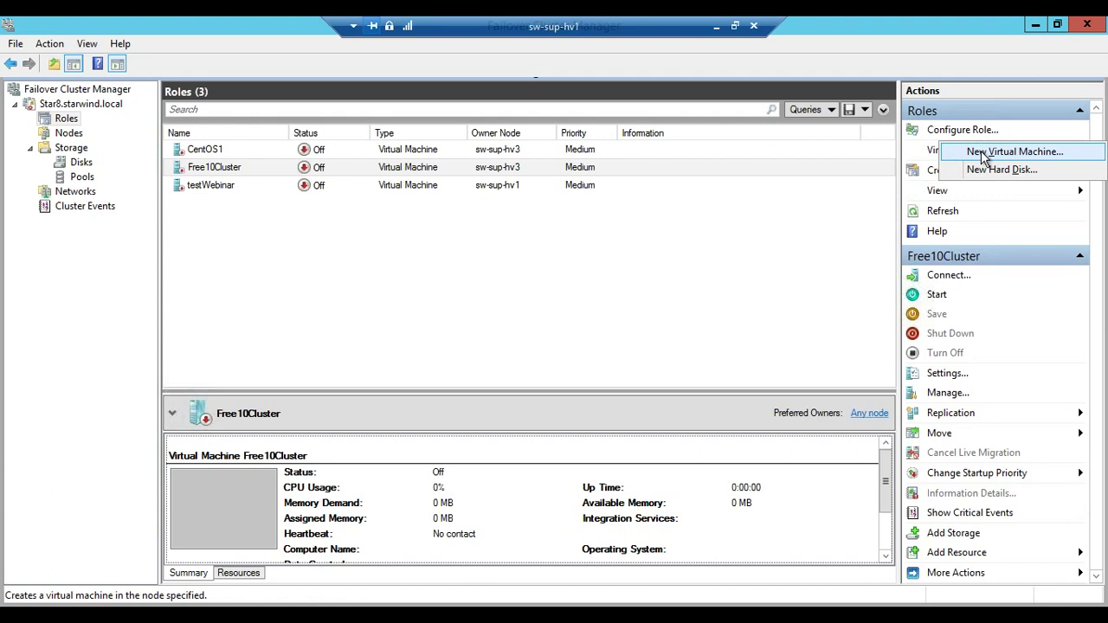
Launch the New Virtual Machine wizard targeting cluster node sw-sup-hv1
left_click(983, 153)
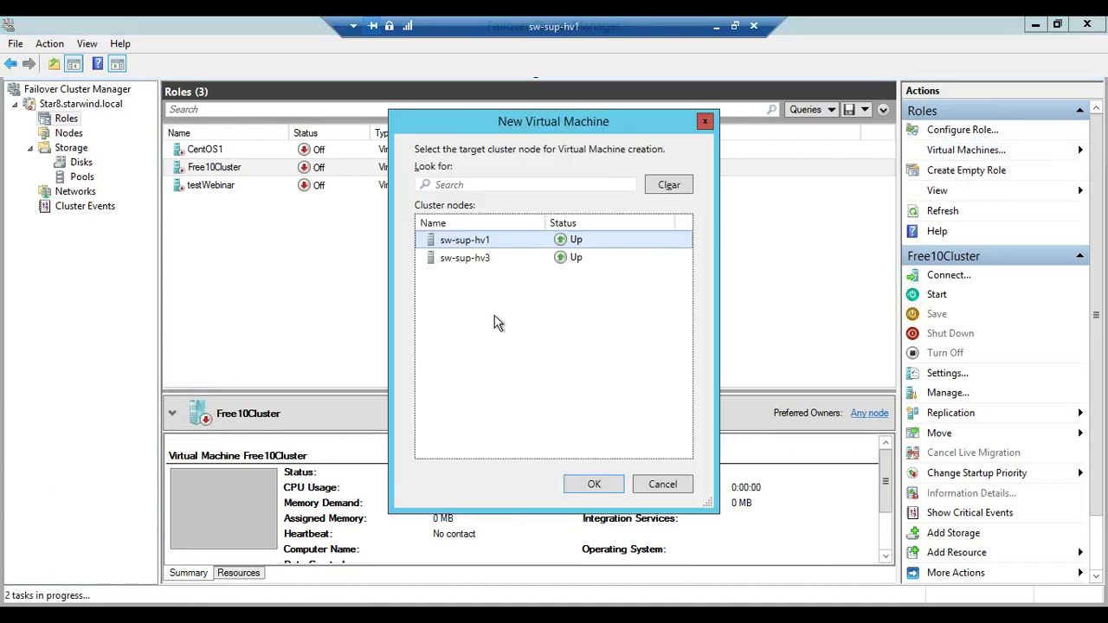
left_click(594, 484)
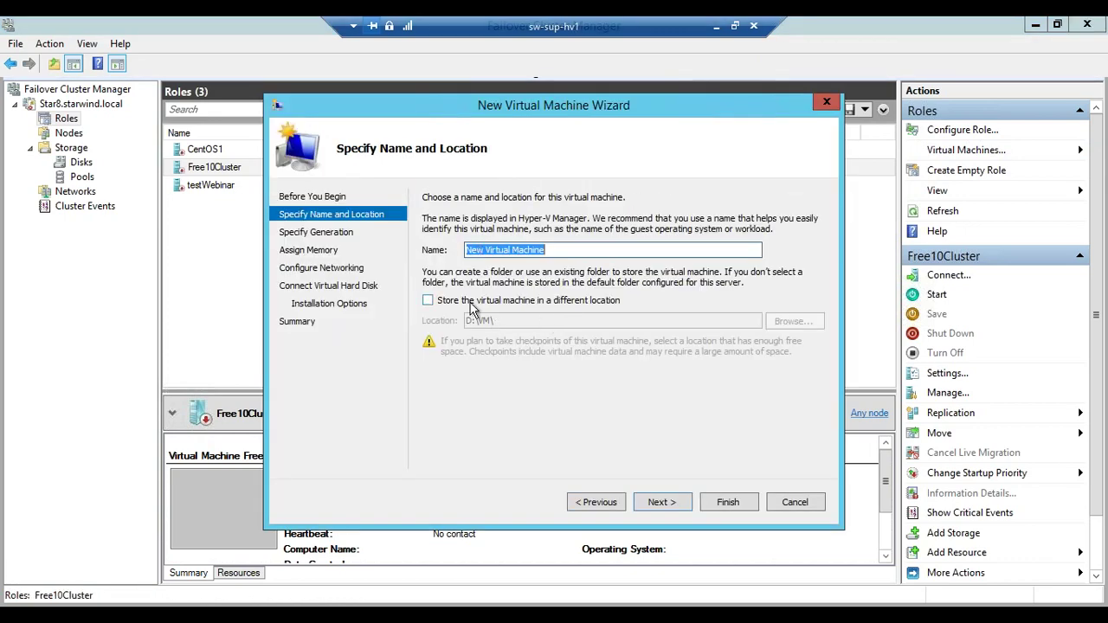
Store the new virtual machine in C:\ClusterStorage\Volume1
left_click(471, 303)
left_click(784, 322)
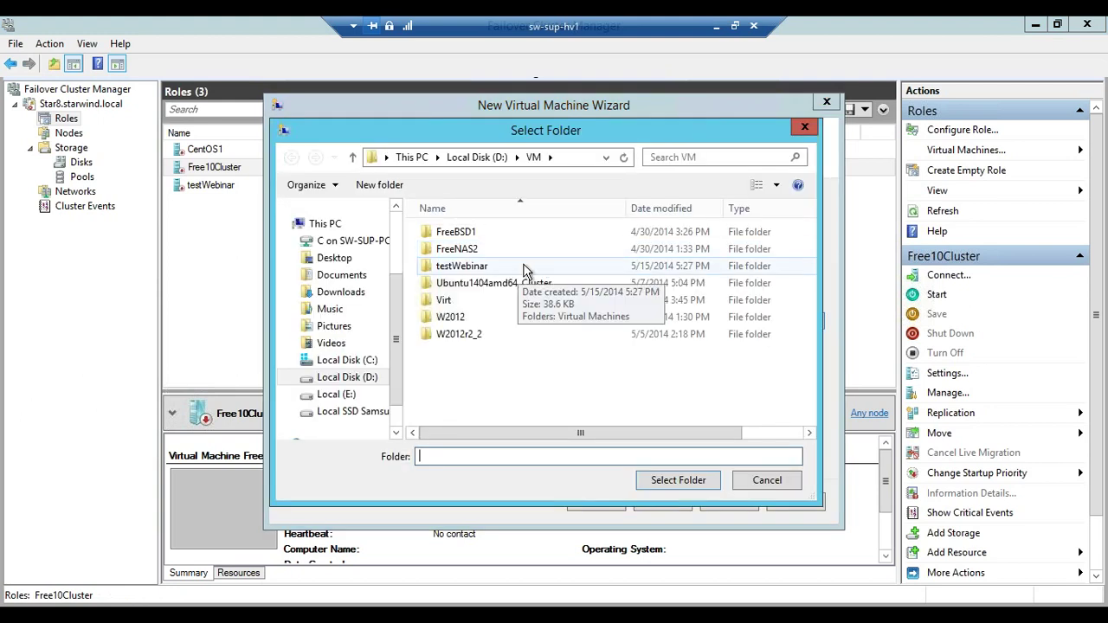
left_click(346, 360)
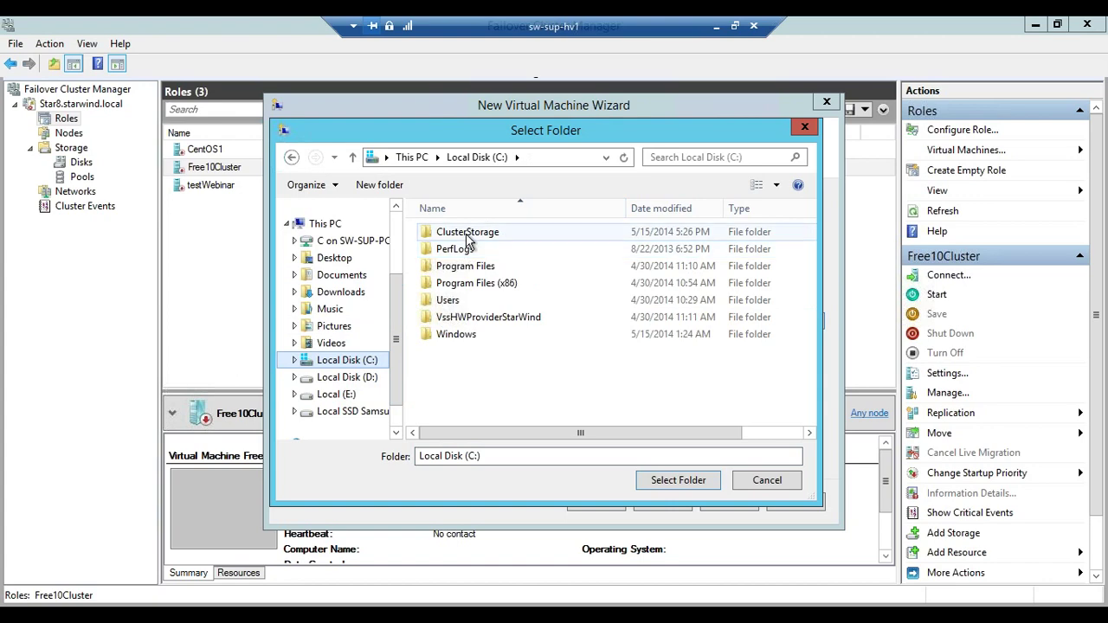
double_click(467, 232)
double_click(459, 232)
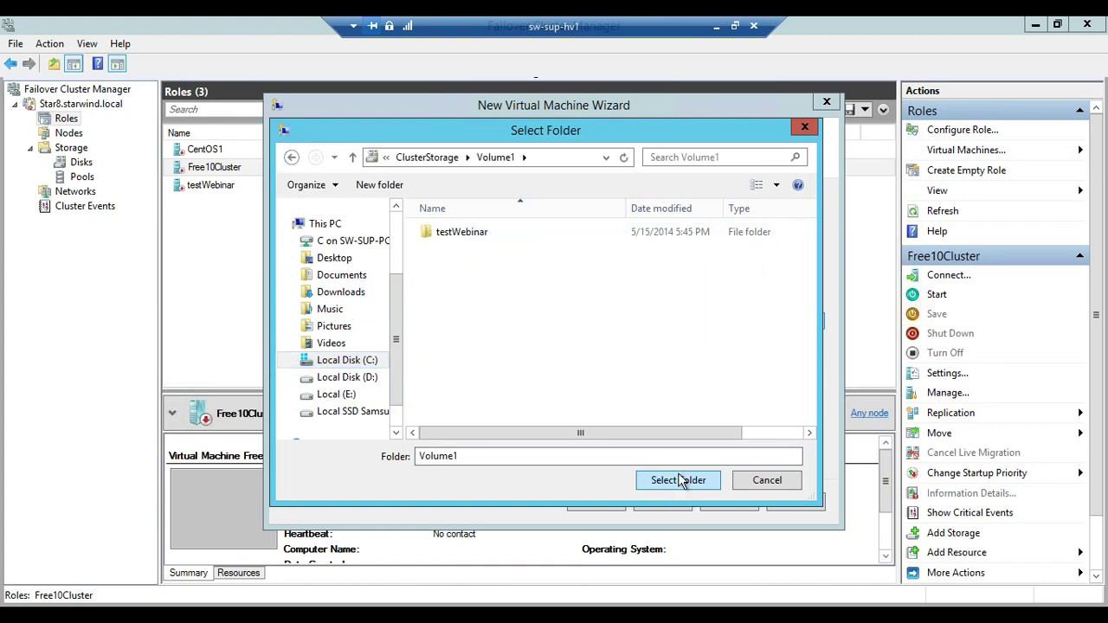
left_click(679, 480)
Keep Generation 1, assign 2048 MB of memory, and connect to Virtual Switch
left_click(684, 498)
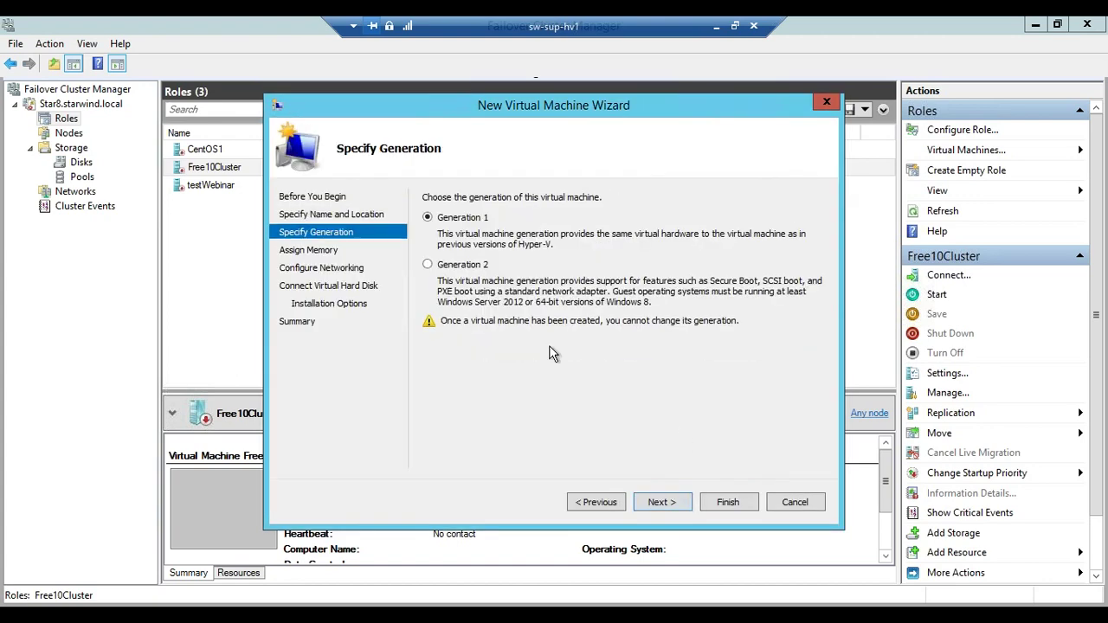
left_click(661, 502)
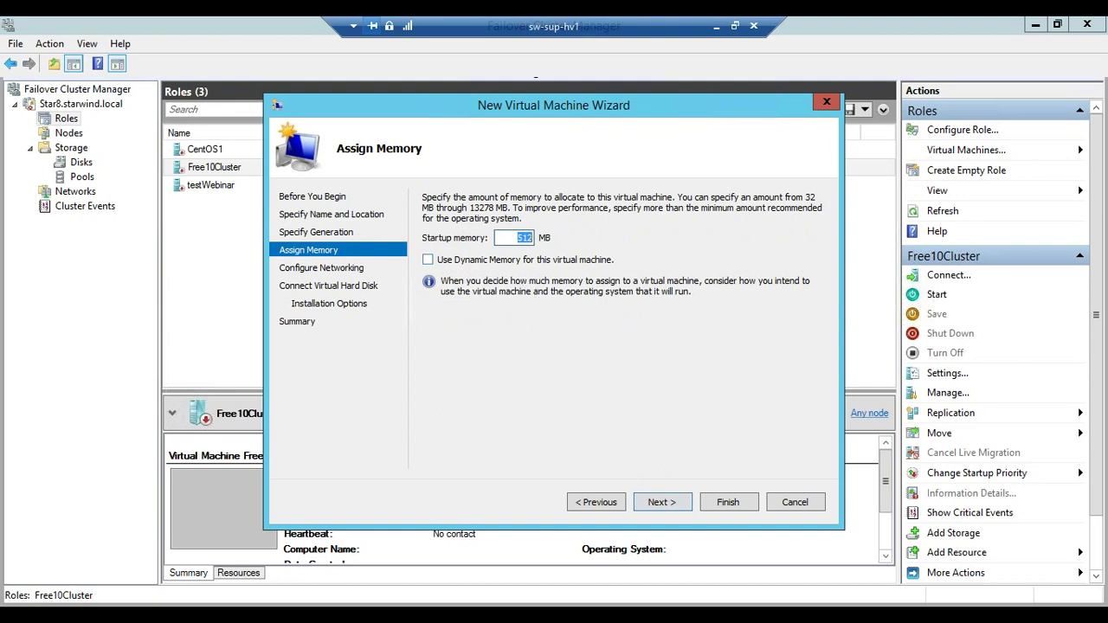
type("2048")
left_click(659, 502)
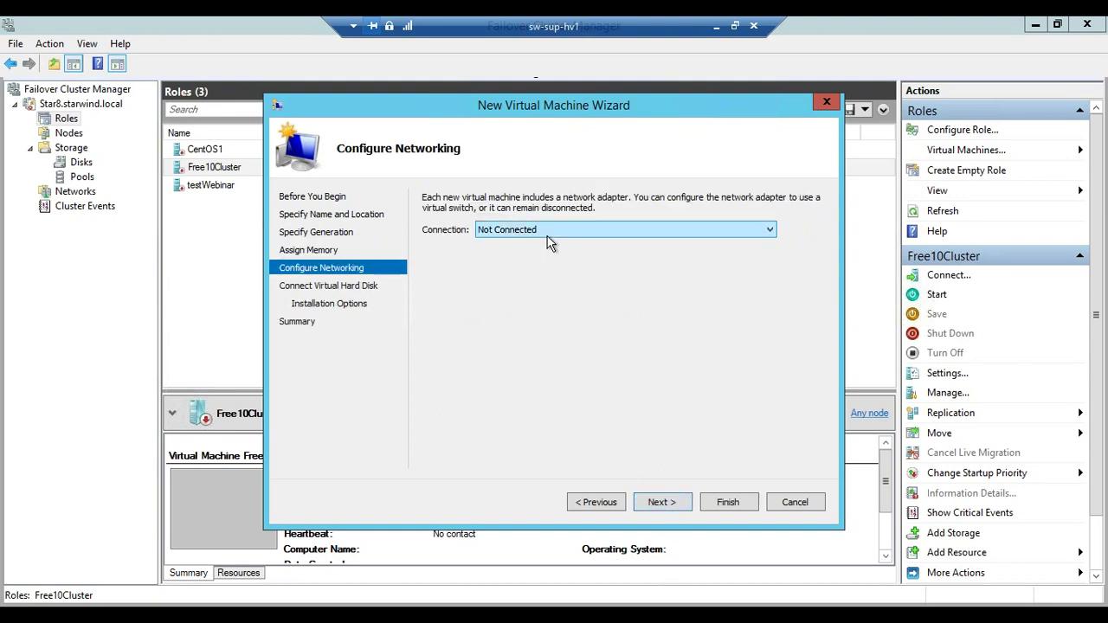
left_click(547, 236)
left_click(519, 252)
left_click(659, 502)
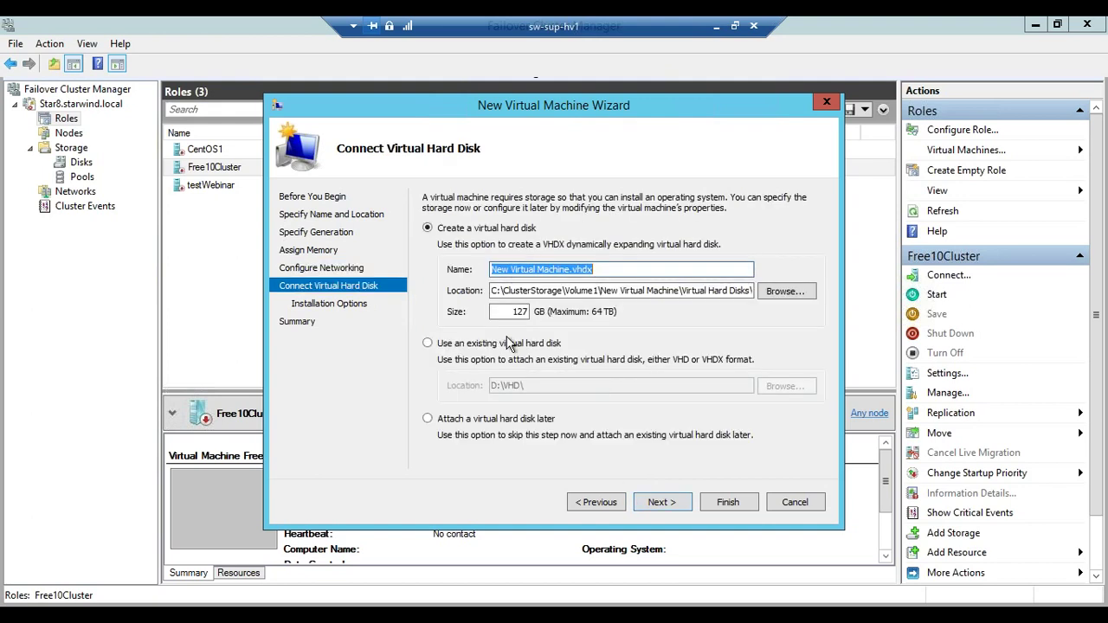
Attach existing disk vhd-2 from Volume1\testWebinar\Virtual Machines and finish the wizard
left_click(454, 346)
left_click(795, 390)
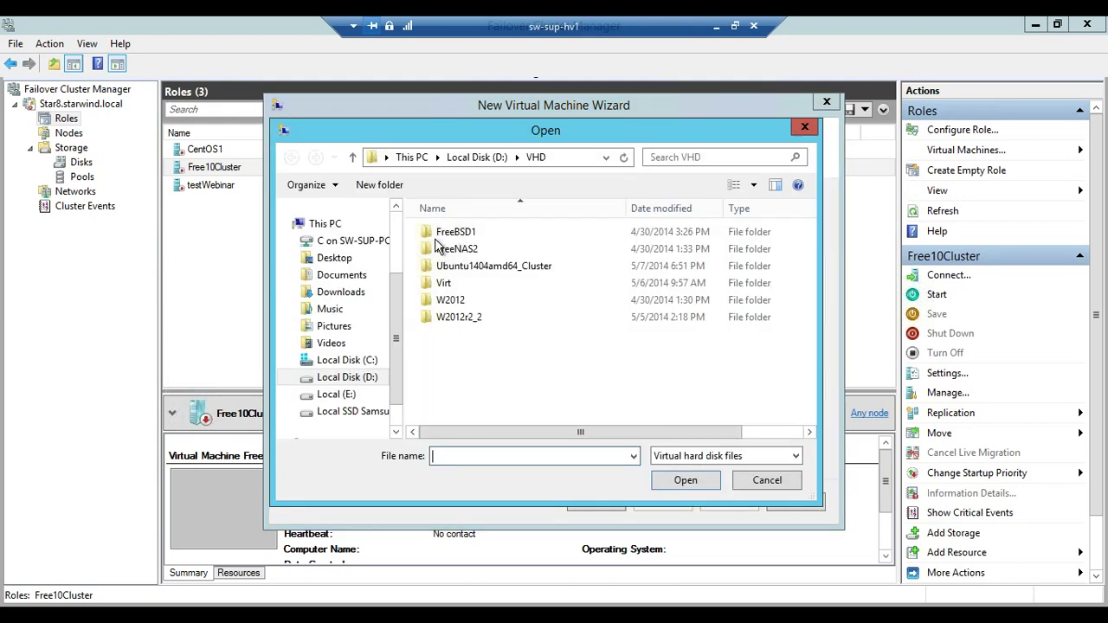
left_click(360, 360)
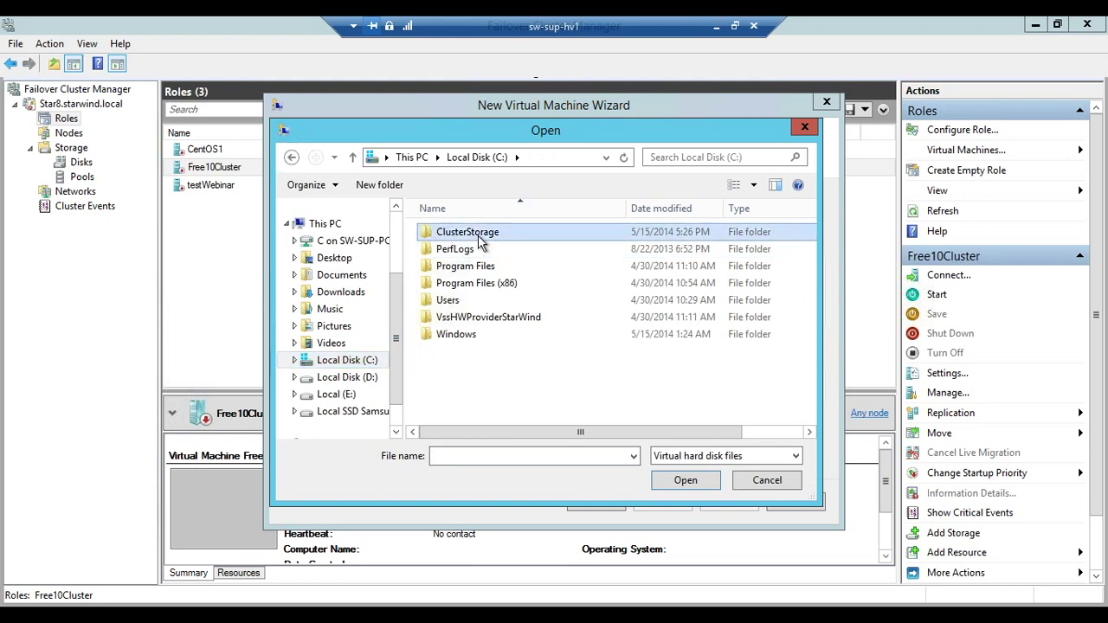
double_click(478, 235)
double_click(459, 235)
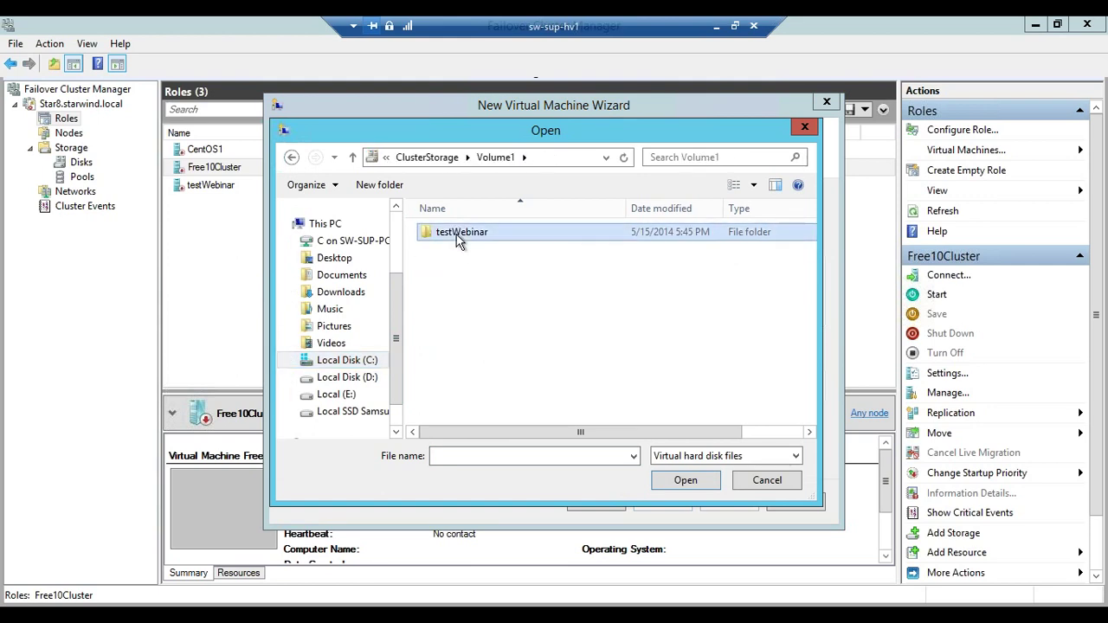
double_click(459, 232)
double_click(459, 232)
left_click(450, 250)
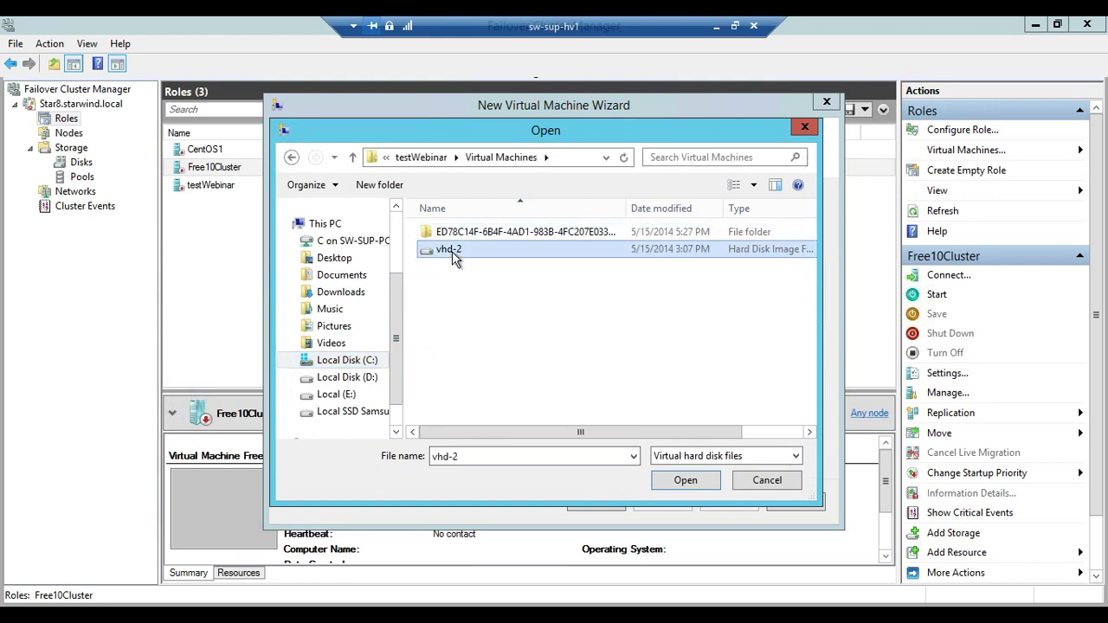
left_click(683, 481)
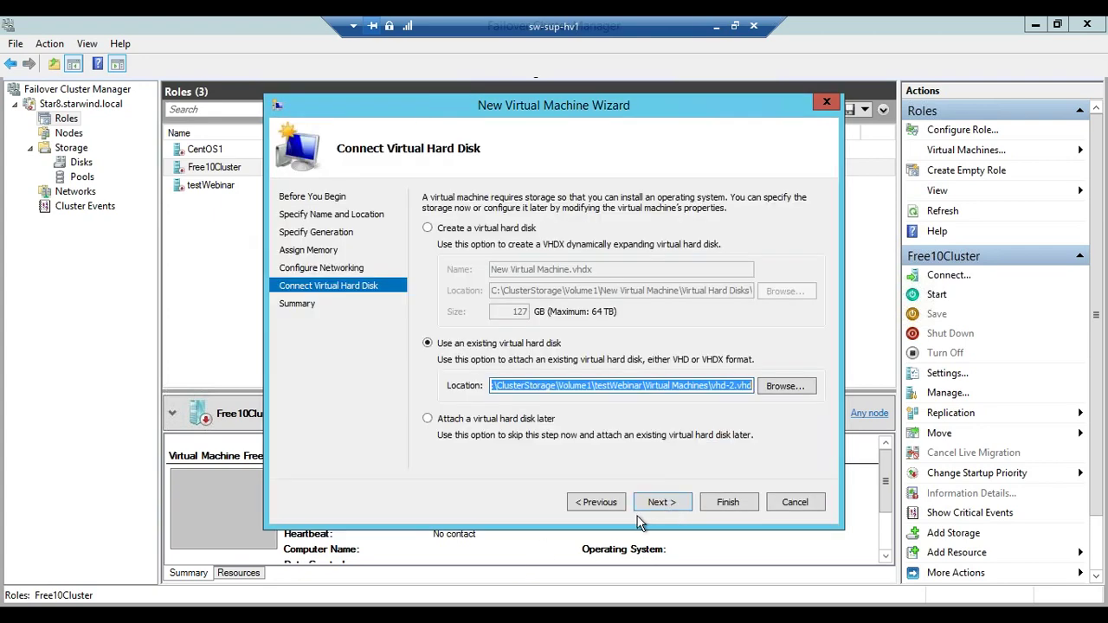
left_click(661, 503)
left_click(730, 503)
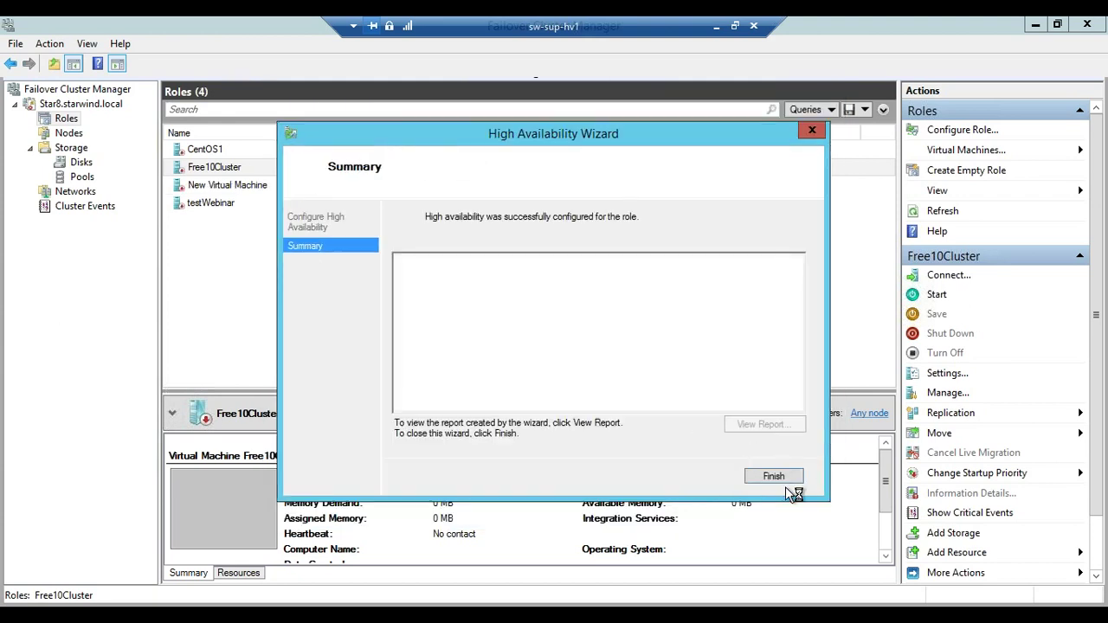
Finish the High Availability report, then connect to the testWebinar role's console
scroll(805, 368, "down", 1)
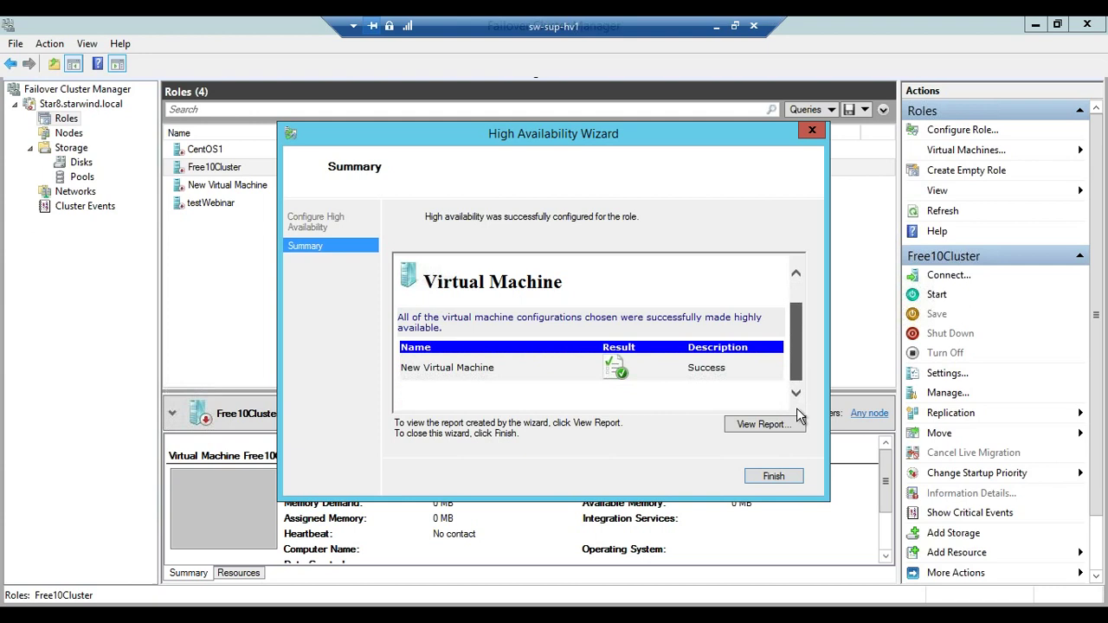
left_click(767, 482)
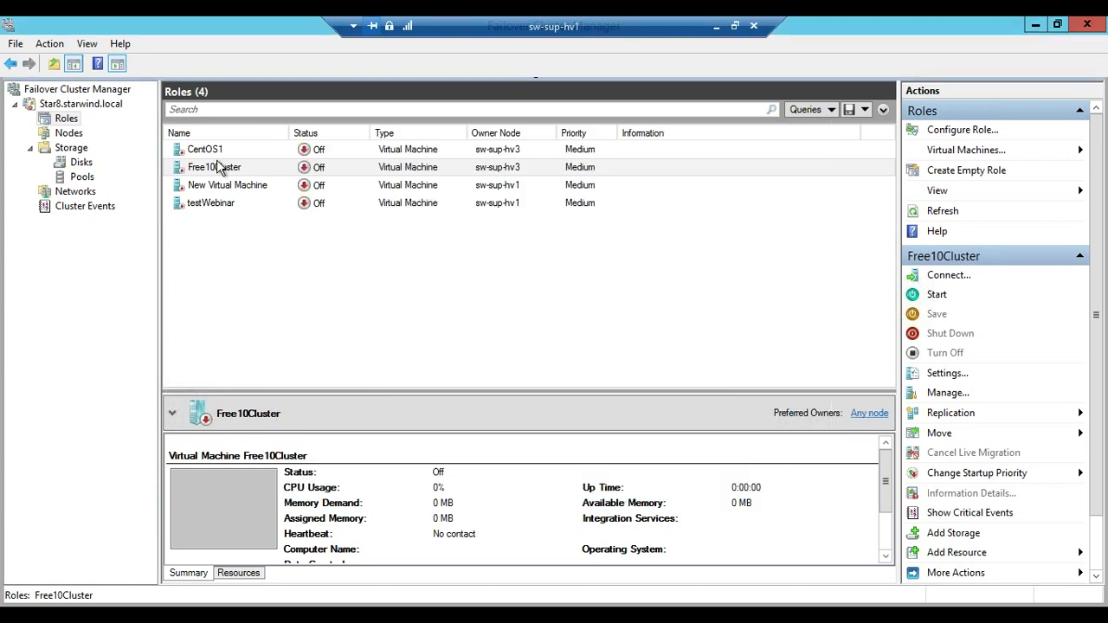
left_click(216, 205)
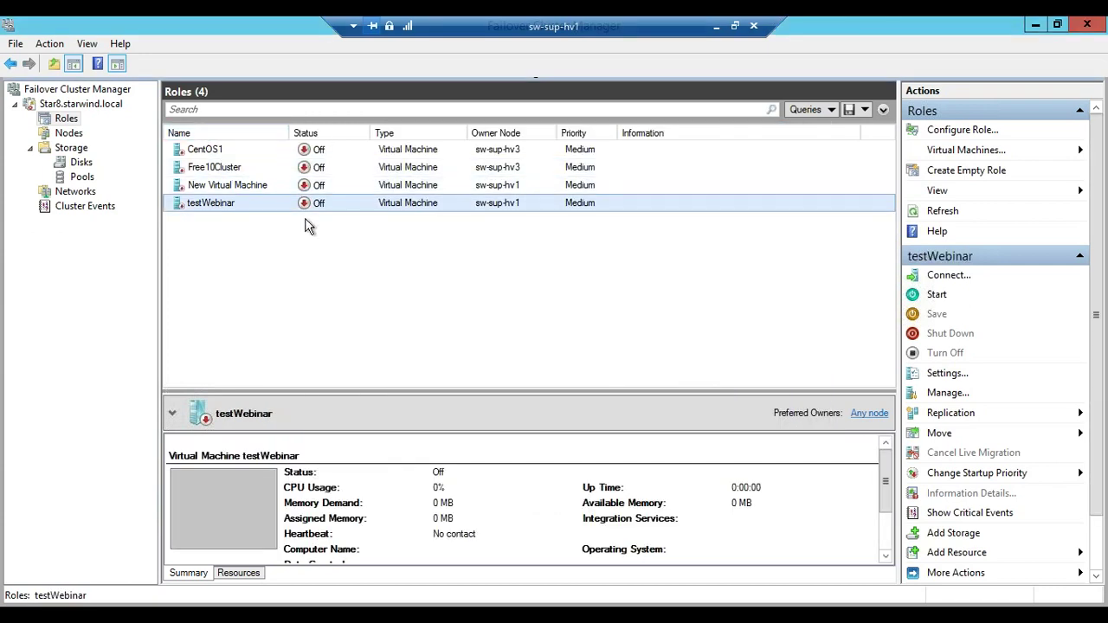
right_click(251, 204)
left_click(304, 218)
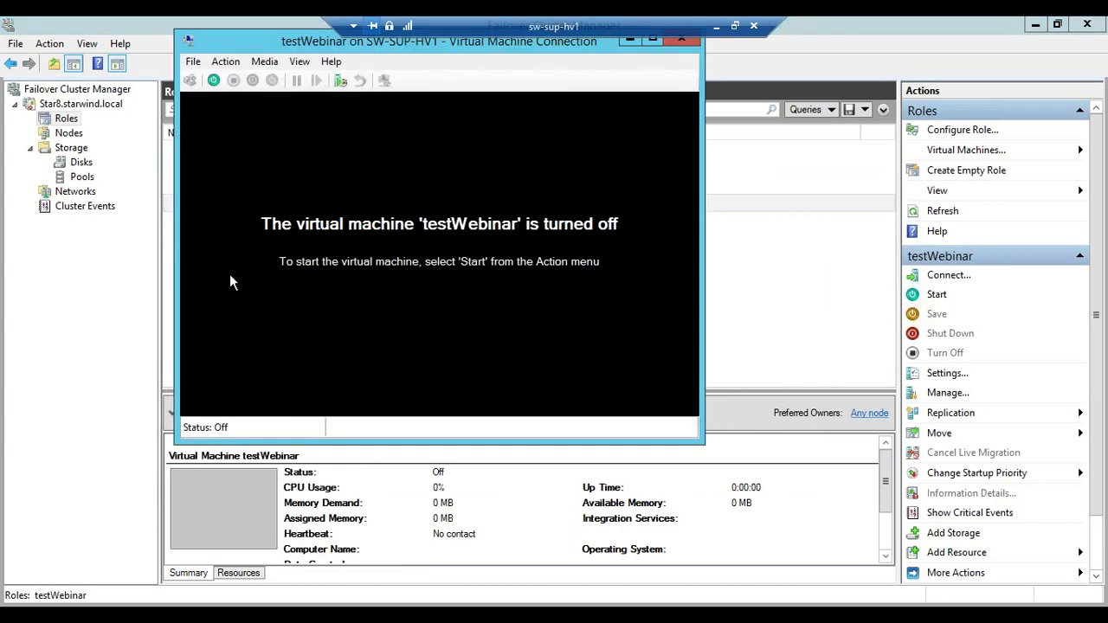
Start the testWebinar virtual machine and let it boot to the lock screen
left_click(213, 80)
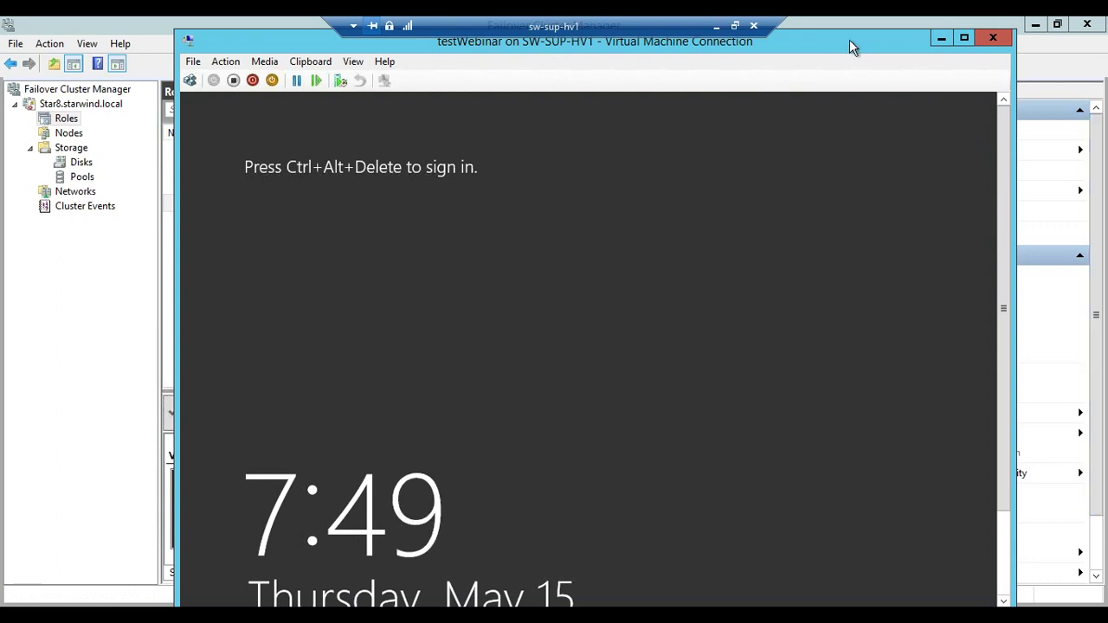
Maximize the console and try signing in as Administrator, which is rejected repeatedly
double_click(849, 39)
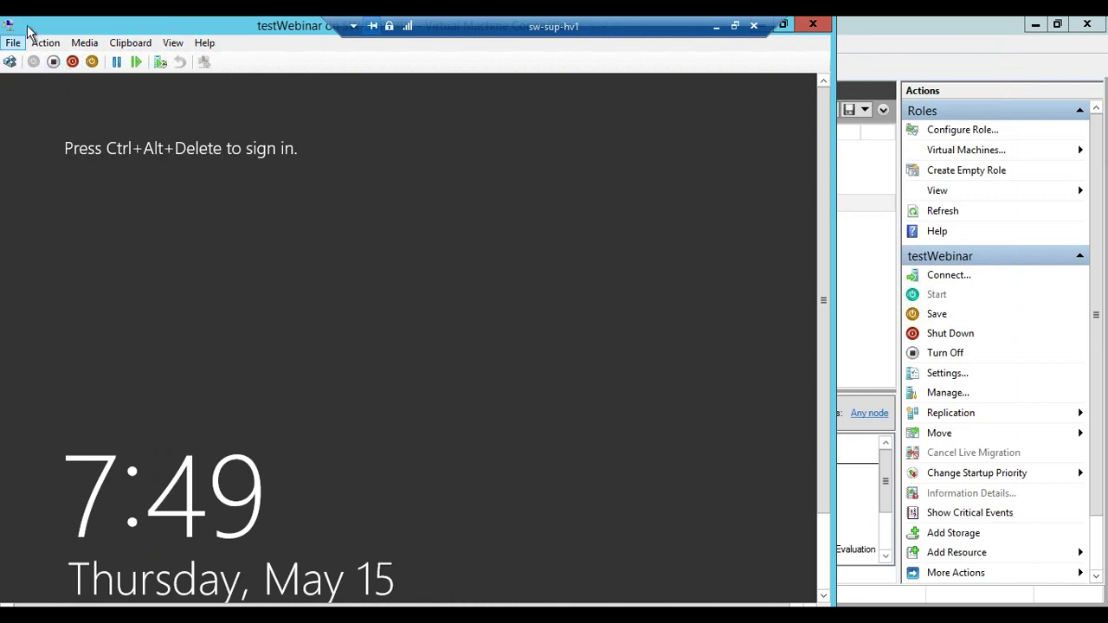
left_click(9, 62)
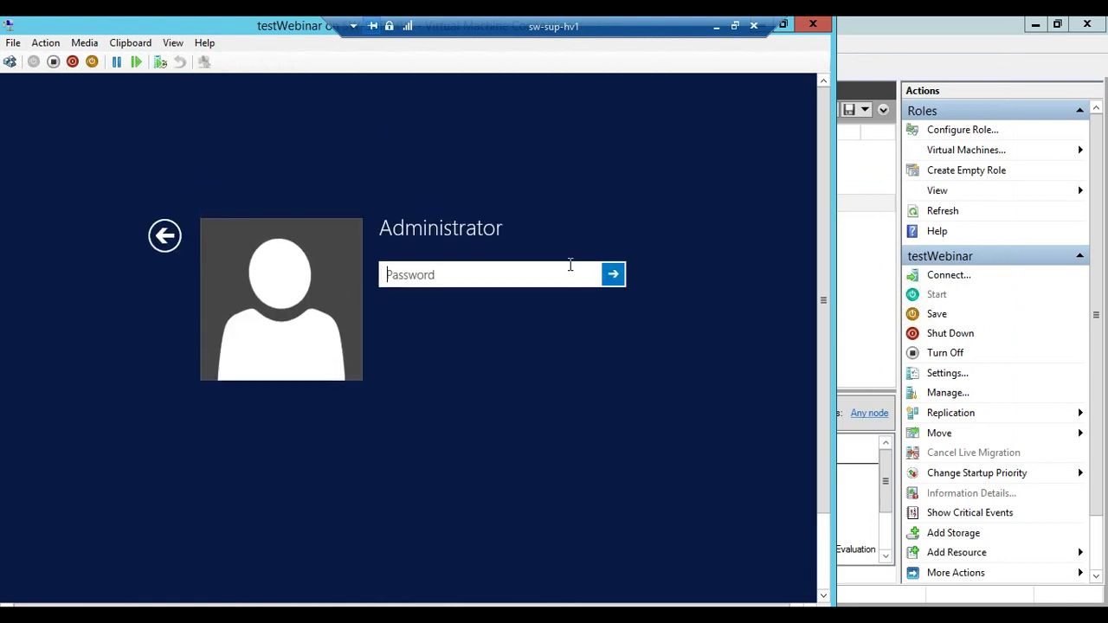
type("*********")
key("Return")
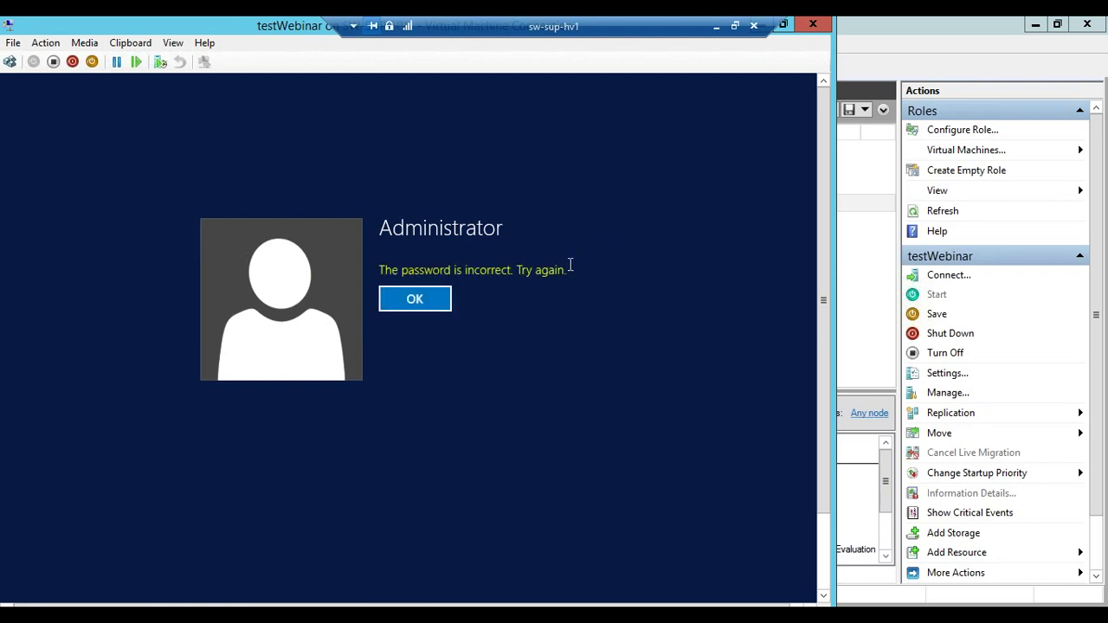
key("Return")
type("**")
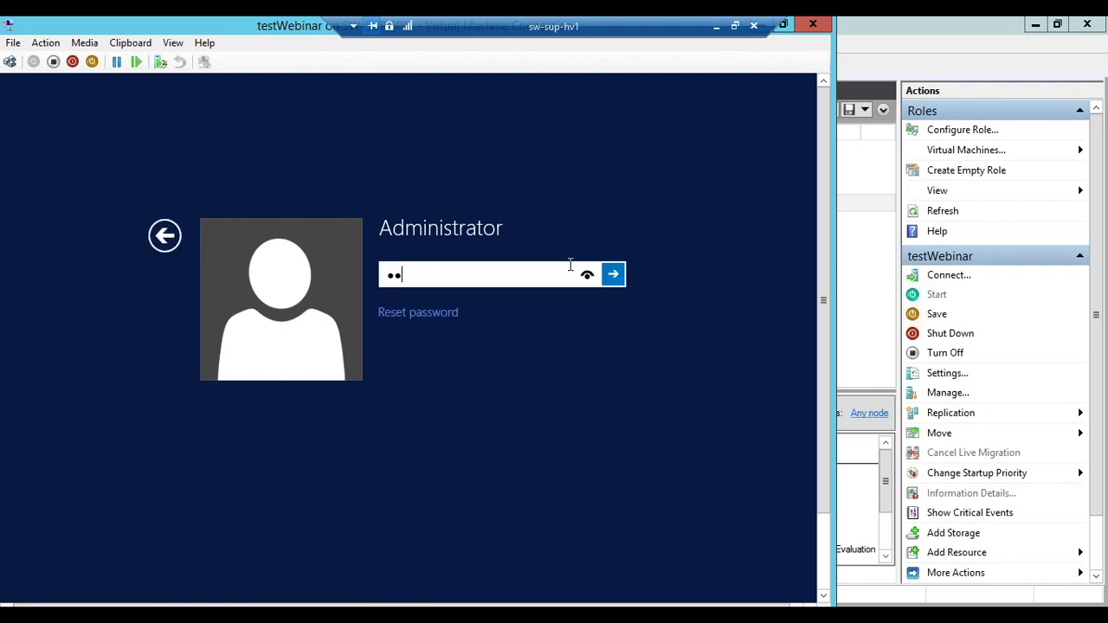
type("*****")
key("BackSpace")
key("BackSpace")
key("BackSpace")
key("BackSpace")
key("BackSpace")
key("BackSpace")
key("BackSpace")
type("********")
key("Return")
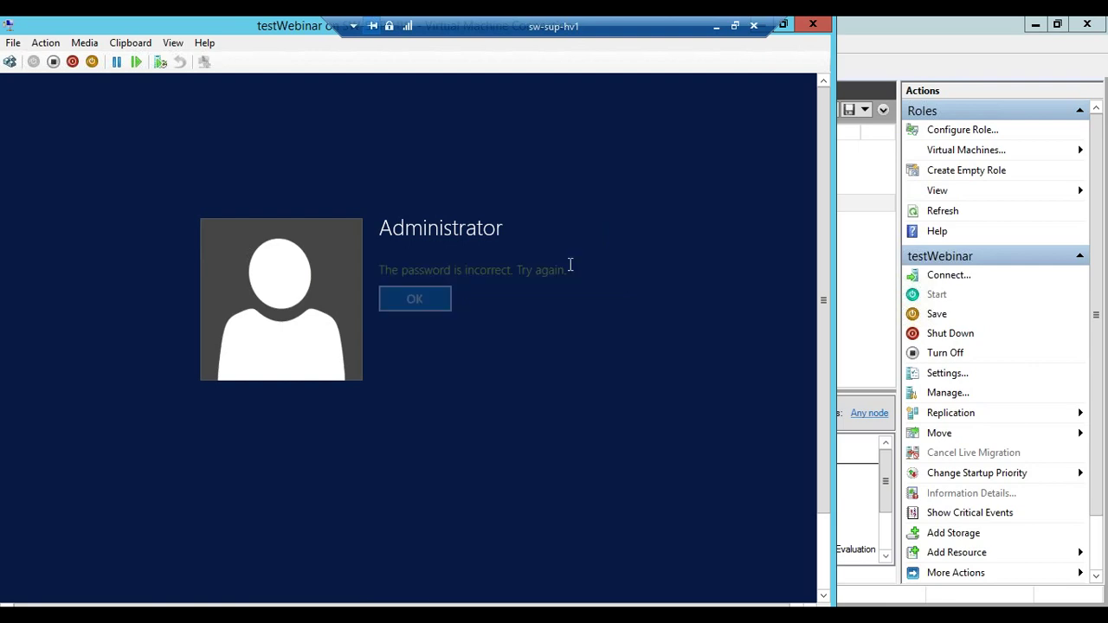
key("Return")
type("********")
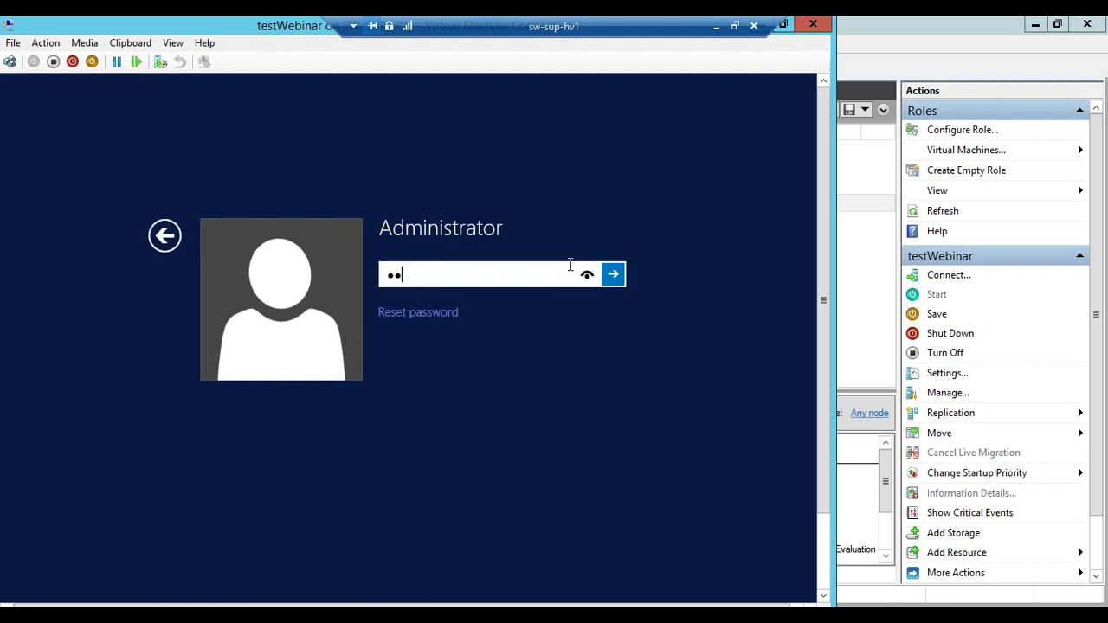
key("Return")
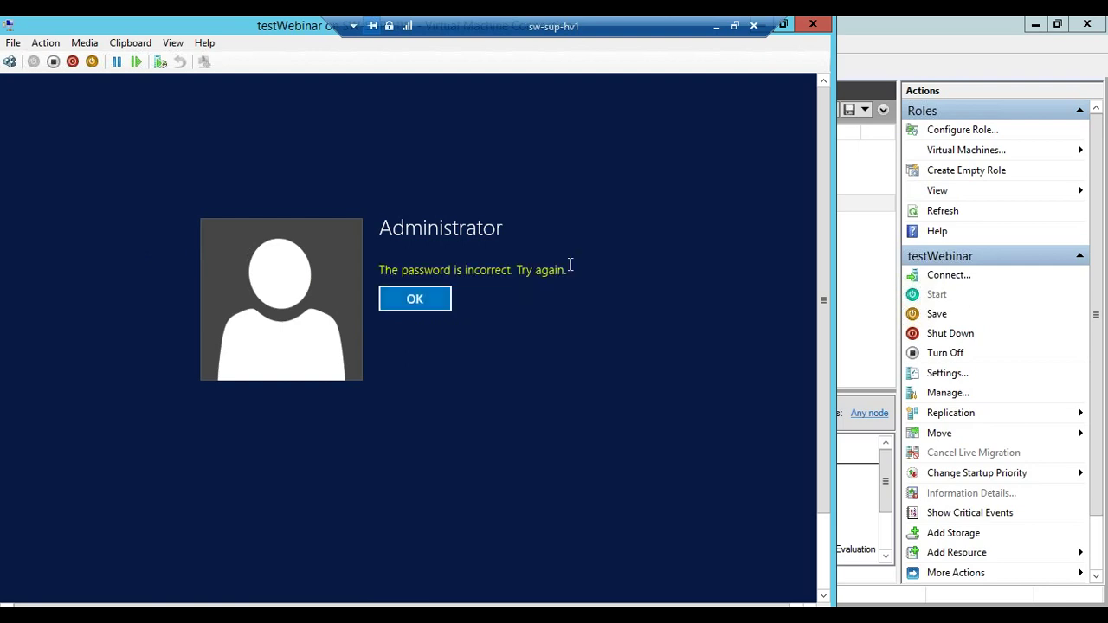
key("Return")
Switch to the other local user account and sign in with its password
left_click(164, 235)
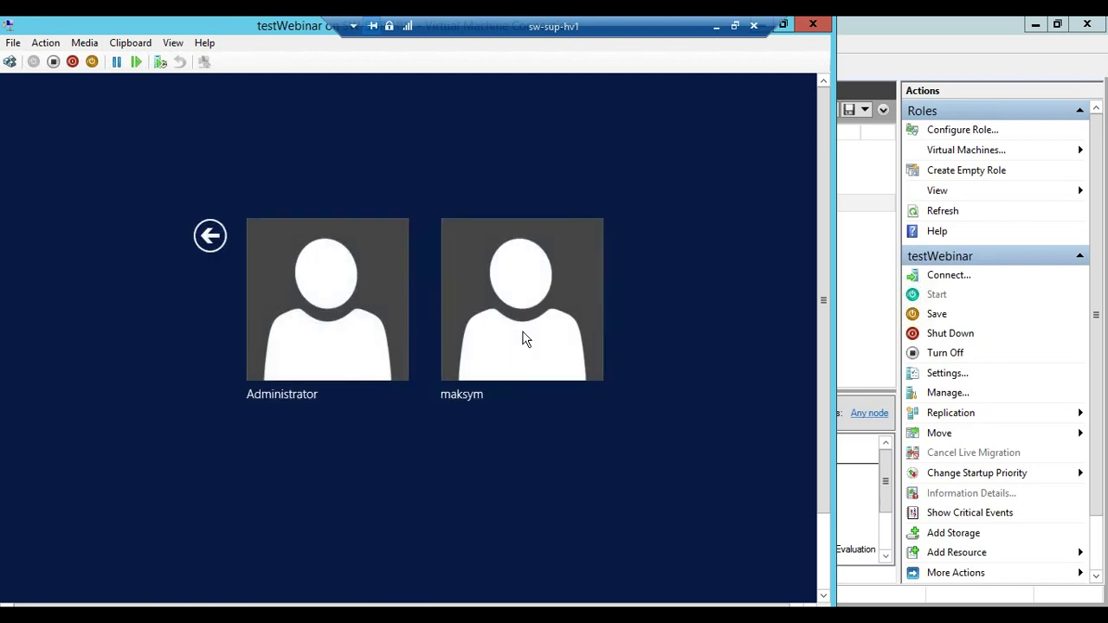
left_click(509, 330)
type("***")
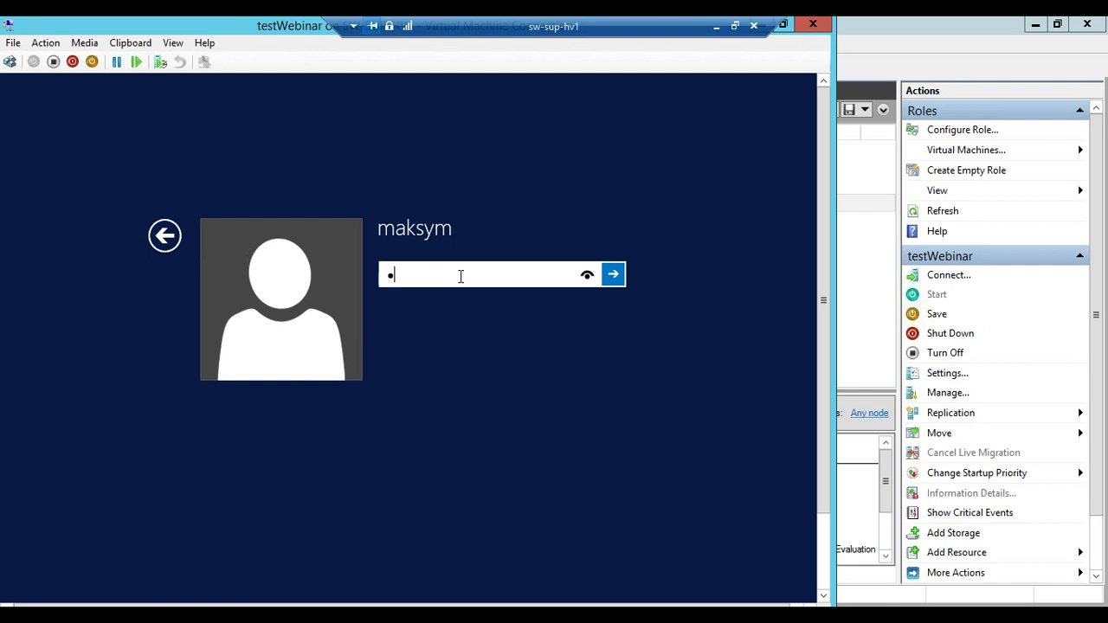
type("*****")
key("Return")
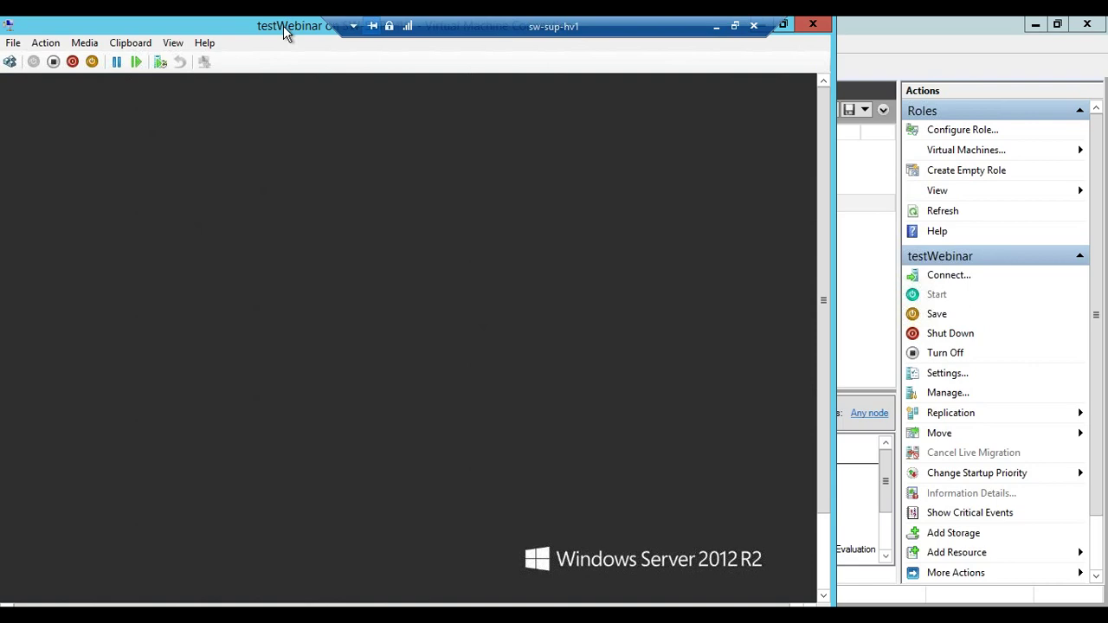
Dismiss the guest's Shutdown Event Tracker prompt
left_click_drag(283, 25, 470, 40)
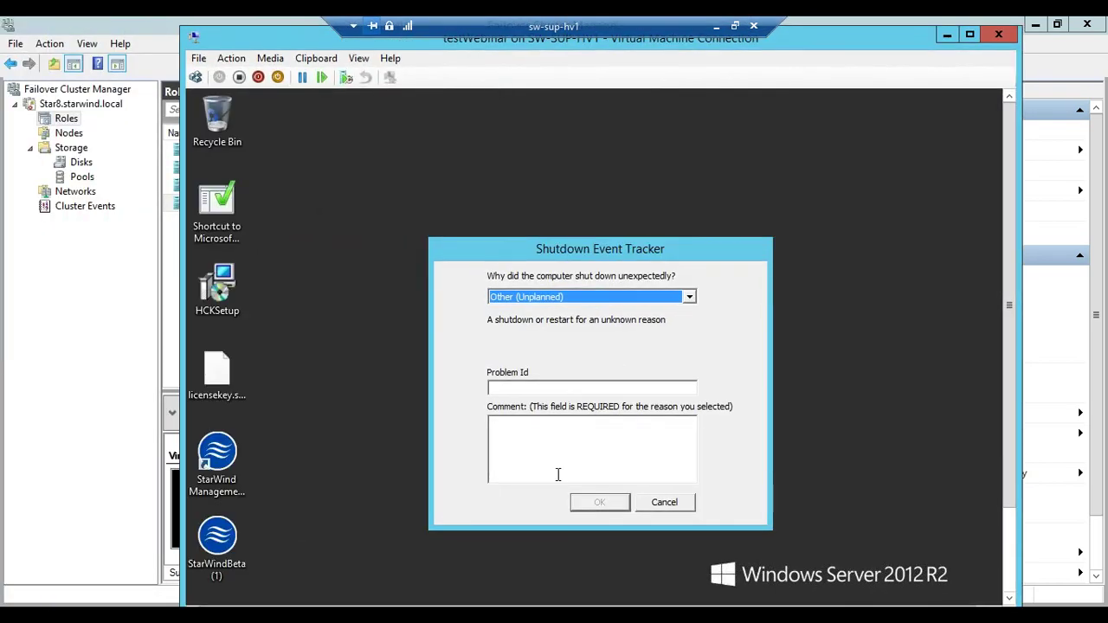
left_click(597, 441)
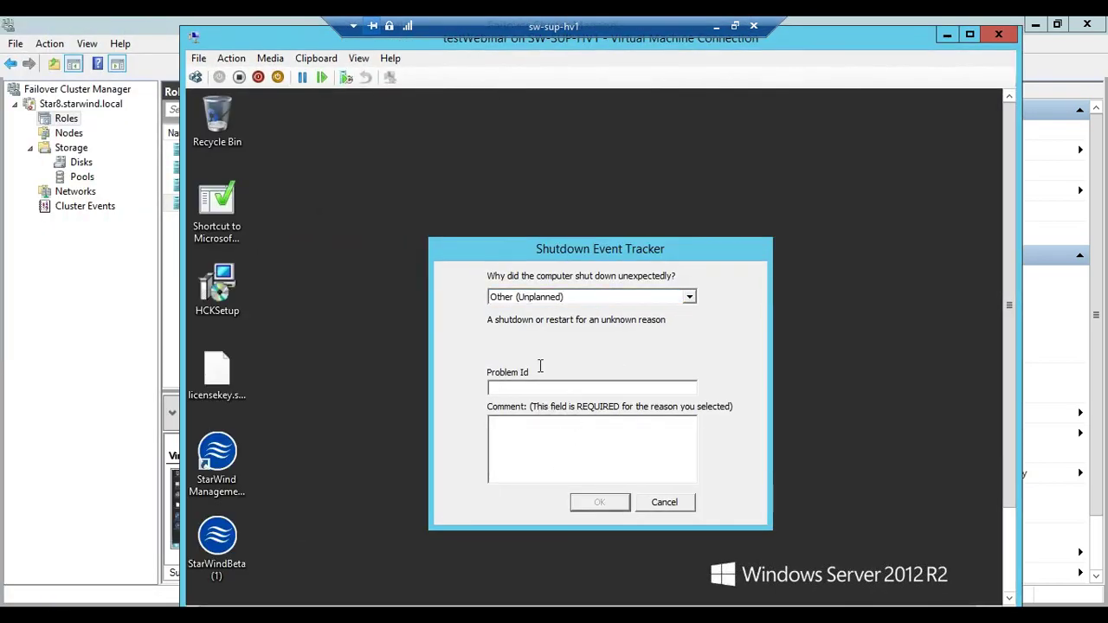
left_click(667, 502)
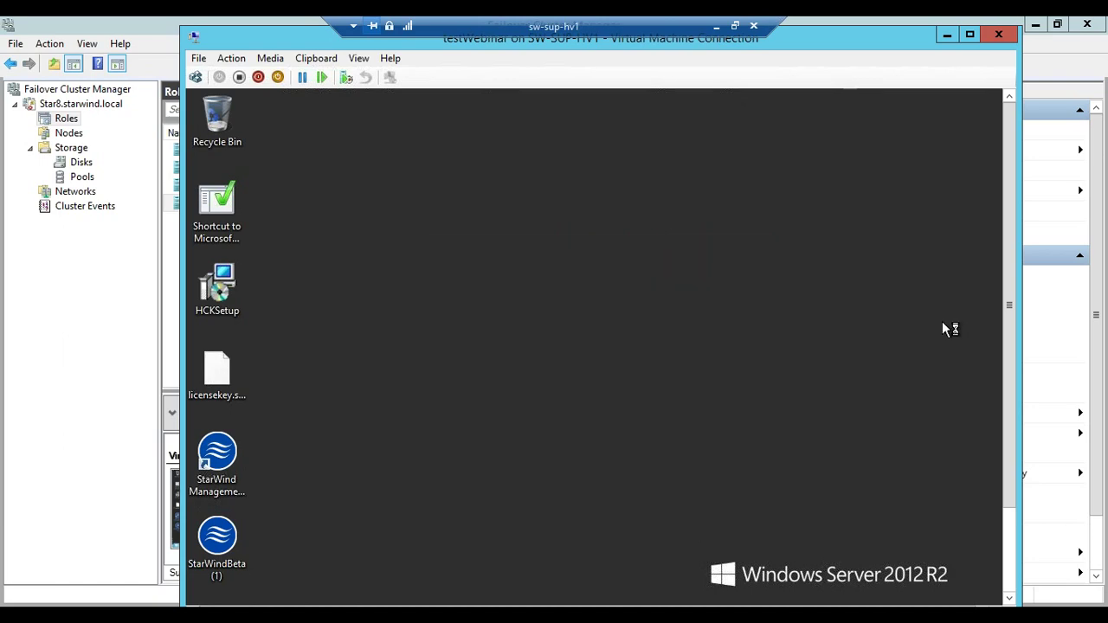
Browse to \\sw-dfs in File Explorer and enter the network user name and password
left_click_drag(1007, 315, 1015, 419)
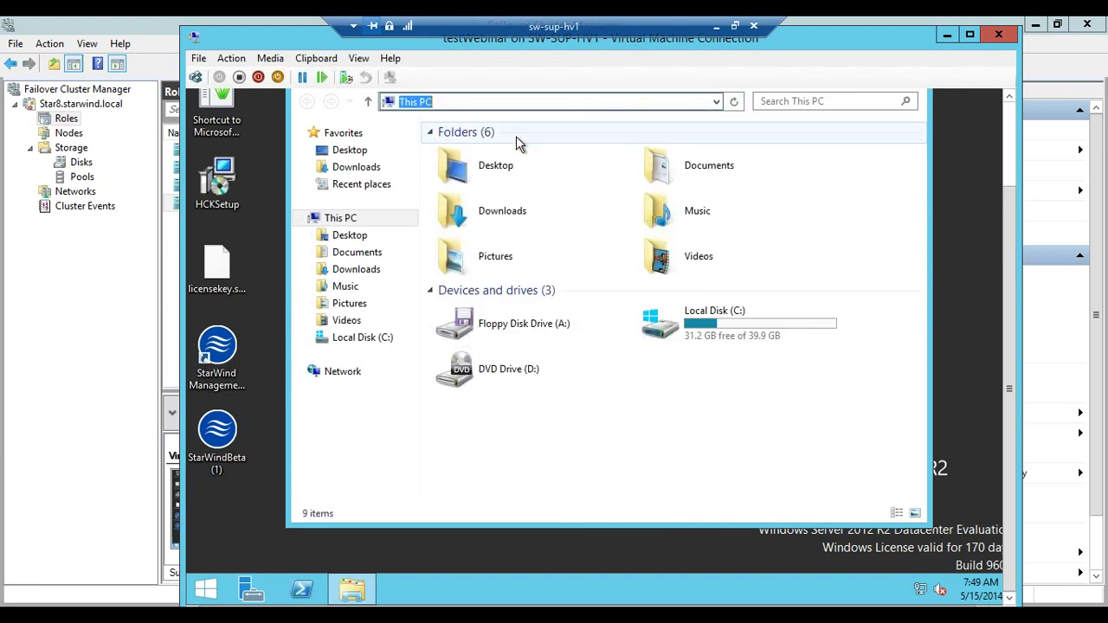
type("\\\\")
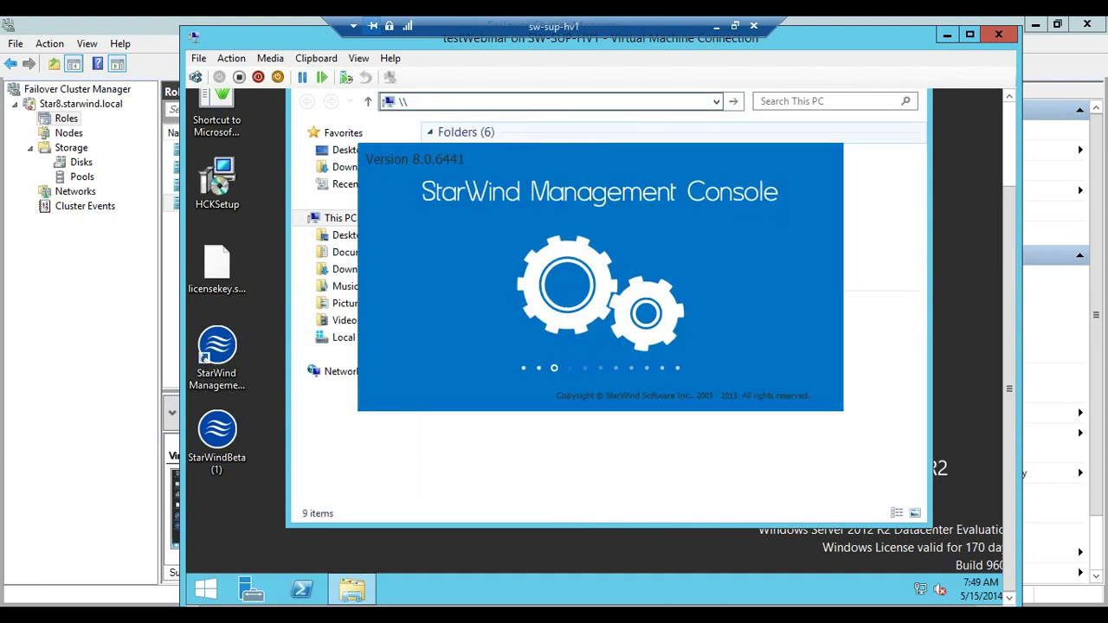
type("sw-dfs")
key("Return")
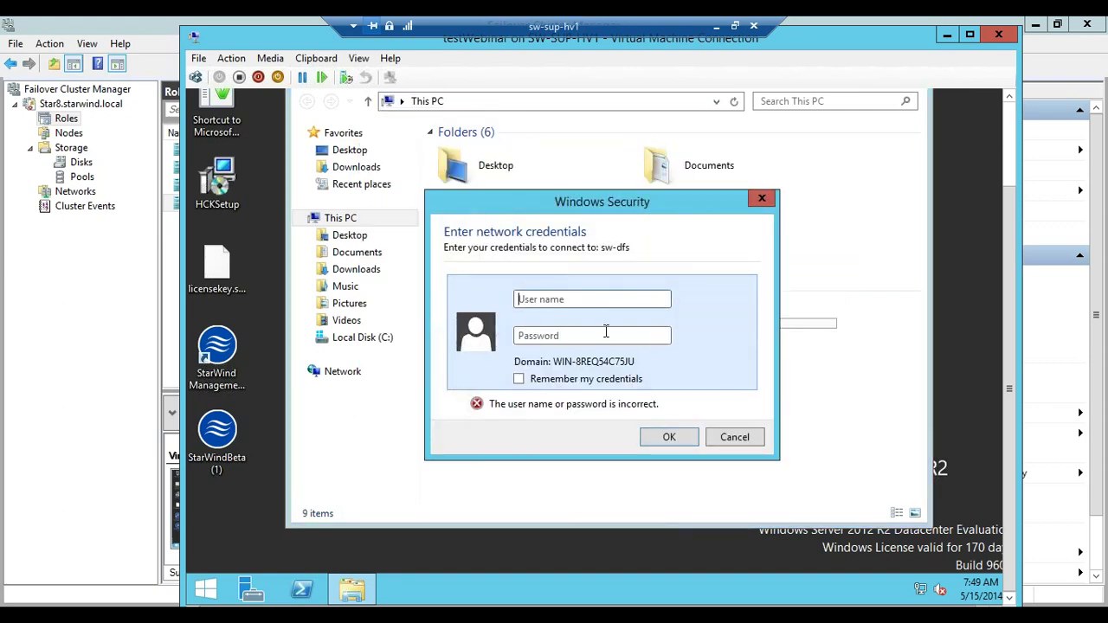
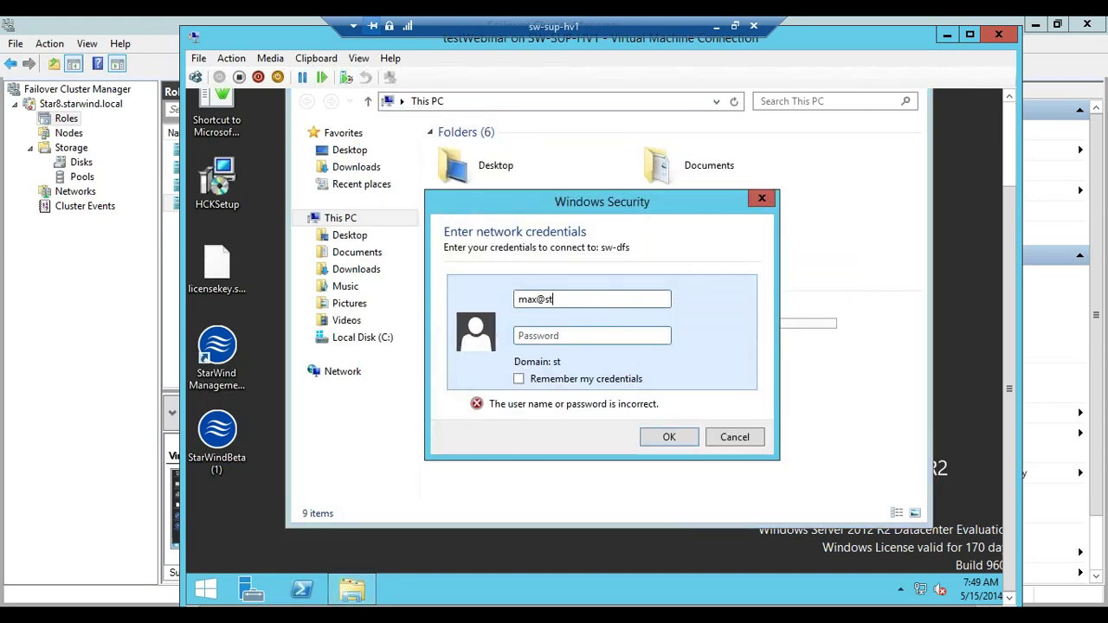
key("Tab")
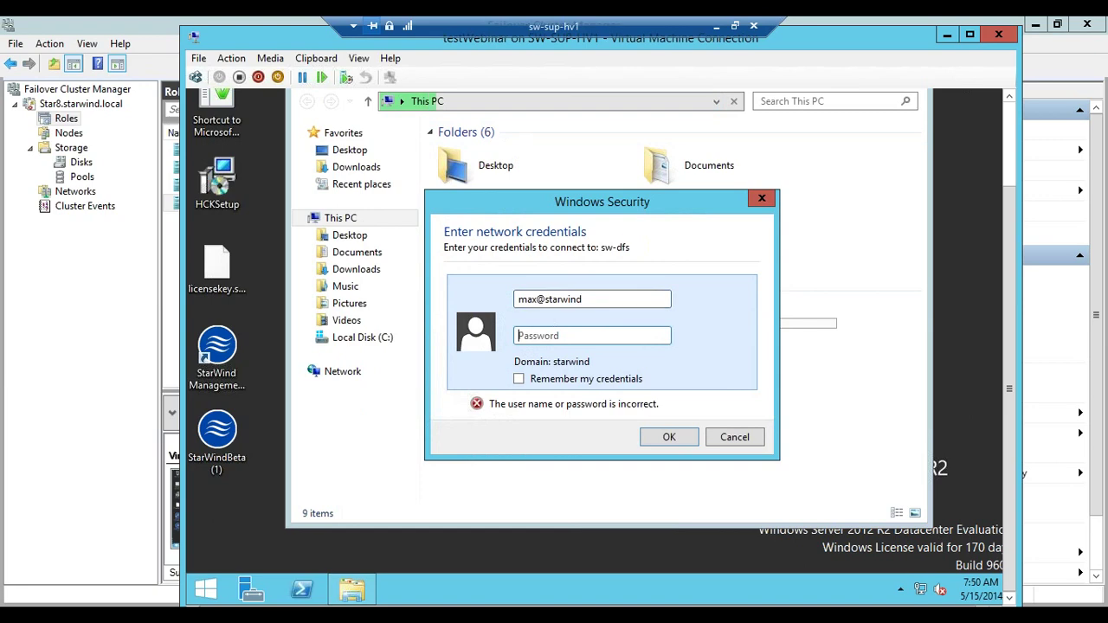
type("P•••••••")
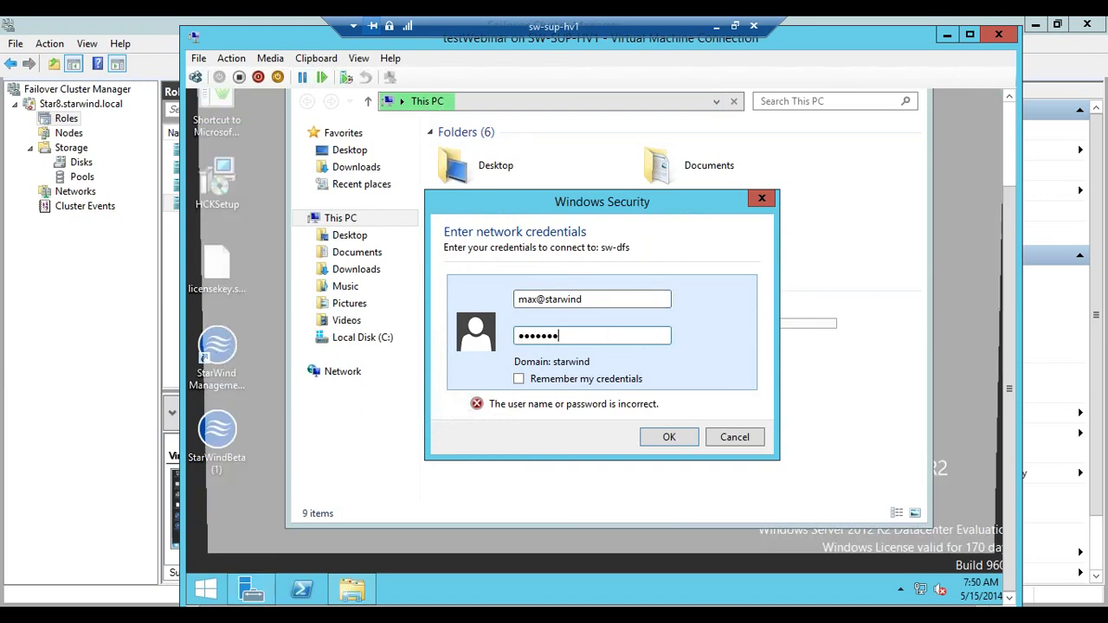
key("Return")
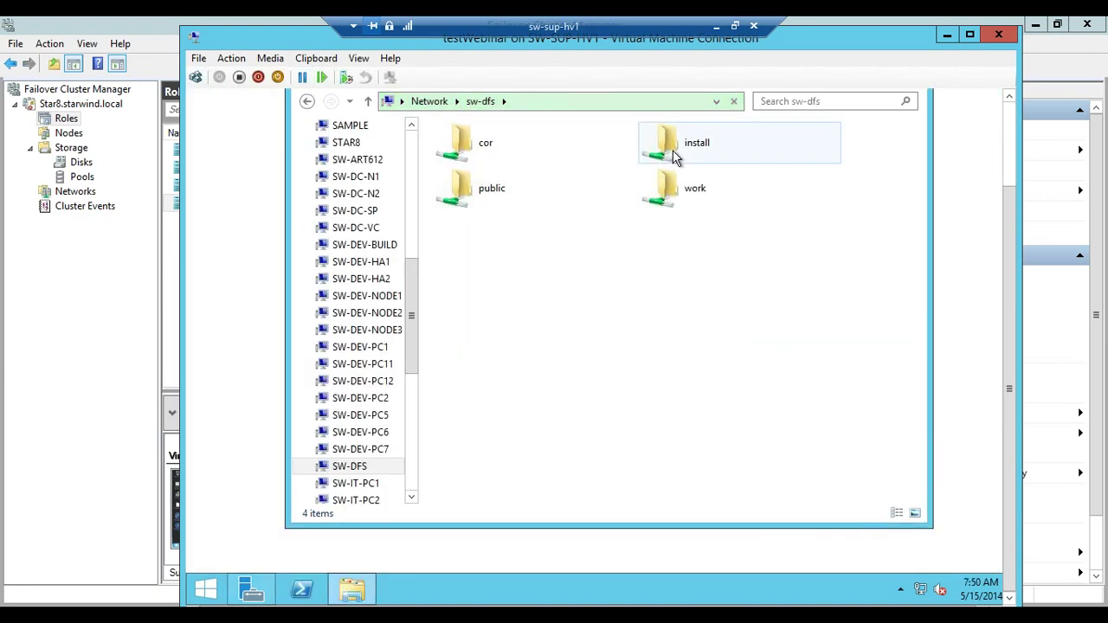
Select the install share, then close the \\sw-dfs window with Alt+F4
left_click(673, 150)
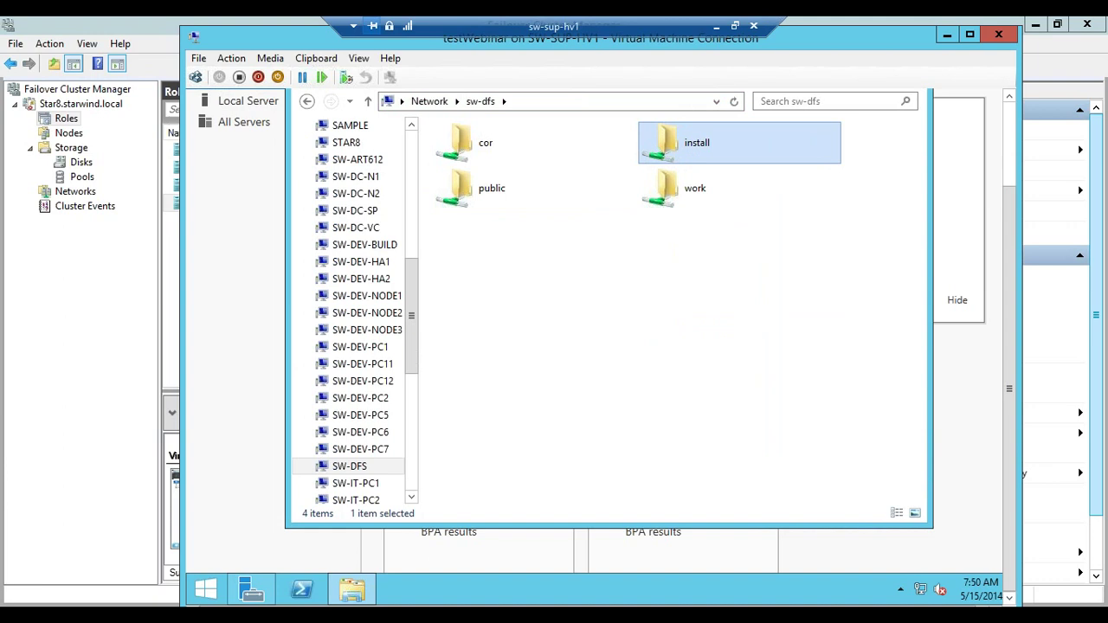
key("alt+F4")
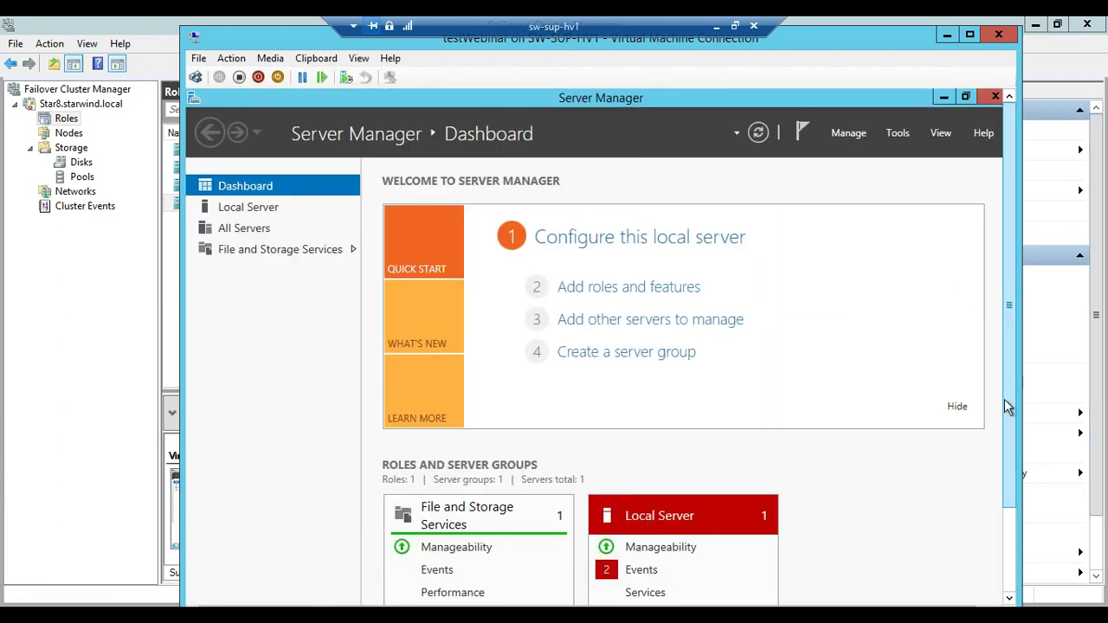
Launch Internet Explorer from the guest desktop with recommended security and compatibility settings
scroll(1012, 485, "down", 2)
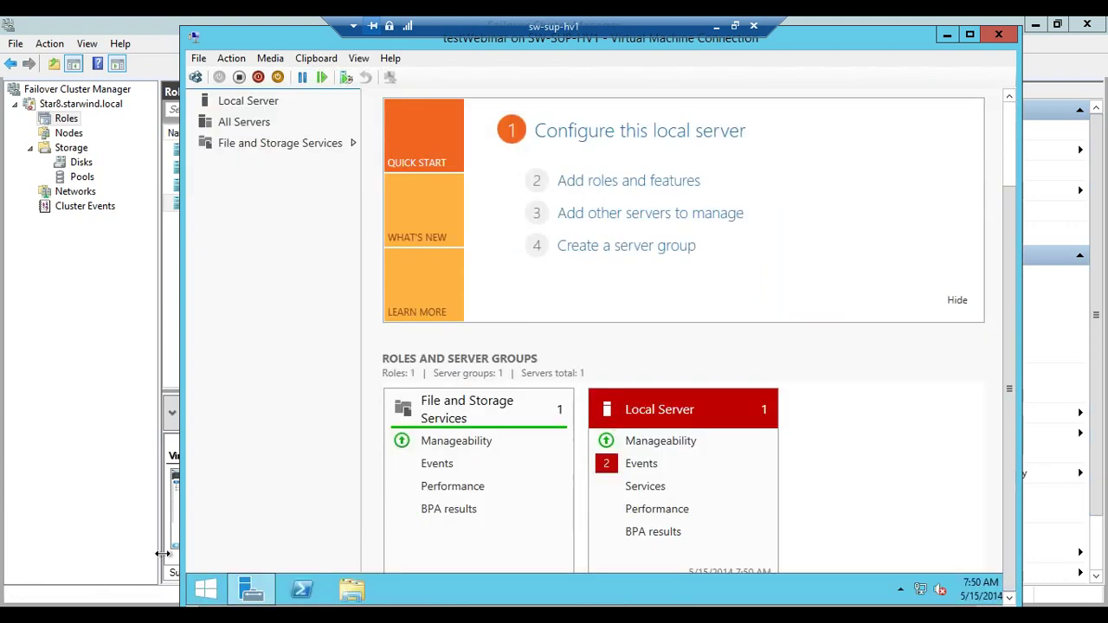
left_click(205, 597)
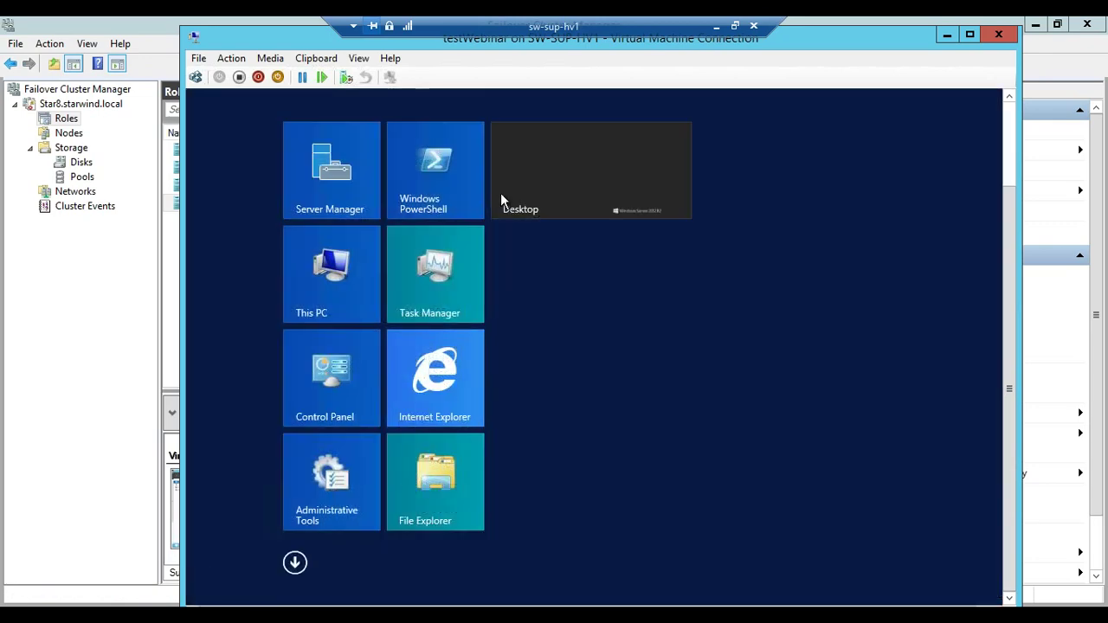
left_click(515, 173)
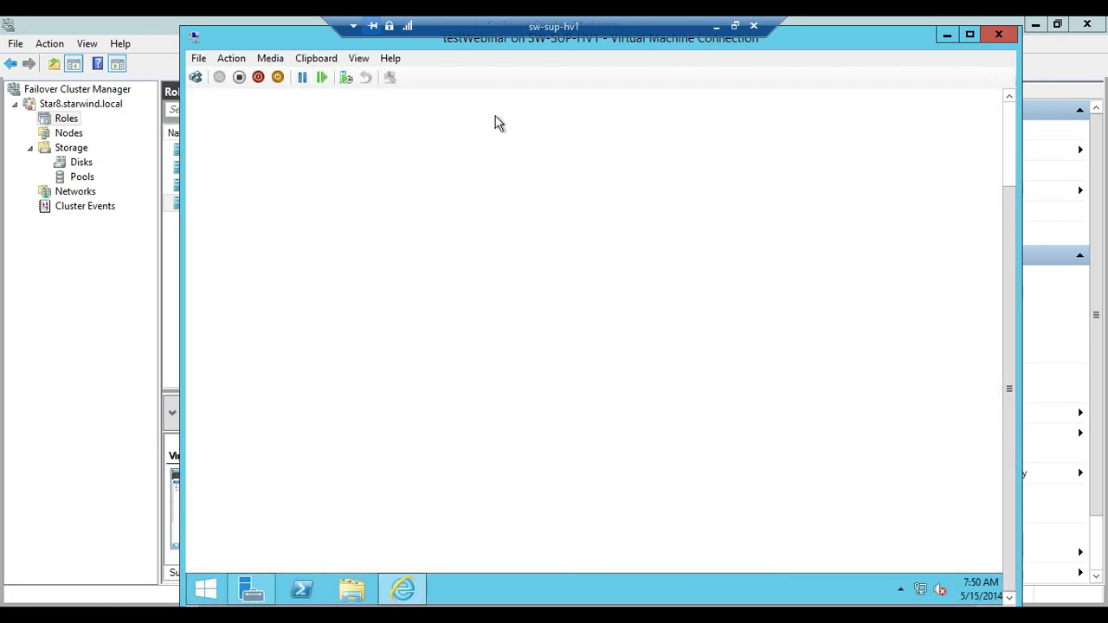
scroll(1012, 185, "up", 3)
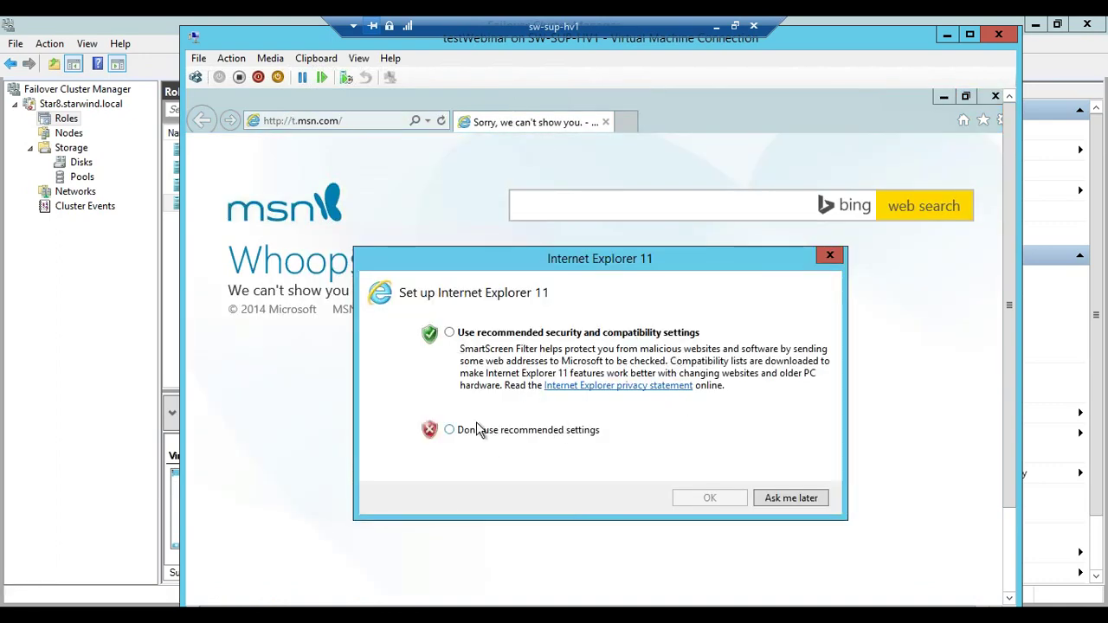
left_click(482, 432)
left_click(482, 334)
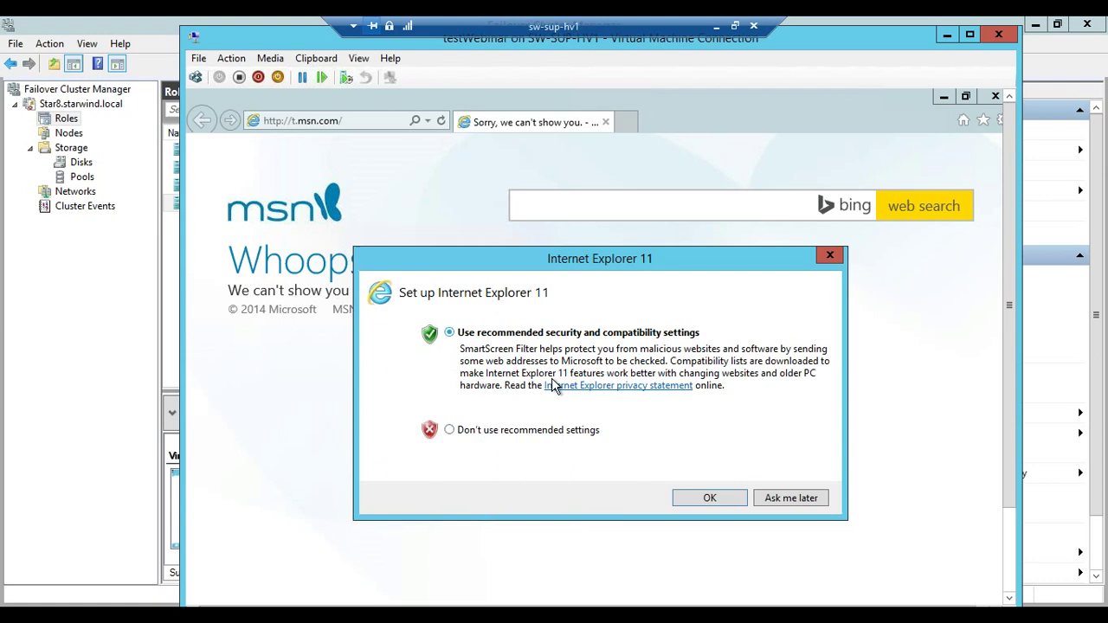
left_click(709, 498)
left_click(363, 121)
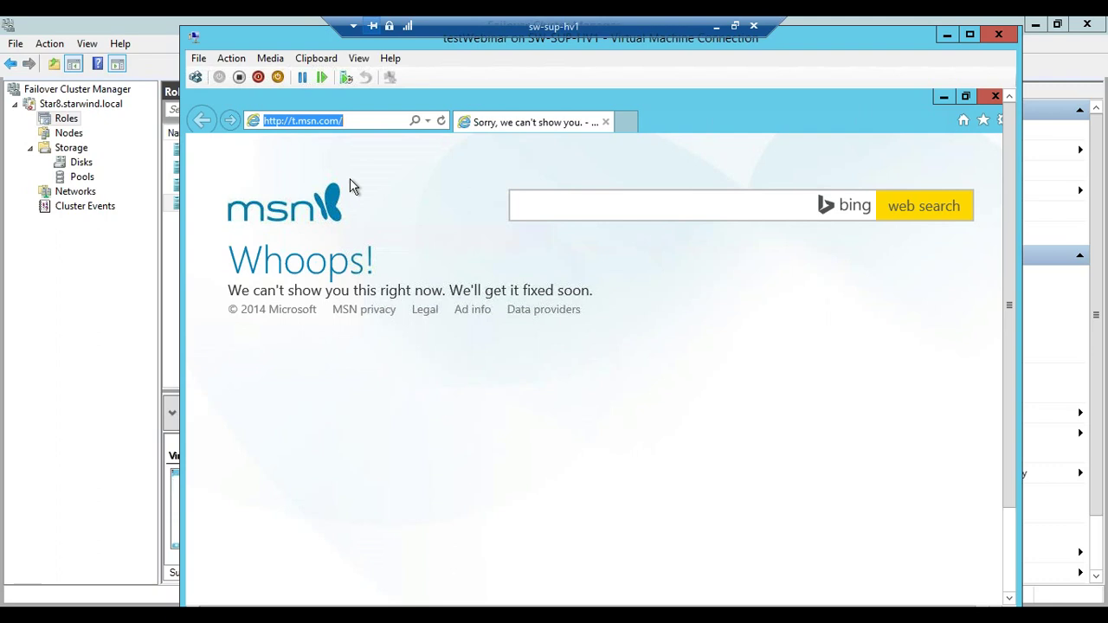
Go to google.com and search for 'iometer 1.1'
type("goo")
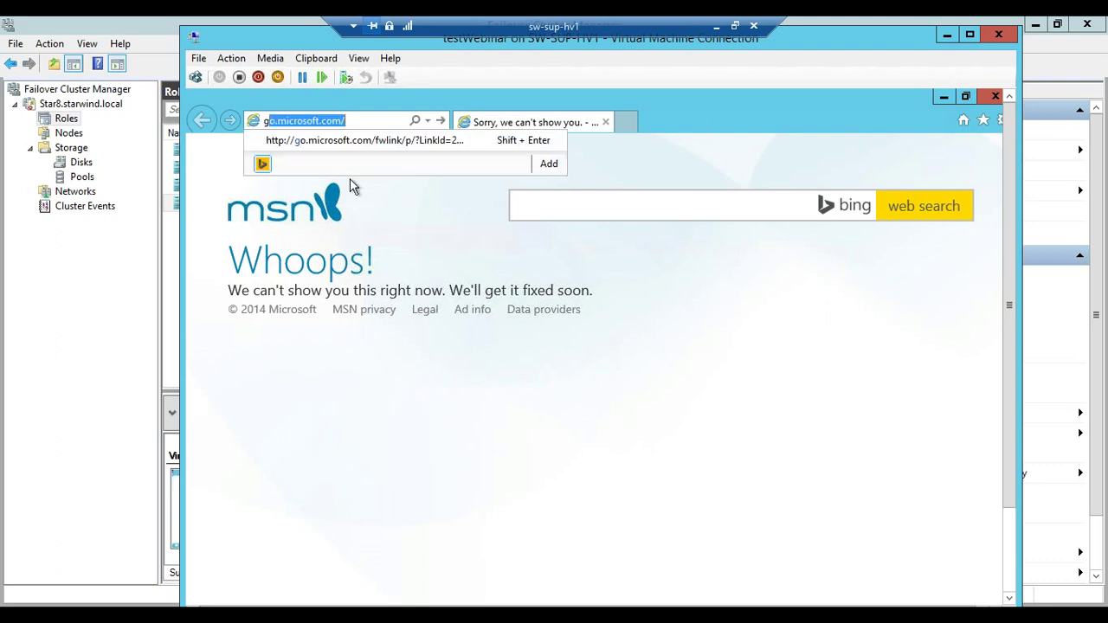
type("gle.co")
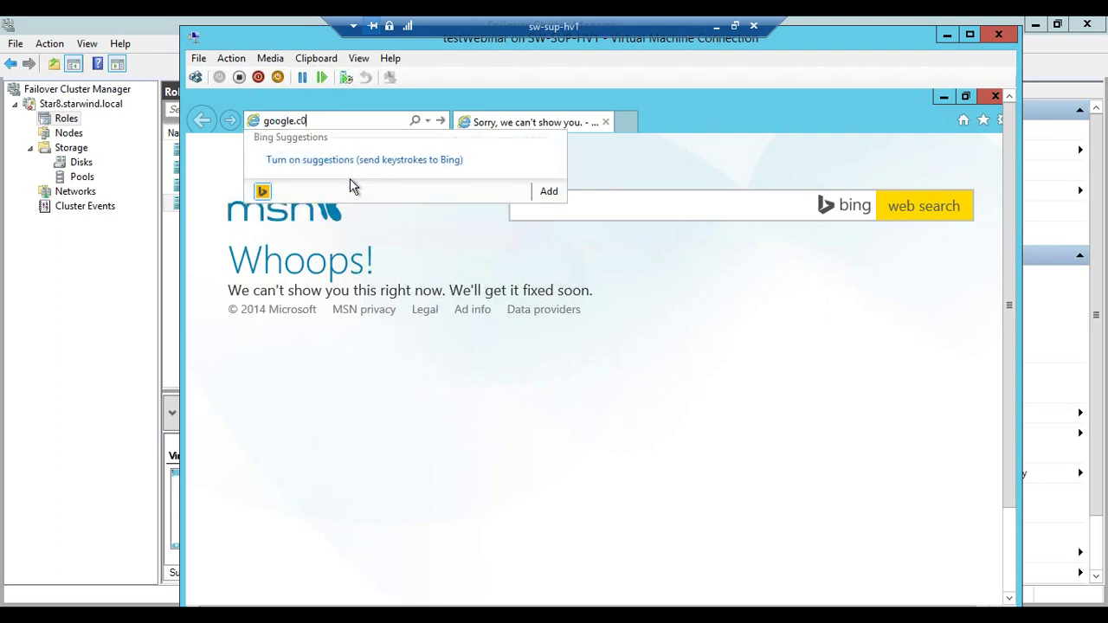
type("m")
key("Return")
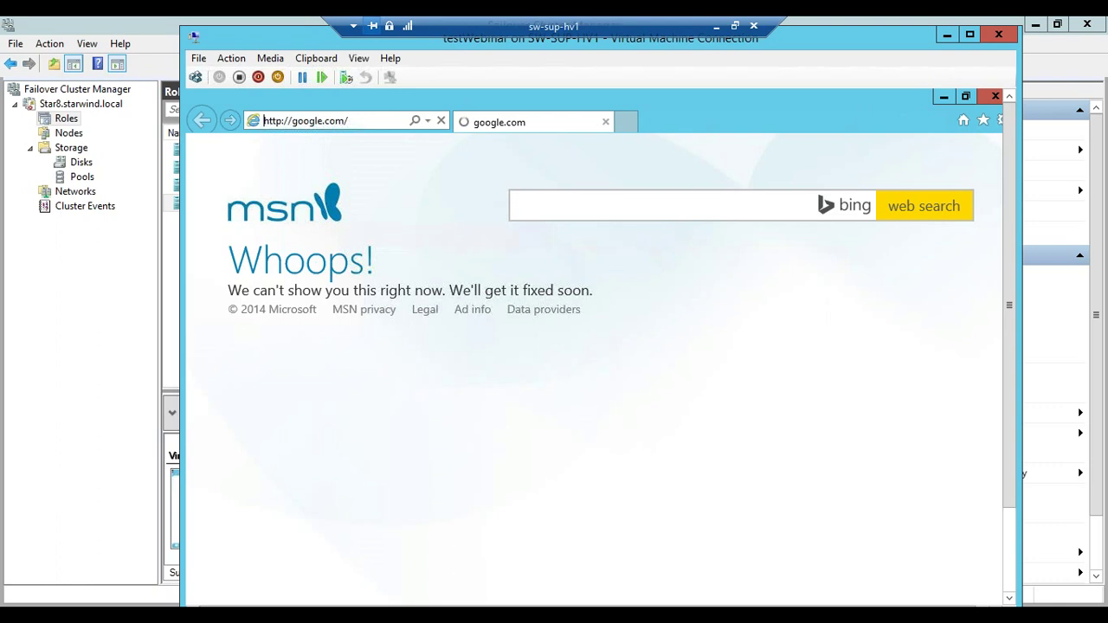
left_click(700, 399)
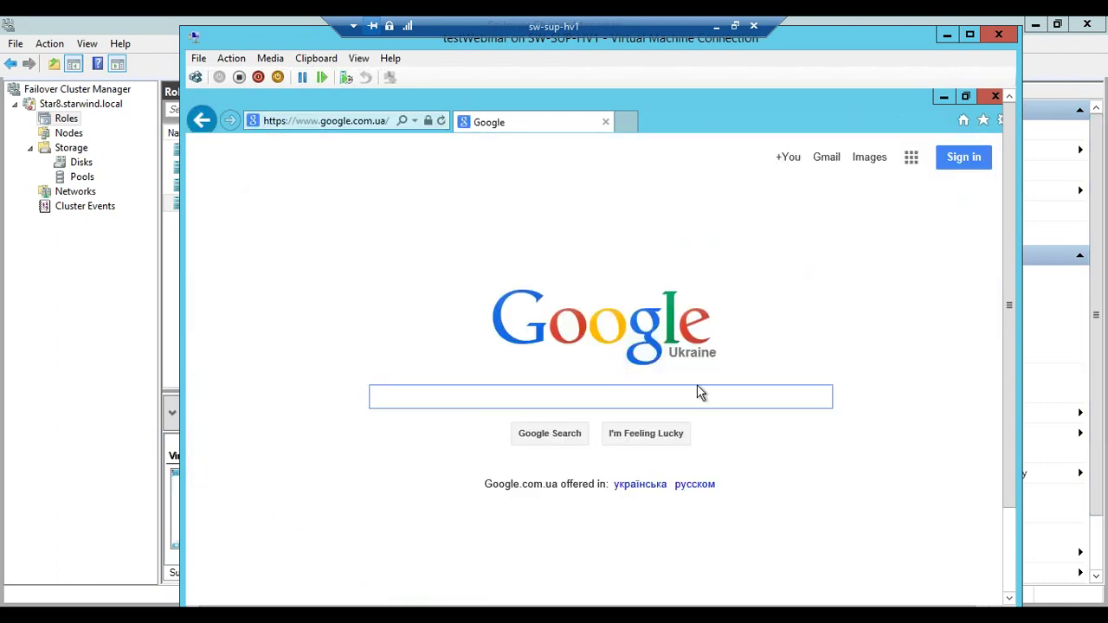
type("iometr")
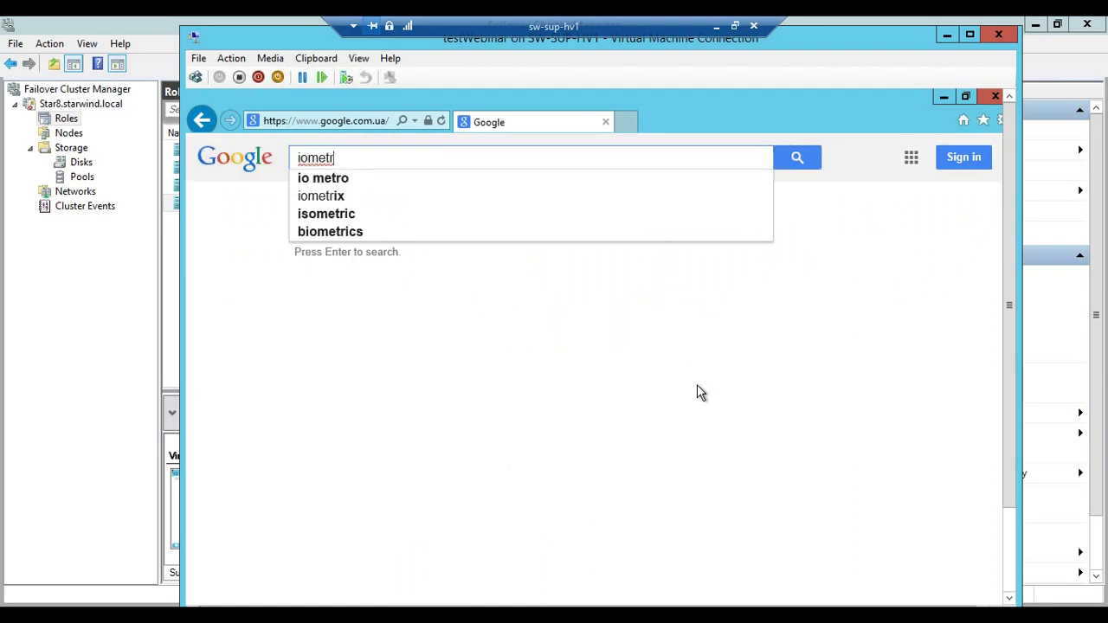
key("BackSpace")
type("er 1.1")
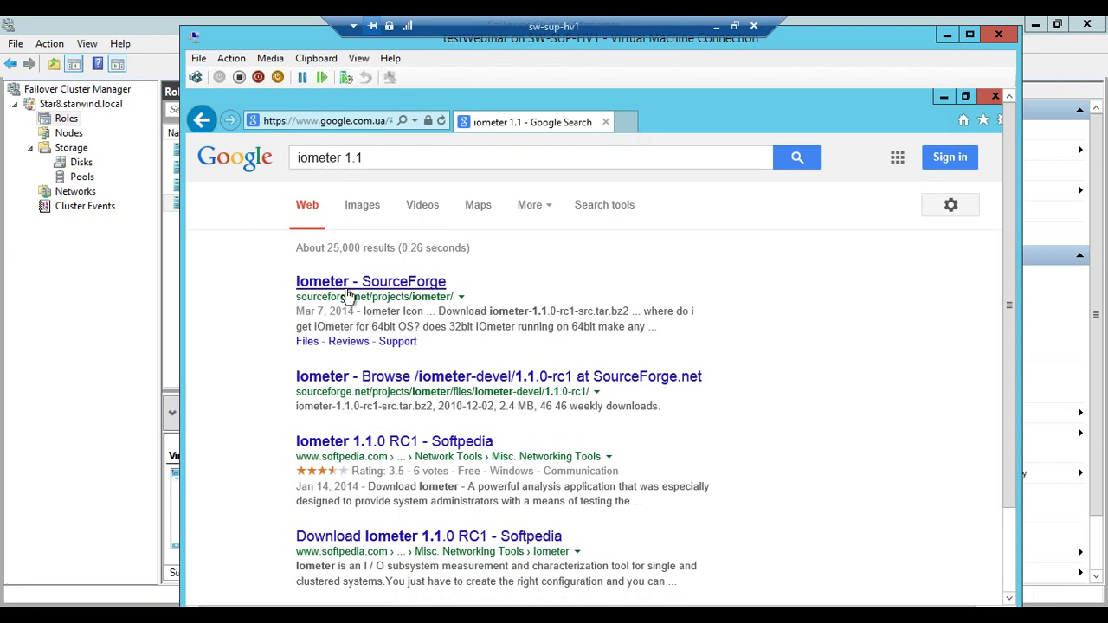
Open the Iometer SourceForge page and start the Windows package download
left_click(342, 288)
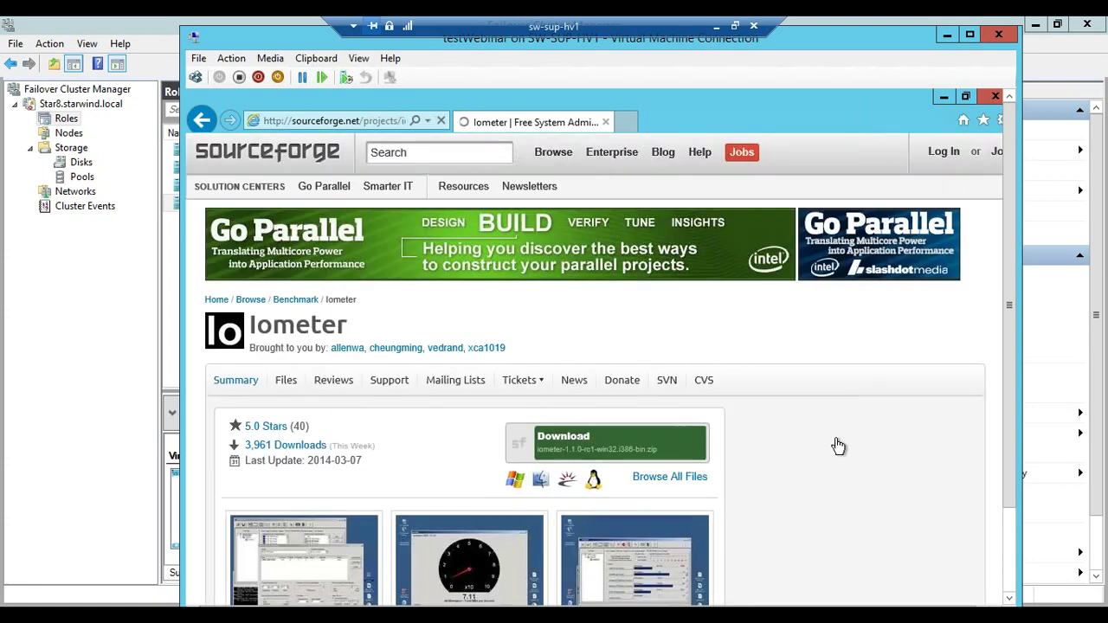
scroll(739, 421, "down", 3)
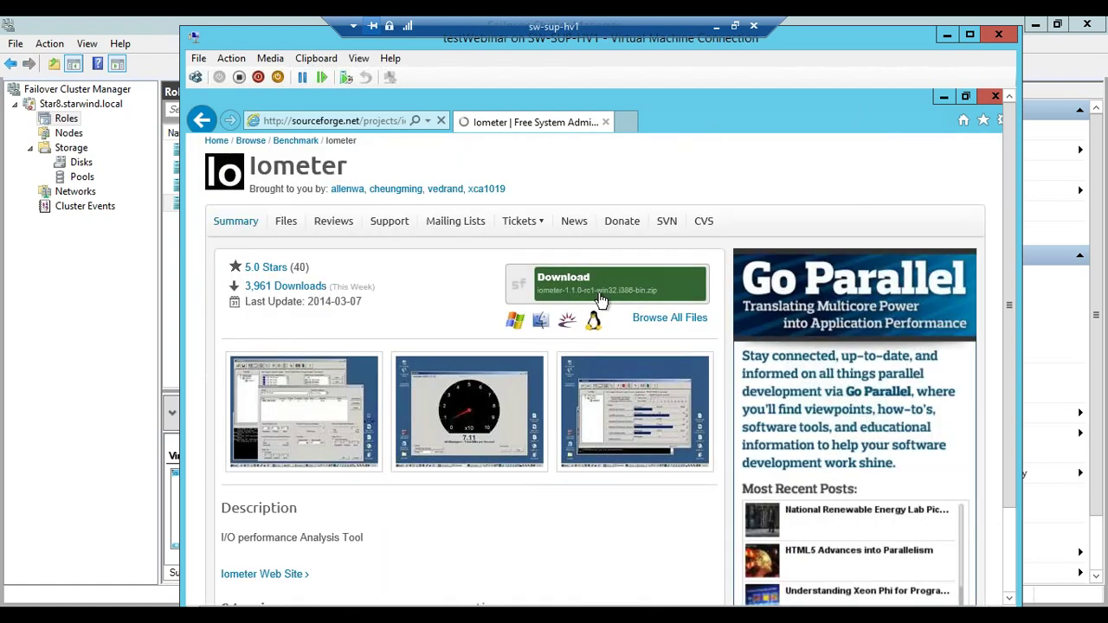
left_click(571, 281)
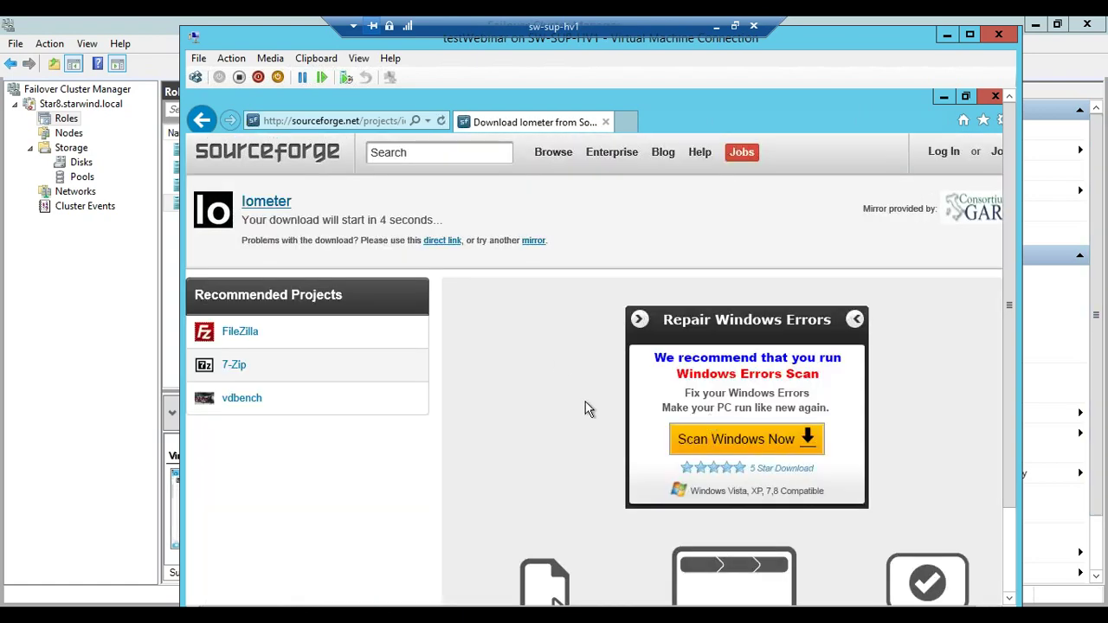
double_click(968, 37)
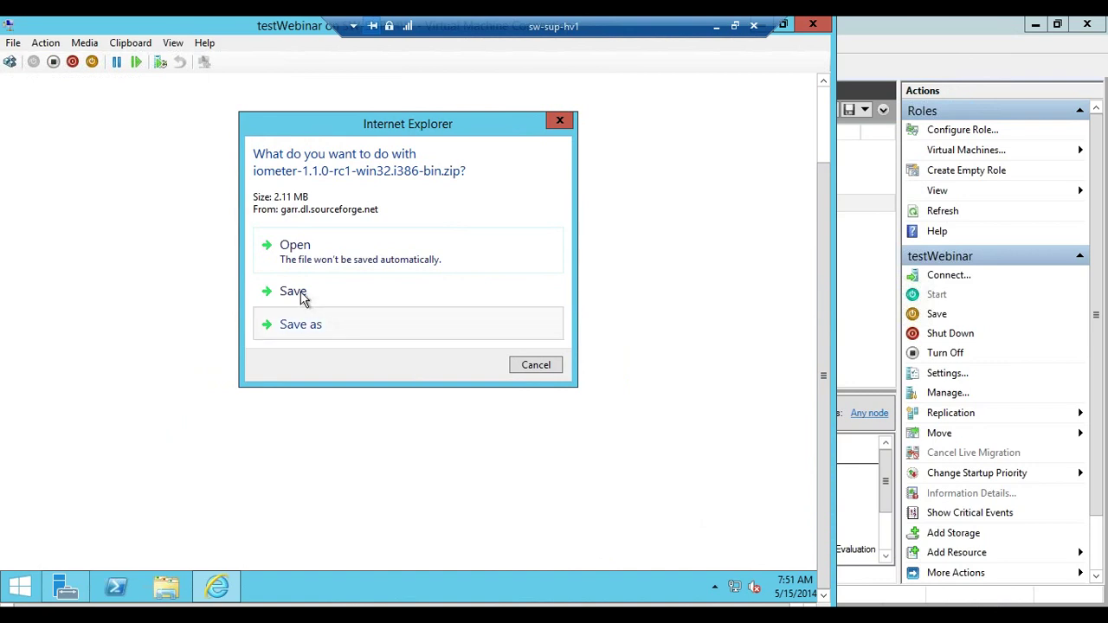
Save the Iometer zip, extract it in Downloads, and launch IOMETER from the extracted folder
left_click(299, 294)
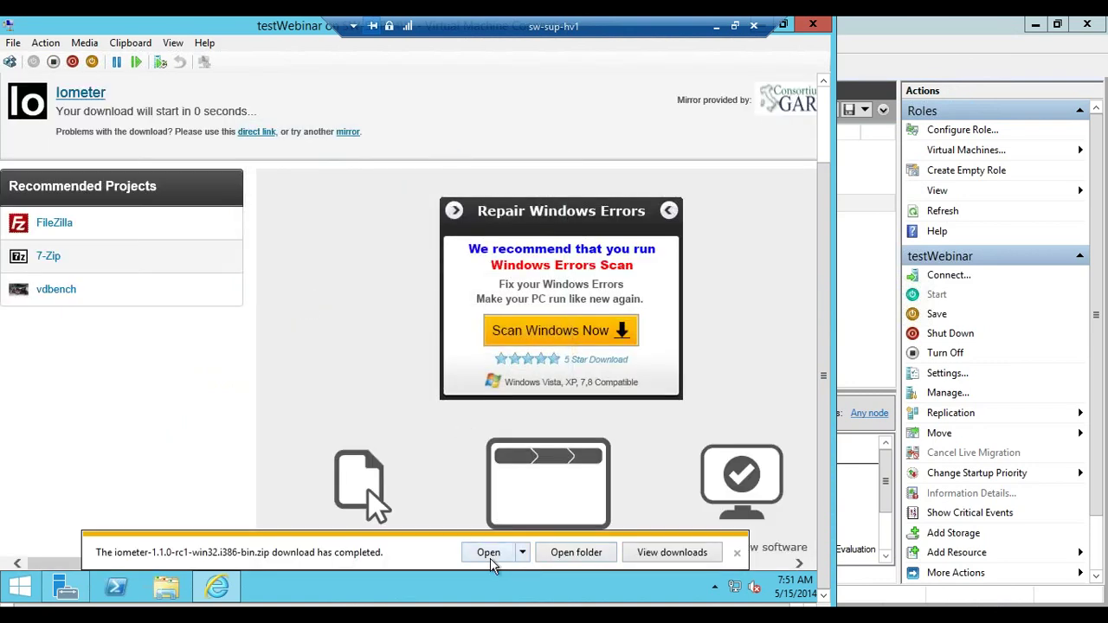
left_click(488, 557)
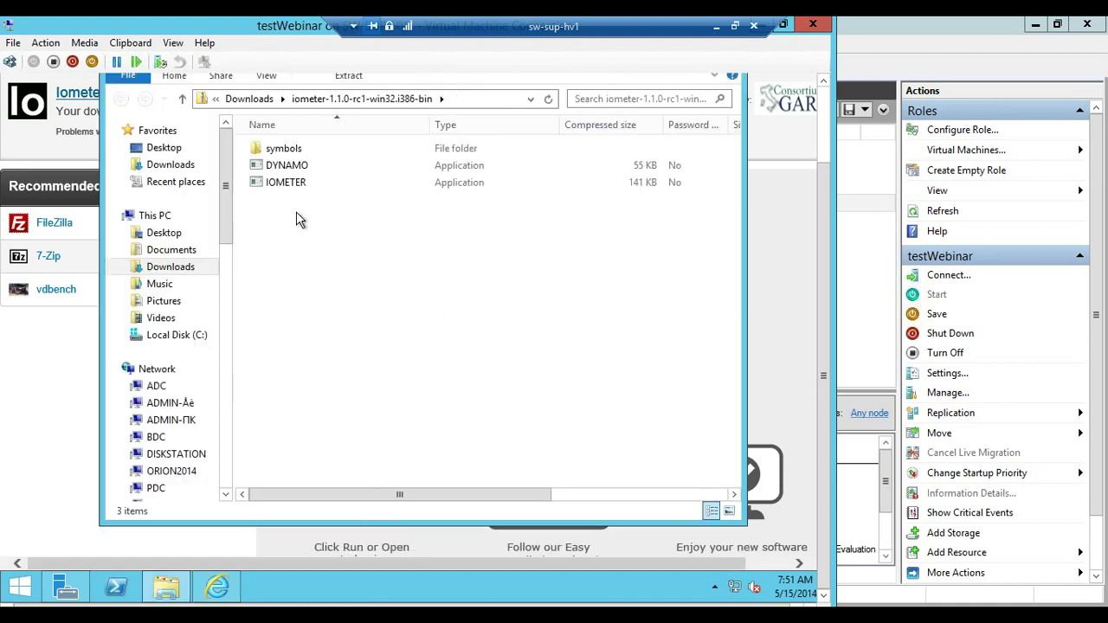
left_click(264, 101)
right_click(305, 151)
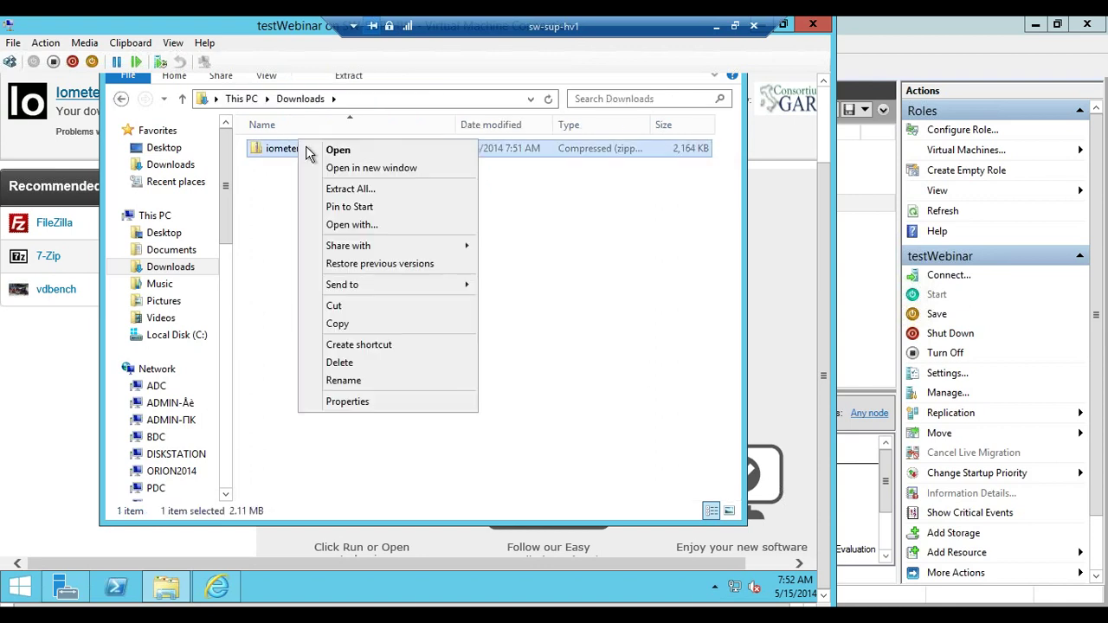
left_click(373, 190)
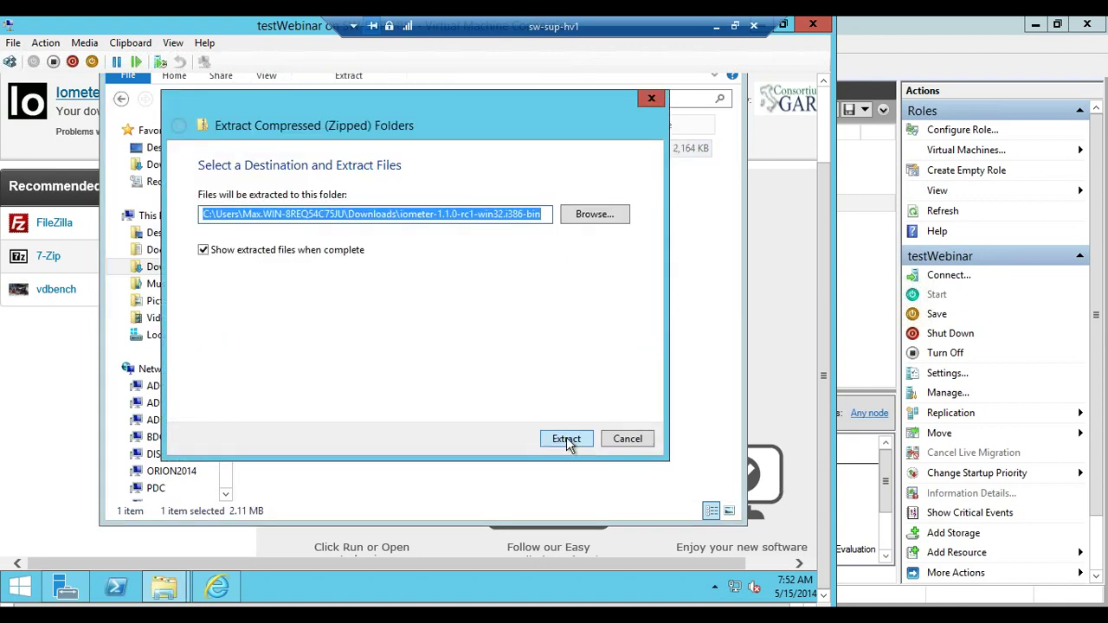
left_click(566, 438)
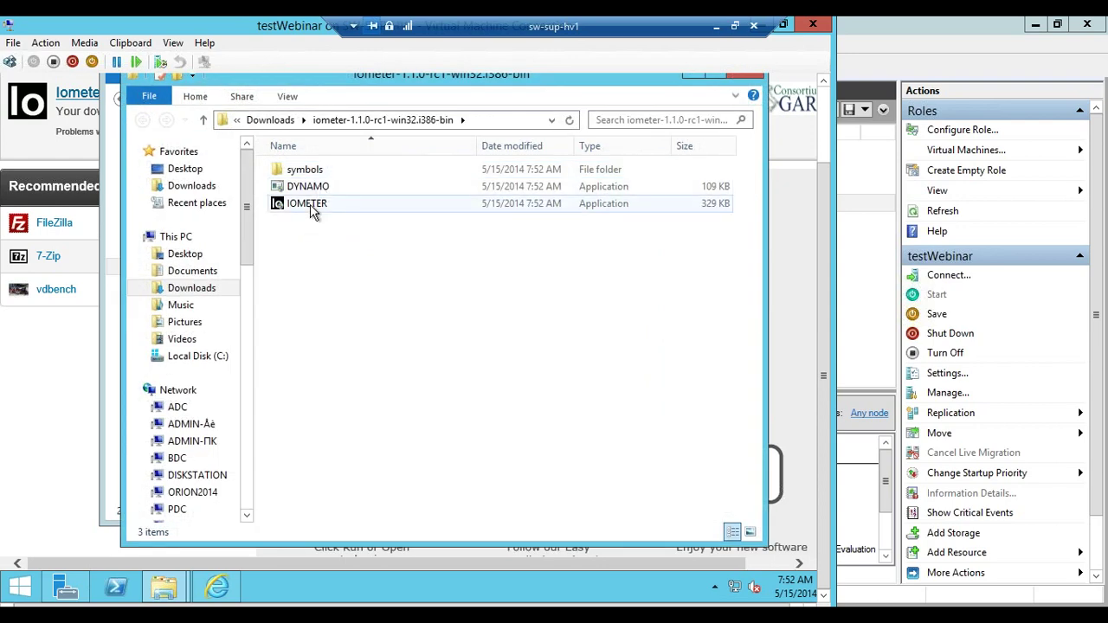
double_click(308, 203)
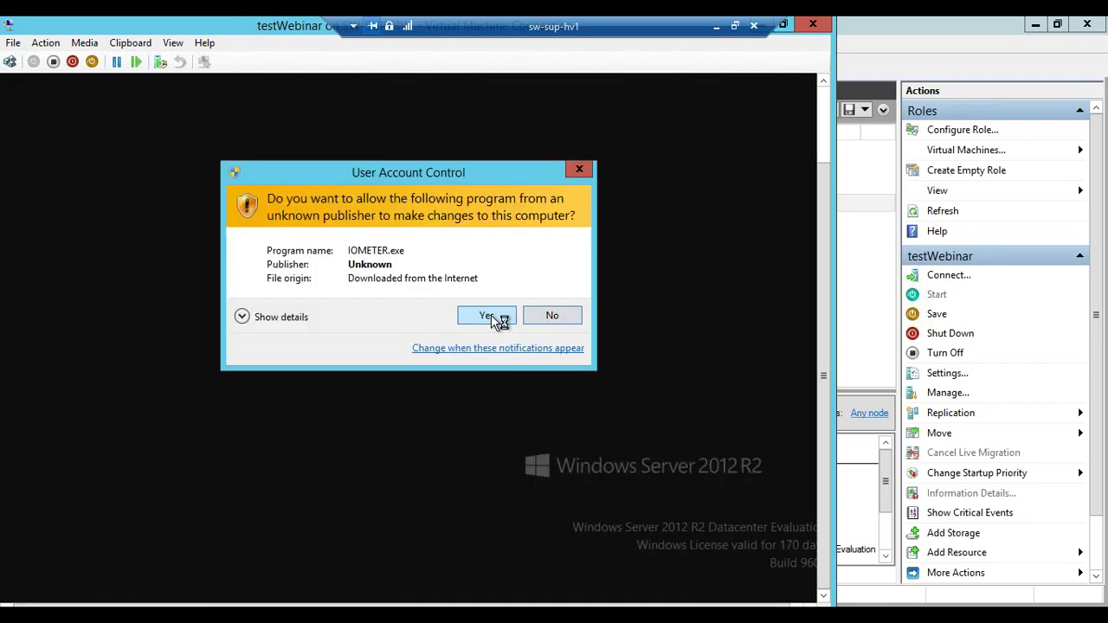
Allow Iometer to run, target disk C:, and set 16 outstanding I/Os
left_click(486, 316)
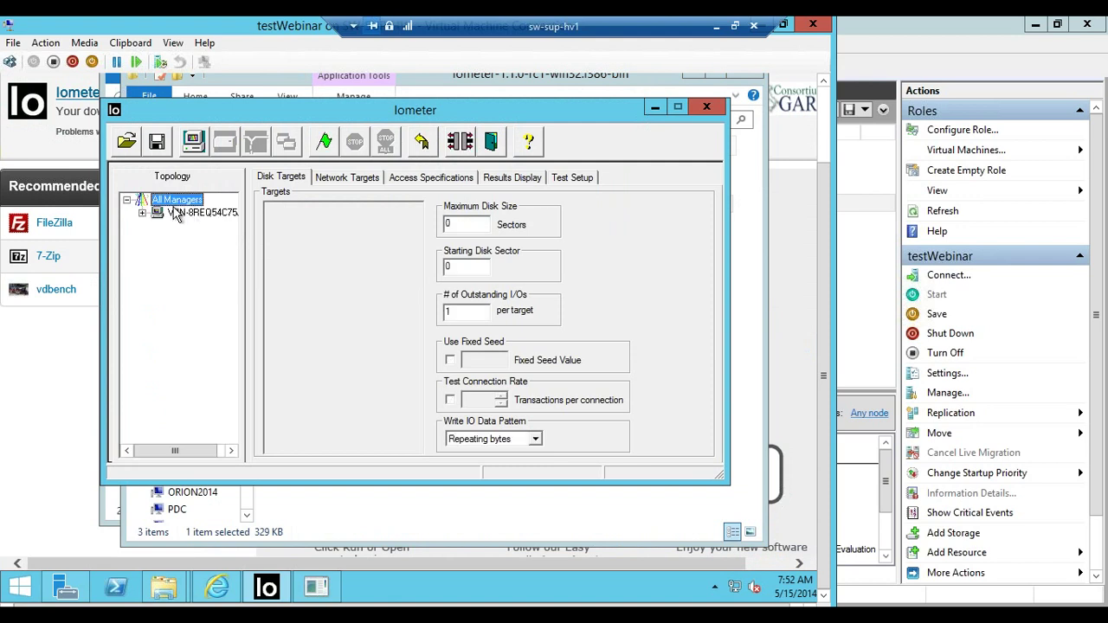
left_click(270, 210)
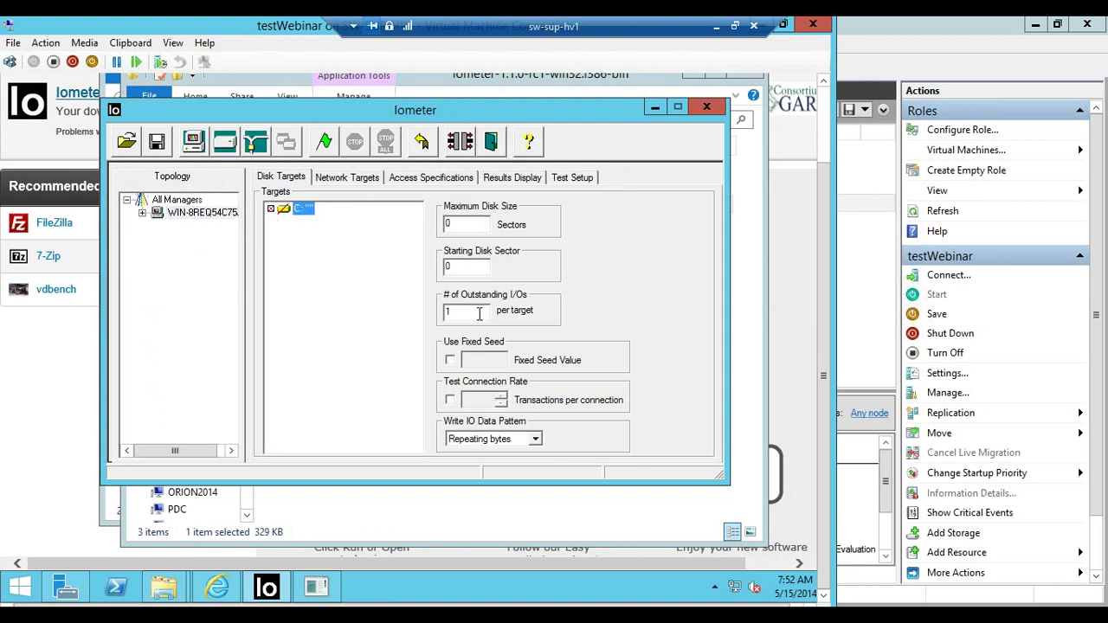
double_click(463, 314)
type("16")
Select the 4K; 100% Read; 0% random specification in Access Specifications
left_click(408, 180)
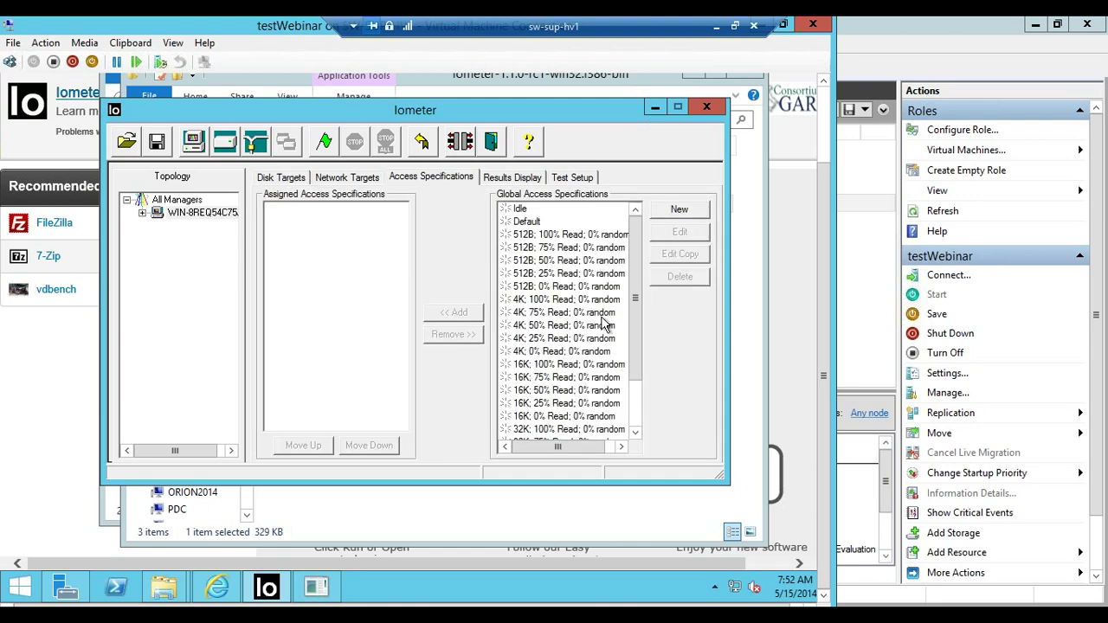
left_click_drag(635, 321, 636, 363)
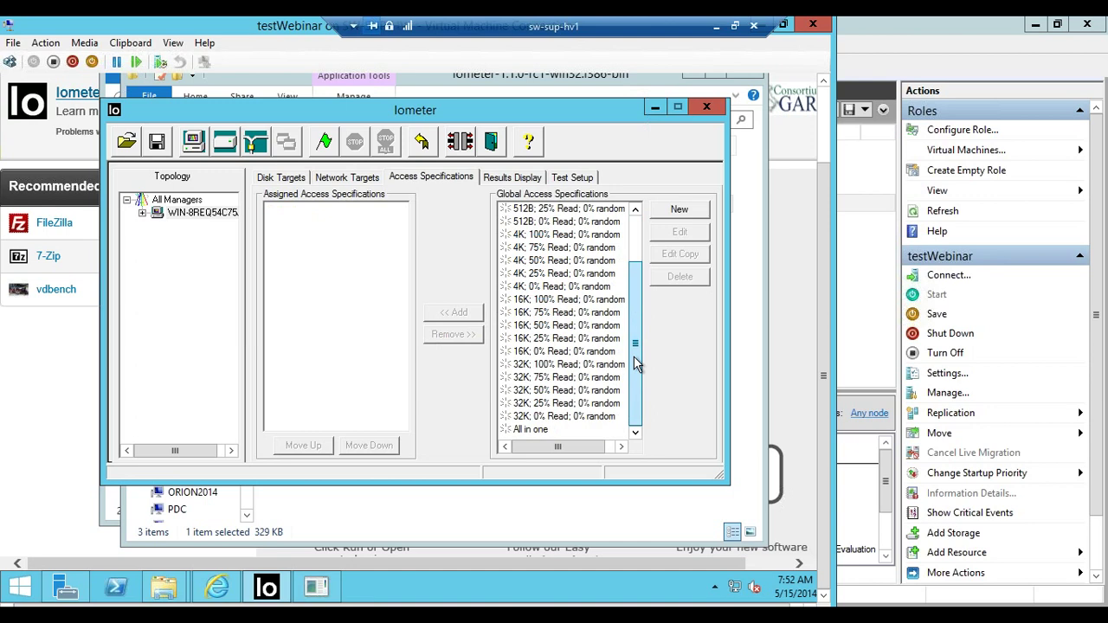
left_click(562, 234)
left_click(558, 261)
left_click(554, 247)
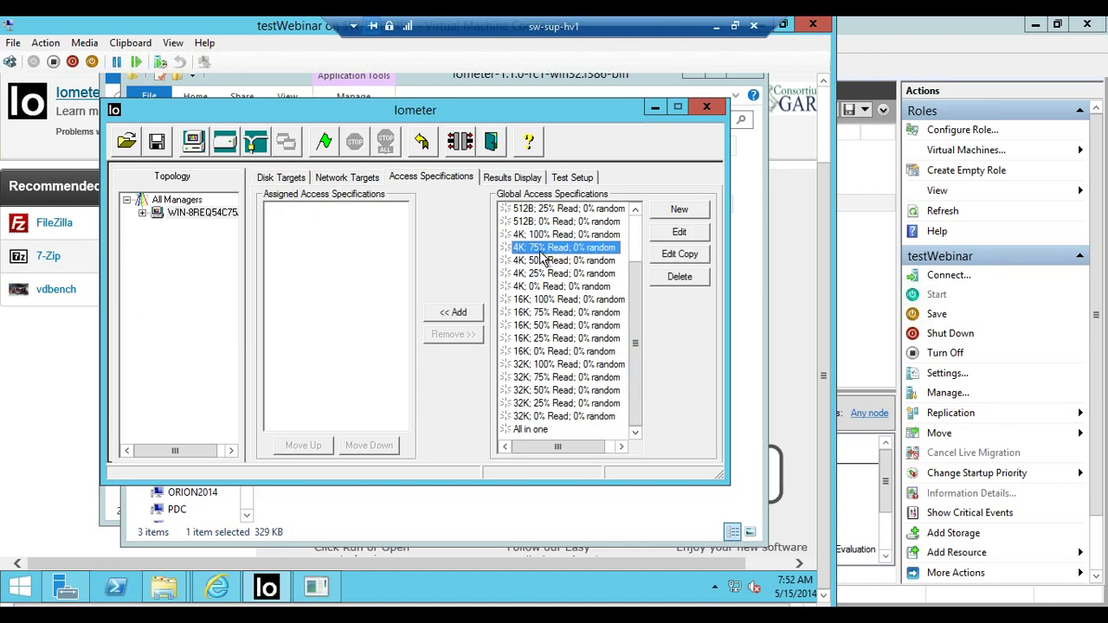
key("Up")
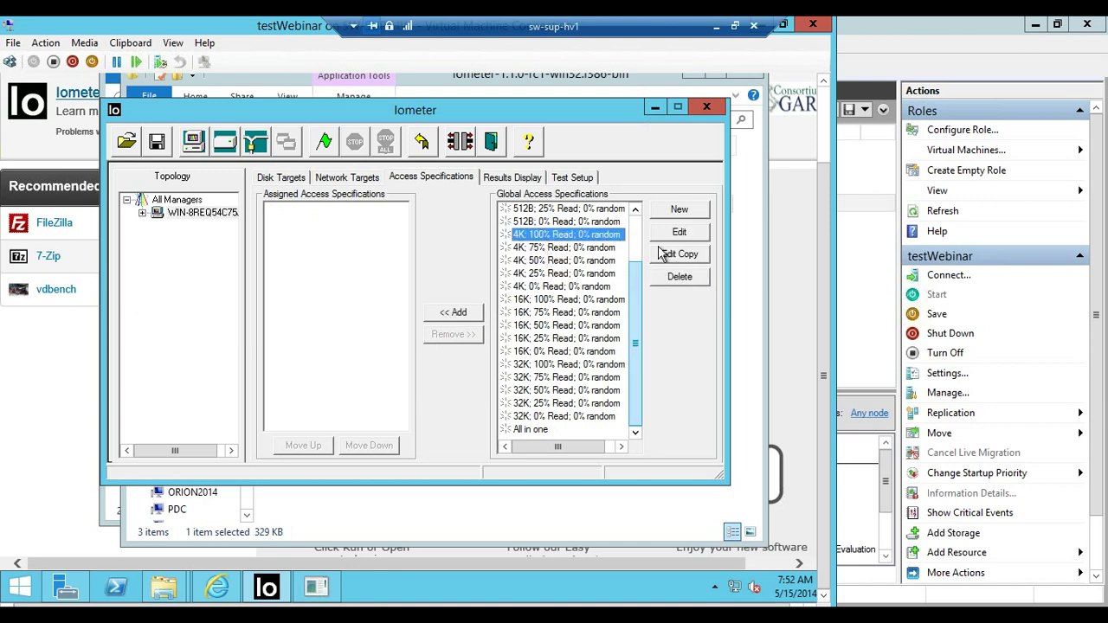
Edit the 4K specification to a 60% read / 40% write mix at 66% random, keeping it assigned
left_click(679, 234)
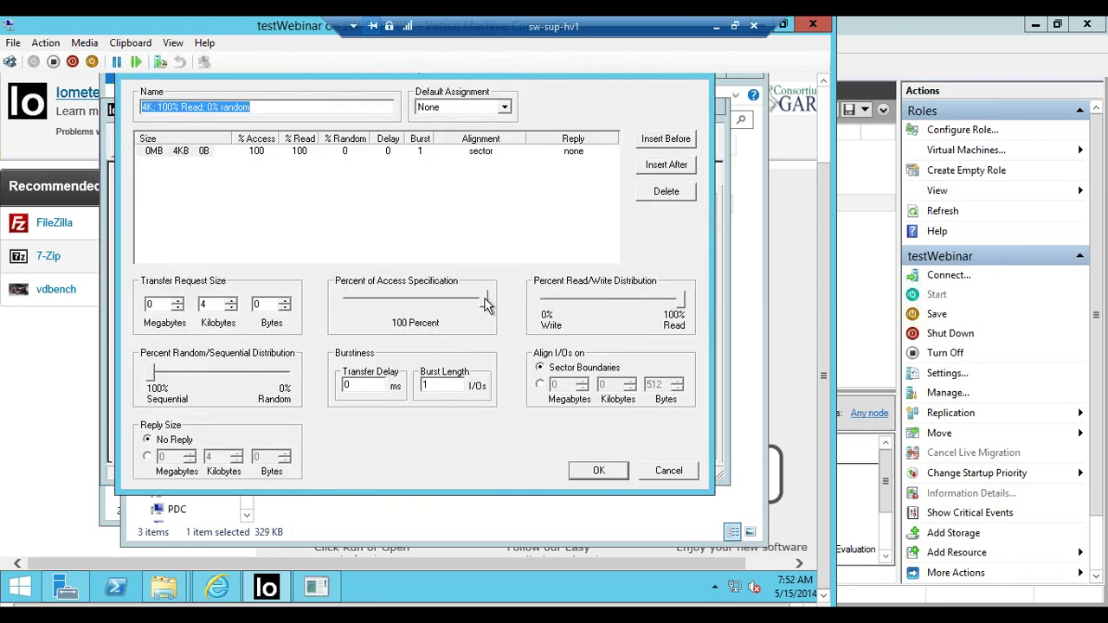
left_click_drag(678, 302, 625, 304)
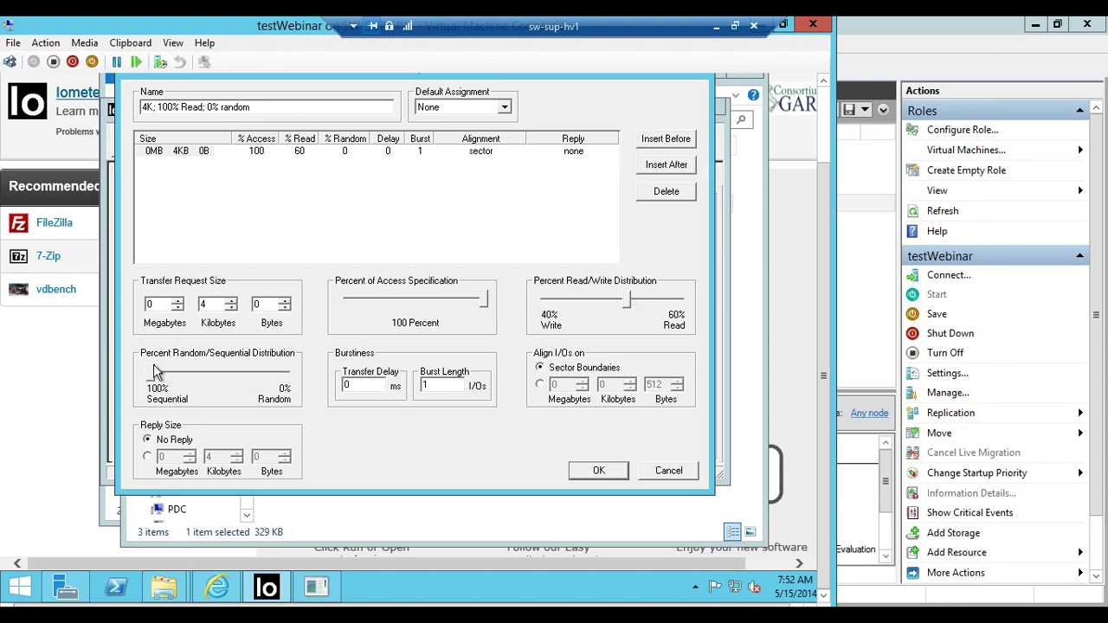
left_click_drag(154, 374, 244, 373)
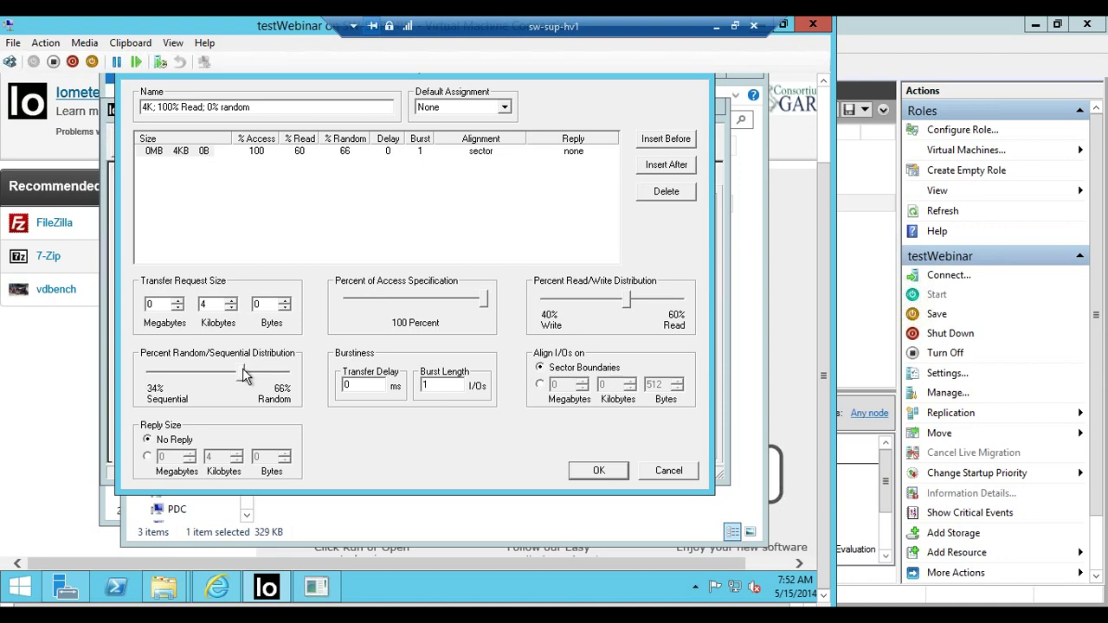
left_click(608, 472)
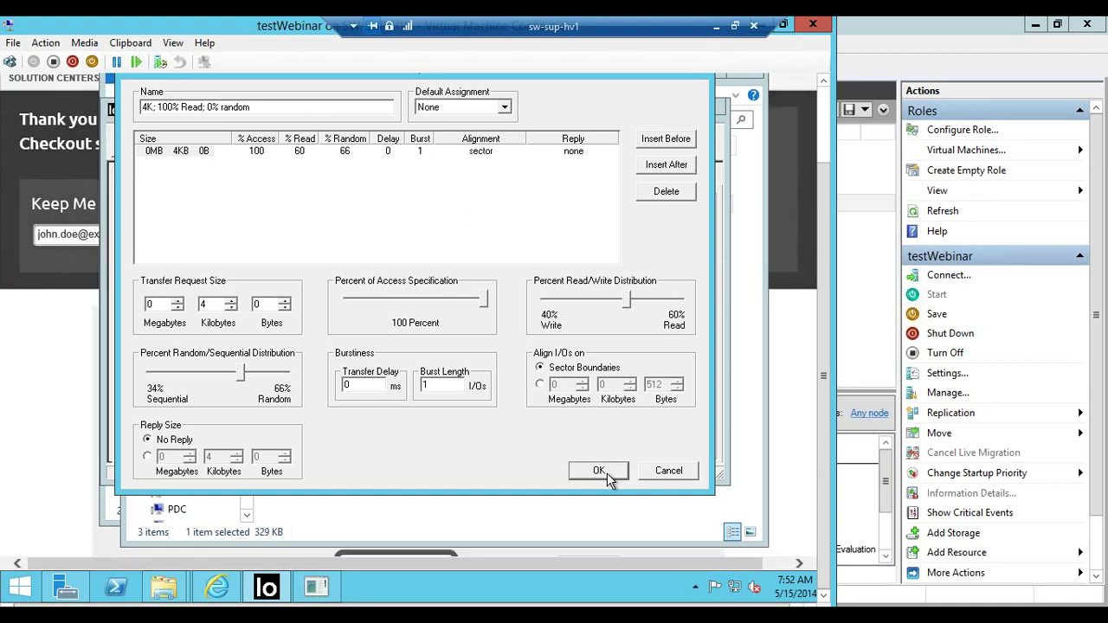
left_click(607, 473)
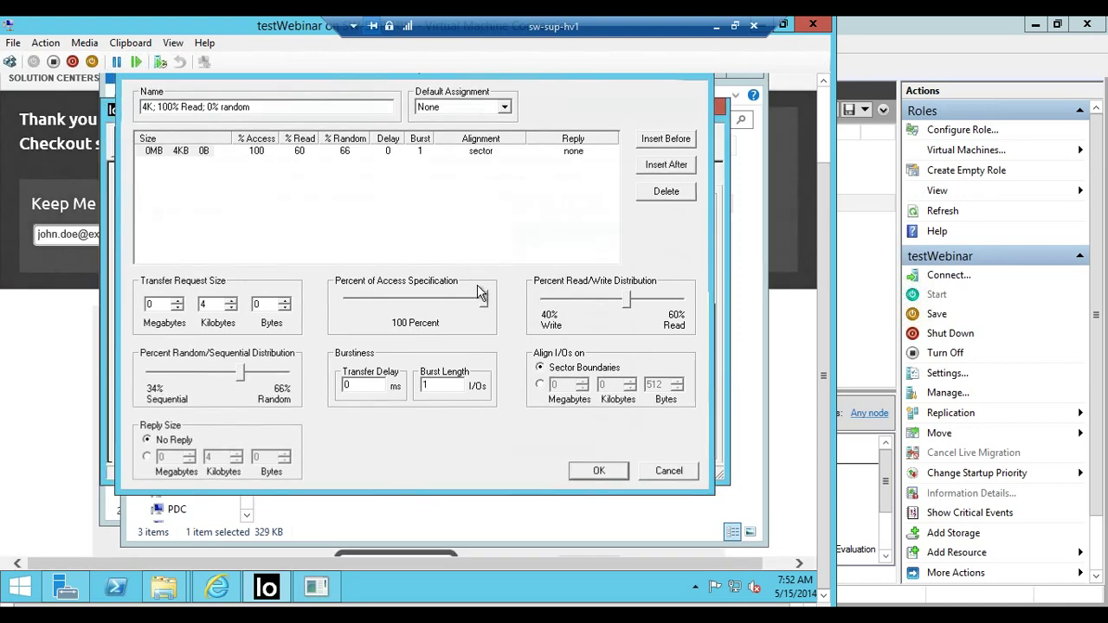
left_click(443, 314)
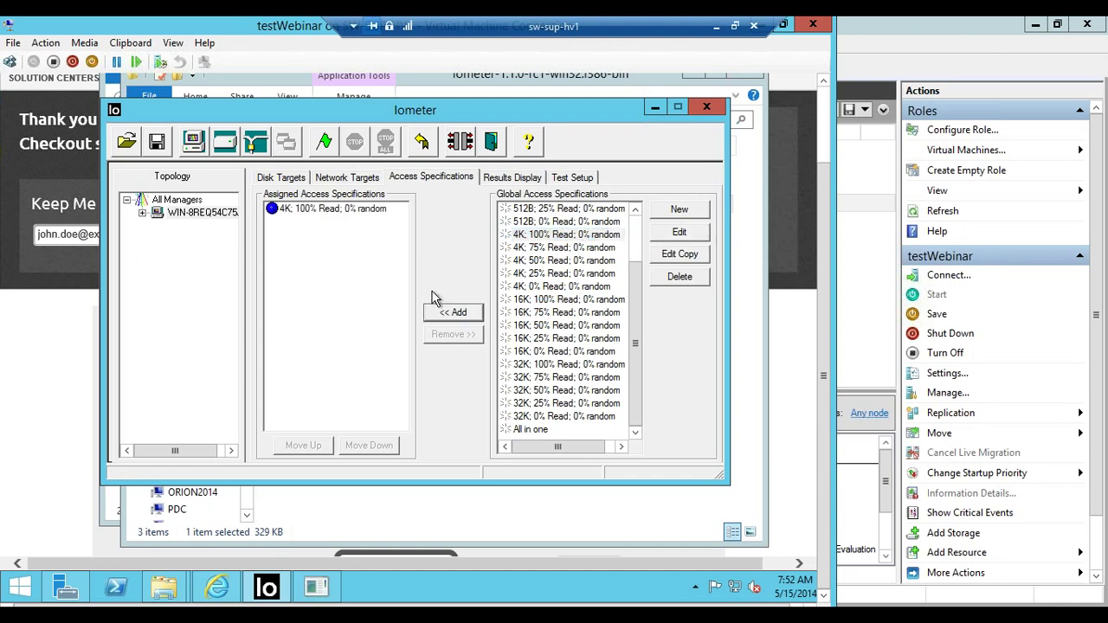
Assign the 4K 0% Read, 32K 0% Read and 32K 100% Read specifications to the test
left_click(545, 287)
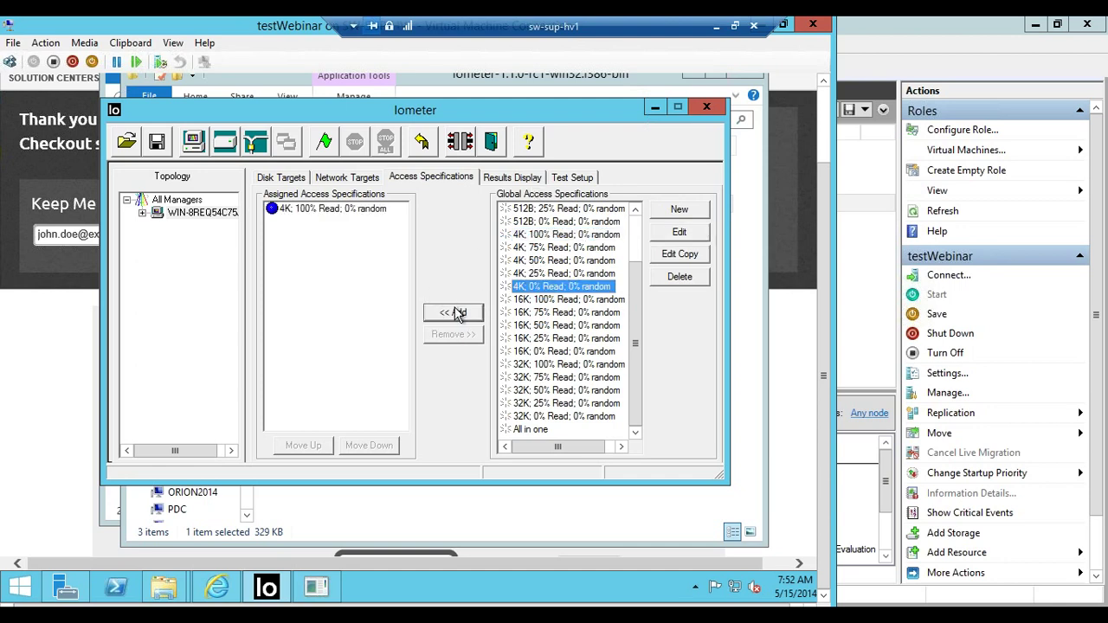
left_click(453, 312)
left_click(534, 417)
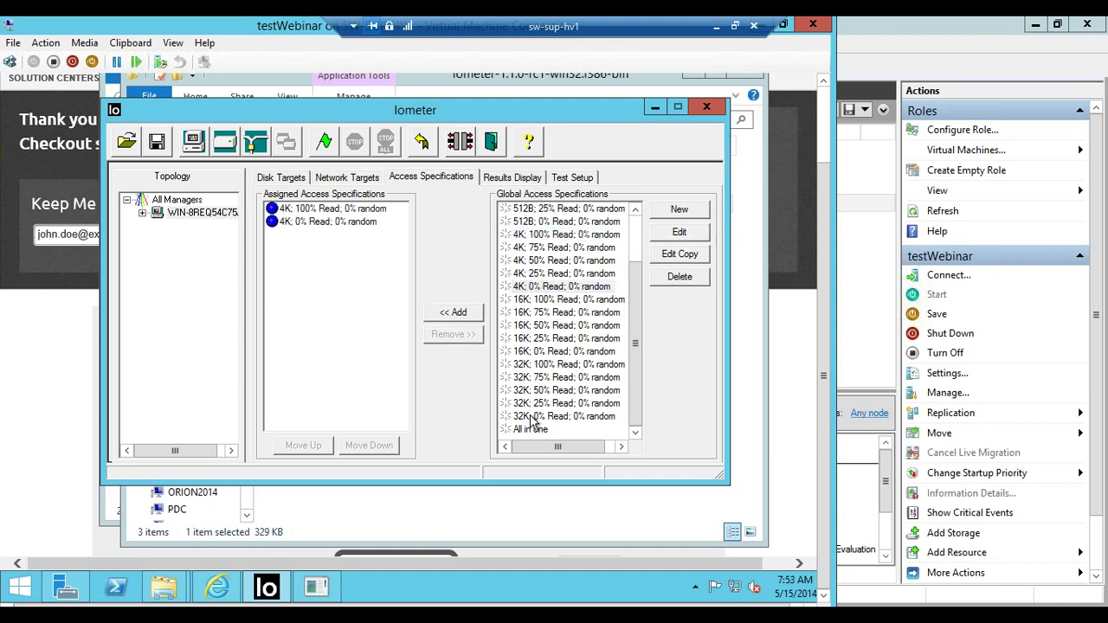
left_click(453, 313)
left_click(554, 365)
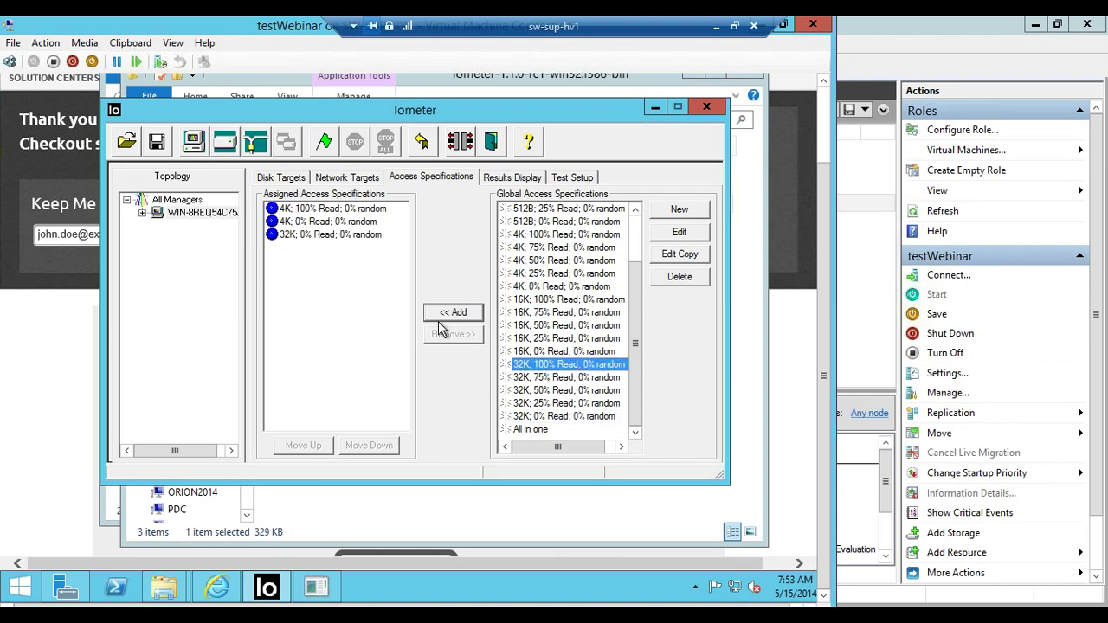
left_click(452, 312)
Refresh results every 1 second since Last Update, start the tests, then return to Failover Cluster Manager
left_click(520, 180)
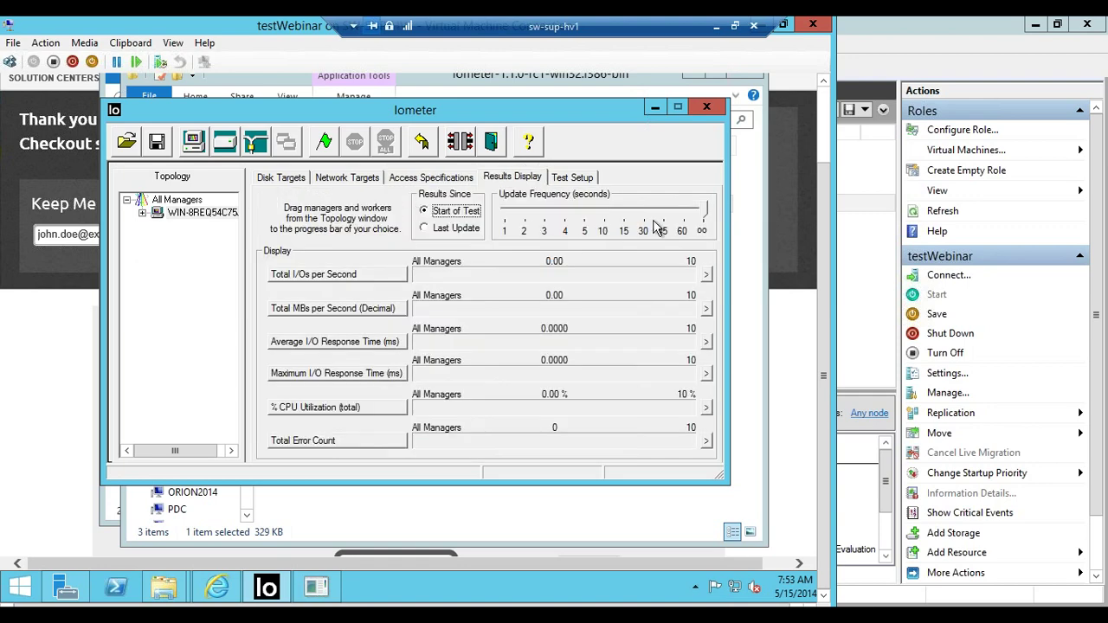
left_click_drag(703, 214, 440, 235)
left_click(438, 230)
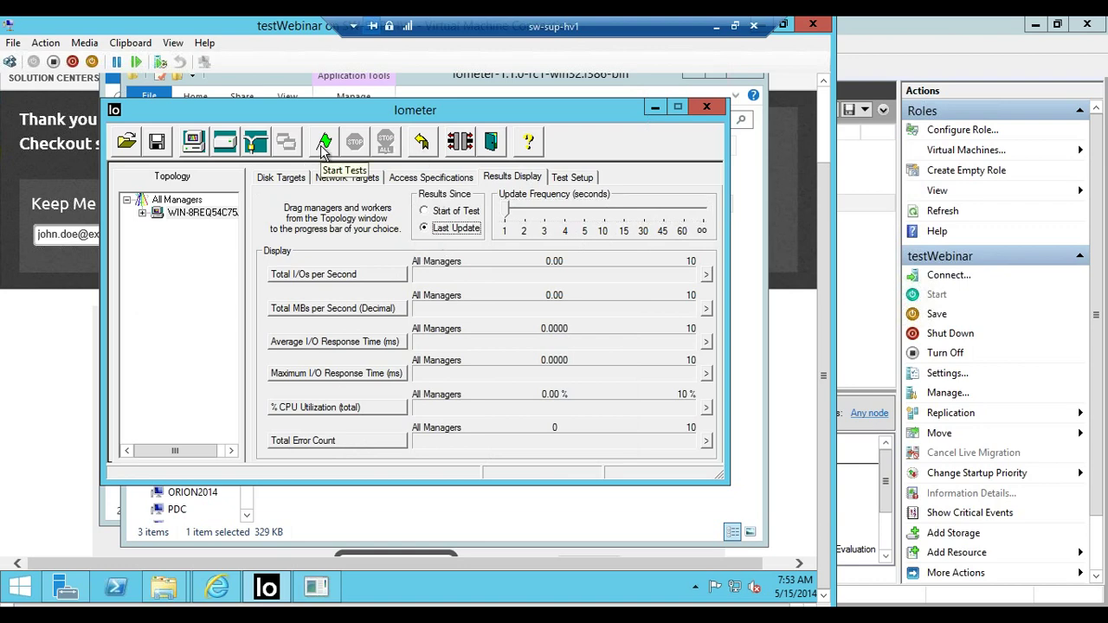
left_click(322, 144)
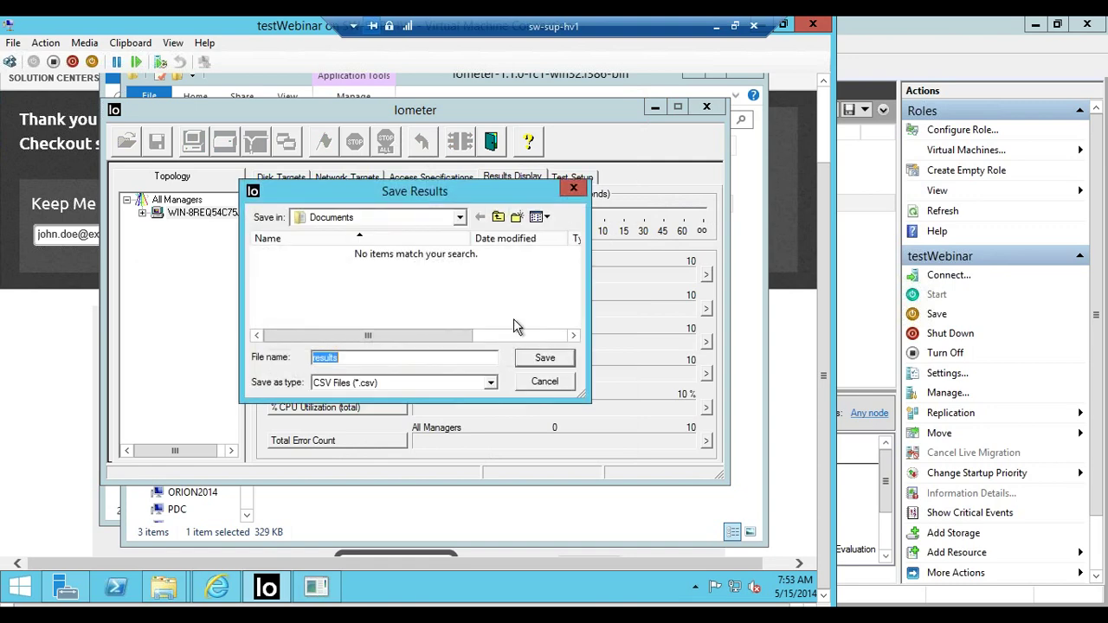
left_click(561, 383)
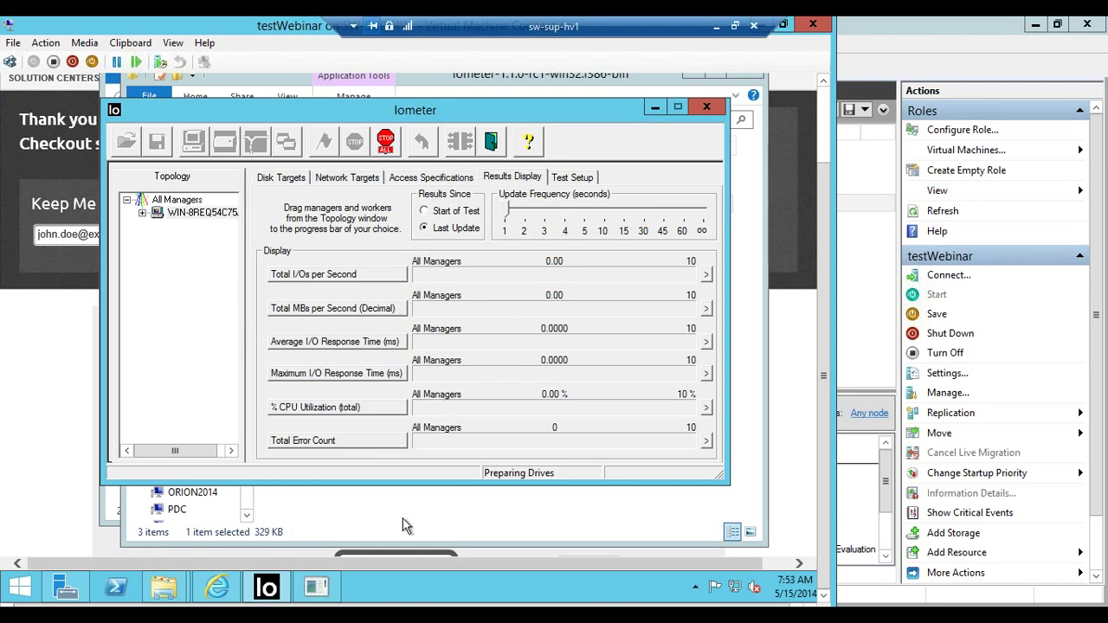
mouse_move(316, 588)
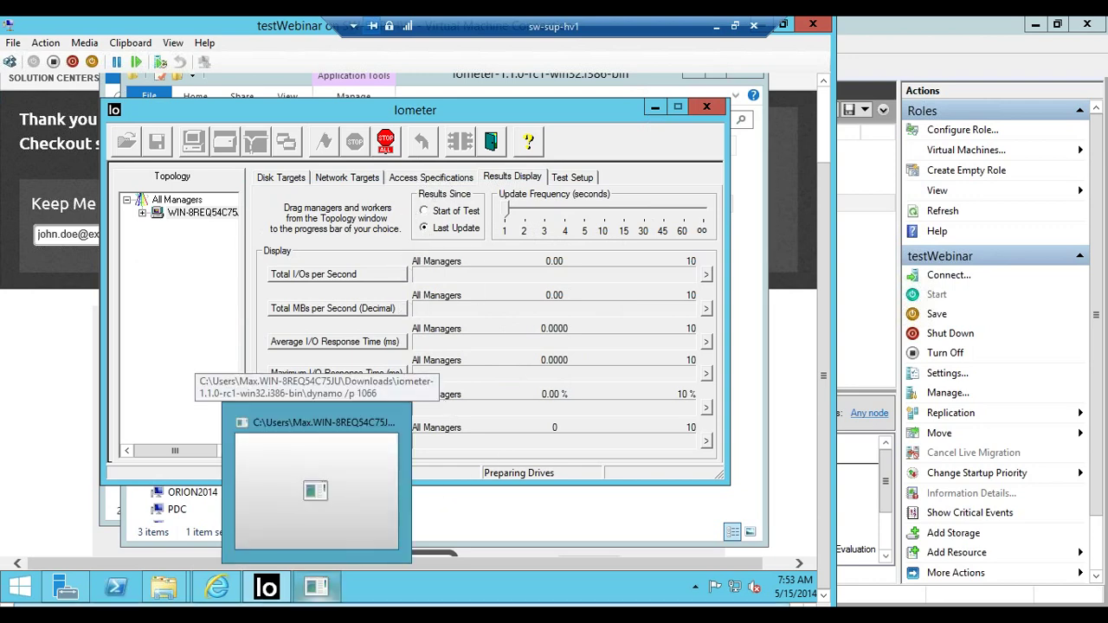
left_click(917, 543)
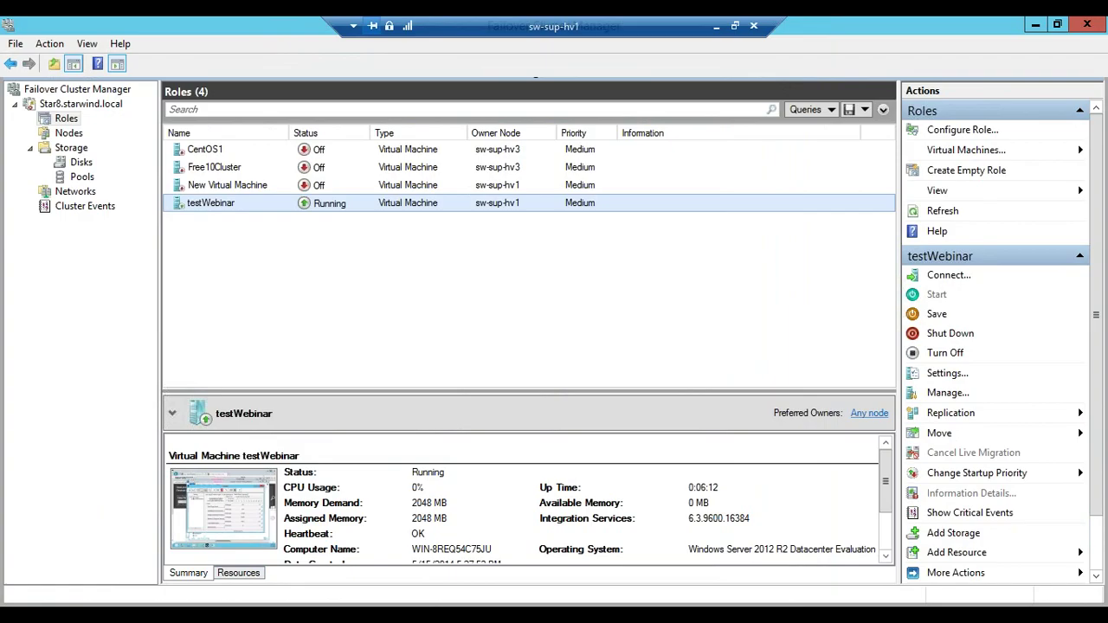
Open the Services console and select the StarWind iSCSI SAN service in the list
key("super")
type("services")
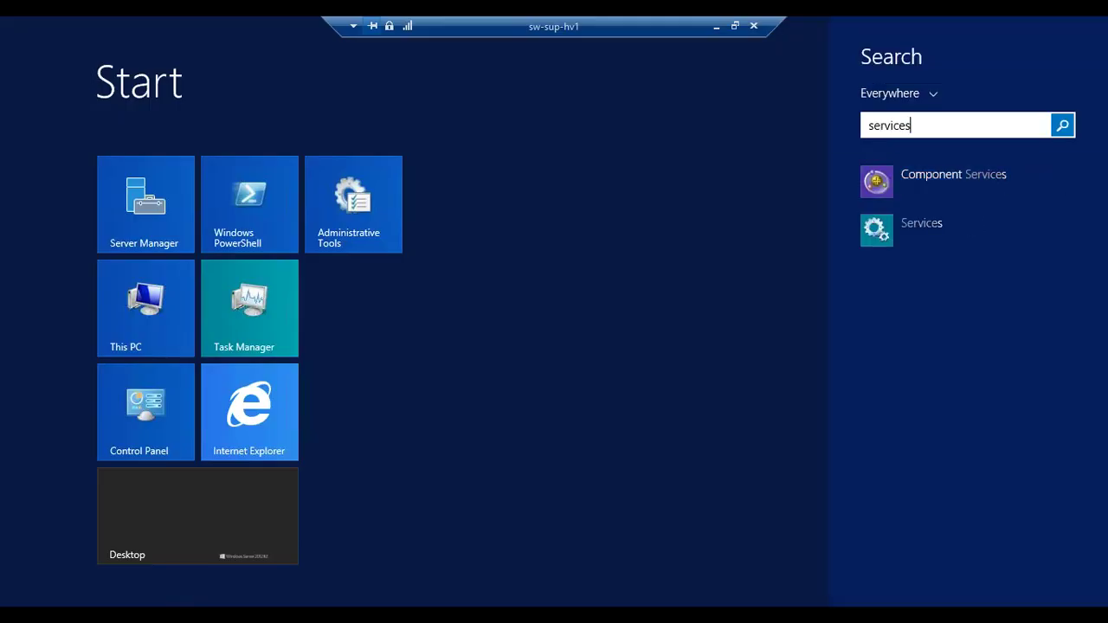
left_click(892, 222)
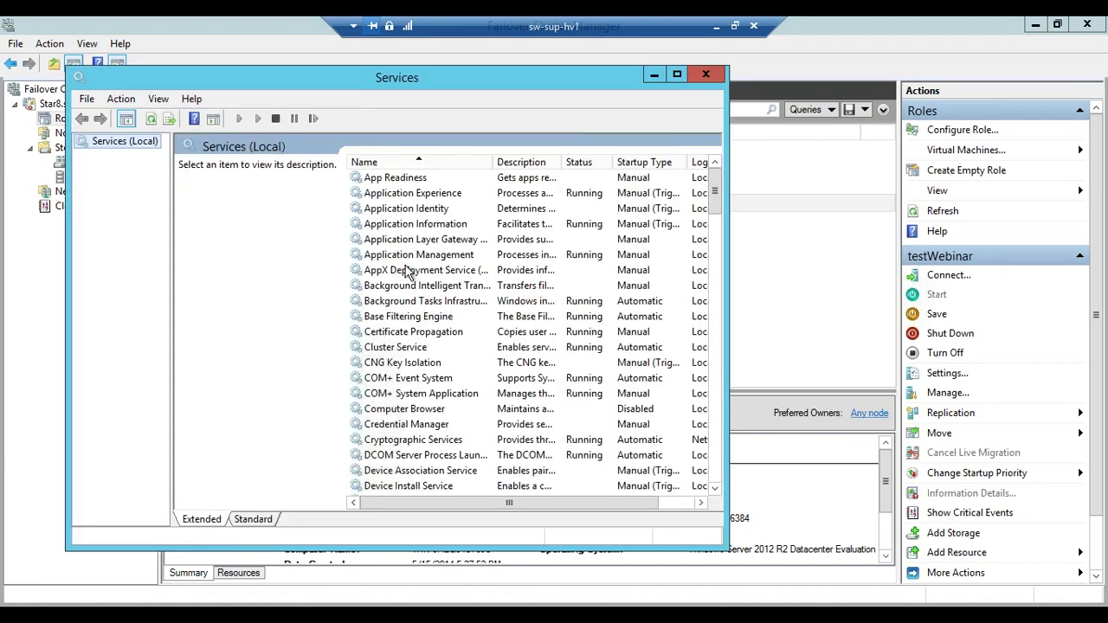
key("s")
key("Down")
key("Down")
key("Down")
key("Down")
key("Down")
key("Down")
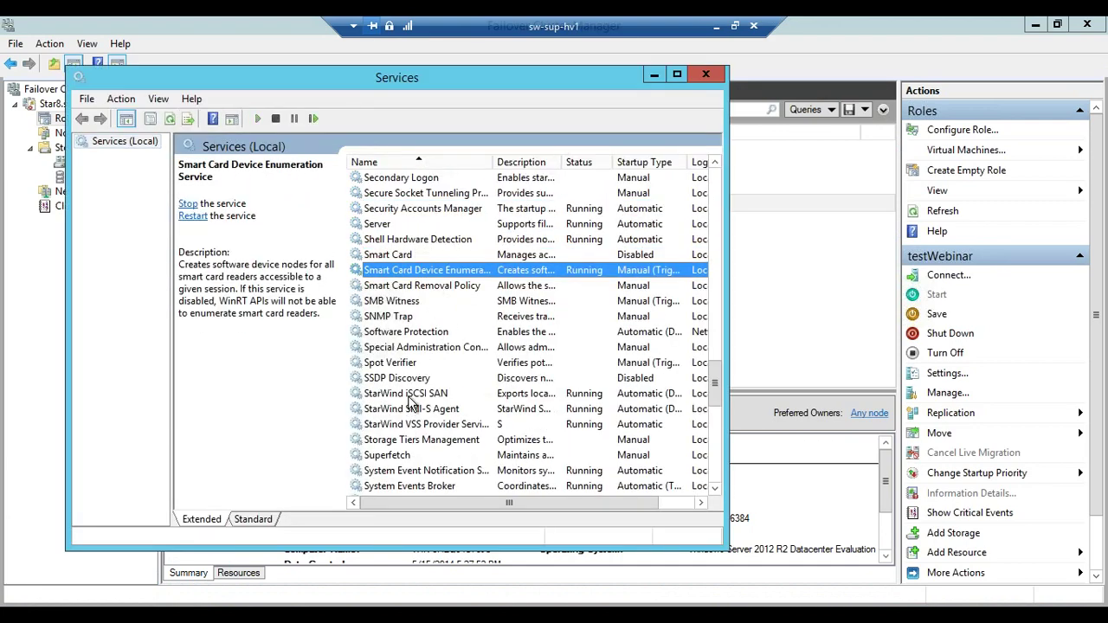
left_click(410, 396)
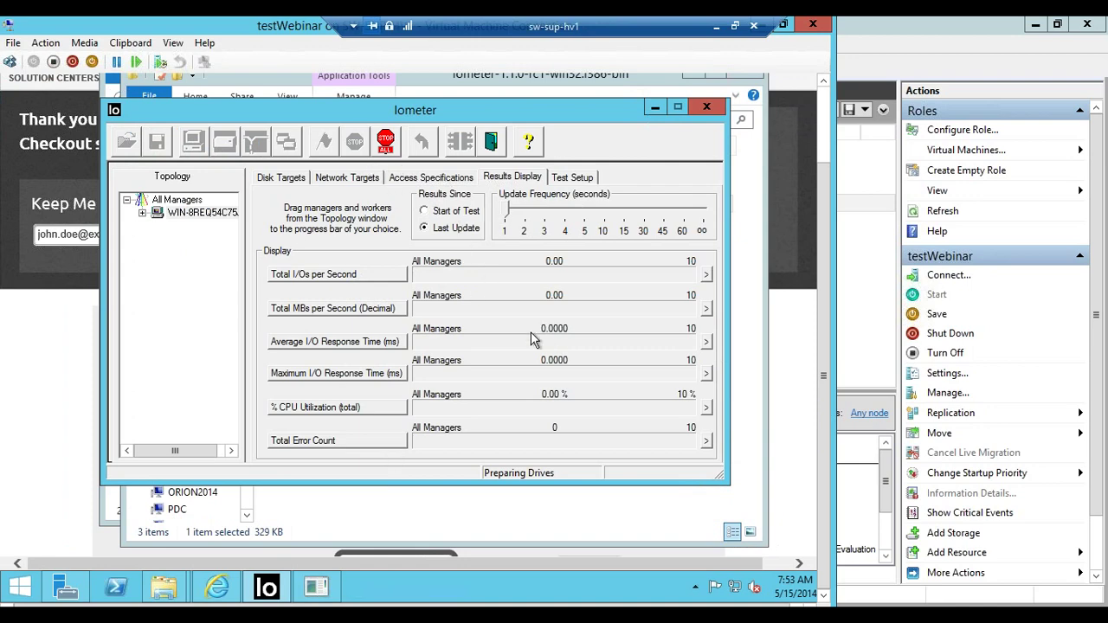
Stop all tests and cut the target's Maximum Disk Size to 2048000 sectors
left_click(386, 143)
left_click(283, 179)
double_click(457, 223)
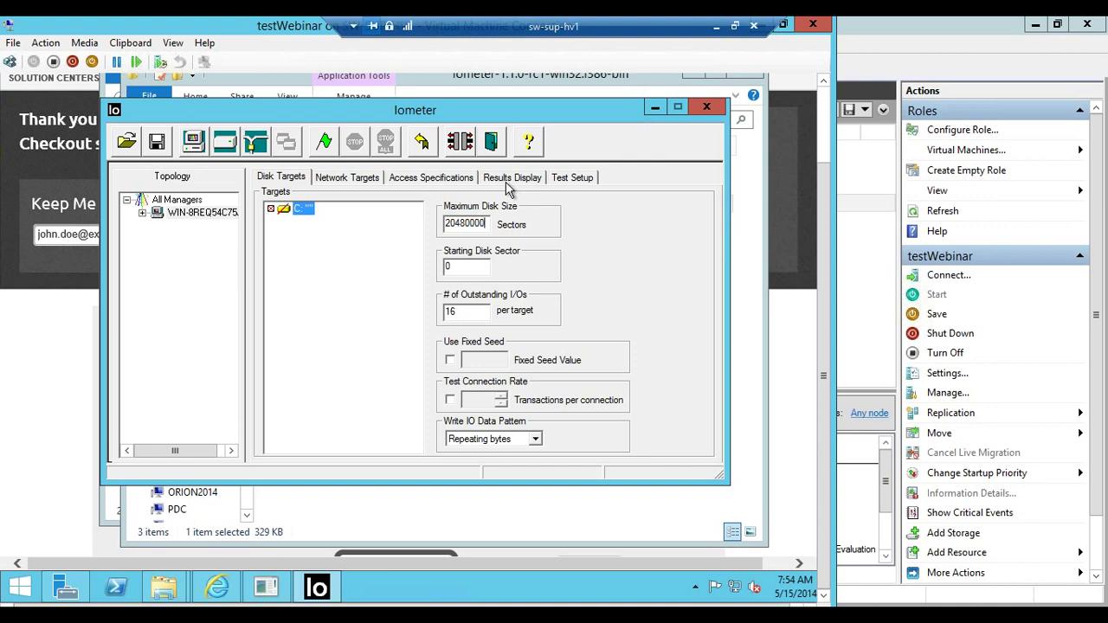
key("BackSpace")
Restart the benchmark from Results Display without saving results
left_click(512, 177)
left_click(327, 141)
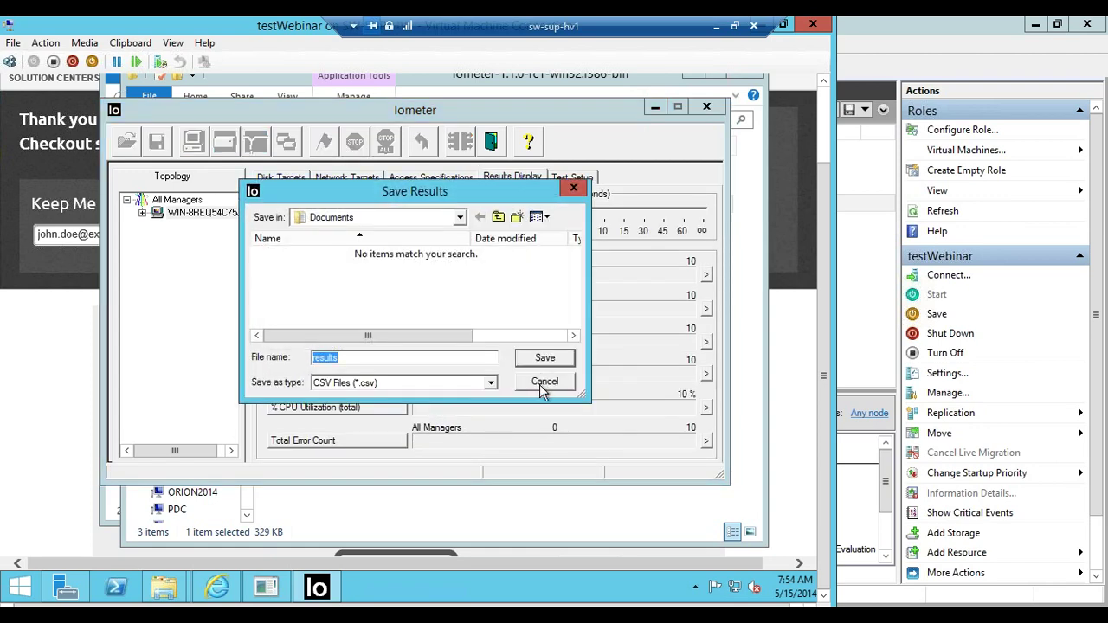
left_click(543, 384)
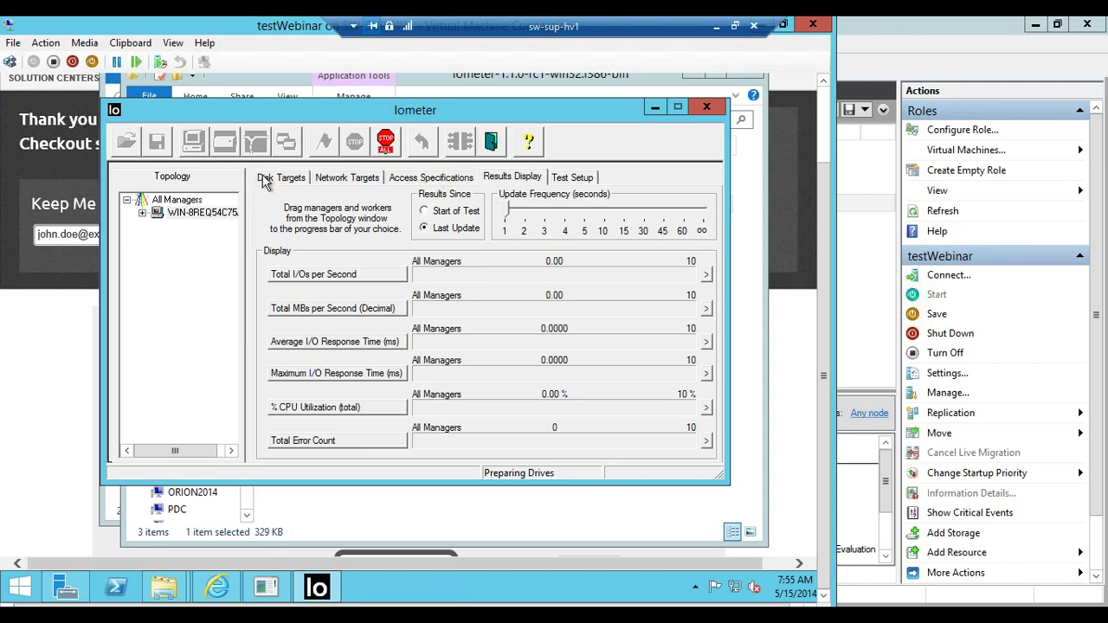
Collapse the WIN-8REQ54C75 manager in Topology and bring up the Iometer download folder window
left_click(141, 214)
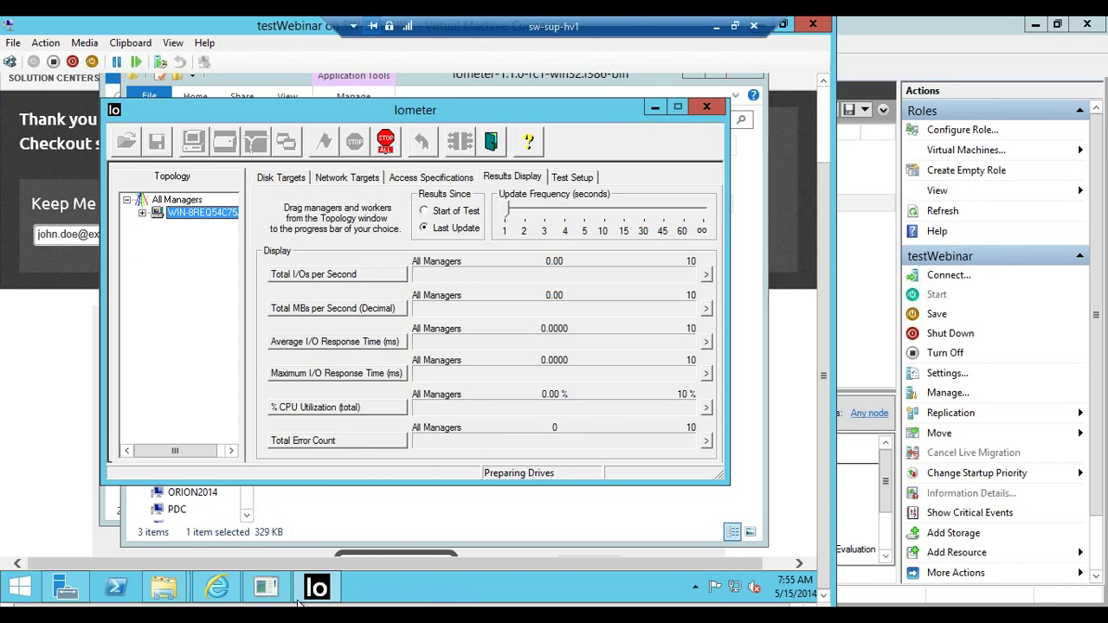
left_click(164, 588)
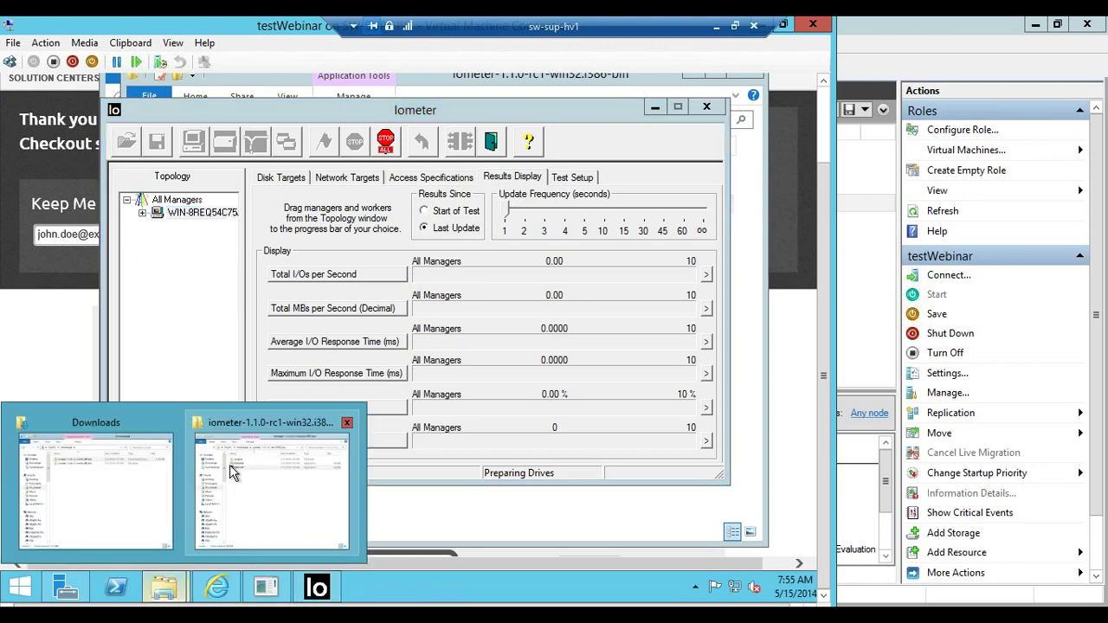
left_click(277, 505)
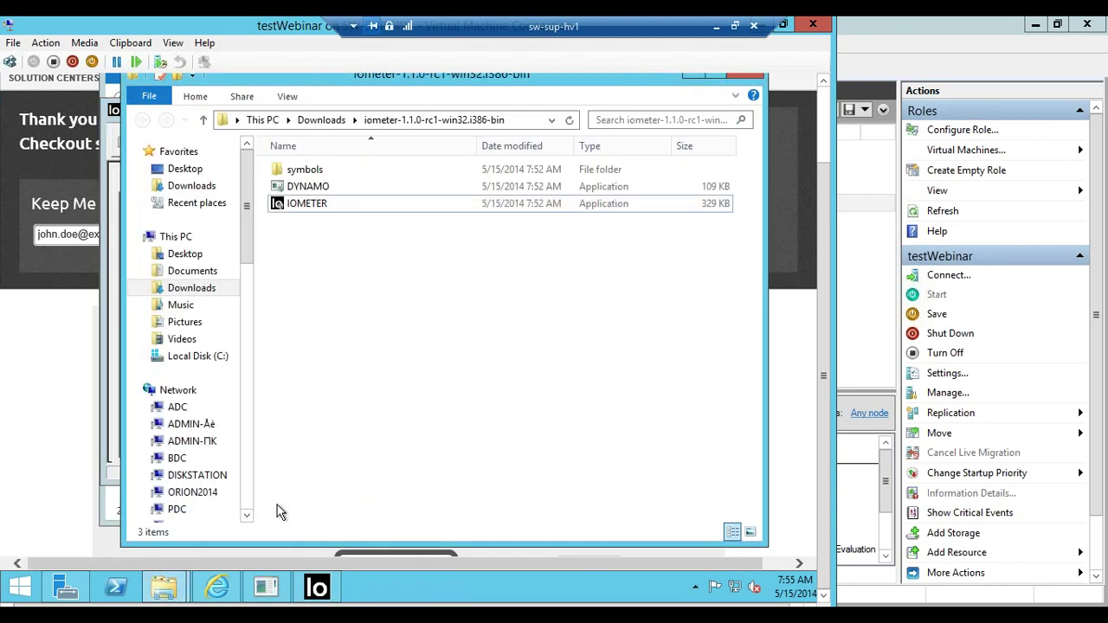
Open Local Disk (C:) and select the iobw.tst test file to check its size
left_click(201, 355)
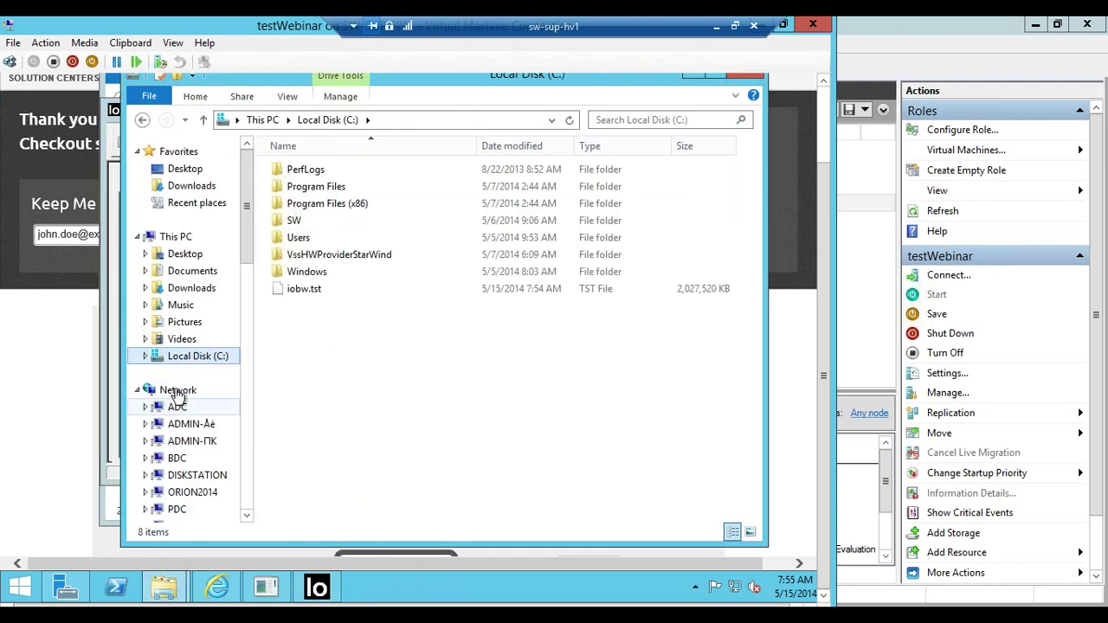
left_click(364, 294)
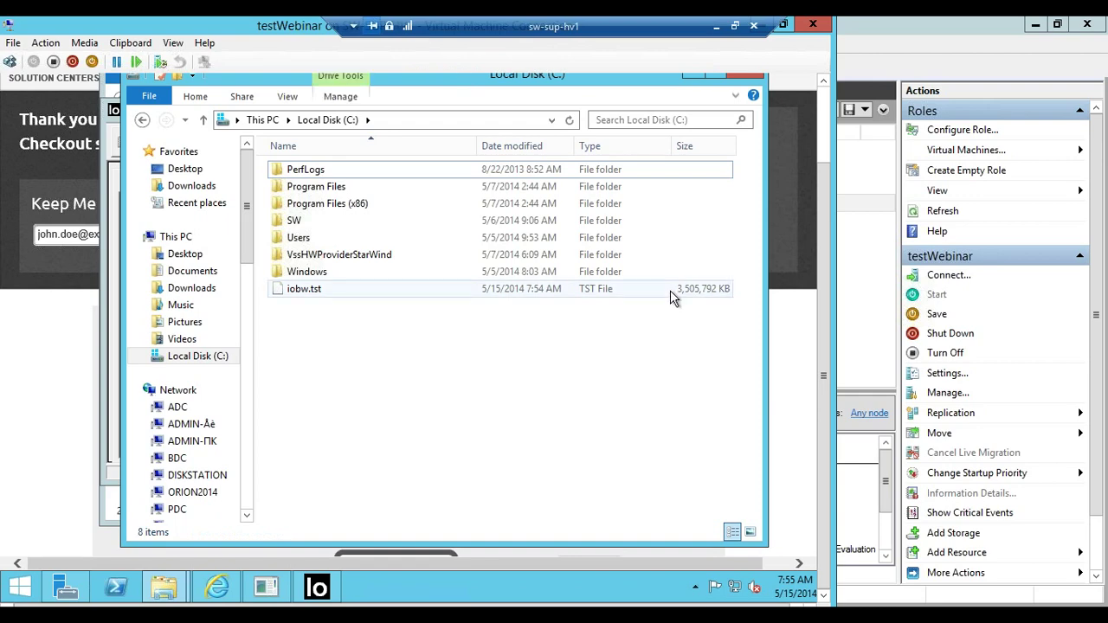
left_click(670, 290)
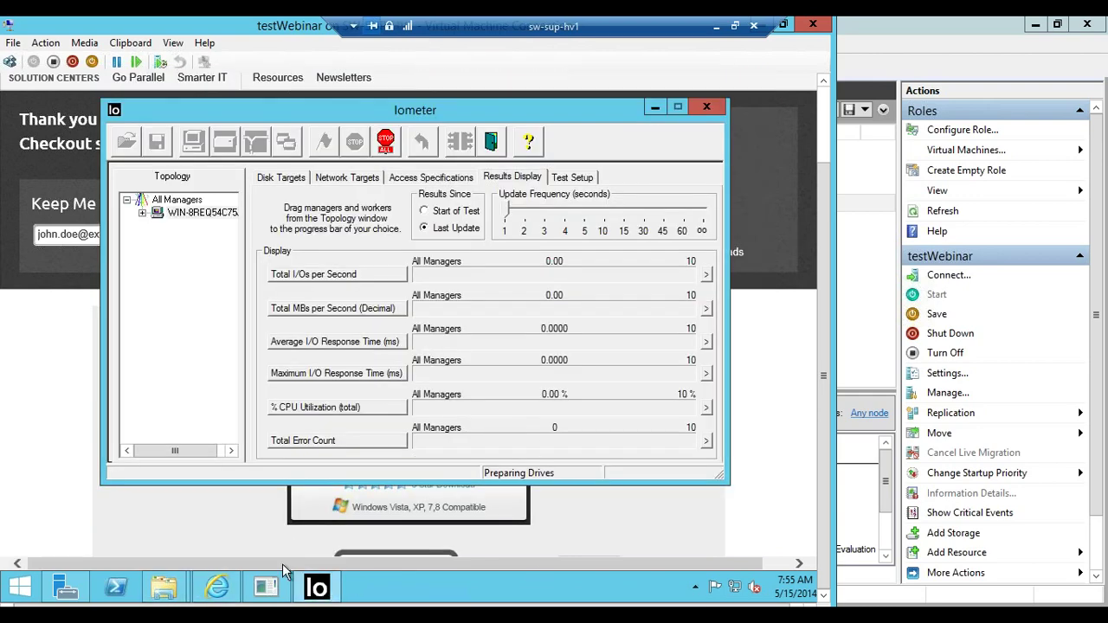
Refresh the C: drive listing to see iobw.tst grown to 3.74 GB, then return to Iometer
mouse_move(163, 588)
left_click(272, 487)
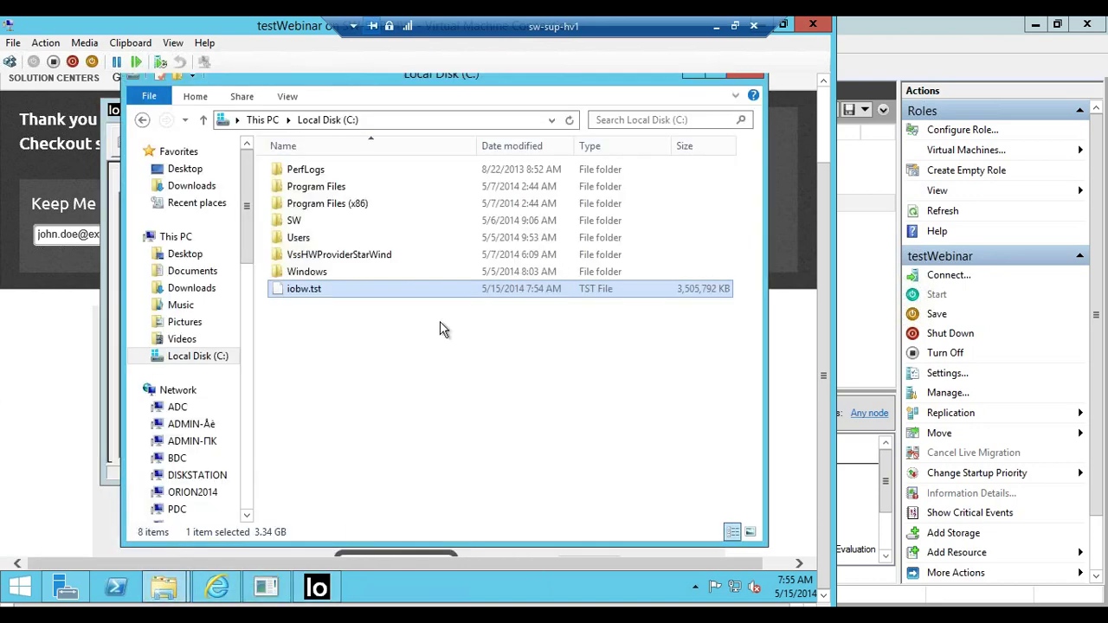
left_click(543, 339)
right_click(495, 309)
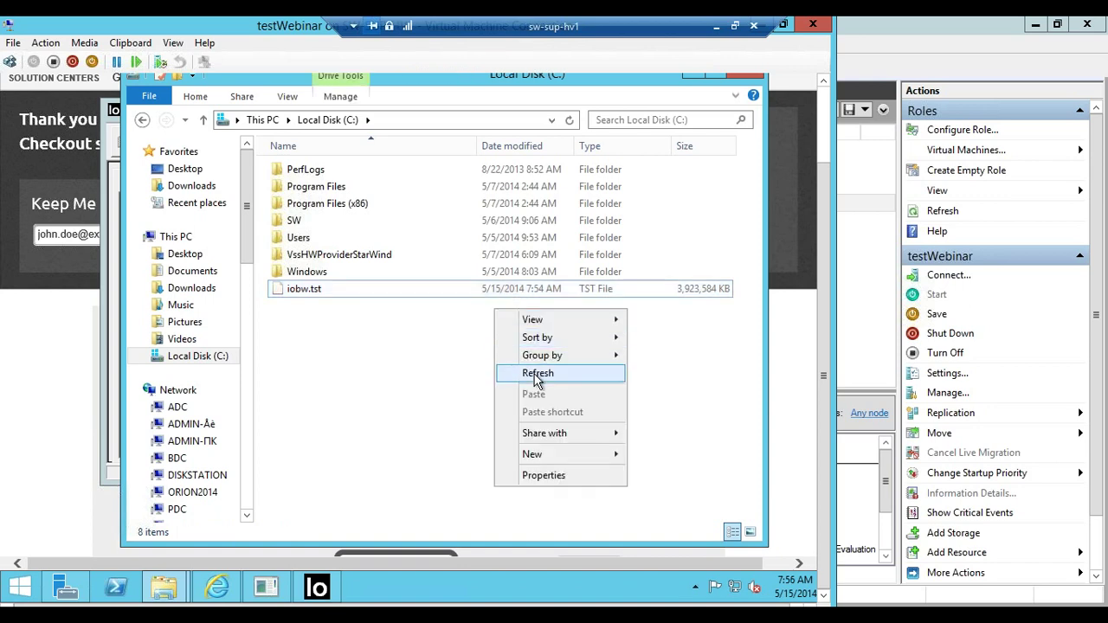
left_click(512, 371)
left_click(496, 294)
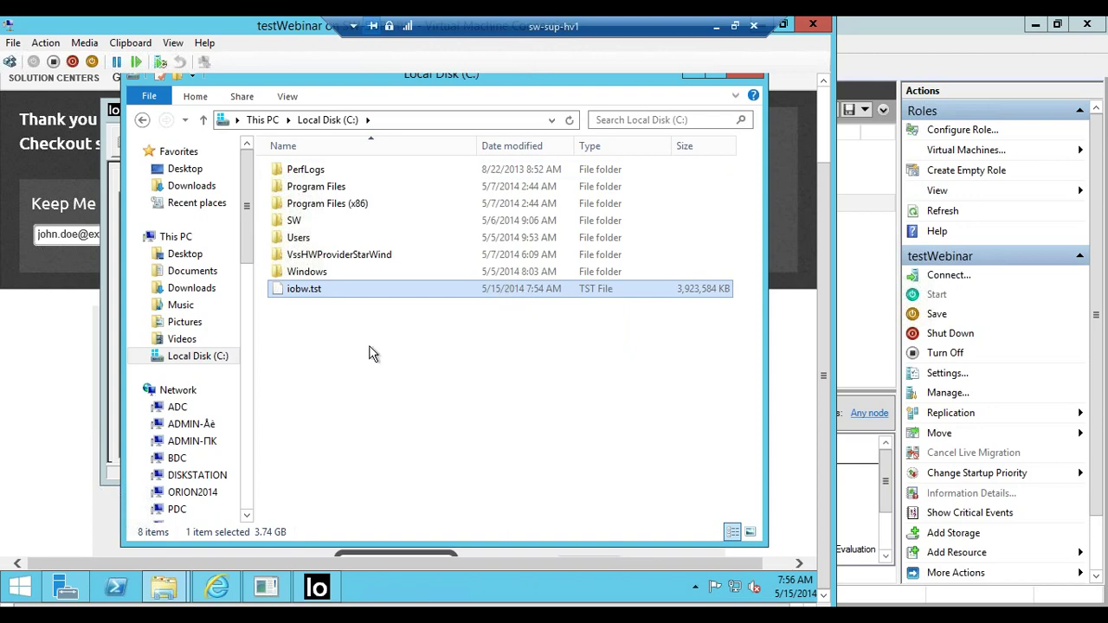
left_click(111, 404)
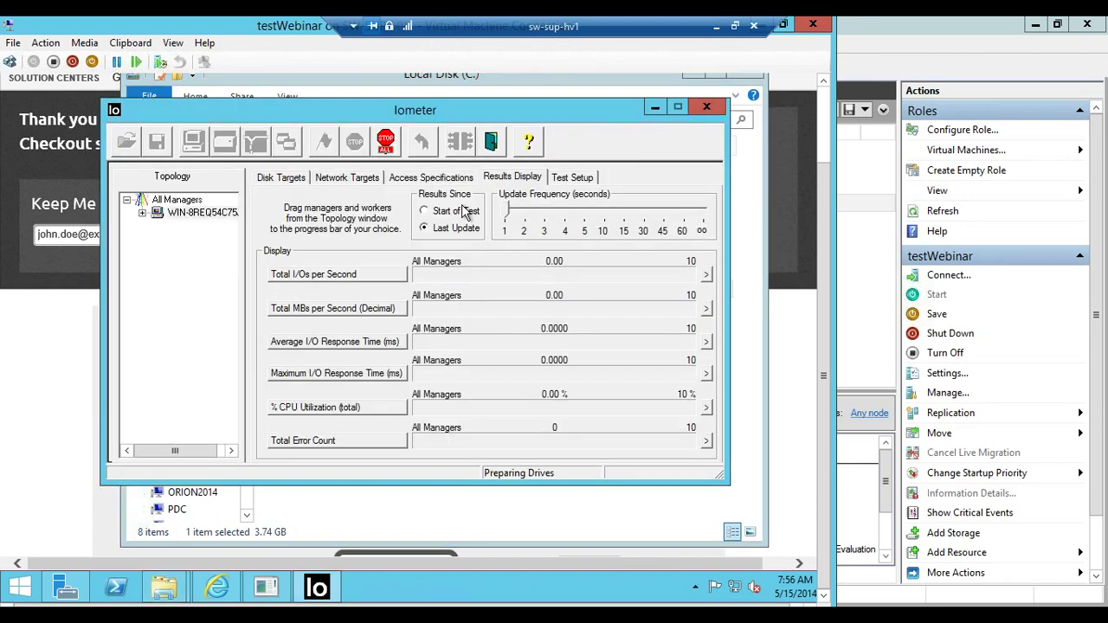
Rearrange the Iometer and File Explorer windows so both are visible
left_click_drag(415, 110, 359, 253)
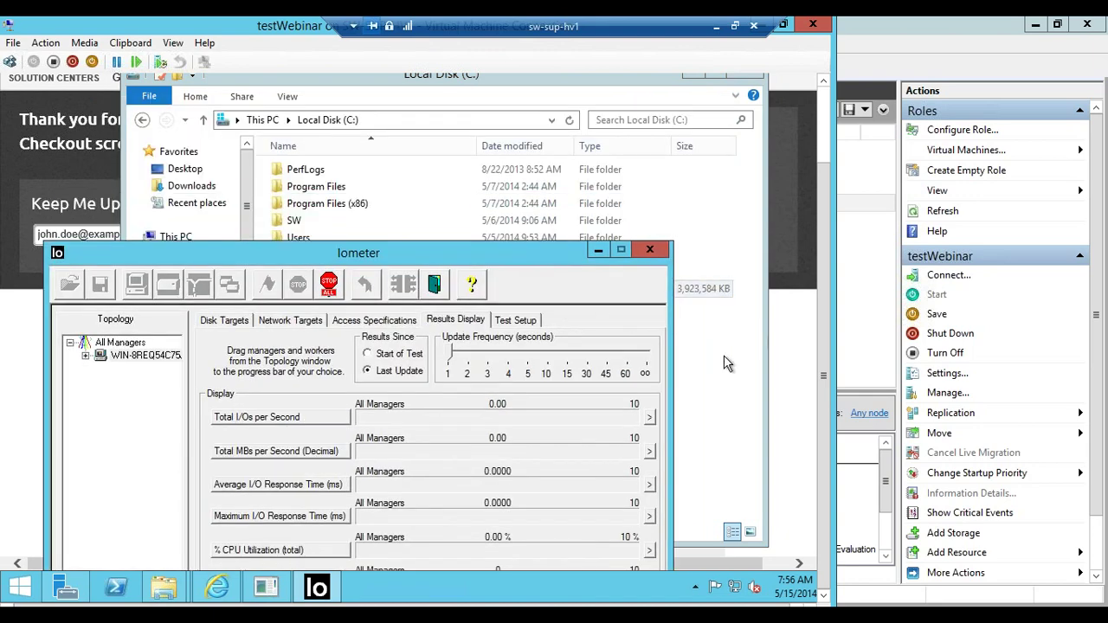
left_click(709, 356)
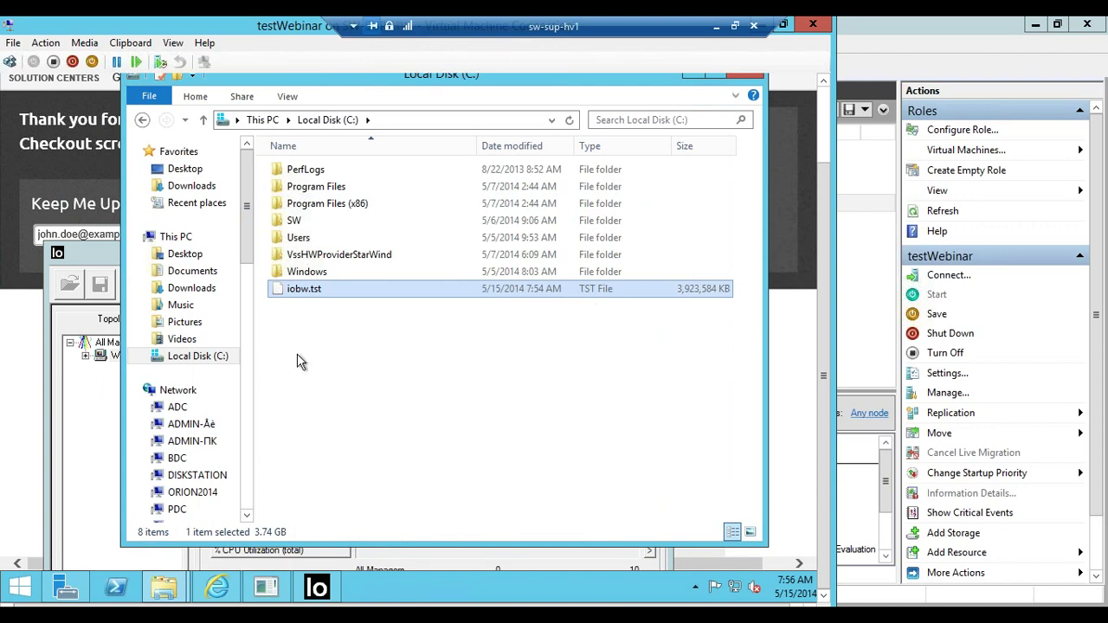
left_click(78, 321)
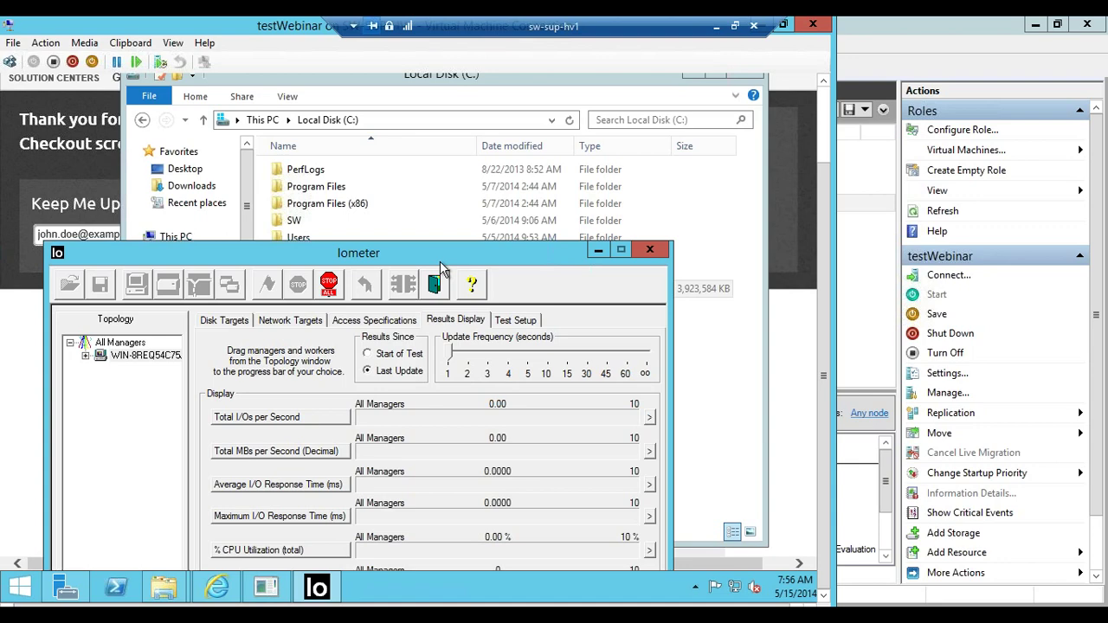
left_click_drag(440, 262, 455, 363)
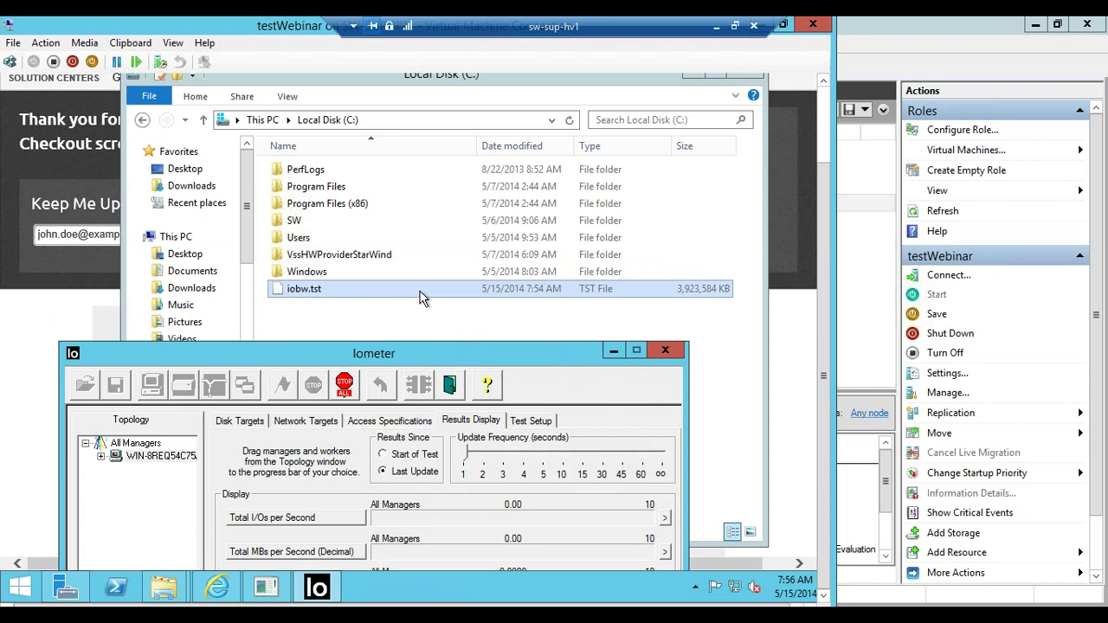
left_click(422, 297)
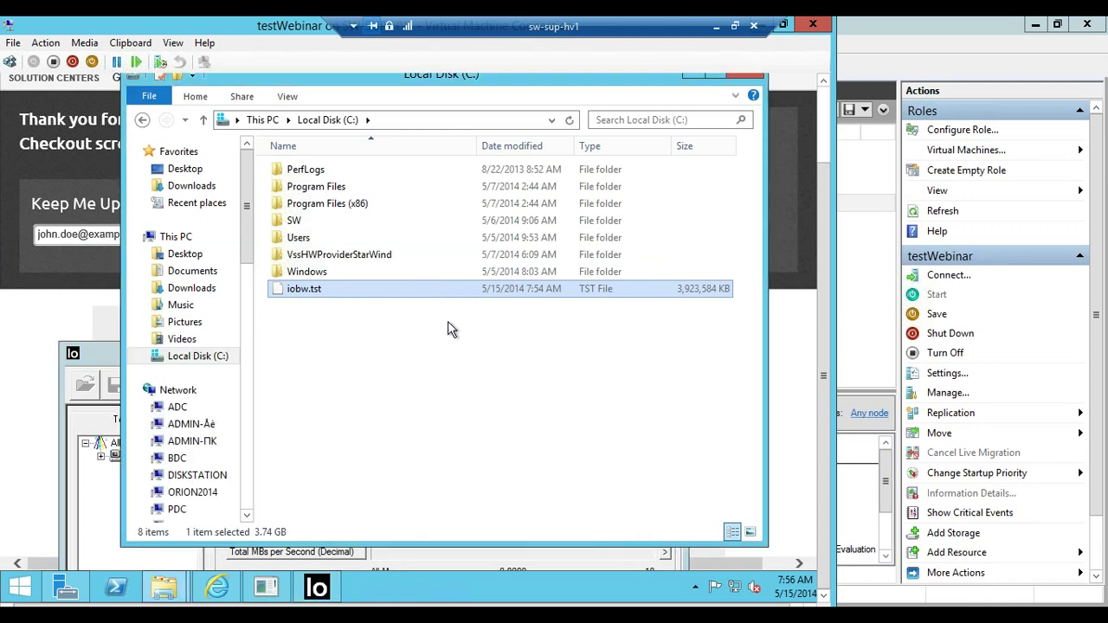
Refresh the C: listing and confirm iobw.tst has grown to 5,592,768 KB
right_click(427, 306)
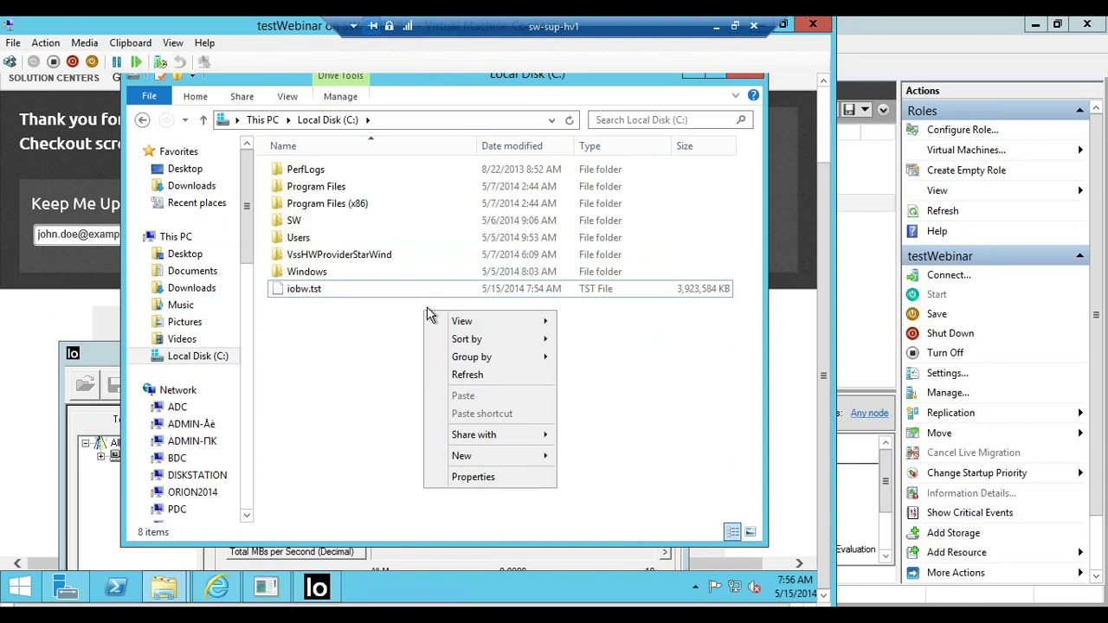
left_click(484, 374)
left_click(384, 288)
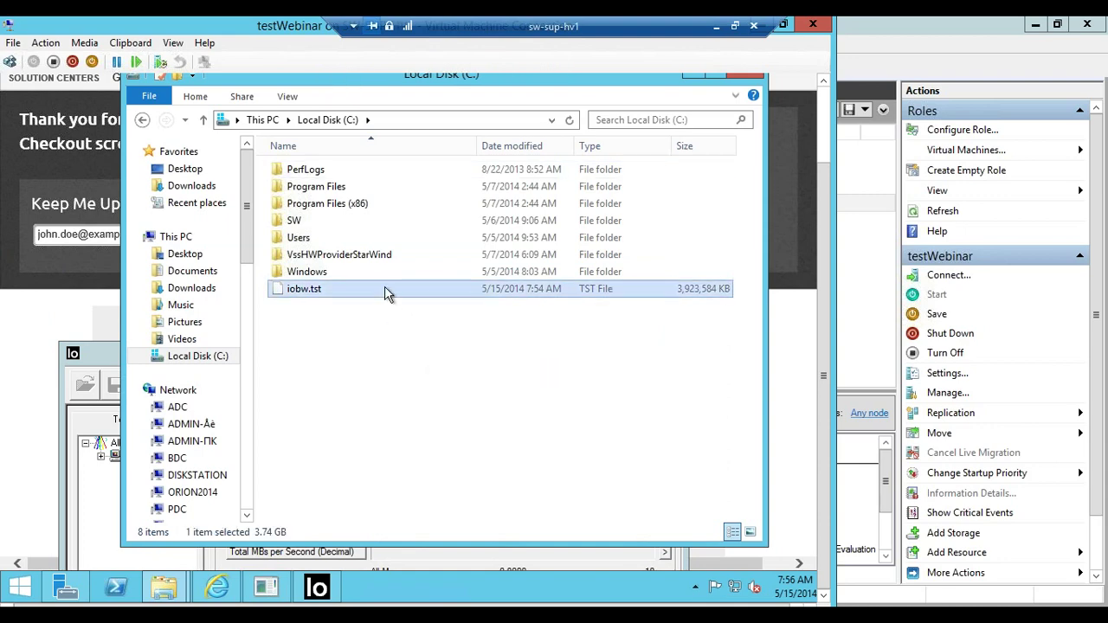
right_click(384, 286)
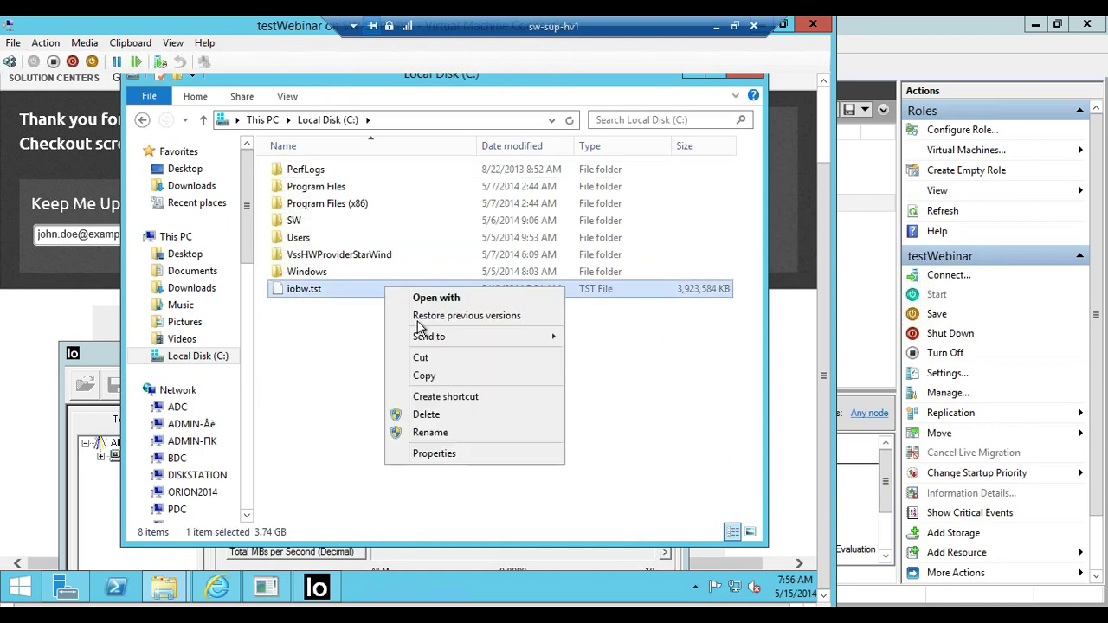
right_click(347, 341)
left_click(400, 407)
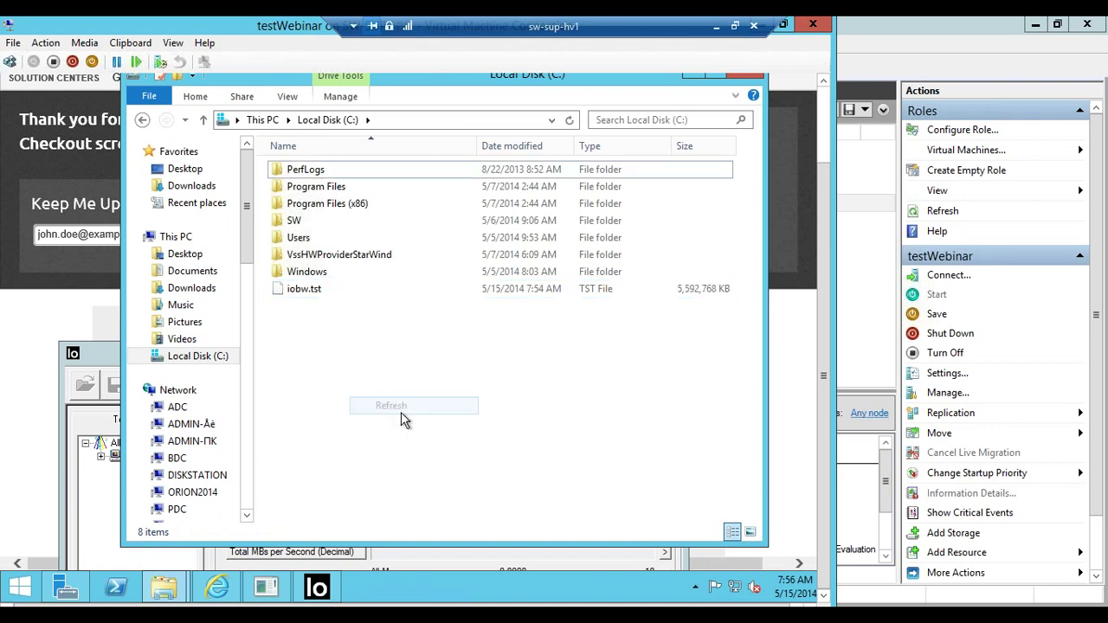
left_click(632, 288)
left_click(92, 356)
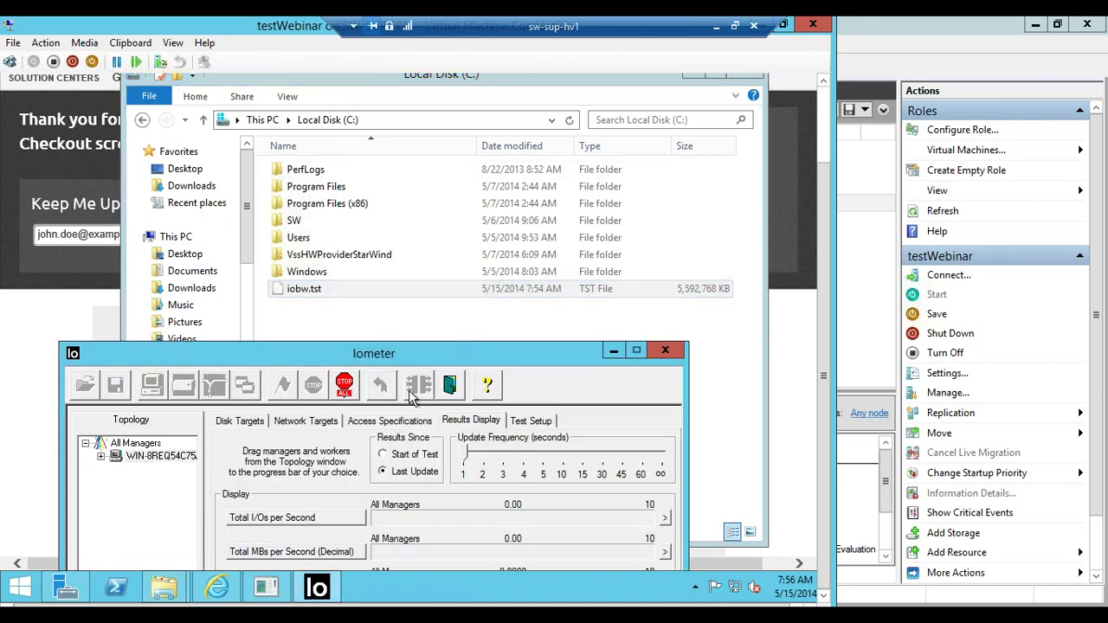
left_click_drag(93, 356, 234, 250)
Edit the C: target's Maximum Disk Size value on the Disk Targets tab
left_click(374, 319)
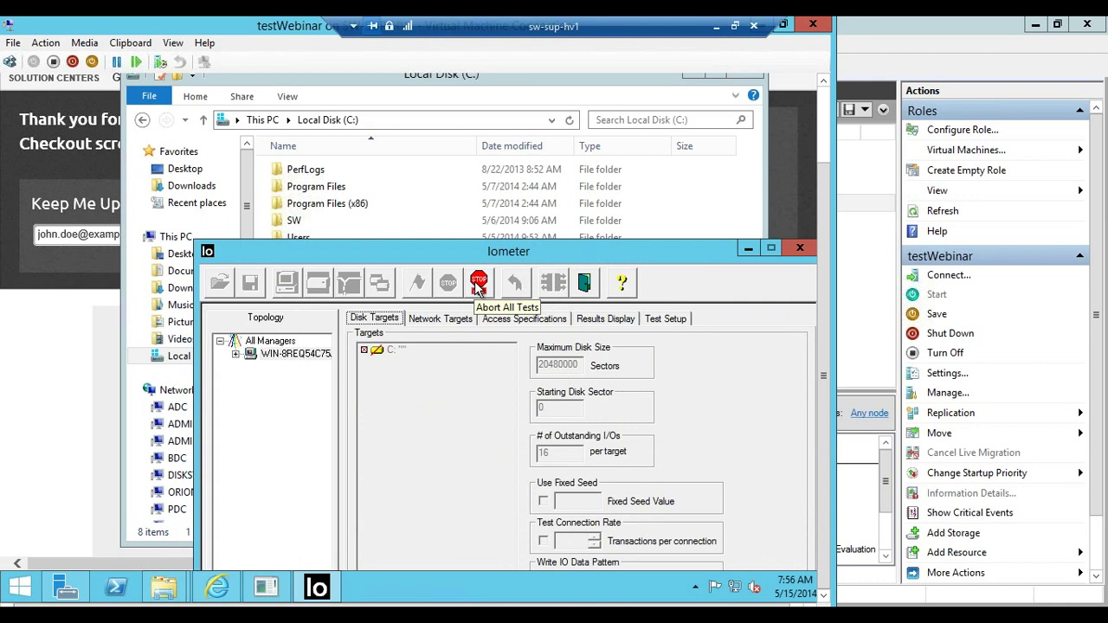
double_click(579, 365)
type("0")
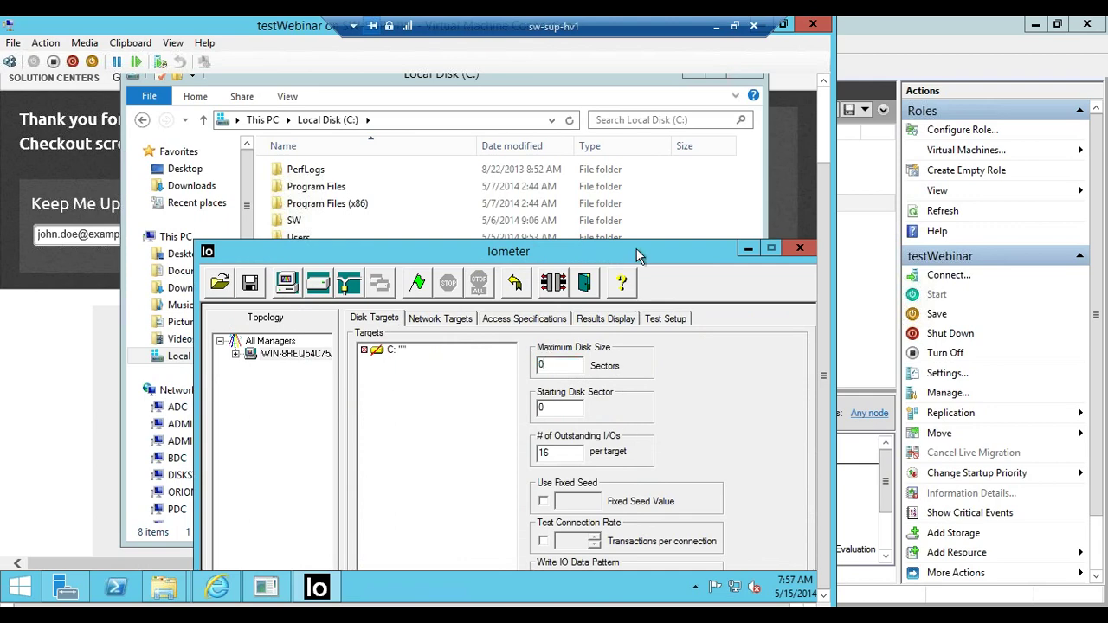
Start the test from the Results Display, saving the results file
left_click_drag(636, 255, 428, 116)
left_click(315, 180)
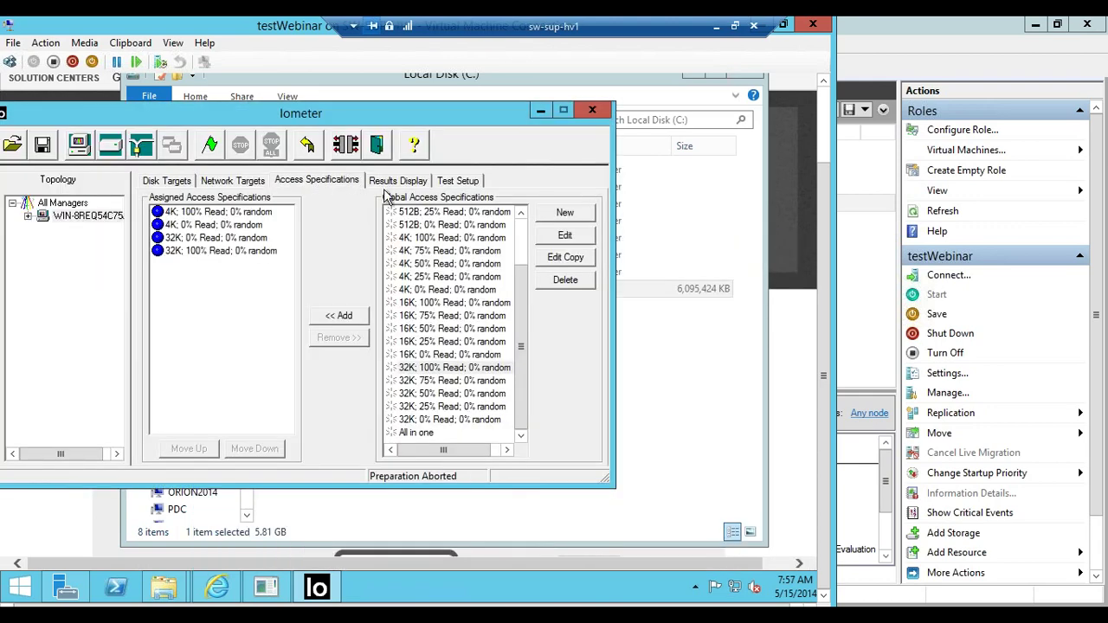
left_click(398, 180)
left_click(210, 145)
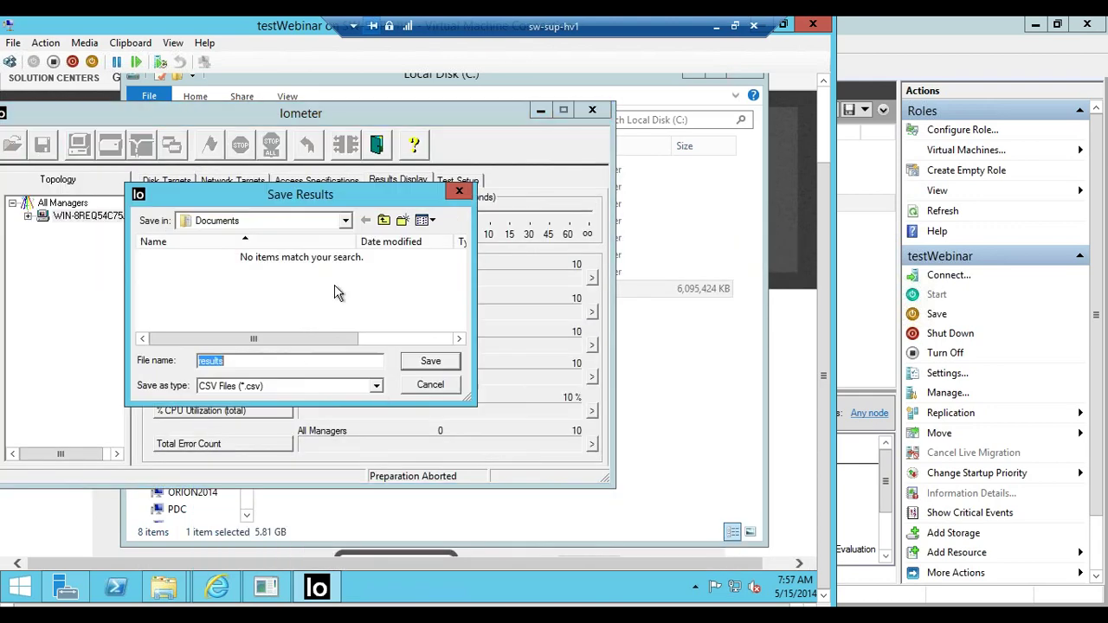
left_click(430, 361)
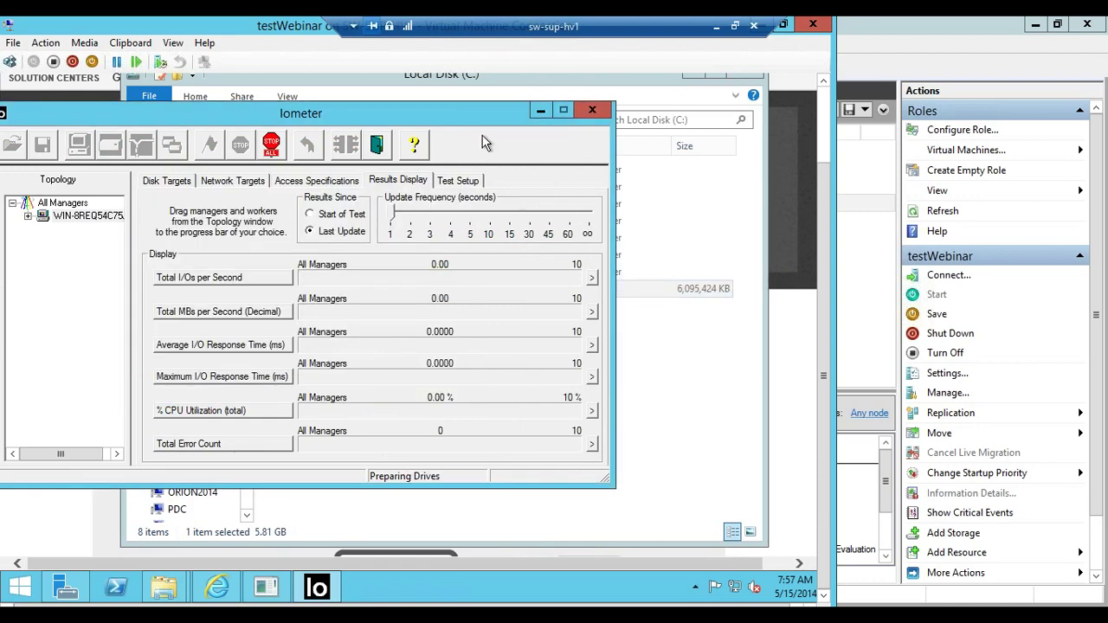
Abort the run, change Maximum Disk Size to 204800 sectors, and restart the test with live results
left_click_drag(296, 113, 430, 154)
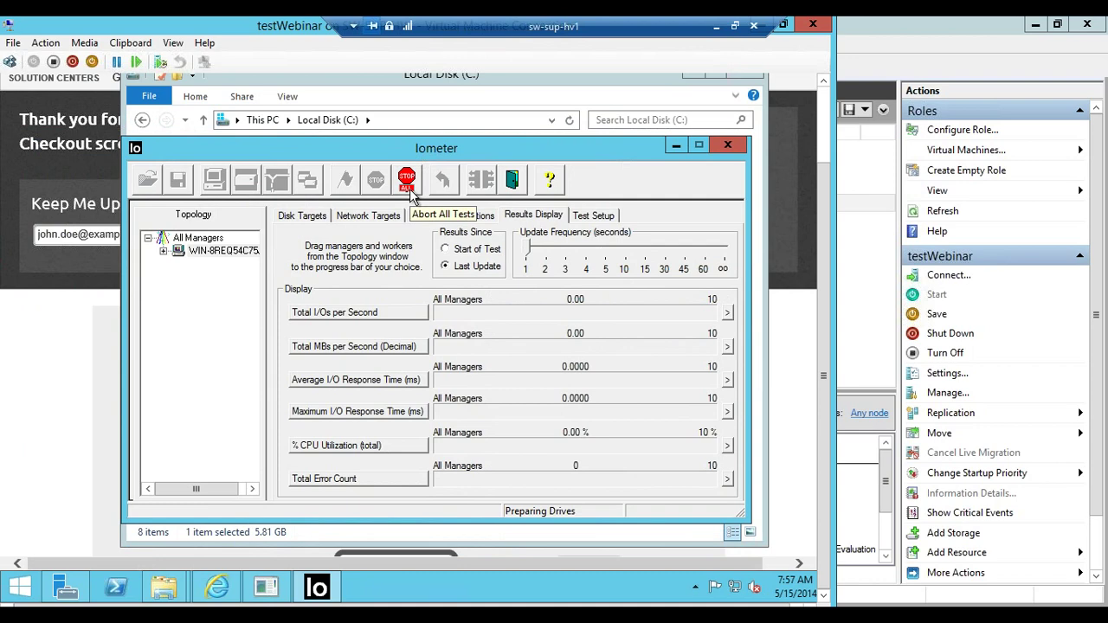
left_click(407, 182)
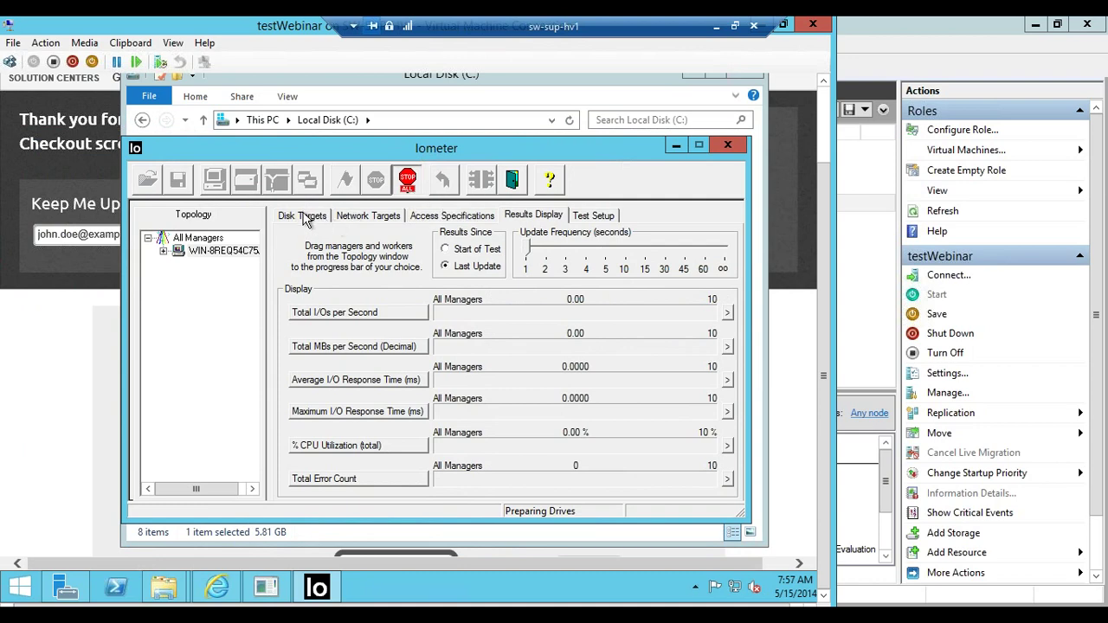
left_click(304, 218)
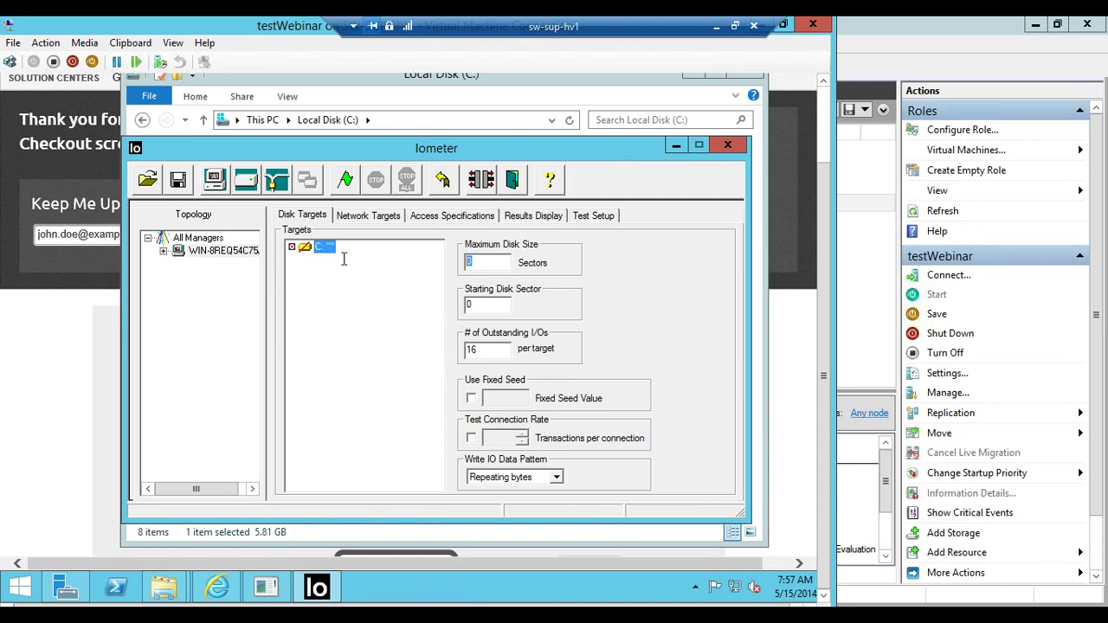
type("204800")
left_click(344, 181)
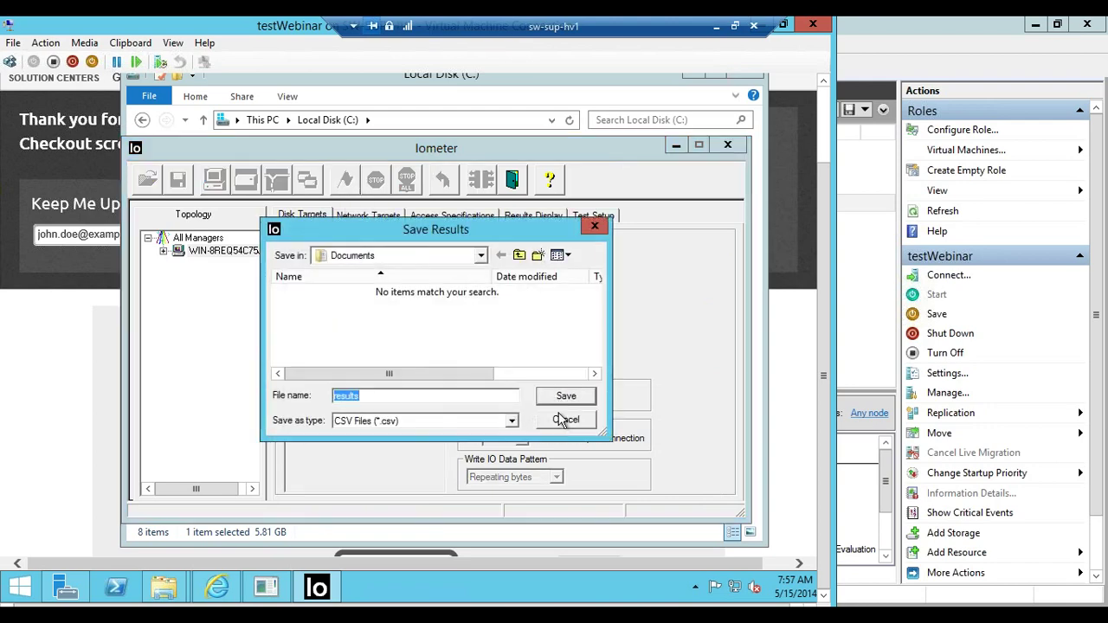
left_click(564, 421)
left_click(513, 219)
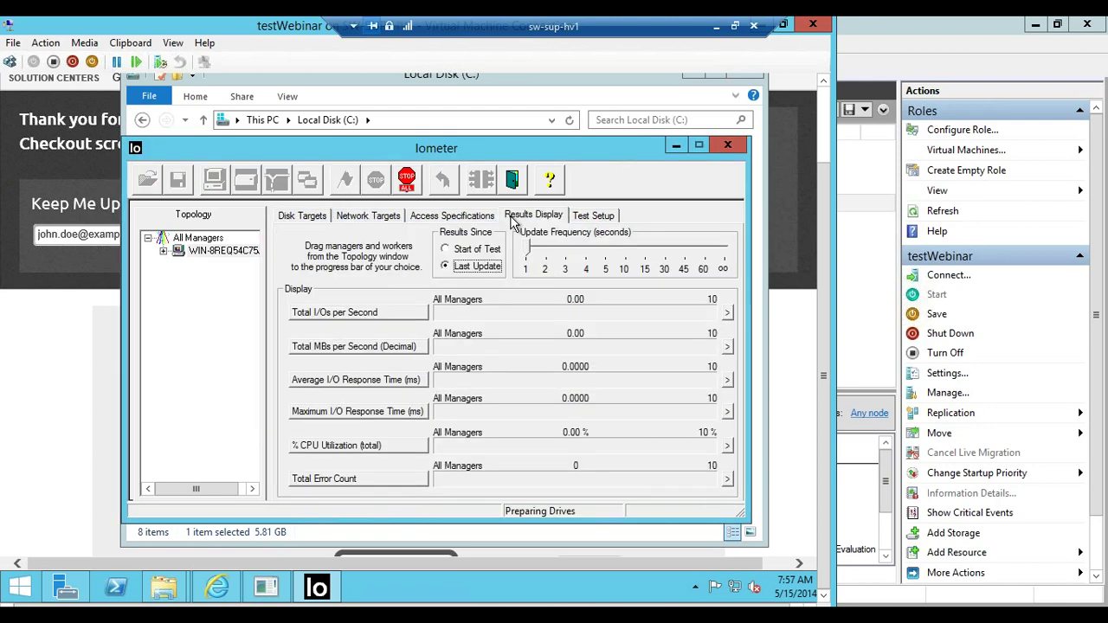
left_click_drag(605, 152, 610, 277)
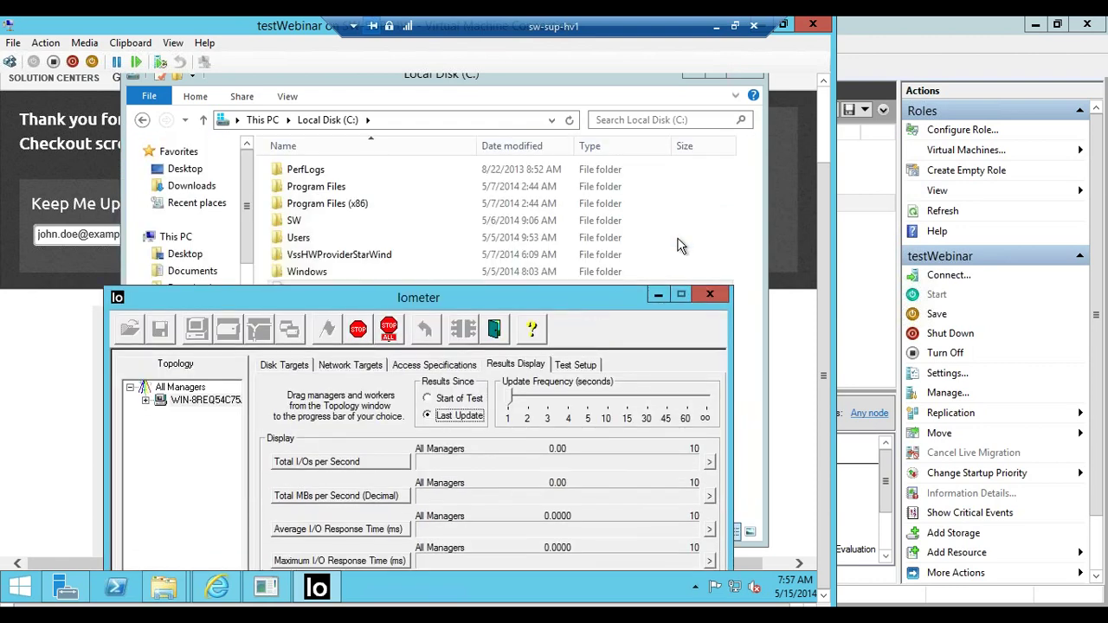
Check iobw.tst's size in Explorer, then reposition the Iometer results window
left_click(681, 239)
left_click(666, 293)
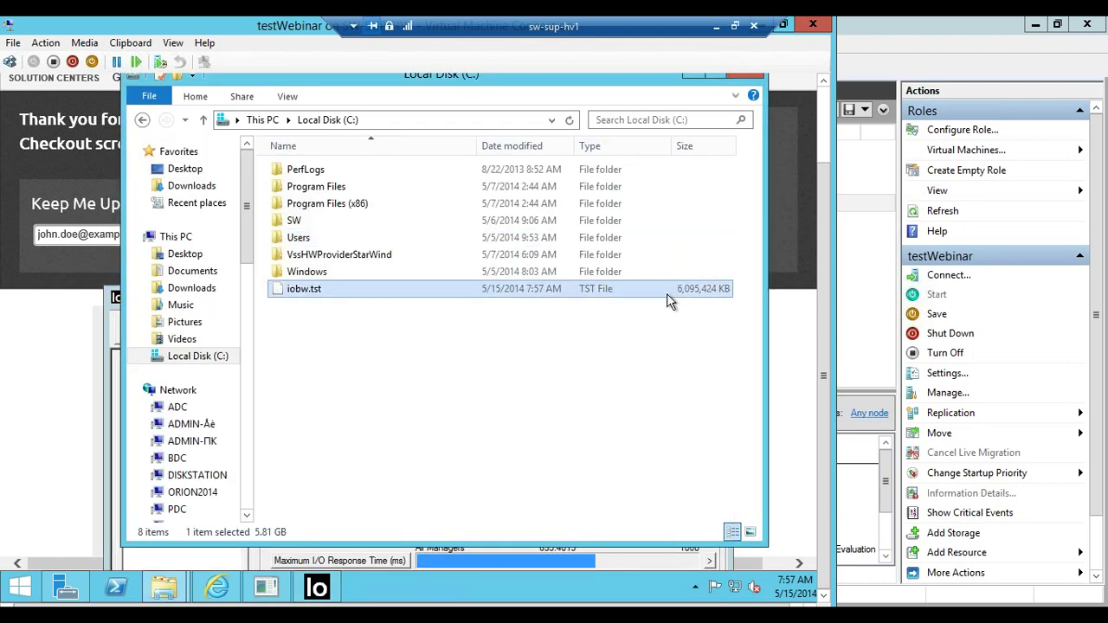
left_click(648, 559)
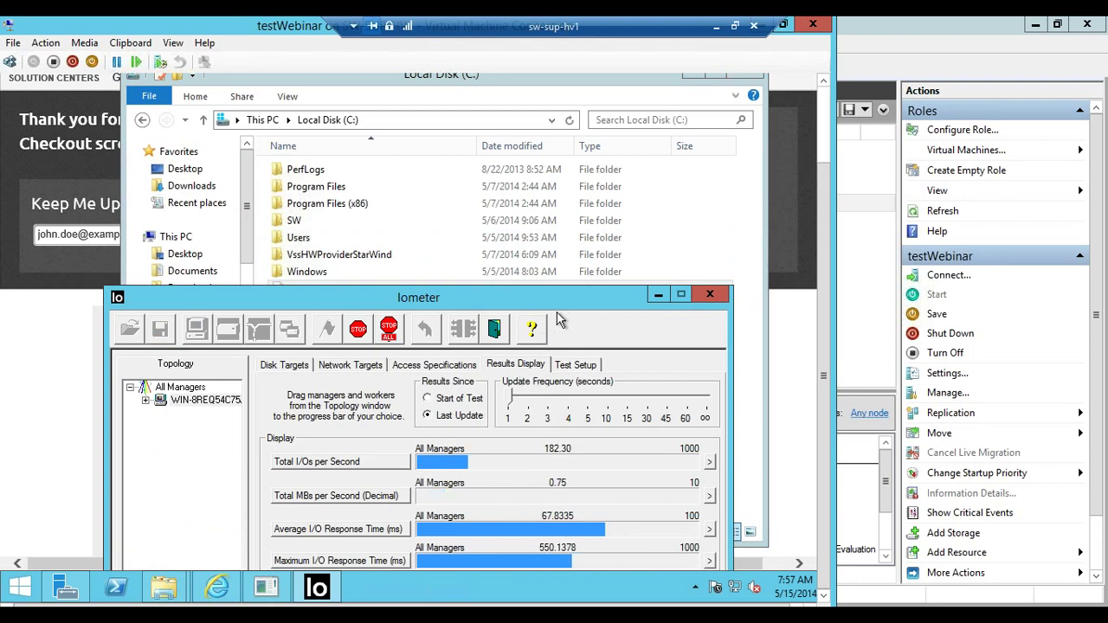
left_click_drag(468, 297, 483, 233)
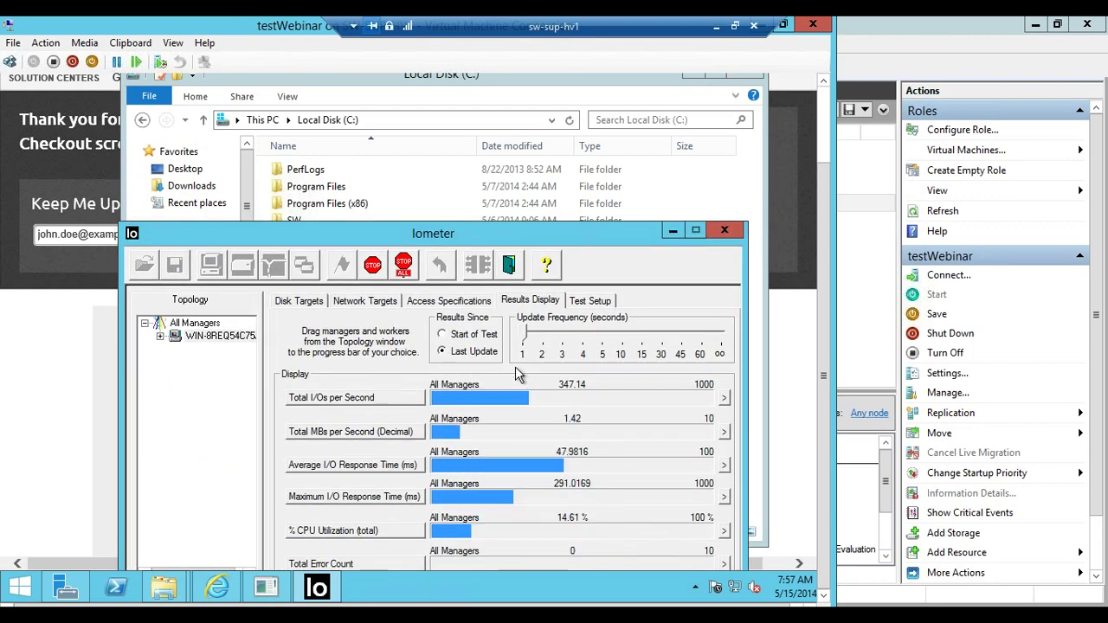
left_click_drag(554, 233, 561, 201)
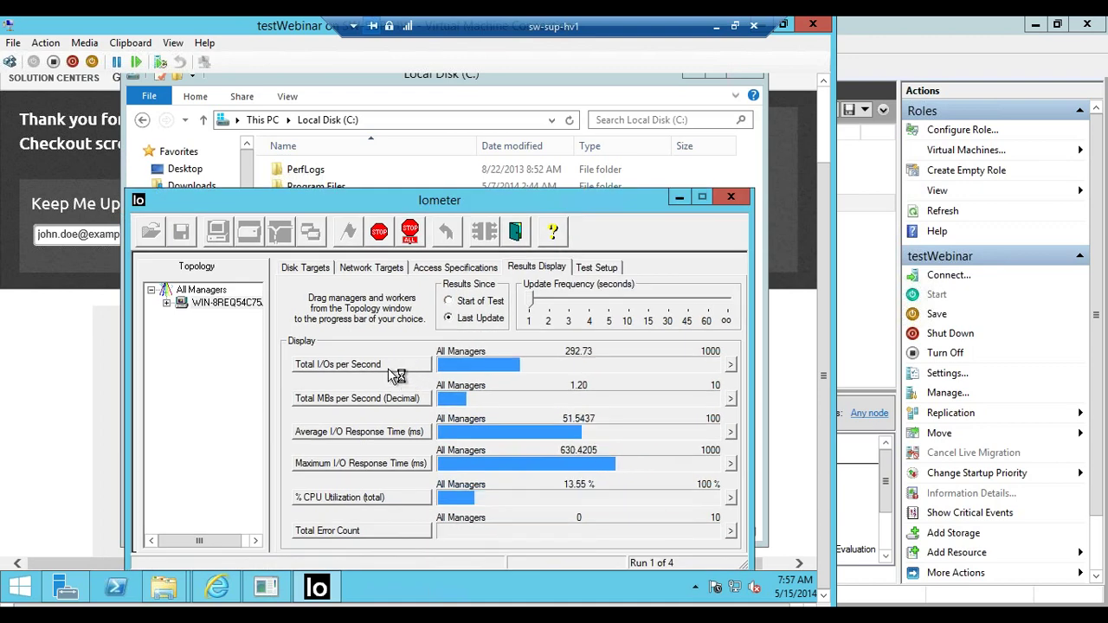
Set the first results row to Total I/Os per Second and open its live gauge
left_click(389, 370)
left_click(370, 367)
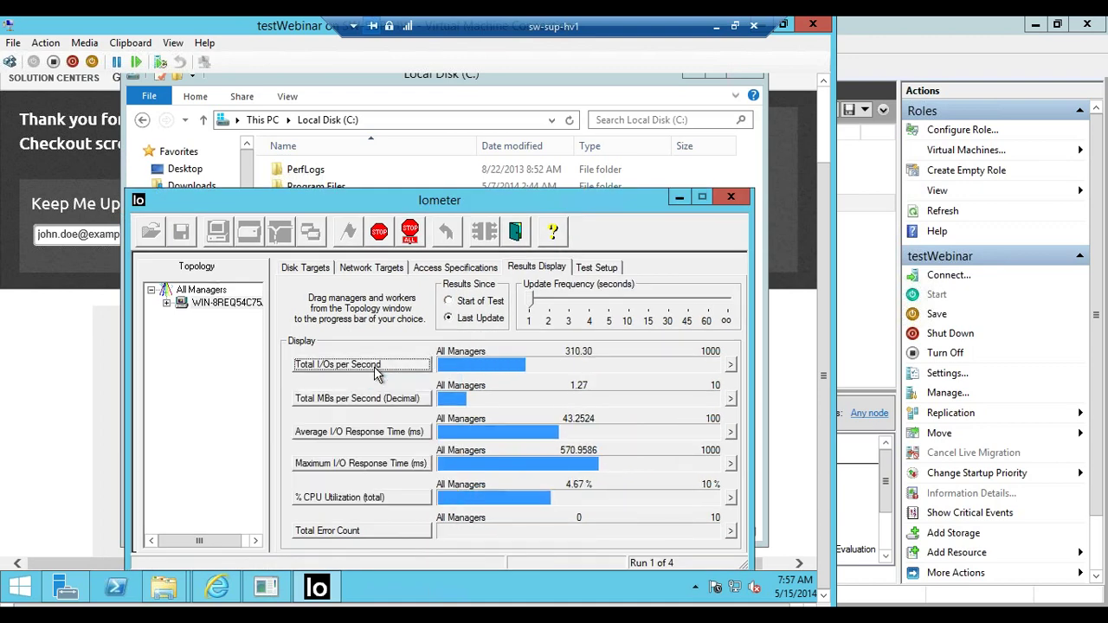
left_click(352, 367)
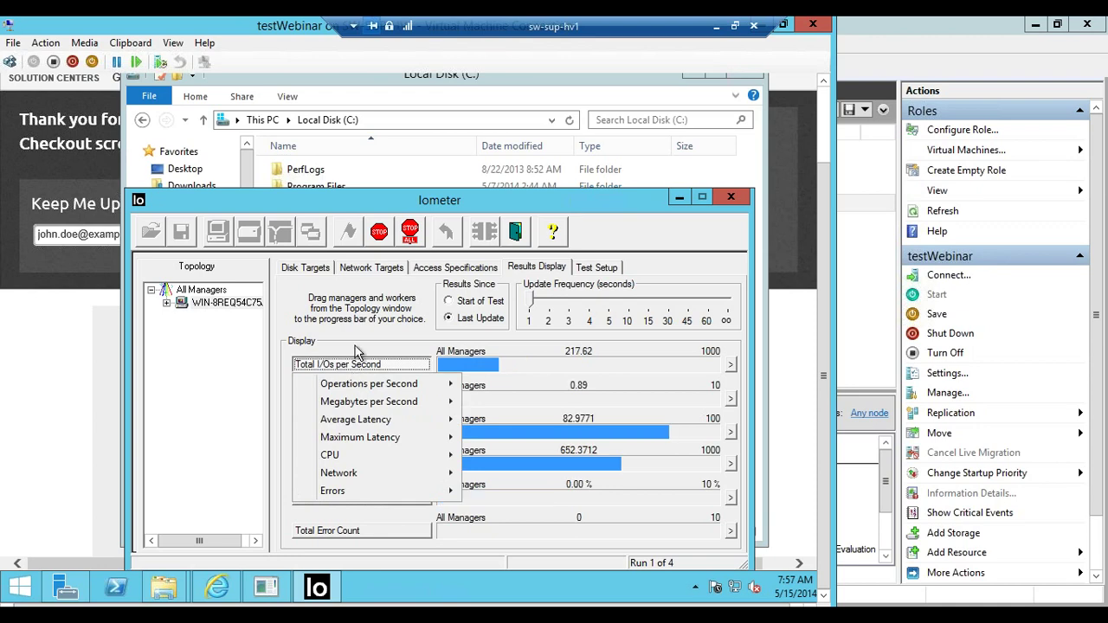
mouse_move(412, 386)
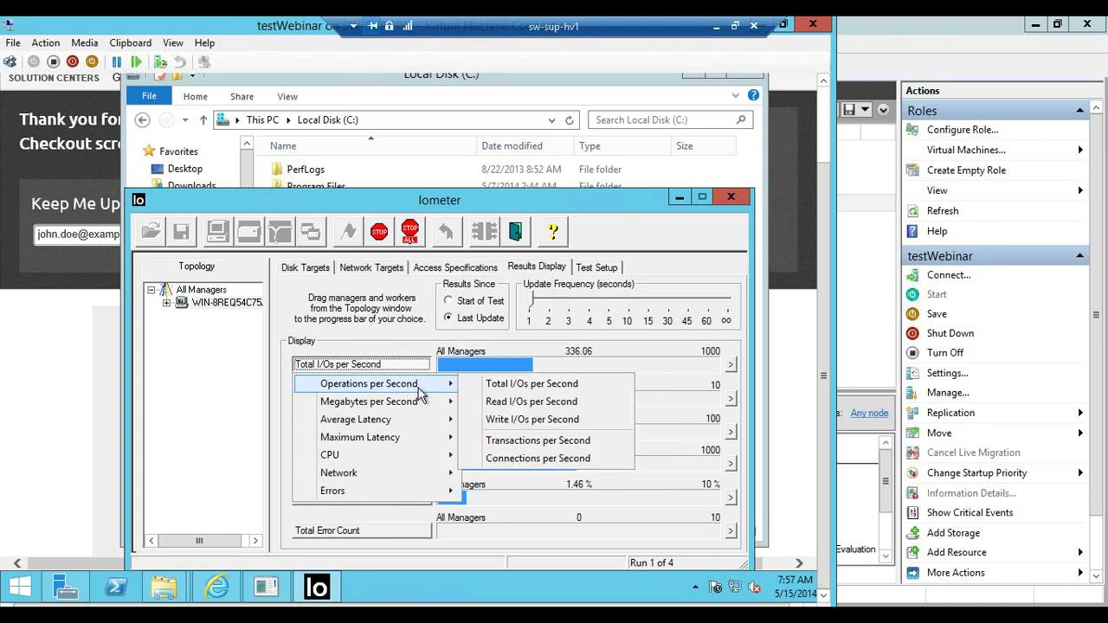
left_click(509, 386)
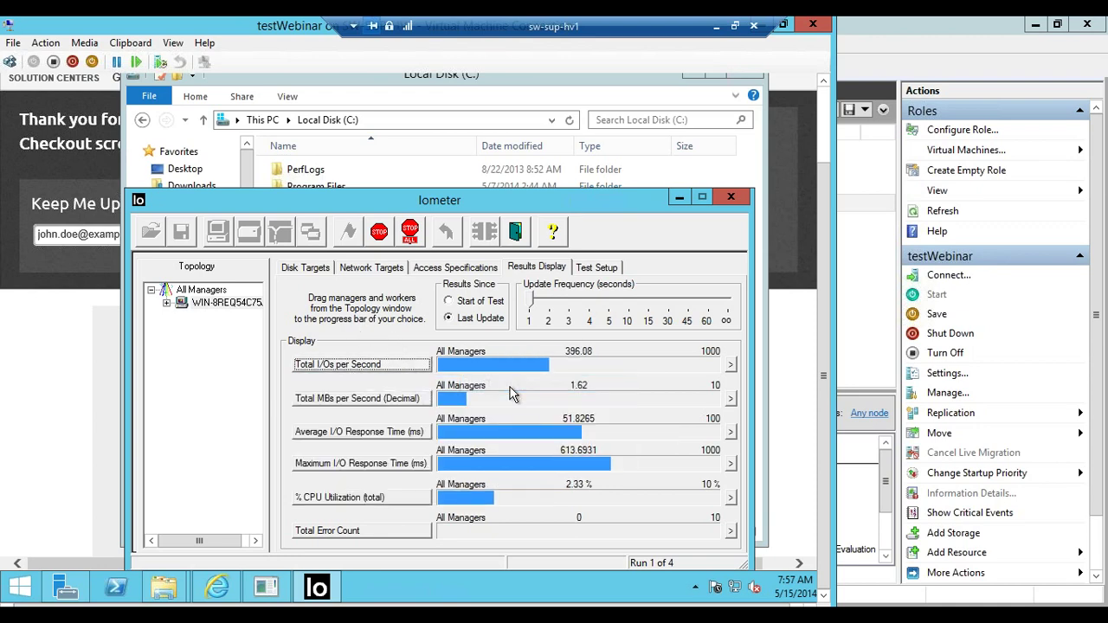
left_click(729, 364)
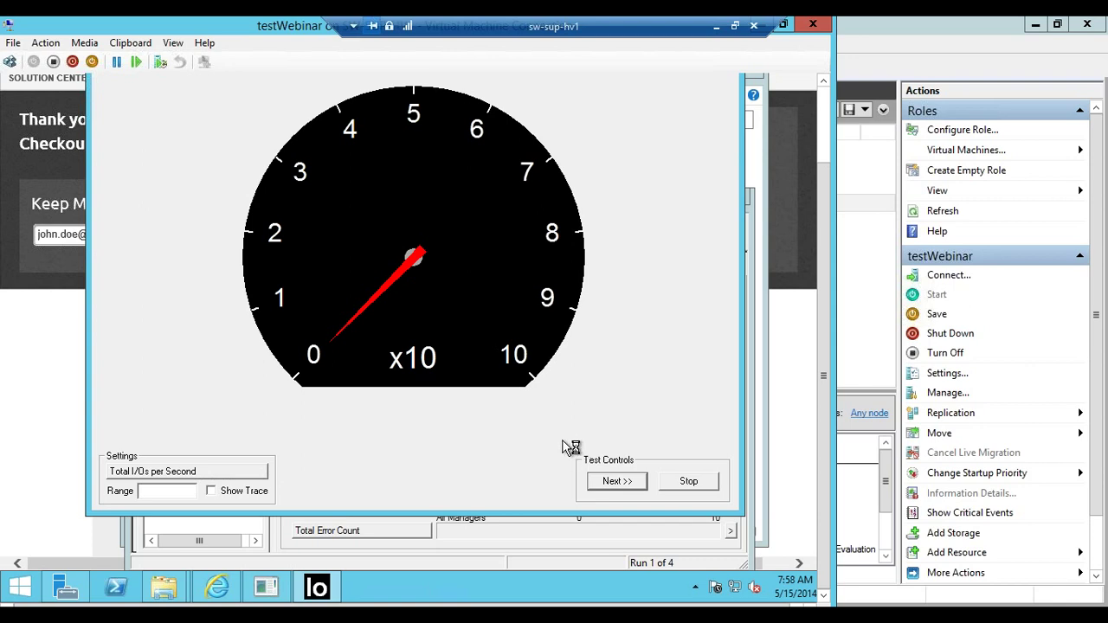
left_click_drag(724, 497, 700, 486)
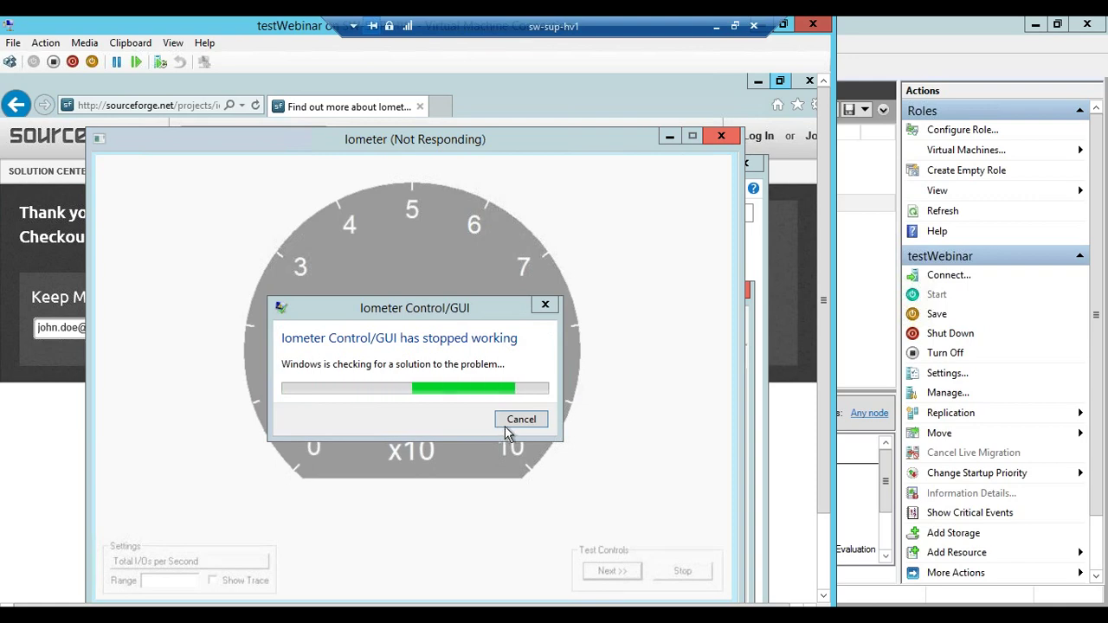
Close the crashed Iometer and relaunch IOMETER from iometer-1.1.0-rc1-win32.i386-bin in Downloads as administrator
left_click(517, 427)
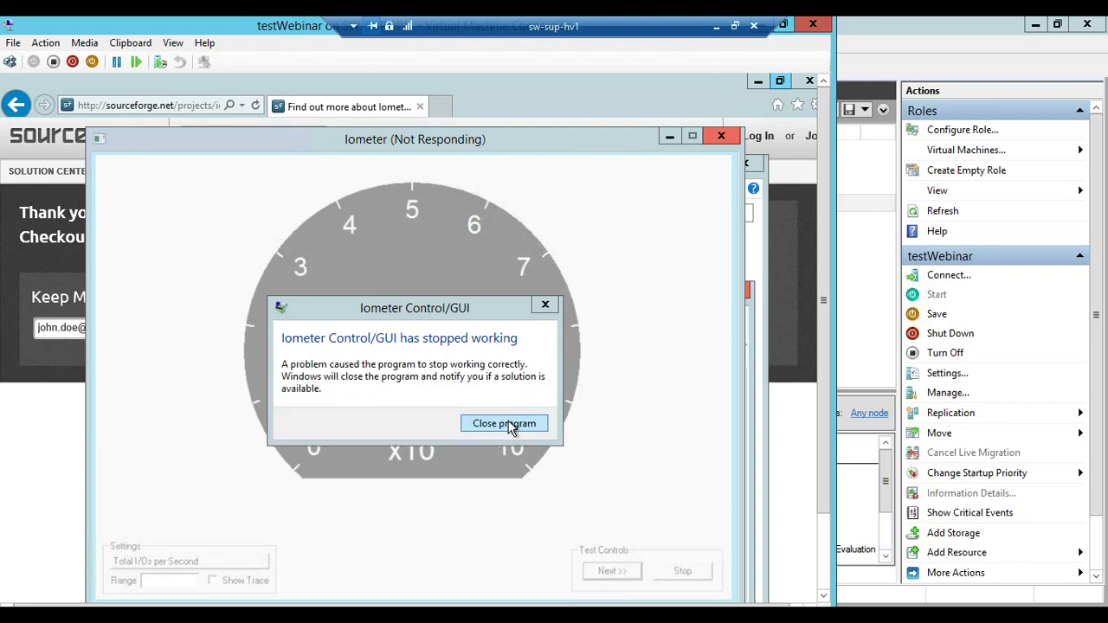
left_click(514, 429)
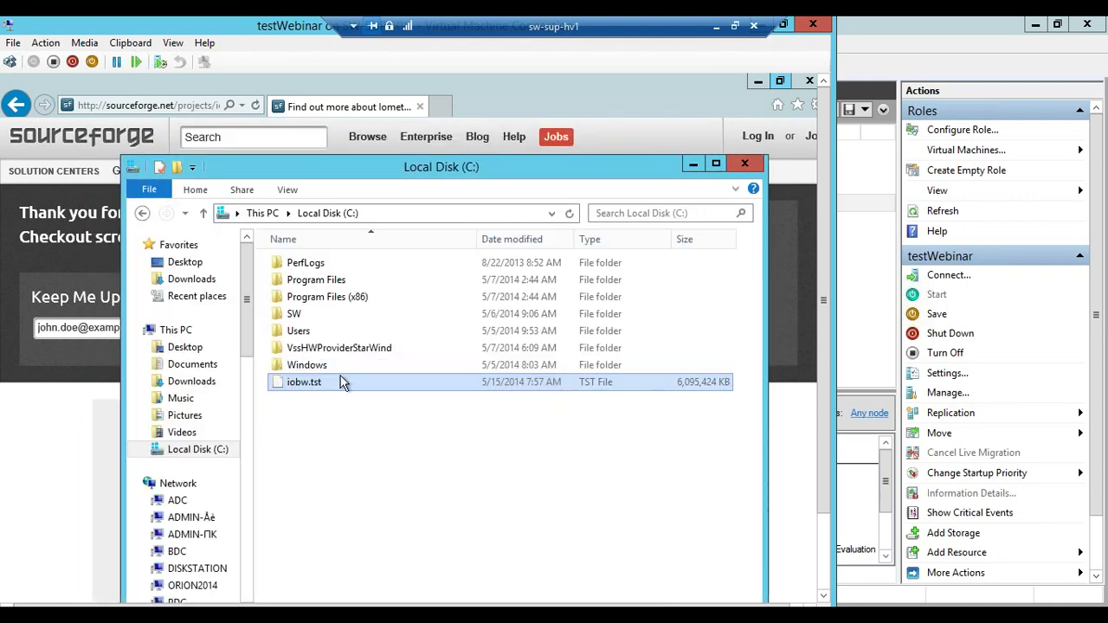
left_click(376, 419)
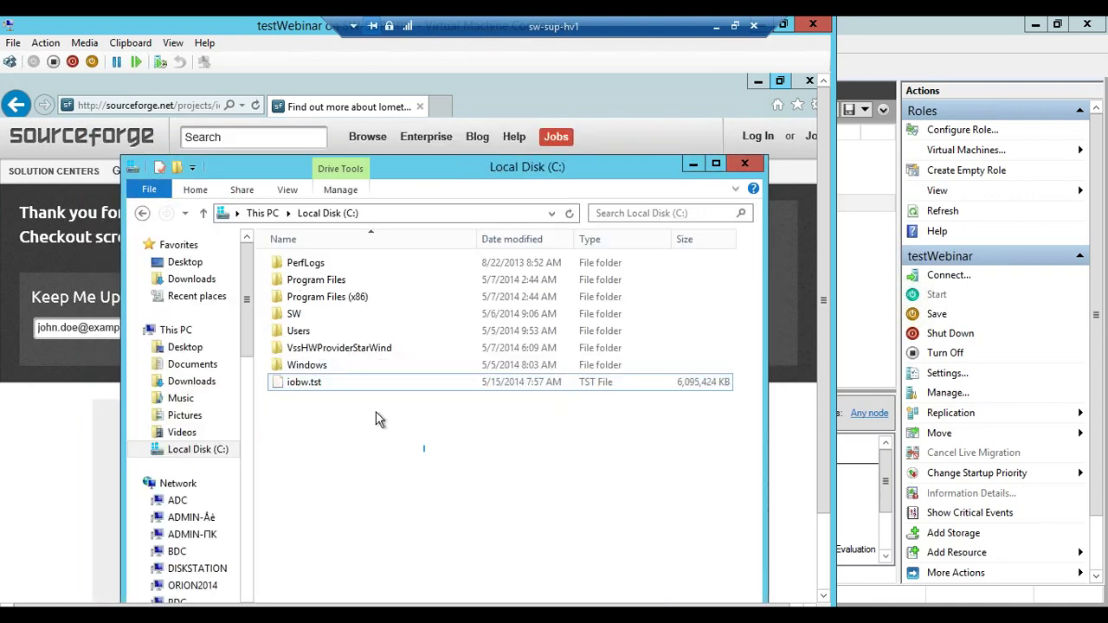
left_click(195, 385)
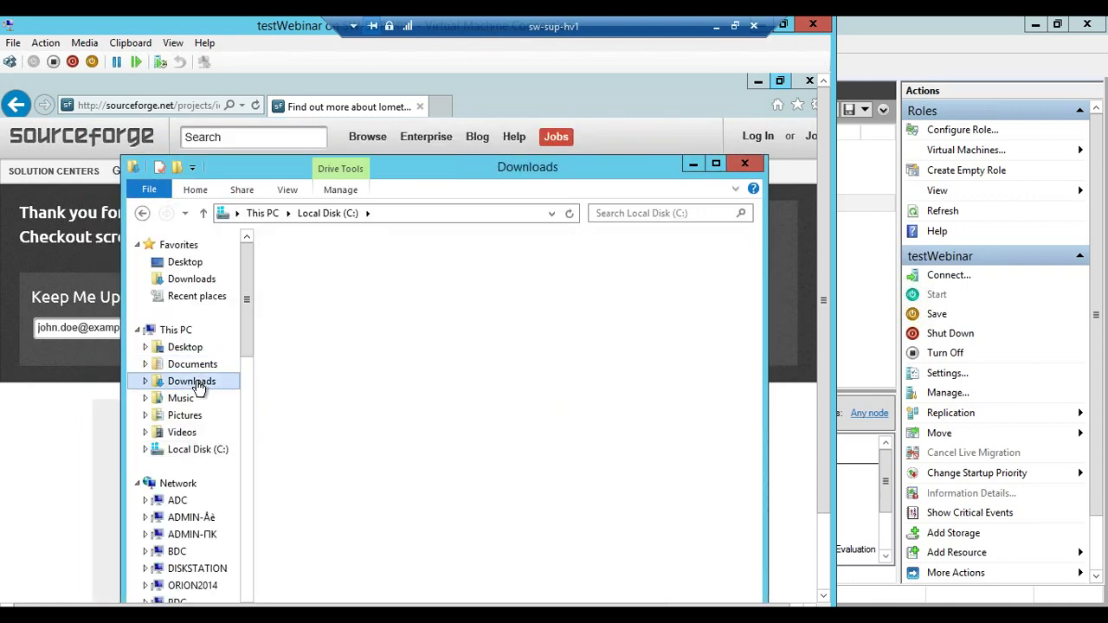
double_click(338, 264)
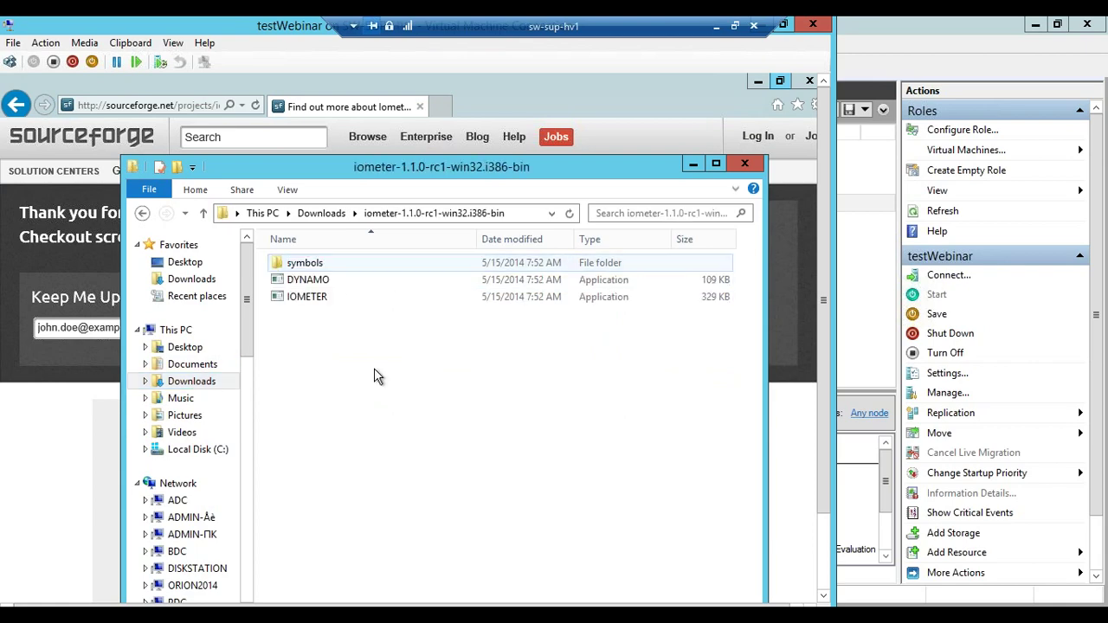
double_click(308, 297)
left_click(484, 409)
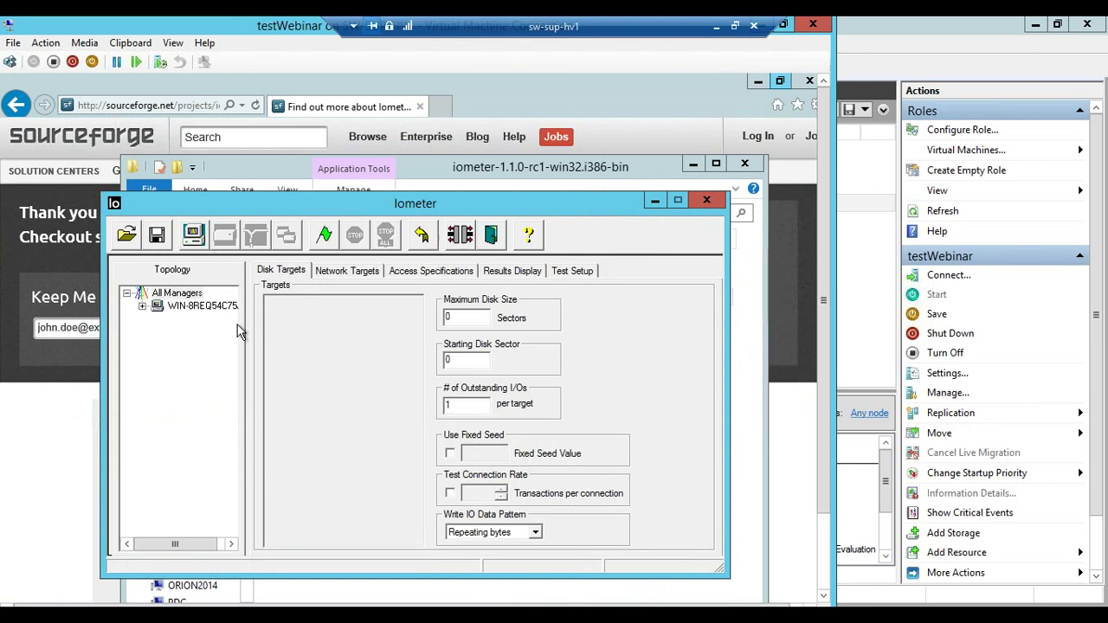
Target drive C: with 204800 sectors maximum disk size and 16 outstanding I/Os
left_click(198, 306)
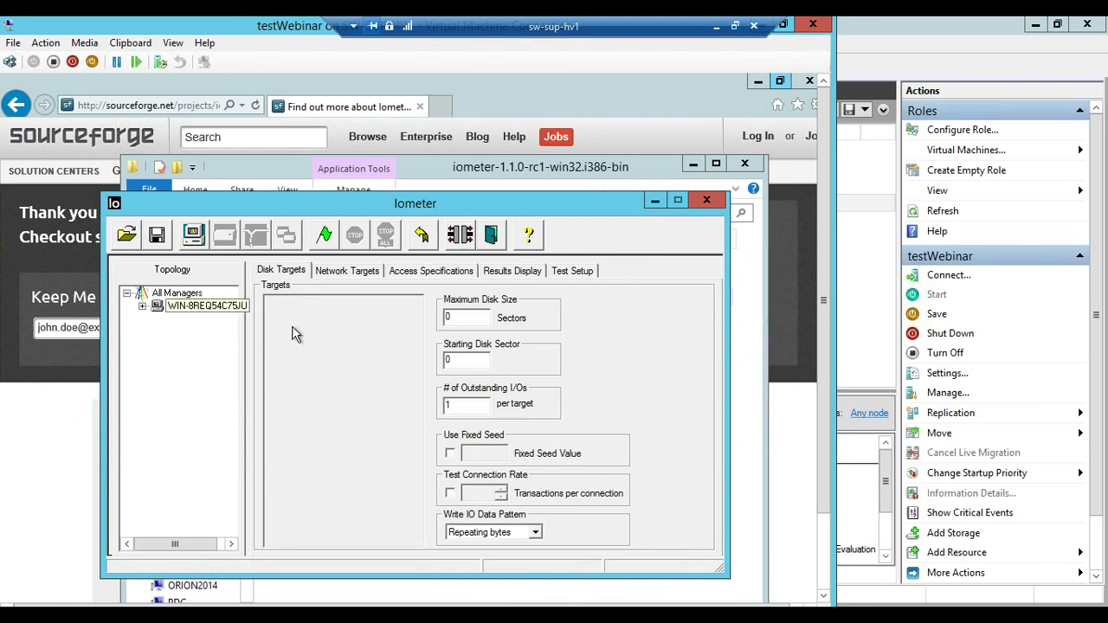
left_click(468, 403)
left_click(454, 318)
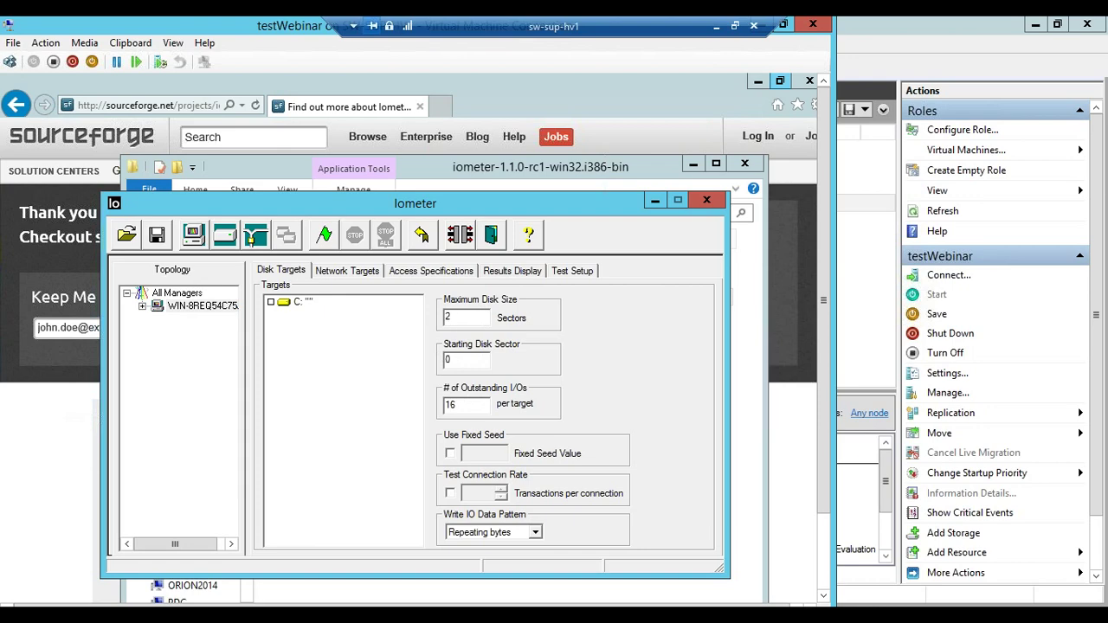
left_click(429, 272)
left_click(277, 272)
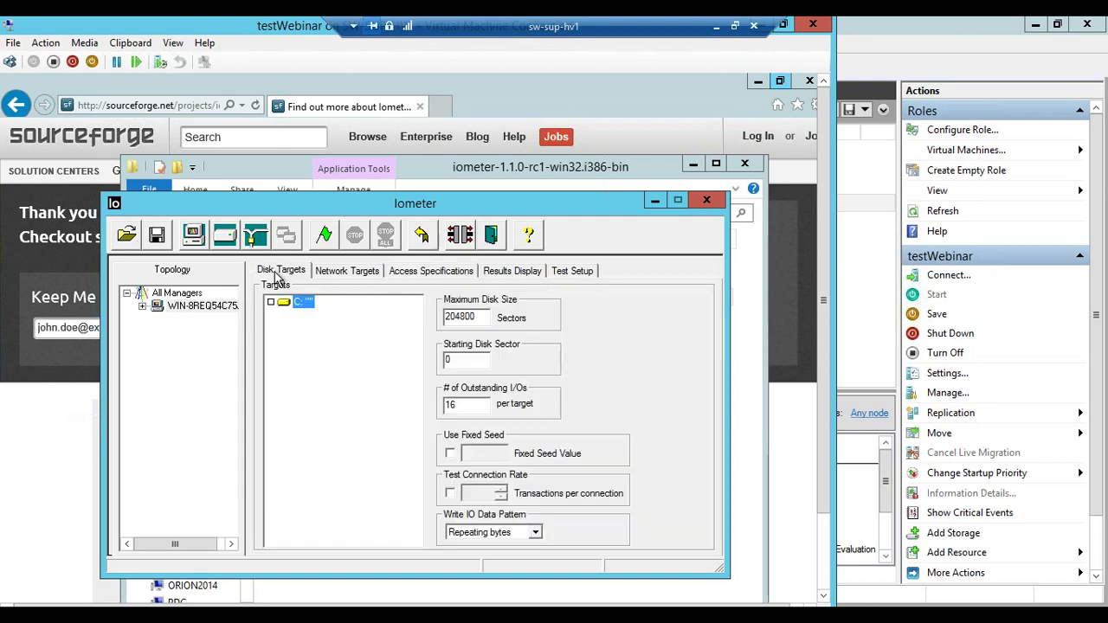
Edit the 4K; 100% Read; 0% random spec to 65% read, 66% random
left_click(445, 271)
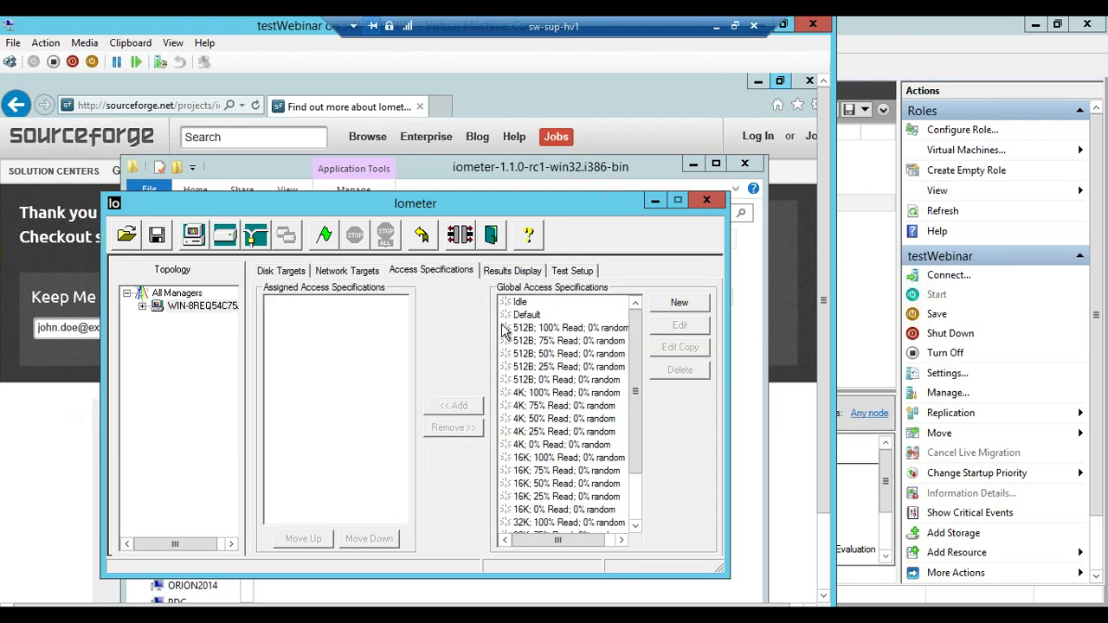
left_click(540, 393)
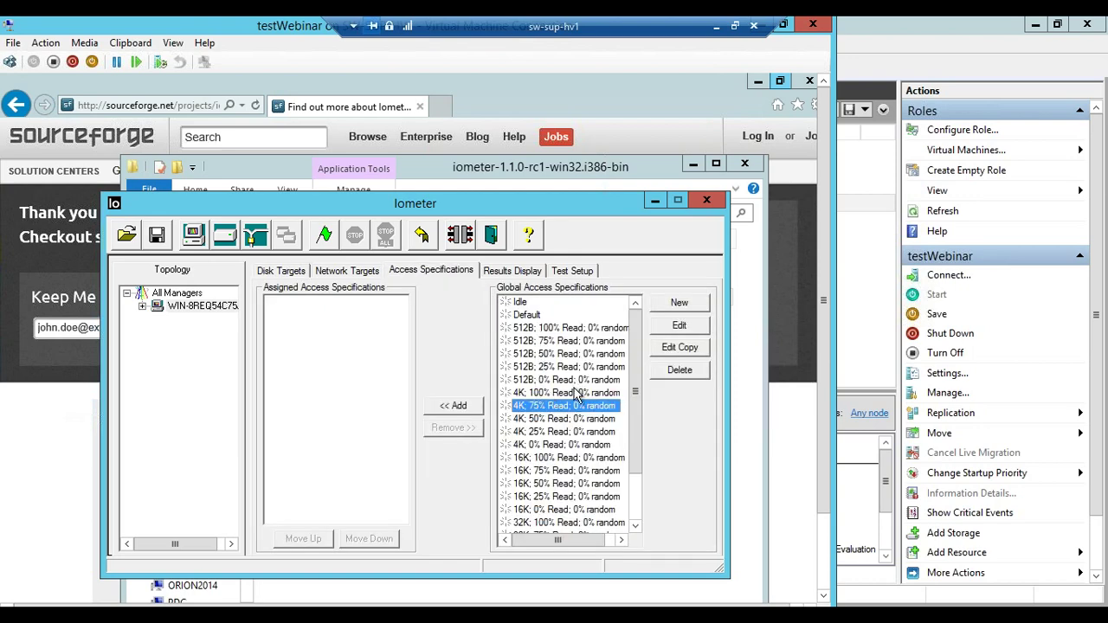
left_click(679, 327)
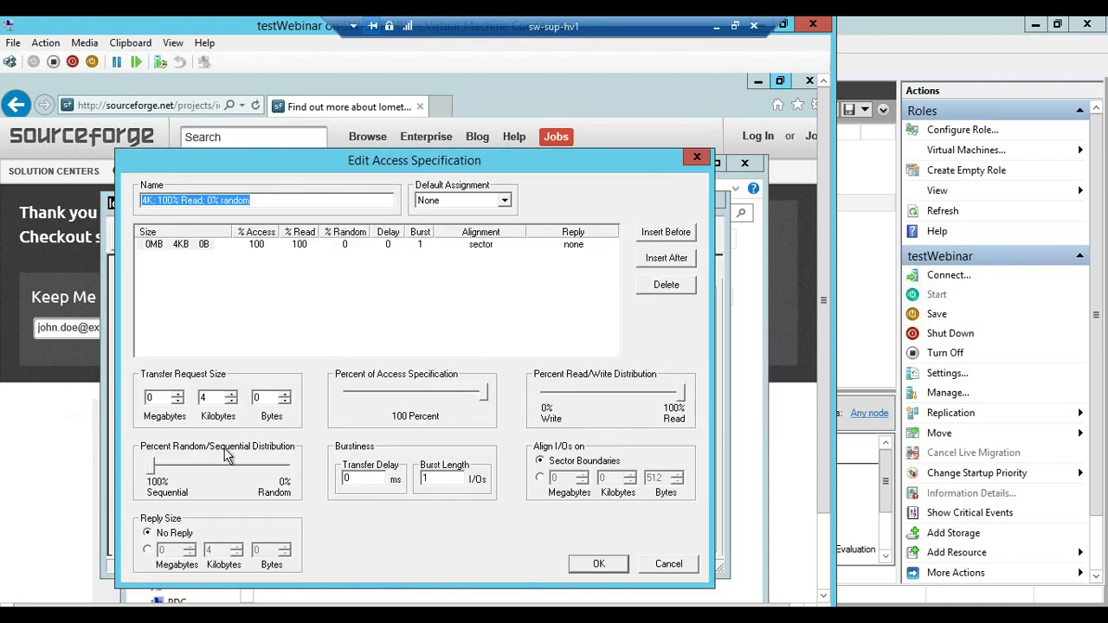
left_click(155, 470)
left_click_drag(175, 475, 243, 475)
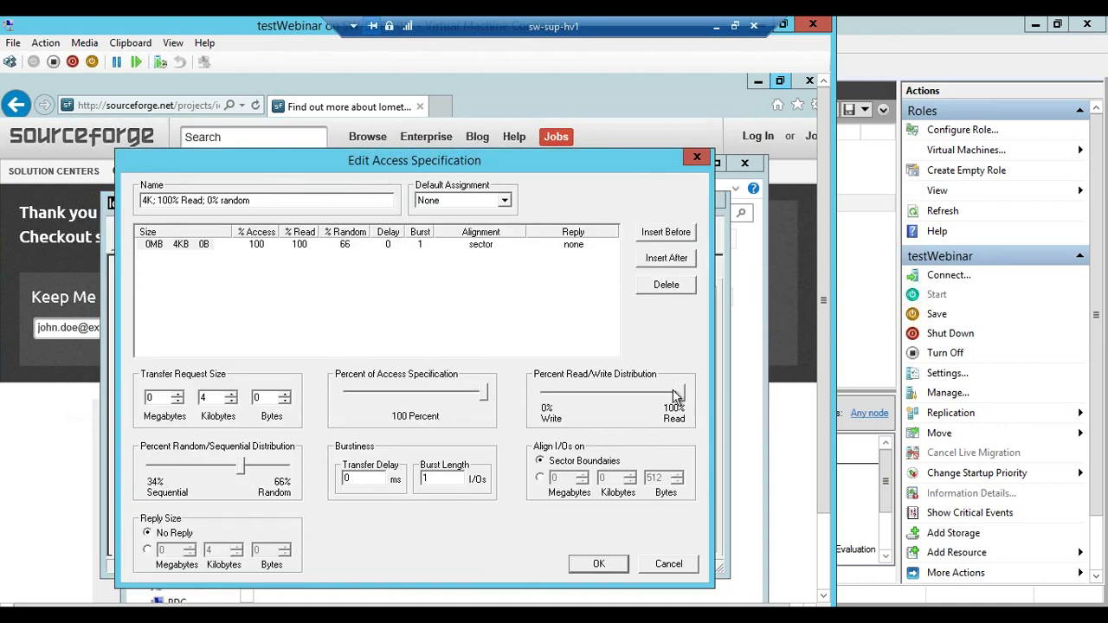
left_click_drag(681, 394, 635, 396)
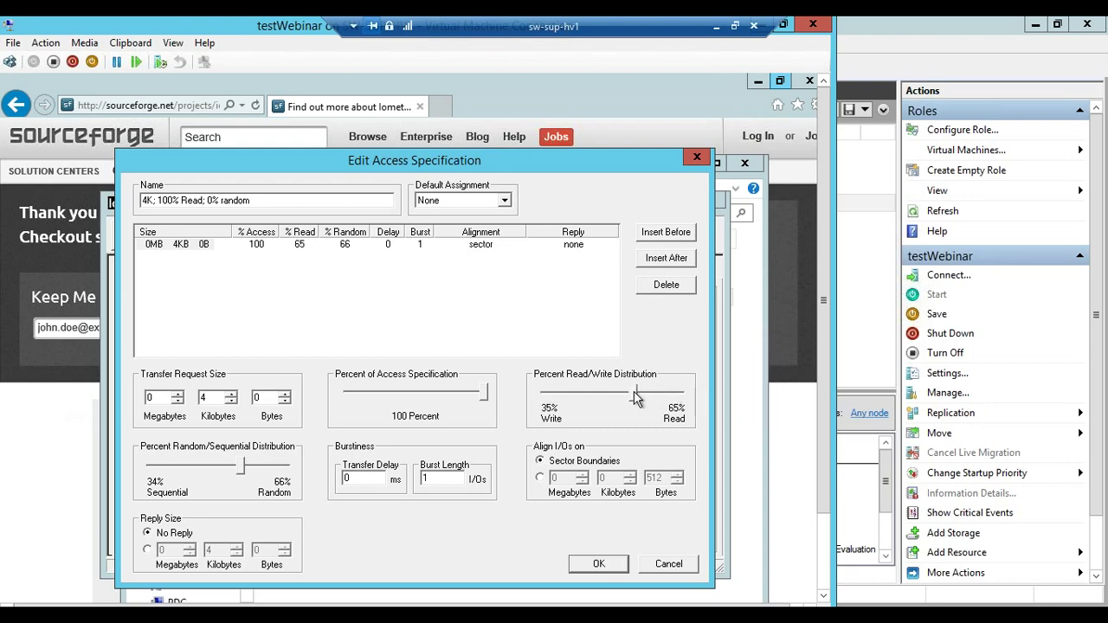
left_click(595, 564)
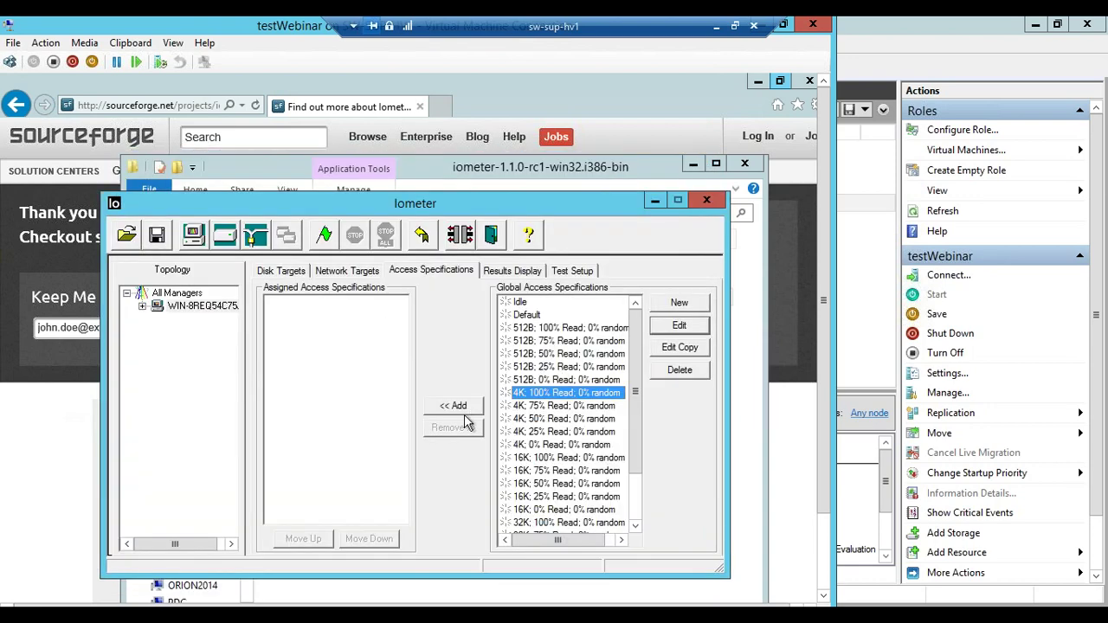
Assign the edited 4K spec plus 4K 0% Read and 32K 0% Read specs
left_click(452, 406)
left_click(547, 446)
left_click(452, 405)
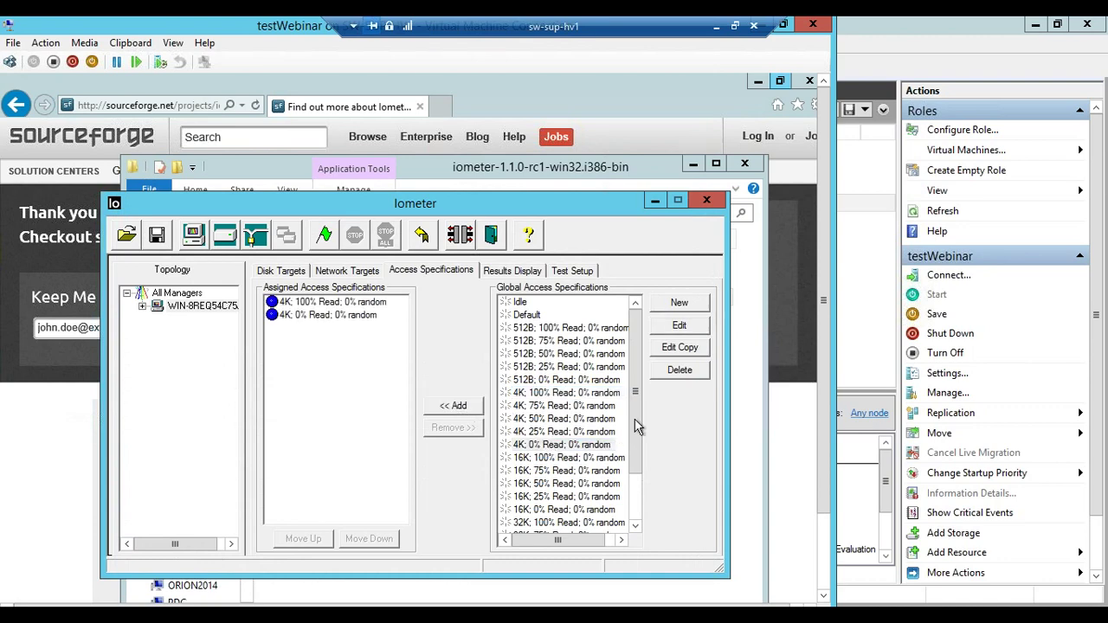
scroll(635, 467, "down", 2)
left_click(533, 512)
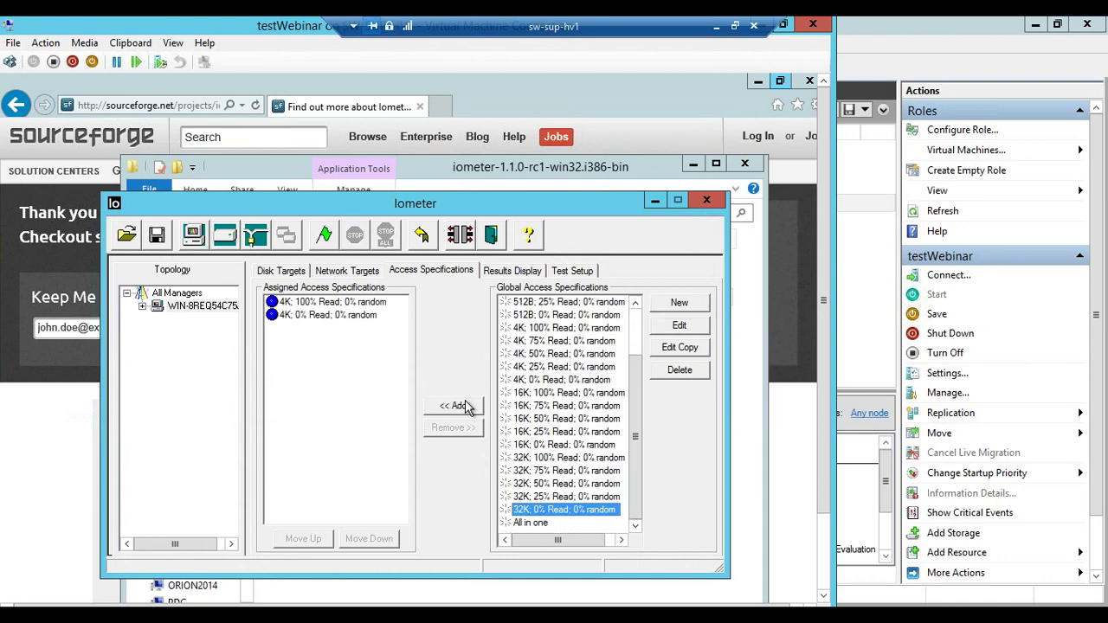
left_click(452, 406)
left_click(518, 275)
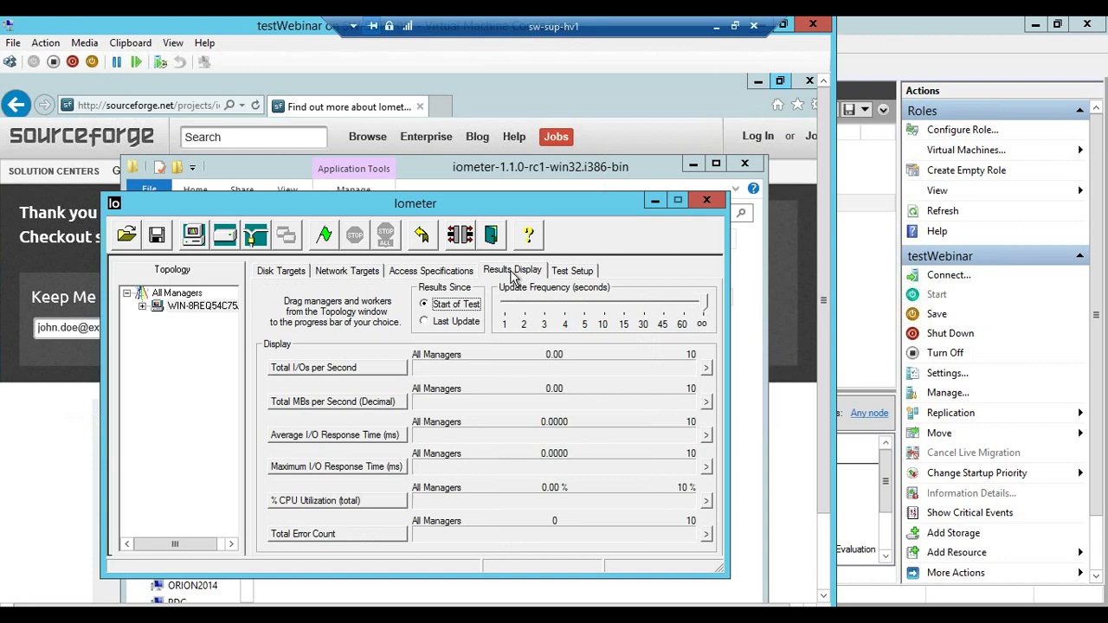
Start the test with 1-second updates since Last Update, skipping saved results, and bring up Services
left_click_drag(701, 307, 472, 331)
left_click(467, 327)
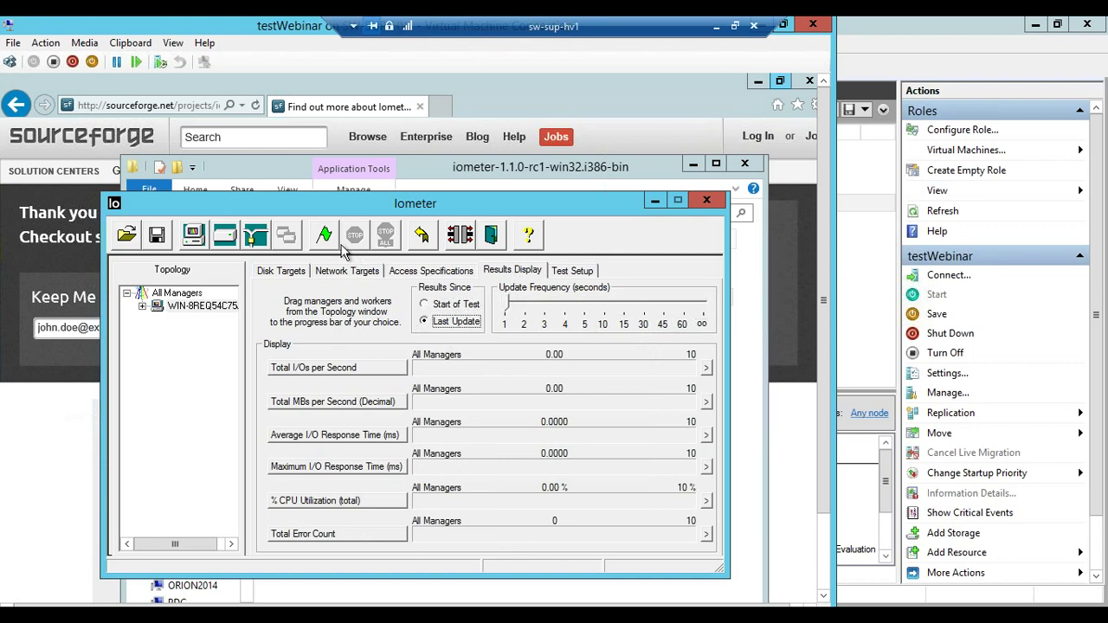
left_click(318, 239)
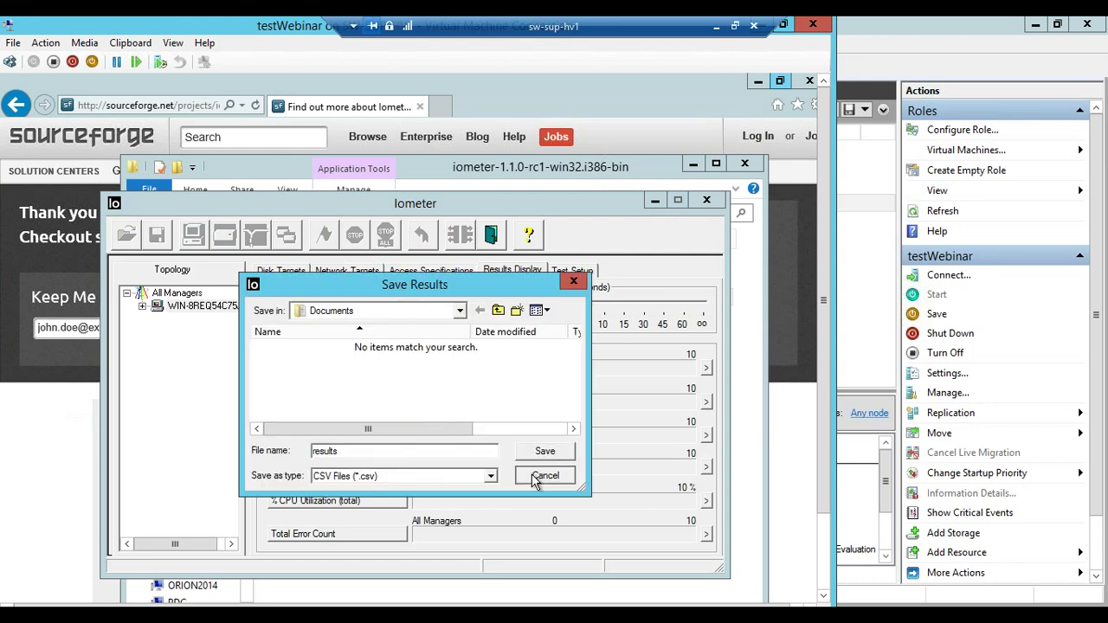
left_click(540, 473)
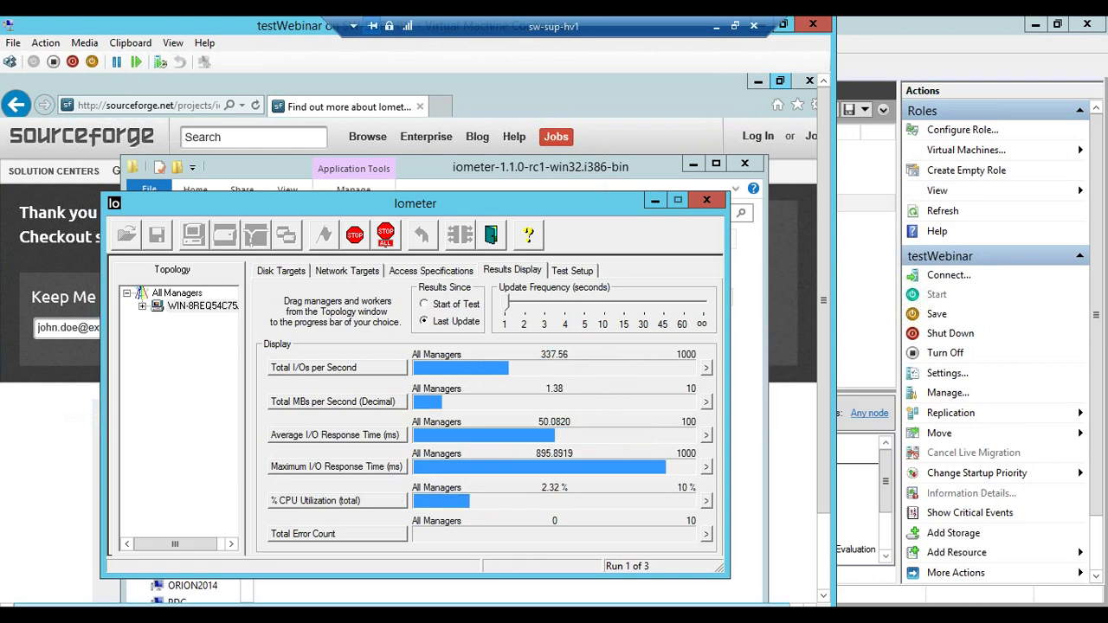
mouse_move(418, 616)
left_click(416, 541)
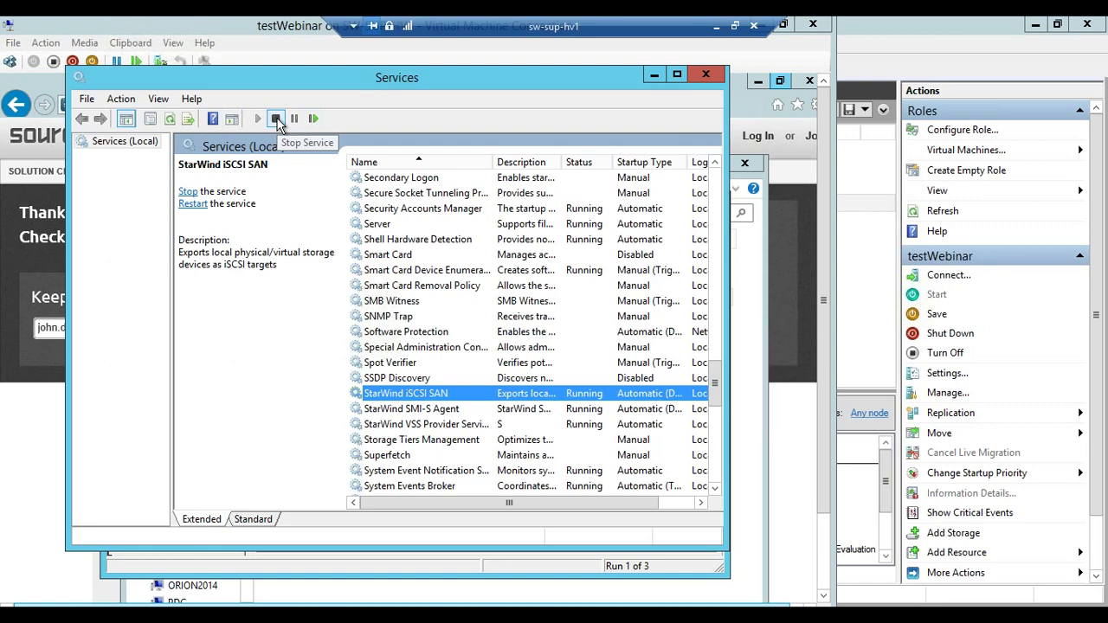
Stop the StarWind iSCSI SAN service from the Services toolbar
left_click(274, 119)
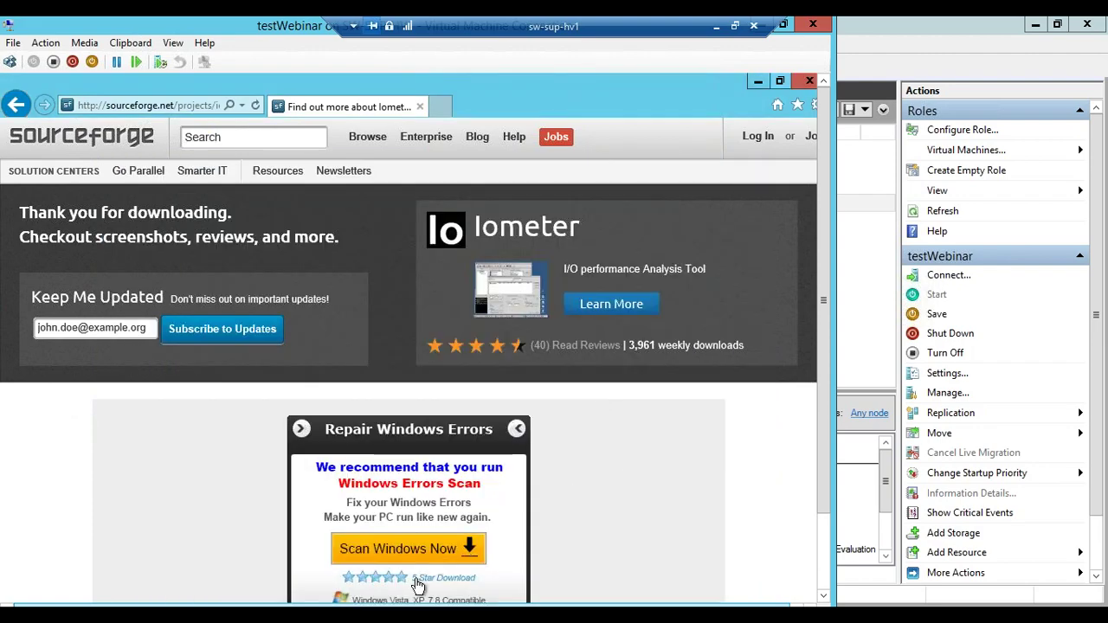
Close the SourceForge Internet Explorer window to reveal the running Iometer test
scroll(662, 461, "down", 2)
scroll(662, 462, "down", 5)
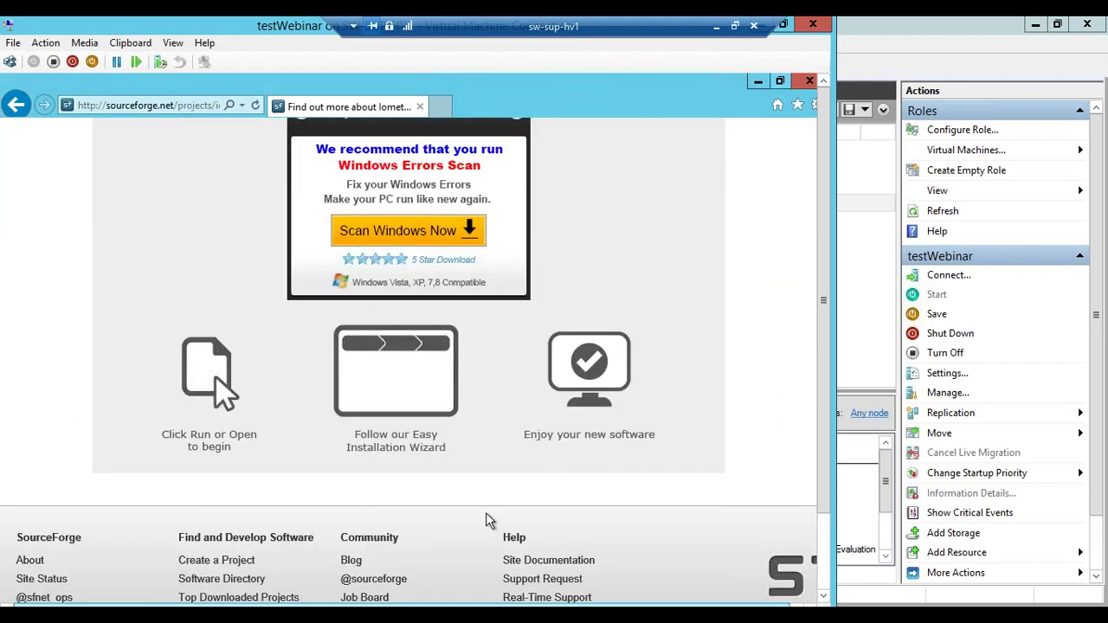
scroll(764, 180, "up", 9)
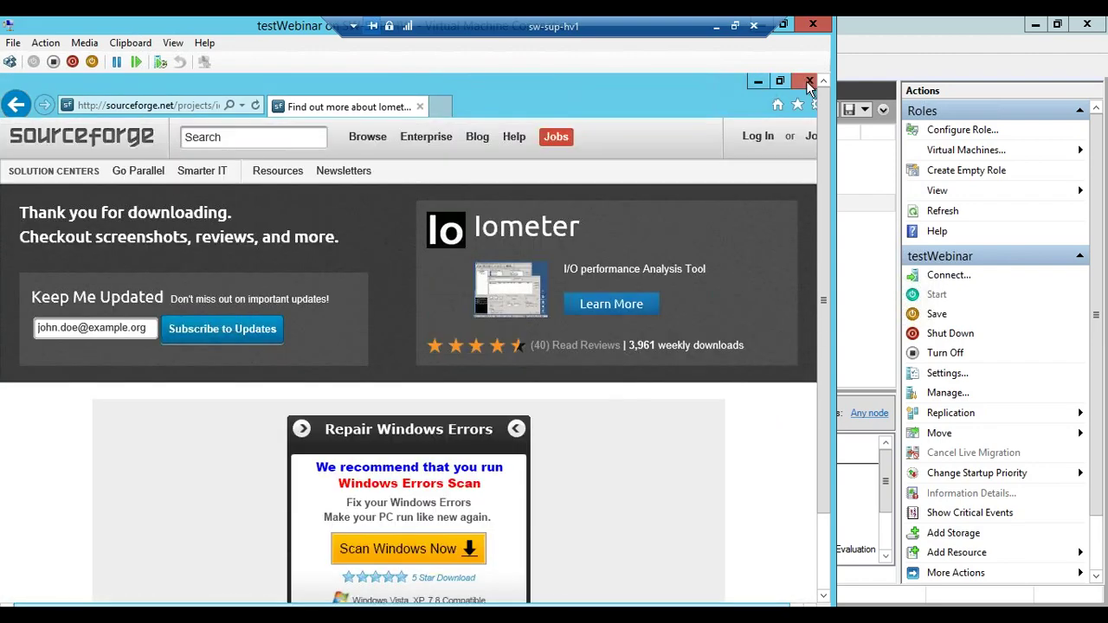
left_click(807, 81)
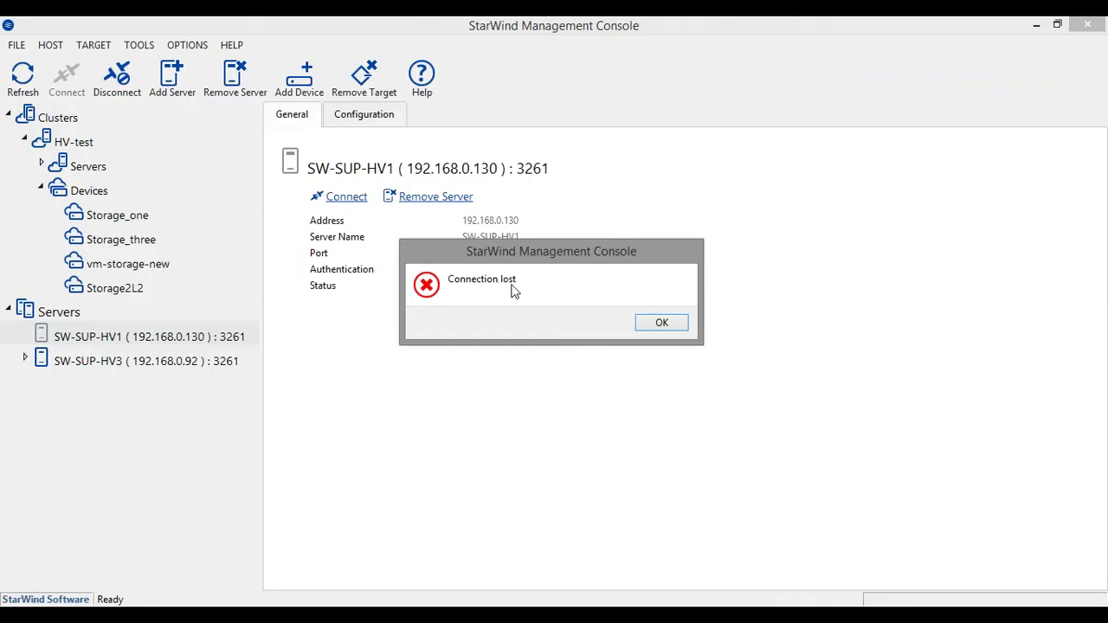
Dismiss the Connection lost warning and expand the HV-test servers down to SW-SUP-HV3
left_click(660, 325)
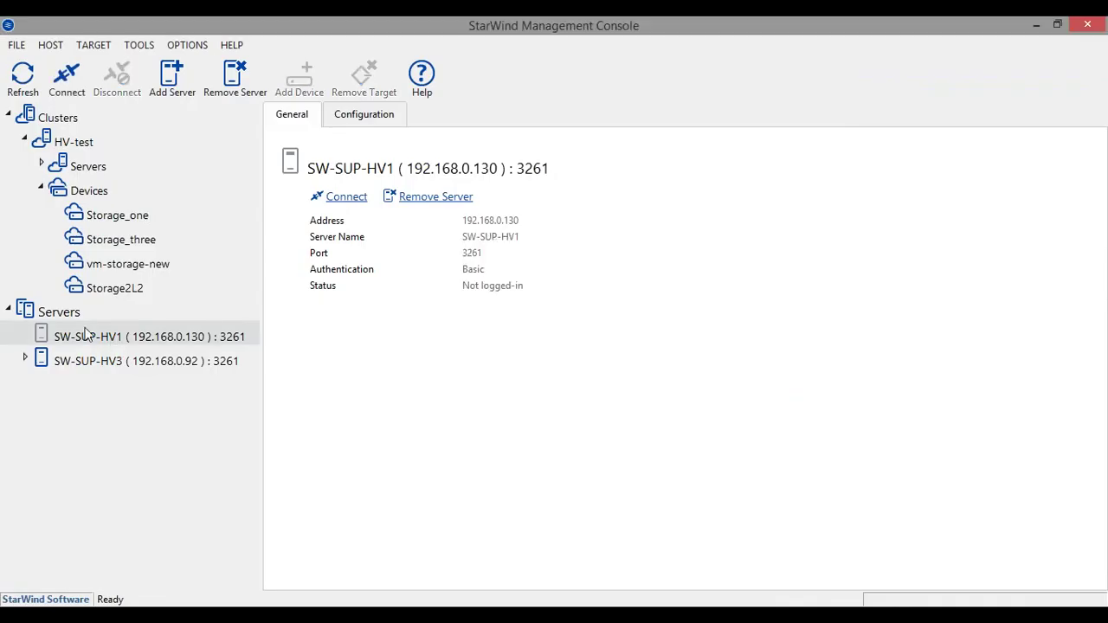
left_click(115, 306)
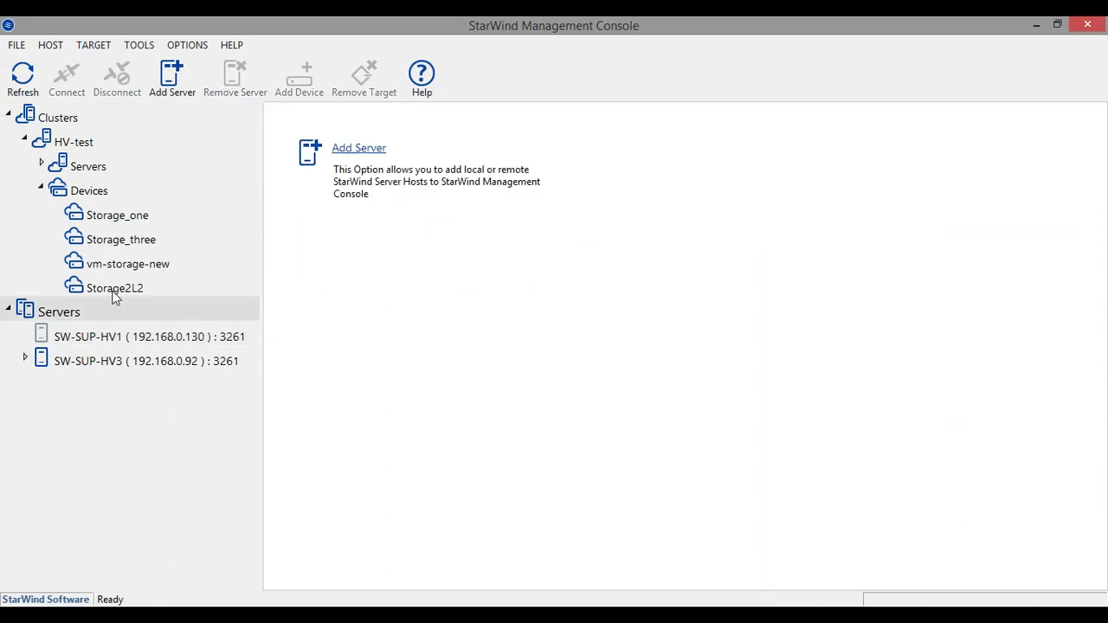
left_click(119, 266)
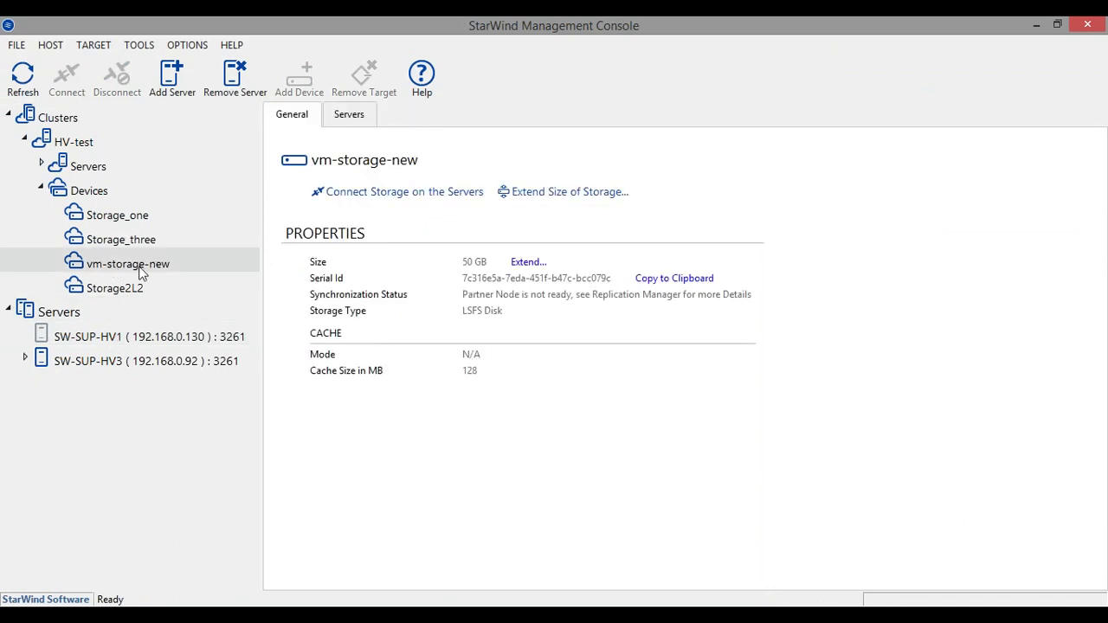
left_click(80, 168)
left_click(52, 164)
left_click(110, 194)
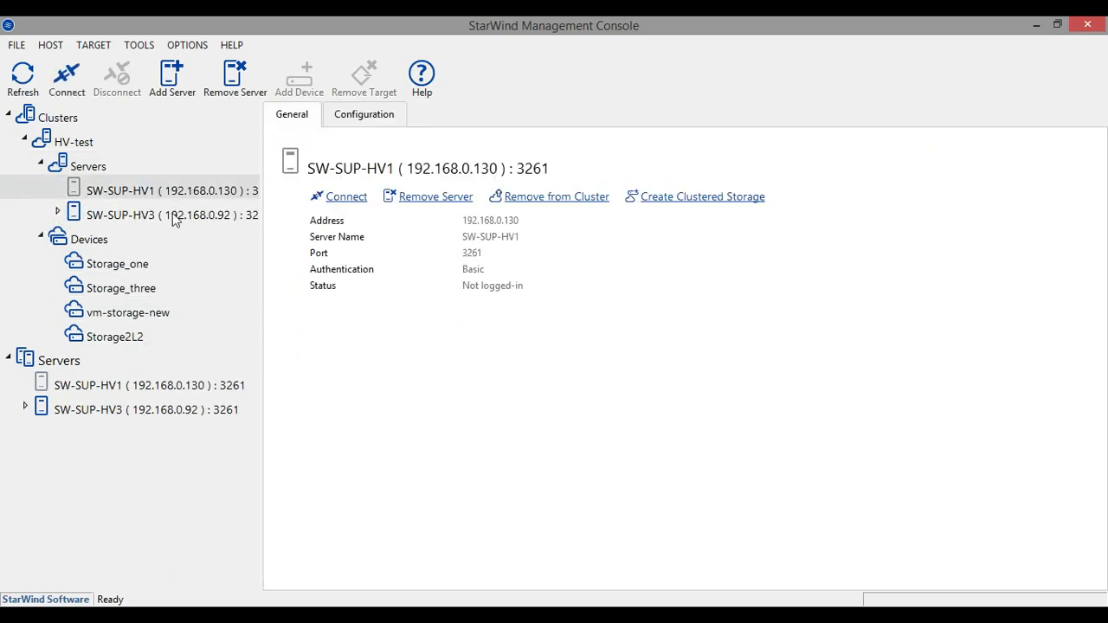
left_click(104, 216)
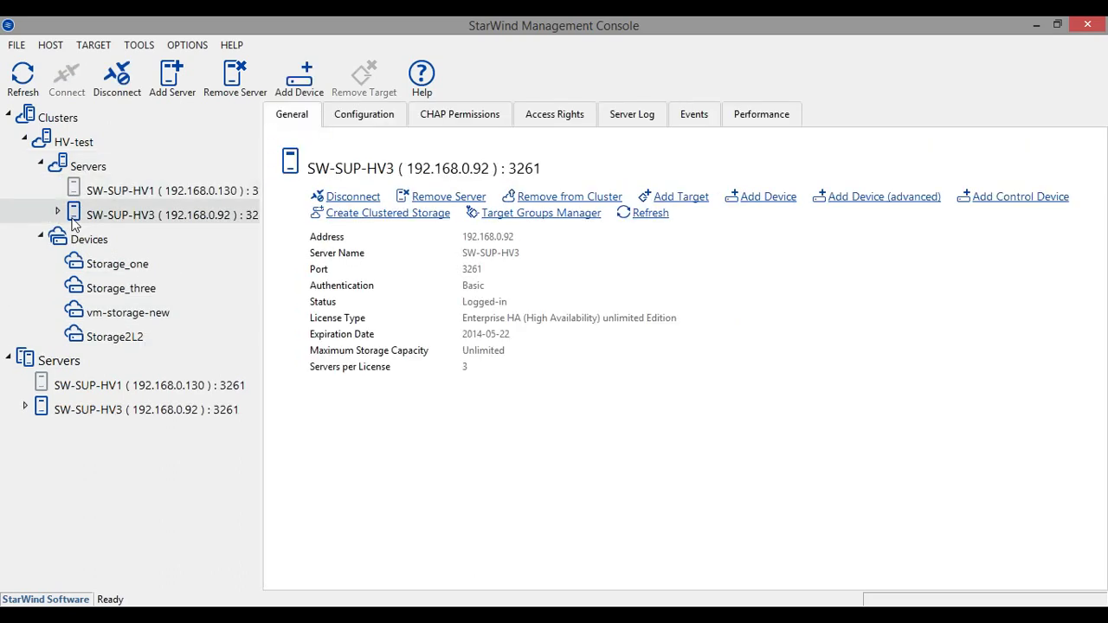
left_click(58, 215)
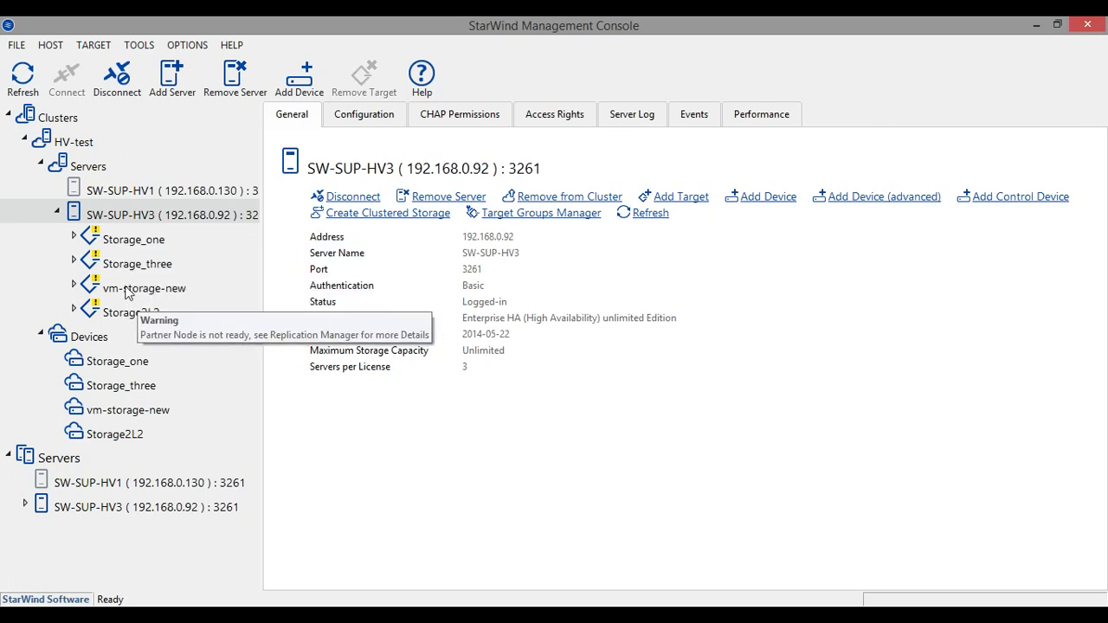
Confirm in Replication Manager that HAImage4's partner on vm-storage-new is down and unsynchronized
left_click(167, 294)
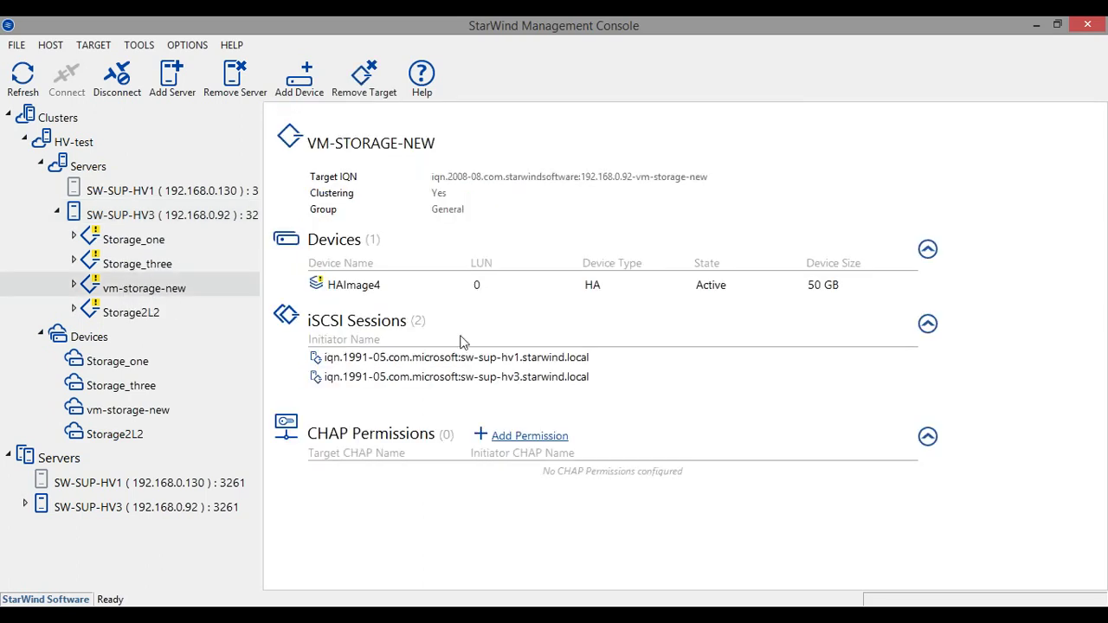
left_click(381, 287)
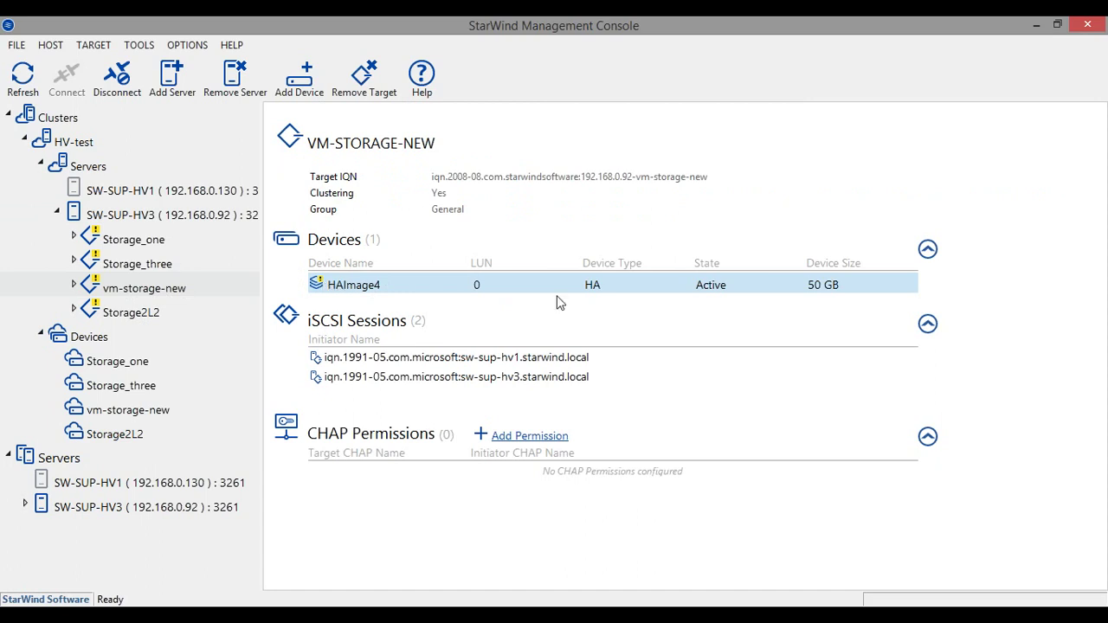
right_click(356, 286)
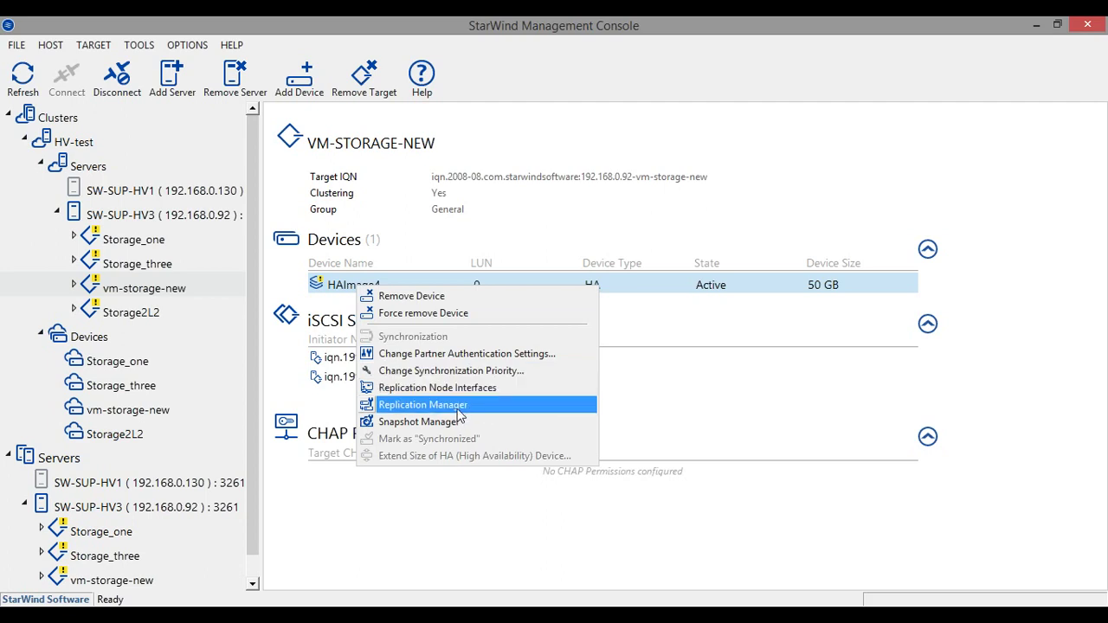
left_click(458, 416)
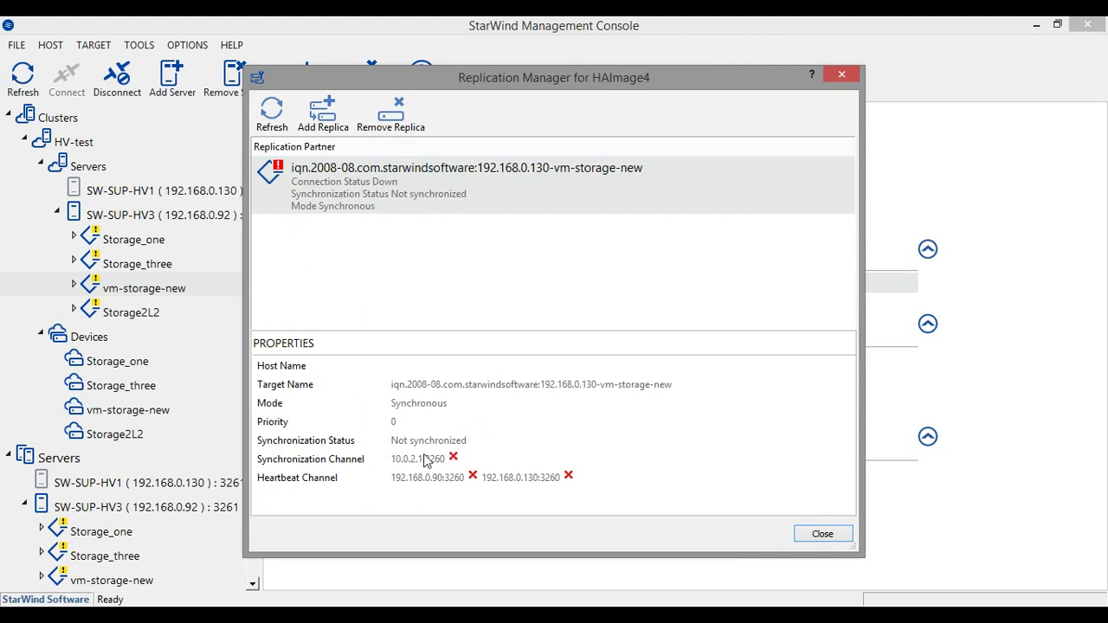
left_click(818, 537)
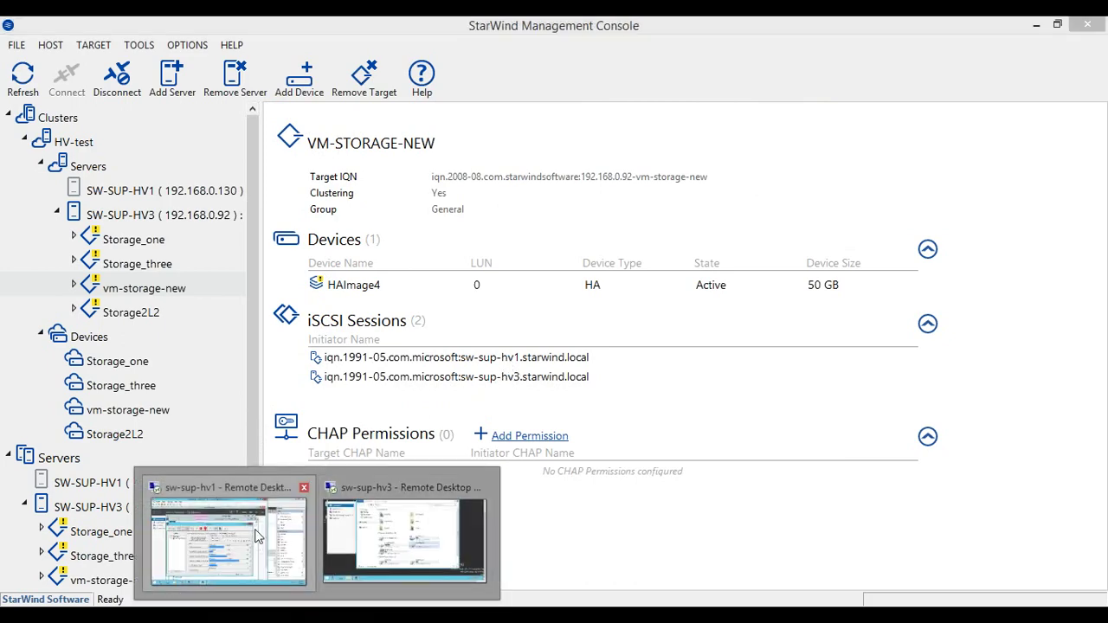
Live-migrate the testWebinar VM to node sw-sup-hv3, then return to the Iometer VM
left_click(246, 537)
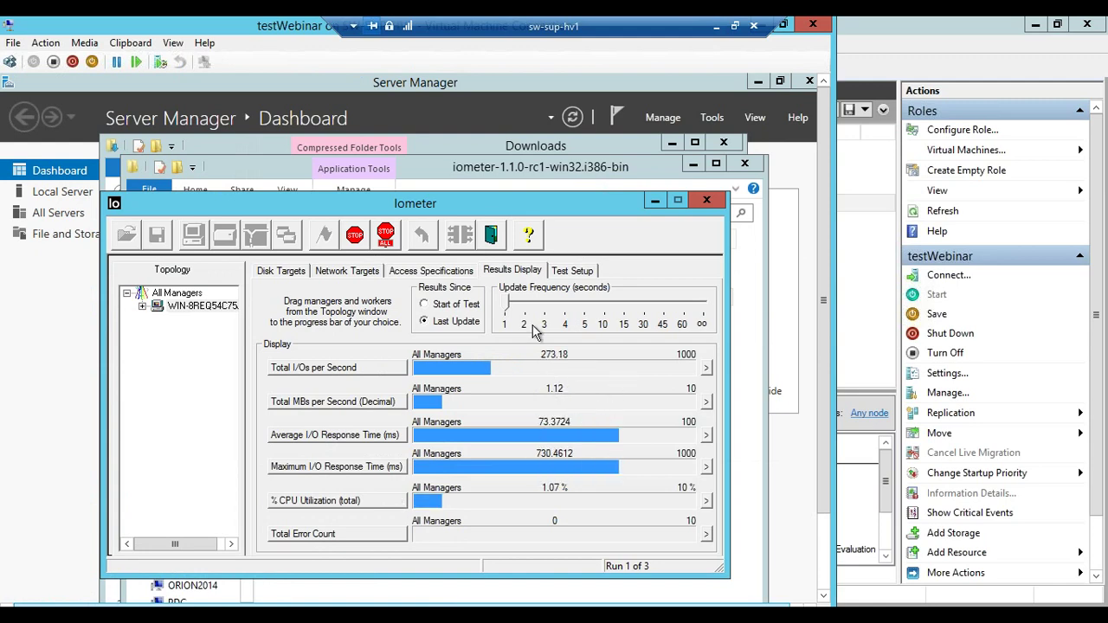
left_click(872, 340)
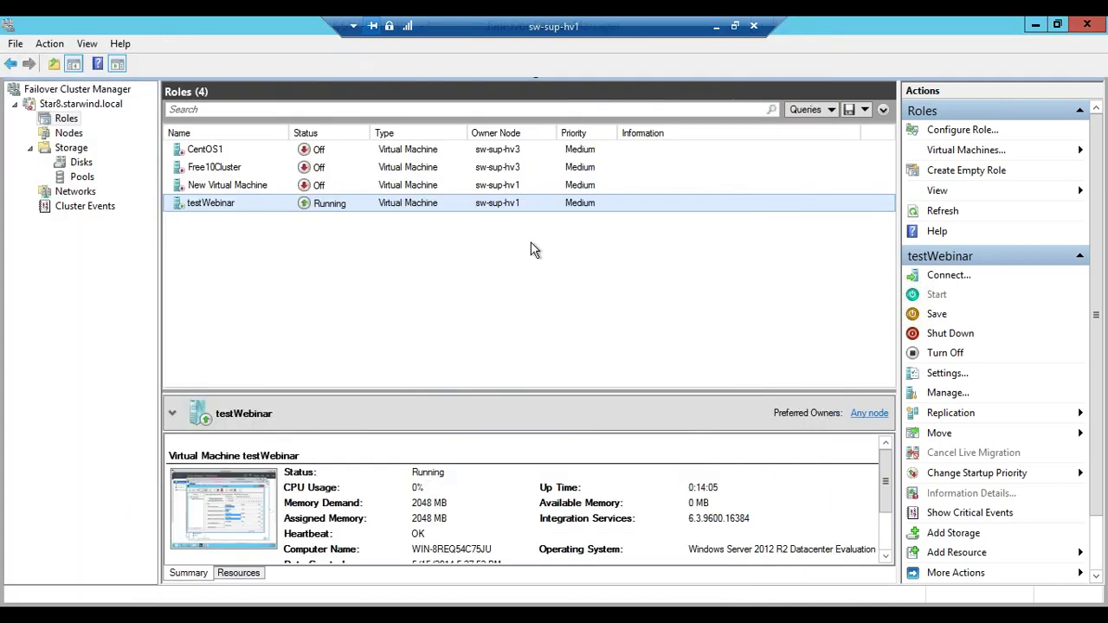
right_click(341, 212)
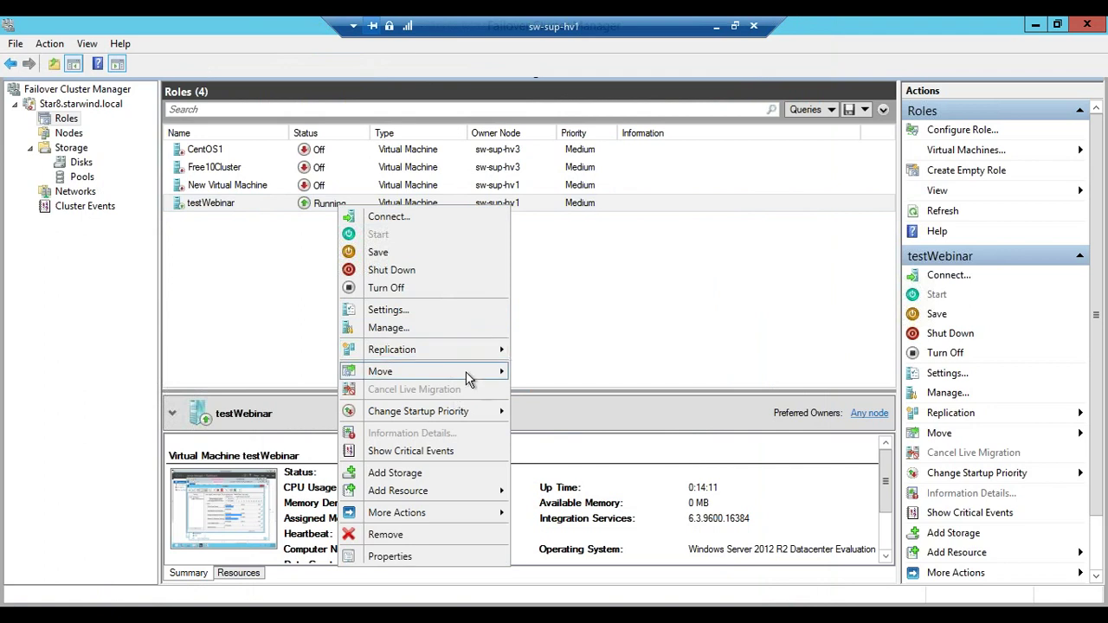
mouse_move(469, 373)
mouse_move(635, 374)
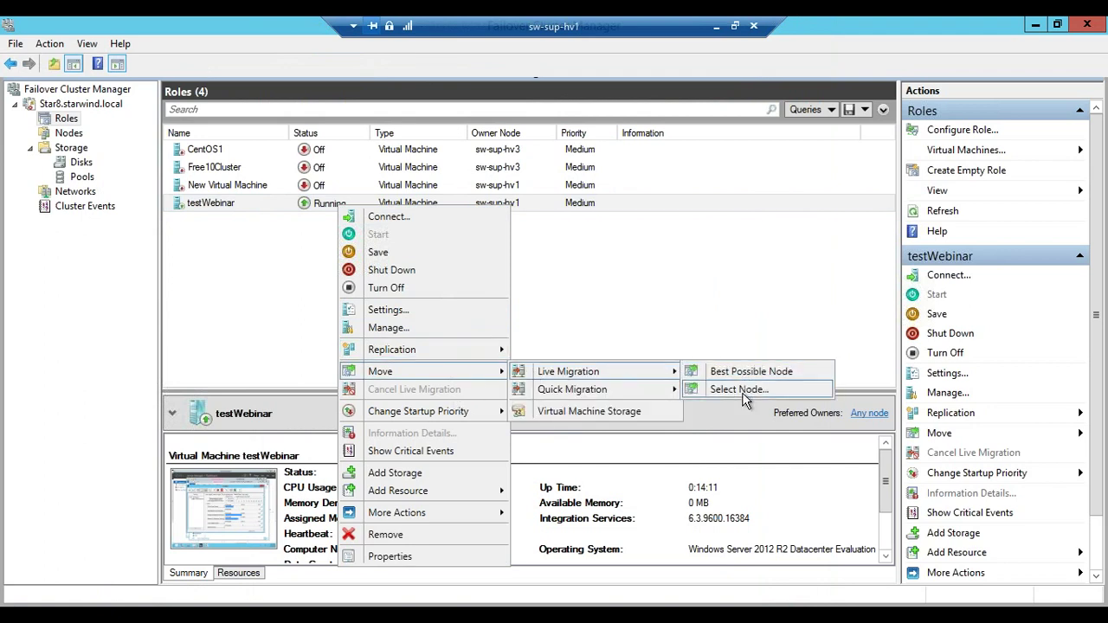
left_click(735, 388)
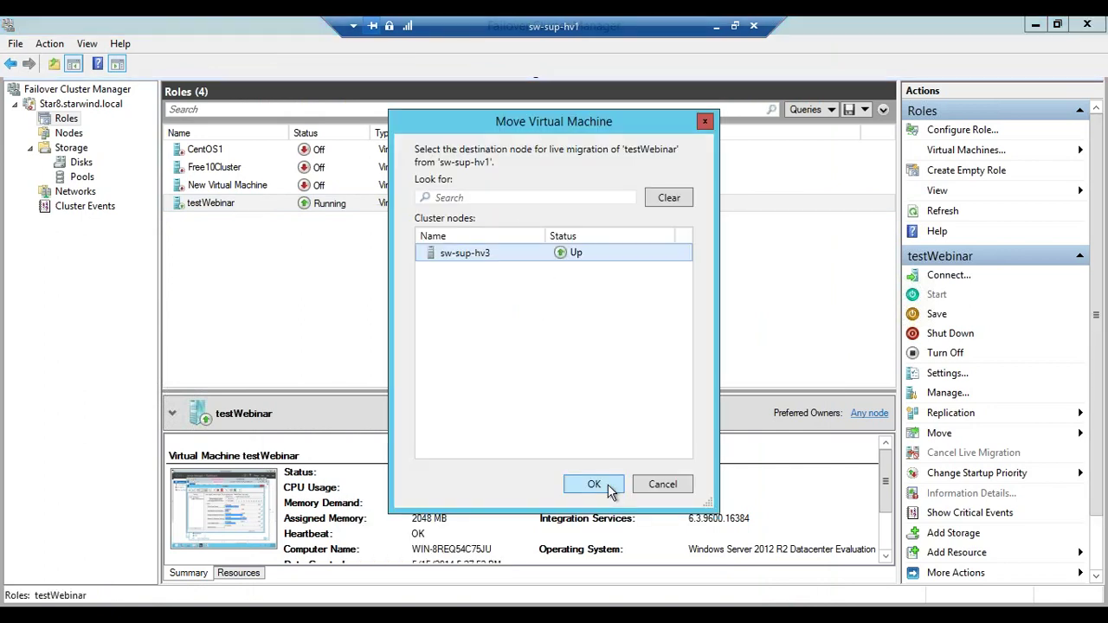
left_click(594, 484)
left_click(311, 208)
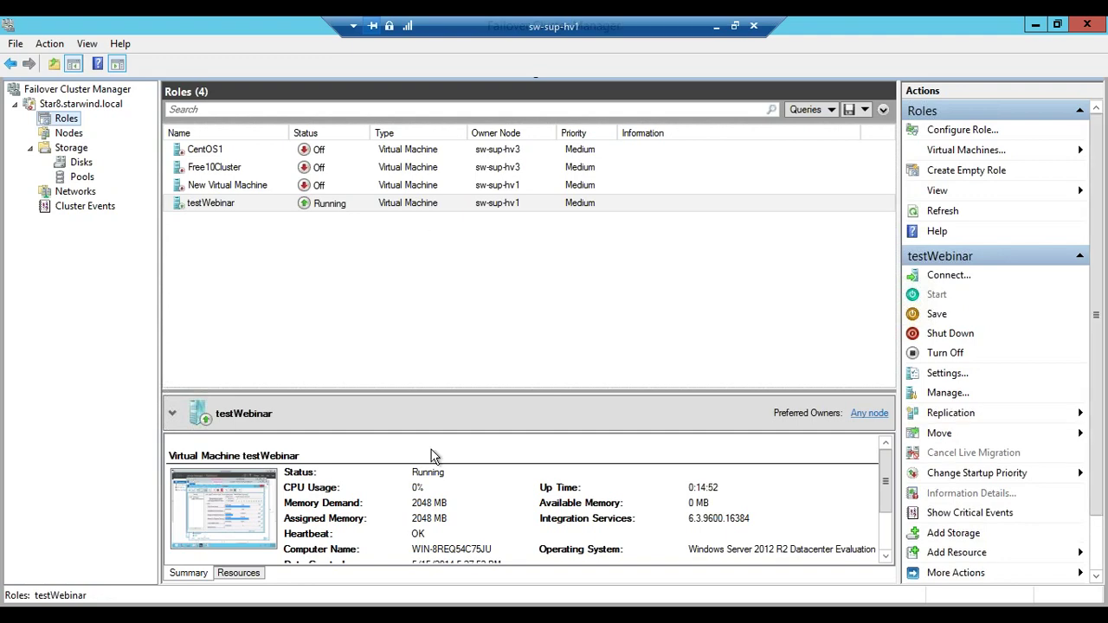
key("alt+Tab")
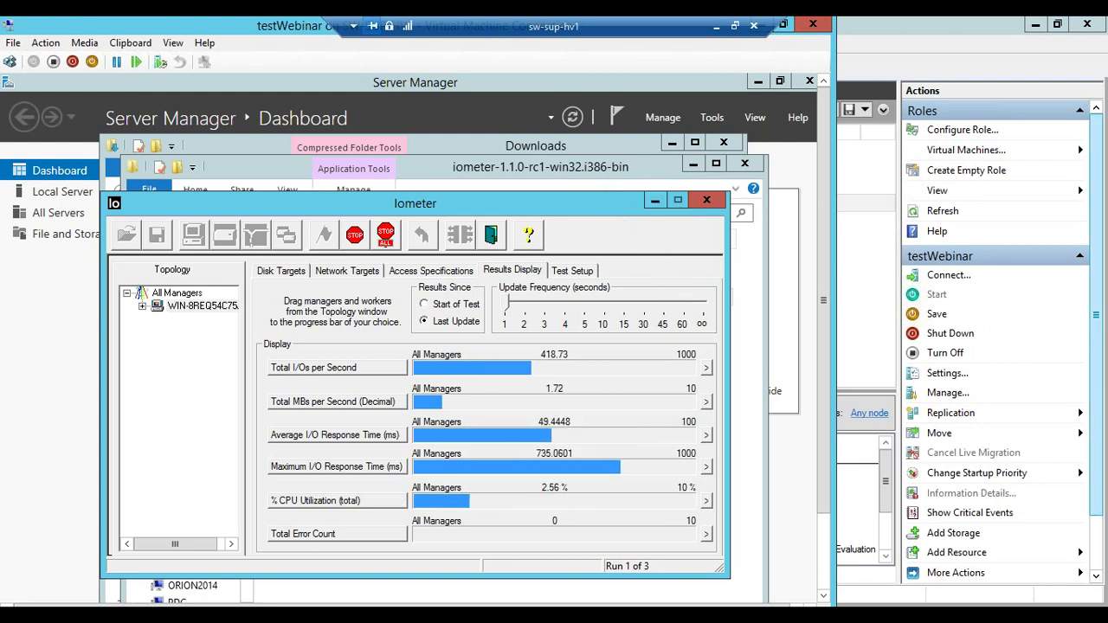
Start the StarWind iSCSI SAN service again and return to the host's StarWind console
key("alt+Tab")
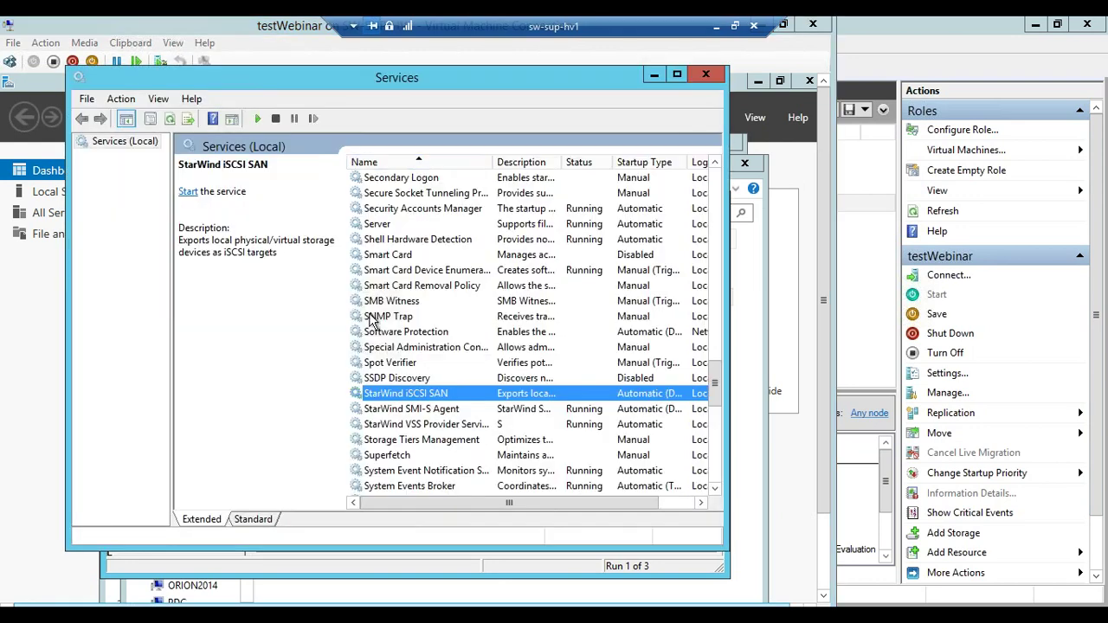
left_click(257, 118)
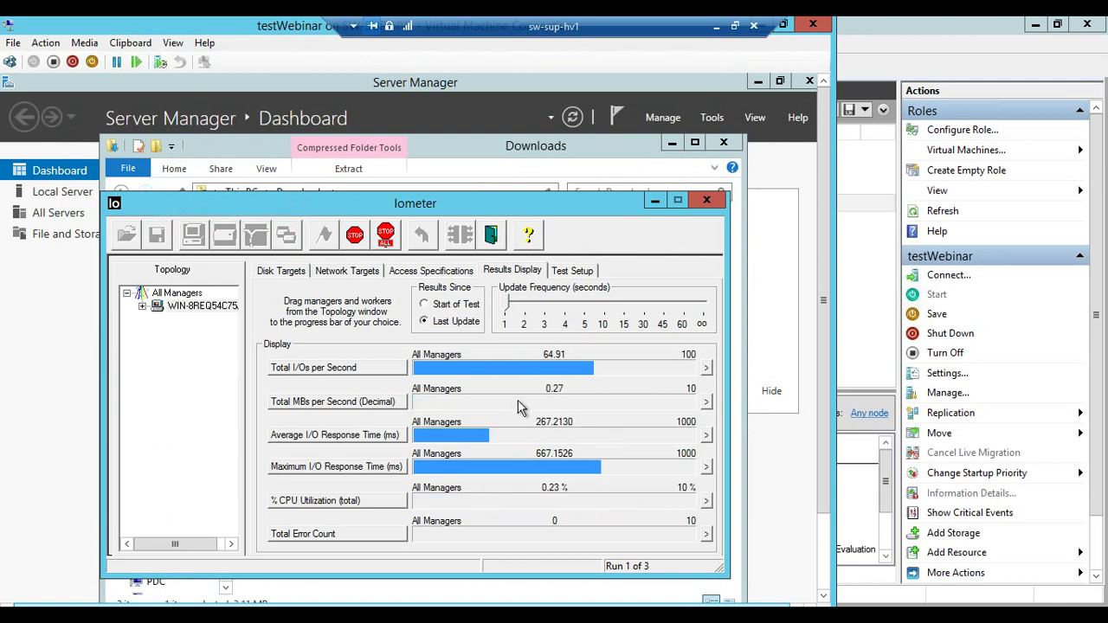
left_click(715, 25)
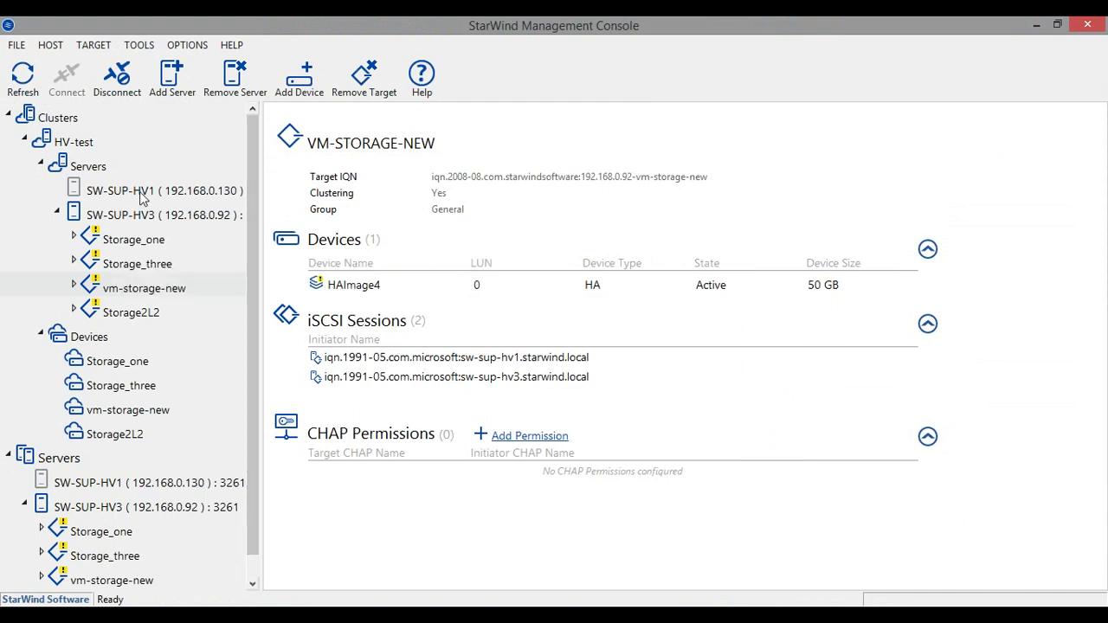
Reconnect the SW-SUP-HV1 server and open its Storage_one target
left_click(169, 190)
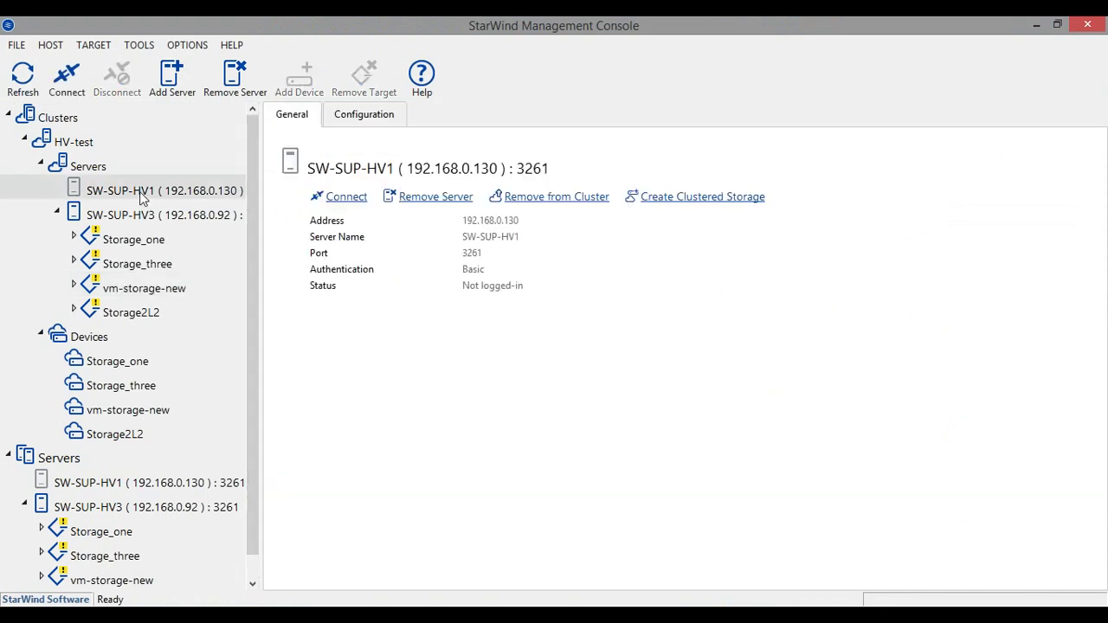
left_click(74, 84)
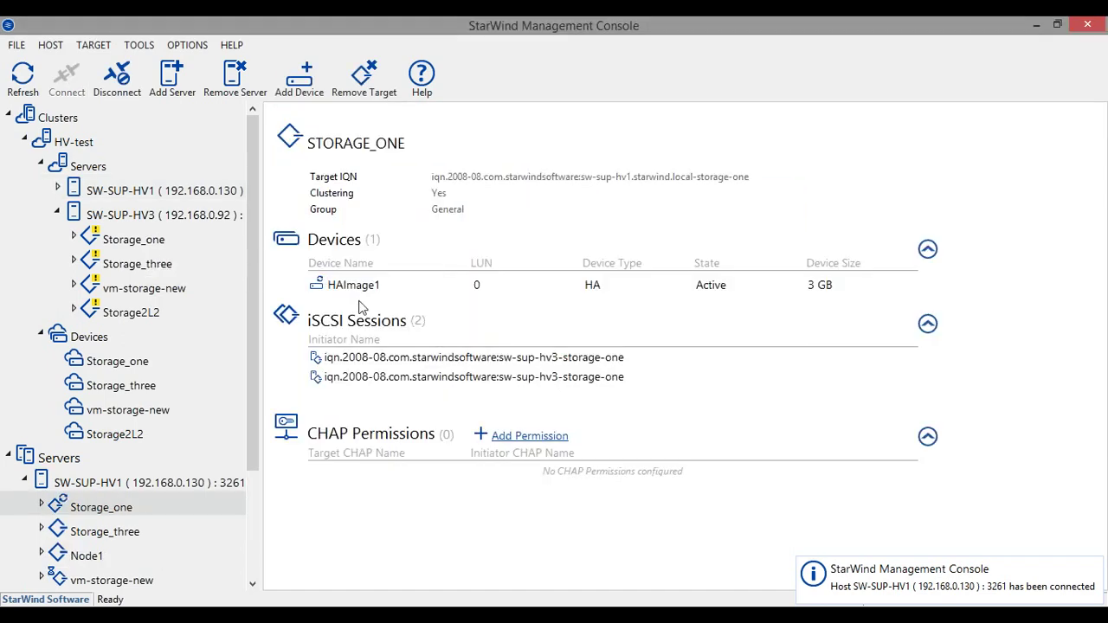
left_click(57, 190)
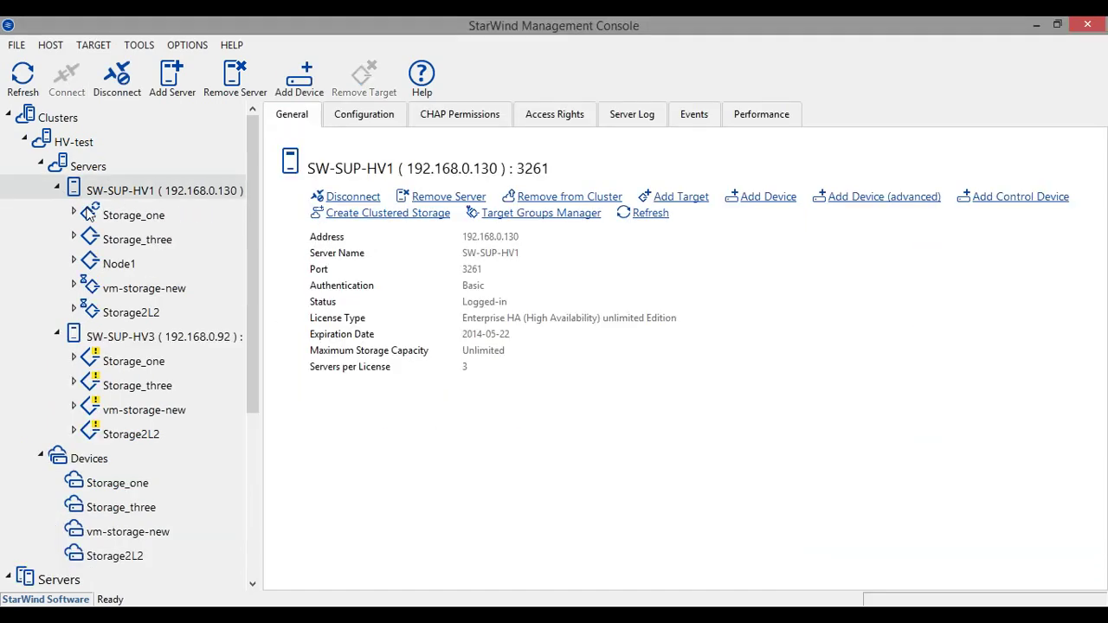
left_click(130, 215)
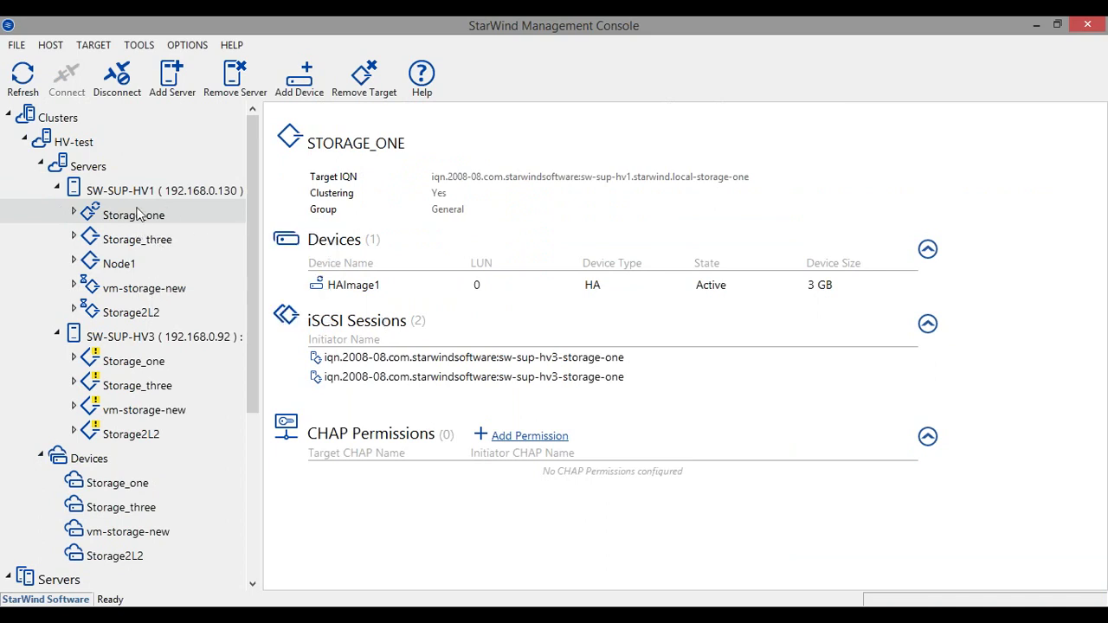
Refresh HAImage1's status and confirm Storage_one is synchronizing on both nodes
left_click(361, 291)
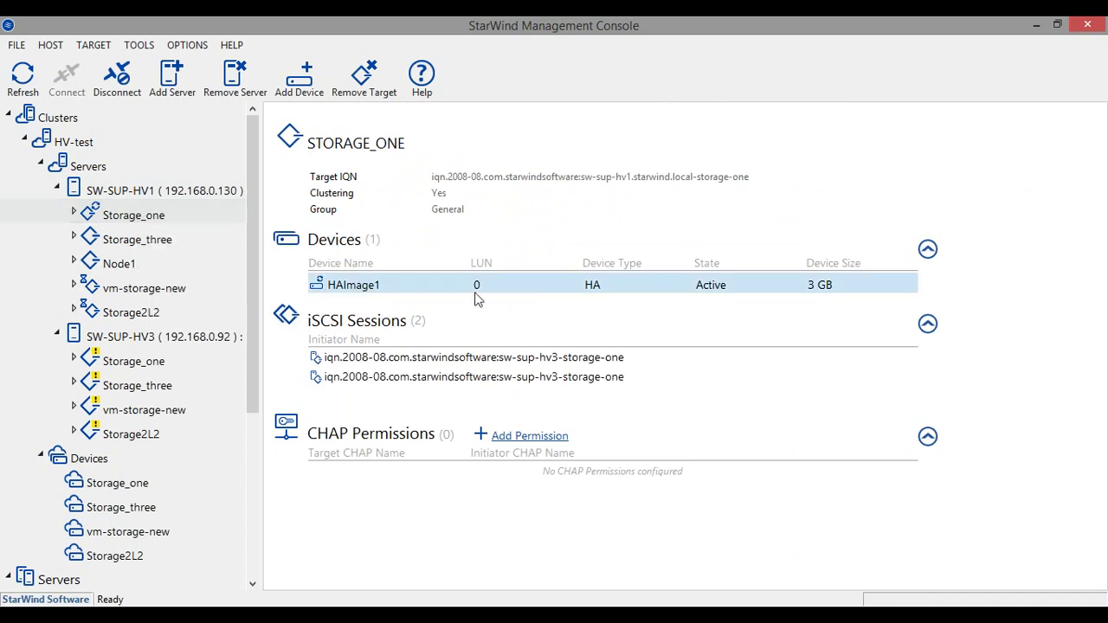
mouse_move(80, 216)
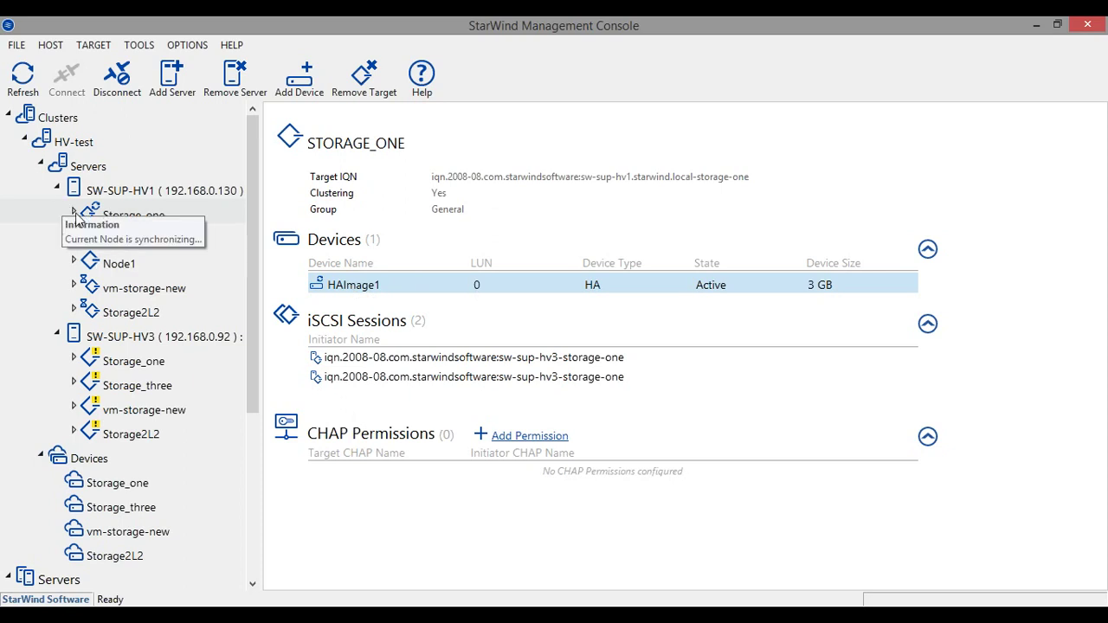
left_click(76, 217)
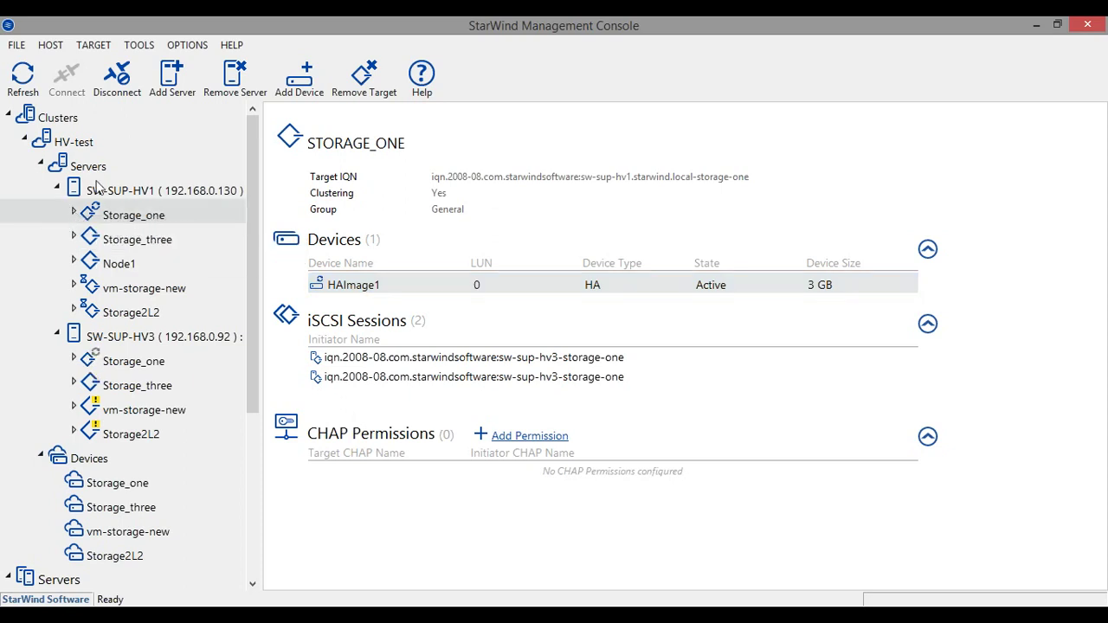
left_click(22, 80)
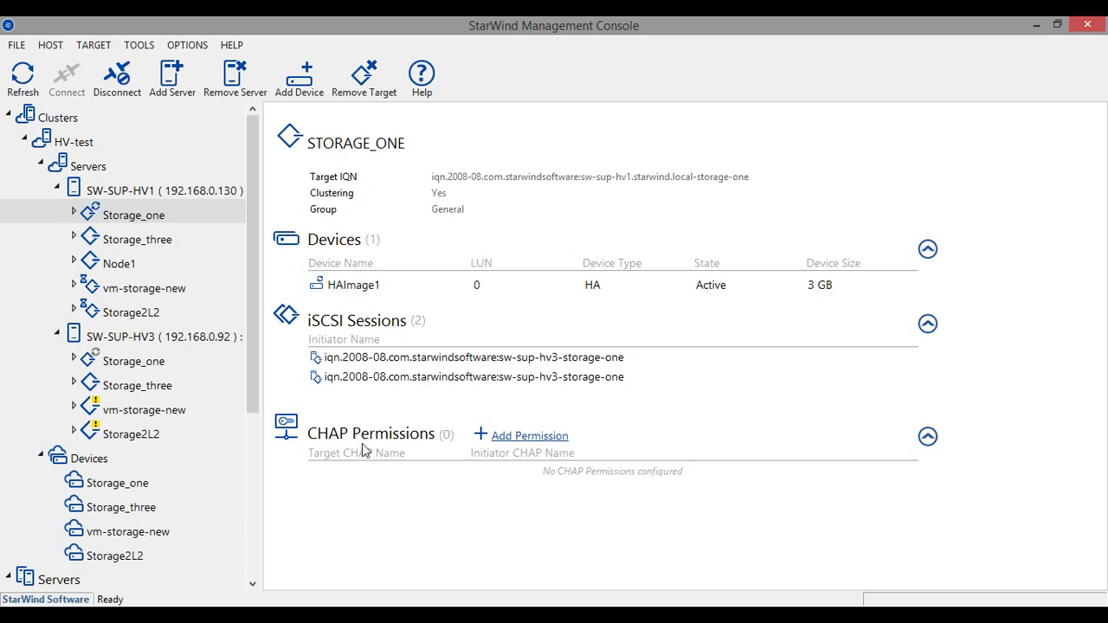
mouse_move(190, 279)
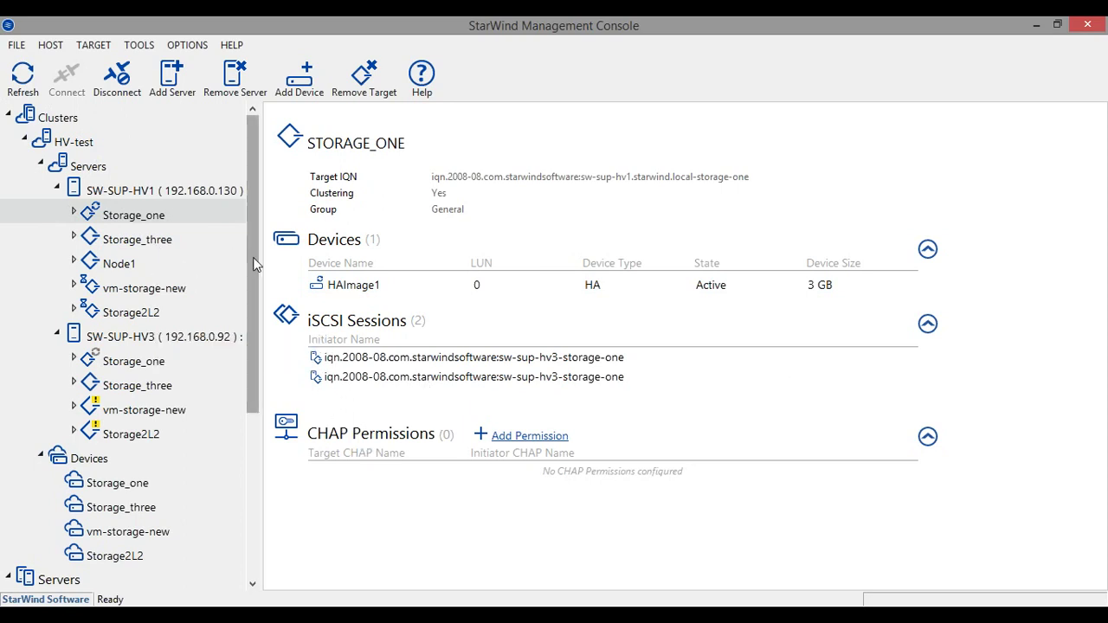
scroll(253, 257, "down", 2)
scroll(253, 257, "up", 2)
mouse_move(133, 370)
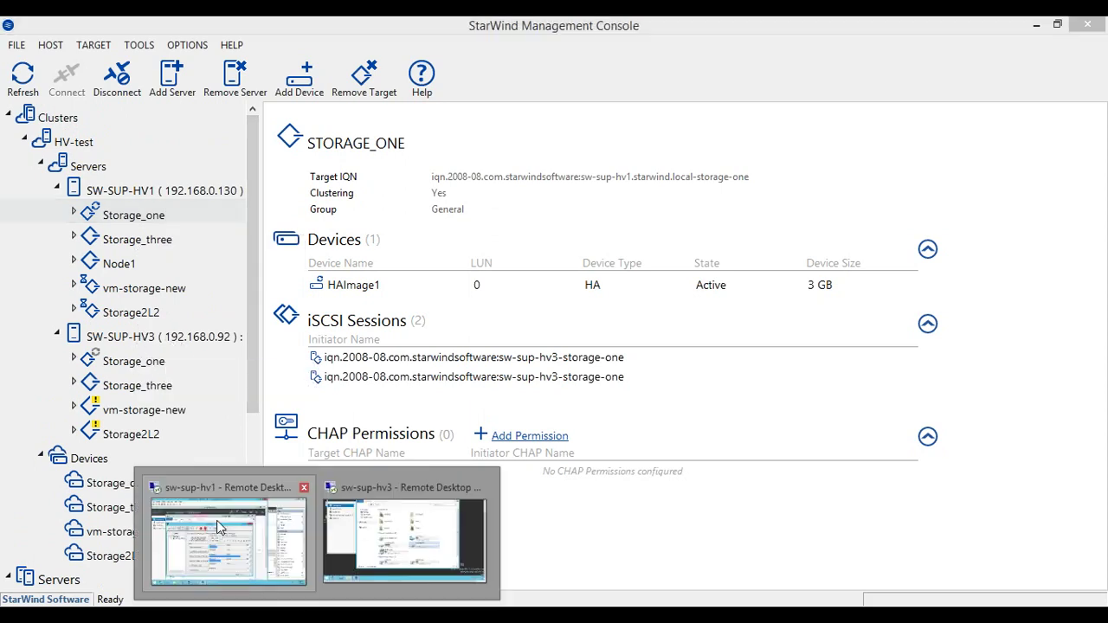
left_click(220, 528)
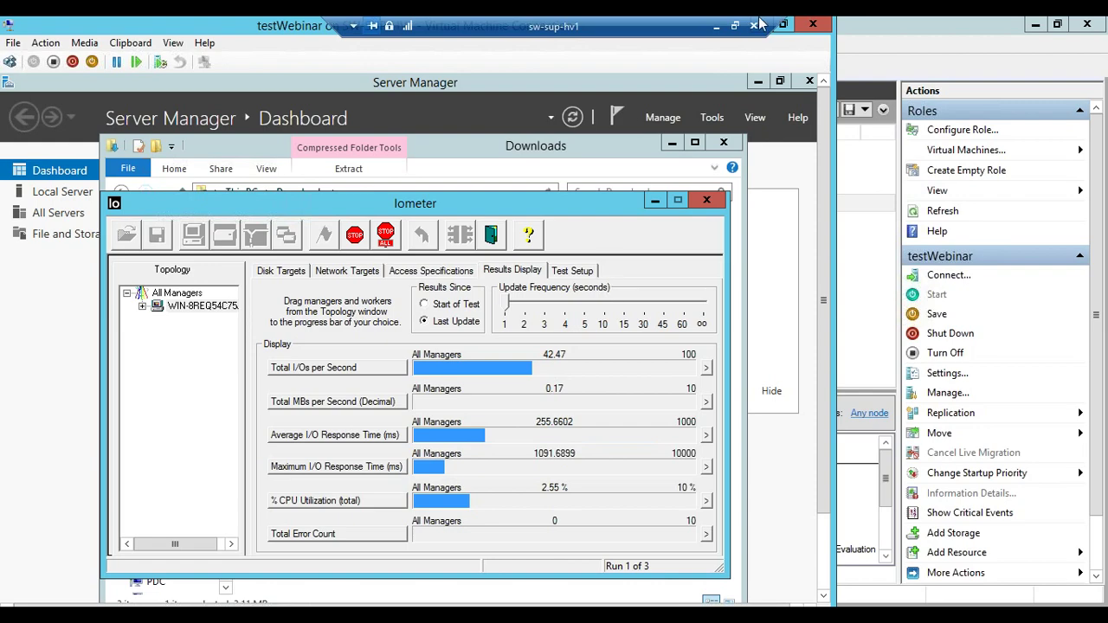
left_click(715, 27)
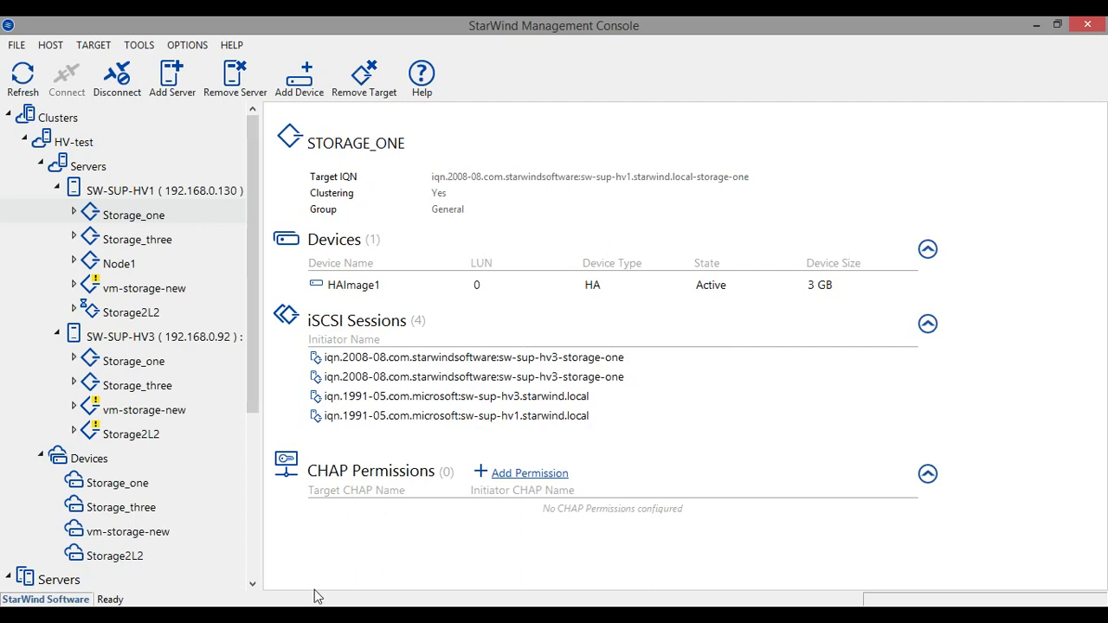
Bring up the sw-sup-hv1 remote desktop session showing Iometer's live results
mouse_move(315, 610)
left_click(246, 558)
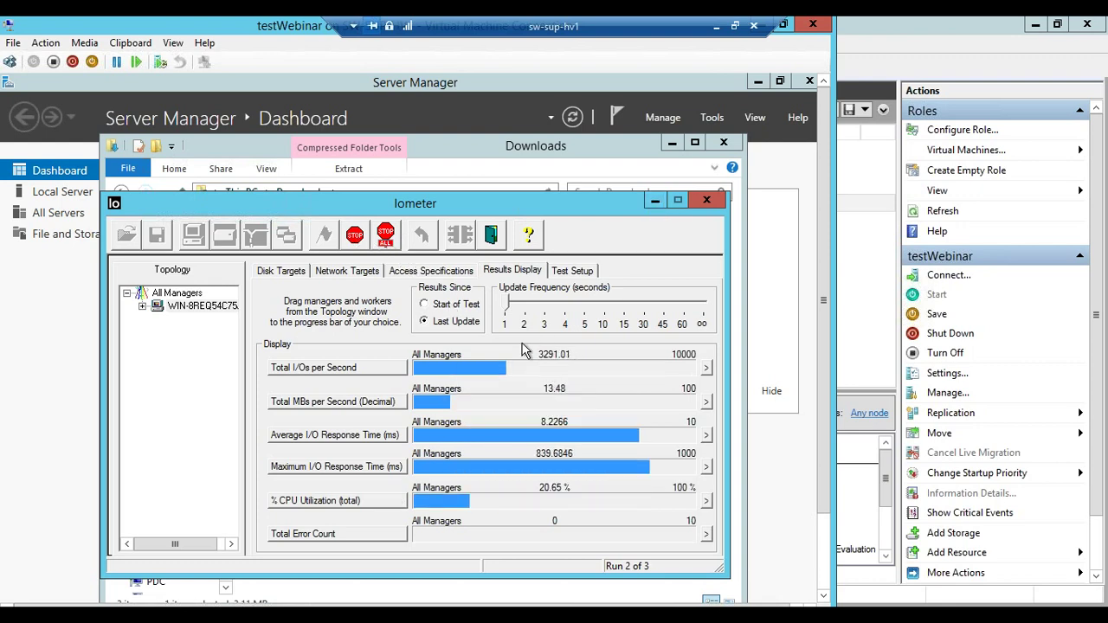
Review the access specifications and results, stop the test with zero errors, and close Iometer
left_click(429, 271)
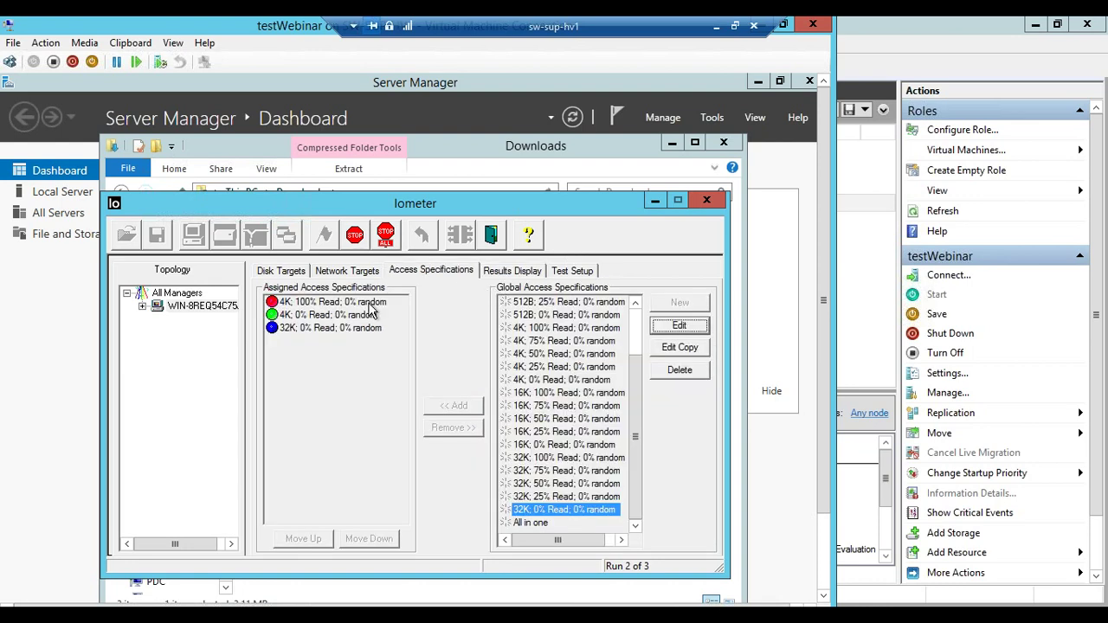
left_click(511, 271)
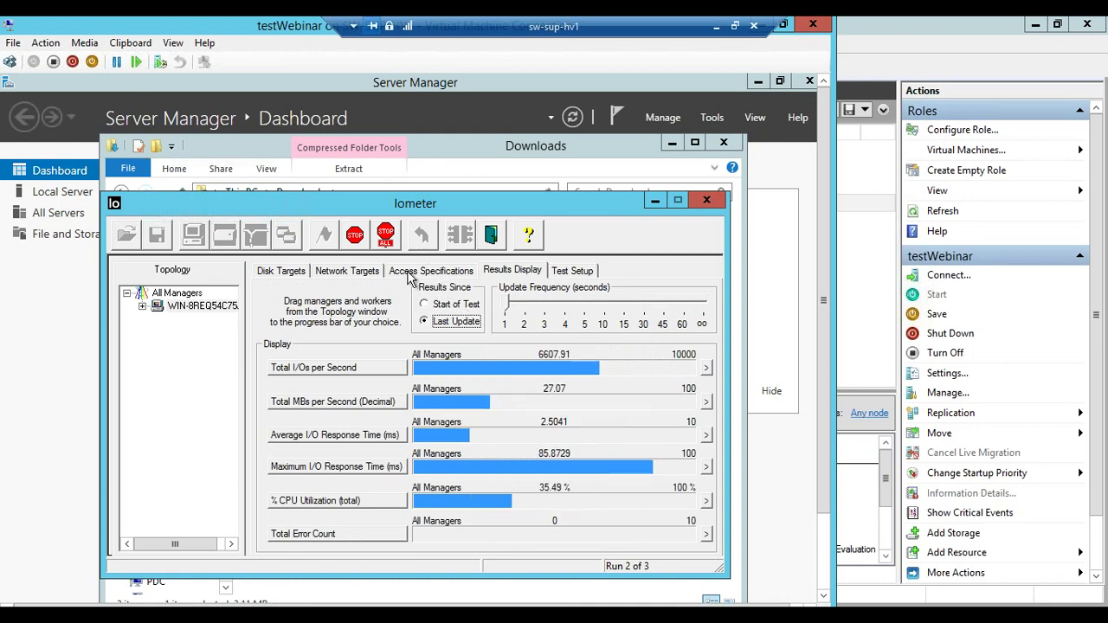
left_click(357, 239)
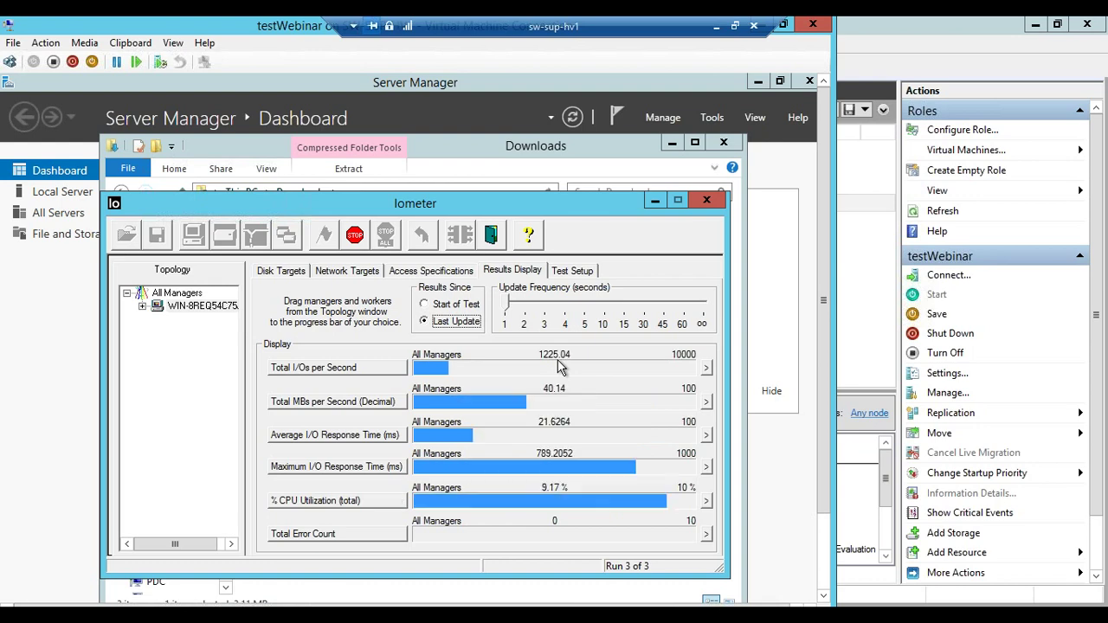
left_click(358, 242)
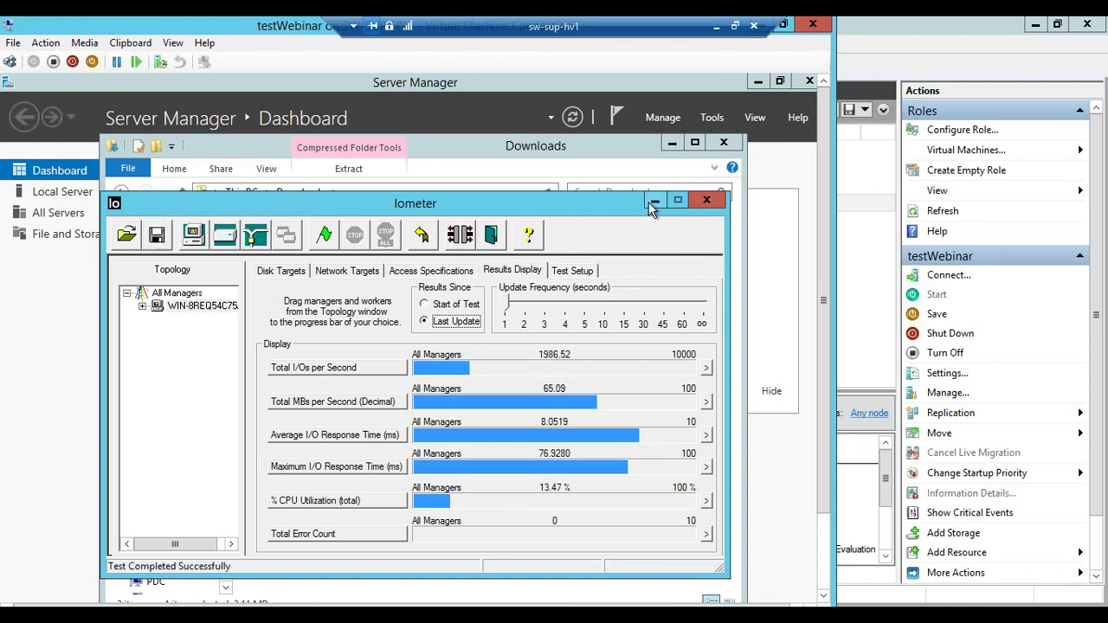
left_click(706, 200)
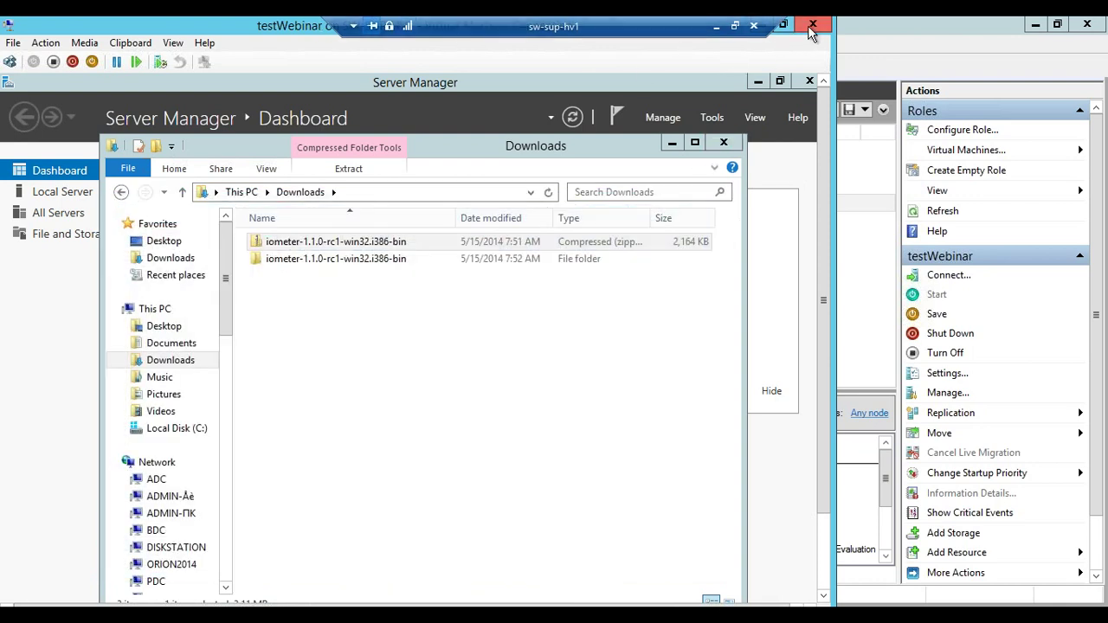
Close the VM connection and Services windows and minimize Failover Cluster Manager, Server Manager and the remote session
left_click(813, 24)
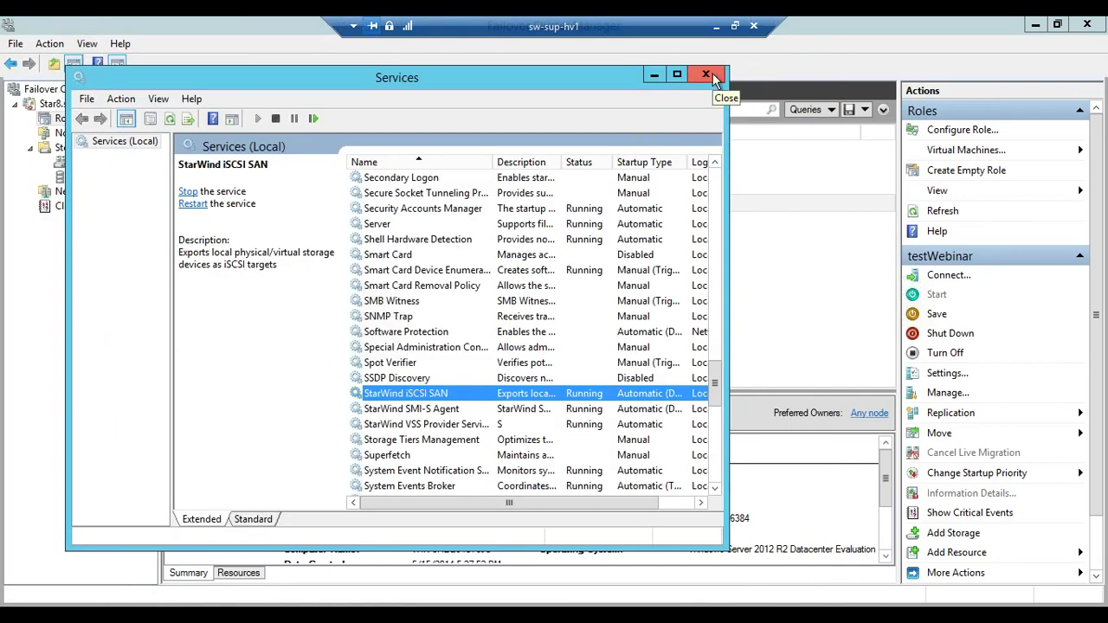
left_click(707, 75)
left_click(1035, 24)
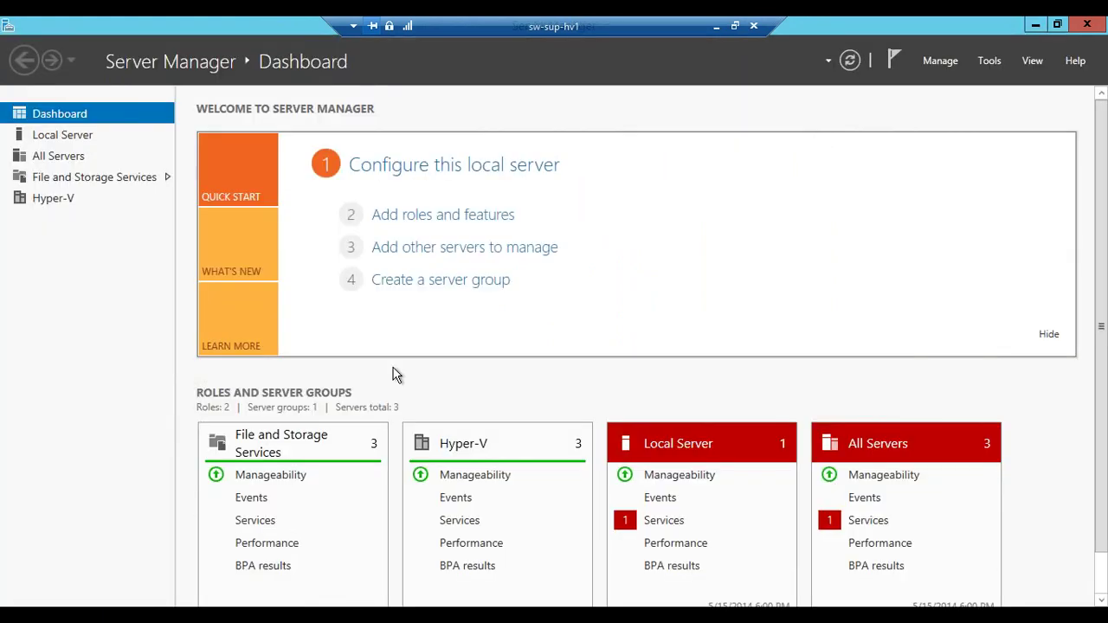
left_click(1033, 25)
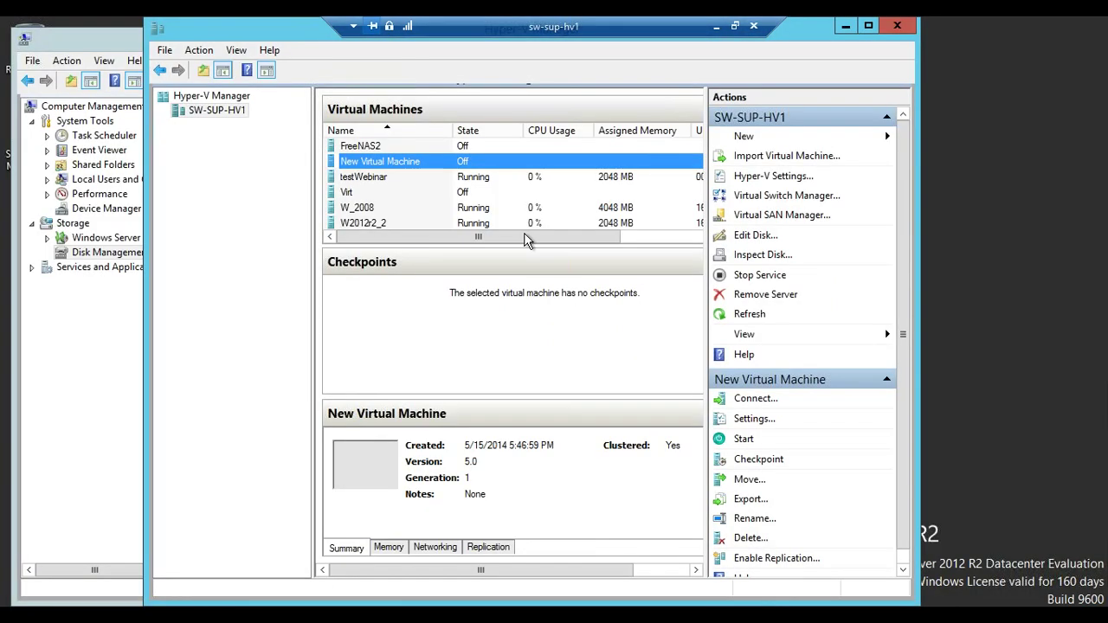
left_click(716, 31)
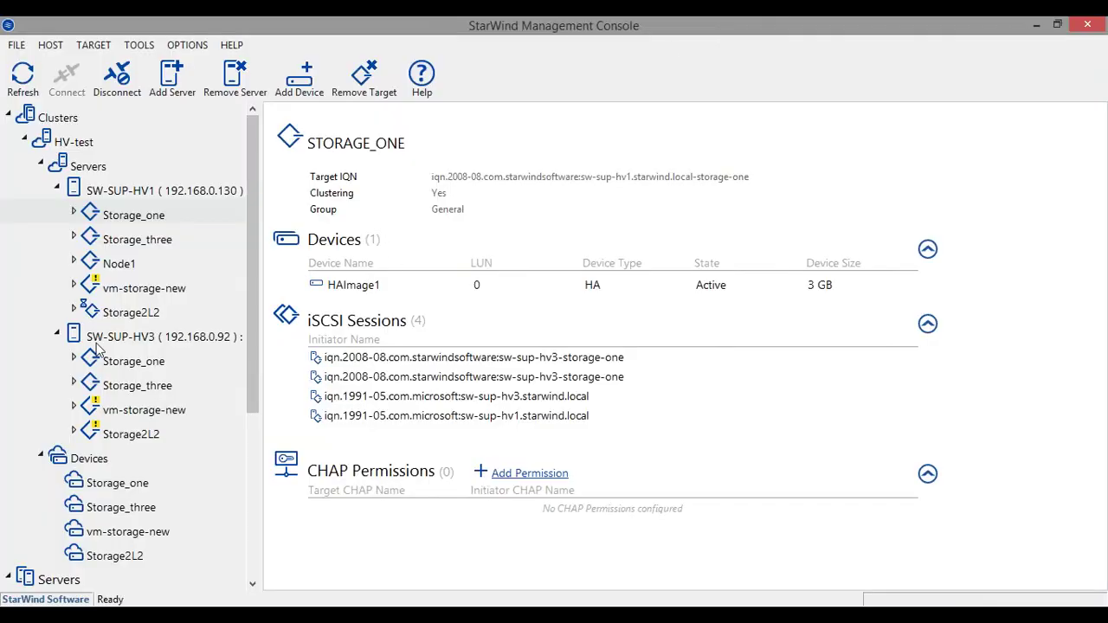
Switch to PowerPoint and run the slide show from slide 8, 'Time for your questions'
mouse_move(180, 292)
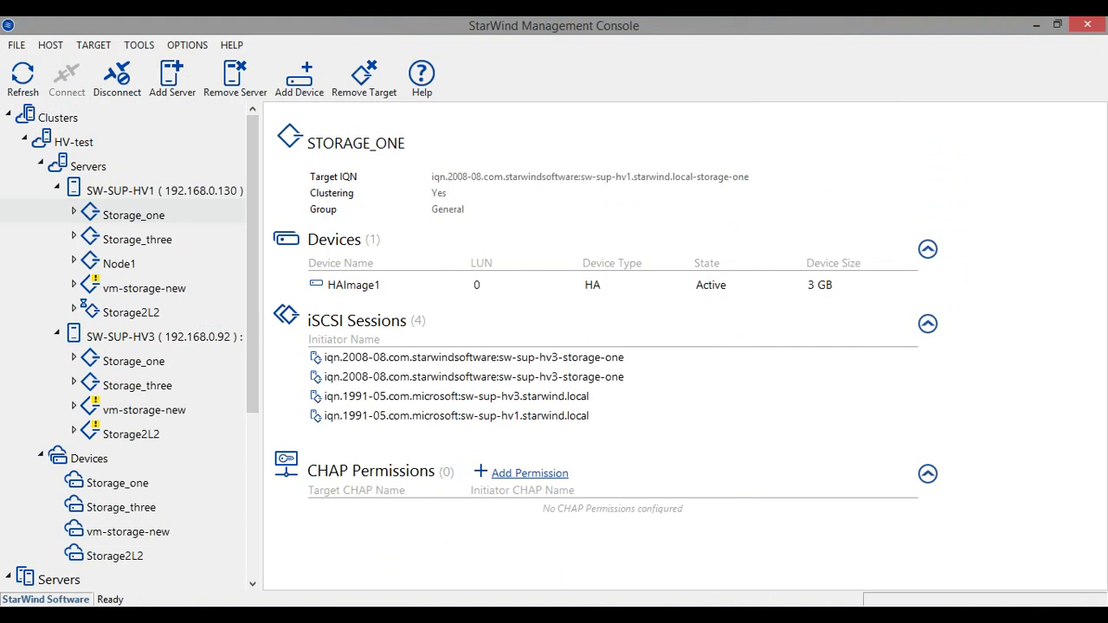
key("alt+Tab")
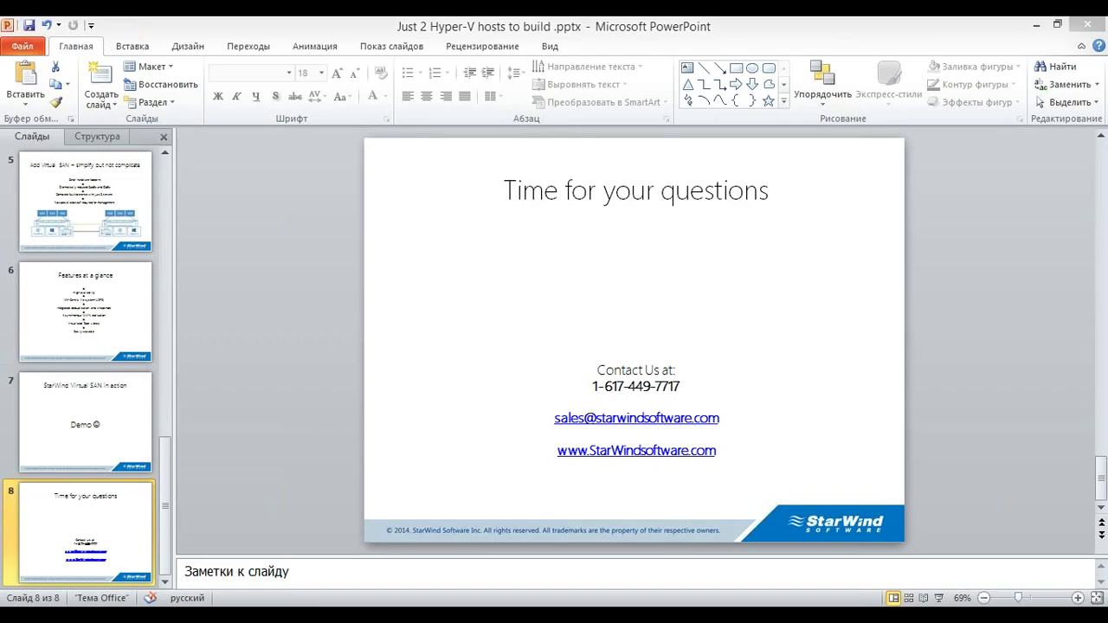
key("shift+F5")
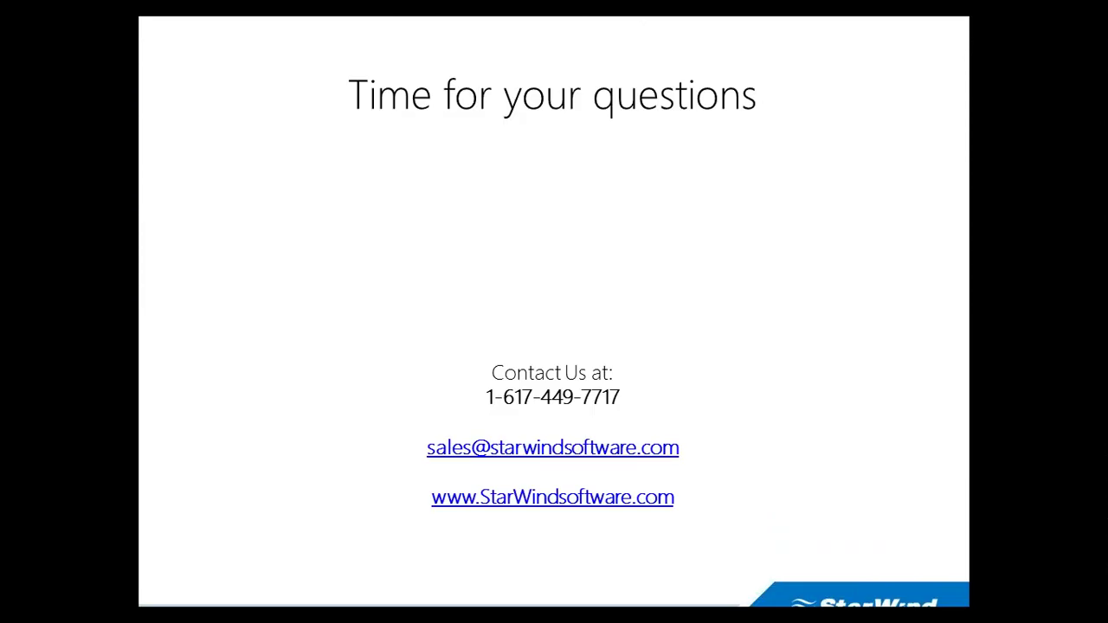